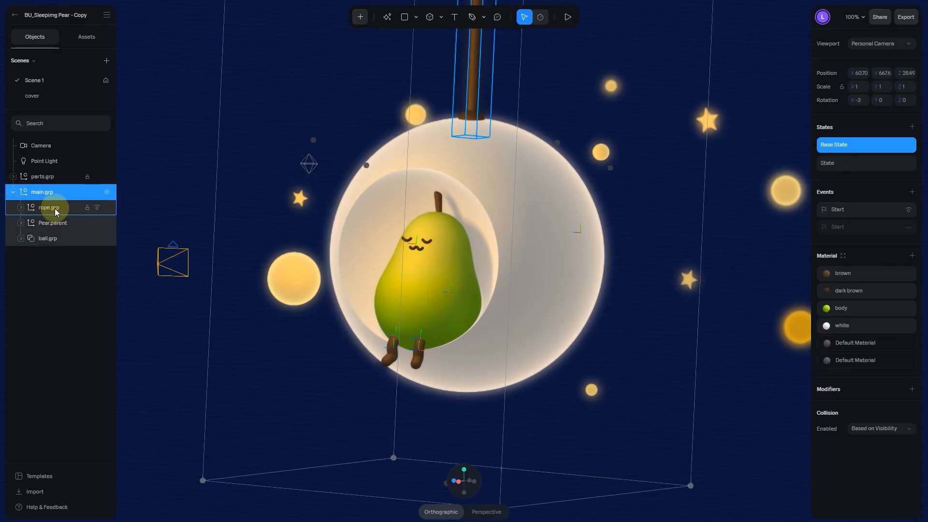
Examine the finished sleeping pear scene, toggling the visibility of the pear, ball and parts groups and orbiting around it
{"action": "left_click", "coordinate": [57, 223]}
{"action": "left_click", "coordinate": [97, 223]}
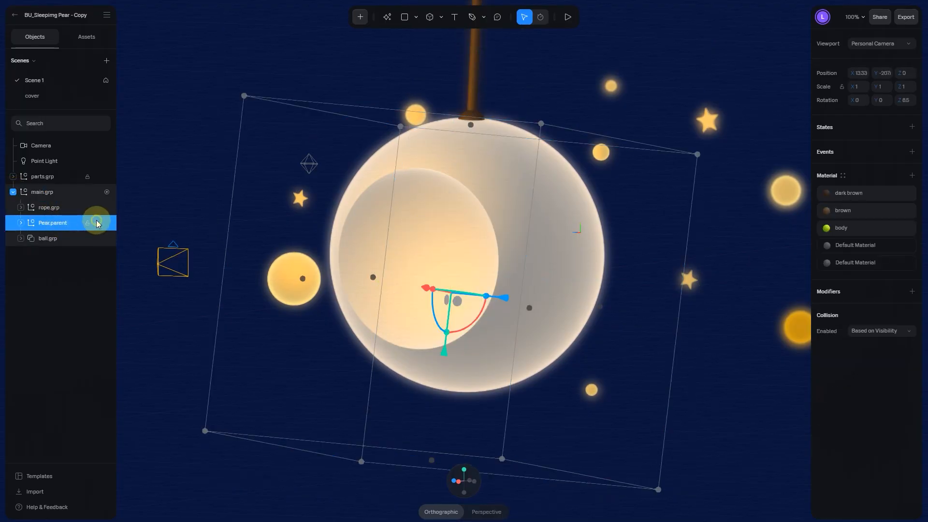
{"action": "left_click", "coordinate": [97, 223]}
{"action": "left_click", "coordinate": [98, 237]}
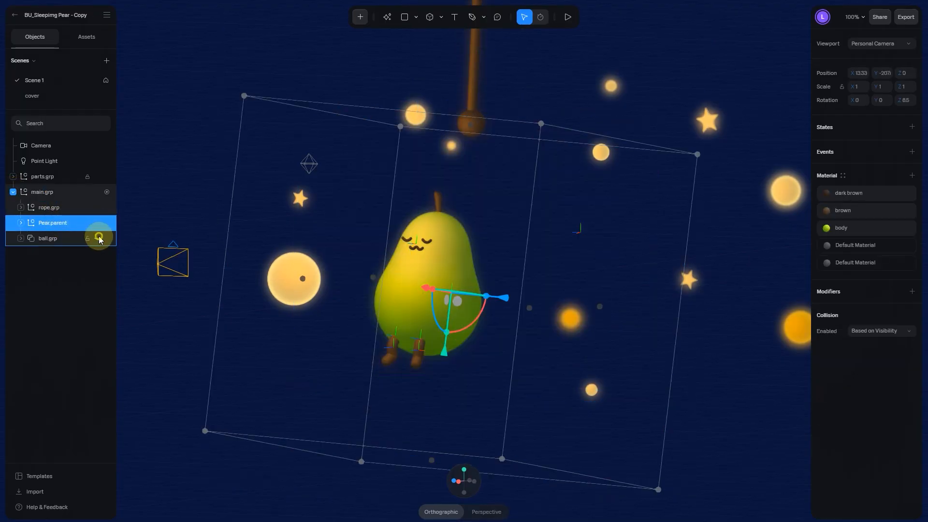
{"action": "left_click", "coordinate": [99, 237]}
{"action": "scroll", "coordinate": [461, 232], "scroll_direction": "down", "scroll_amount": 3}
{"action": "left_click_drag", "start_coordinate": [465, 233], "coordinate": [428, 247], "text": "alt"}
{"action": "left_click", "coordinate": [54, 177]}
{"action": "left_click", "coordinate": [98, 177]}
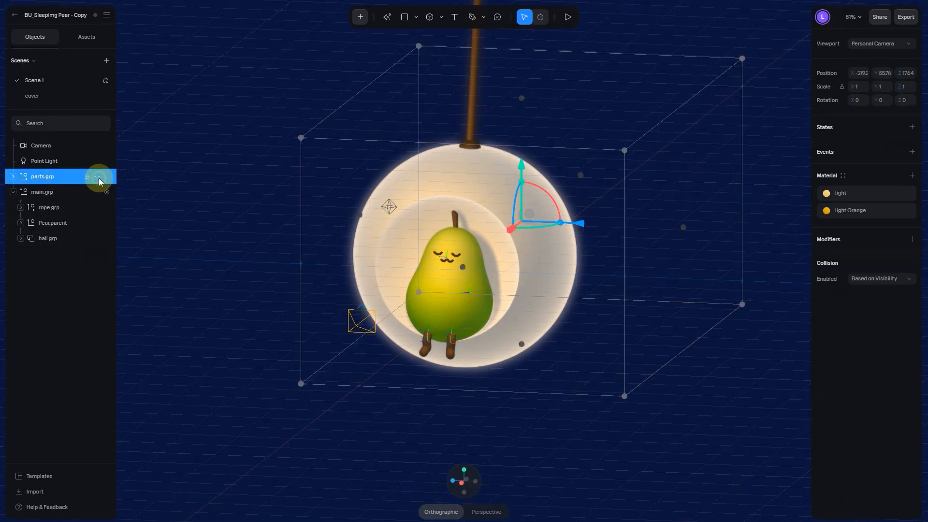
{"action": "left_click", "coordinate": [99, 178]}
{"action": "left_click_drag", "start_coordinate": [451, 240], "coordinate": [387, 300], "text": "alt"}
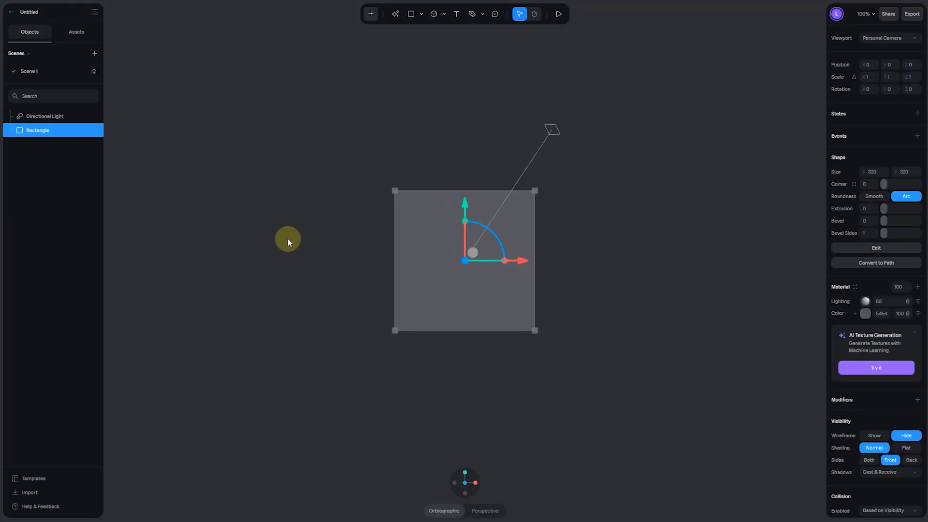
Replace the default rectangle with a new Shape Blend object
{"action": "left_click", "coordinate": [625, 212]}
{"action": "left_click", "coordinate": [467, 299]}
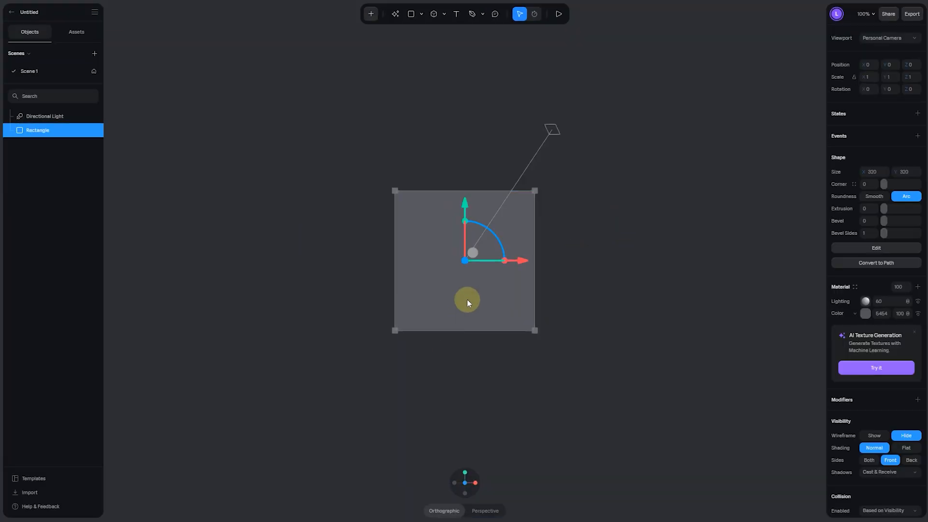
{"action": "key", "text": "Delete"}
{"action": "left_click", "coordinate": [371, 14]}
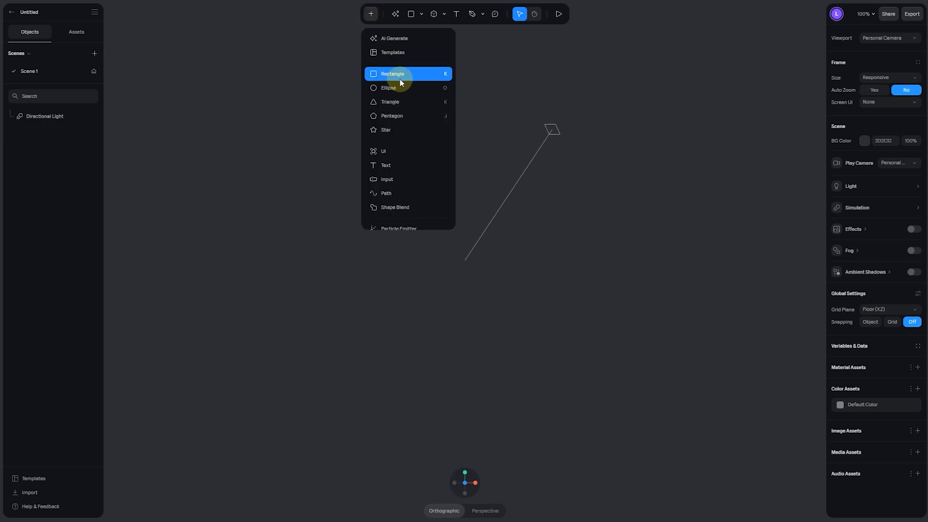
{"action": "scroll", "coordinate": [396, 96], "scroll_direction": "down", "scroll_amount": 1}
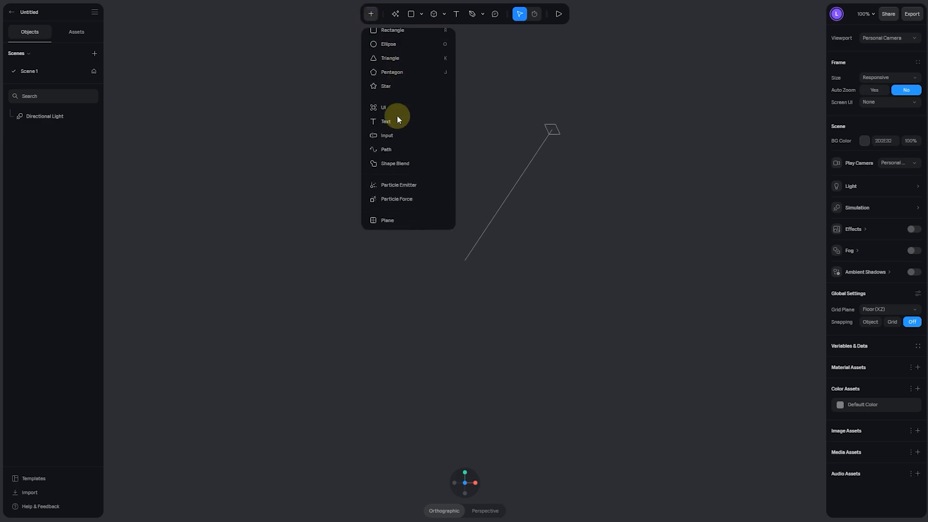
{"action": "left_click", "coordinate": [429, 164]}
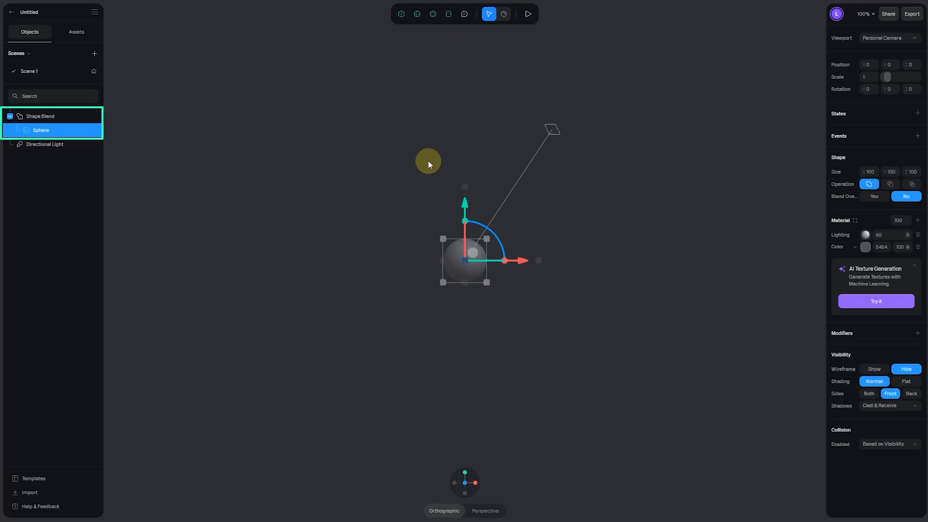
Set the scene's global snapping to Object
{"action": "scroll", "coordinate": [534, 265], "scroll_direction": "up", "scroll_amount": 5}
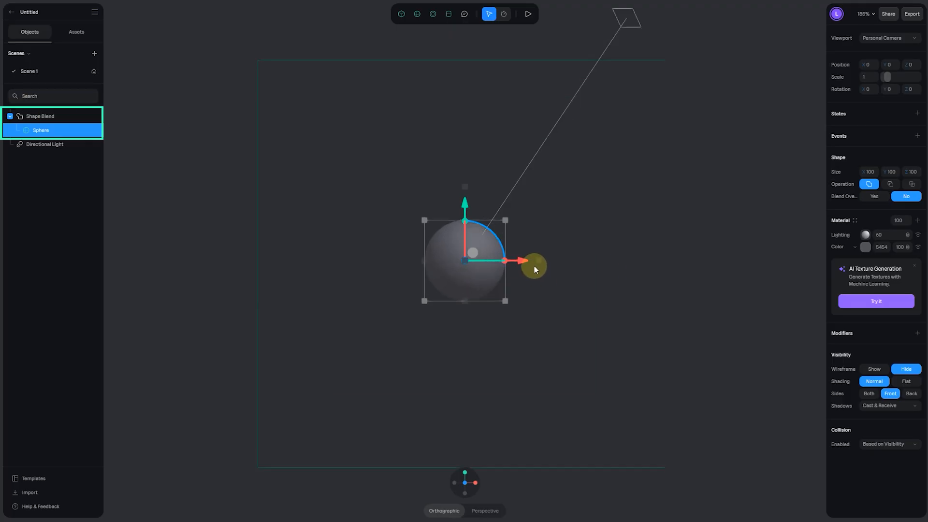
{"action": "left_click", "coordinate": [747, 267]}
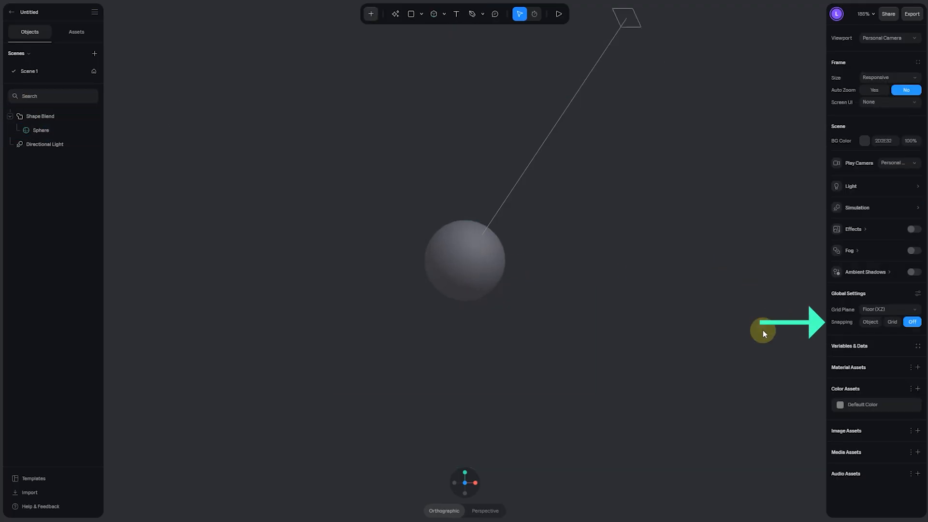
{"action": "left_click", "coordinate": [868, 322]}
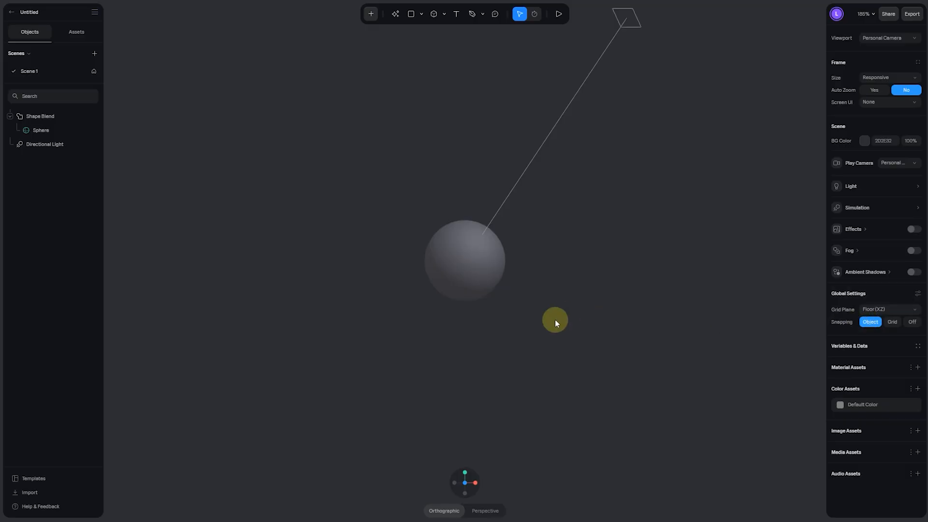
Duplicate the sphere inside the Shape Blend and move the copy straight up to about Y 82
{"action": "left_click", "coordinate": [481, 270]}
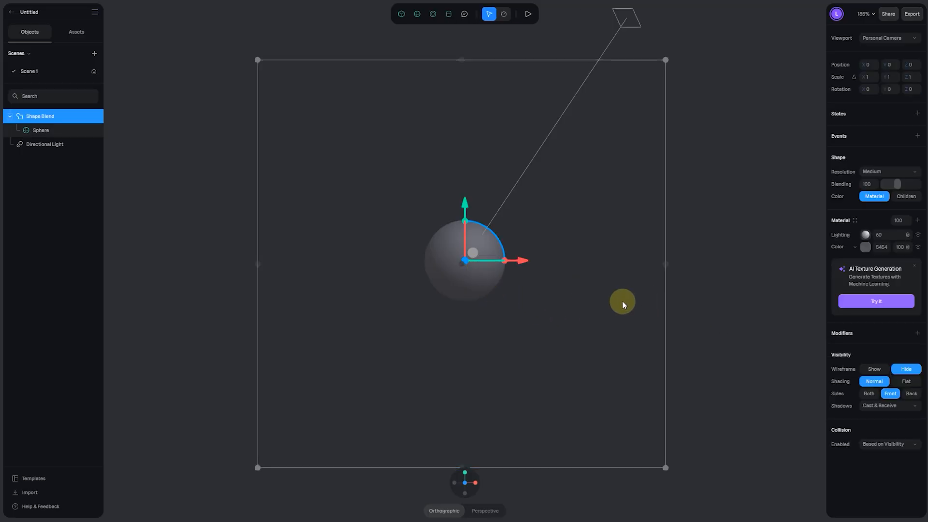
{"action": "key", "text": "ctrl+d"}
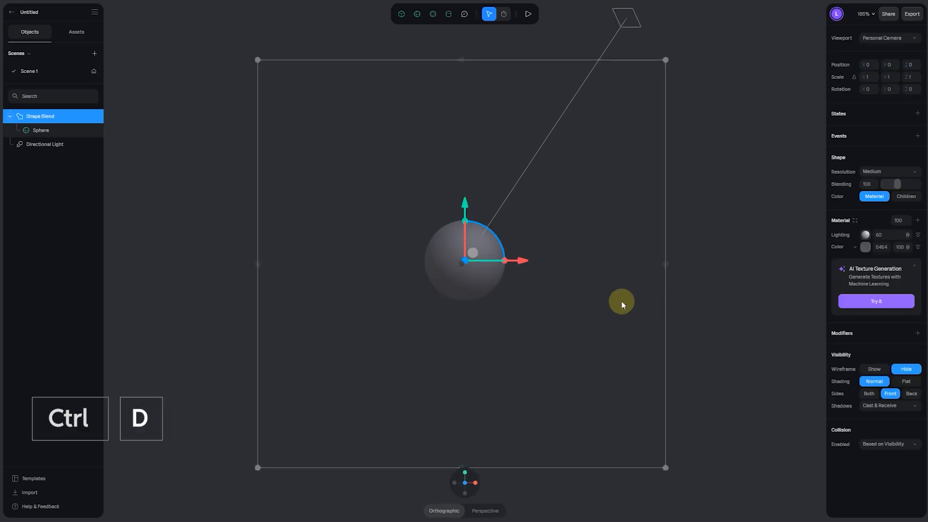
{"action": "left_click", "coordinate": [59, 132]}
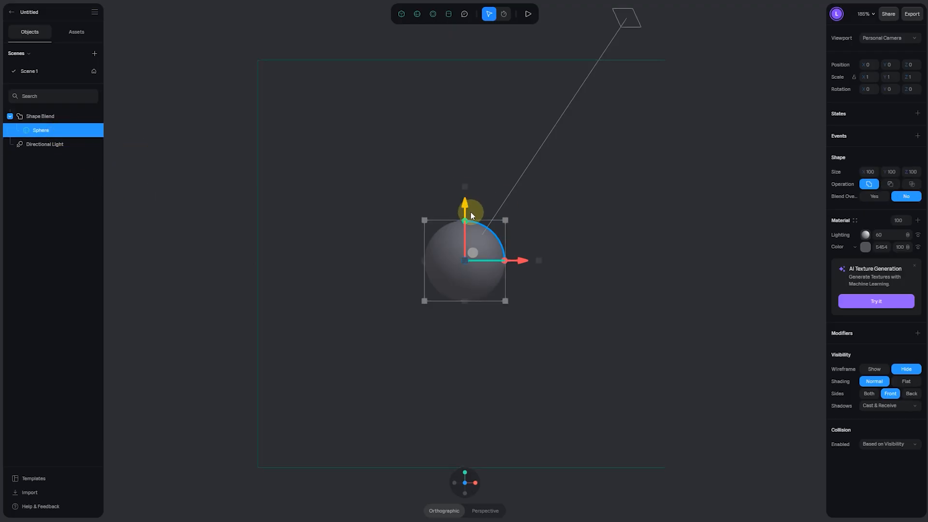
{"action": "key", "text": "ctrl+d"}
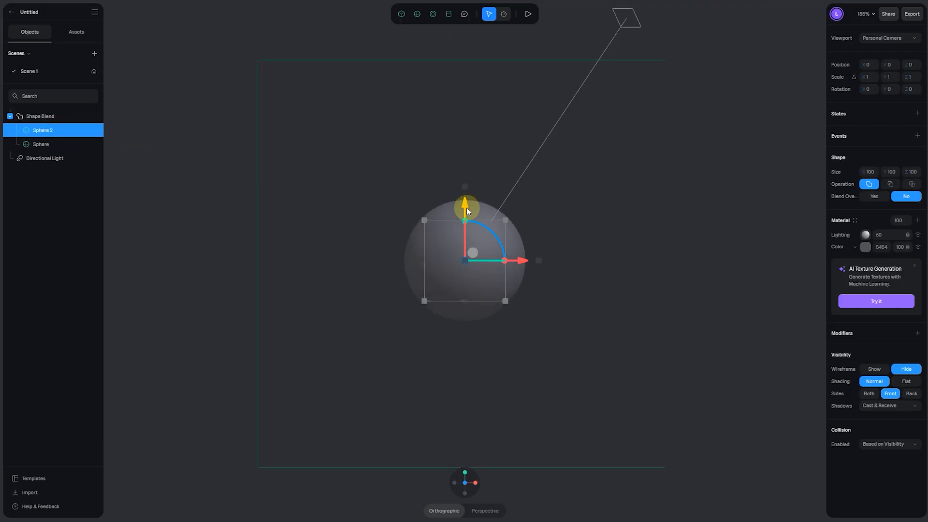
{"action": "left_click_drag", "start_coordinate": [467, 205], "coordinate": [473, 147]}
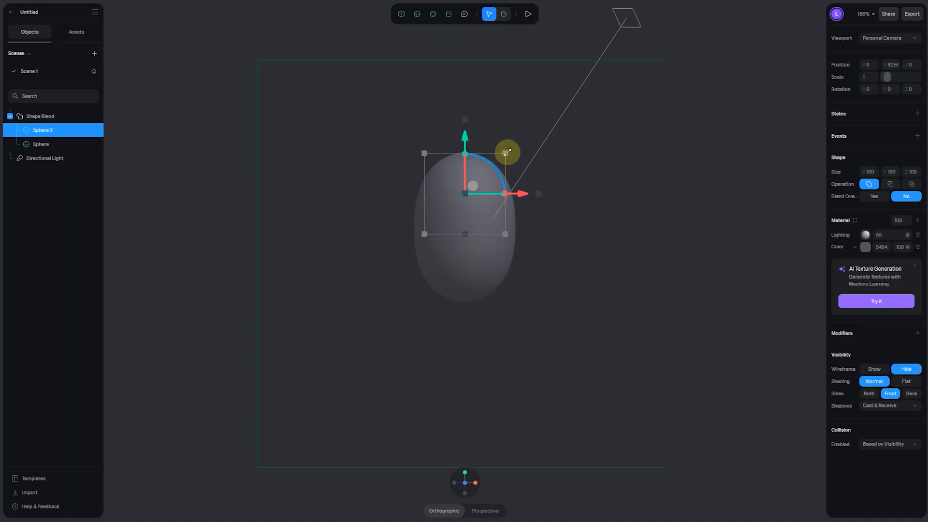
Enlarge the lower sphere of the blend to about 160 units and reposition it at about Y -13
{"action": "left_click", "coordinate": [48, 144]}
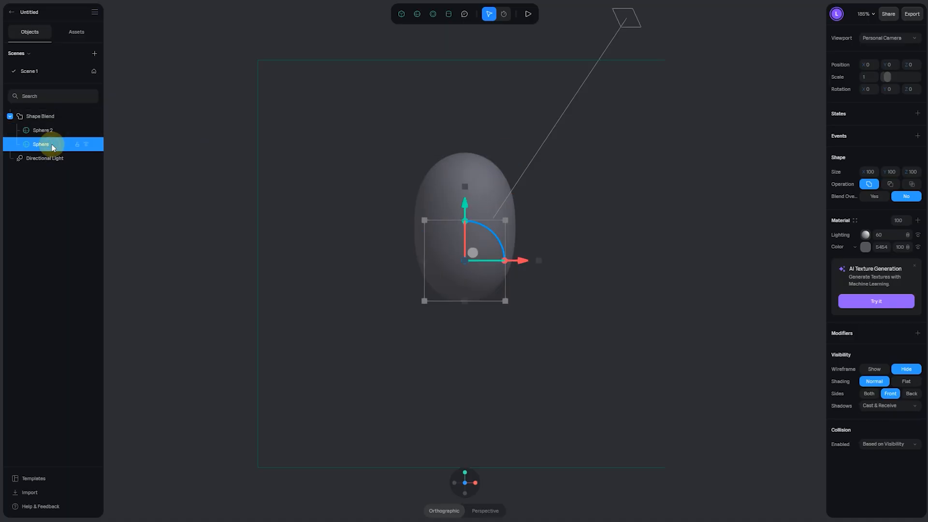
{"action": "left_click_drag", "start_coordinate": [505, 299], "coordinate": [553, 349]}
{"action": "left_click_drag", "start_coordinate": [555, 283], "coordinate": [524, 281]}
{"action": "left_click_drag", "start_coordinate": [477, 242], "coordinate": [466, 220]}
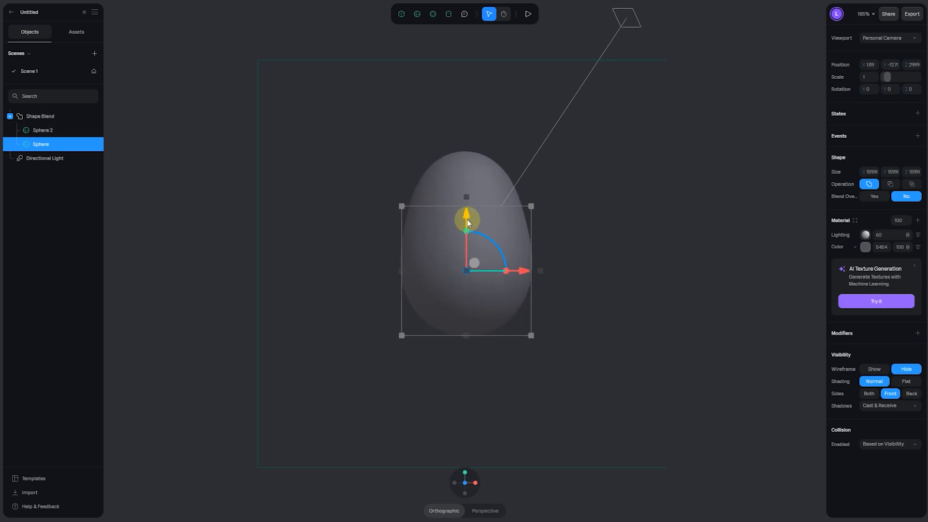
Move the lower sphere down to about Y -35 and the upper sphere down to about Y 64
{"action": "left_click", "coordinate": [454, 163]}
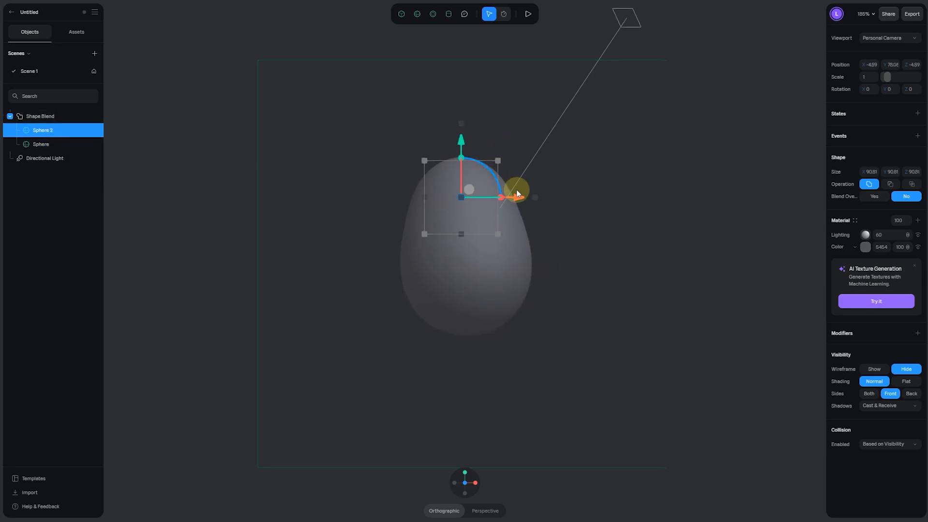
{"action": "left_click", "coordinate": [516, 321]}
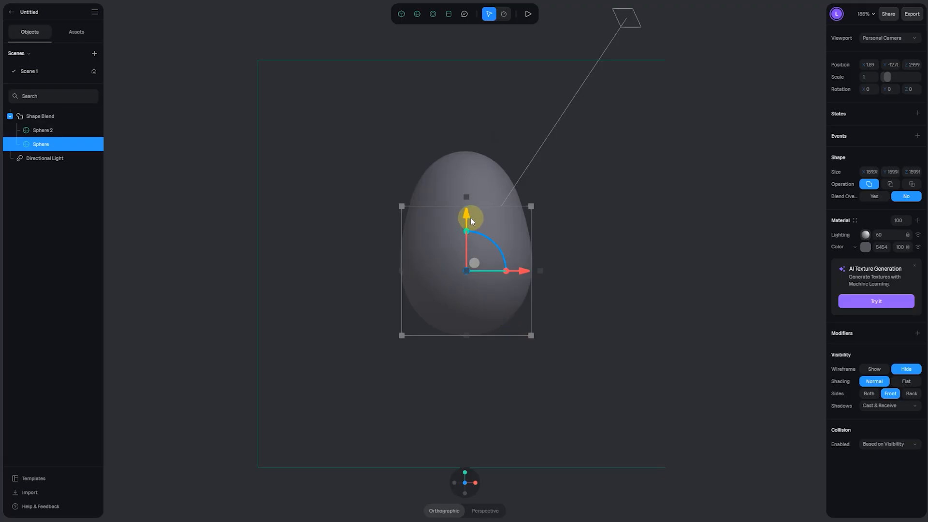
{"action": "left_click_drag", "start_coordinate": [468, 216], "coordinate": [468, 237]}
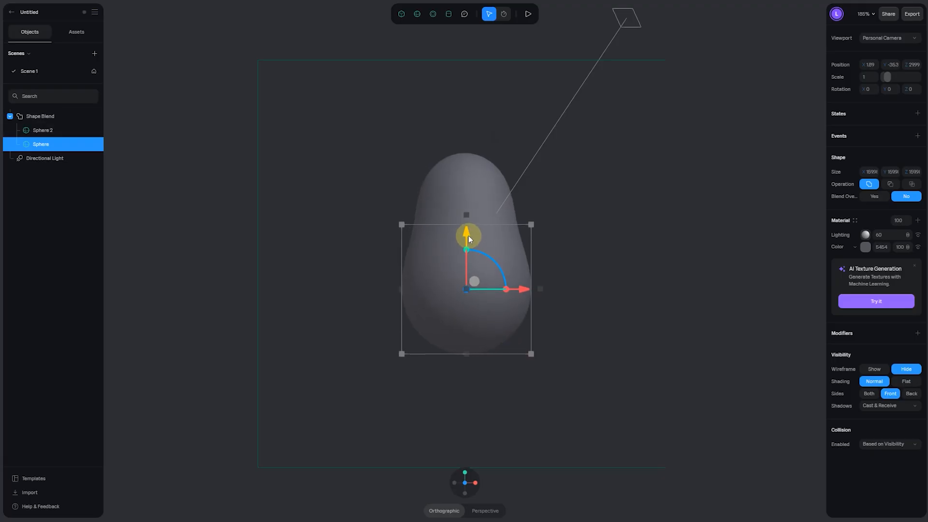
{"action": "left_click", "coordinate": [473, 172]}
{"action": "left_click_drag", "start_coordinate": [465, 140], "coordinate": [466, 155]}
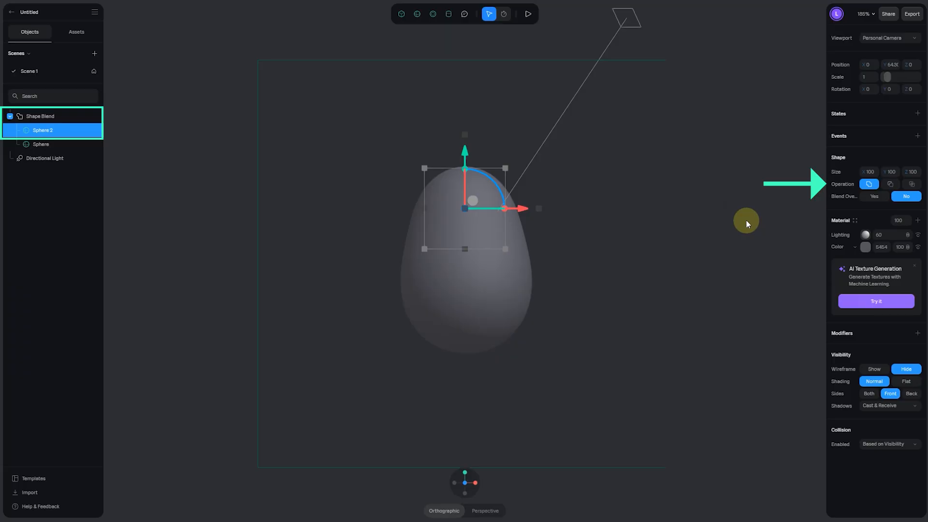
Try the subtract and intersect operations on the upper sphere, restore union, and override its blending with a value of 60
{"action": "left_click", "coordinate": [890, 184]}
{"action": "left_click", "coordinate": [879, 197]}
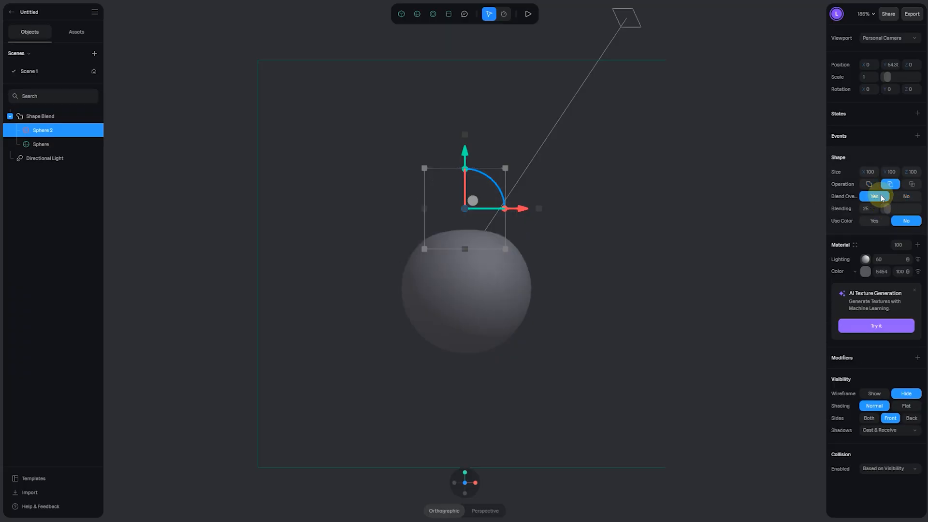
{"action": "left_click", "coordinate": [912, 184]}
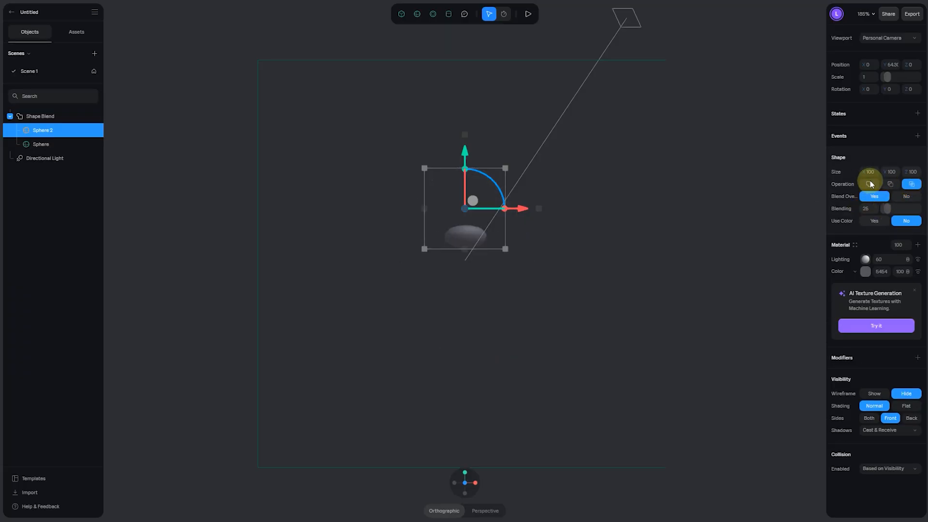
{"action": "left_click", "coordinate": [869, 184]}
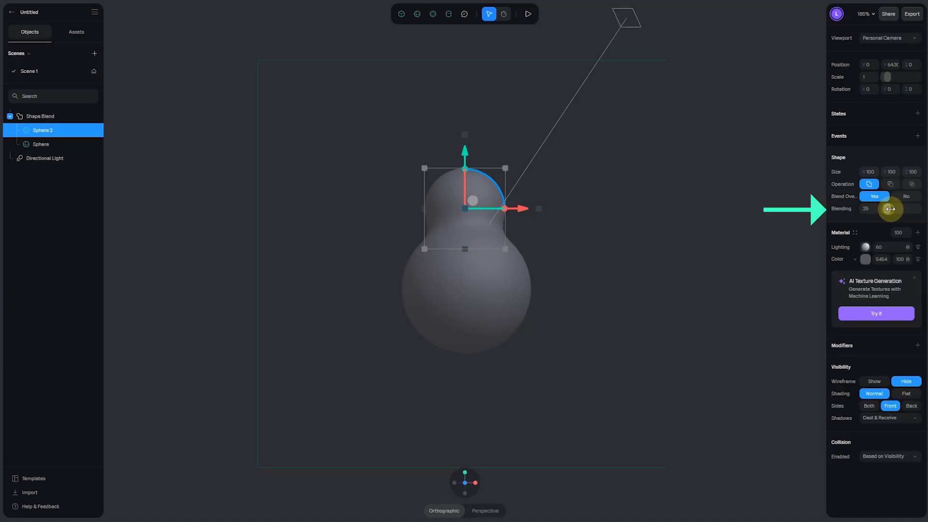
{"action": "left_click_drag", "start_coordinate": [890, 209], "coordinate": [893, 209]}
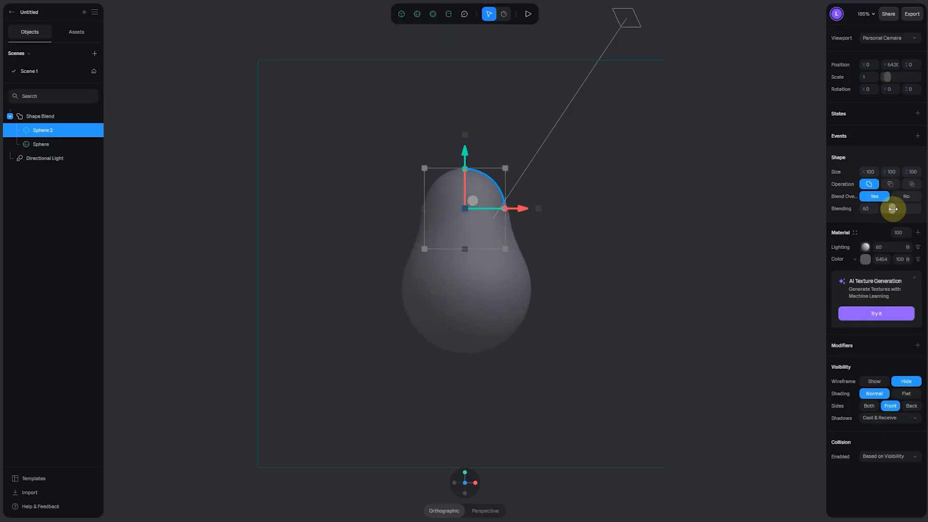
Move the lower sphere up to about Y -22 to refine the pear silhouette
{"action": "left_click", "coordinate": [494, 284]}
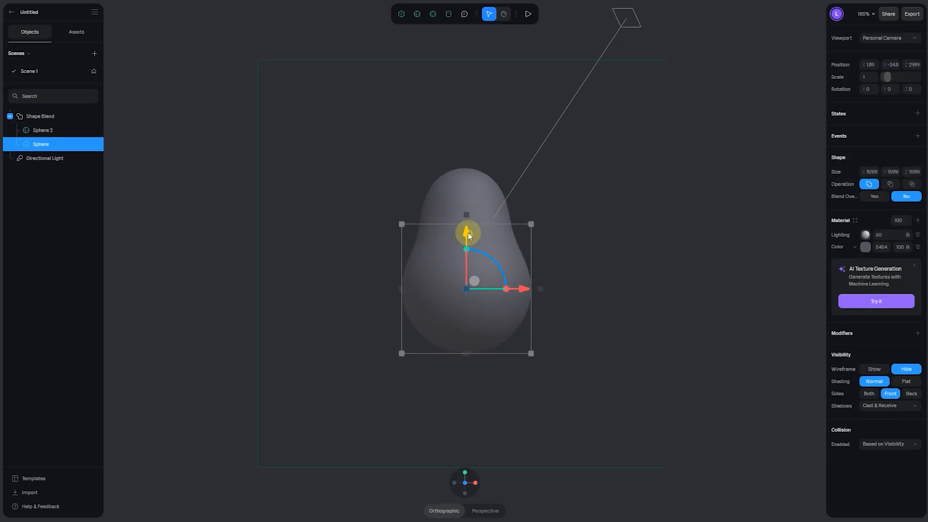
{"action": "left_click_drag", "start_coordinate": [468, 235], "coordinate": [467, 227]}
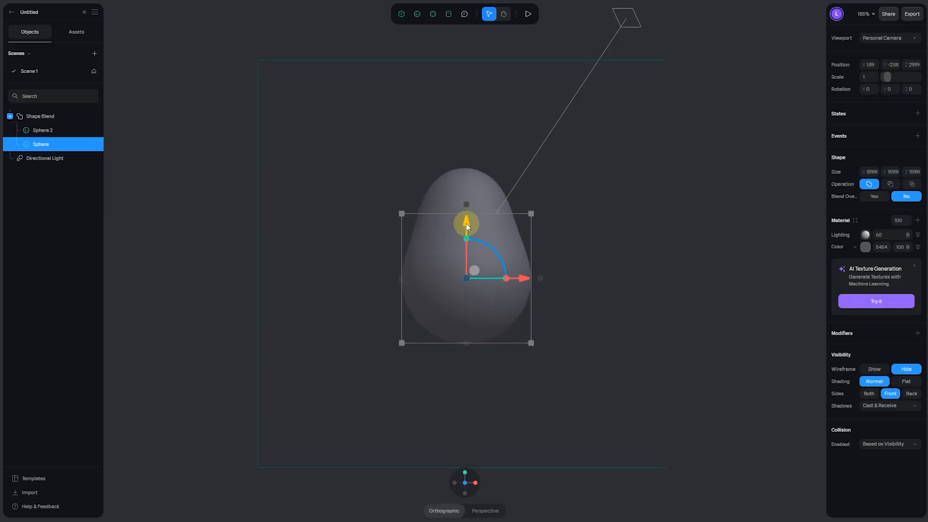
{"action": "left_click", "coordinate": [575, 211]}
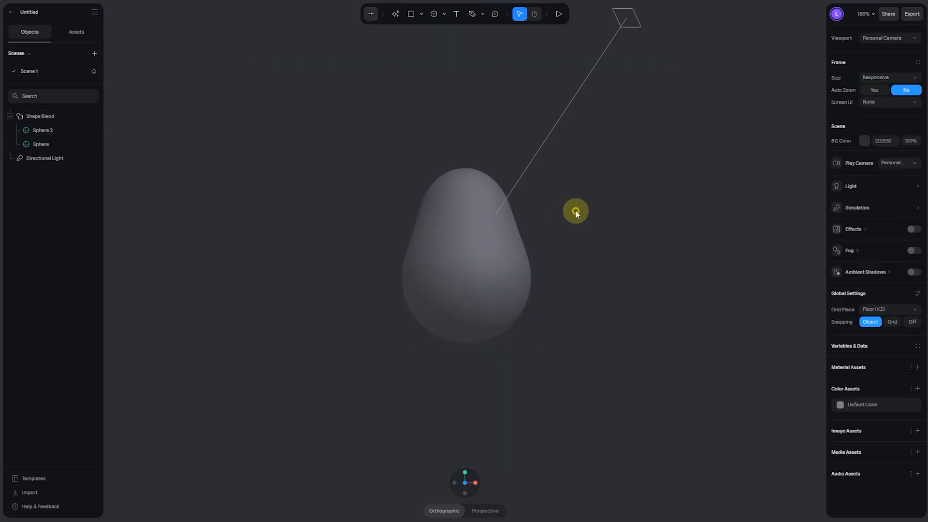
In the side view, move the upper sphere along Z until it lines up over the lower sphere
{"action": "left_click", "coordinate": [427, 289]}
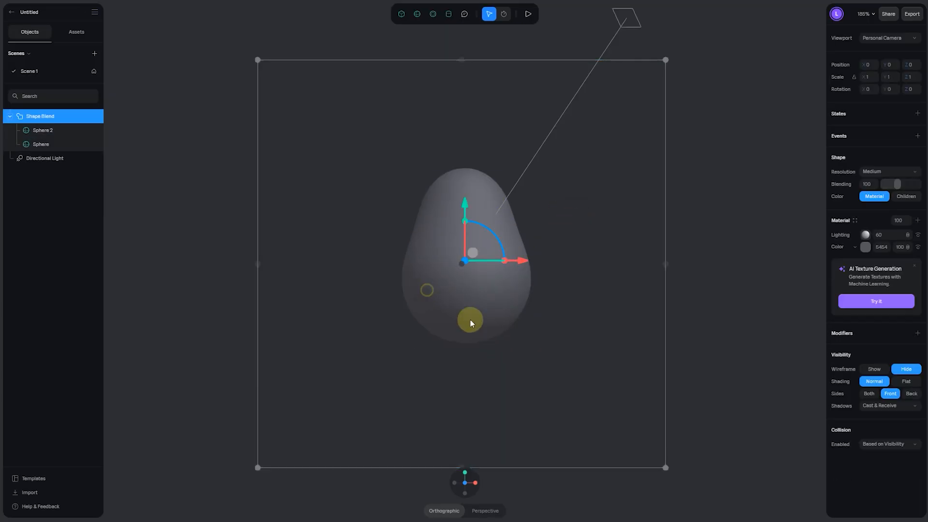
{"action": "left_click_drag", "start_coordinate": [490, 491], "coordinate": [512, 261]}
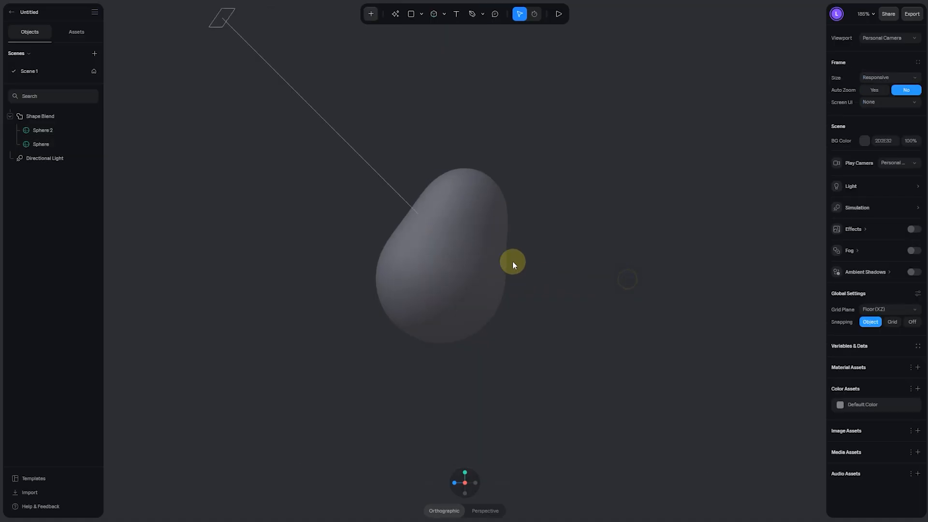
{"action": "left_click", "coordinate": [462, 188]}
{"action": "left_click", "coordinate": [66, 131]}
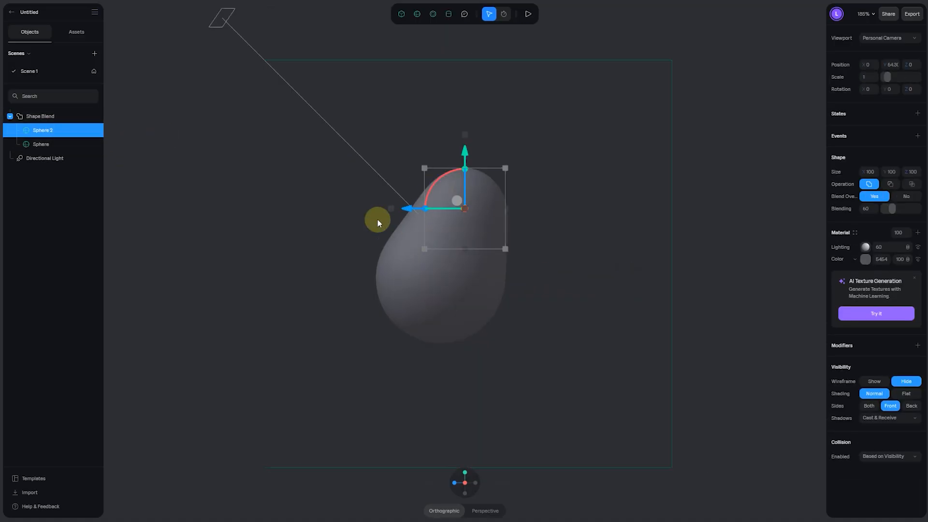
{"action": "left_click_drag", "start_coordinate": [409, 209], "coordinate": [385, 208]}
Select both spheres of the pear body and align them to their shared center along the Z axis
{"action": "left_click", "coordinate": [460, 269], "text": "shift"}
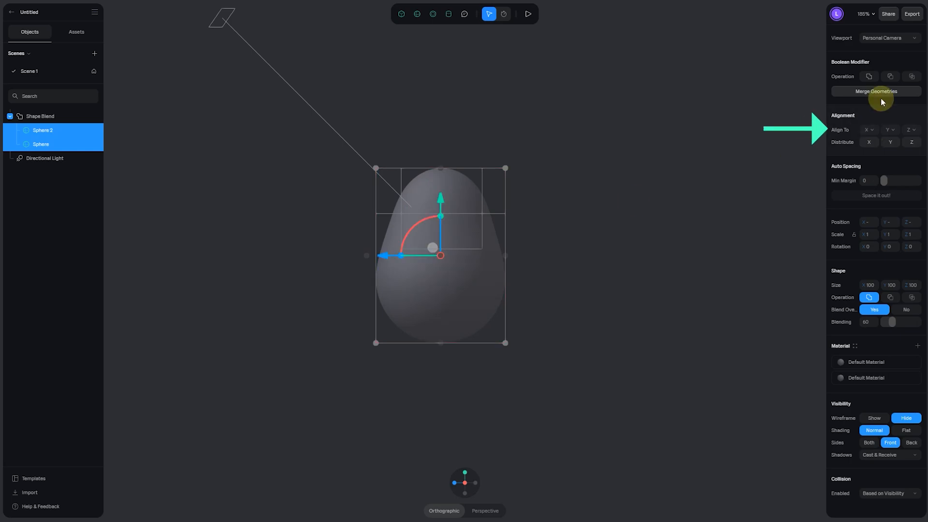
{"action": "left_click", "coordinate": [865, 130]}
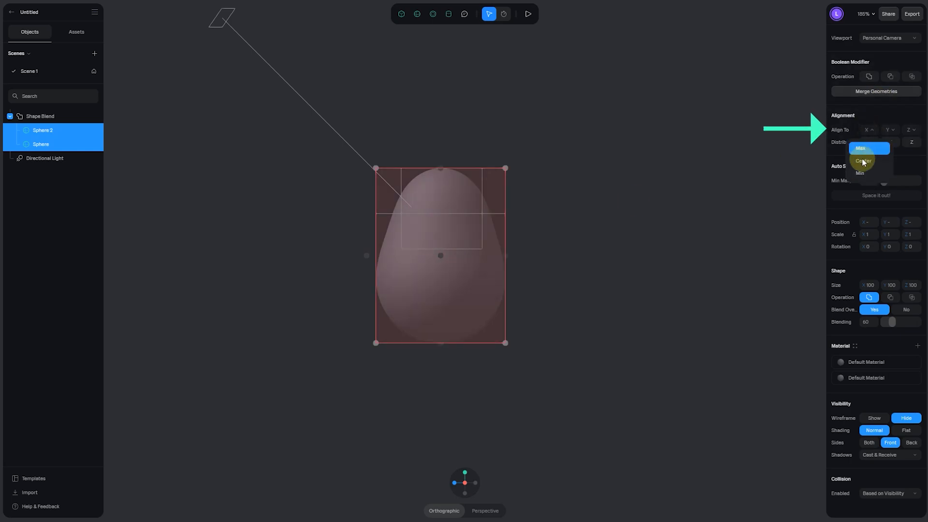
{"action": "left_click", "coordinate": [888, 130]}
{"action": "left_click", "coordinate": [885, 165]}
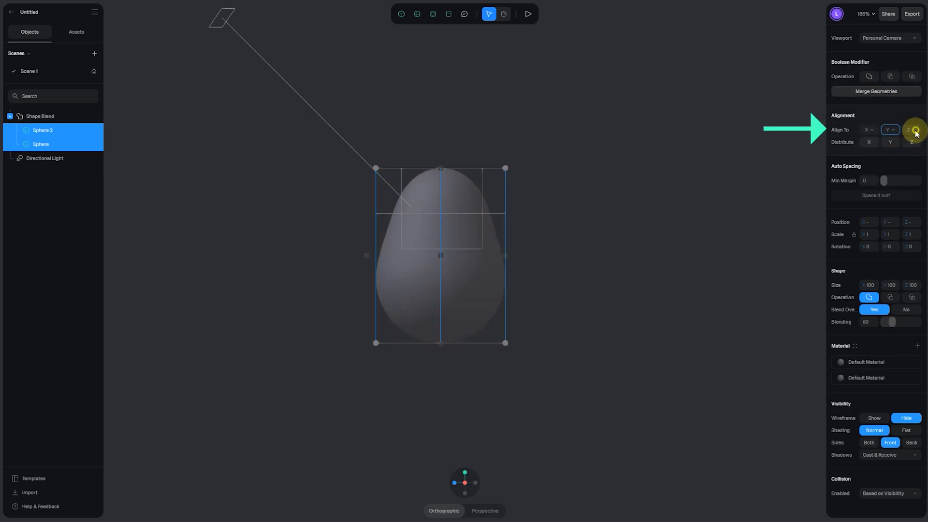
{"action": "left_click", "coordinate": [912, 129]}
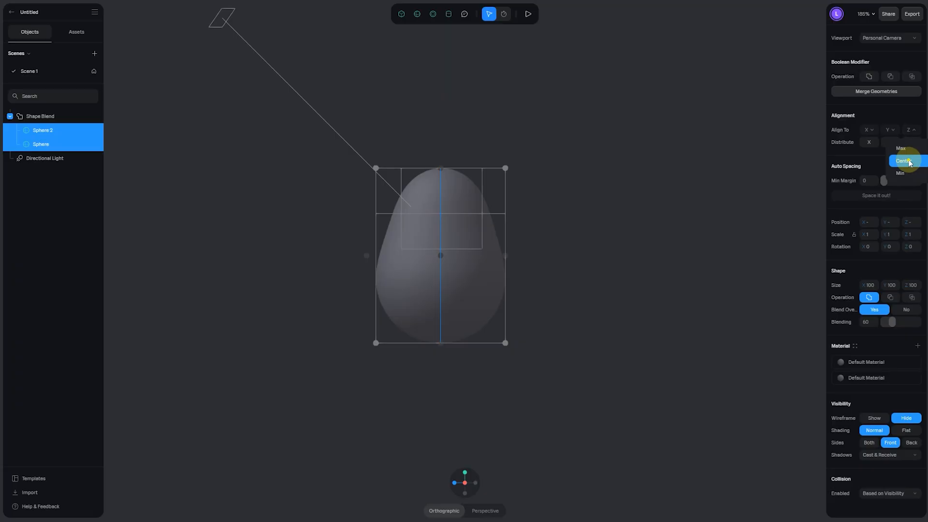
{"action": "left_click", "coordinate": [904, 161]}
{"action": "left_click", "coordinate": [497, 380]}
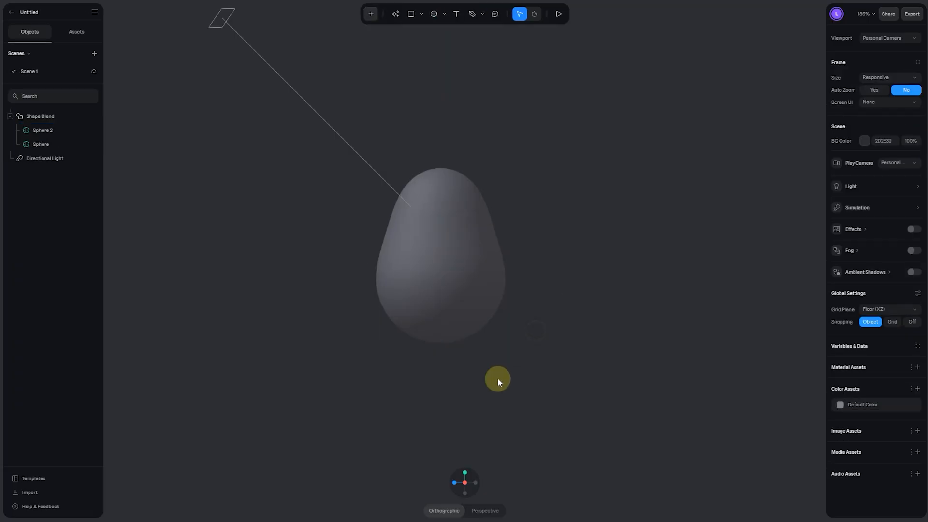
In the front view, rename the upper sphere "head" and the lower sphere "body"
{"action": "left_click", "coordinate": [453, 486]}
{"action": "left_click", "coordinate": [462, 486]}
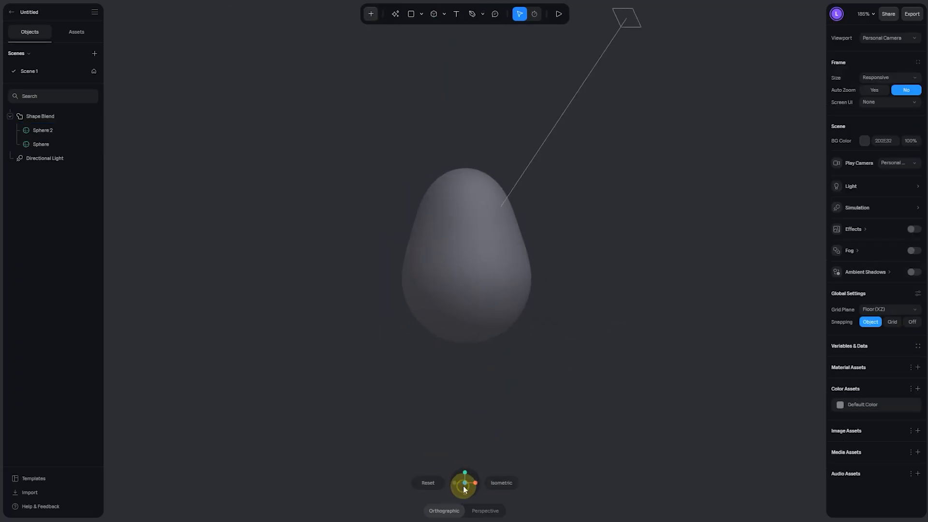
{"action": "scroll", "coordinate": [509, 279], "scroll_direction": "up", "scroll_amount": 2}
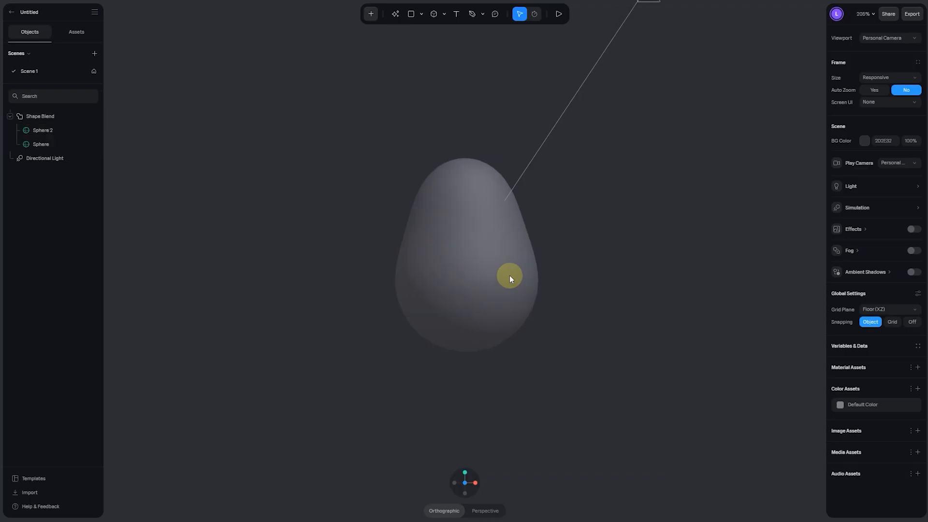
{"action": "scroll", "coordinate": [510, 279], "scroll_direction": "up", "scroll_amount": 1}
{"action": "left_click", "coordinate": [527, 286]}
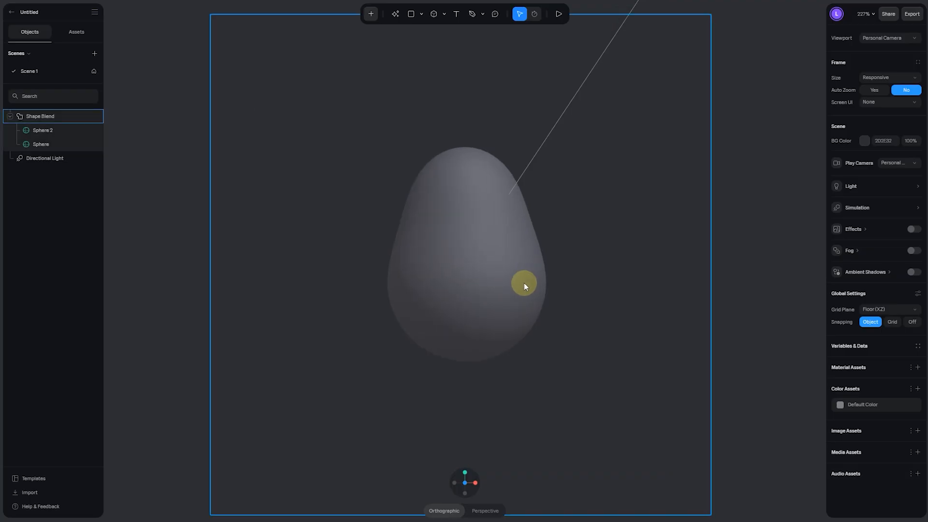
{"action": "double_click", "coordinate": [49, 130]}
{"action": "type", "text": "head"}
{"action": "key", "text": "Return"}
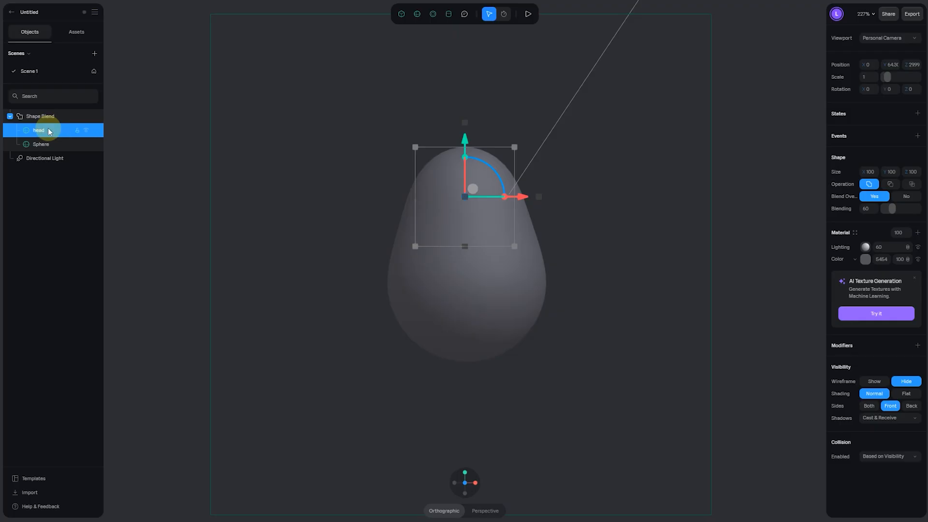
{"action": "double_click", "coordinate": [47, 144]}
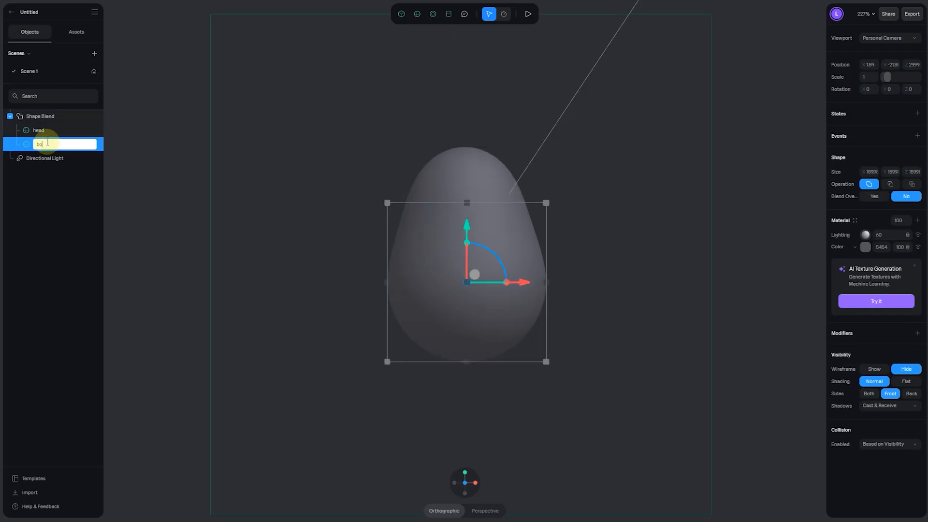
{"action": "key", "text": "Return"}
Rename the Shape Blend object "body.grp" and collapse its children in the object list
{"action": "double_click", "coordinate": [48, 116]}
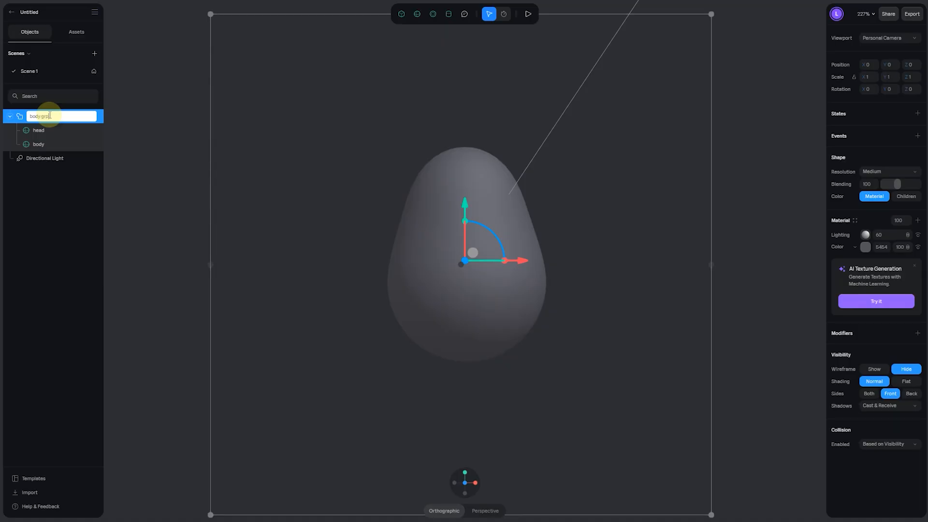
{"action": "key", "text": "Return"}
{"action": "left_click", "coordinate": [10, 116]}
{"action": "left_click", "coordinate": [158, 148]}
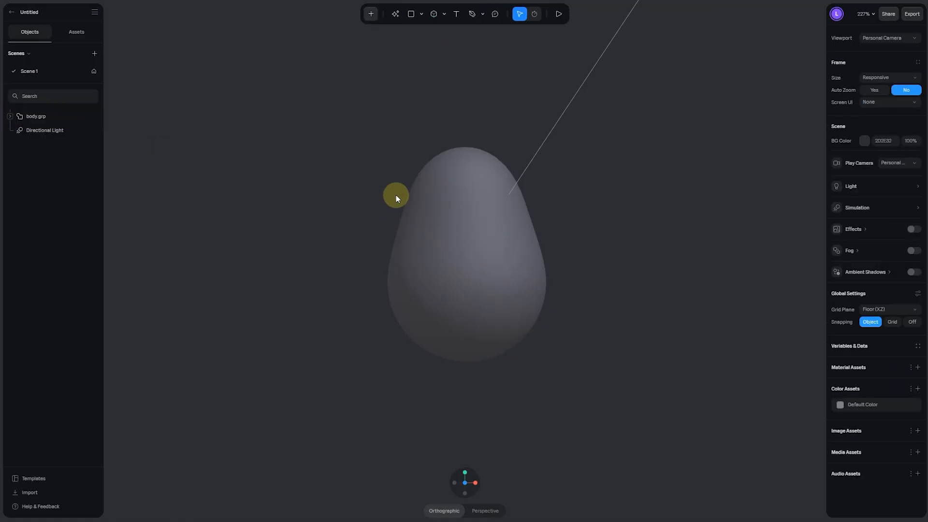
Draw a thin upright cylinder about 10 × 50 × 10 beside the pear and set its corner to 0
{"action": "left_click", "coordinate": [370, 15]}
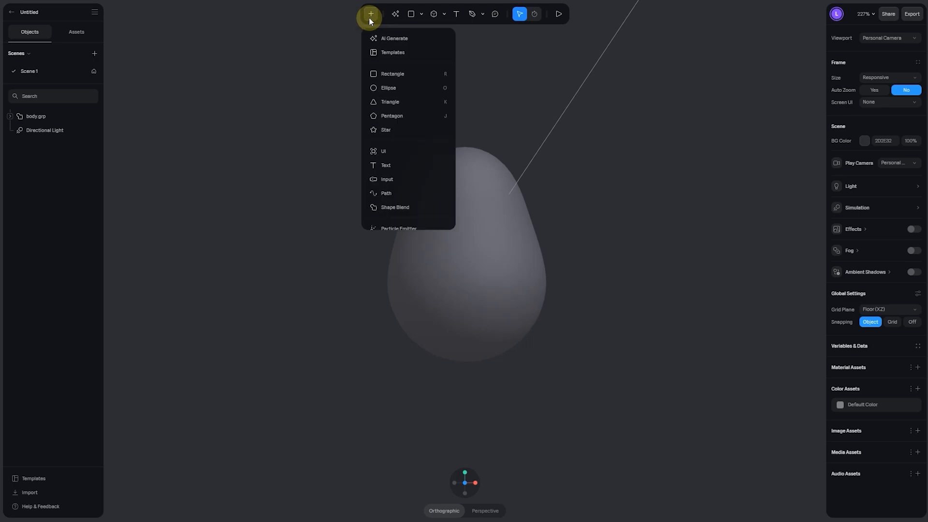
{"action": "scroll", "coordinate": [413, 113], "scroll_direction": "down", "scroll_amount": 5}
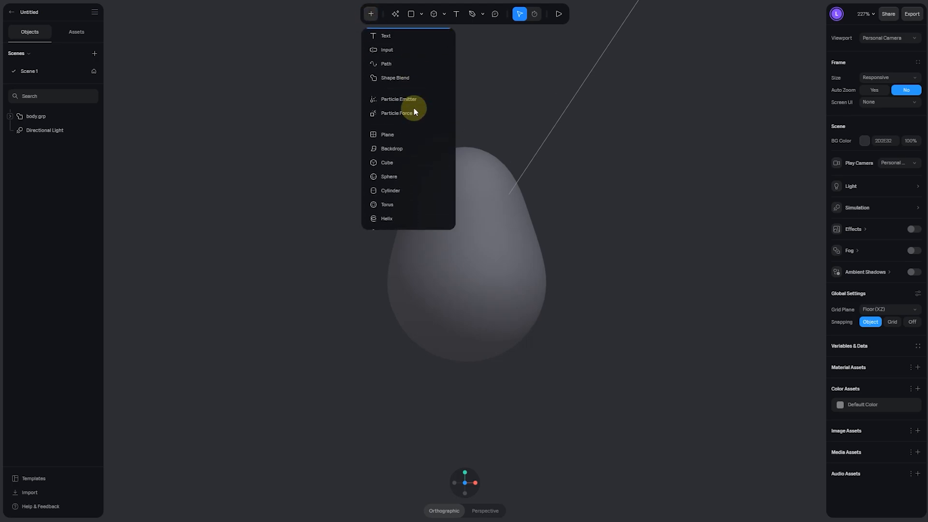
{"action": "left_click", "coordinate": [396, 145]}
{"action": "left_click_drag", "start_coordinate": [600, 243], "coordinate": [617, 310]}
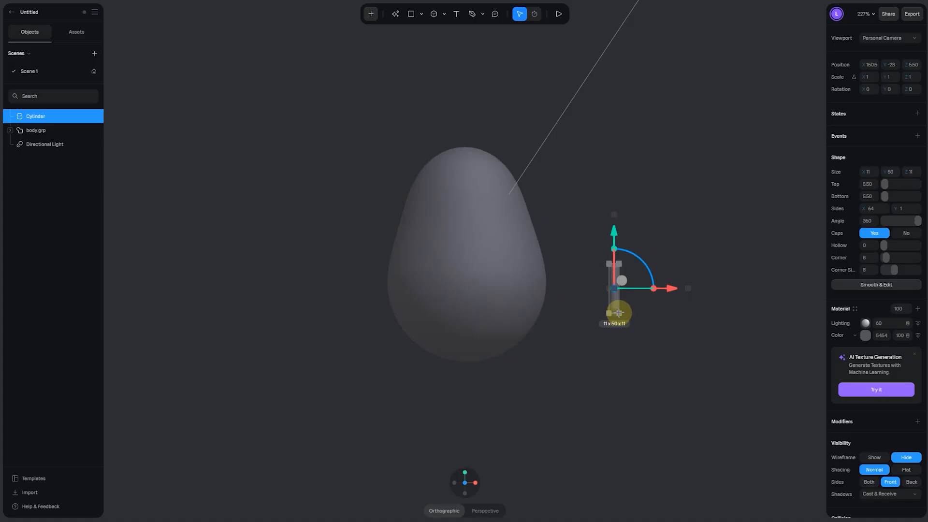
{"action": "left_click_drag", "start_coordinate": [888, 258], "coordinate": [769, 271]}
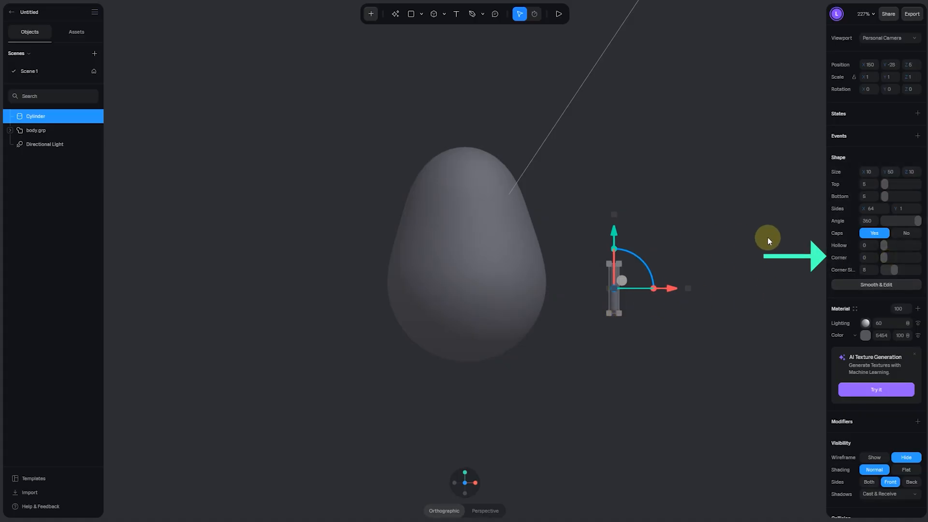
{"action": "left_click", "coordinate": [729, 215]}
Move the cylinder onto the pear's top at about Y 132 and center it over the head along Z in the side view
{"action": "left_click_drag", "start_coordinate": [615, 294], "coordinate": [470, 134]}
{"action": "left_click", "coordinate": [478, 482]}
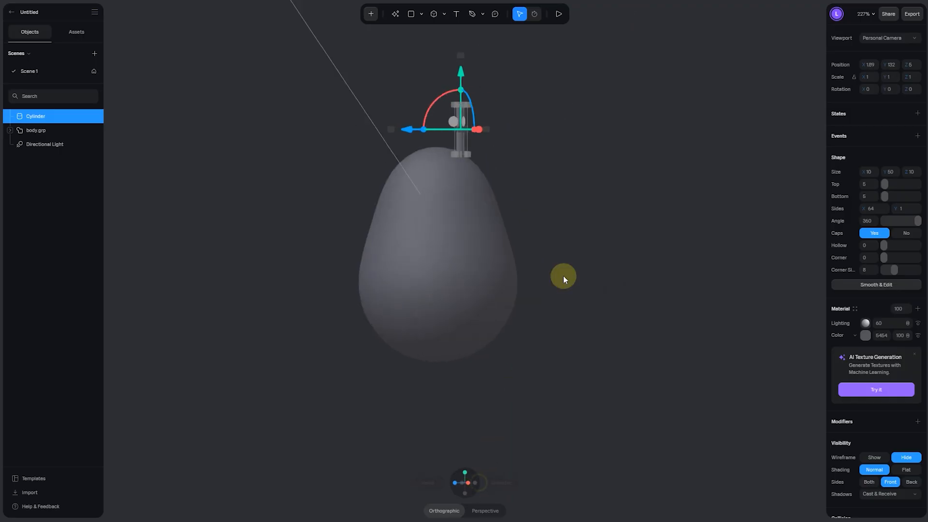
{"action": "left_click", "coordinate": [573, 175]}
{"action": "left_click", "coordinate": [458, 120]}
{"action": "left_click_drag", "start_coordinate": [406, 127], "coordinate": [380, 126]}
{"action": "left_click", "coordinate": [464, 483]}
{"action": "left_click_drag", "start_coordinate": [616, 276], "coordinate": [665, 198]}
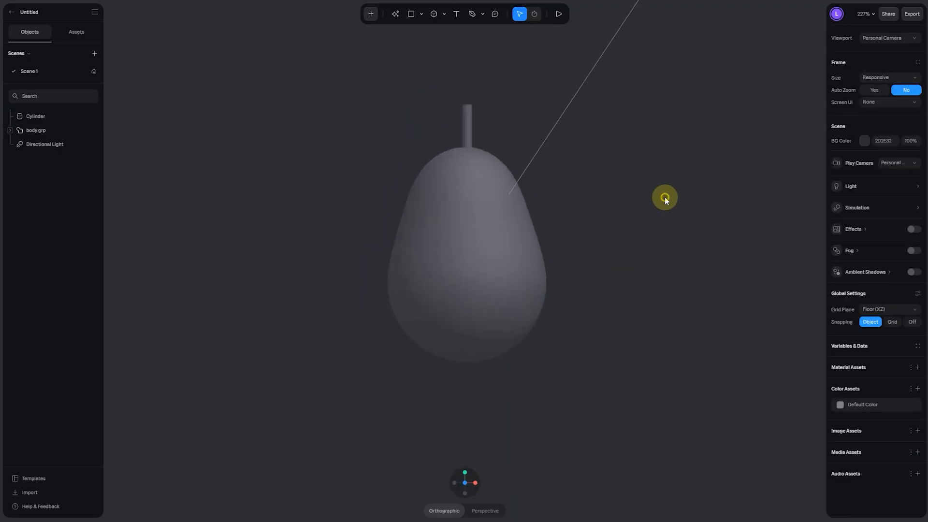
Taper the stem cylinder with top 4 and bottom 13, and resize it to about 13.5 × 40.8 × 13.5
{"action": "scroll", "coordinate": [458, 108], "scroll_direction": "up", "scroll_amount": 6}
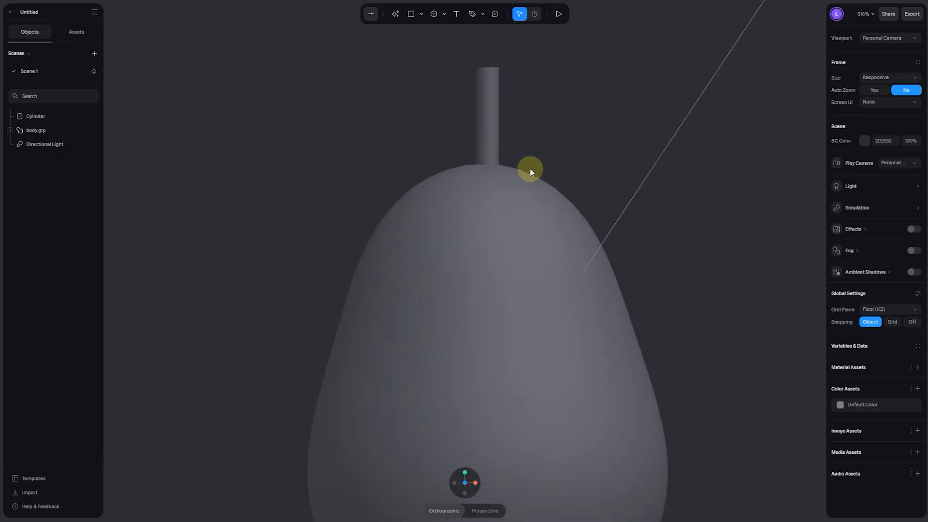
{"action": "scroll", "coordinate": [566, 123], "scroll_direction": "up", "scroll_amount": 2}
{"action": "left_click", "coordinate": [489, 161]}
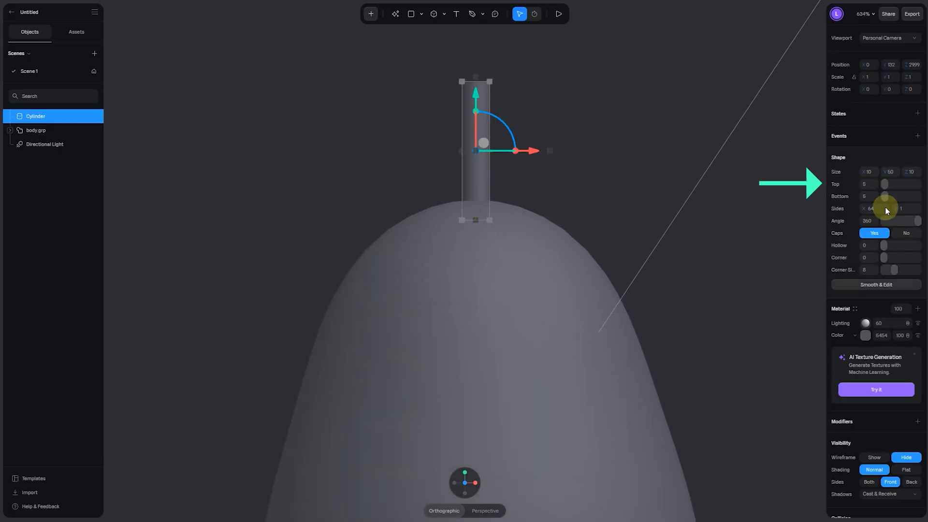
{"action": "mouse_move", "coordinate": [884, 186]}
{"action": "left_mouse_down"}
{"action": "mouse_move", "coordinate": [893, 186]}
{"action": "mouse_move", "coordinate": [884, 184]}
{"action": "mouse_move", "coordinate": [884, 194]}
{"action": "left_mouse_up"}
{"action": "left_click_drag", "start_coordinate": [482, 220], "coordinate": [485, 166]}
{"action": "left_click_drag", "start_coordinate": [490, 166], "coordinate": [498, 193]}
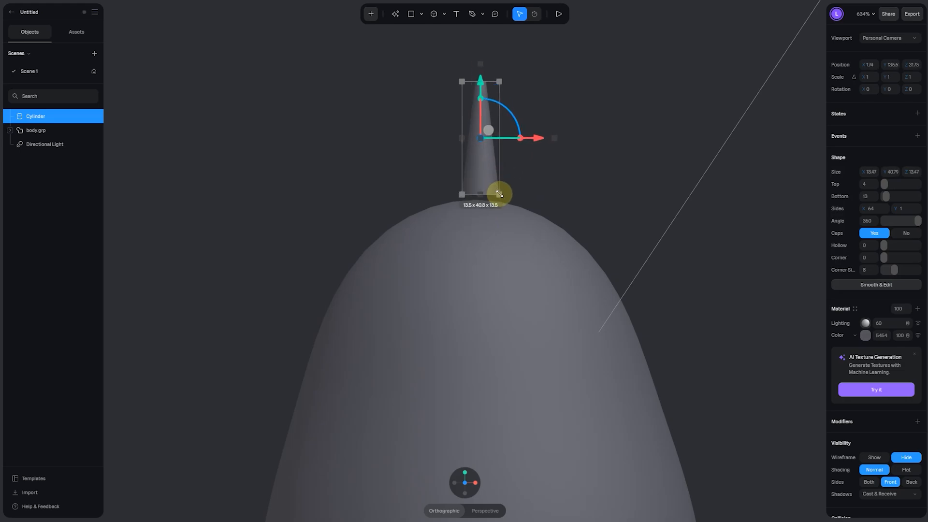
Set the stem's top to 20, bottom to 4 and corner to 6, and lower it into the pear to about Y 125
{"action": "left_click_drag", "start_coordinate": [886, 182], "coordinate": [887, 182]}
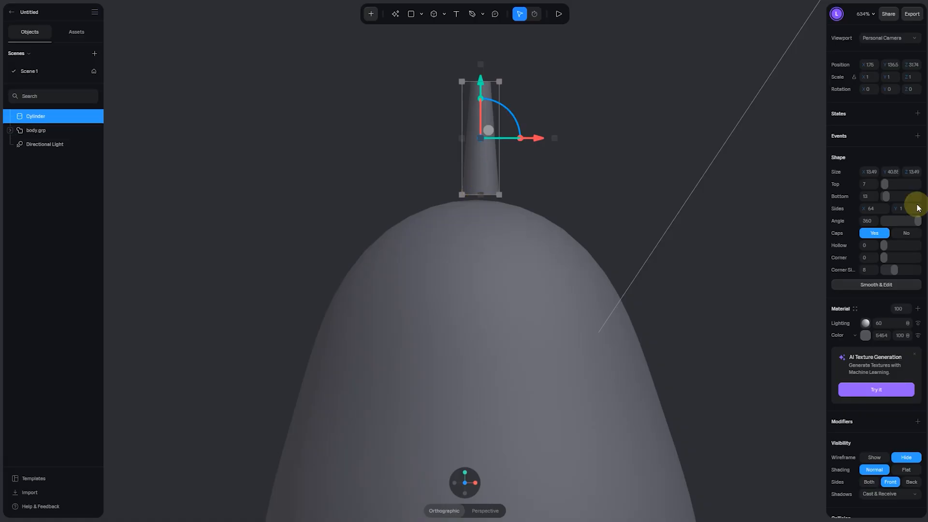
{"action": "left_click_drag", "start_coordinate": [885, 186], "coordinate": [885, 198]}
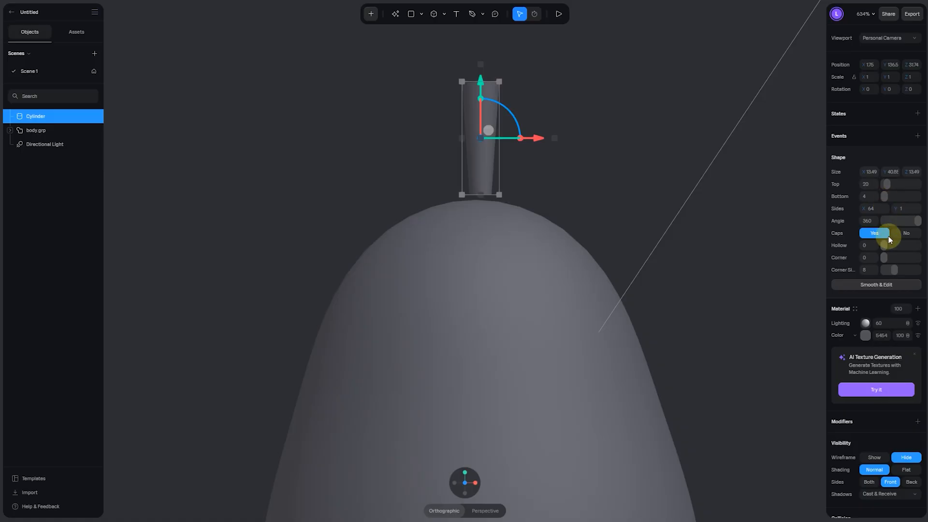
{"action": "left_click_drag", "start_coordinate": [884, 257], "coordinate": [886, 258]}
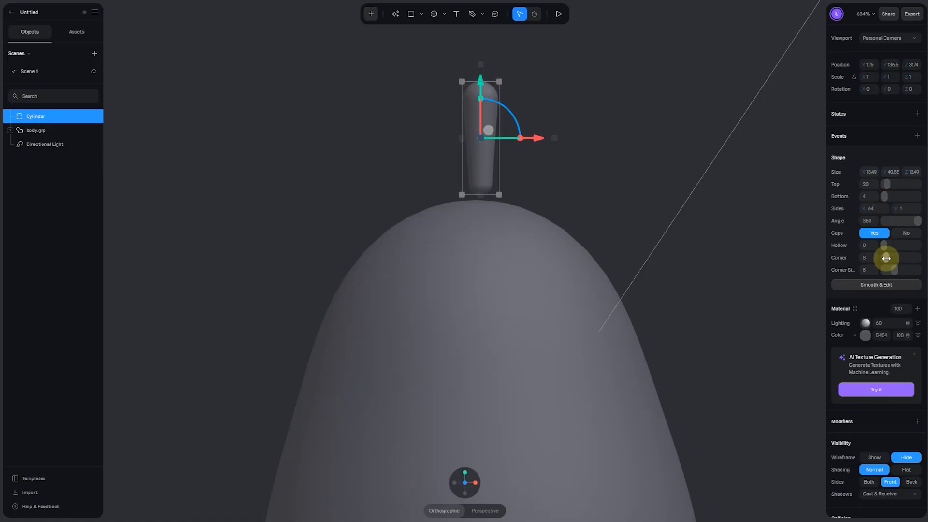
{"action": "left_click", "coordinate": [870, 258]}
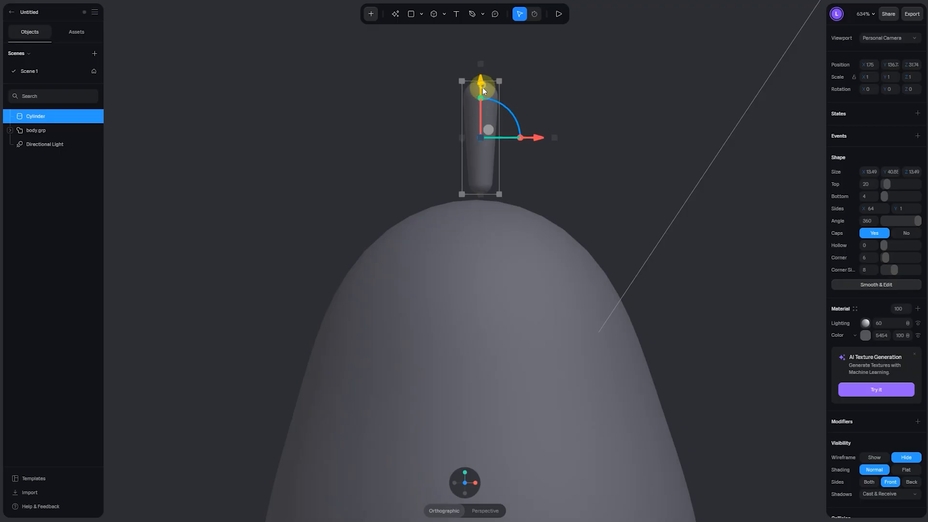
{"action": "left_click_drag", "start_coordinate": [481, 87], "coordinate": [477, 120]}
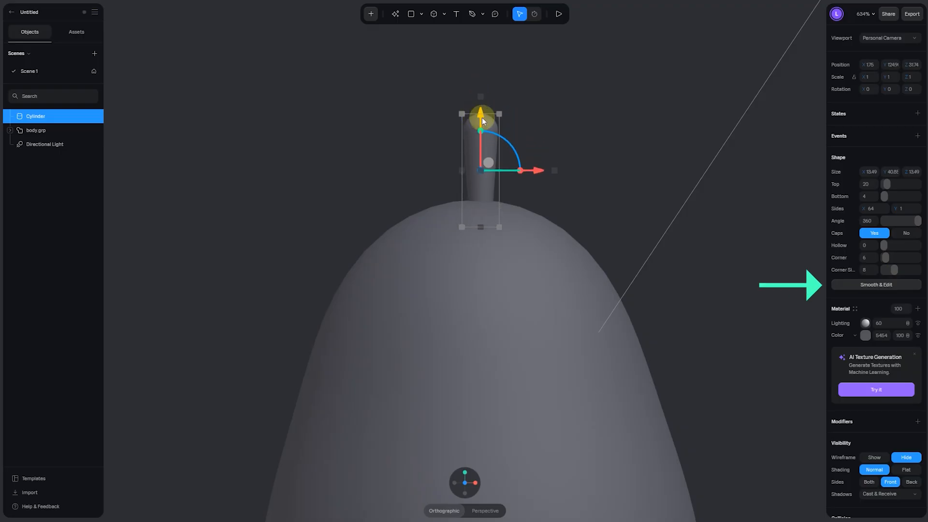
Convert the stem to an editable smooth mesh and pull its tip sideways with the first sculpt brush at radius 100, strength 50
{"action": "left_click", "coordinate": [868, 283]}
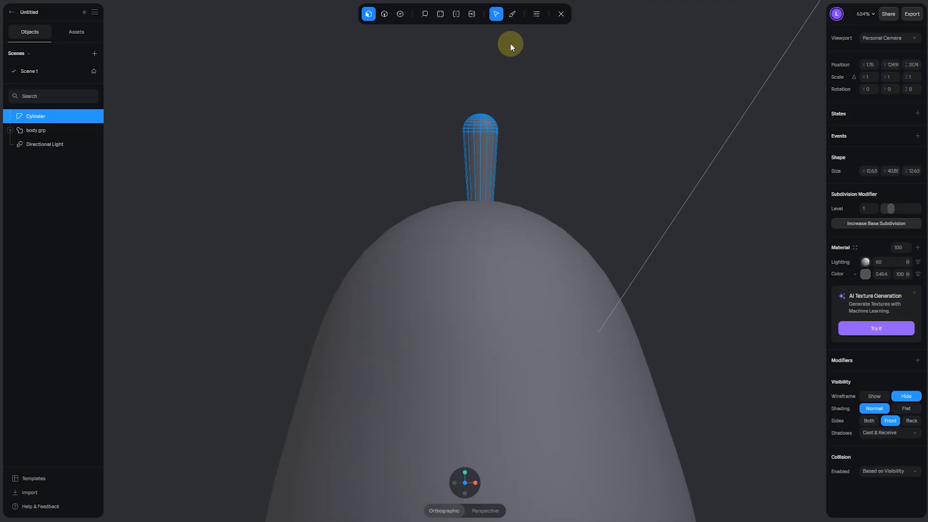
{"action": "left_click", "coordinate": [511, 17]}
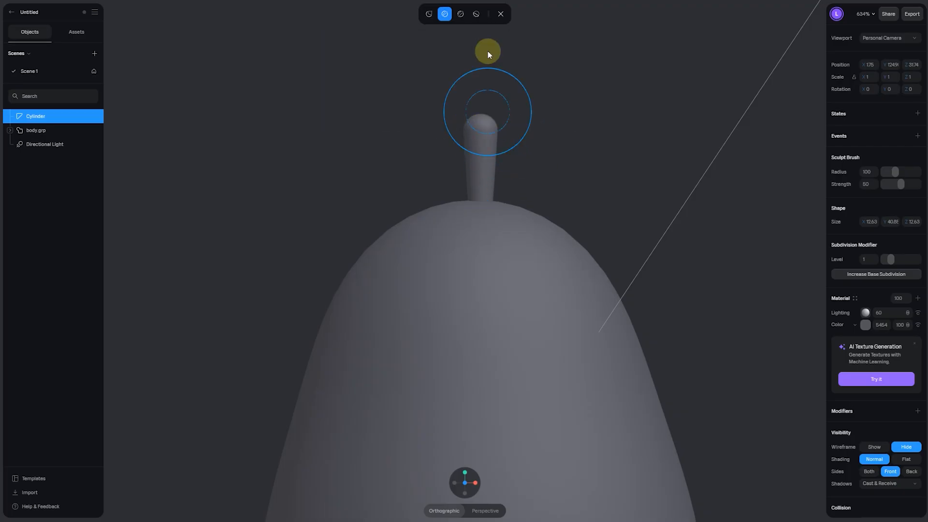
{"action": "left_click", "coordinate": [428, 16]}
{"action": "middle_click_drag", "start_coordinate": [505, 116], "coordinate": [466, 167], "text": "ctrl"}
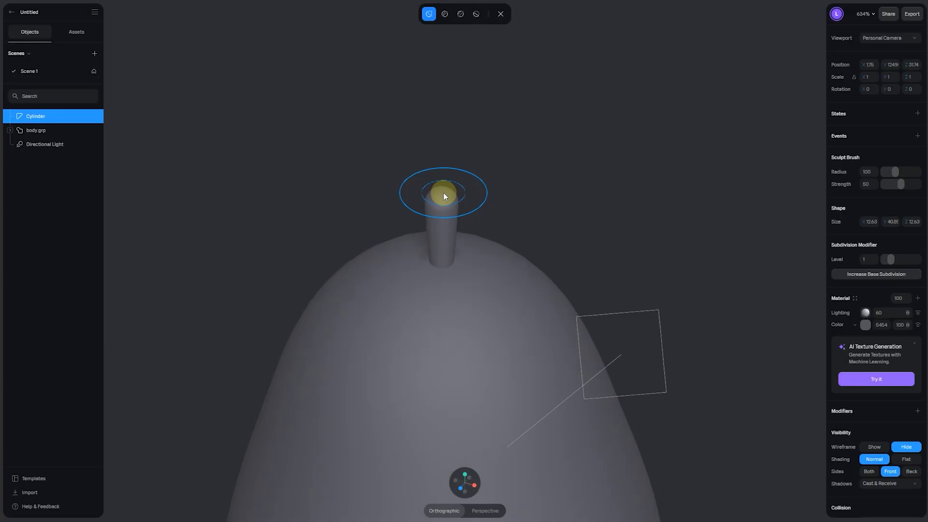
{"action": "mouse_move", "coordinate": [443, 193]}
{"action": "left_mouse_down"}
{"action": "mouse_move", "coordinate": [415, 199]}
{"action": "mouse_move", "coordinate": [433, 202]}
{"action": "mouse_move", "coordinate": [430, 189]}
{"action": "left_mouse_up"}
Sculpt the stem's shaft and upper edge with further pulls to give it a slanted, organic bend, and exit sculpting
{"action": "left_click", "coordinate": [462, 488]}
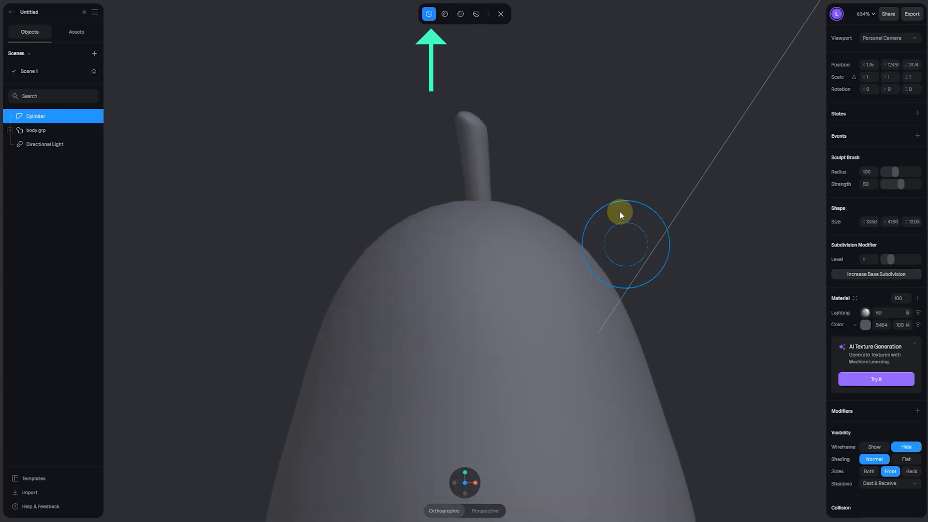
{"action": "left_click_drag", "start_coordinate": [487, 155], "coordinate": [454, 158]}
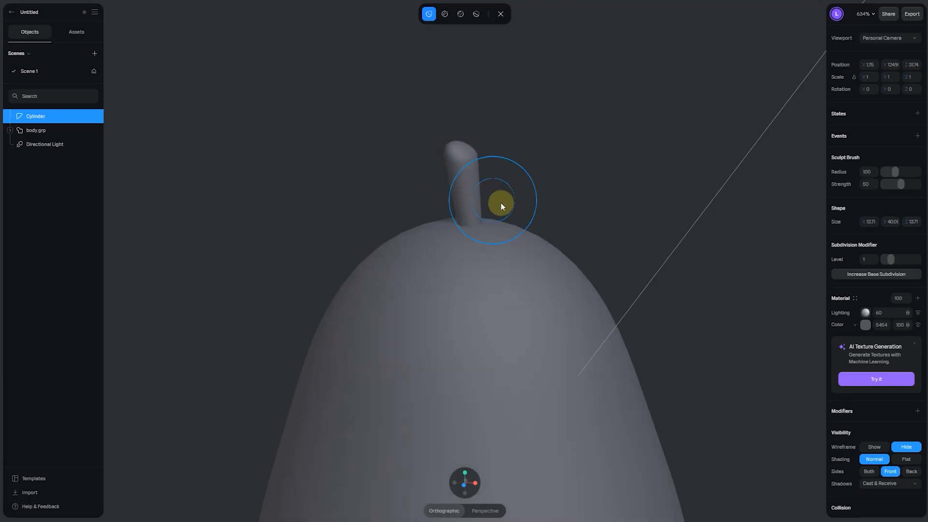
{"action": "left_click_drag", "start_coordinate": [500, 206], "coordinate": [525, 181]}
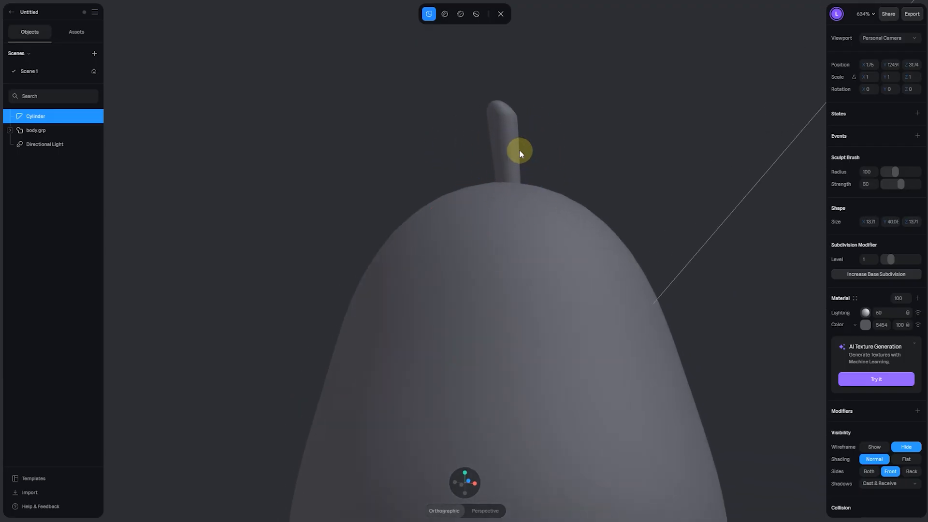
{"action": "left_click_drag", "start_coordinate": [517, 146], "coordinate": [517, 123]}
{"action": "left_click", "coordinate": [499, 14]}
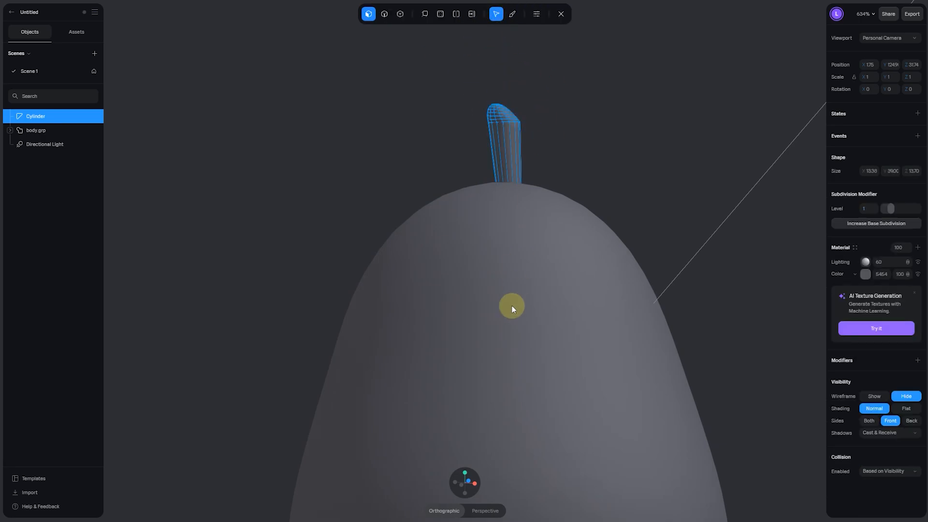
Examine the stem's shape on the pear from the back and side views, and leave mesh editing
{"action": "left_click", "coordinate": [463, 485]}
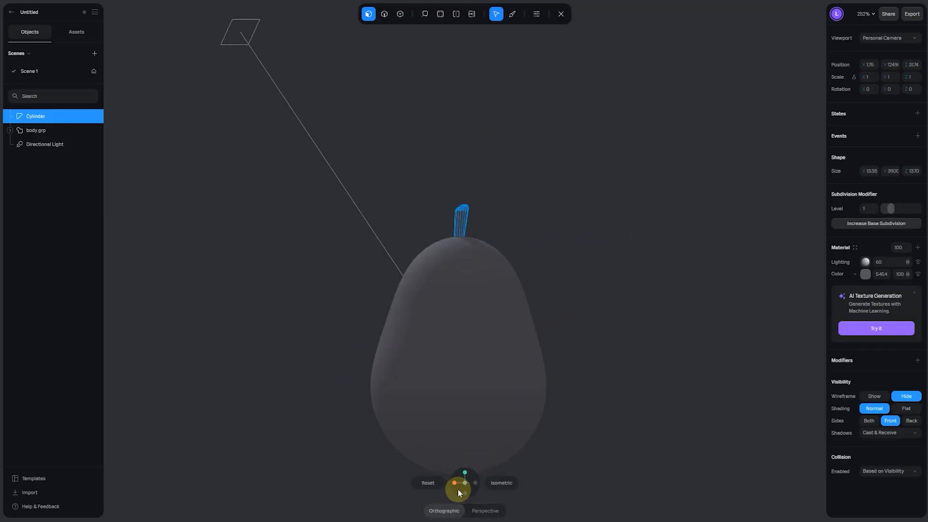
{"action": "left_click", "coordinate": [454, 483]}
{"action": "middle_click_drag", "start_coordinate": [543, 293], "coordinate": [643, 255]}
{"action": "scroll", "coordinate": [657, 172], "scroll_direction": "up", "scroll_amount": 2}
{"action": "left_click", "coordinate": [656, 172]}
{"action": "middle_click_drag", "start_coordinate": [667, 200], "coordinate": [616, 170]}
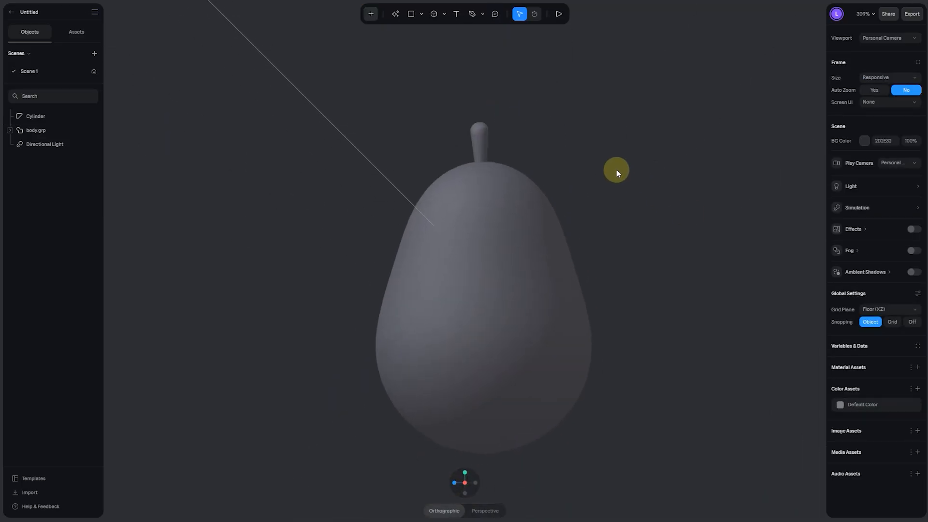
Examine how the stem sits on the pear's top from several viewing angles
{"action": "scroll", "coordinate": [616, 169], "scroll_direction": "up", "scroll_amount": 1}
{"action": "left_click", "coordinate": [489, 132]}
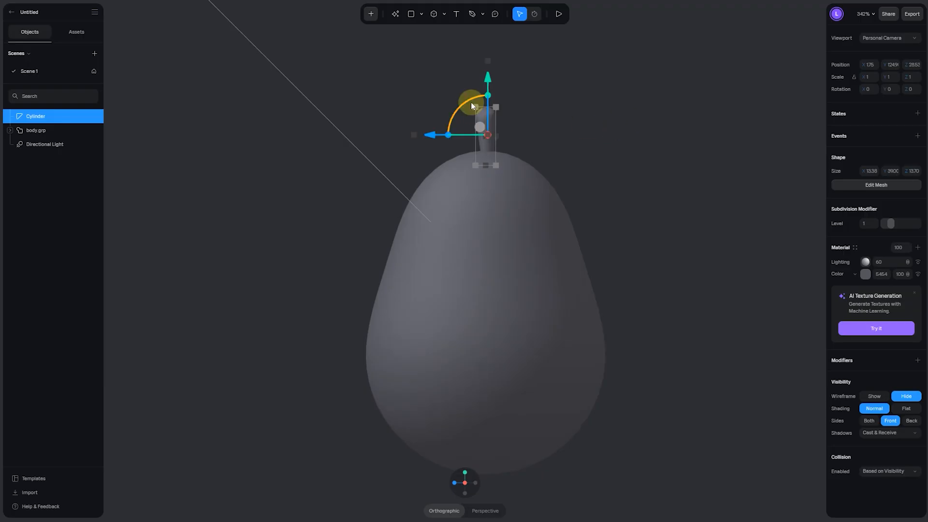
{"action": "left_click", "coordinate": [560, 100]}
{"action": "left_click", "coordinate": [491, 138]}
{"action": "left_click", "coordinate": [558, 93]}
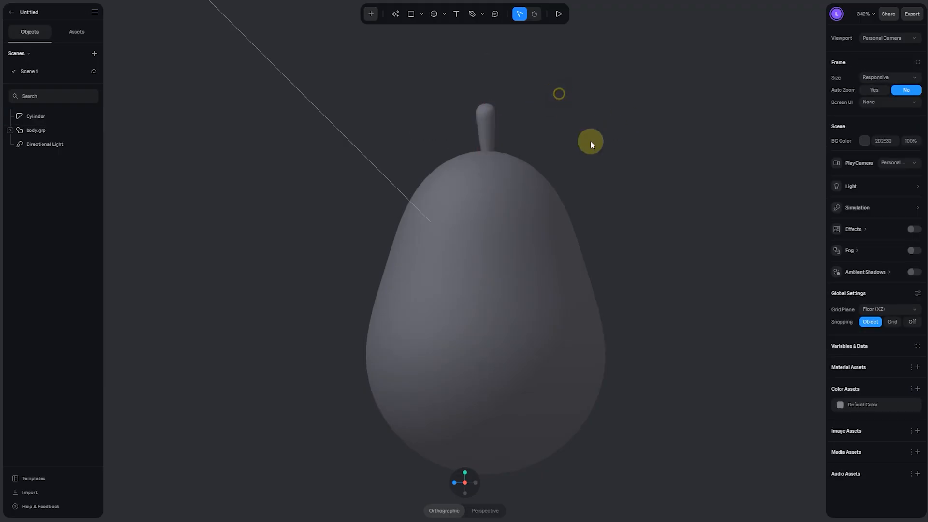
{"action": "left_click_drag", "start_coordinate": [591, 141], "coordinate": [583, 198], "text": "alt"}
{"action": "left_click", "coordinate": [461, 490]}
{"action": "left_click", "coordinate": [652, 161]}
{"action": "left_click", "coordinate": [488, 116]}
{"action": "left_click", "coordinate": [438, 127]}
{"action": "scroll", "coordinate": [195, 218], "scroll_direction": "down", "scroll_amount": 1}
{"action": "scroll", "coordinate": [253, 217], "scroll_direction": "down", "scroll_amount": 1}
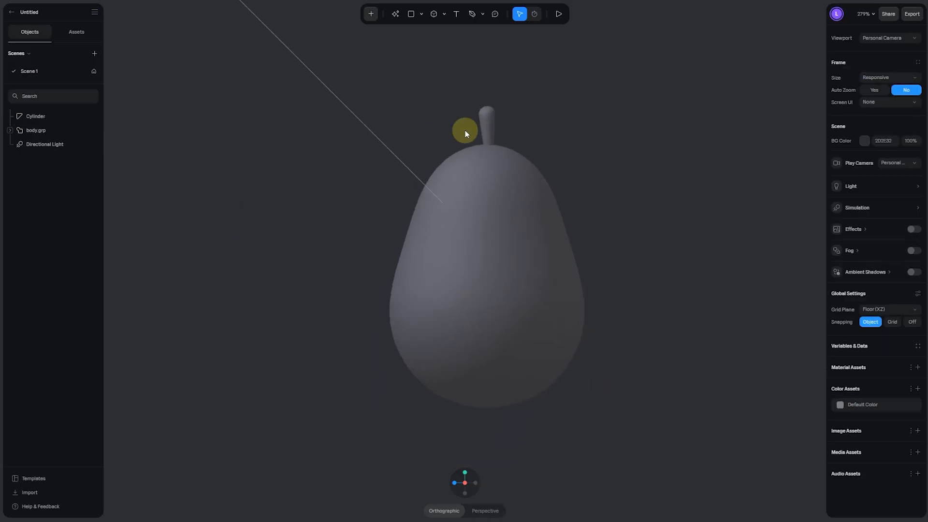
Draw a three-point leg outline with the Pen tool beside the pear's lower body, about 45 high with a slight bend near its lower end
{"action": "left_click", "coordinate": [472, 16]}
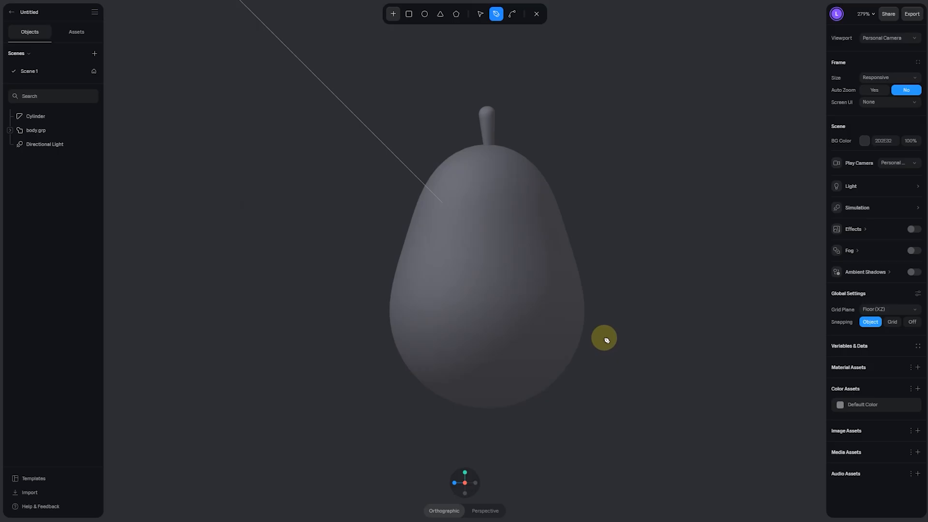
{"action": "left_click", "coordinate": [603, 368]}
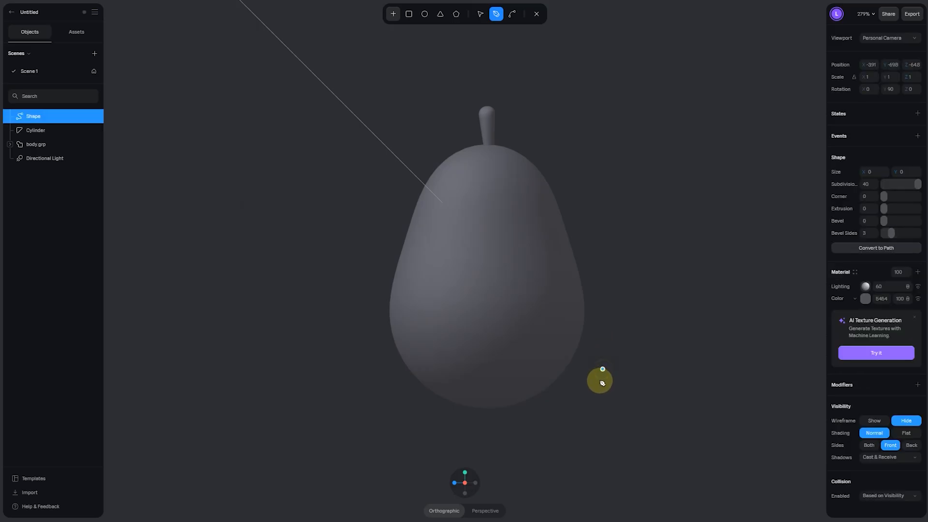
{"action": "left_click", "coordinate": [603, 407]}
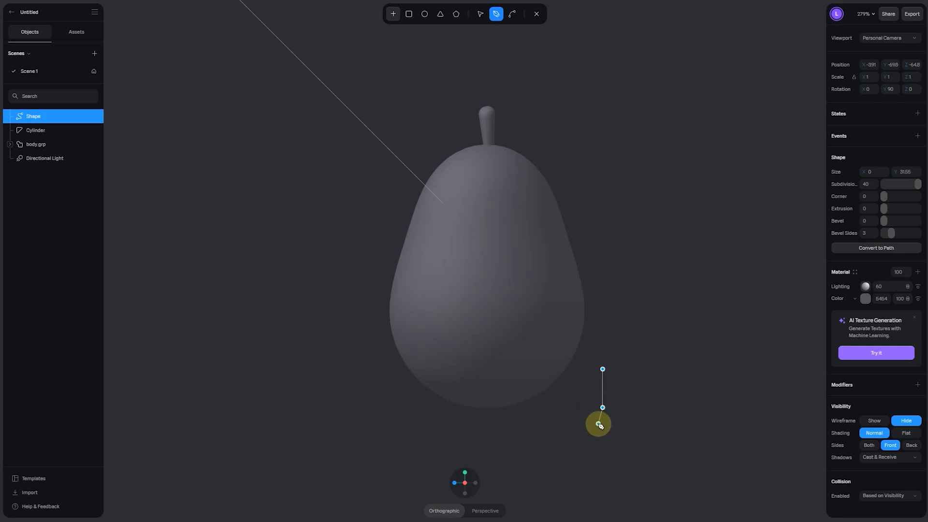
{"action": "left_click", "coordinate": [598, 424]}
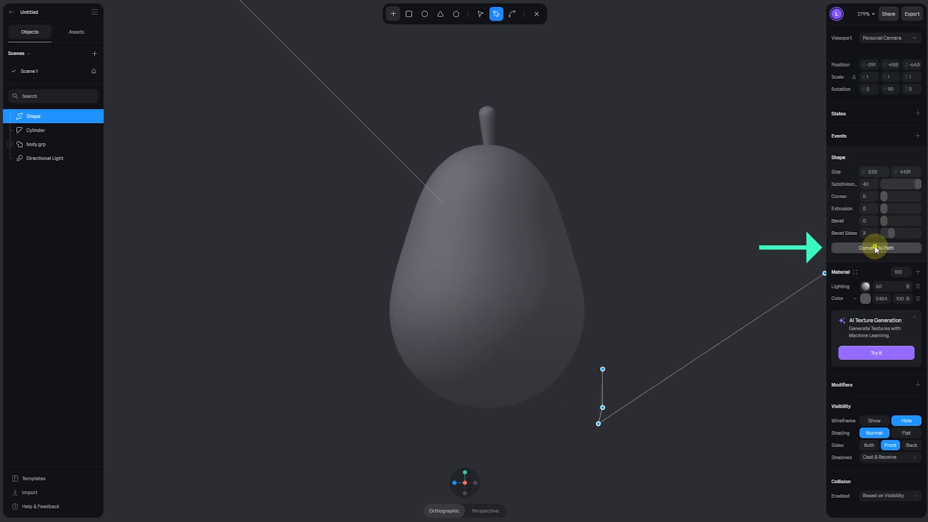
Convert the drawn leg shape to a path with a circular extrusion of size 10 and round caps
{"action": "left_click", "coordinate": [875, 246]}
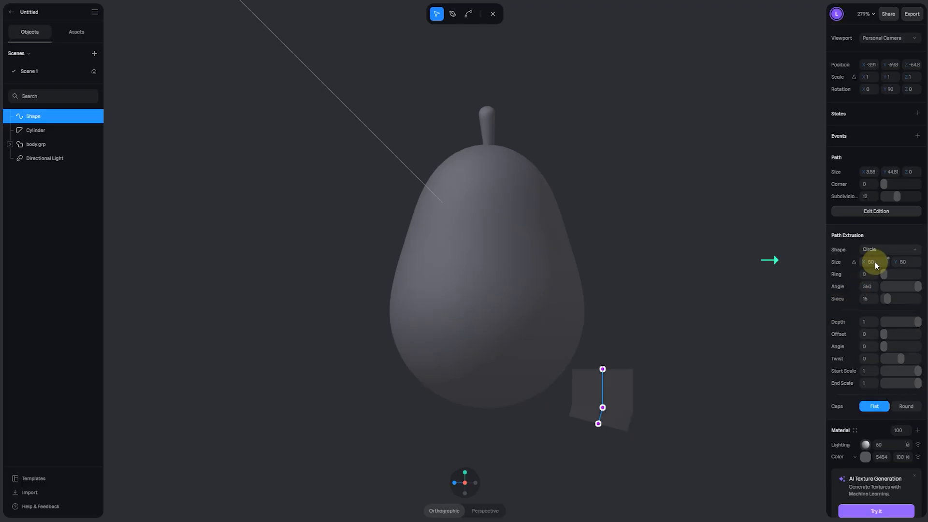
{"action": "left_click", "coordinate": [872, 261]}
{"action": "key", "text": "Return"}
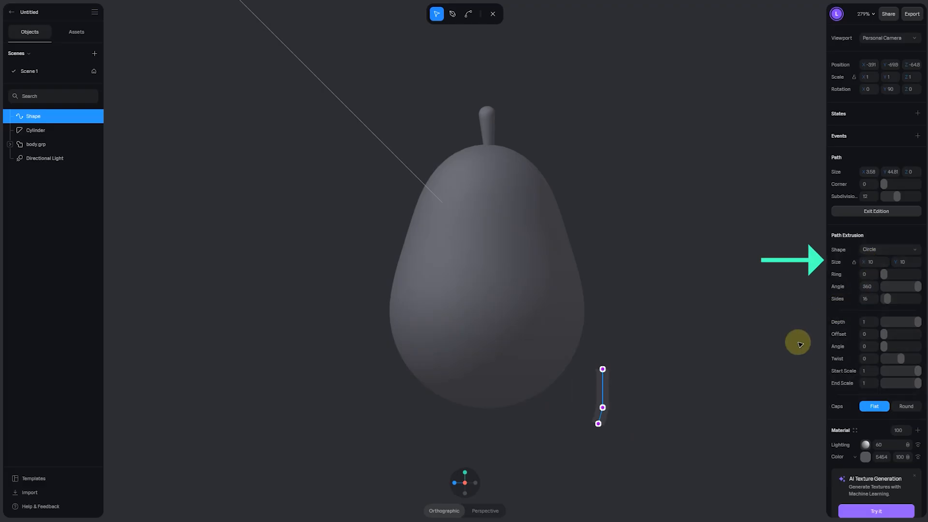
{"action": "left_click", "coordinate": [906, 406]}
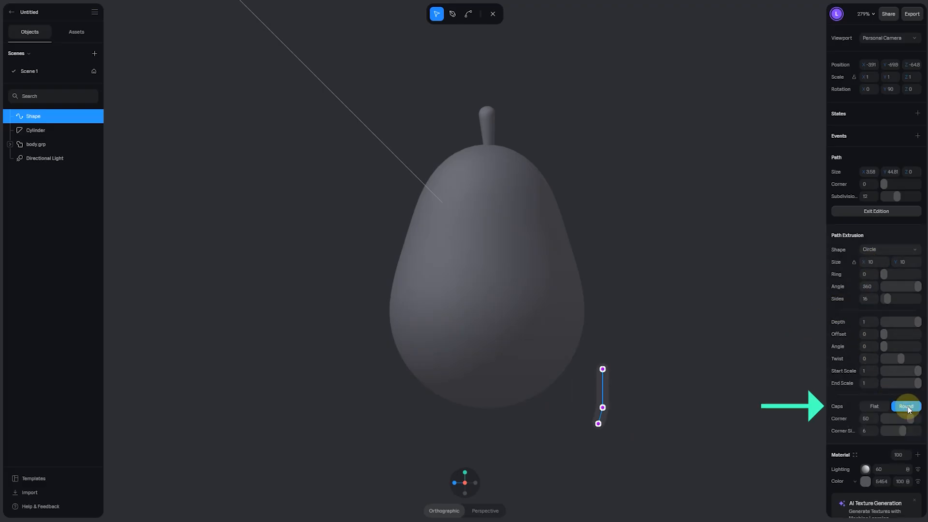
Shift the leg path's middle point slightly upward and sideways to straighten the leg, and leave path editing
{"action": "scroll", "coordinate": [646, 426], "scroll_direction": "up", "scroll_amount": 1}
{"action": "scroll", "coordinate": [646, 426], "scroll_direction": "up", "scroll_amount": 1}
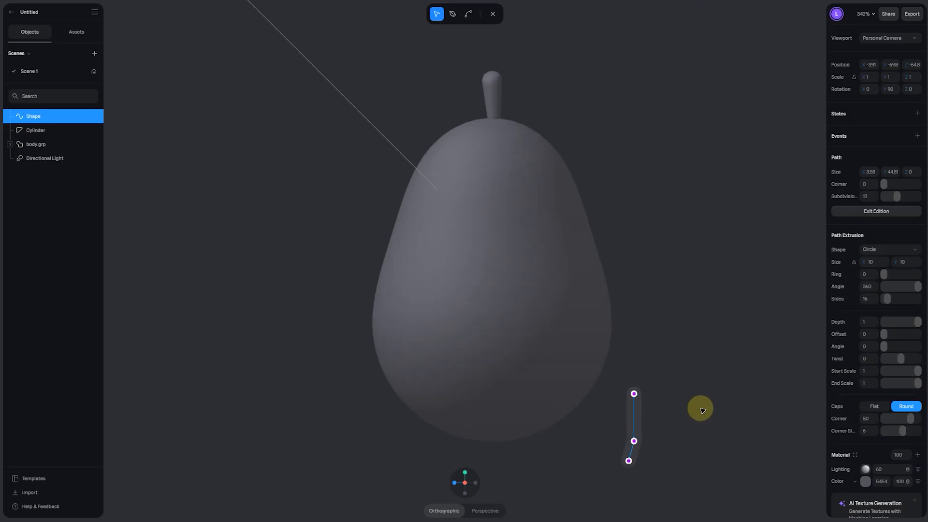
{"action": "left_click_drag", "start_coordinate": [636, 441], "coordinate": [636, 434]}
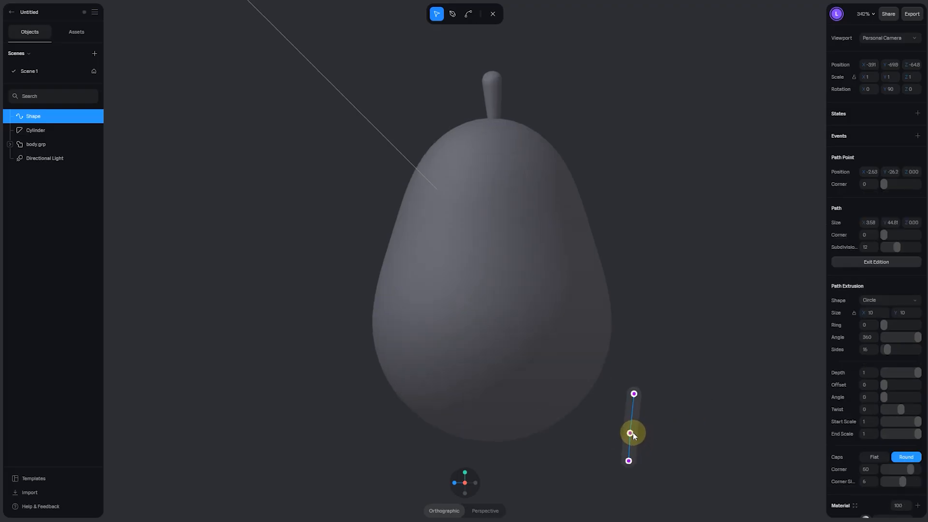
{"action": "left_click", "coordinate": [659, 422]}
Move the leg against the pear's lower body at about X 64.8, Z 71.6, and check it from the opposite side
{"action": "left_click_drag", "start_coordinate": [690, 397], "coordinate": [461, 407]}
{"action": "scroll", "coordinate": [543, 355], "scroll_direction": "down", "scroll_amount": 2}
{"action": "left_click_drag", "start_coordinate": [404, 355], "coordinate": [330, 348]}
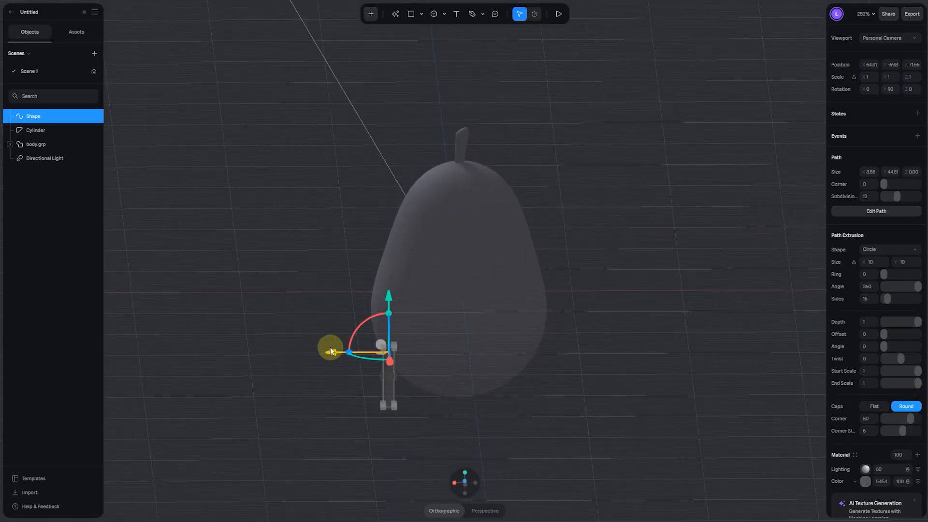
{"action": "left_click", "coordinate": [456, 483]}
{"action": "left_click", "coordinate": [605, 375]}
{"action": "left_click", "coordinate": [450, 374]}
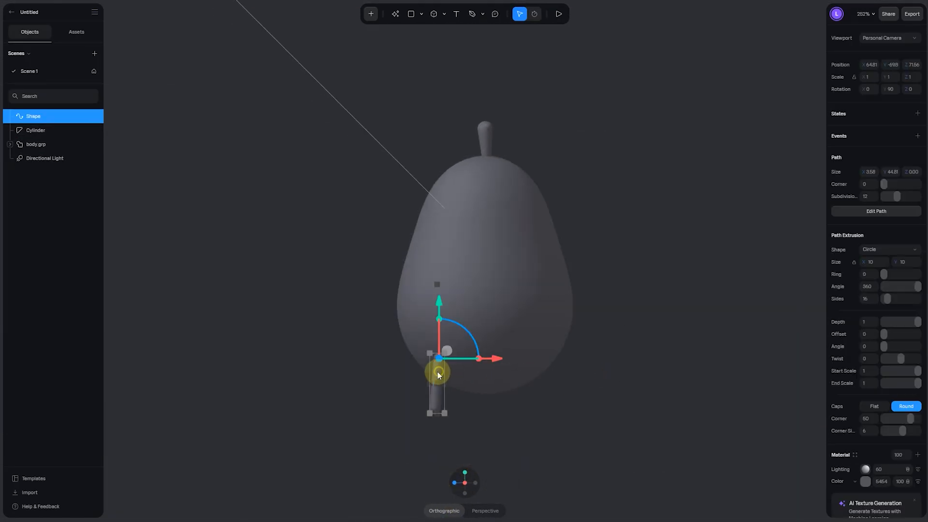
Edit the leg's path and move its upper point toward the pear, to about X 4.76, Y 0.95, Z -14
{"action": "scroll", "coordinate": [455, 372], "scroll_direction": "up", "scroll_amount": 3}
{"action": "left_click", "coordinate": [860, 213]}
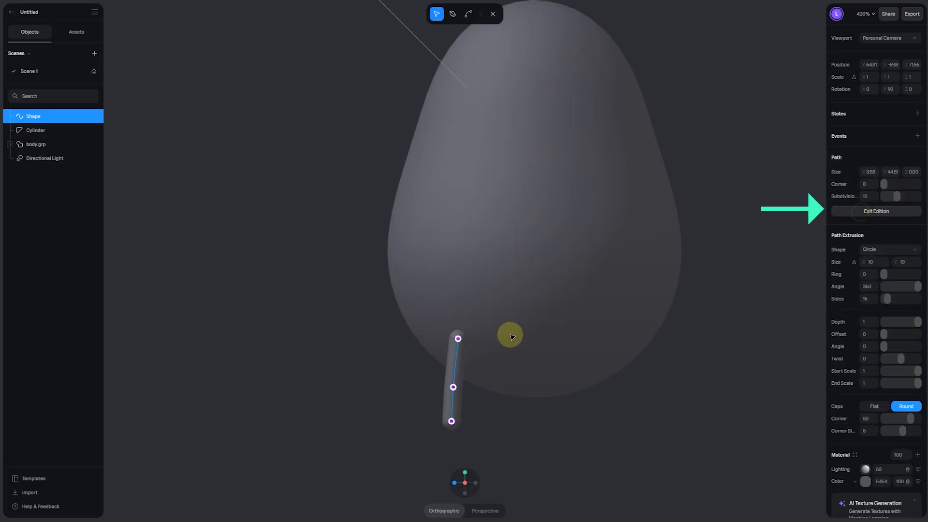
{"action": "left_click", "coordinate": [457, 336]}
{"action": "left_click_drag", "start_coordinate": [459, 338], "coordinate": [466, 337]}
{"action": "left_click_drag", "start_coordinate": [481, 383], "coordinate": [595, 380], "text": "alt"}
{"action": "left_click", "coordinate": [605, 324]}
{"action": "left_click", "coordinate": [581, 336]}
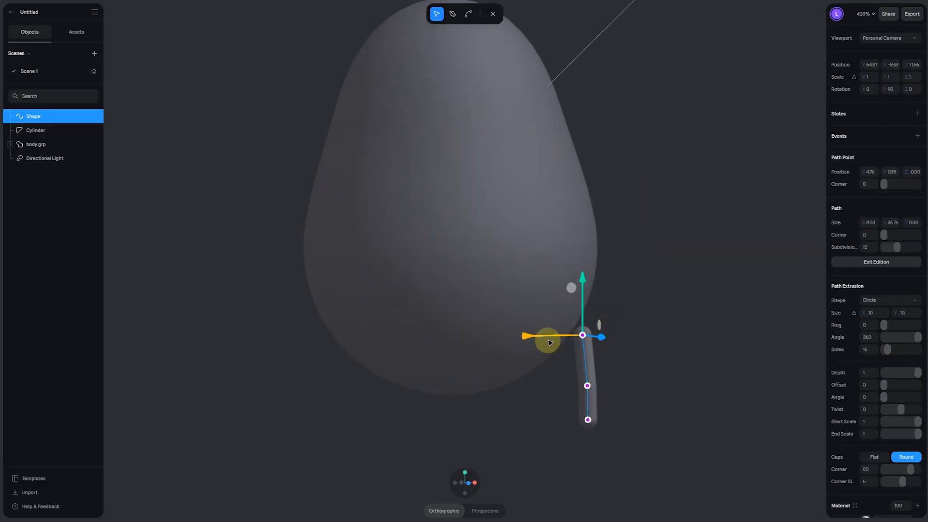
{"action": "left_click", "coordinate": [468, 481]}
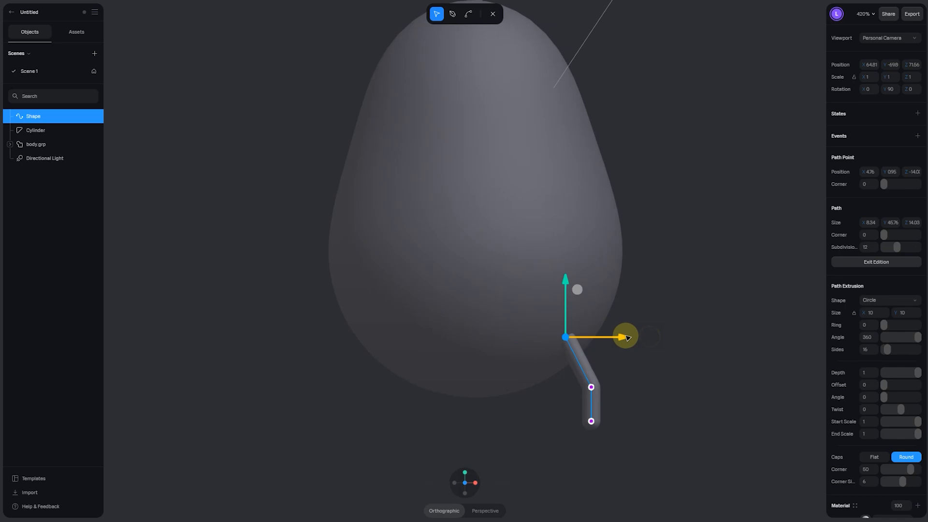
Turn the leg path's middle point into a smooth curve point
{"action": "left_click", "coordinate": [590, 387]}
{"action": "left_click", "coordinate": [467, 14]}
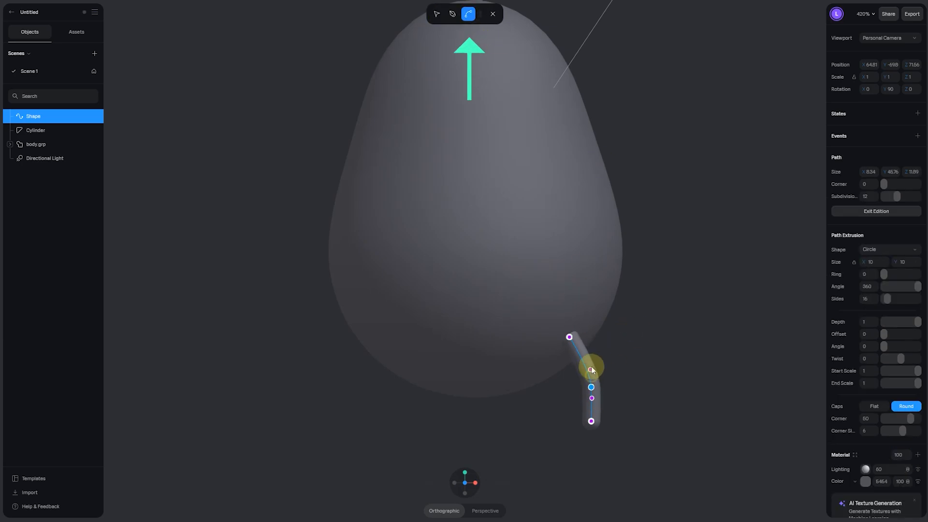
{"action": "left_click", "coordinate": [437, 14]}
{"action": "left_click", "coordinate": [592, 385]}
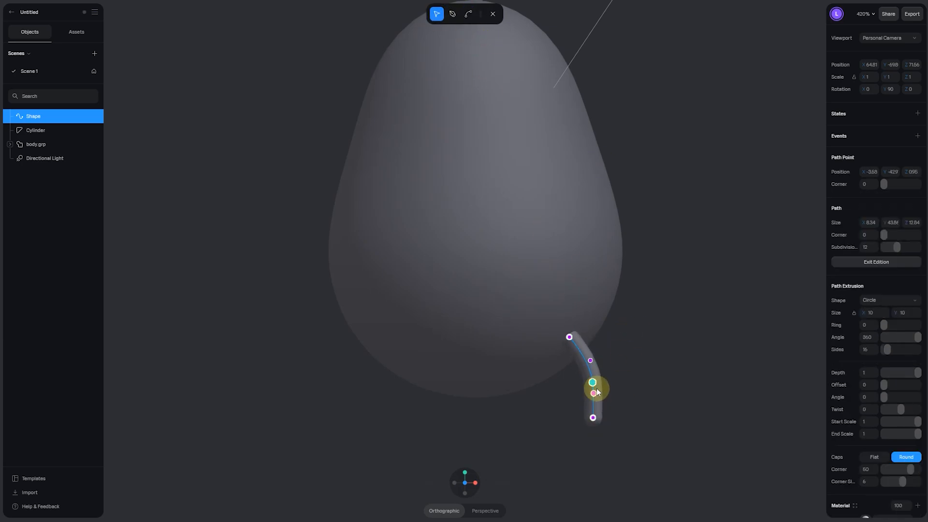
Reposition the leg path's upper, middle and lower points to form a shorter leg curving outward from the pear
{"action": "left_click_drag", "start_coordinate": [596, 389], "coordinate": [598, 380]}
{"action": "left_click_drag", "start_coordinate": [593, 418], "coordinate": [600, 416]}
{"action": "left_click_drag", "start_coordinate": [570, 337], "coordinate": [559, 339]}
{"action": "left_click", "coordinate": [594, 377]}
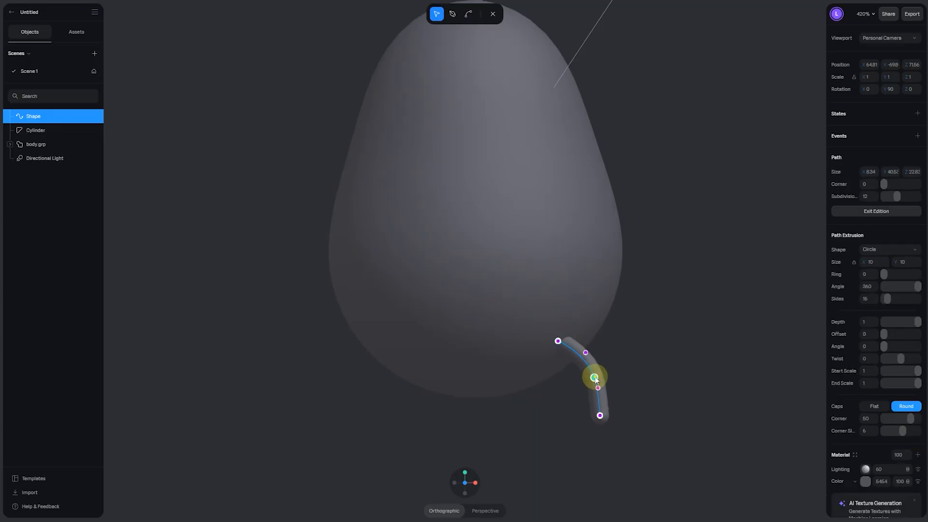
{"action": "left_click_drag", "start_coordinate": [595, 378], "coordinate": [593, 377]}
{"action": "left_click_drag", "start_coordinate": [601, 416], "coordinate": [599, 409]}
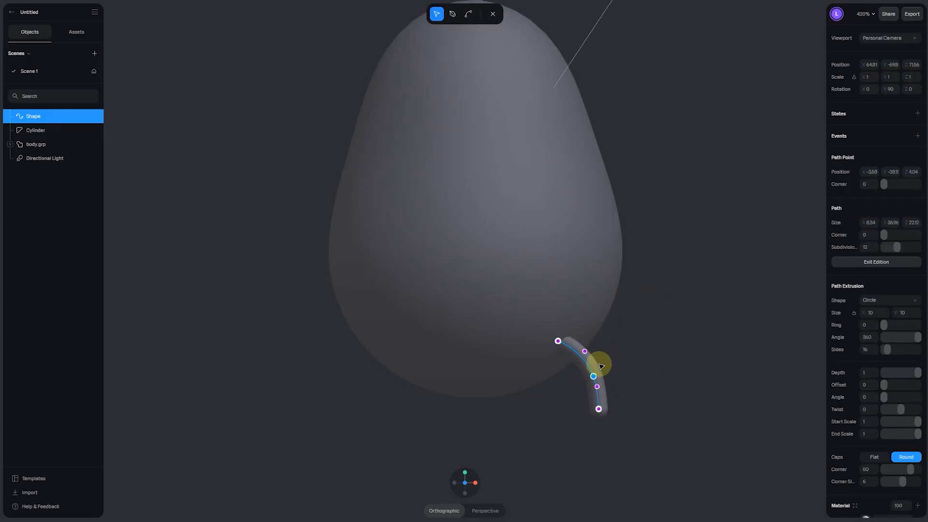
Add an ankle point near the leg path's lower end and pull the end point outward to form a foot, and leave path editing
{"action": "left_click", "coordinate": [452, 14]}
{"action": "left_click", "coordinate": [599, 400]}
{"action": "scroll", "coordinate": [631, 421], "scroll_direction": "up", "scroll_amount": 5}
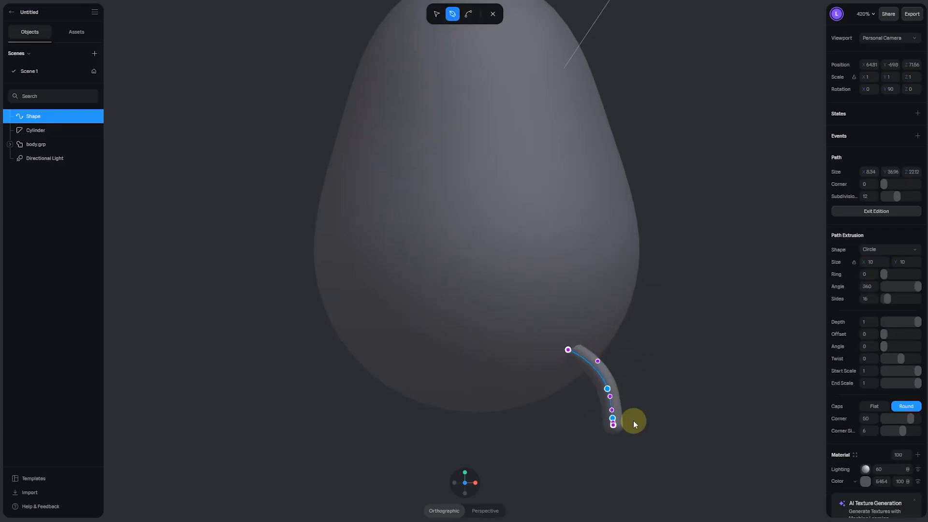
{"action": "scroll", "coordinate": [679, 391], "scroll_direction": "down", "scroll_amount": 3}
{"action": "left_click", "coordinate": [437, 14]}
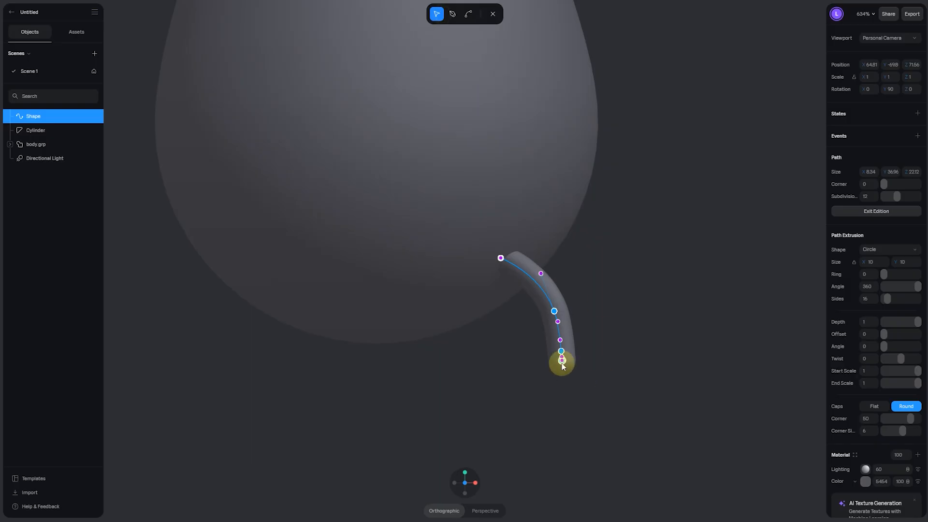
{"action": "left_click_drag", "start_coordinate": [561, 360], "coordinate": [591, 365]}
{"action": "double_click", "coordinate": [636, 311]}
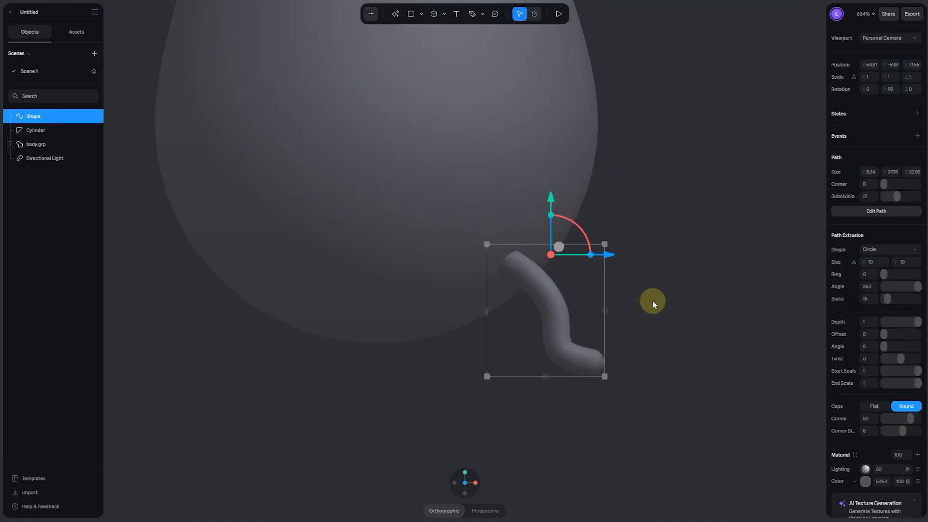
Nudge the leg to about X 62.8 and lower its path's upper point inside the pear to about Y -6.3
{"action": "left_click_drag", "start_coordinate": [495, 468], "coordinate": [598, 427]}
{"action": "double_click", "coordinate": [451, 378]}
{"action": "scroll", "coordinate": [457, 394], "scroll_direction": "up", "scroll_amount": 2}
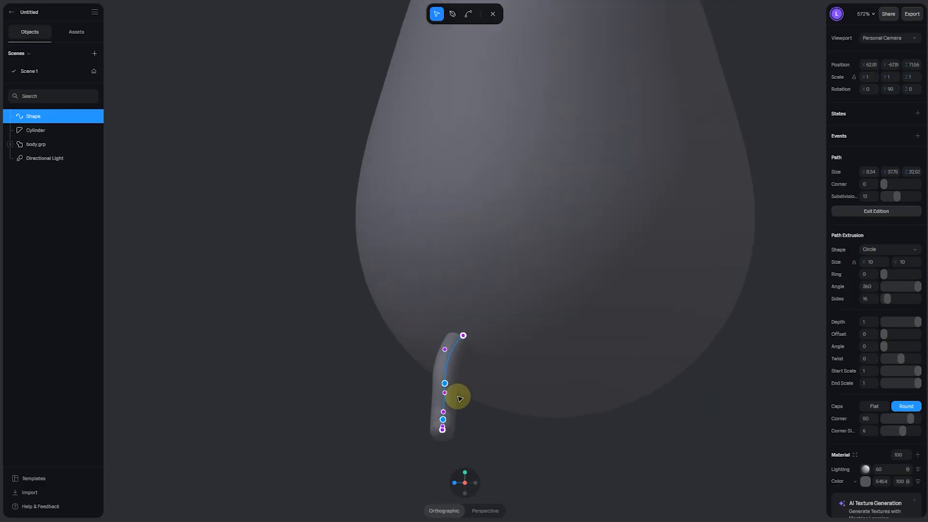
{"action": "left_click_drag", "start_coordinate": [462, 335], "coordinate": [455, 343]}
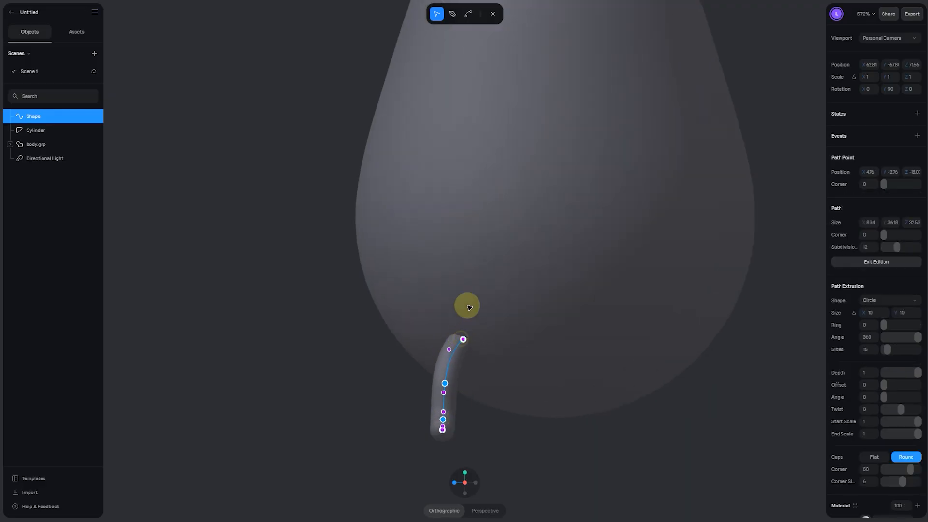
{"action": "left_click_drag", "start_coordinate": [460, 312], "coordinate": [473, 343]}
{"action": "left_click_drag", "start_coordinate": [463, 292], "coordinate": [462, 301]}
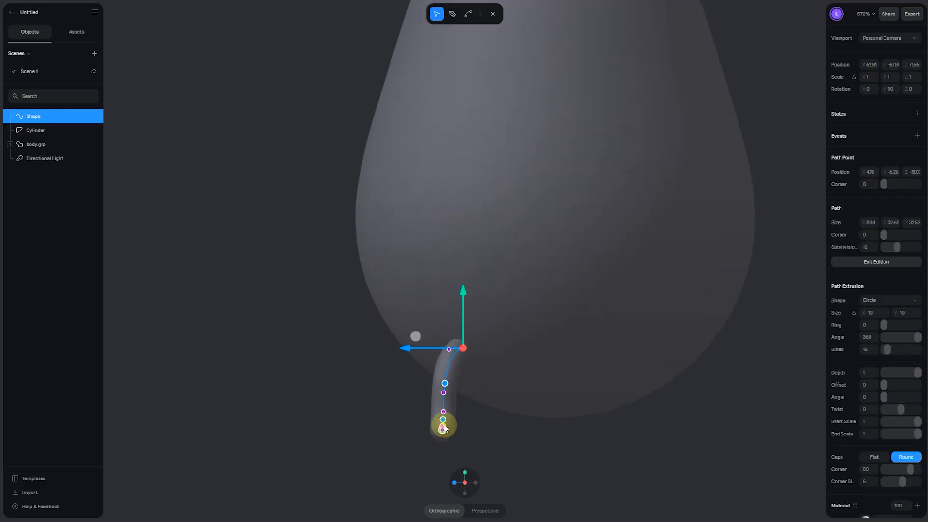
Pull the foot's end point sideways to about X -8.1 and reshape the ankle's curve handle, and leave path editing
{"action": "left_click", "coordinate": [450, 440]}
{"action": "left_click_drag", "start_coordinate": [450, 439], "coordinate": [377, 429]}
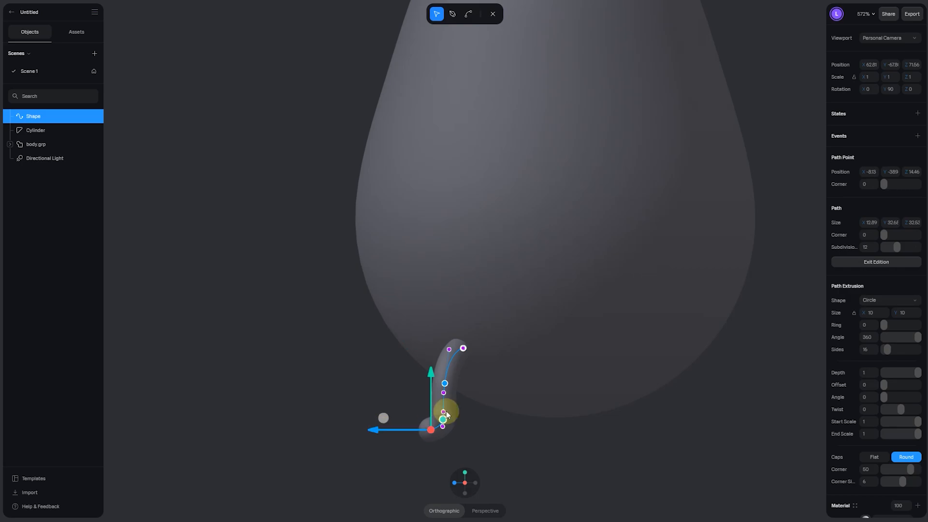
{"action": "left_click_drag", "start_coordinate": [444, 410], "coordinate": [447, 404]}
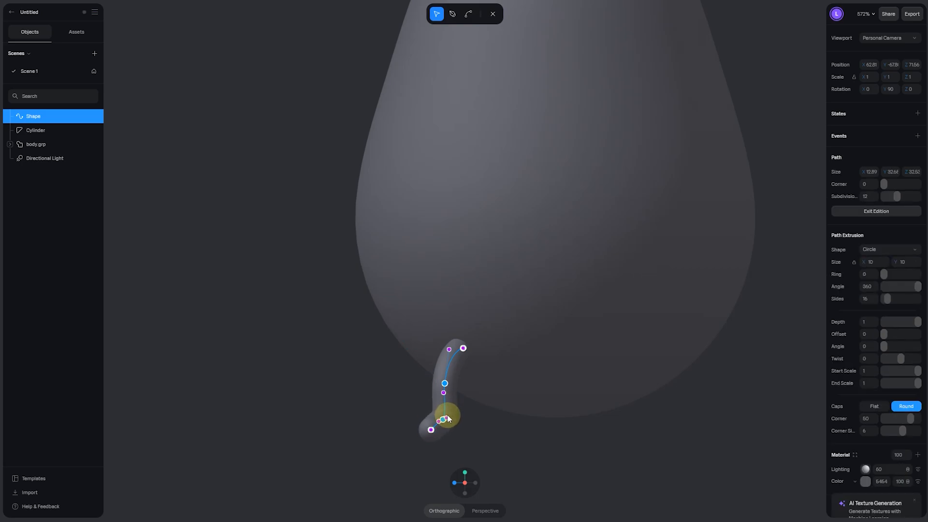
{"action": "double_click", "coordinate": [484, 423]}
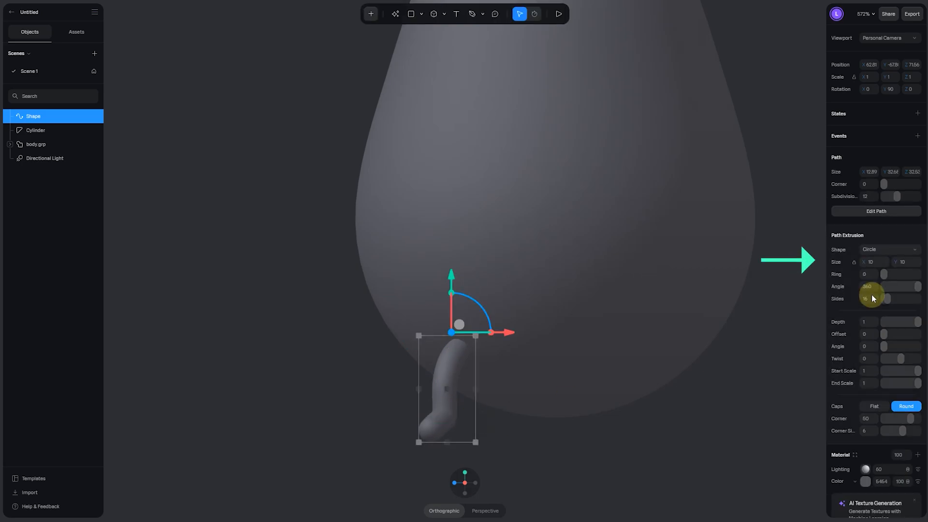
Thicken the leg by setting its path extrusion size to 12, and deselect it
{"action": "left_click_drag", "start_coordinate": [865, 263], "coordinate": [868, 262]}
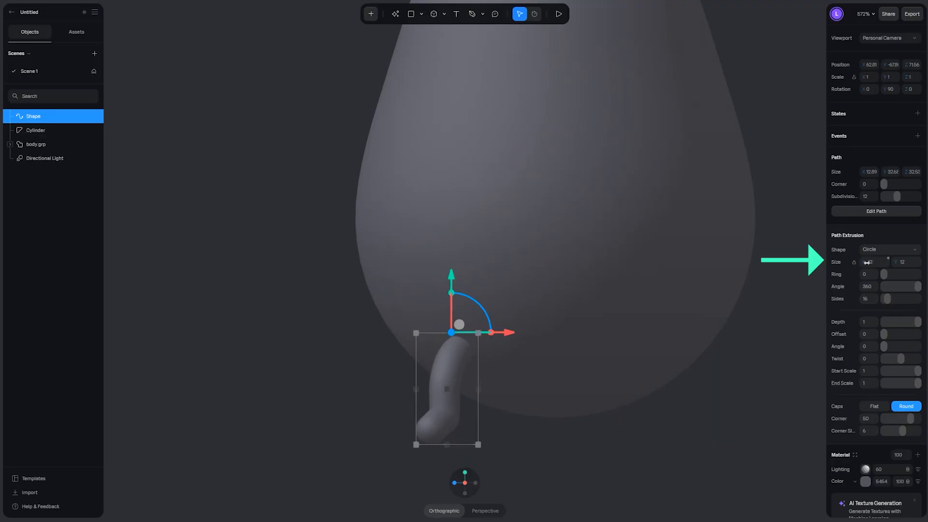
{"action": "scroll", "coordinate": [474, 306], "scroll_direction": "down", "scroll_amount": 2}
{"action": "left_click", "coordinate": [361, 312]}
{"action": "scroll", "coordinate": [329, 312], "scroll_direction": "down", "scroll_amount": 2}
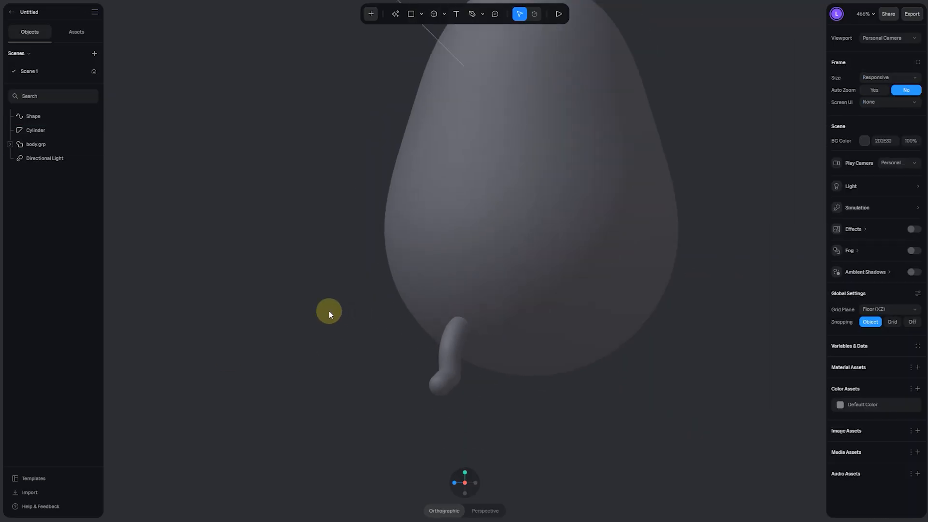
Turn the leg about its Y axis to about 112° and slide it to about X 56.7, Z 57.9
{"action": "left_click", "coordinate": [460, 343]}
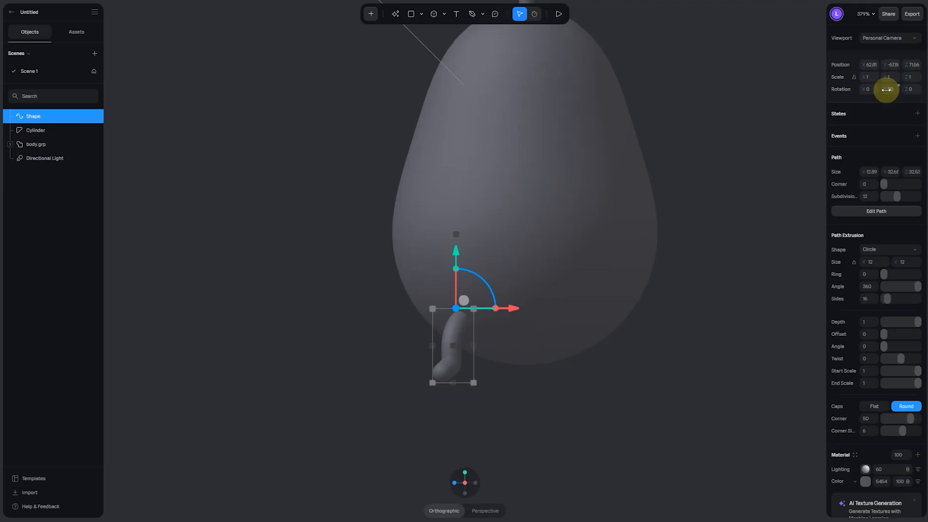
{"action": "left_click_drag", "start_coordinate": [887, 90], "coordinate": [895, 89]}
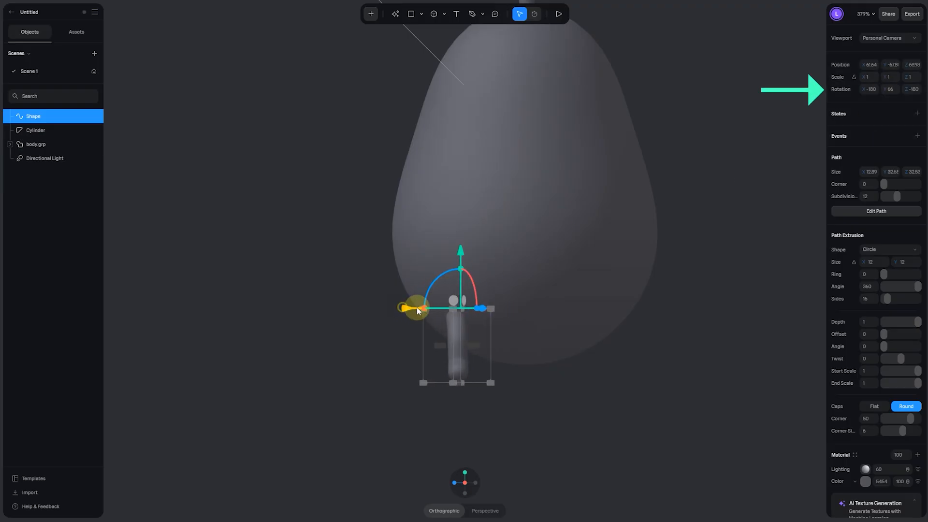
{"action": "left_click_drag", "start_coordinate": [416, 307], "coordinate": [457, 308]}
{"action": "key", "text": "ctrl+z"}
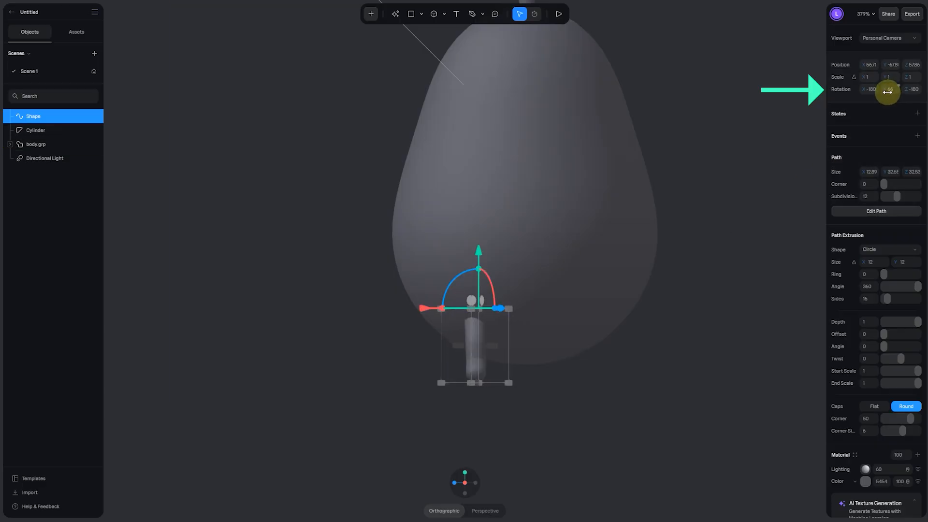
{"action": "mouse_move", "coordinate": [887, 92]}
{"action": "left_mouse_down"}
{"action": "mouse_move", "coordinate": [874, 91]}
{"action": "mouse_move", "coordinate": [886, 87]}
{"action": "left_mouse_up"}
{"action": "key", "text": "ctrl+z"}
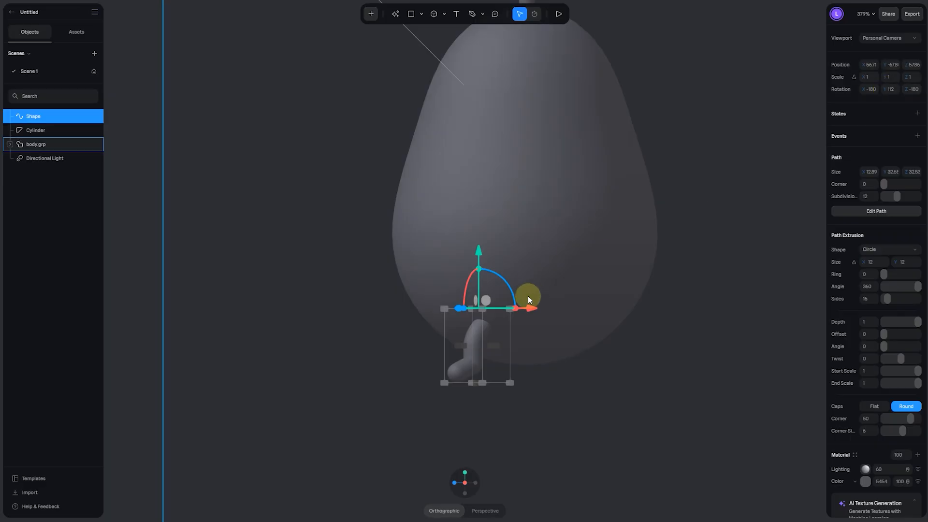
Slide the leg under the pear to about X 52.6, Z 68.1, and deselect it
{"action": "left_click_drag", "start_coordinate": [529, 299], "coordinate": [490, 307]}
{"action": "mouse_move", "coordinate": [444, 255]}
{"action": "left_mouse_down"}
{"action": "mouse_move", "coordinate": [443, 246]}
{"action": "mouse_move", "coordinate": [443, 257]}
{"action": "left_mouse_up"}
{"action": "left_click_drag", "start_coordinate": [498, 314], "coordinate": [516, 316]}
{"action": "left_click", "coordinate": [358, 320]}
{"action": "middle_click_drag", "start_coordinate": [359, 314], "coordinate": [369, 355]}
{"action": "scroll", "coordinate": [376, 339], "scroll_direction": "down", "scroll_amount": 2}
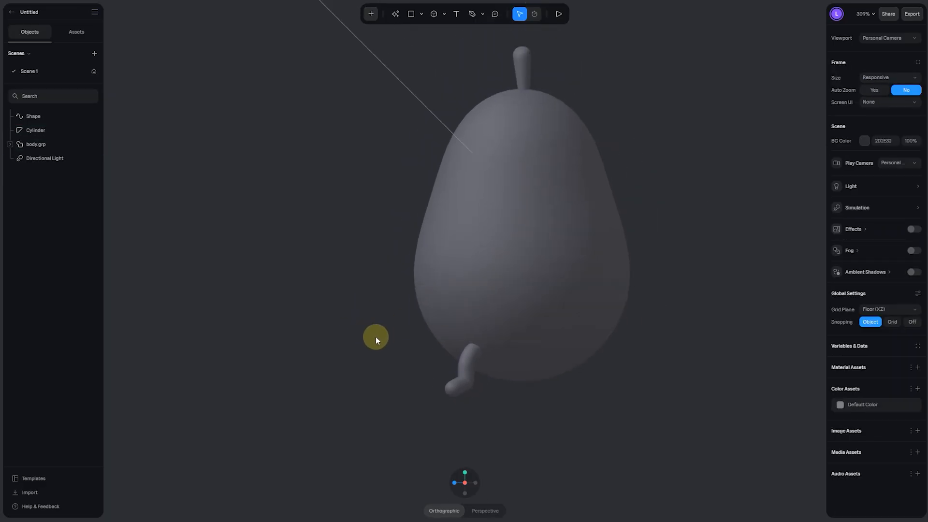
Lower the leg to about Y -80.6 and tilt it to a rotation of about X 37.6, Y 63, Z -34.4, then deselect it
{"action": "scroll", "coordinate": [459, 406], "scroll_direction": "up", "scroll_amount": 2}
{"action": "left_click", "coordinate": [460, 404]}
{"action": "left_click_drag", "start_coordinate": [472, 301], "coordinate": [473, 320]}
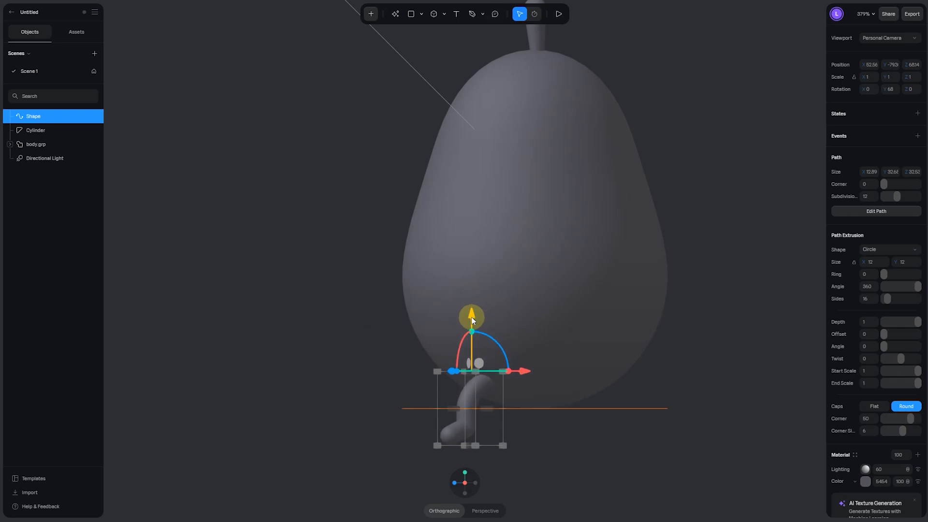
{"action": "left_click_drag", "start_coordinate": [459, 352], "coordinate": [457, 365]}
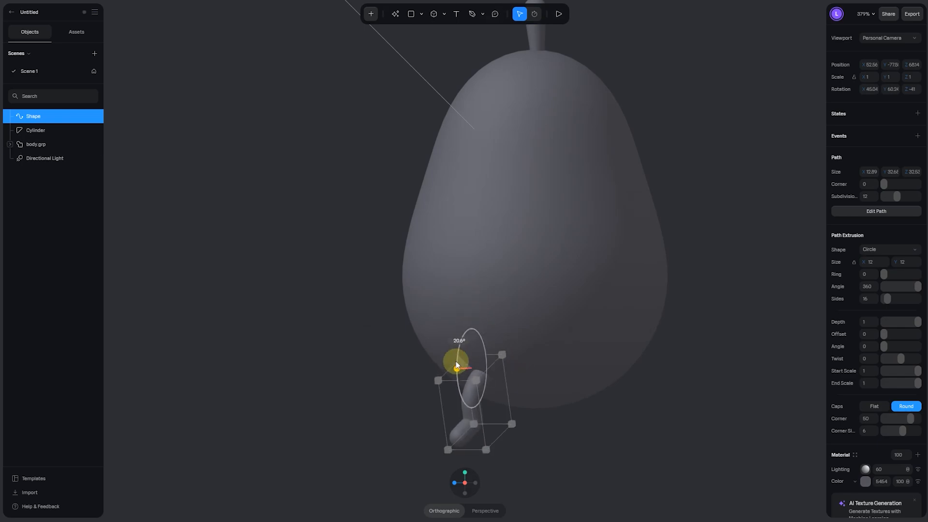
{"action": "left_click", "coordinate": [362, 383]}
{"action": "left_click", "coordinate": [483, 382]}
{"action": "left_click", "coordinate": [356, 331]}
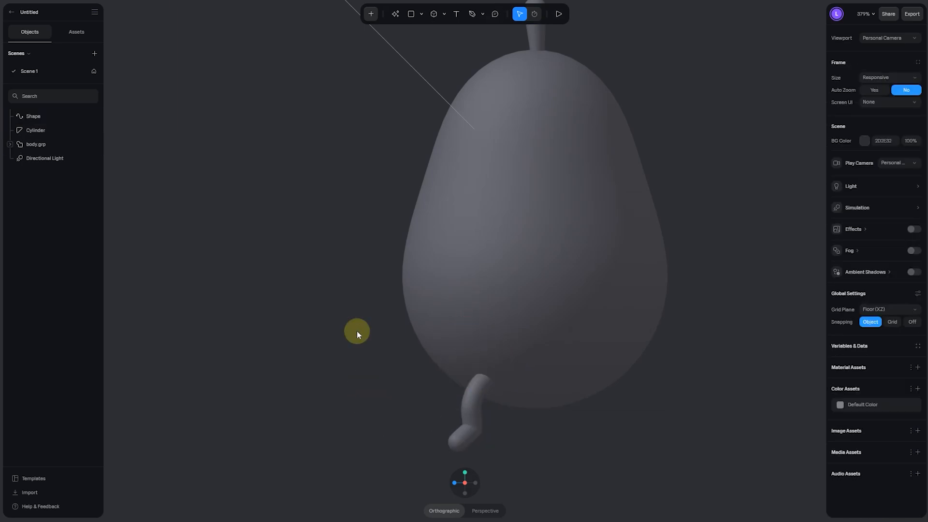
Check the leg from the opposite side, return to the front view, and rename its path shape as leg
{"action": "scroll", "coordinate": [357, 331], "scroll_direction": "down", "scroll_amount": 2}
{"action": "left_click_drag", "start_coordinate": [357, 330], "coordinate": [467, 376], "text": "alt"}
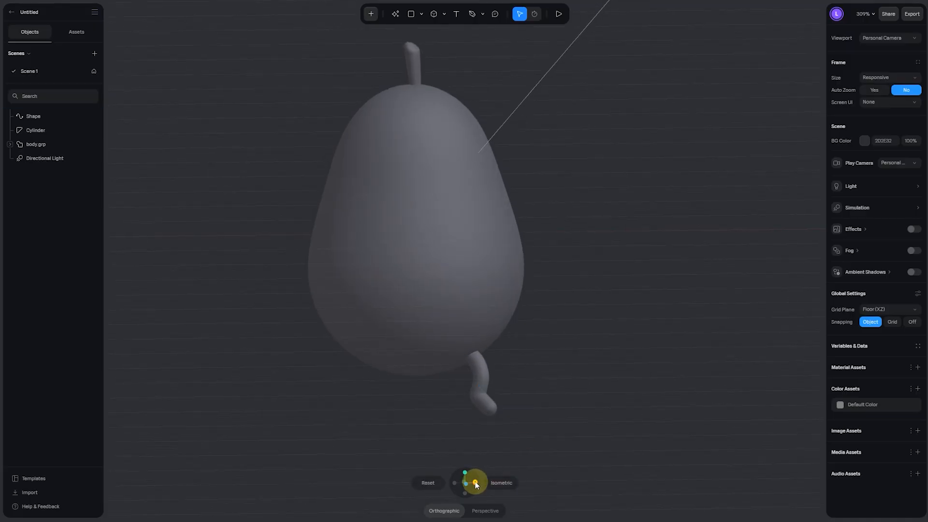
{"action": "left_click", "coordinate": [475, 483]}
{"action": "left_click", "coordinate": [471, 387]}
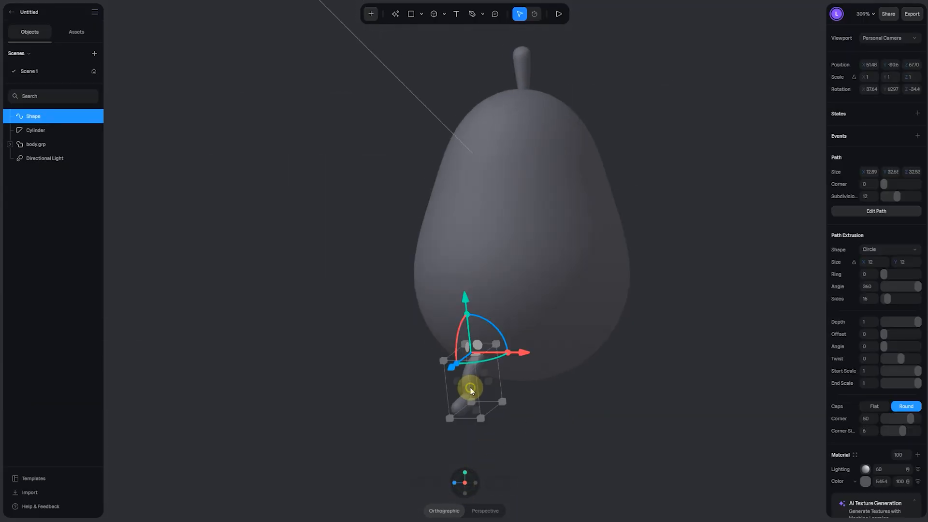
{"action": "double_click", "coordinate": [41, 117]}
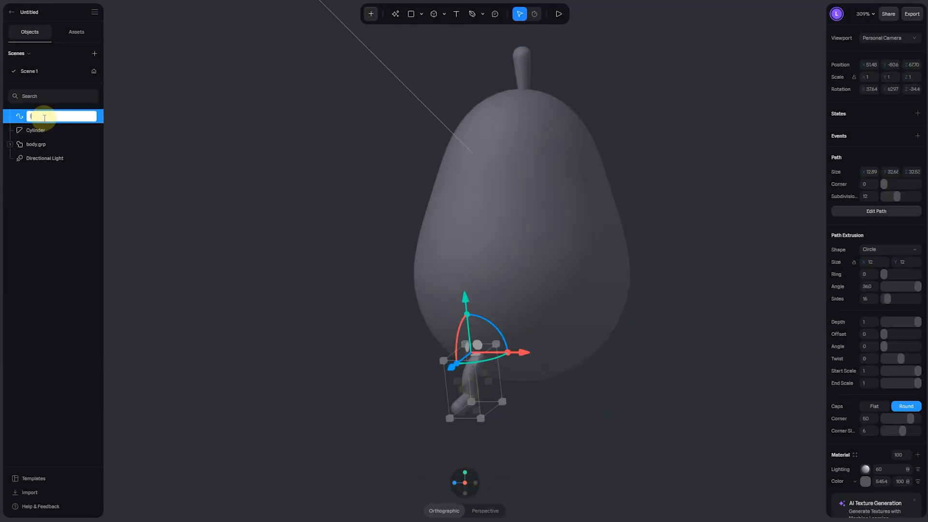
Group the leg shape on its own and name the group leg.grp
{"action": "key", "text": "ctrl+g"}
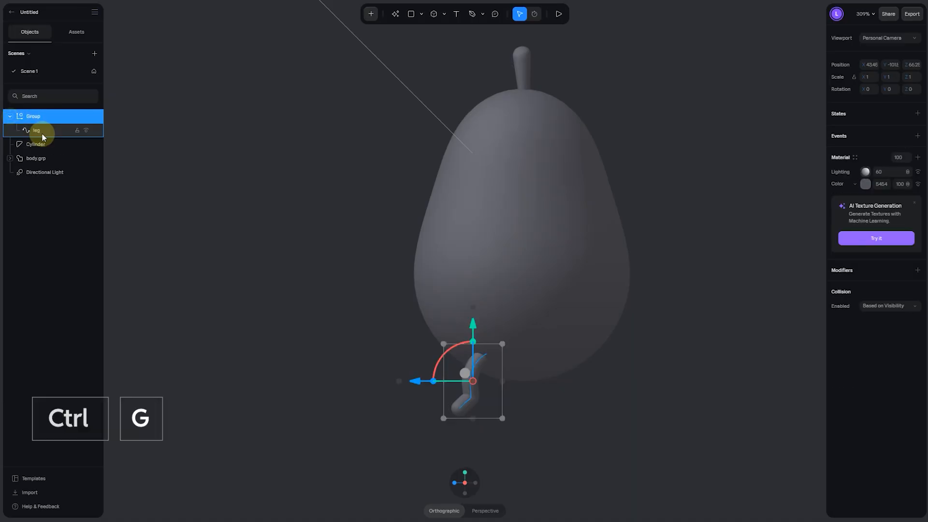
{"action": "double_click", "coordinate": [40, 129]}
{"action": "key", "text": "ctrl+c"}
{"action": "double_click", "coordinate": [35, 119]}
{"action": "key", "text": "ctrl+v"}
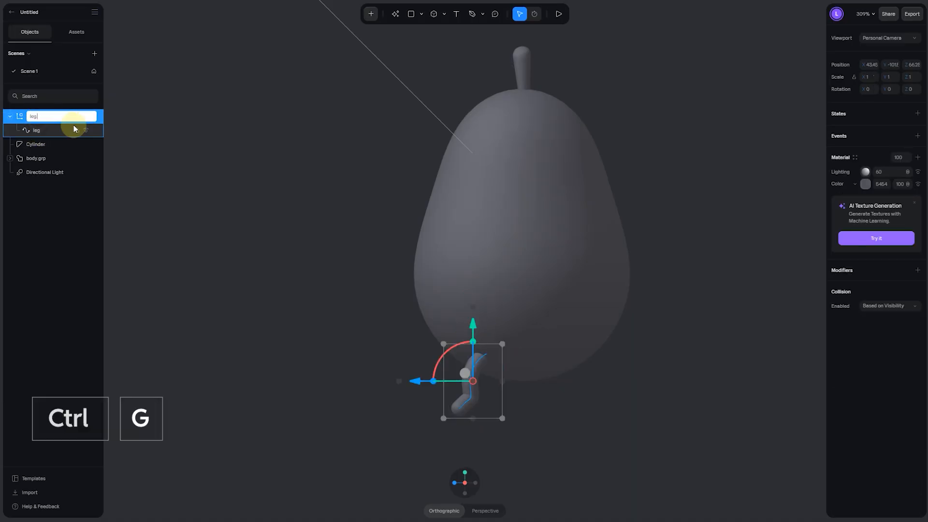
{"action": "type", "text": ".grp"}
{"action": "key", "text": "Return"}
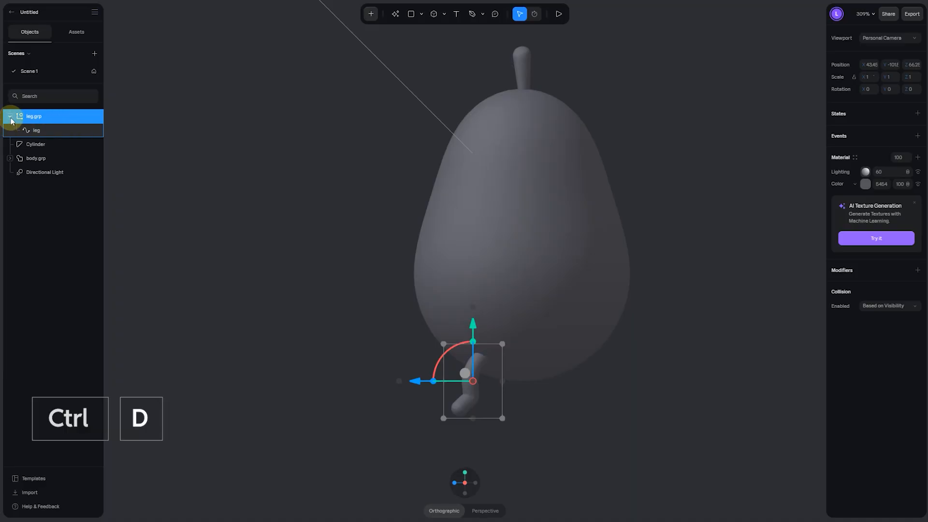
Duplicate the leg group and rename the copy as leg.grp R
{"action": "left_click", "coordinate": [9, 116]}
{"action": "key", "text": "ctrl+d"}
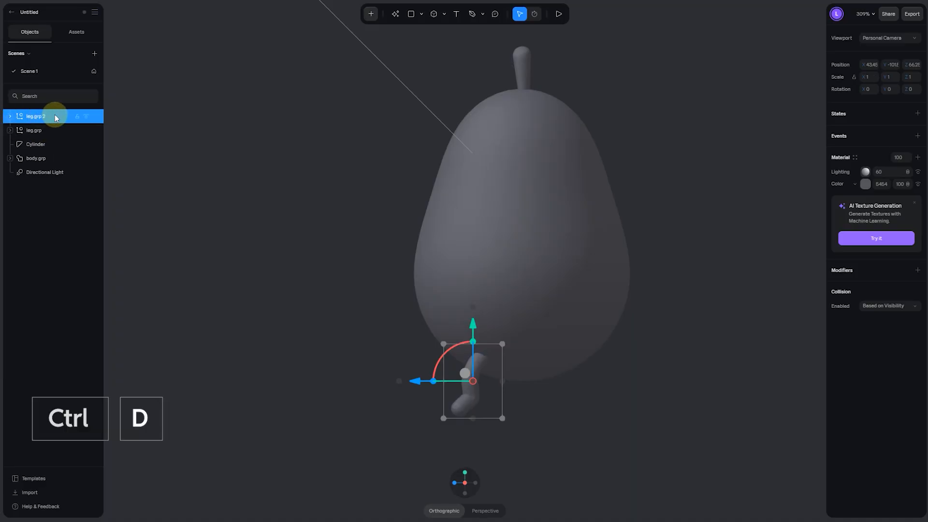
{"action": "double_click", "coordinate": [54, 117]}
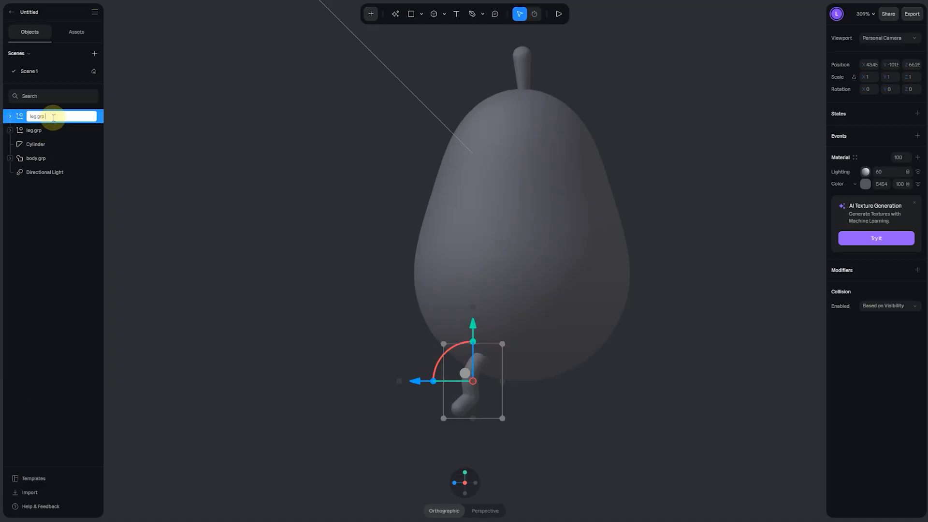
{"action": "type", "text": "R"}
{"action": "key", "text": "Return"}
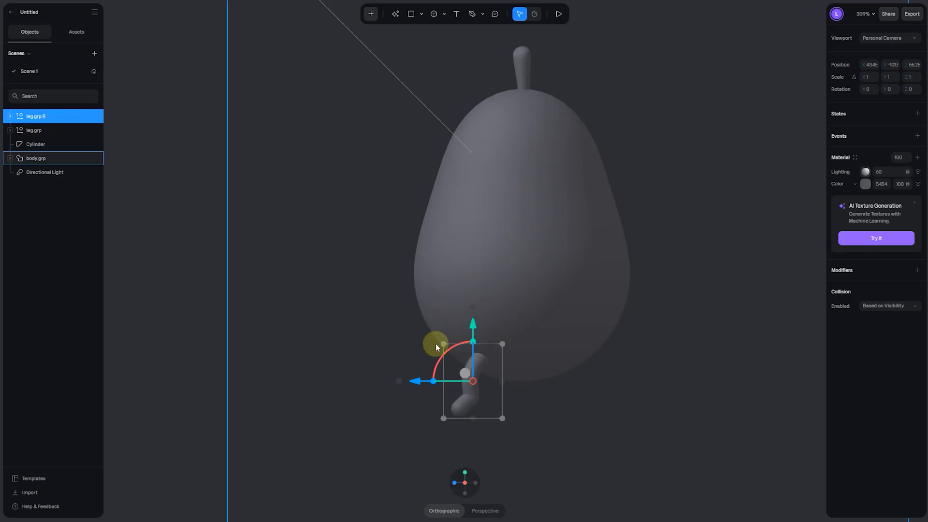
Move the copied leg group under the pear's other side to about Z 6.7, and set its Y rotation to 90
{"action": "left_click_drag", "start_coordinate": [419, 381], "coordinate": [488, 392]}
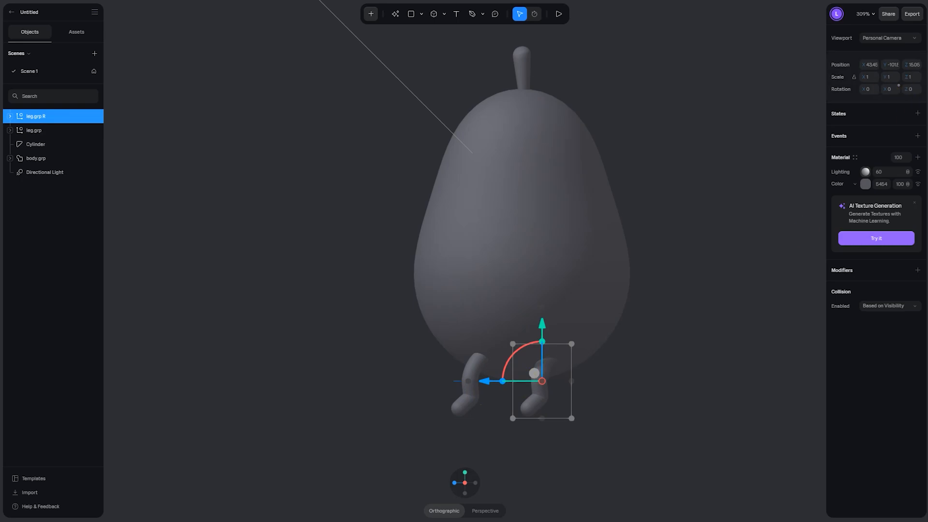
{"action": "left_click_drag", "start_coordinate": [885, 89], "coordinate": [923, 90]}
{"action": "left_click", "coordinate": [890, 92]}
{"action": "type", "text": "90"}
{"action": "key", "text": "Return"}
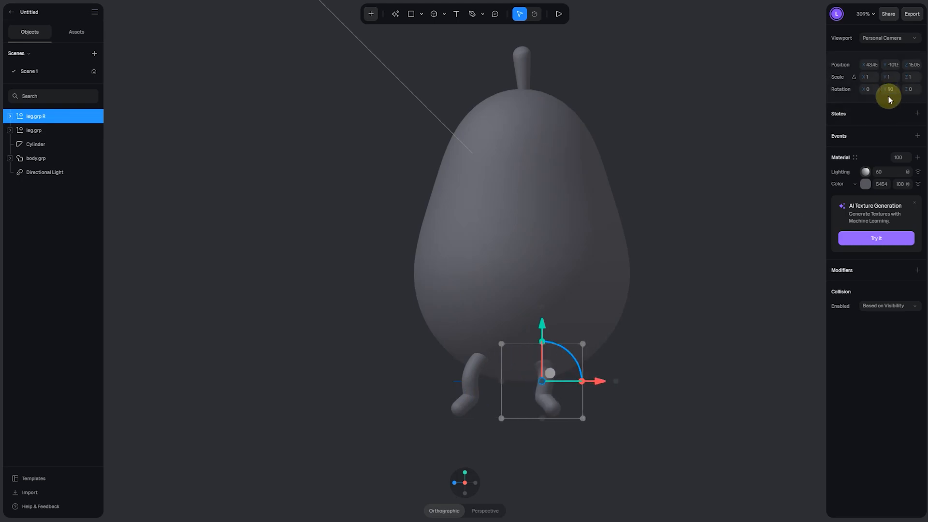
{"action": "left_click_drag", "start_coordinate": [604, 380], "coordinate": [615, 380]}
{"action": "left_click", "coordinate": [683, 309]}
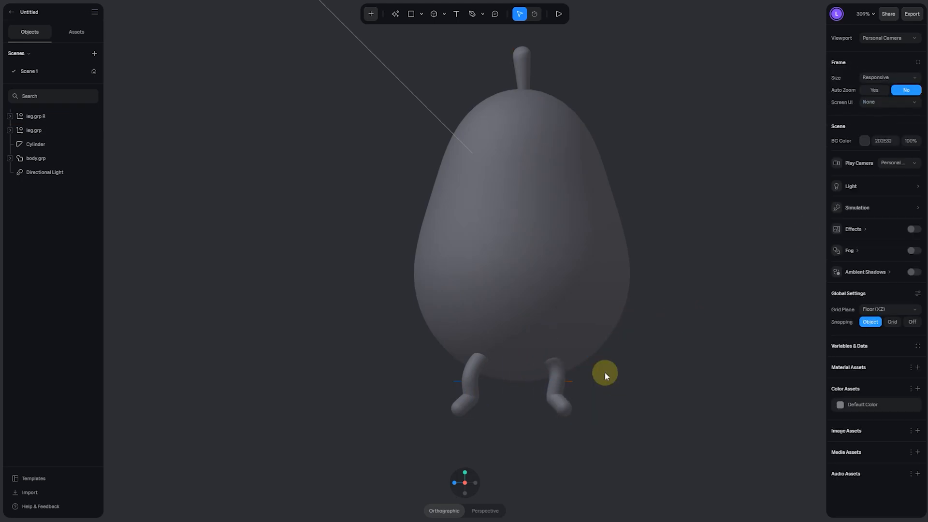
{"action": "left_click", "coordinate": [562, 402]}
{"action": "left_click", "coordinate": [669, 340]}
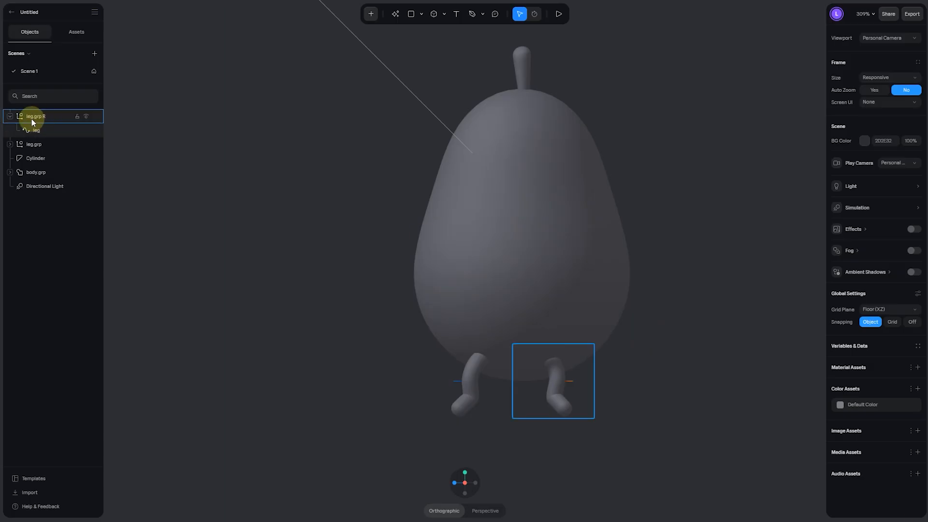
{"action": "left_click", "coordinate": [12, 117]}
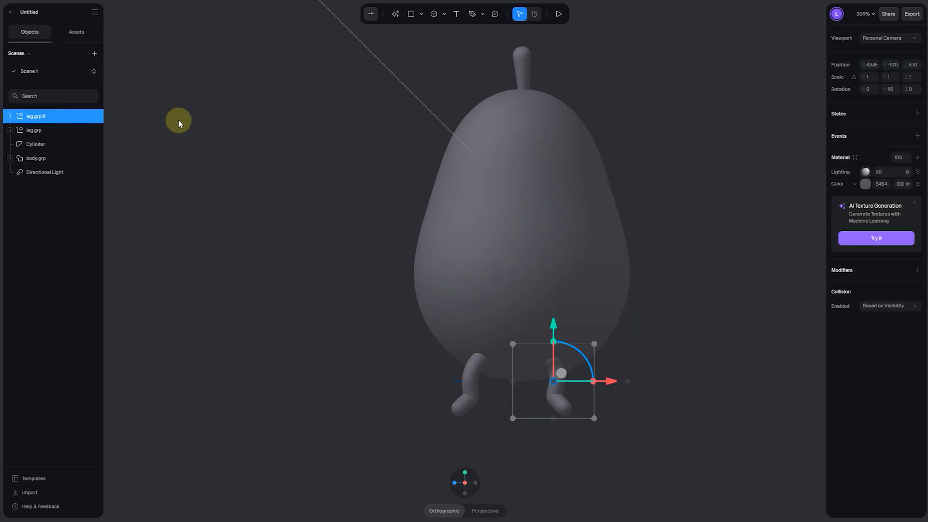
Group both leg groups, the stem cylinder and the body group together, name the group Pear.body, and collapse it
{"action": "left_click", "coordinate": [42, 159]}
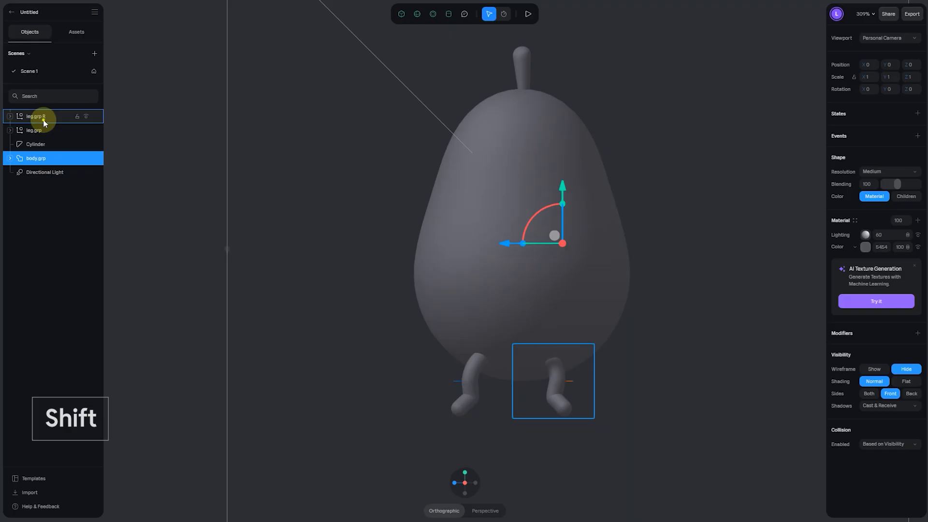
{"action": "left_click", "coordinate": [43, 120], "text": "shift"}
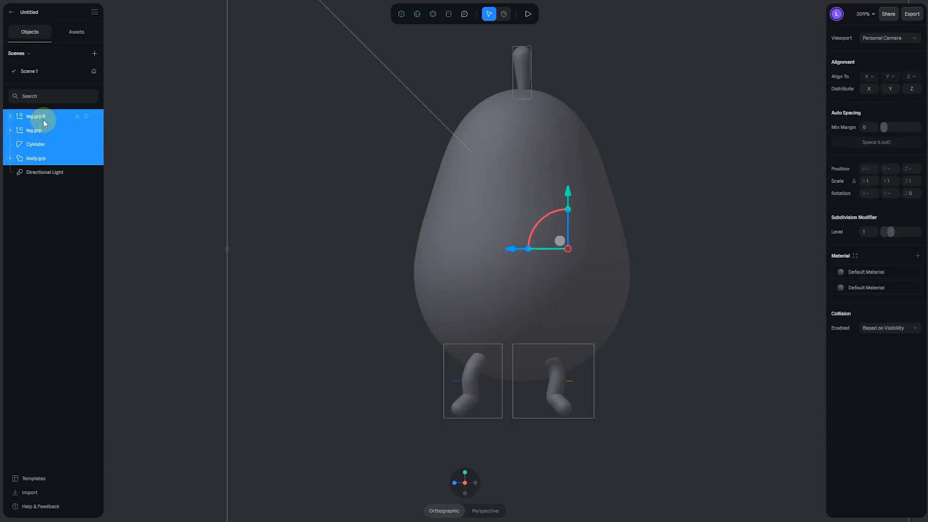
{"action": "key", "text": "ctrl+g"}
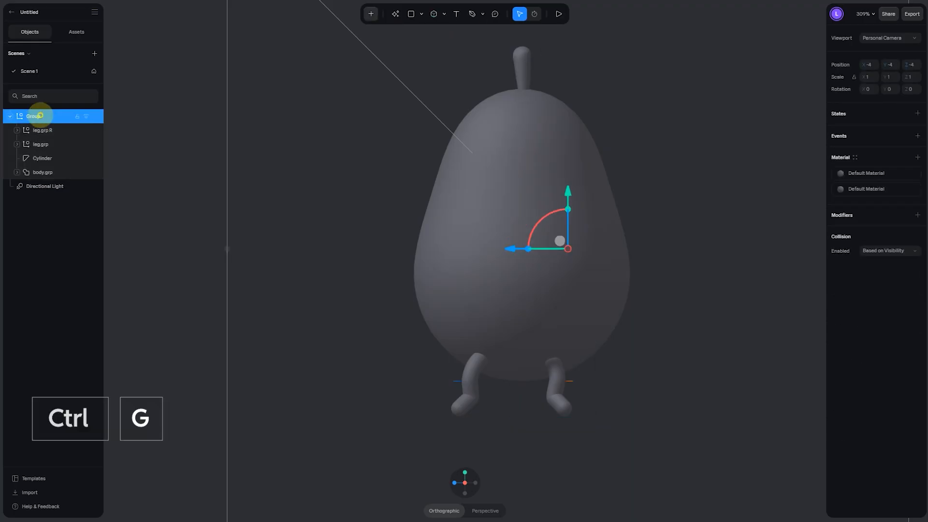
{"action": "double_click", "coordinate": [42, 116]}
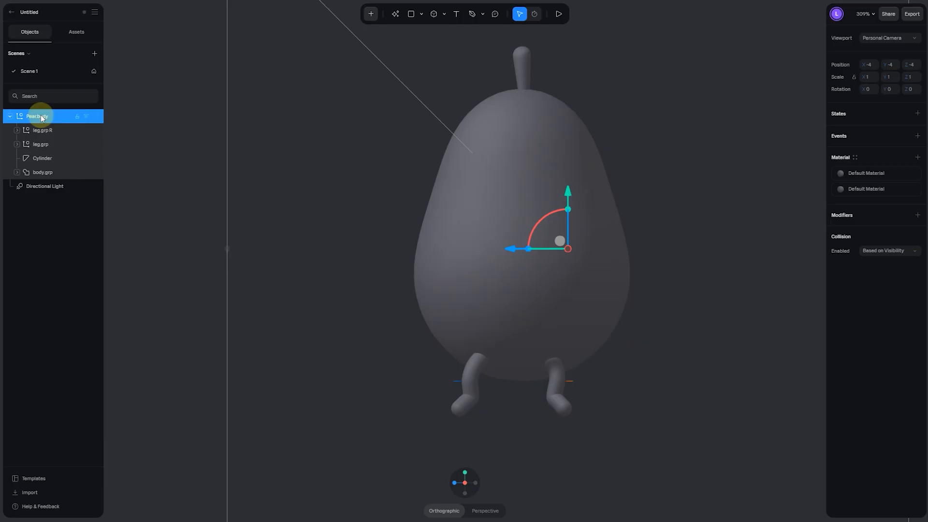
{"action": "left_click", "coordinate": [9, 116]}
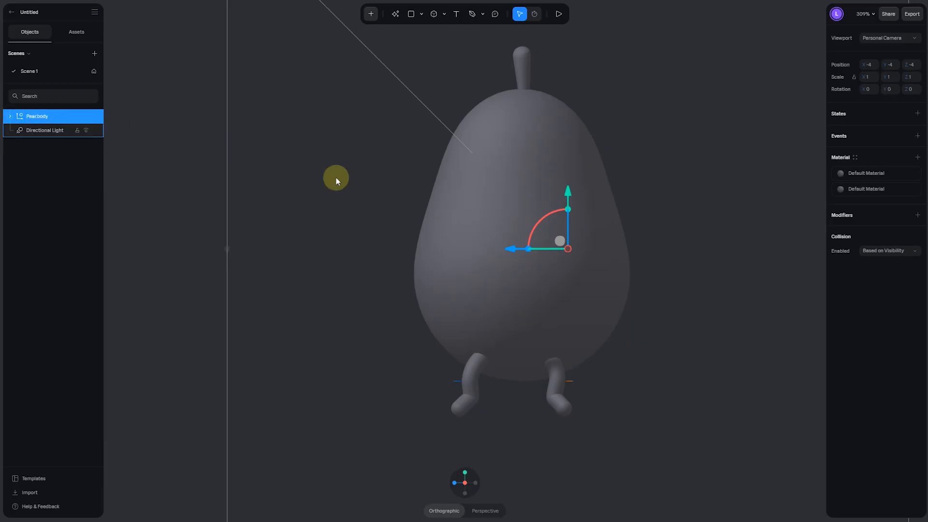
{"action": "left_click", "coordinate": [658, 120]}
Draw a shallow three-point closed-eye curve about 13 by 3.7 on the pear's upper front with the Pen tool, and convert it to a path
{"action": "middle_click_drag", "start_coordinate": [629, 115], "coordinate": [608, 151]}
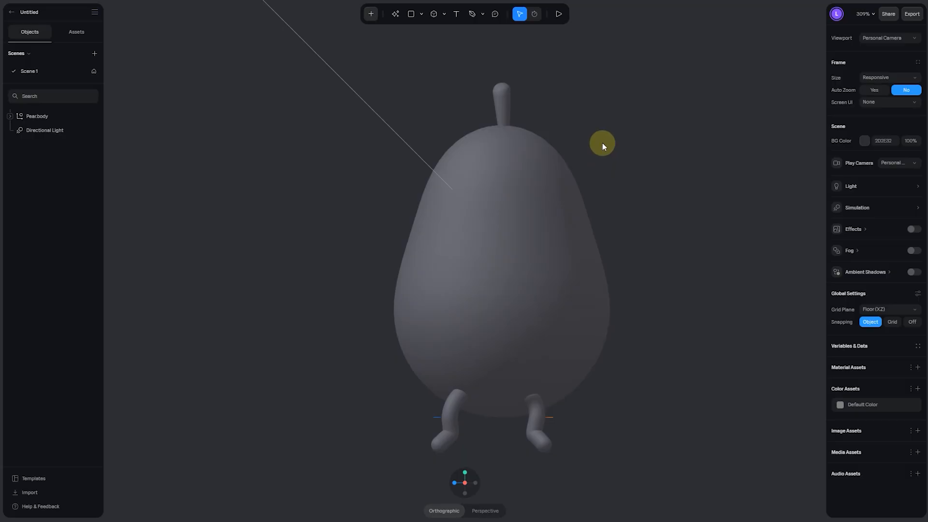
{"action": "scroll", "coordinate": [602, 143], "scroll_direction": "up", "scroll_amount": 5}
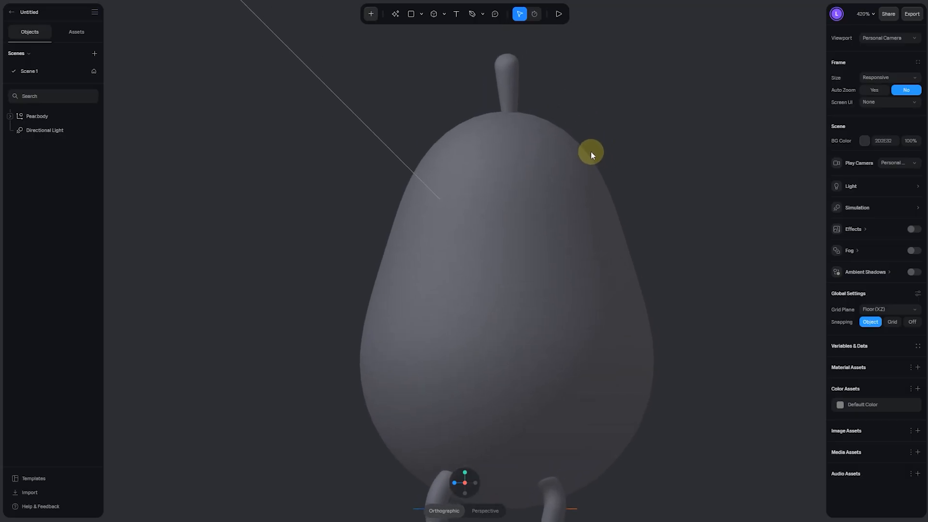
{"action": "scroll", "coordinate": [589, 149], "scroll_direction": "up", "scroll_amount": 3}
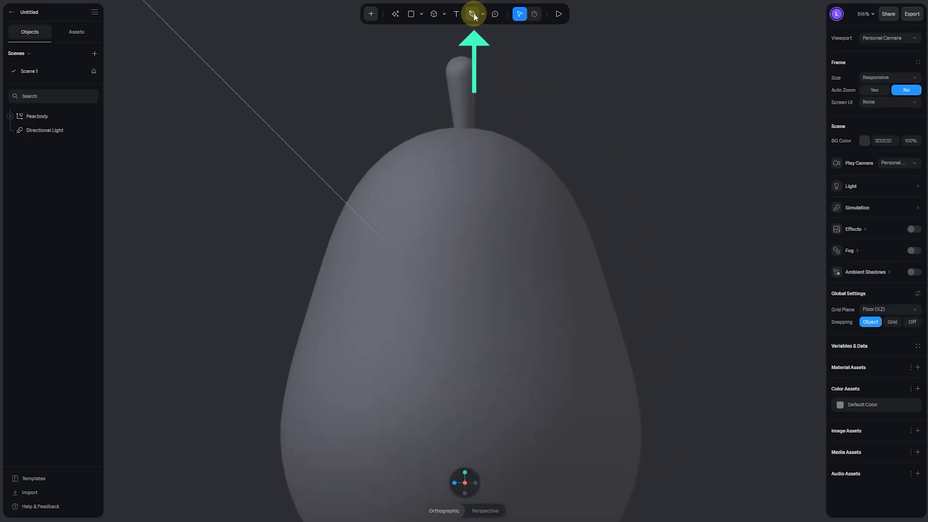
{"action": "left_click", "coordinate": [471, 14]}
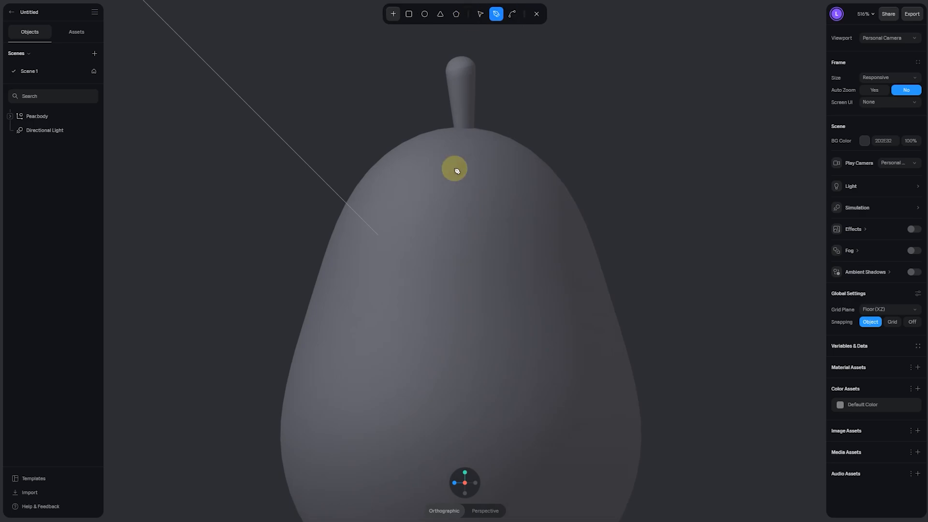
{"action": "left_click", "coordinate": [401, 229]}
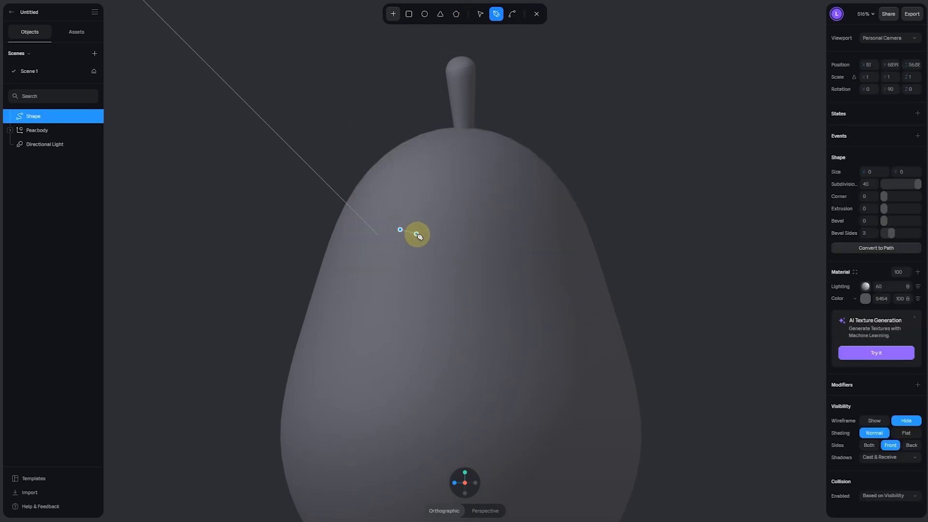
{"action": "left_click_drag", "start_coordinate": [424, 235], "coordinate": [424, 234]}
{"action": "left_click", "coordinate": [430, 229]}
{"action": "left_click", "coordinate": [875, 247]}
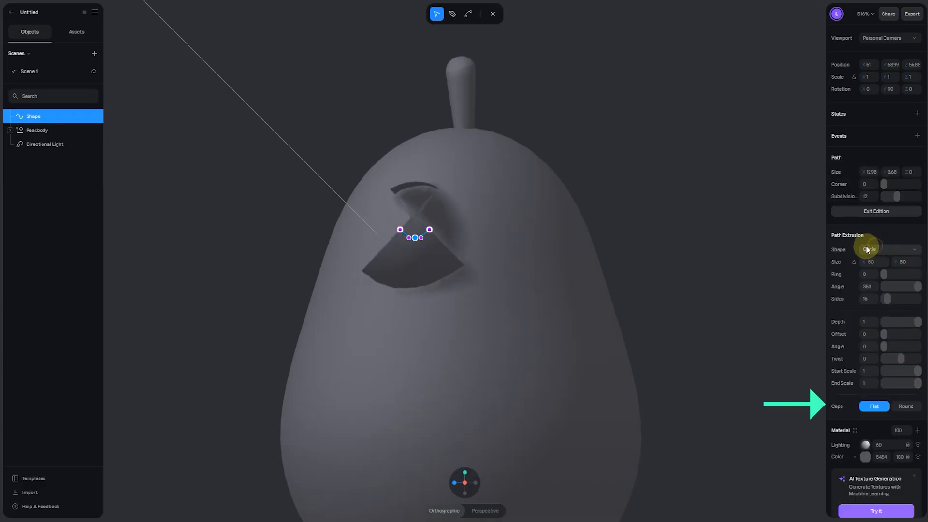
Give the eye path round caps and reduce its extrusion size to 9
{"action": "left_click", "coordinate": [907, 406]}
{"action": "mouse_move", "coordinate": [836, 262]}
{"action": "left_mouse_down"}
{"action": "mouse_move", "coordinate": [803, 261]}
{"action": "mouse_move", "coordinate": [852, 259]}
{"action": "mouse_move", "coordinate": [841, 261]}
{"action": "left_mouse_up"}
{"action": "scroll", "coordinate": [459, 217], "scroll_direction": "up", "scroll_amount": 5}
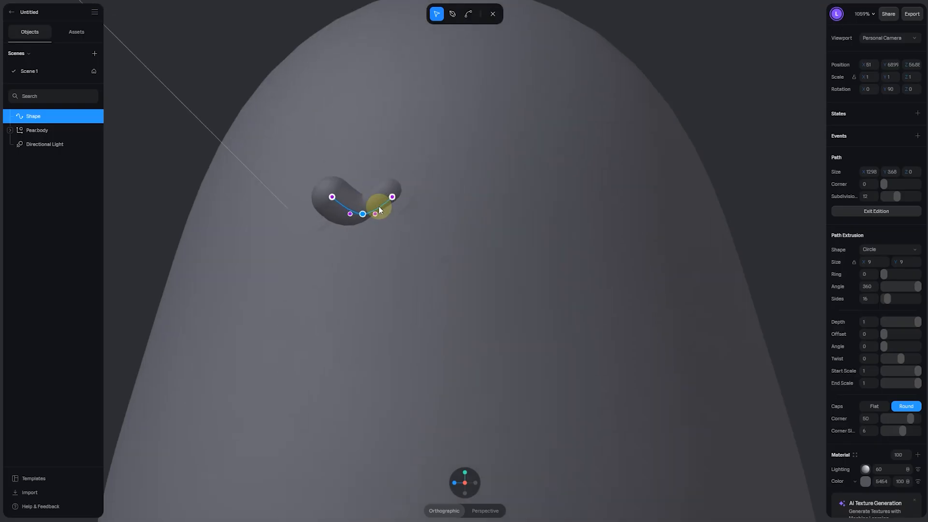
{"action": "scroll", "coordinate": [466, 224], "scroll_direction": "up", "scroll_amount": 1}
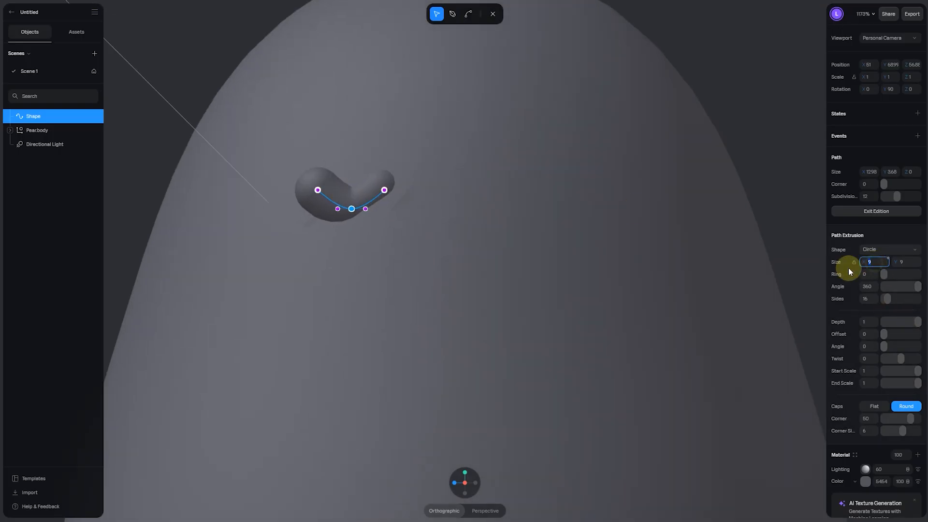
Set the eye path's extrusion size to 10 and spread its end points to widen the curve to about 16.9 by 3.9
{"action": "type", "text": "10"}
{"action": "key", "text": "Return"}
{"action": "left_click_drag", "start_coordinate": [317, 190], "coordinate": [305, 189]}
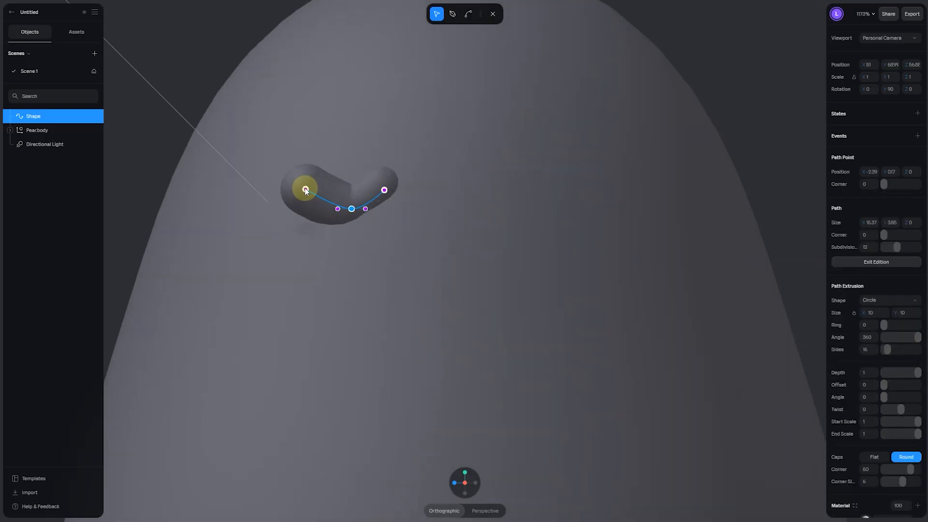
{"action": "left_click_drag", "start_coordinate": [384, 190], "coordinate": [333, 208]}
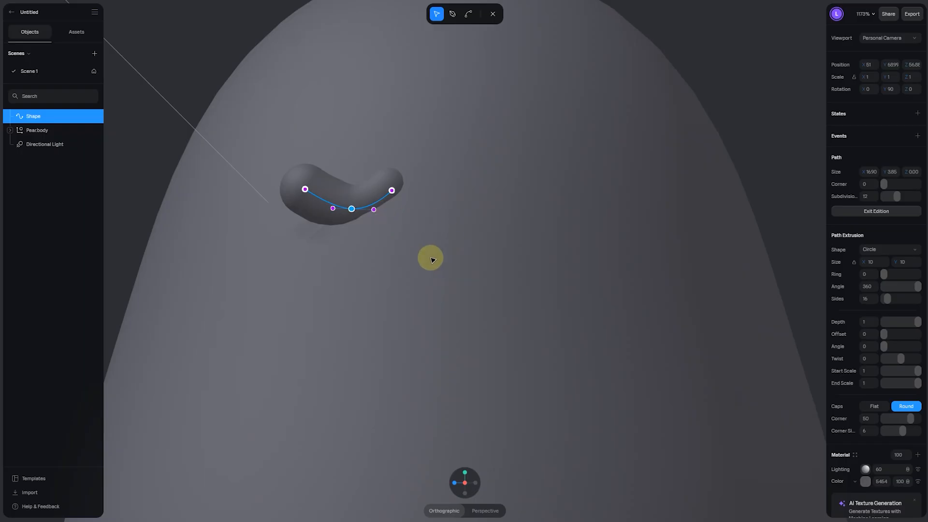
Reduce the eye's extrusion size to 6 and raise its middle point slightly, making the path about 16.3 by 3.5
{"action": "scroll", "coordinate": [431, 258], "scroll_direction": "down", "scroll_amount": 5}
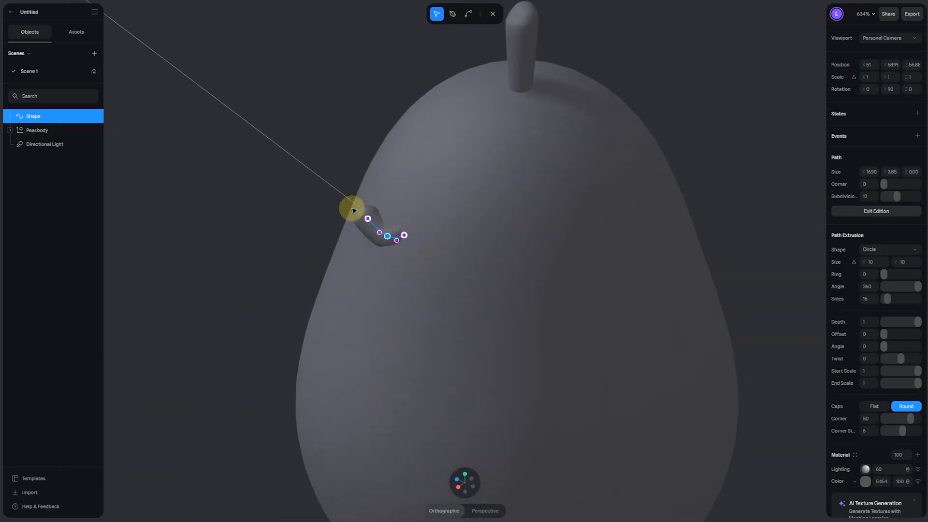
{"action": "left_click", "coordinate": [458, 487]}
{"action": "scroll", "coordinate": [403, 217], "scroll_direction": "up", "scroll_amount": 3}
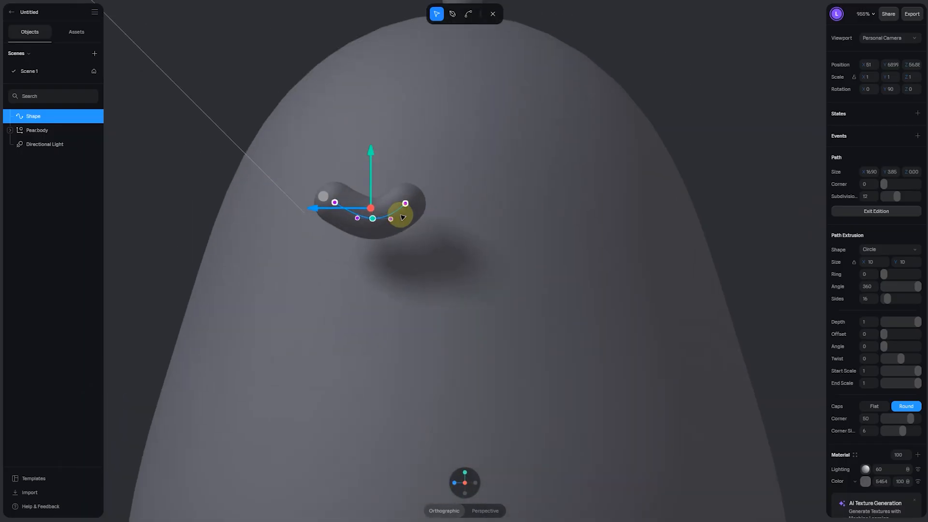
{"action": "type", "text": "6"}
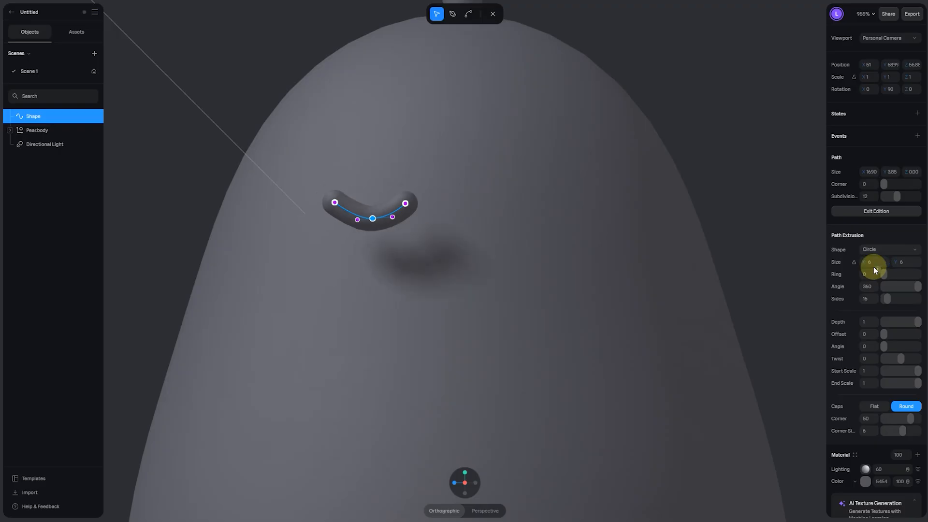
{"action": "left_click", "coordinate": [373, 218]}
{"action": "scroll", "coordinate": [378, 222], "scroll_direction": "up", "scroll_amount": 3}
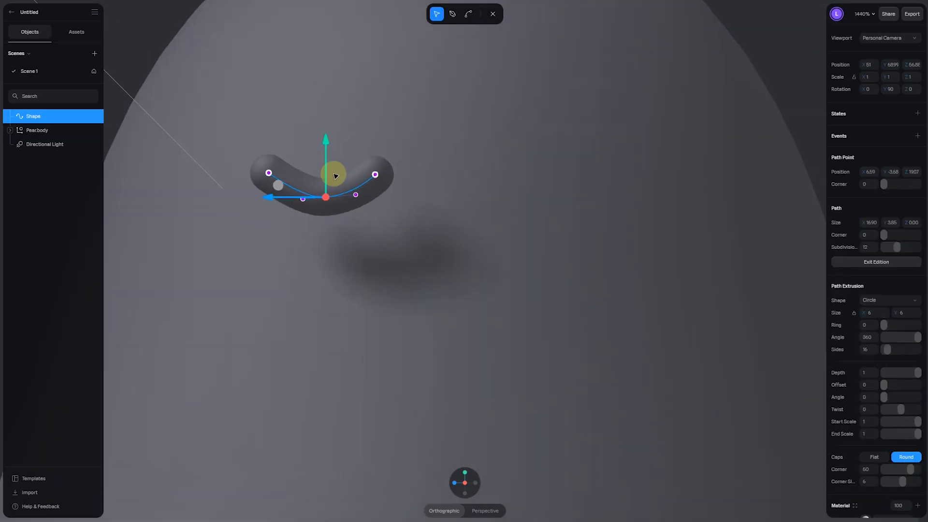
{"action": "left_click_drag", "start_coordinate": [324, 141], "coordinate": [323, 137]}
{"action": "left_click", "coordinate": [273, 172]}
{"action": "key", "text": "Escape"}
{"action": "scroll", "coordinate": [478, 176], "scroll_direction": "down", "scroll_amount": 6}
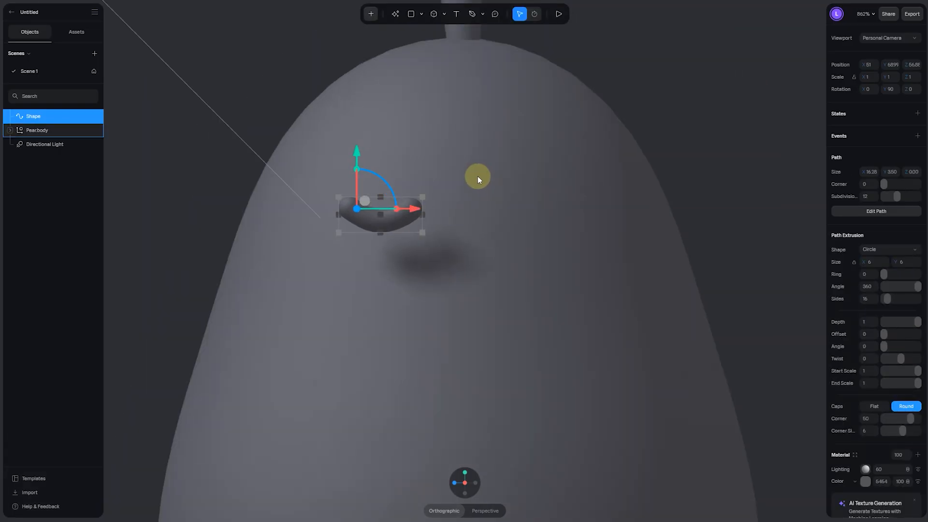
{"action": "key", "text": "Escape"}
Set the eye's shadows to Receive only
{"action": "left_click", "coordinate": [428, 232]}
{"action": "scroll", "coordinate": [856, 337], "scroll_direction": "down", "scroll_amount": 2}
{"action": "scroll", "coordinate": [857, 336], "scroll_direction": "down", "scroll_amount": 2}
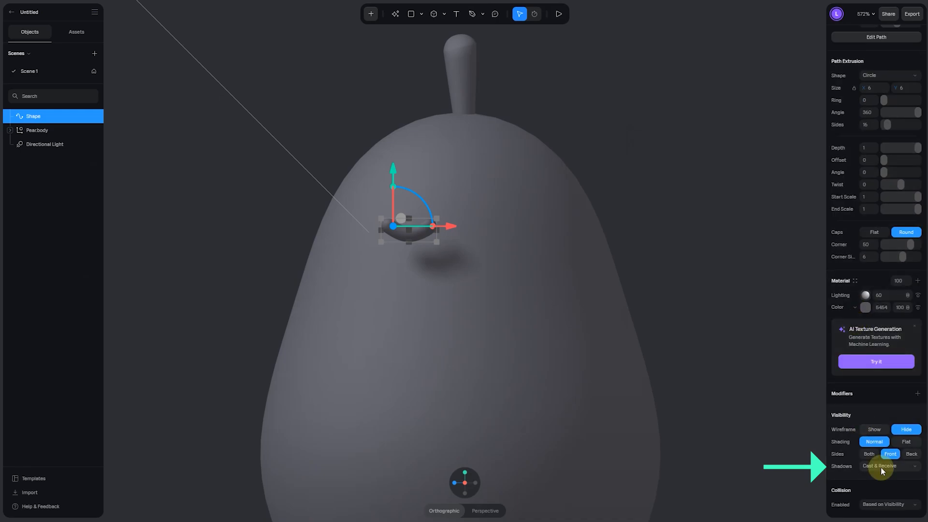
{"action": "left_click", "coordinate": [884, 467]}
{"action": "left_click", "coordinate": [877, 452]}
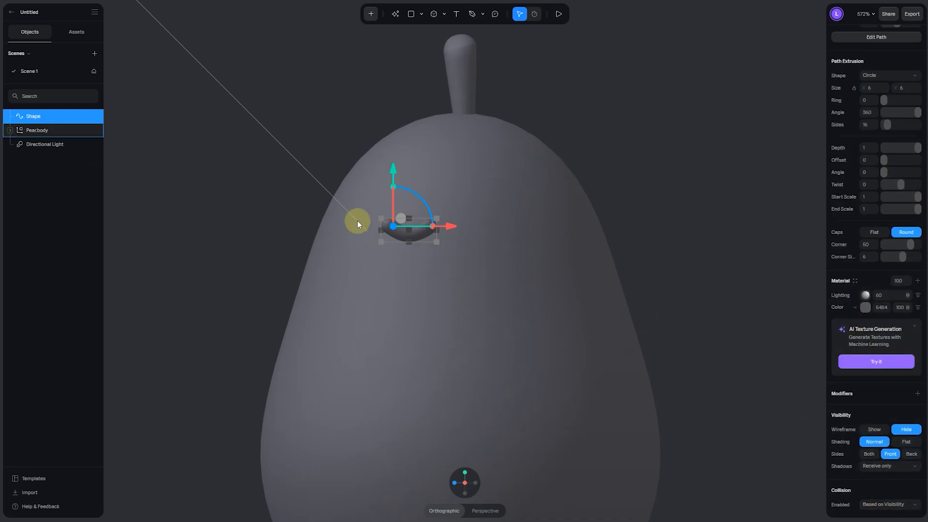
Move the eye slightly lower and closer to the pear's centre line, to about Z 53.7
{"action": "scroll", "coordinate": [358, 220], "scroll_direction": "up", "scroll_amount": 3}
{"action": "scroll", "coordinate": [359, 221], "scroll_direction": "up", "scroll_amount": 2}
{"action": "left_click", "coordinate": [371, 257]}
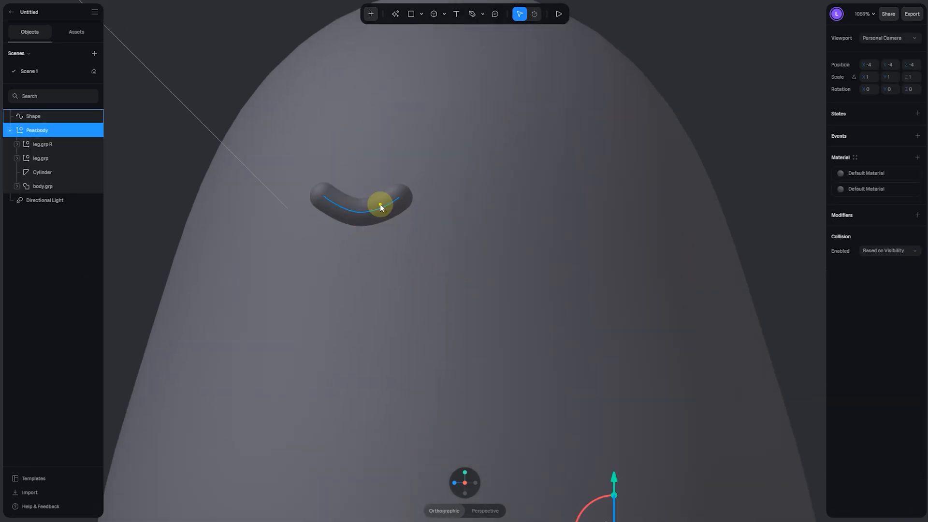
{"action": "left_click", "coordinate": [379, 201]}
{"action": "left_click_drag", "start_coordinate": [338, 146], "coordinate": [341, 182]}
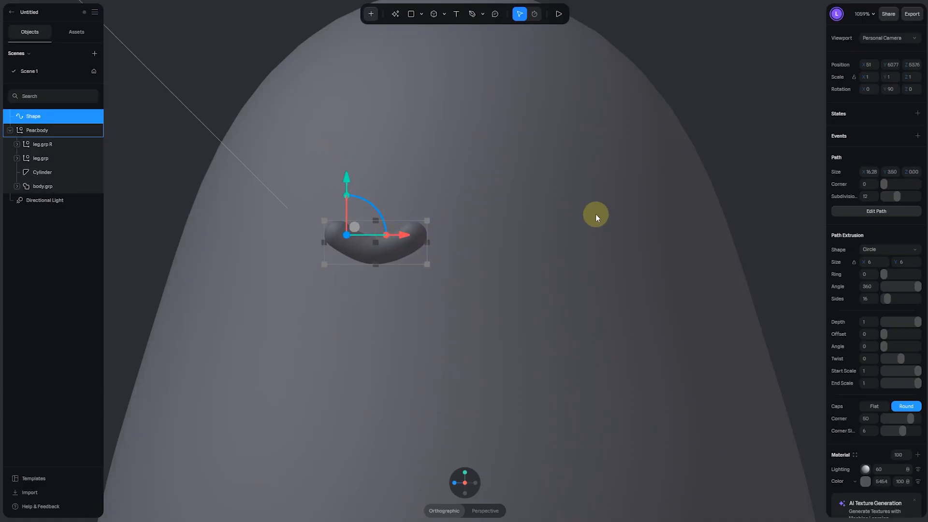
{"action": "scroll", "coordinate": [592, 212], "scroll_direction": "down", "scroll_amount": 5}
{"action": "left_click", "coordinate": [414, 251]}
{"action": "left_click", "coordinate": [430, 246]}
{"action": "left_click_drag", "start_coordinate": [431, 245], "coordinate": [434, 240]}
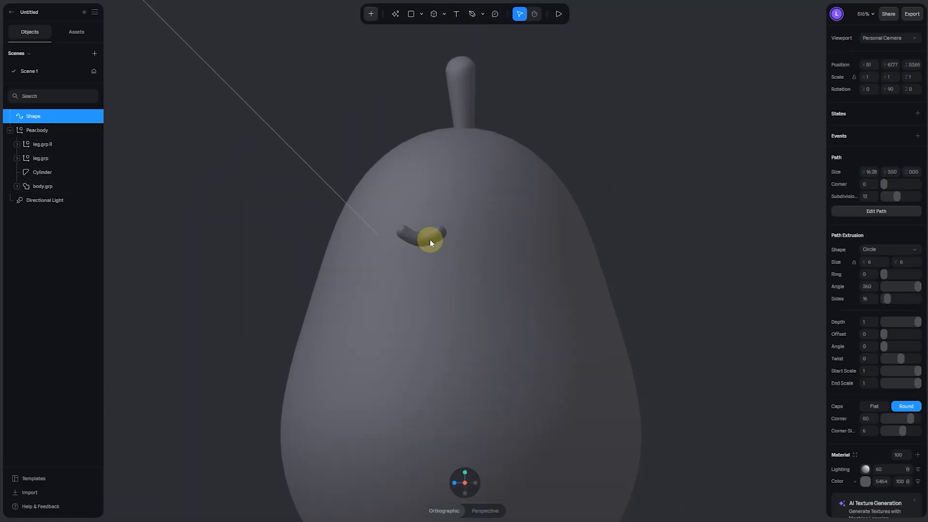
Duplicate the eye and move the copy sideways to the other half of the face, at about Z 17.4
{"action": "key", "text": "ctrl+d"}
{"action": "scroll", "coordinate": [497, 292], "scroll_direction": "down", "scroll_amount": 2}
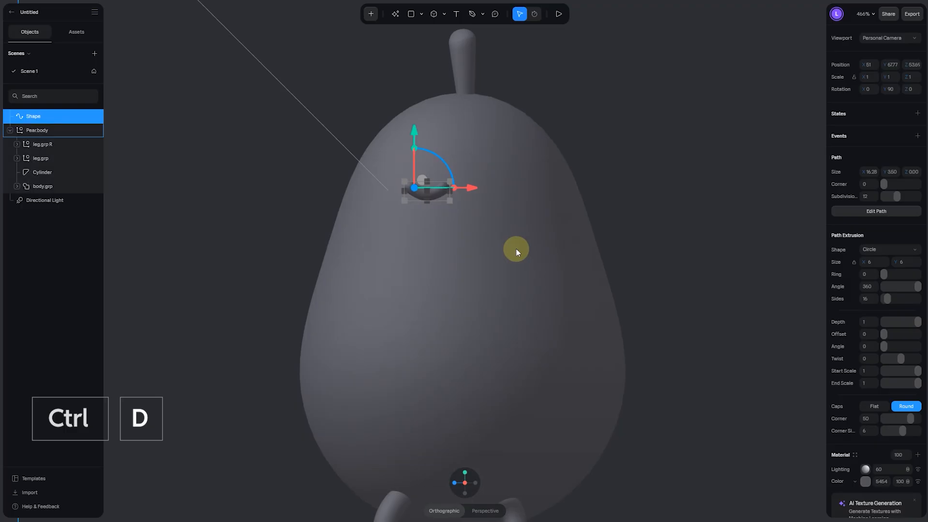
{"action": "left_click", "coordinate": [626, 162]}
{"action": "left_click", "coordinate": [437, 193]}
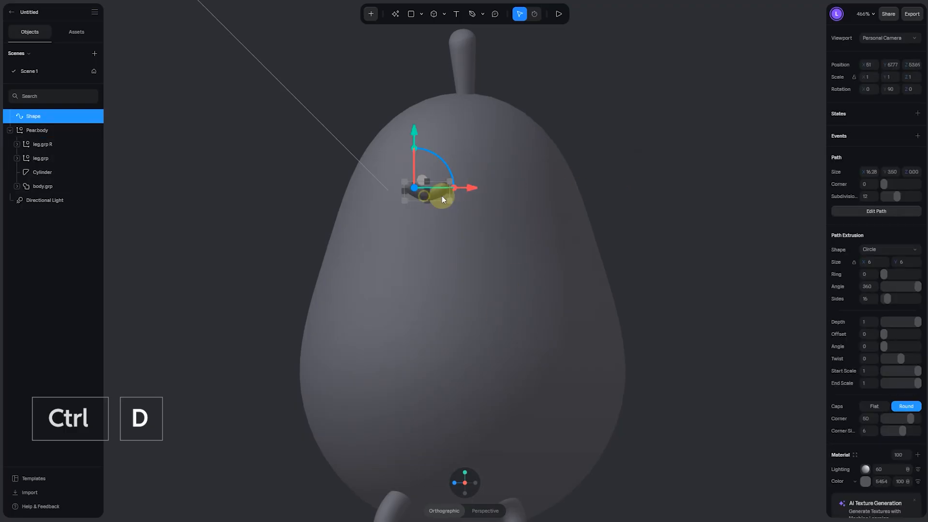
{"action": "key", "text": "ctrl+d"}
{"action": "left_click_drag", "start_coordinate": [467, 186], "coordinate": [540, 197]}
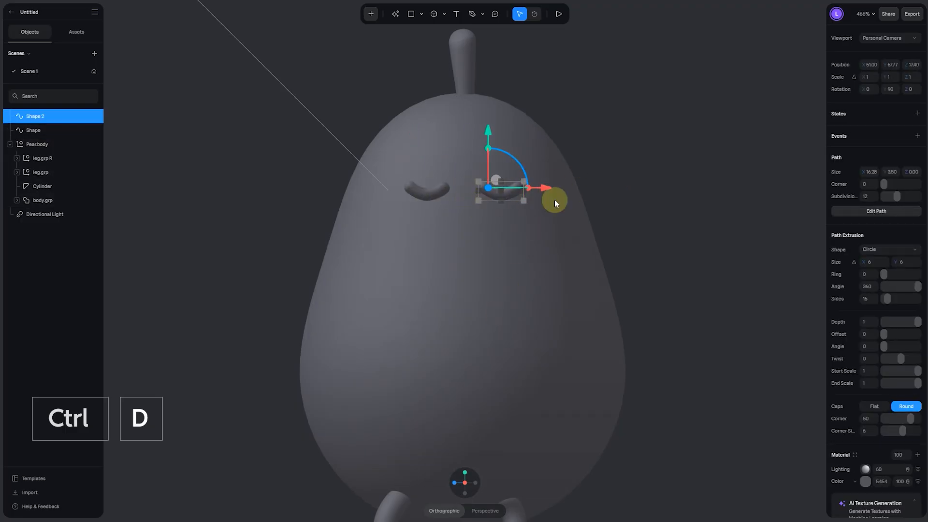
{"action": "left_click", "coordinate": [659, 186]}
{"action": "scroll", "coordinate": [360, 170], "scroll_direction": "up", "scroll_amount": 4}
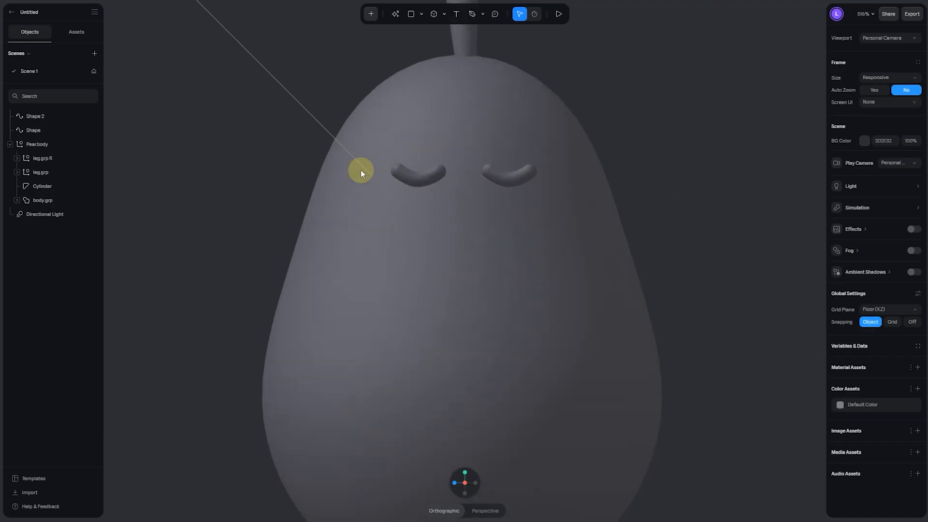
Rename the original eye path Eye L and its copy Eye R
{"action": "left_click", "coordinate": [417, 160]}
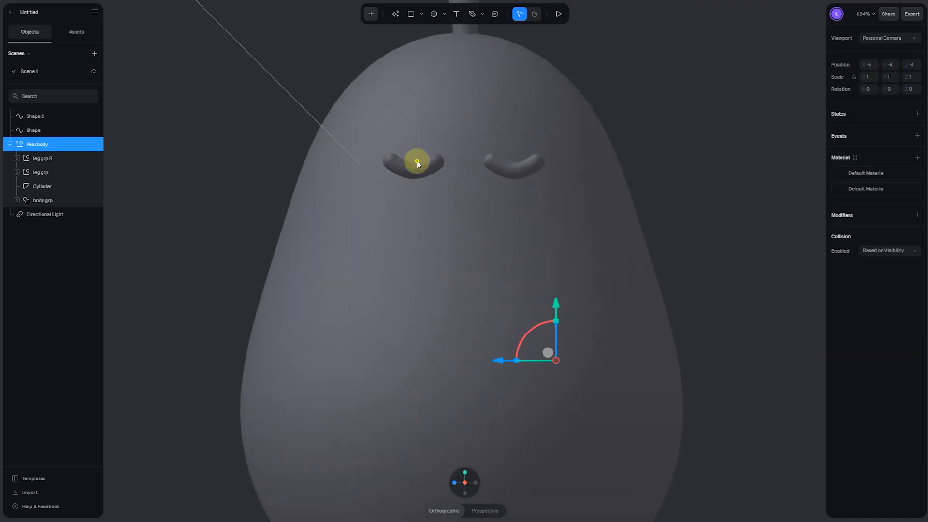
{"action": "double_click", "coordinate": [45, 128]}
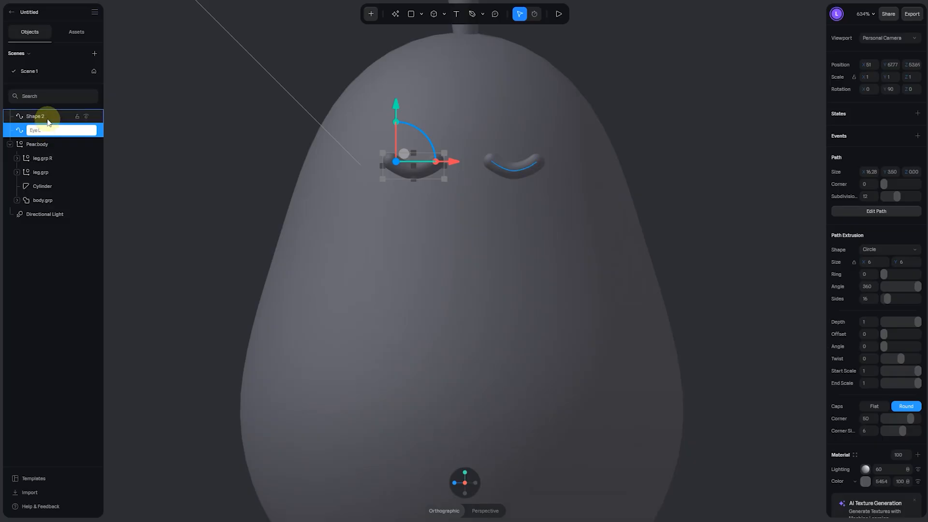
{"action": "key", "text": "ctrl+a"}
{"action": "key", "text": "ctrl+c"}
{"action": "double_click", "coordinate": [47, 118]}
{"action": "key", "text": "ctrl+v"}
{"action": "key", "text": "BackSpace"}
{"action": "type", "text": "R"}
{"action": "key", "text": "Return"}
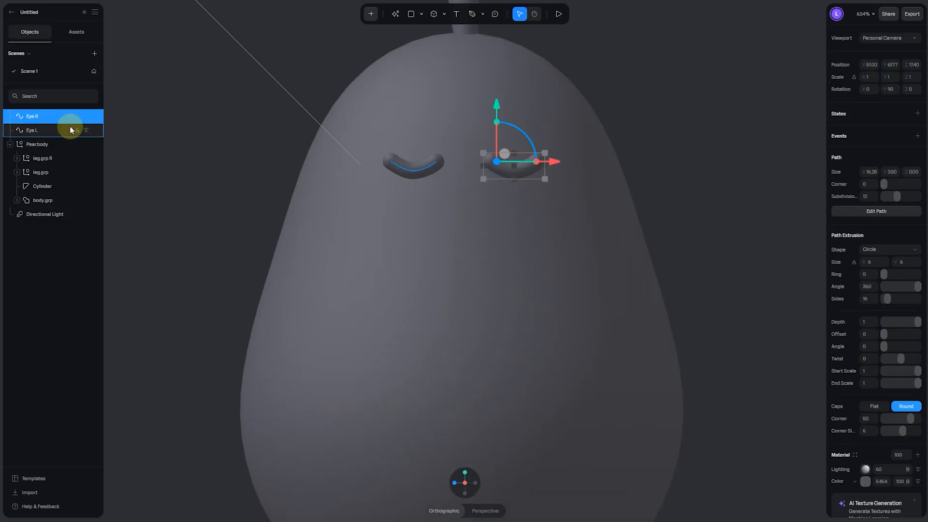
Draw a five-point wavy mouth about 21.6 by 5.1 centred below the eyes with the Pen tool, and convert it to a path
{"action": "left_click", "coordinate": [255, 153]}
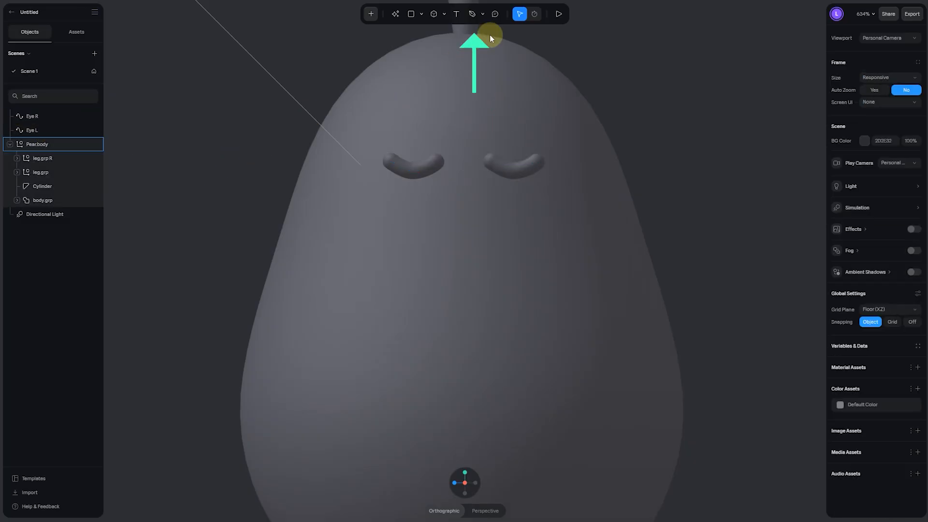
{"action": "left_click", "coordinate": [472, 14]}
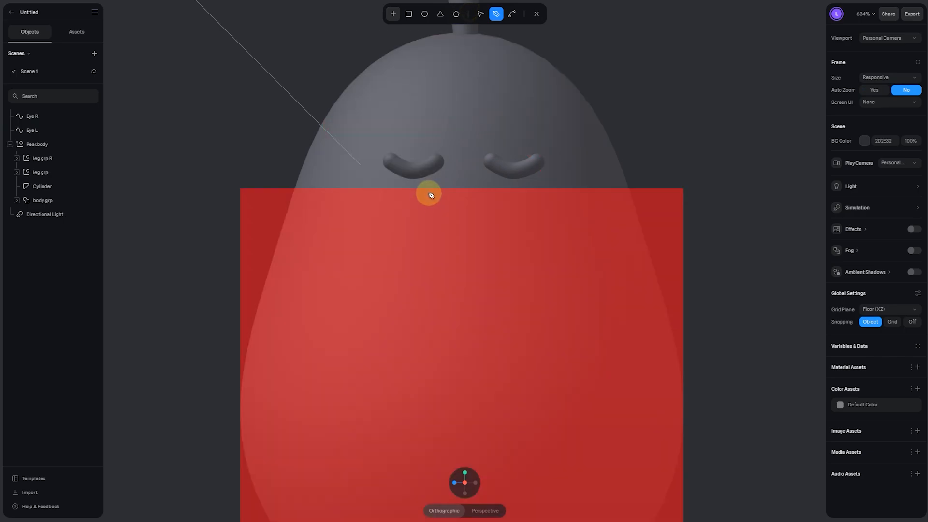
{"action": "left_click", "coordinate": [429, 194]}
{"action": "left_click", "coordinate": [454, 199]}
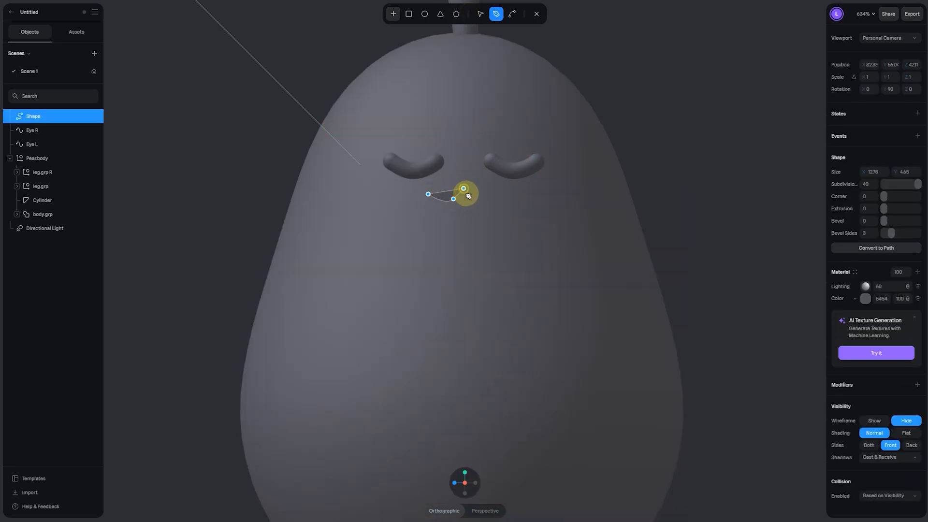
{"action": "left_click", "coordinate": [474, 202]}
{"action": "left_click", "coordinate": [488, 194]}
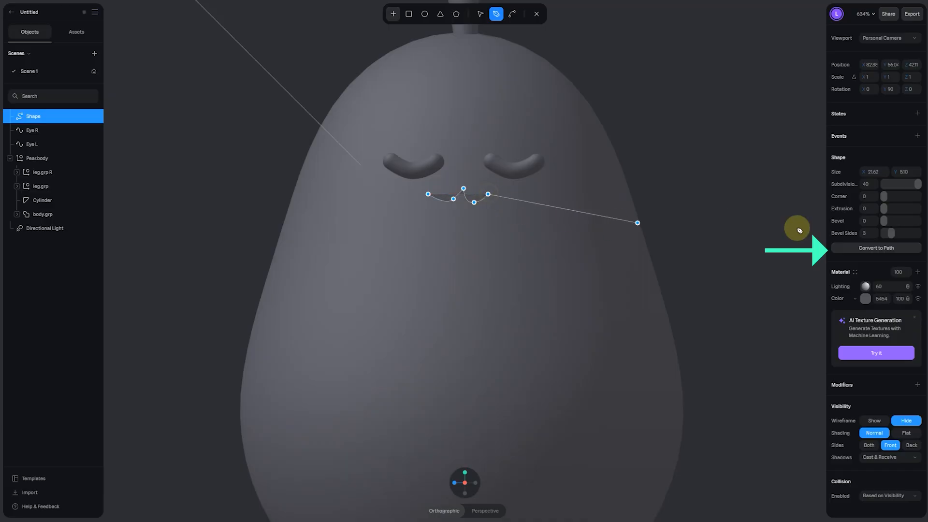
{"action": "left_click", "coordinate": [860, 248]}
Reduce the mouth path's extrusion size to 6 and give it round caps
{"action": "left_click", "coordinate": [869, 262]}
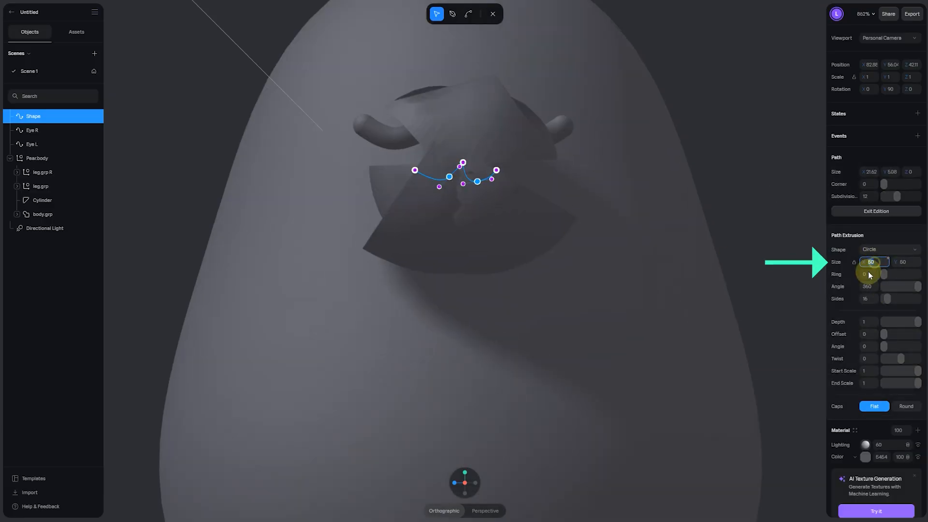
{"action": "type", "text": "6"}
{"action": "key", "text": "Return"}
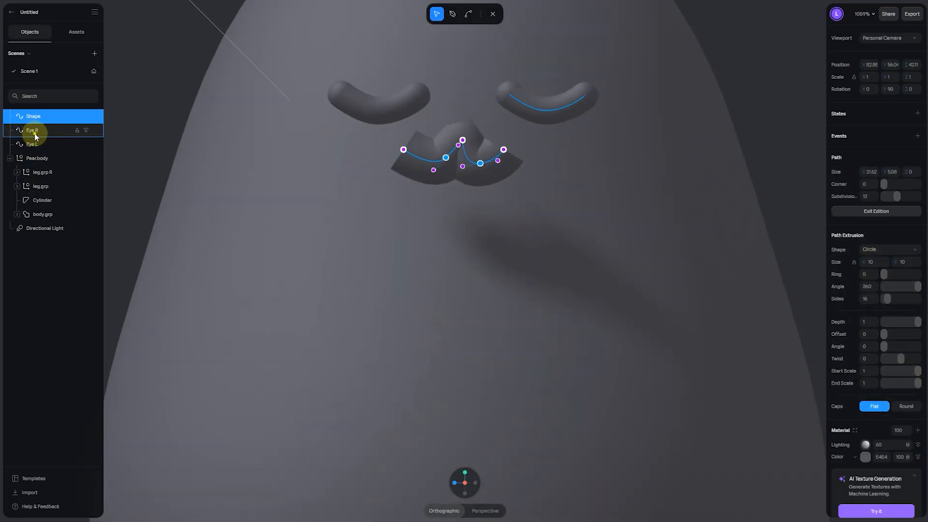
{"action": "left_click", "coordinate": [35, 131]}
{"action": "left_click", "coordinate": [35, 115]}
{"action": "left_click", "coordinate": [871, 263]}
{"action": "type", "text": "6"}
{"action": "key", "text": "Return"}
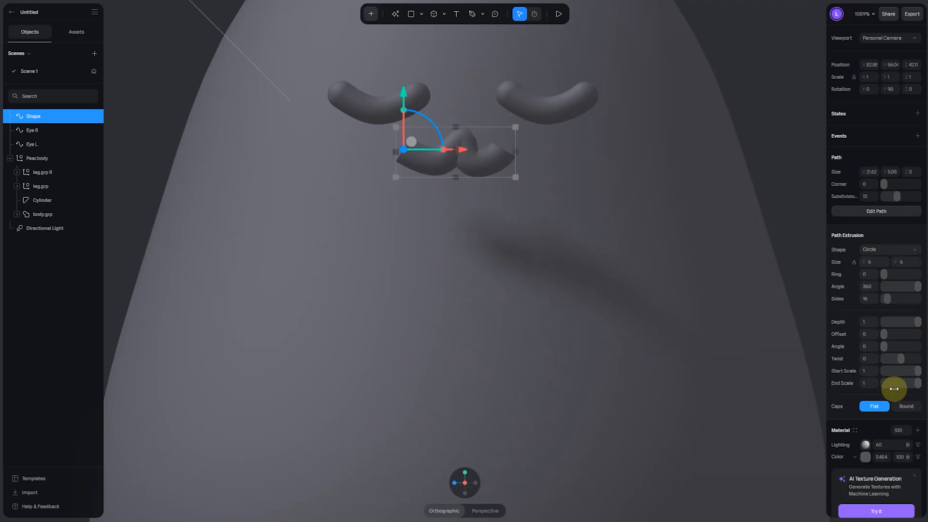
{"action": "left_click", "coordinate": [905, 406]}
Edit the mouth path: pull its right end outward, shift the left trough slightly outward, and smooth the sharp middle peak
{"action": "scroll", "coordinate": [465, 159], "scroll_direction": "up", "scroll_amount": 4}
{"action": "middle_click_drag", "start_coordinate": [465, 159], "coordinate": [474, 289]}
{"action": "left_click", "coordinate": [876, 211]}
{"action": "left_click_drag", "start_coordinate": [496, 294], "coordinate": [543, 275]}
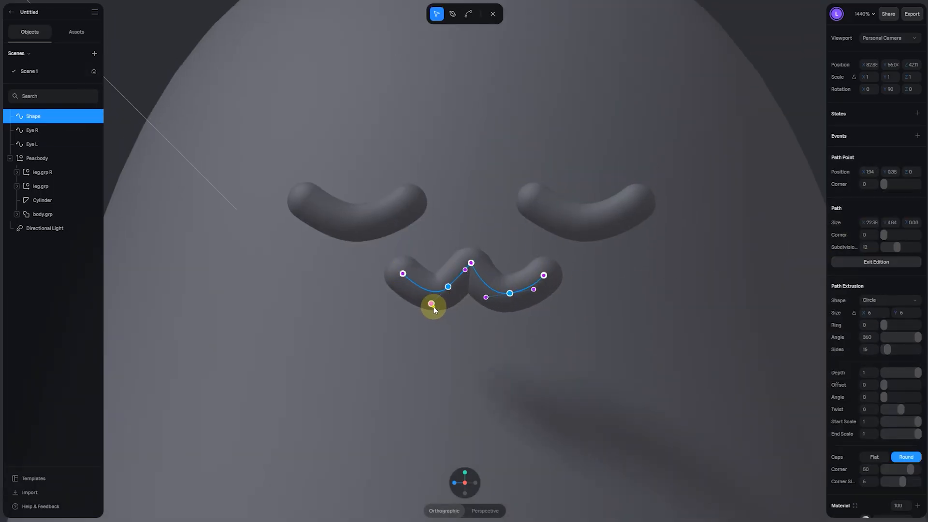
{"action": "left_click_drag", "start_coordinate": [448, 287], "coordinate": [444, 289]}
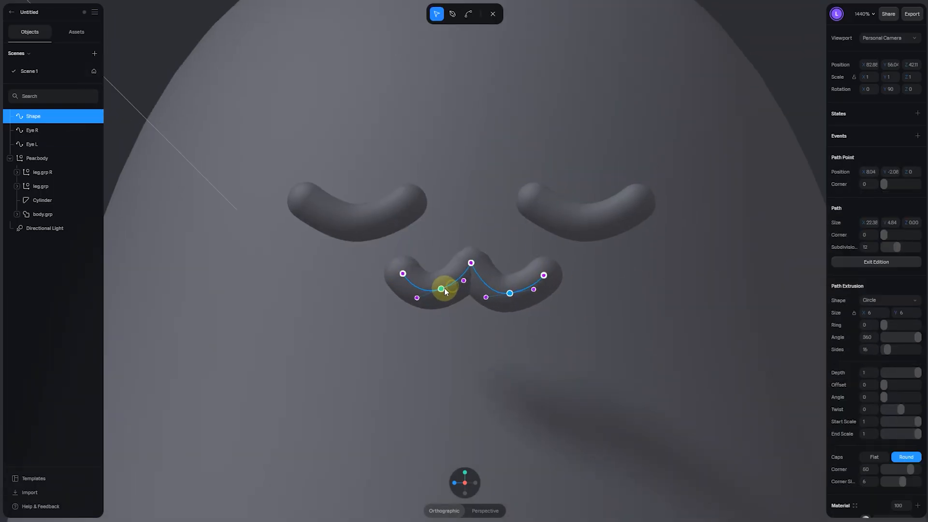
{"action": "left_click", "coordinate": [469, 14]}
{"action": "left_click", "coordinate": [473, 262]}
{"action": "left_click", "coordinate": [436, 13]}
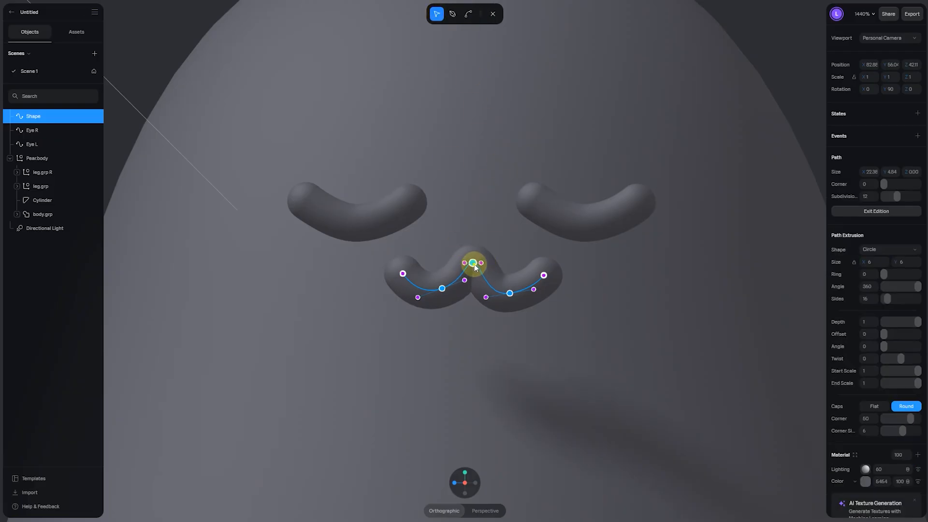
Lower the mouth's middle peak, adjust its curve handles, and spread the troughs and ends to make the path about 24 wide
{"action": "left_click_drag", "start_coordinate": [472, 263], "coordinate": [472, 270]}
{"action": "left_click_drag", "start_coordinate": [510, 293], "coordinate": [517, 294]}
{"action": "left_click_drag", "start_coordinate": [402, 273], "coordinate": [395, 275]}
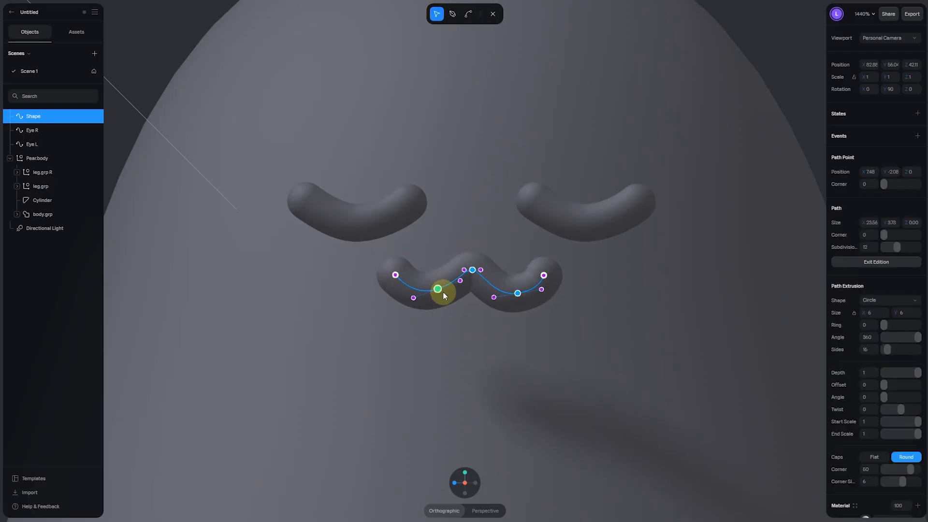
{"action": "mouse_move", "coordinate": [461, 281]}
{"action": "left_mouse_down"}
{"action": "mouse_move", "coordinate": [464, 289]}
{"action": "mouse_move", "coordinate": [469, 270]}
{"action": "mouse_move", "coordinate": [482, 270]}
{"action": "mouse_move", "coordinate": [455, 269]}
{"action": "mouse_move", "coordinate": [471, 272]}
{"action": "left_mouse_up"}
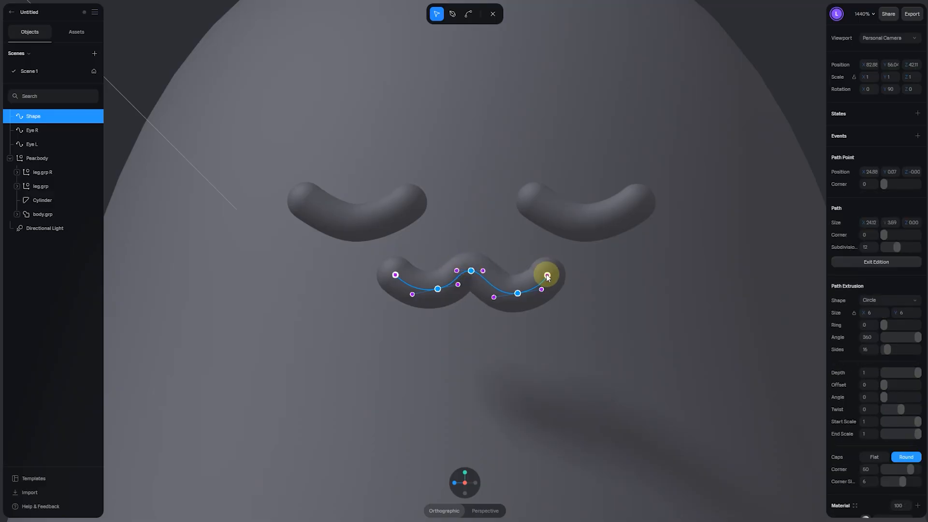
{"action": "key", "text": "Escape"}
Set the mouth's shadows to Receive only and adjust the curve handle of its middle peak
{"action": "scroll", "coordinate": [870, 414], "scroll_direction": "down", "scroll_amount": 5}
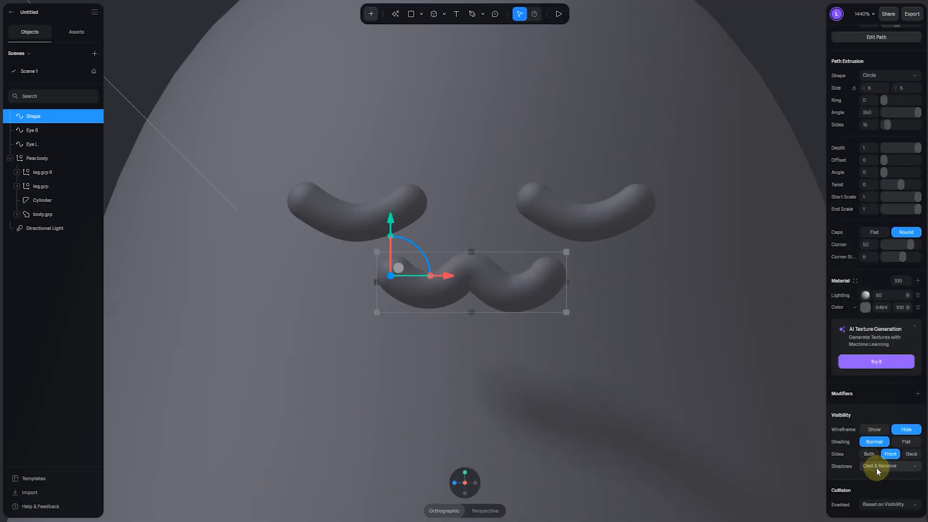
{"action": "left_click", "coordinate": [878, 471]}
{"action": "left_click", "coordinate": [885, 490]}
{"action": "double_click", "coordinate": [529, 297]}
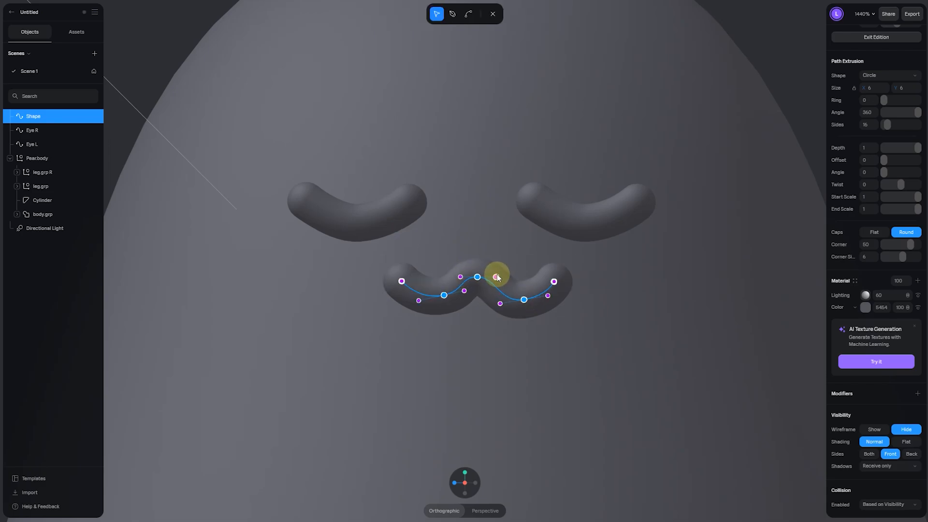
{"action": "key", "text": "Escape"}
Rename the mouth path mouth and deselect it
{"action": "double_click", "coordinate": [40, 115]}
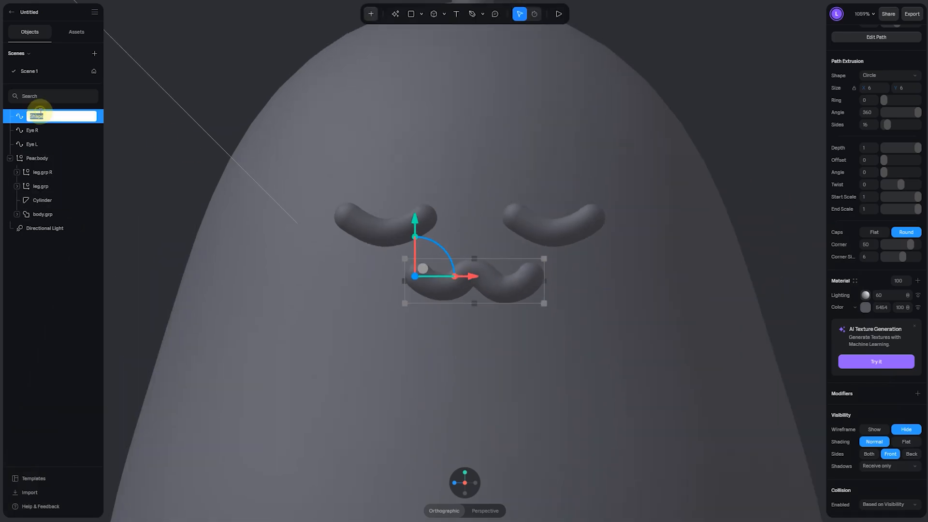
{"action": "left_click", "coordinate": [239, 74]}
{"action": "scroll", "coordinate": [551, 250], "scroll_direction": "down", "scroll_amount": 5}
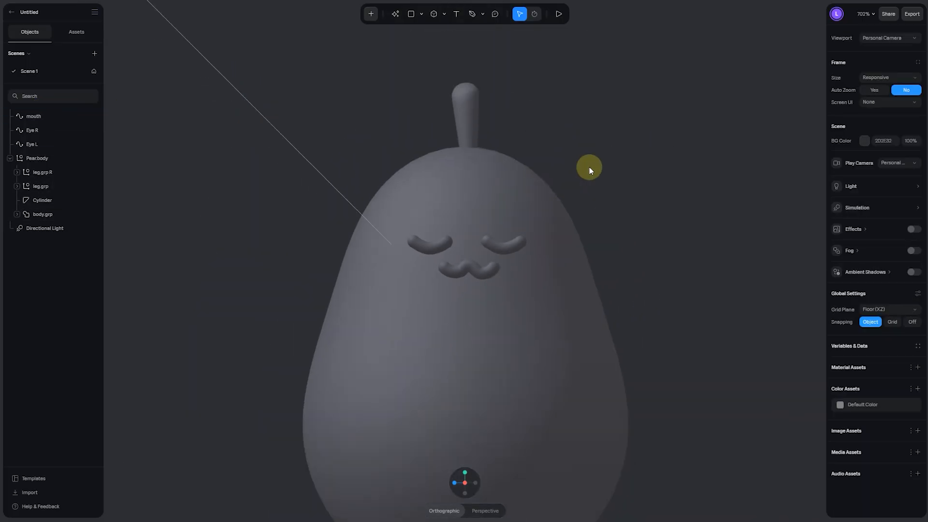
Select the mouth and both eyes and align them to Max along X
{"action": "scroll", "coordinate": [589, 167], "scroll_direction": "down", "scroll_amount": 8}
{"action": "left_click", "coordinate": [488, 328]}
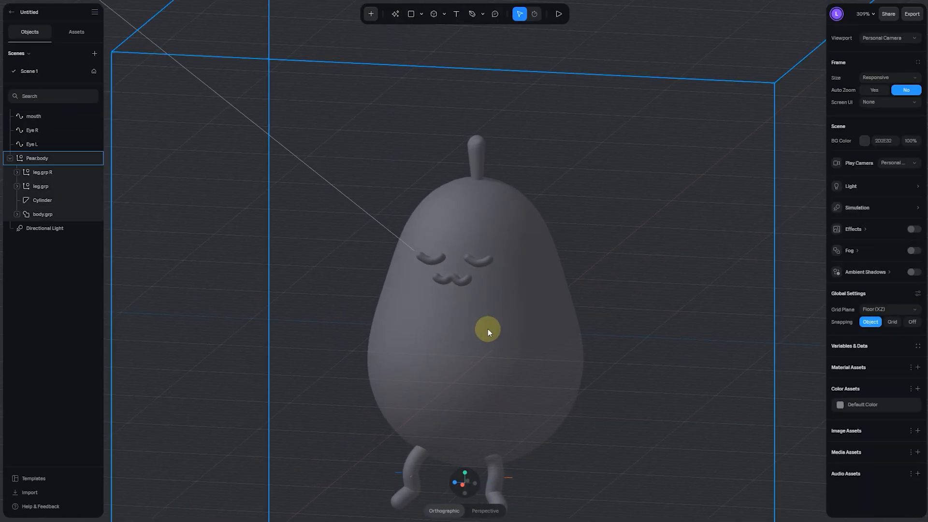
{"action": "middle_click_drag", "start_coordinate": [488, 329], "coordinate": [401, 319]}
{"action": "left_click", "coordinate": [52, 143], "text": "shift"}
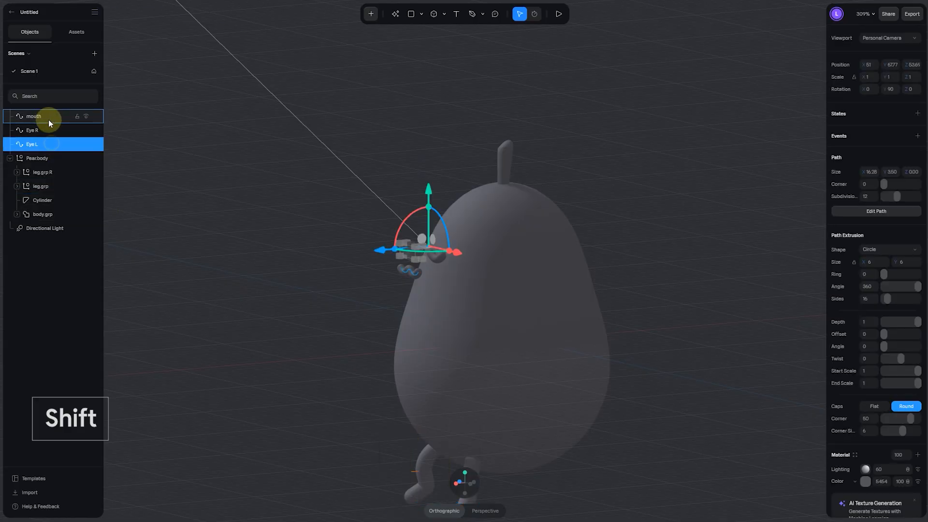
{"action": "left_click", "coordinate": [48, 118], "text": "shift"}
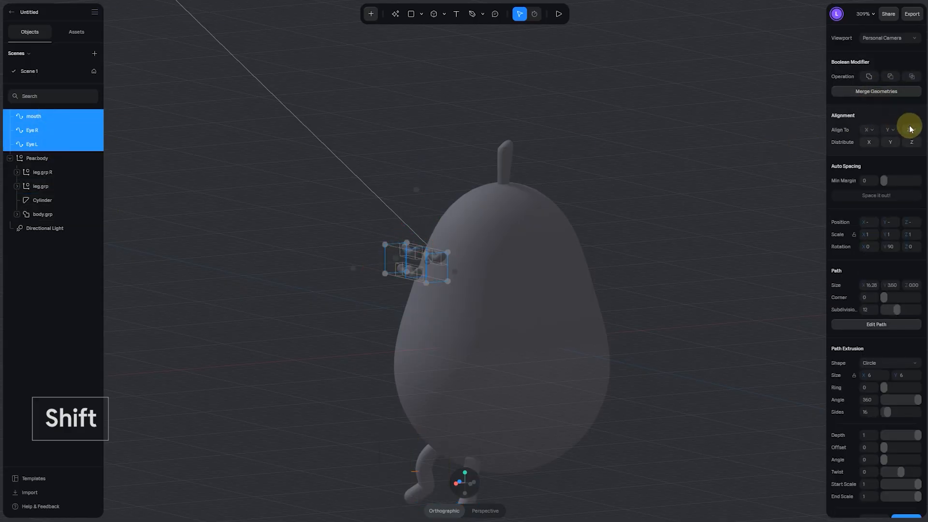
{"action": "left_click", "coordinate": [910, 129]}
{"action": "left_click", "coordinate": [909, 162]}
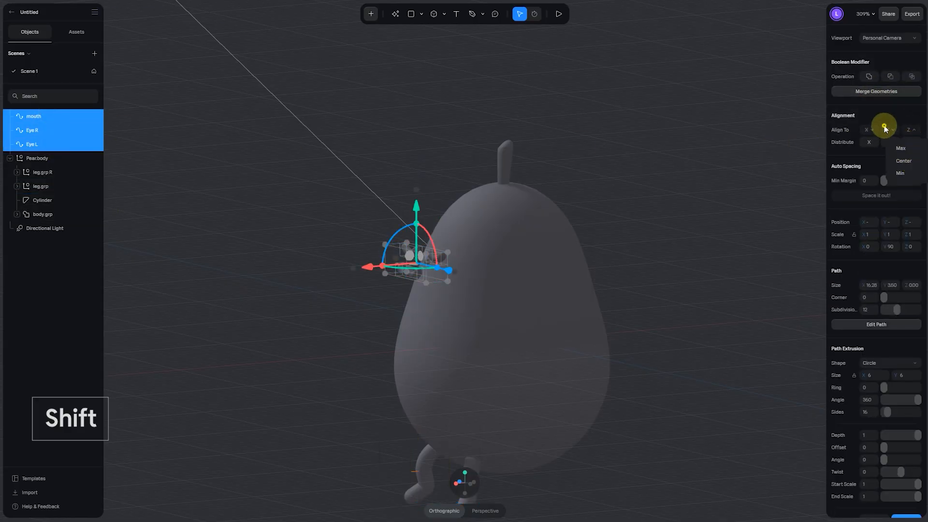
{"action": "left_click", "coordinate": [867, 130]}
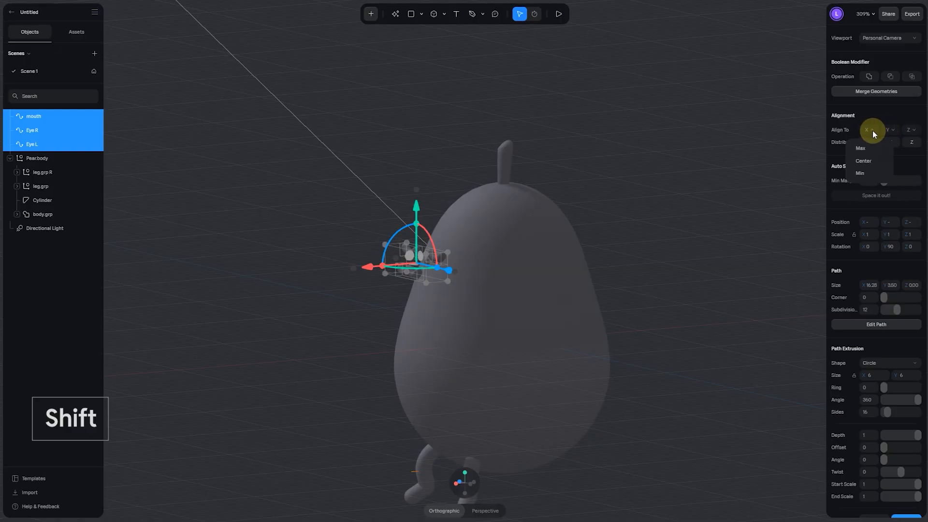
{"action": "left_click", "coordinate": [867, 150]}
{"action": "left_click", "coordinate": [695, 138]}
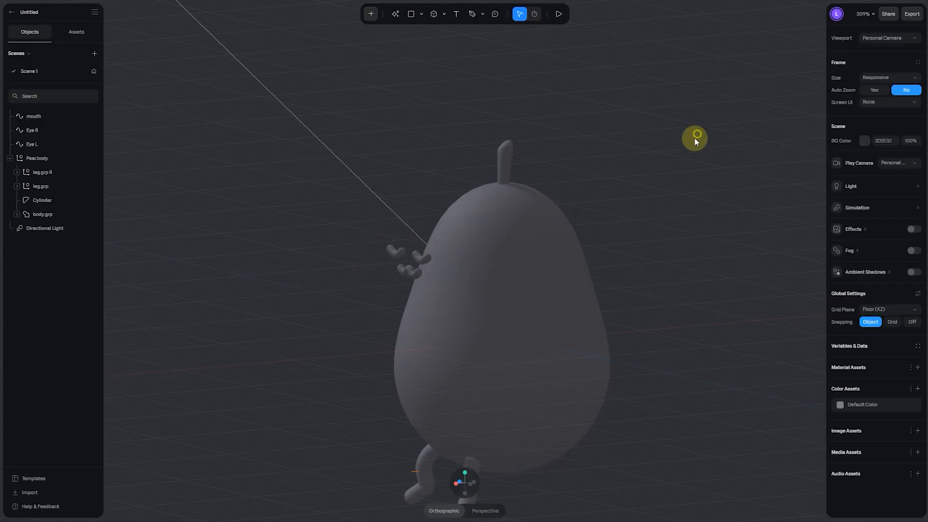
Move the mouth and both eyes together along X toward the body until they meet the pear's surface
{"action": "scroll", "coordinate": [297, 240], "scroll_direction": "up", "scroll_amount": 5}
{"action": "left_click", "coordinate": [17, 141]}
{"action": "left_click", "coordinate": [45, 119], "text": "shift"}
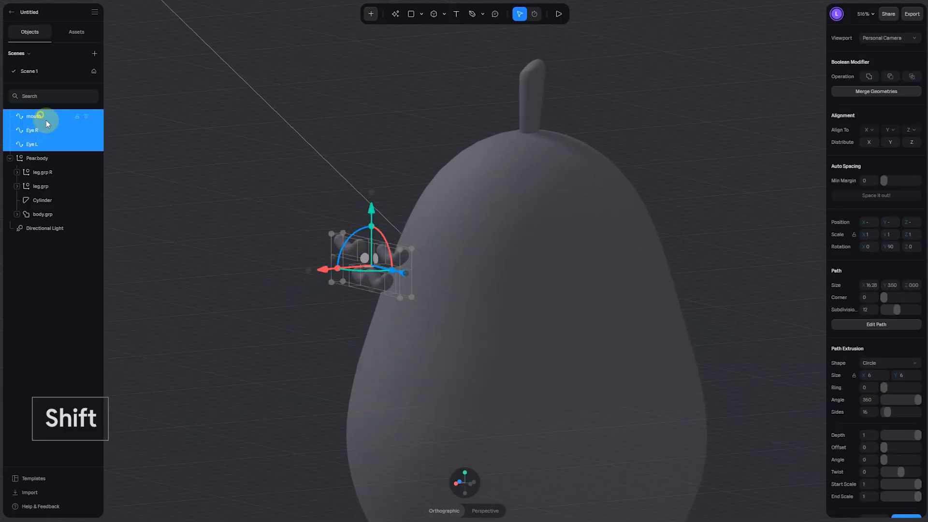
{"action": "left_click_drag", "start_coordinate": [332, 270], "coordinate": [373, 268]}
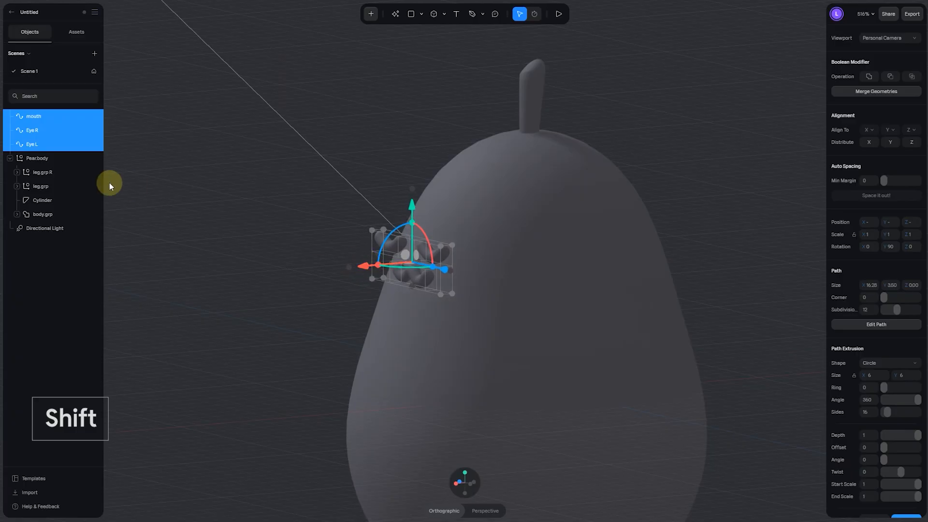
Group the mouth and both eyes, name the group face.grp, and collapse it and Pear.body in the object list
{"action": "key", "text": "ctrl+g"}
{"action": "double_click", "coordinate": [36, 115]}
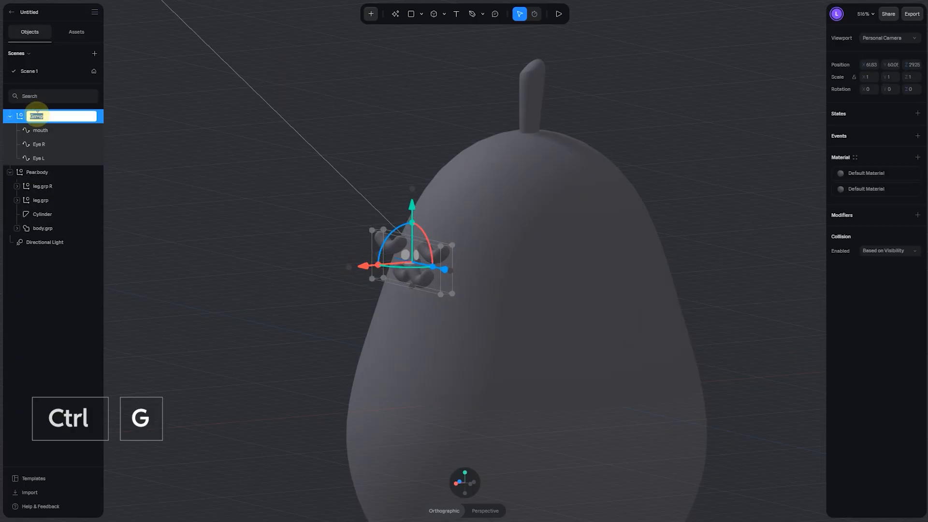
{"action": "type", "text": "face.grp"}
{"action": "key", "text": "Return"}
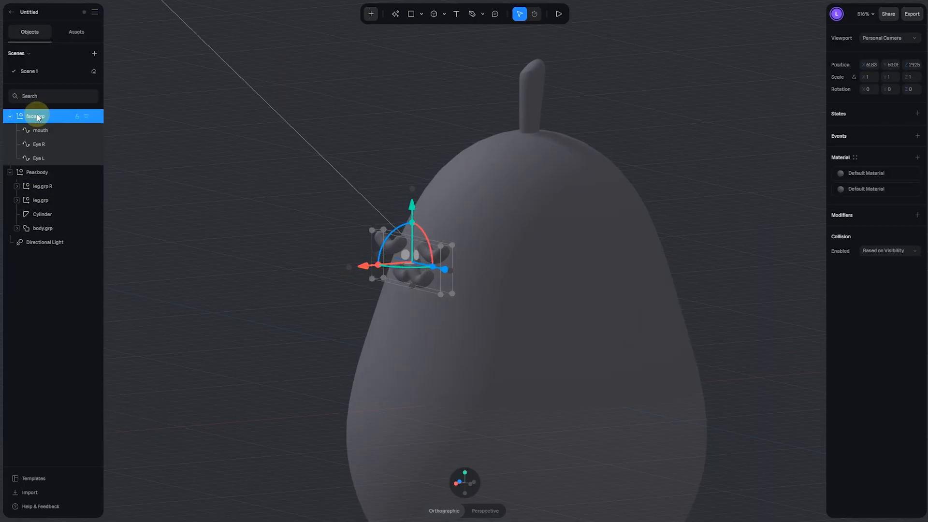
{"action": "left_click", "coordinate": [10, 117]}
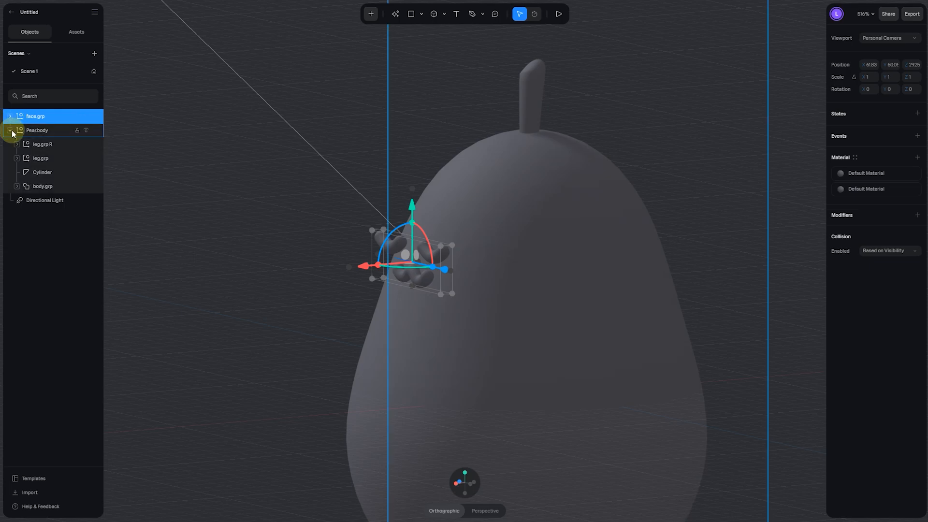
{"action": "left_click", "coordinate": [10, 130]}
{"action": "left_click", "coordinate": [686, 232]}
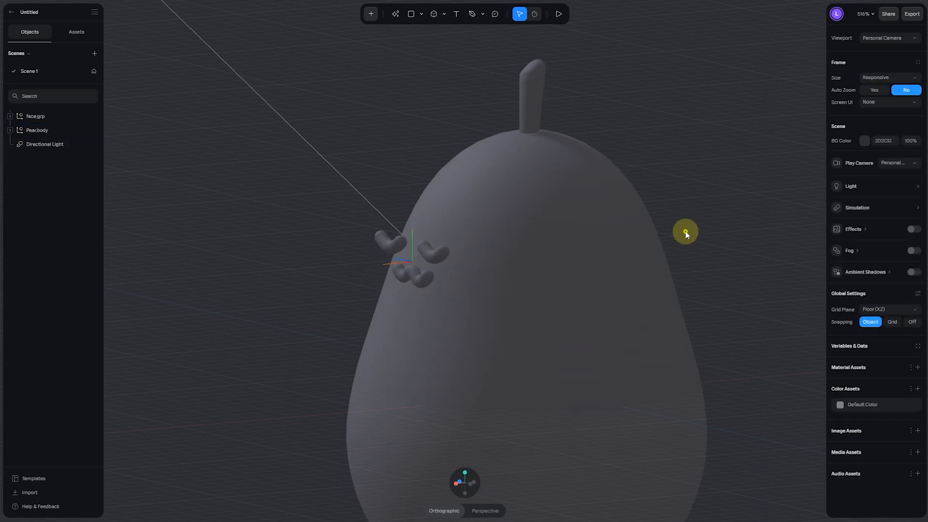
Group face.grp and Pear.body together and name the new group Pear.parent
{"action": "left_click", "coordinate": [457, 484]}
{"action": "left_click", "coordinate": [494, 221]}
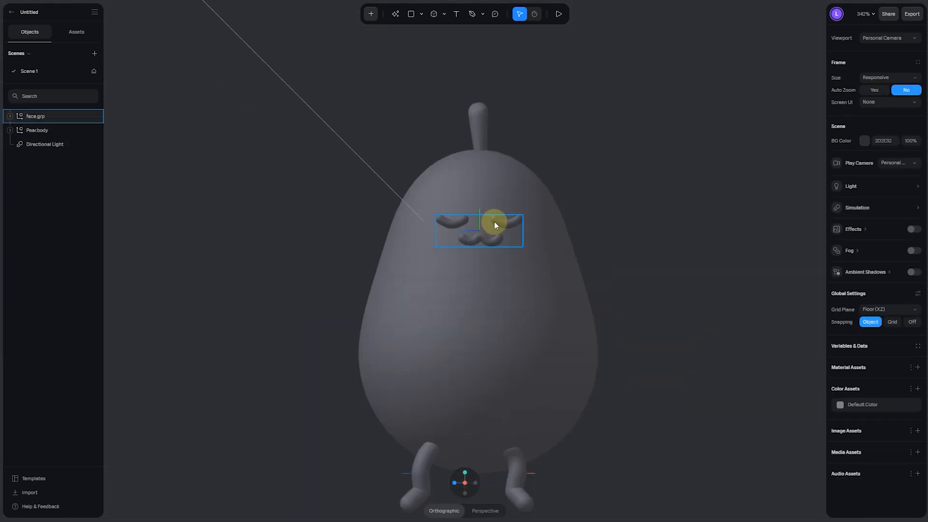
{"action": "left_click", "coordinate": [10, 116]}
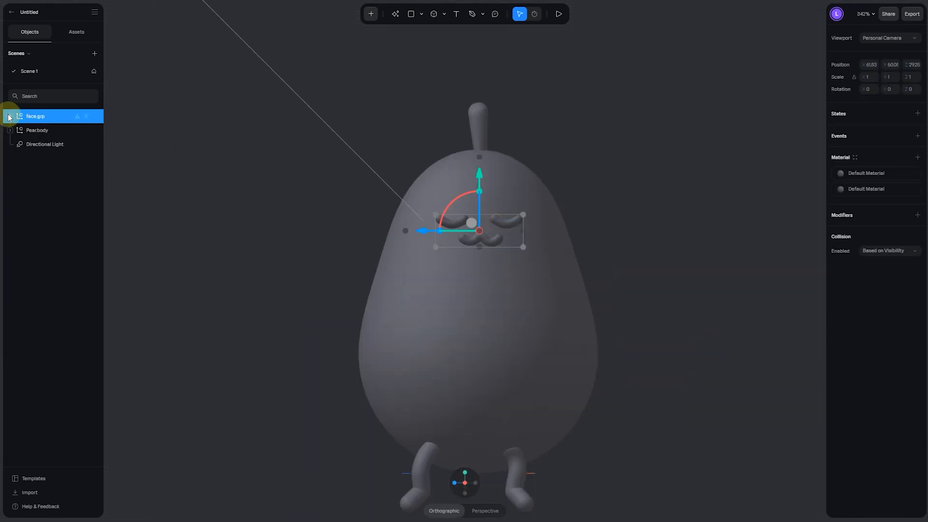
{"action": "left_click", "coordinate": [56, 129], "text": "shift"}
{"action": "left_click", "coordinate": [51, 119], "text": "shift"}
{"action": "key", "text": "ctrl+g"}
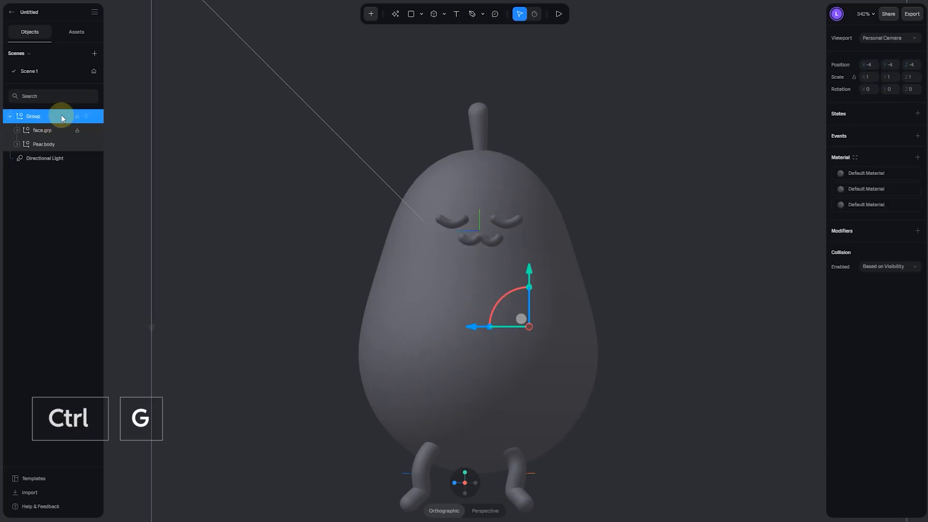
{"action": "double_click", "coordinate": [47, 117]}
{"action": "type", "text": "P"}
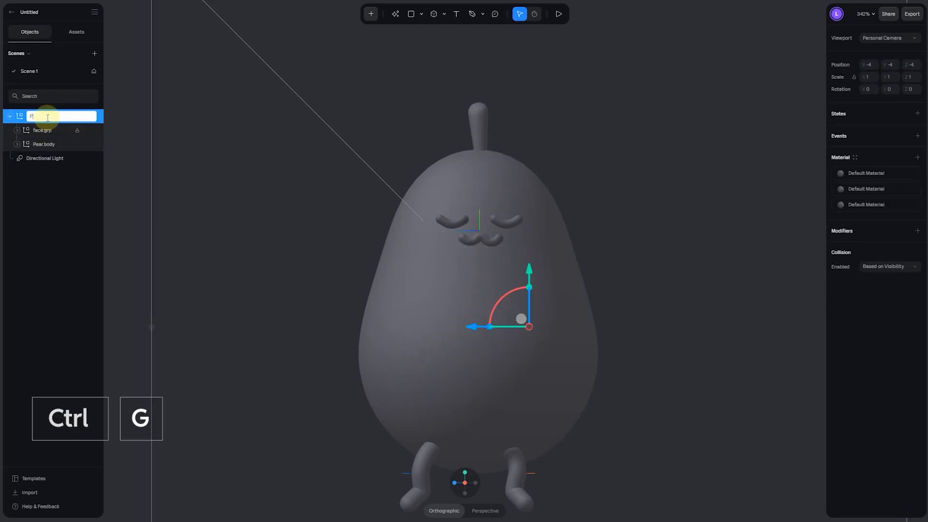
{"action": "type", "text": "ear"}
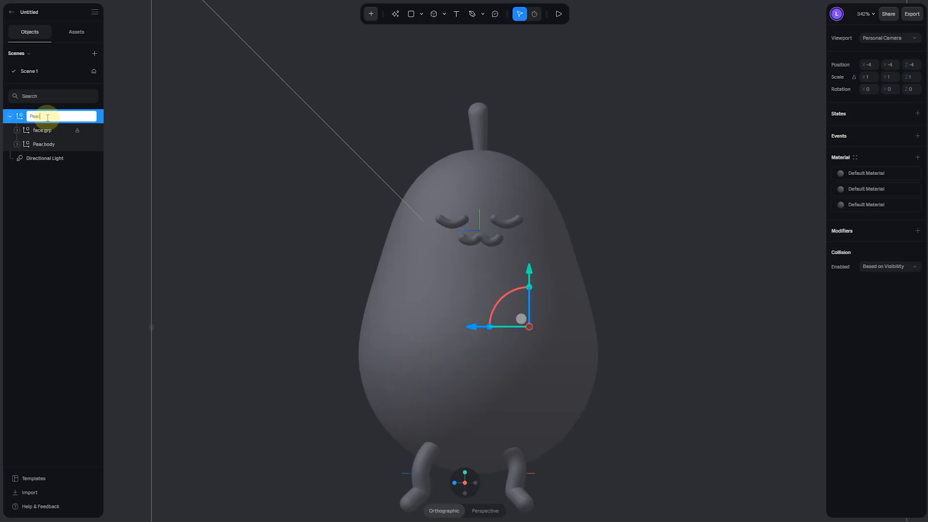
{"action": "type", "text": ".parent"}
{"action": "key", "text": "Return"}
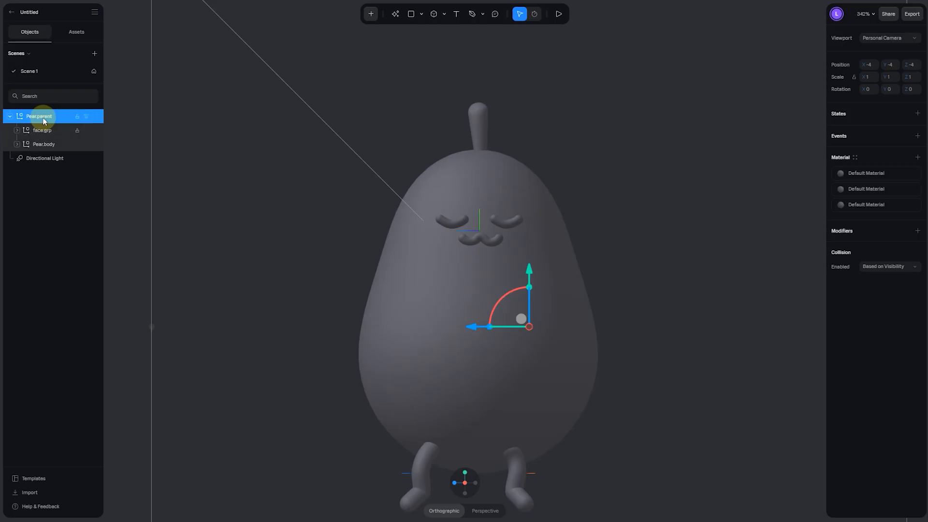
Collapse the Pear.parent group and lock it
{"action": "left_click", "coordinate": [10, 116]}
{"action": "left_click", "coordinate": [191, 121]}
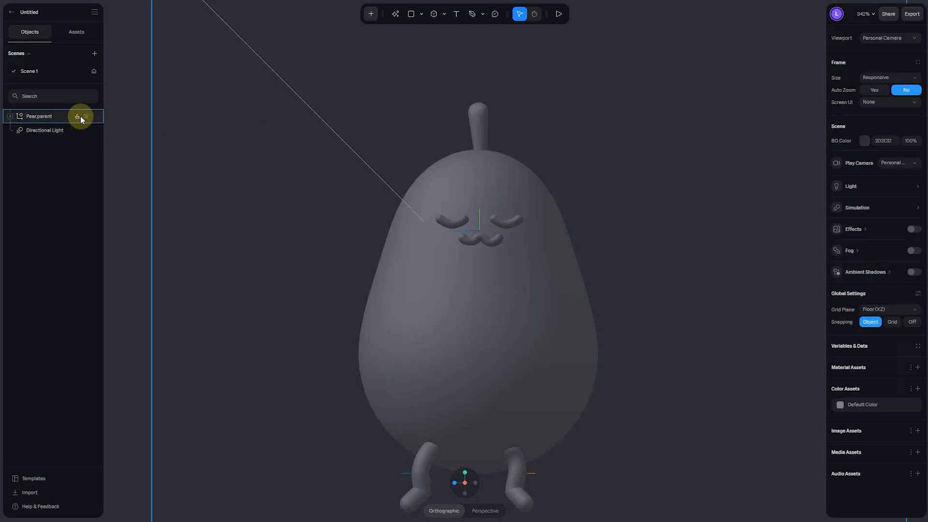
{"action": "left_click", "coordinate": [77, 116]}
Draw a sphere about 301 in size around the pear character in the front view
{"action": "scroll", "coordinate": [224, 161], "scroll_direction": "down", "scroll_amount": 5}
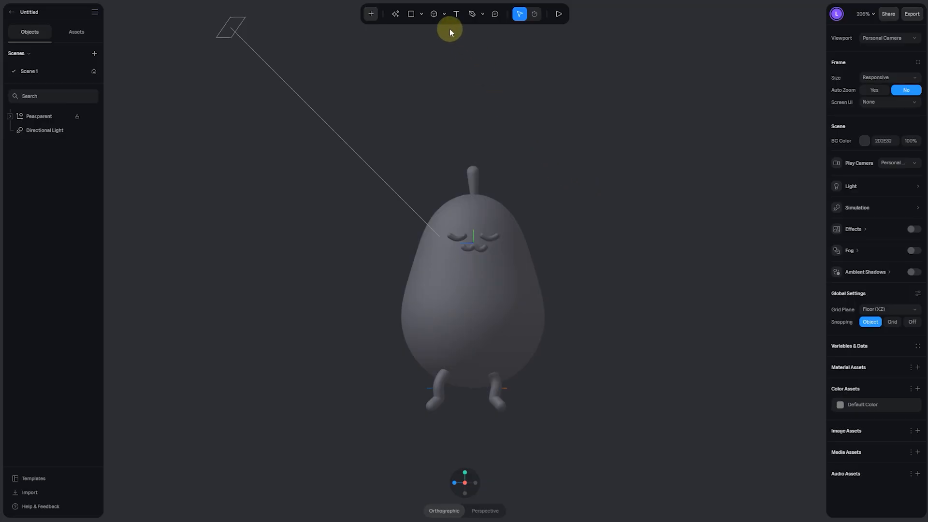
{"action": "left_click", "coordinate": [445, 15]}
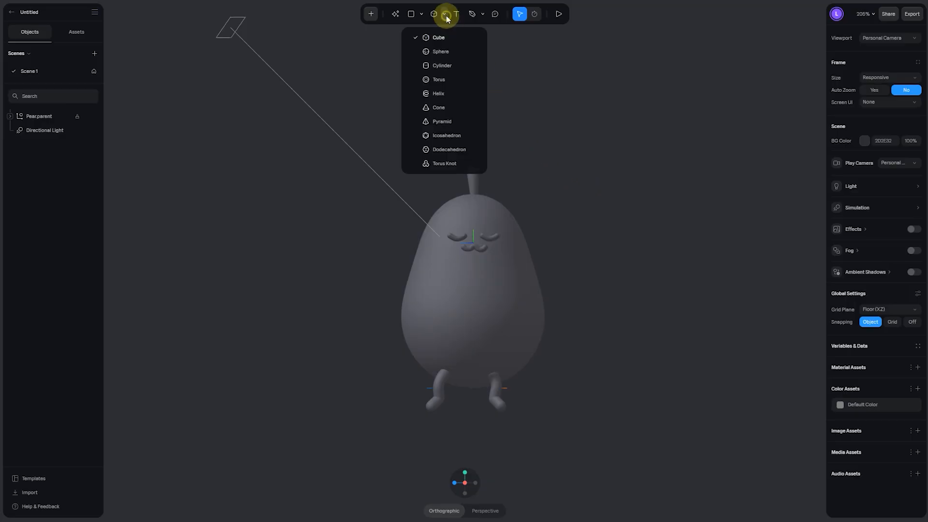
{"action": "left_click", "coordinate": [449, 51]}
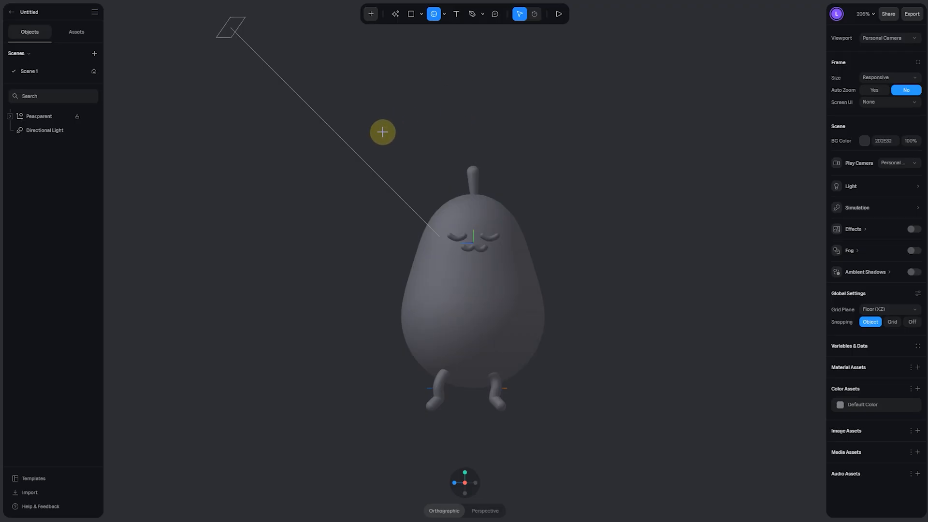
{"action": "left_click", "coordinate": [335, 137]}
{"action": "left_click_drag", "start_coordinate": [429, 215], "coordinate": [604, 410]}
Move the sphere vertically and in depth so that it encloses the pear character
{"action": "left_click_drag", "start_coordinate": [468, 225], "coordinate": [468, 237]}
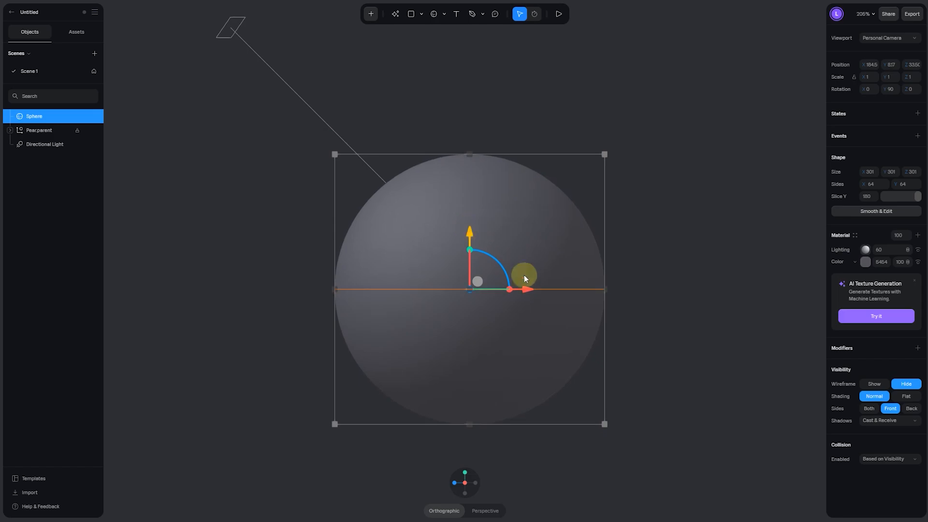
{"action": "left_click_drag", "start_coordinate": [525, 288], "coordinate": [525, 289]}
{"action": "scroll", "coordinate": [507, 235], "scroll_direction": "down", "scroll_amount": 4}
{"action": "left_click_drag", "start_coordinate": [505, 252], "coordinate": [409, 326], "text": "alt"}
{"action": "left_click_drag", "start_coordinate": [323, 300], "coordinate": [427, 293]}
{"action": "left_click", "coordinate": [455, 484]}
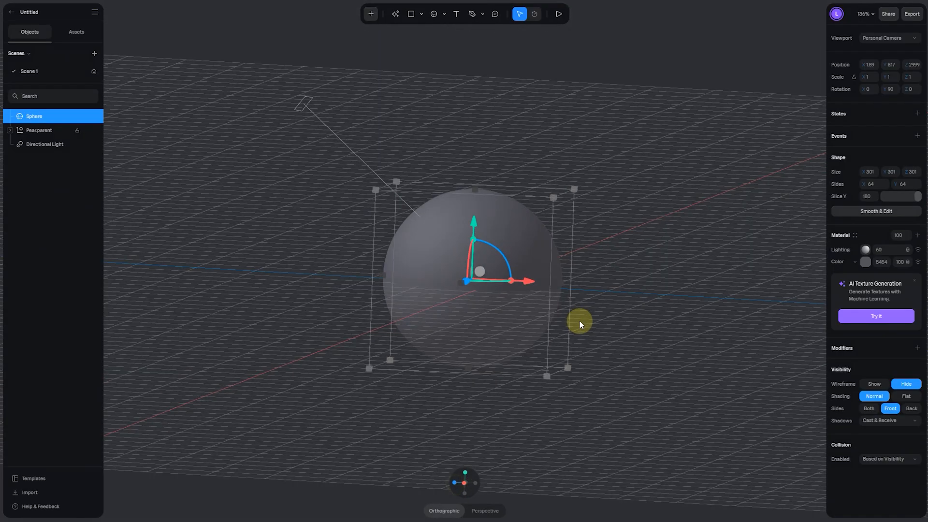
{"action": "left_click", "coordinate": [477, 451]}
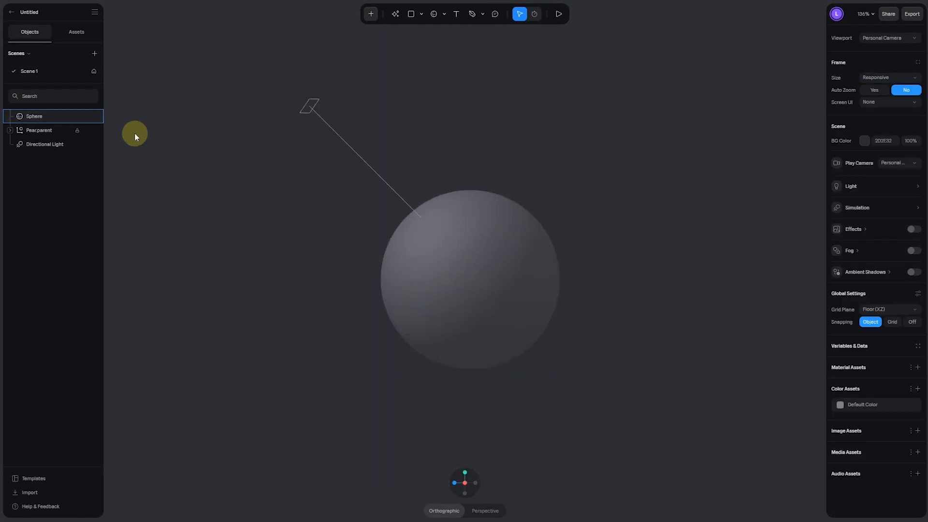
Enlarge the sphere to about 341, lower it slightly, and hide and show it to check the pear inside
{"action": "left_click", "coordinate": [57, 116]}
{"action": "left_click_drag", "start_coordinate": [391, 188], "coordinate": [357, 166]}
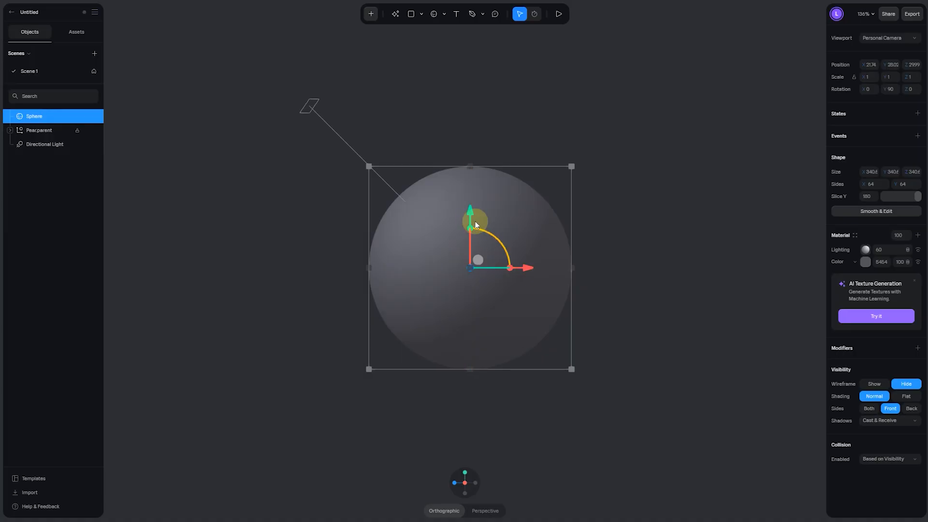
{"action": "left_click_drag", "start_coordinate": [469, 213], "coordinate": [467, 227]}
{"action": "left_click", "coordinate": [87, 117]}
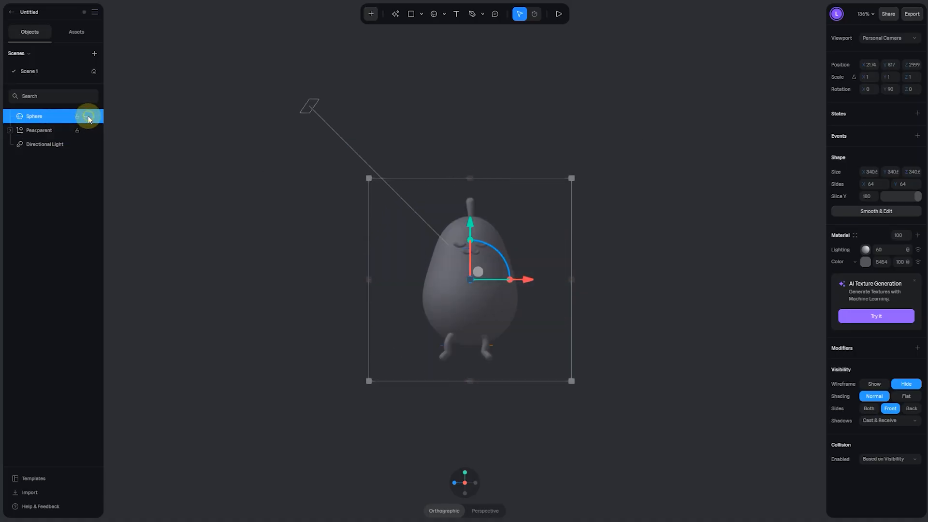
{"action": "left_click", "coordinate": [87, 117]}
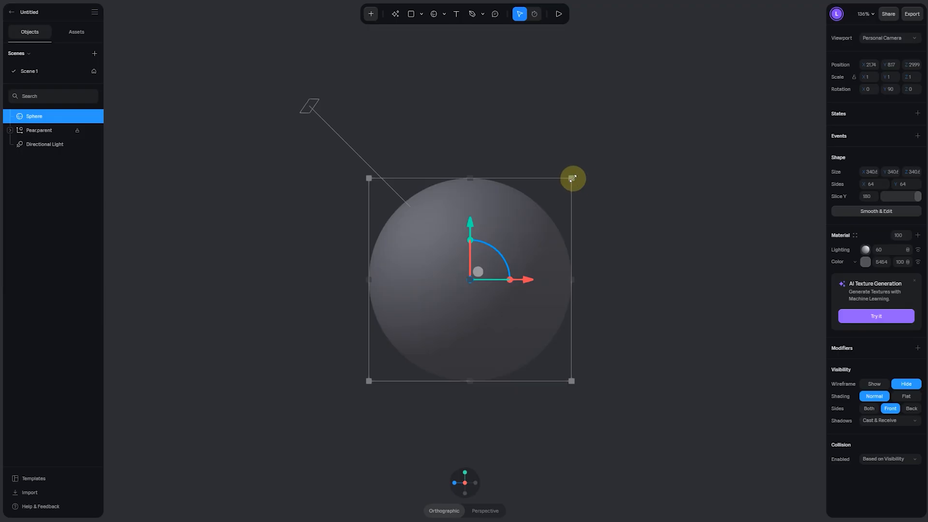
Enlarge the sphere to about 405 and recentre it horizontally and vertically around the pear
{"action": "left_click_drag", "start_coordinate": [572, 178], "coordinate": [609, 141]}
{"action": "left_click_drag", "start_coordinate": [546, 260], "coordinate": [528, 260]}
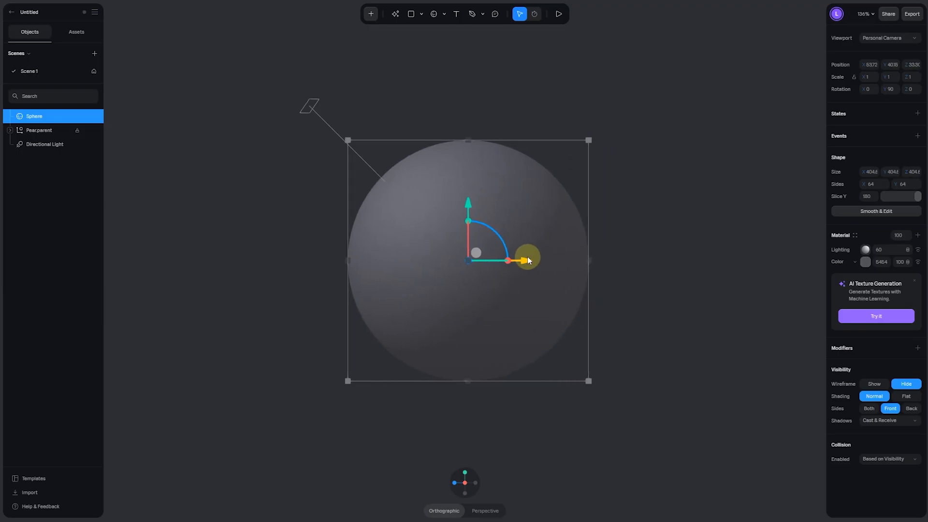
{"action": "mouse_move", "coordinate": [467, 205]}
{"action": "left_mouse_down"}
{"action": "mouse_move", "coordinate": [467, 212]}
{"action": "mouse_move", "coordinate": [469, 194]}
{"action": "left_mouse_up"}
{"action": "middle_click_drag", "start_coordinate": [526, 225], "coordinate": [451, 234]}
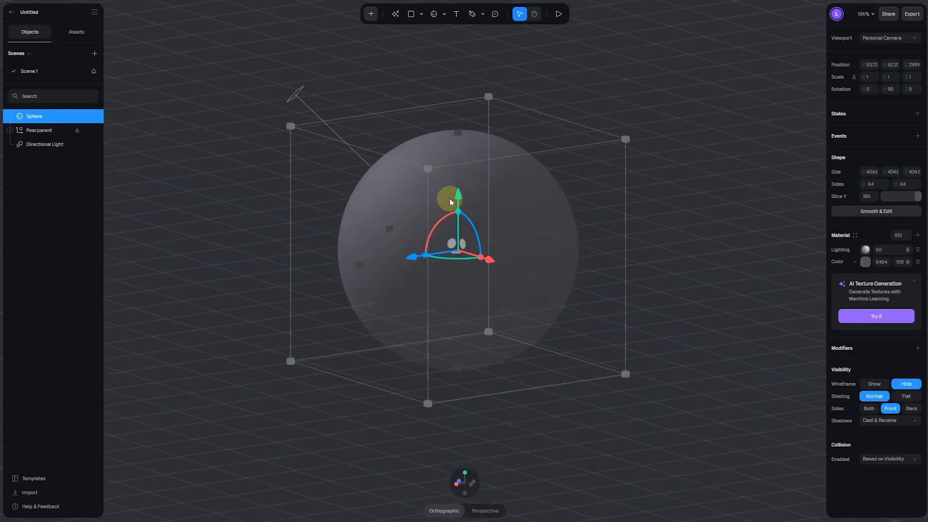
{"action": "left_click_drag", "start_coordinate": [458, 197], "coordinate": [458, 209]}
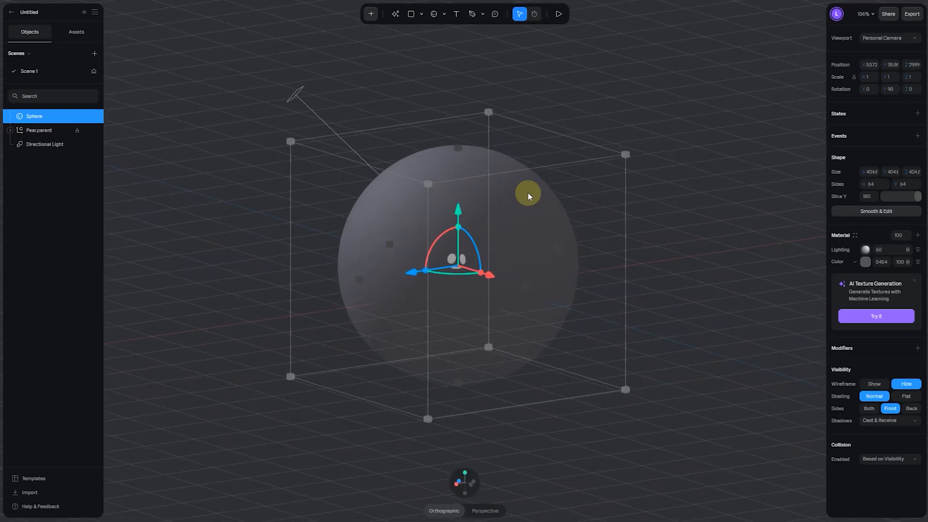
Give the sphere an exact size of 410 and deselect it
{"action": "left_click", "coordinate": [872, 172]}
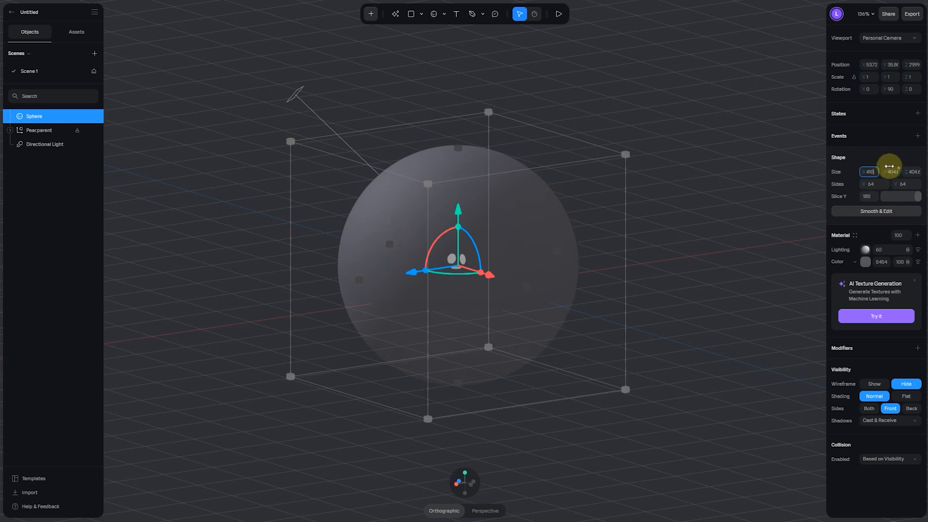
{"action": "left_click", "coordinate": [894, 173]}
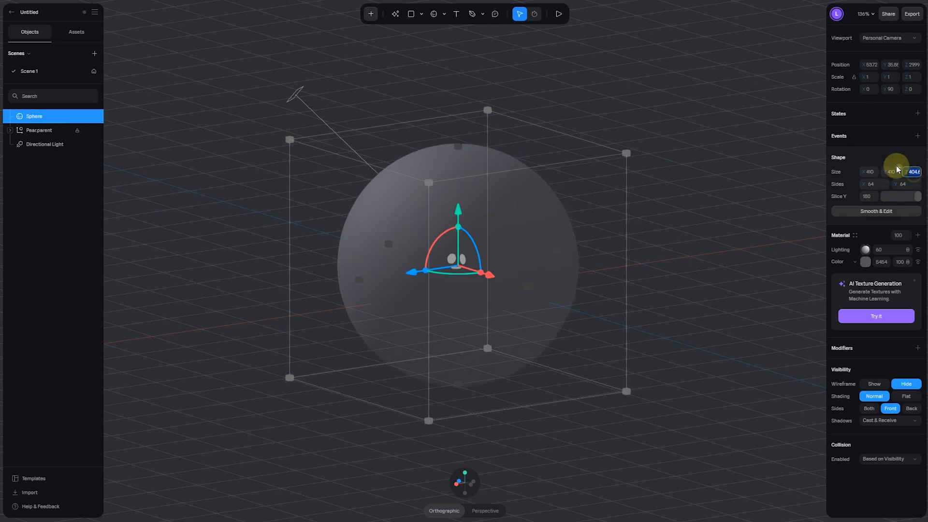
{"action": "left_click", "coordinate": [627, 177]}
{"action": "left_click", "coordinate": [454, 491]}
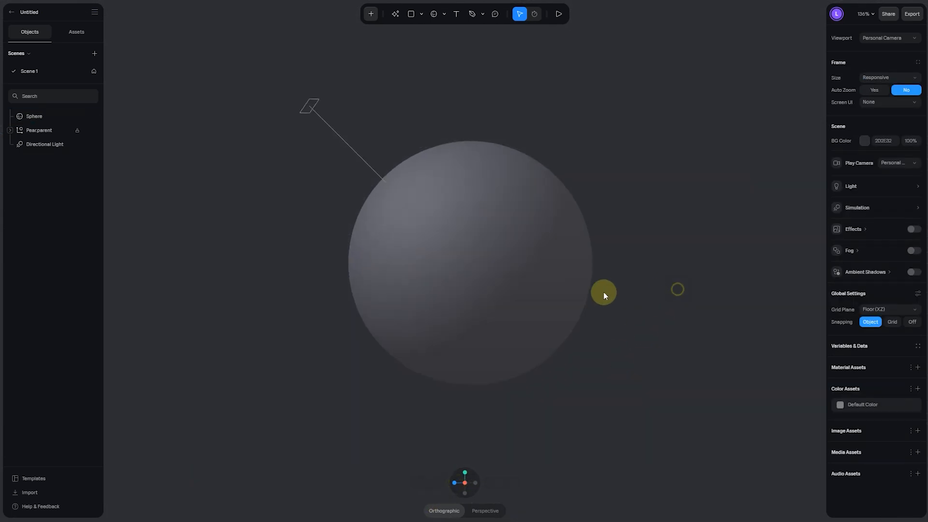
Rename the large sphere around the pear as ball
{"action": "left_click", "coordinate": [20, 133]}
{"action": "left_click", "coordinate": [20, 133]}
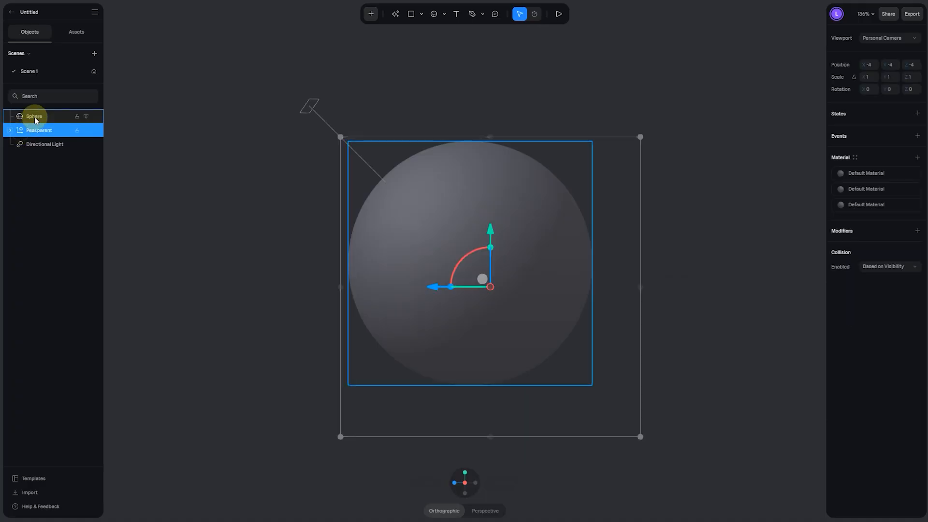
{"action": "left_click", "coordinate": [39, 117]}
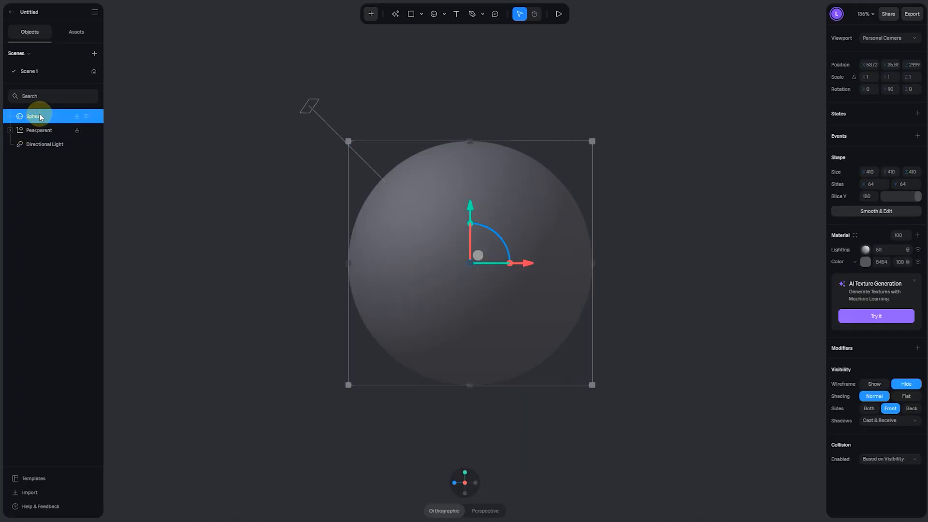
{"action": "mouse_move", "coordinate": [525, 258]}
{"action": "left_mouse_down"}
{"action": "mouse_move", "coordinate": [535, 260]}
{"action": "mouse_move", "coordinate": [525, 260]}
{"action": "left_mouse_up"}
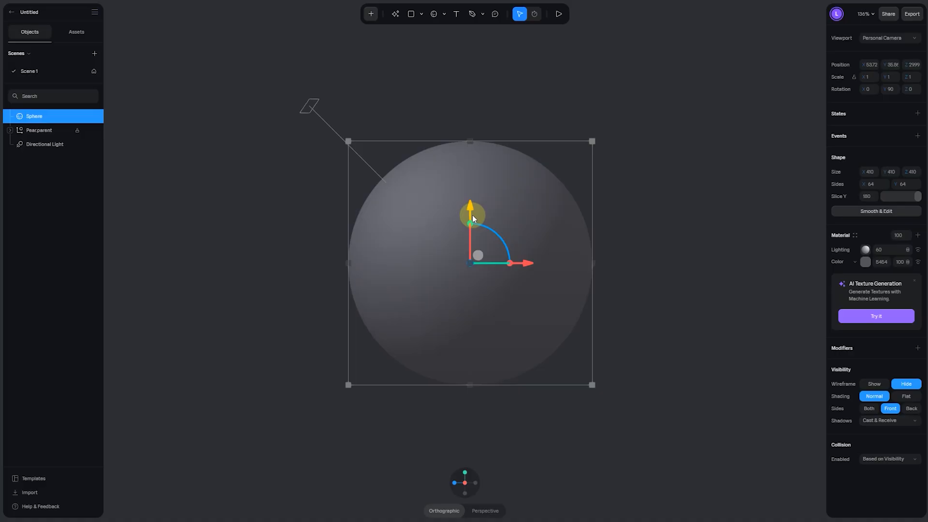
{"action": "right_click_drag", "start_coordinate": [541, 228], "coordinate": [510, 237]}
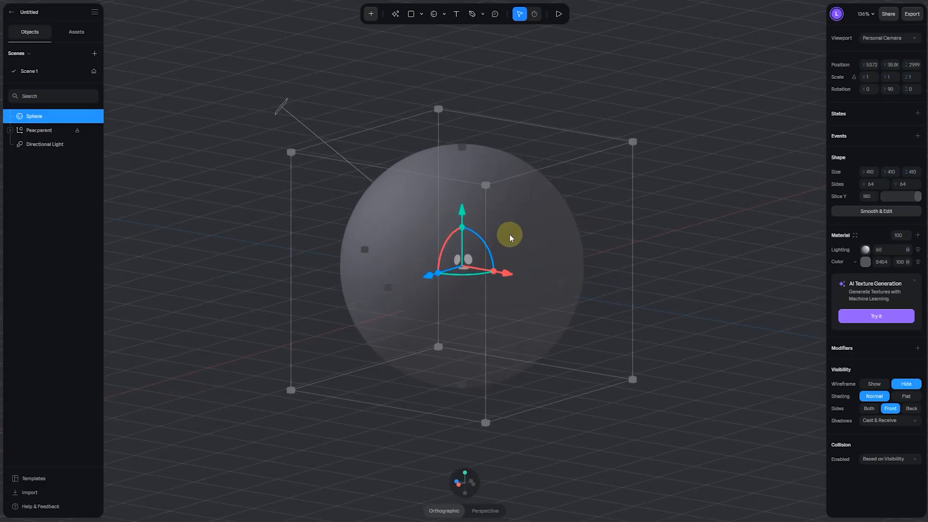
{"action": "left_click", "coordinate": [457, 482]}
{"action": "double_click", "coordinate": [41, 116]}
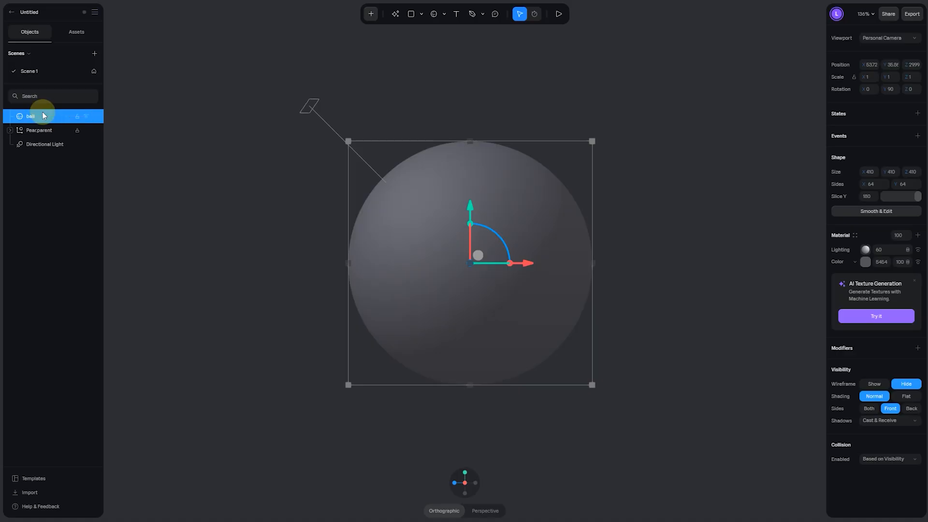
Duplicate the ball in place and rename the copy as mask
{"action": "key", "text": "ctrl+d"}
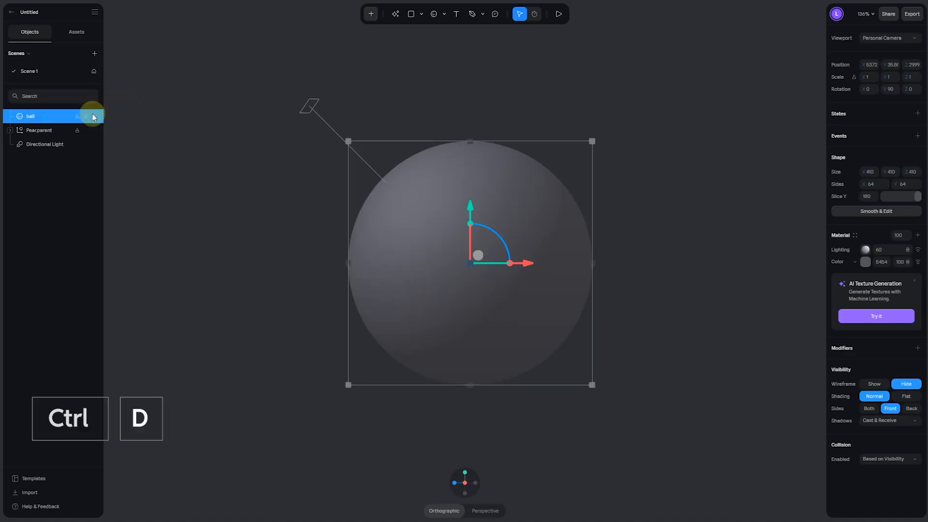
{"action": "key", "text": "ctrl+d"}
{"action": "double_click", "coordinate": [46, 116]}
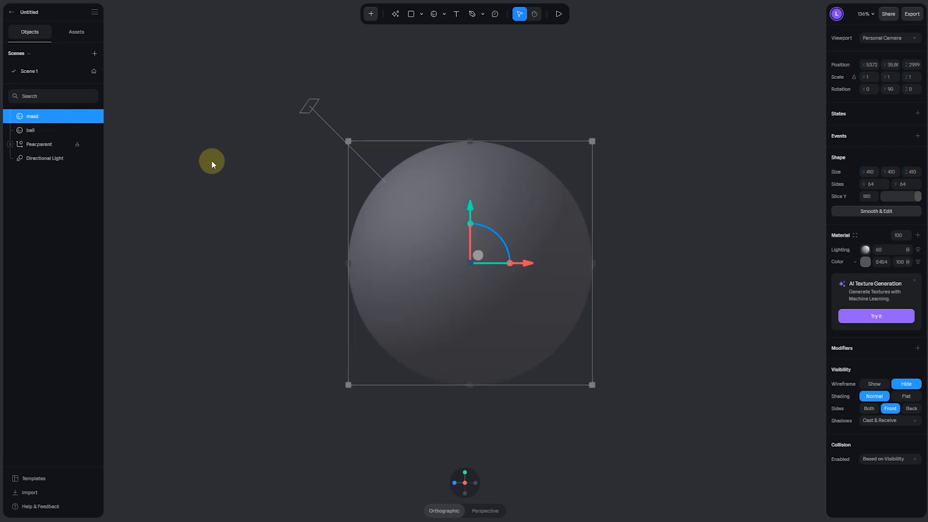
Move the mask forward along X to about 276 and scale it uniformly to 0.80
{"action": "scroll", "coordinate": [240, 240], "scroll_direction": "down", "scroll_amount": 3}
{"action": "middle_click_drag", "start_coordinate": [240, 239], "coordinate": [191, 268]}
{"action": "left_click_drag", "start_coordinate": [407, 274], "coordinate": [340, 282]}
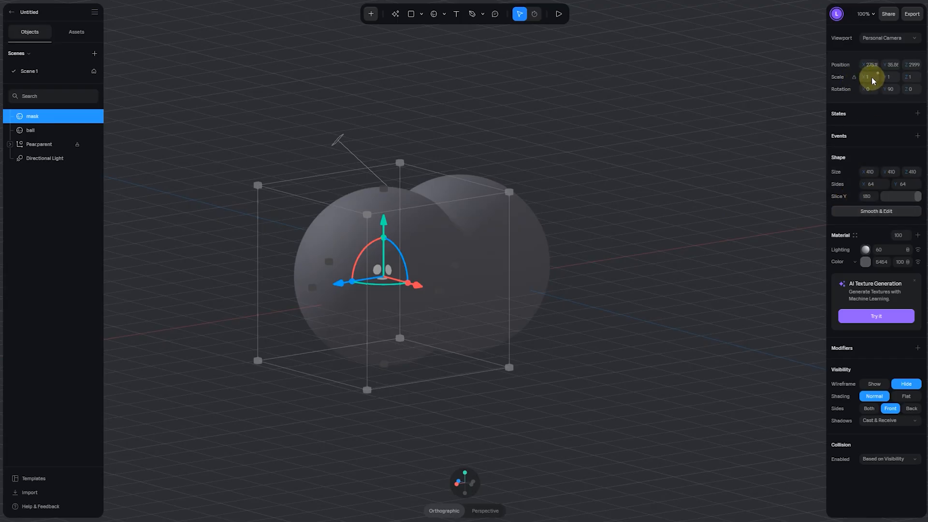
{"action": "left_click_drag", "start_coordinate": [866, 77], "coordinate": [857, 77]}
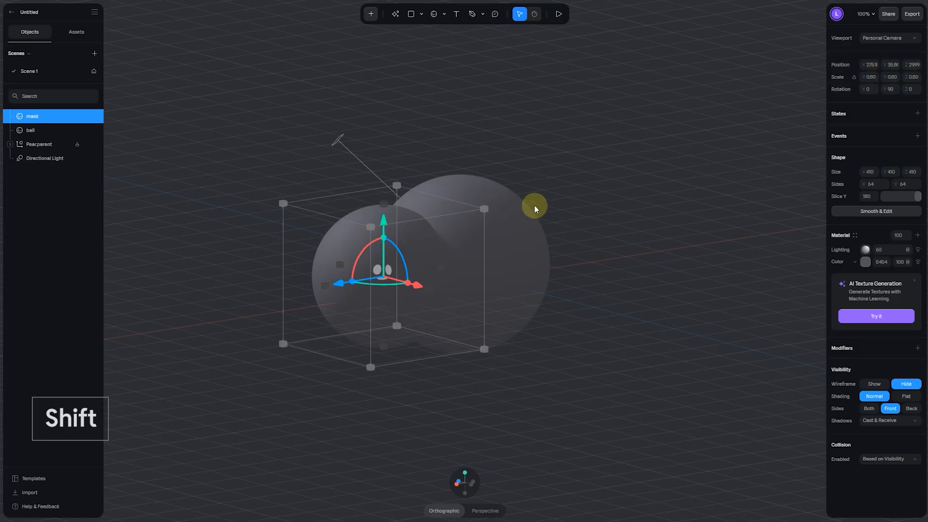
Subtract the mask from the ball with a Boolean operation to hollow out its front
{"action": "left_click", "coordinate": [524, 221]}
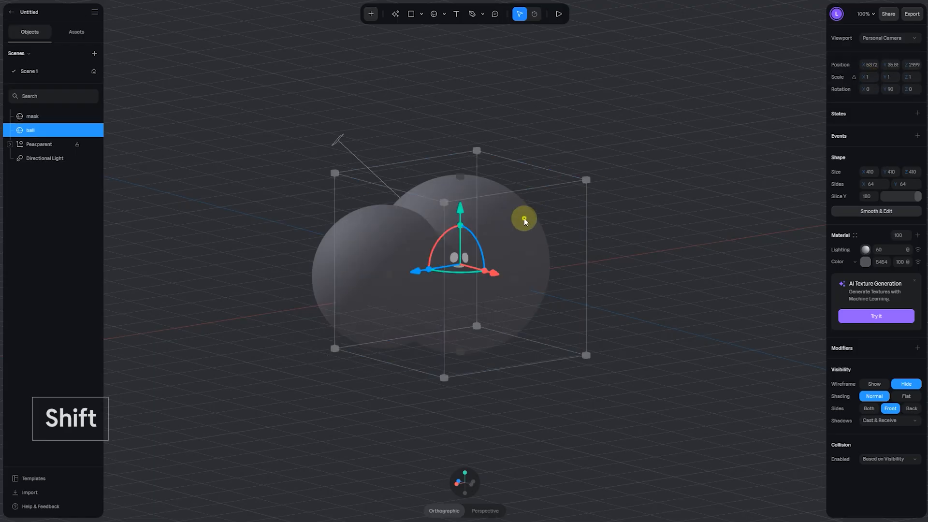
{"action": "left_click", "coordinate": [367, 240], "text": "shift"}
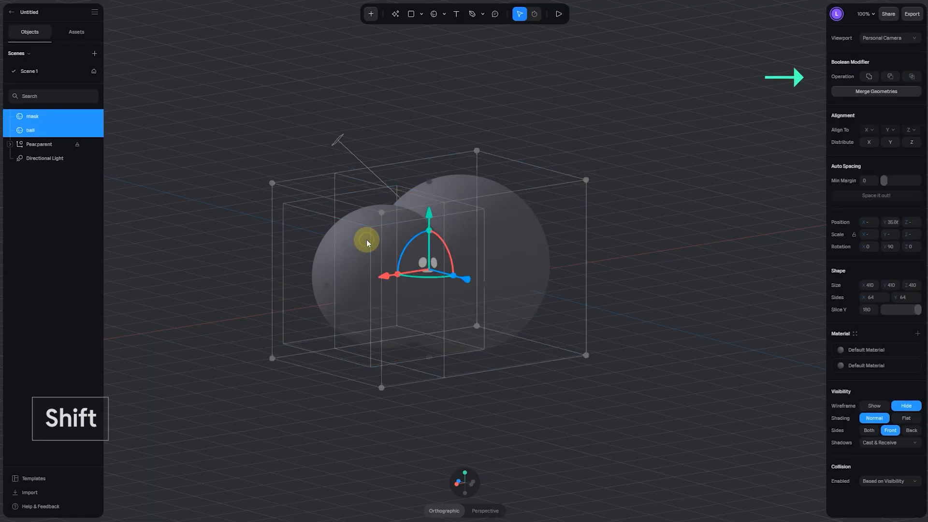
{"action": "left_click", "coordinate": [891, 79]}
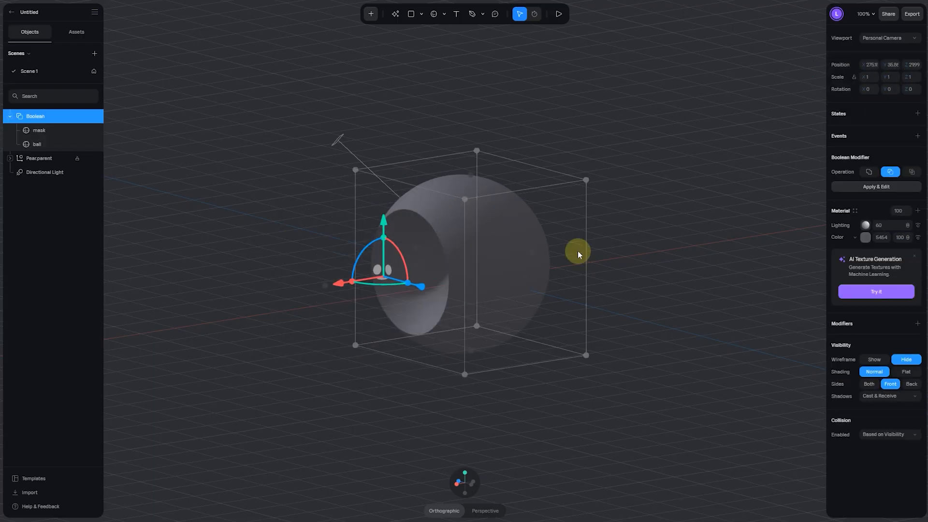
Centre-align the mask with the Boolean shape on the Y and Z axes
{"action": "middle_click_drag", "start_coordinate": [311, 348], "coordinate": [365, 339]}
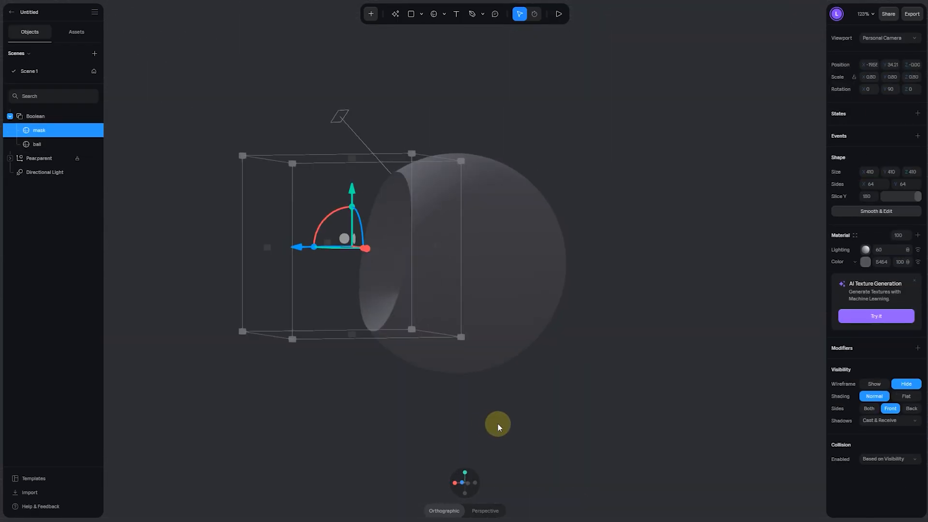
{"action": "middle_click_drag", "start_coordinate": [498, 425], "coordinate": [476, 439]}
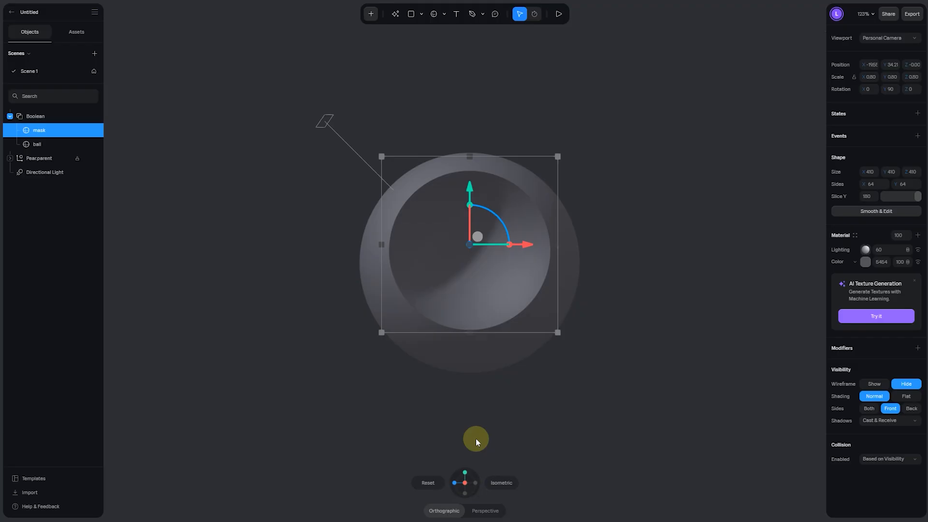
{"action": "left_click", "coordinate": [527, 330]}
{"action": "left_click", "coordinate": [869, 130]}
{"action": "left_click", "coordinate": [870, 163]}
{"action": "left_click", "coordinate": [889, 130]}
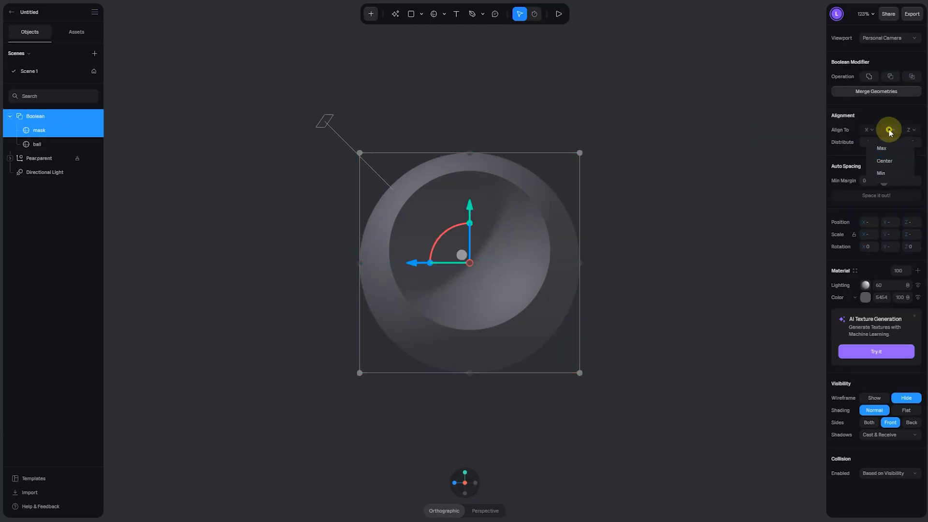
{"action": "left_click", "coordinate": [889, 162]}
{"action": "left_click", "coordinate": [890, 130]}
{"action": "left_click", "coordinate": [891, 158]}
{"action": "left_click", "coordinate": [910, 130]}
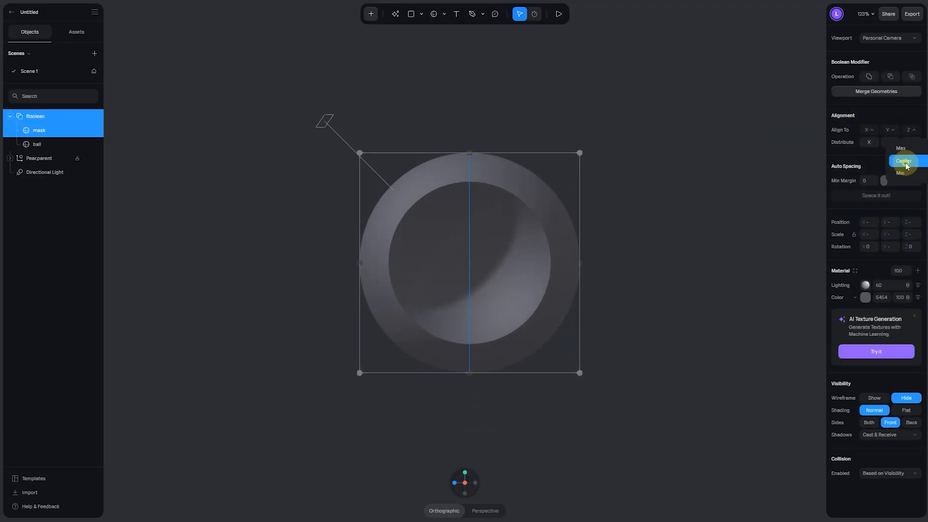
{"action": "left_click", "coordinate": [902, 159]}
Raise the mask slightly above the ball's centre and collapse the Boolean group
{"action": "left_click", "coordinate": [39, 130]}
{"action": "left_click_drag", "start_coordinate": [472, 203], "coordinate": [474, 194]}
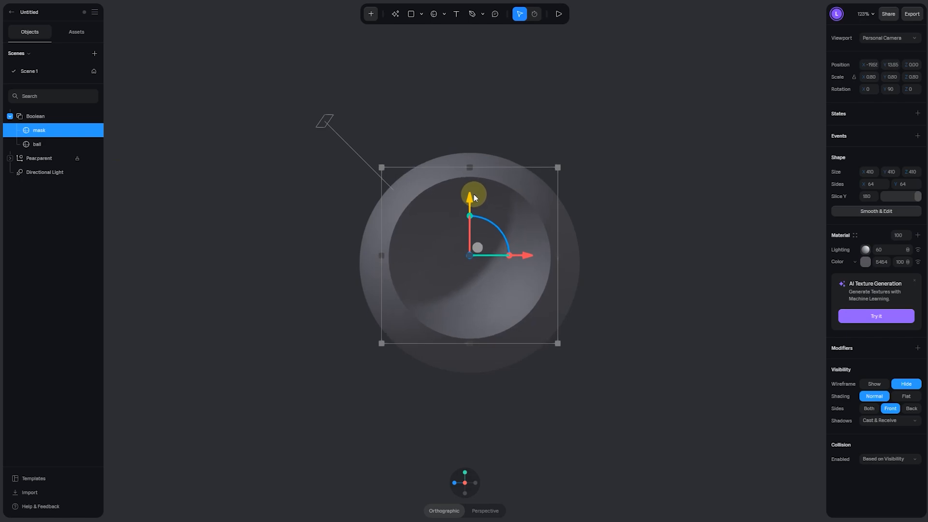
{"action": "left_click", "coordinate": [27, 163]}
{"action": "left_click", "coordinate": [10, 116]}
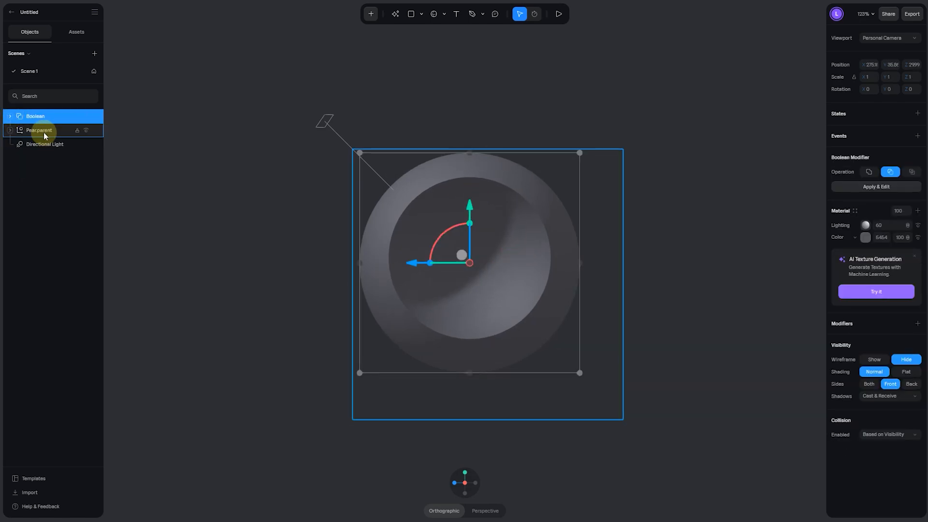
Place Pear.parent above the Boolean in the object list and move the pear forward to about 164 on X
{"action": "left_click_drag", "start_coordinate": [43, 131], "coordinate": [39, 112]}
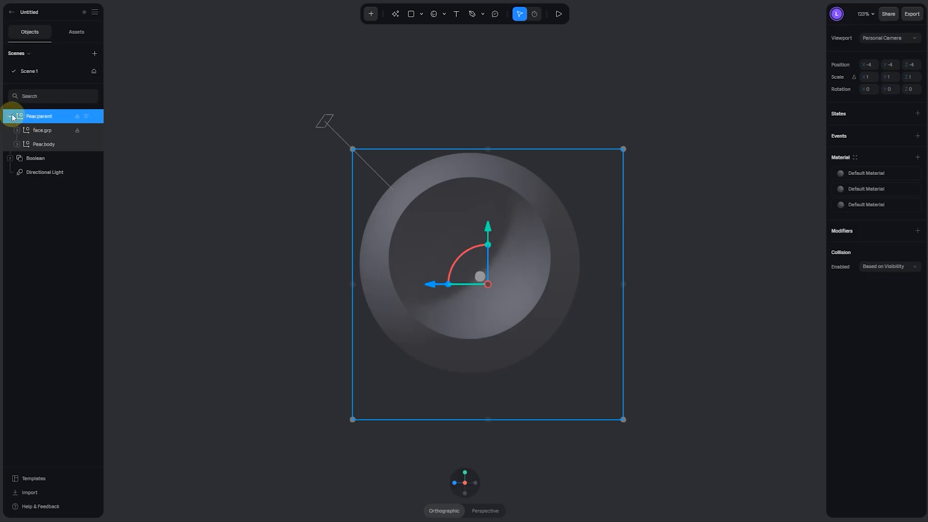
{"action": "left_click_drag", "start_coordinate": [356, 209], "coordinate": [339, 231], "text": "alt"}
{"action": "left_click_drag", "start_coordinate": [447, 291], "coordinate": [377, 293]}
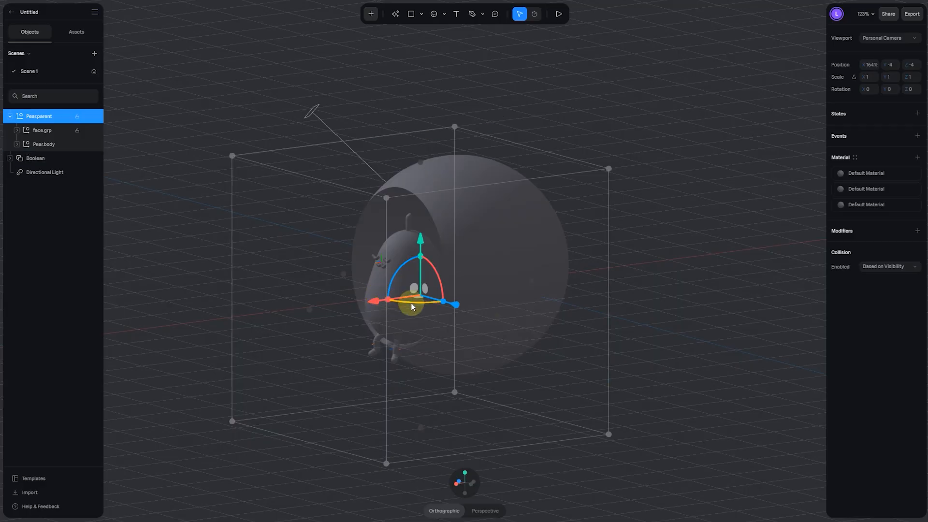
Lower the pear group to about -16 on Y so that it sits in the ball's opening
{"action": "scroll", "coordinate": [377, 421], "scroll_direction": "up", "scroll_amount": 4}
{"action": "scroll", "coordinate": [377, 421], "scroll_direction": "up", "scroll_amount": 6}
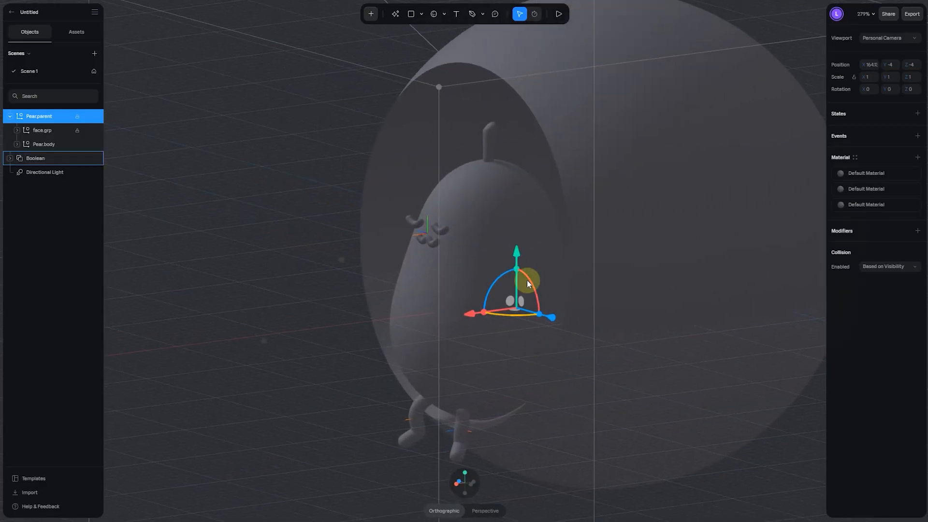
{"action": "left_click_drag", "start_coordinate": [517, 255], "coordinate": [514, 267]}
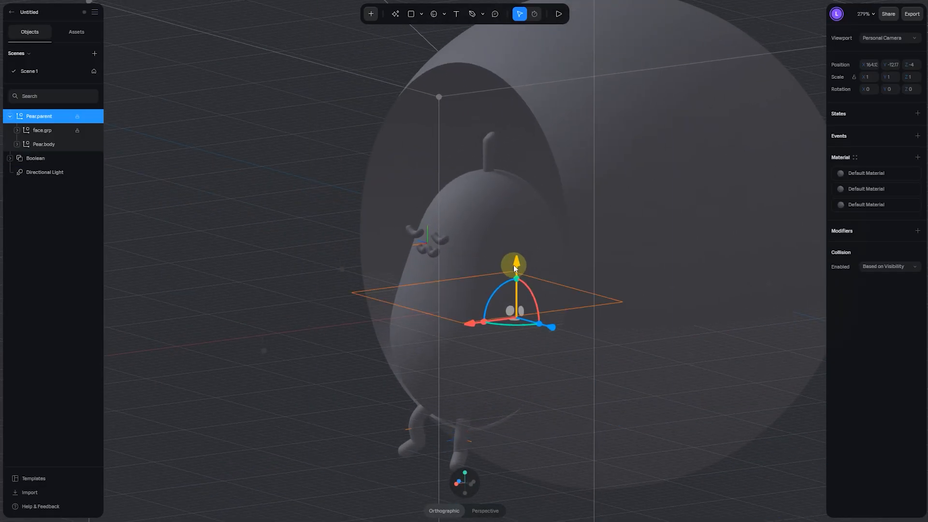
{"action": "left_click", "coordinate": [460, 482]}
{"action": "left_click_drag", "start_coordinate": [532, 291], "coordinate": [532, 292]}
{"action": "left_click_drag", "start_coordinate": [587, 236], "coordinate": [587, 240]}
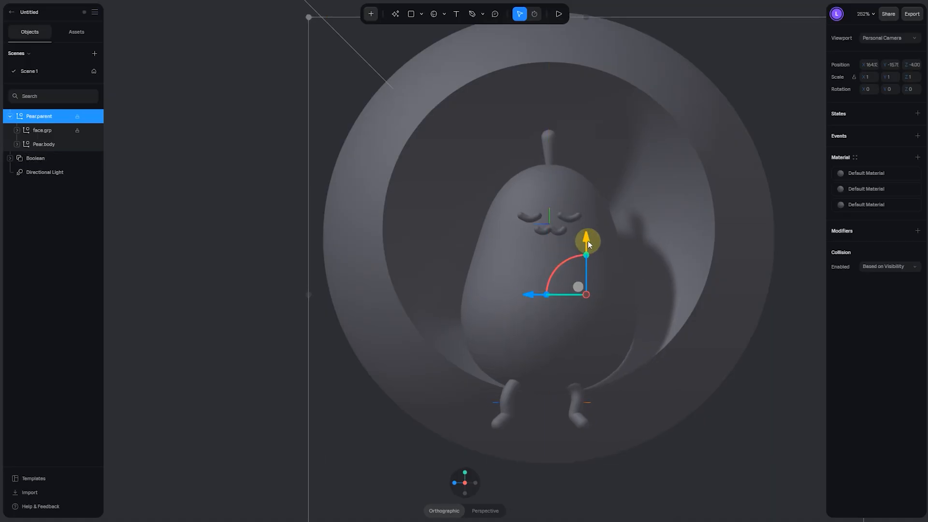
Tilt the pear group backward by setting its Z rotation to 12
{"action": "left_click_drag", "start_coordinate": [509, 334], "coordinate": [580, 331], "text": "alt"}
{"action": "left_click_drag", "start_coordinate": [566, 326], "coordinate": [570, 321]}
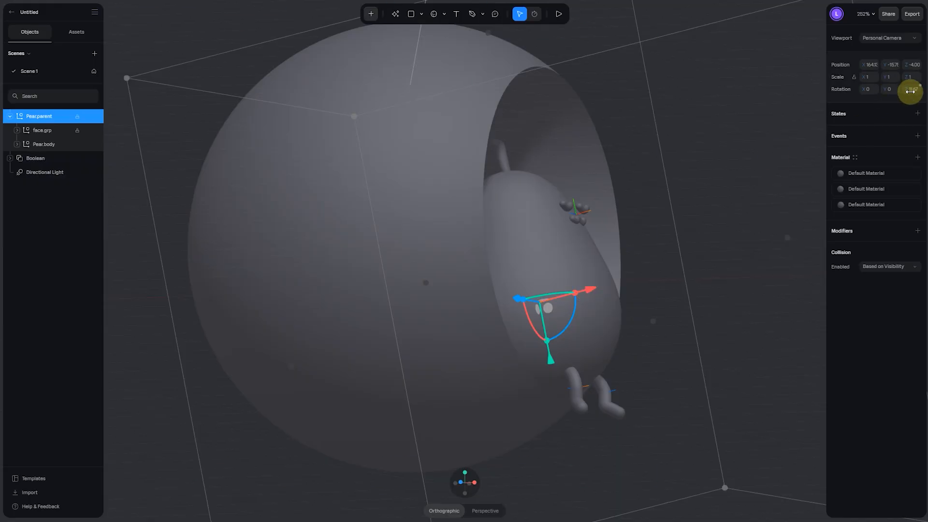
{"action": "type", "text": "12"}
{"action": "key", "text": "Return"}
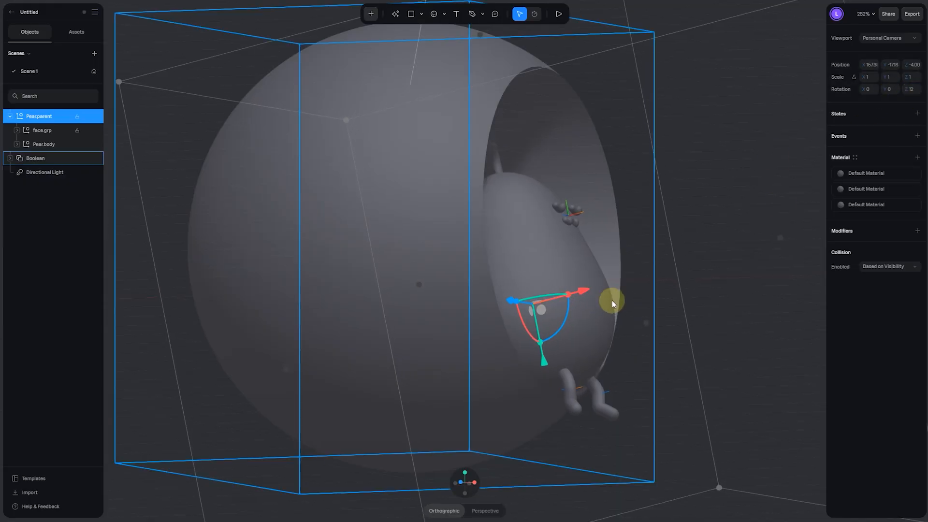
Shift the pear group to about 163 on X and -17 on Y, and reduce its Z rotation to 8.5
{"action": "left_click_drag", "start_coordinate": [591, 289], "coordinate": [536, 314], "text": "alt"}
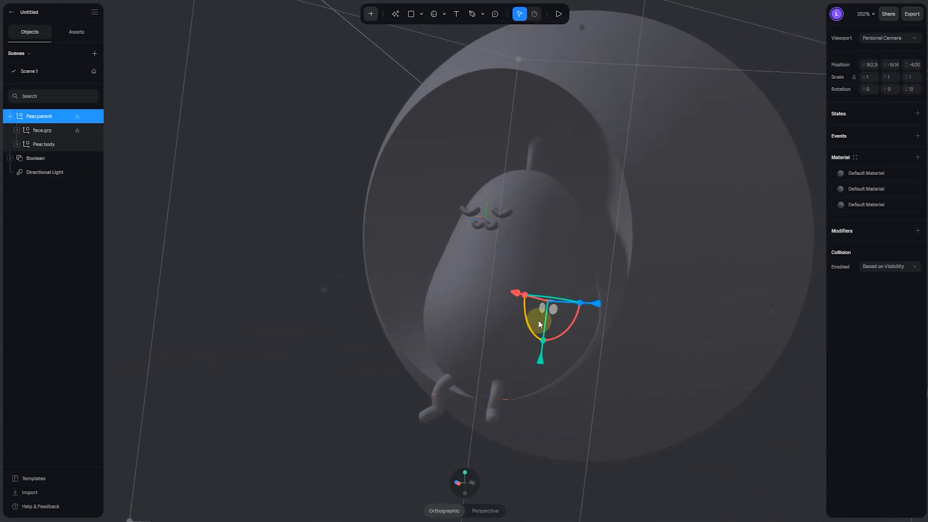
{"action": "left_click_drag", "start_coordinate": [539, 359], "coordinate": [611, 347]}
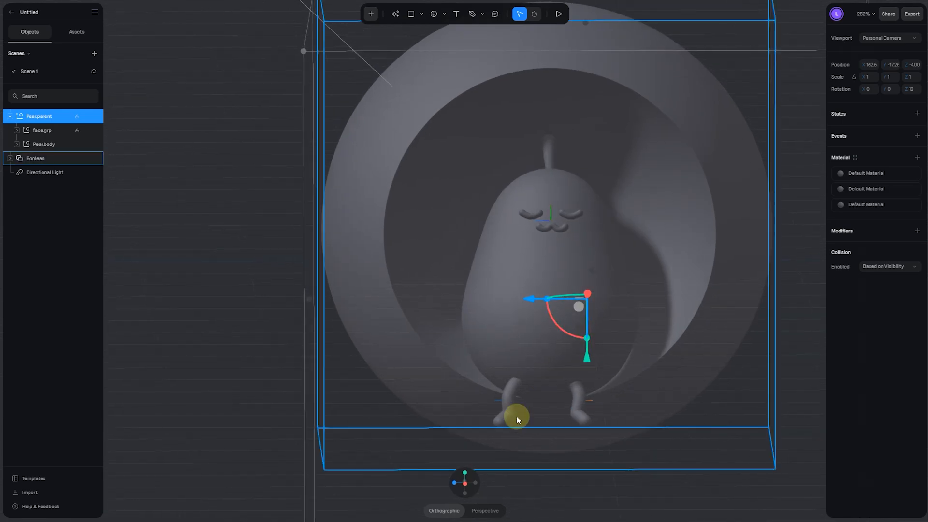
{"action": "left_click", "coordinate": [465, 483]}
{"action": "scroll", "coordinate": [695, 329], "scroll_direction": "down", "scroll_amount": 3}
{"action": "left_click_drag", "start_coordinate": [564, 305], "coordinate": [561, 310]}
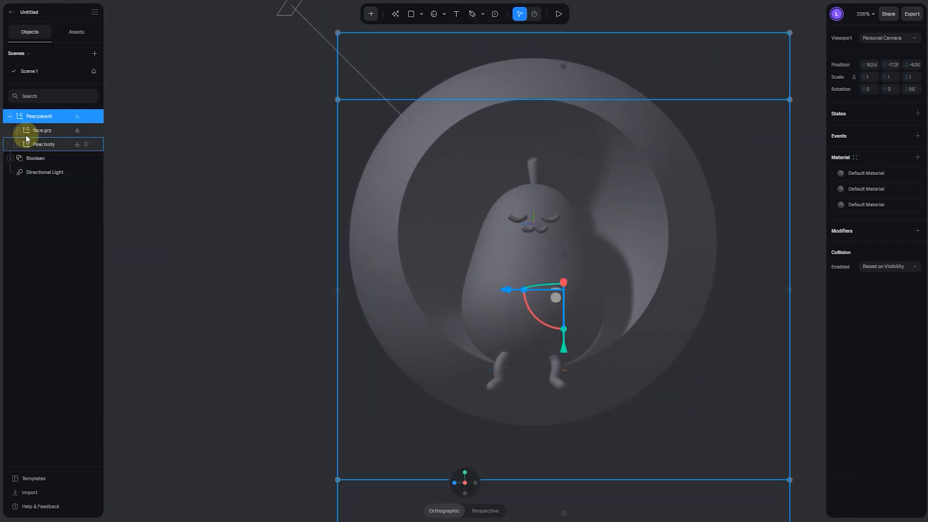
Collapse Pear.parent, rename the Boolean as ball.grp and expand it
{"action": "left_click", "coordinate": [12, 117]}
{"action": "left_click", "coordinate": [39, 131]}
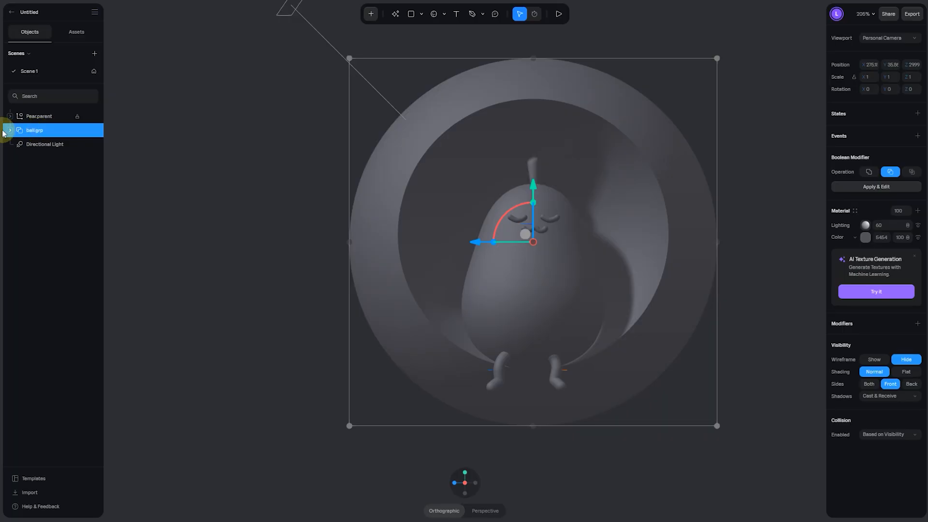
{"action": "left_click", "coordinate": [10, 130]}
Shrink the mask sphere to a size of about 342 and reposition it in the ball
{"action": "left_click", "coordinate": [53, 149]}
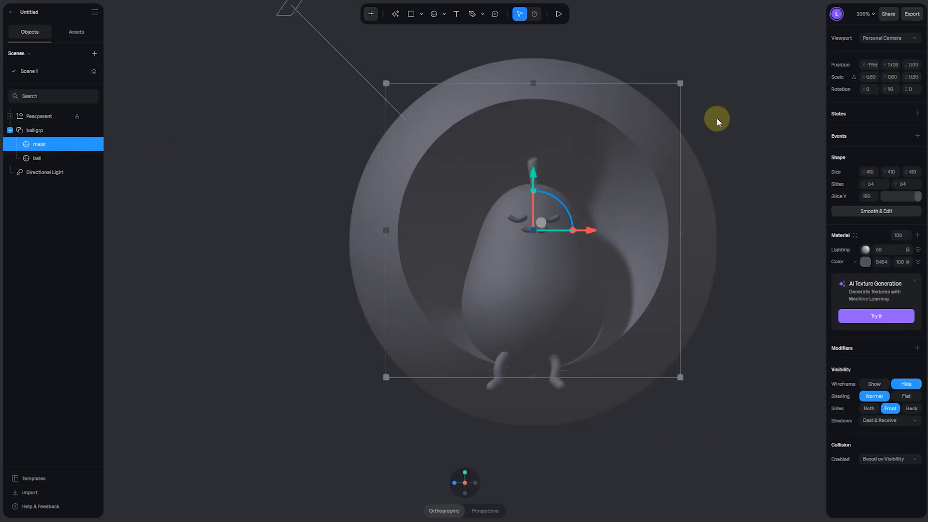
{"action": "left_click", "coordinate": [385, 83]}
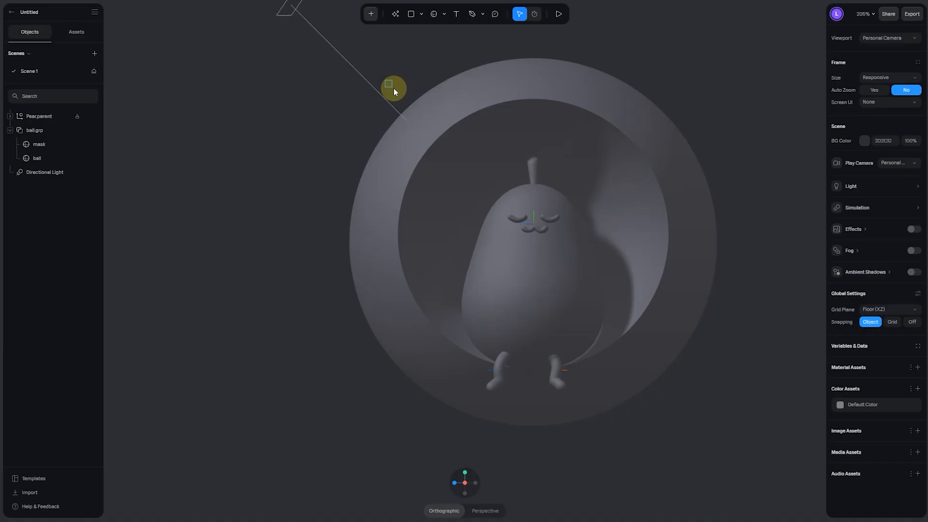
{"action": "left_click", "coordinate": [27, 146]}
{"action": "left_click_drag", "start_coordinate": [386, 83], "coordinate": [411, 108]}
{"action": "left_click_drag", "start_coordinate": [606, 240], "coordinate": [592, 240]}
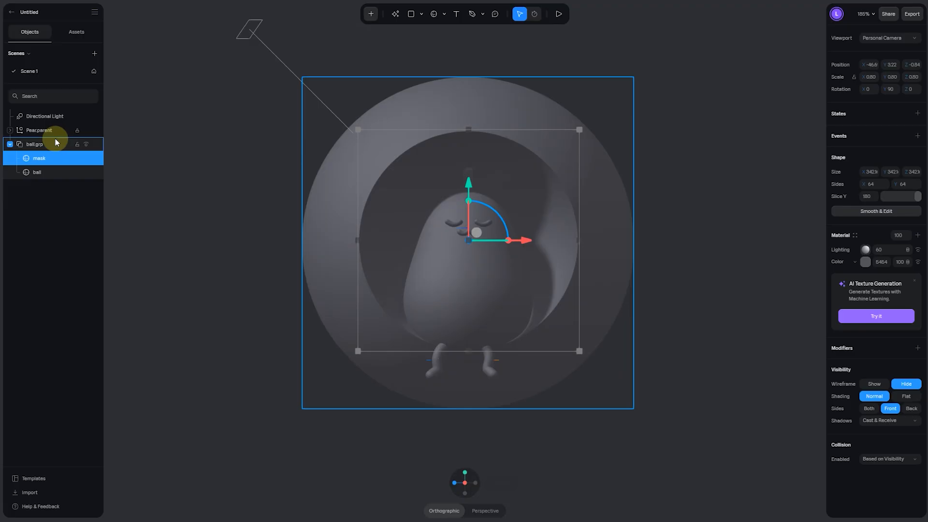
Collapse ball.grp, select Pear.parent and examine how the pear sits in the ball's opening
{"action": "left_click", "coordinate": [10, 144]}
{"action": "left_click", "coordinate": [33, 129]}
{"action": "scroll", "coordinate": [363, 369], "scroll_direction": "up", "scroll_amount": 2}
{"action": "scroll", "coordinate": [363, 364], "scroll_direction": "up", "scroll_amount": 2}
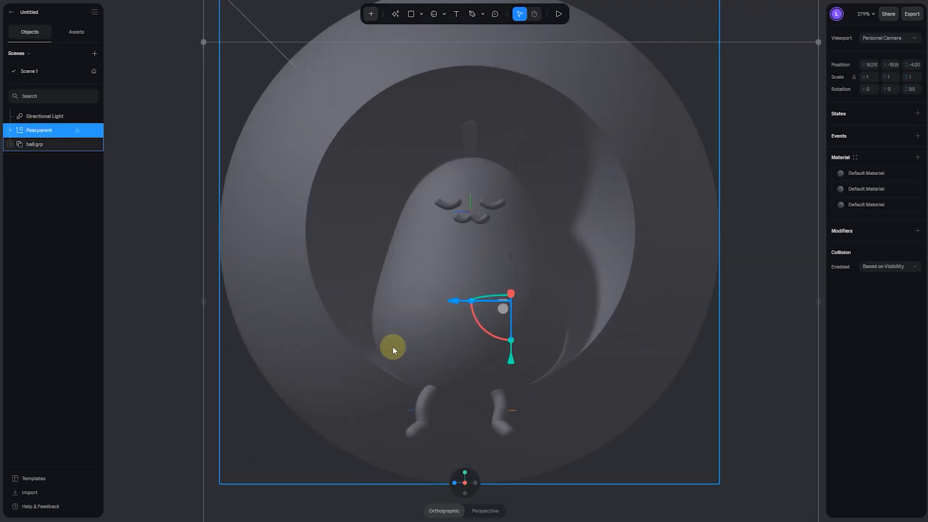
{"action": "scroll", "coordinate": [394, 347], "scroll_direction": "down", "scroll_amount": 2}
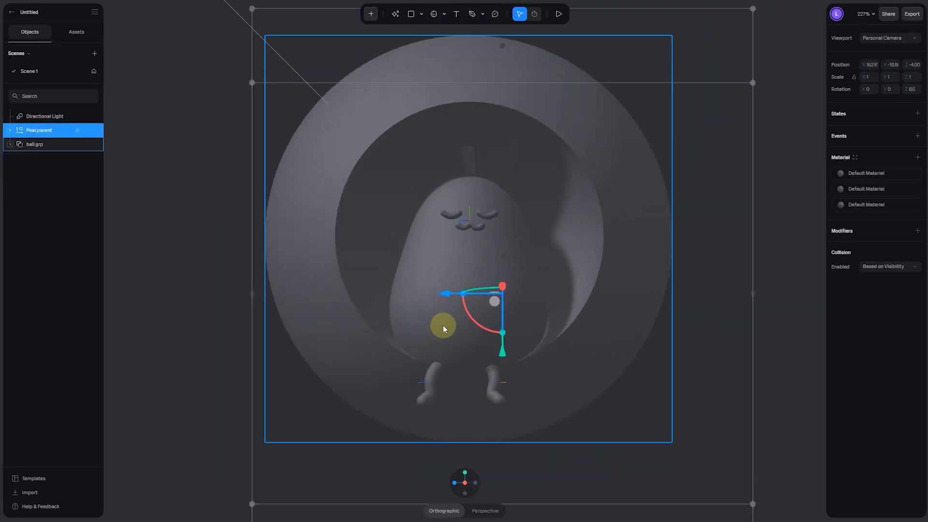
{"action": "scroll", "coordinate": [442, 326], "scroll_direction": "down", "scroll_amount": 2}
{"action": "scroll", "coordinate": [453, 352], "scroll_direction": "up", "scroll_amount": 5}
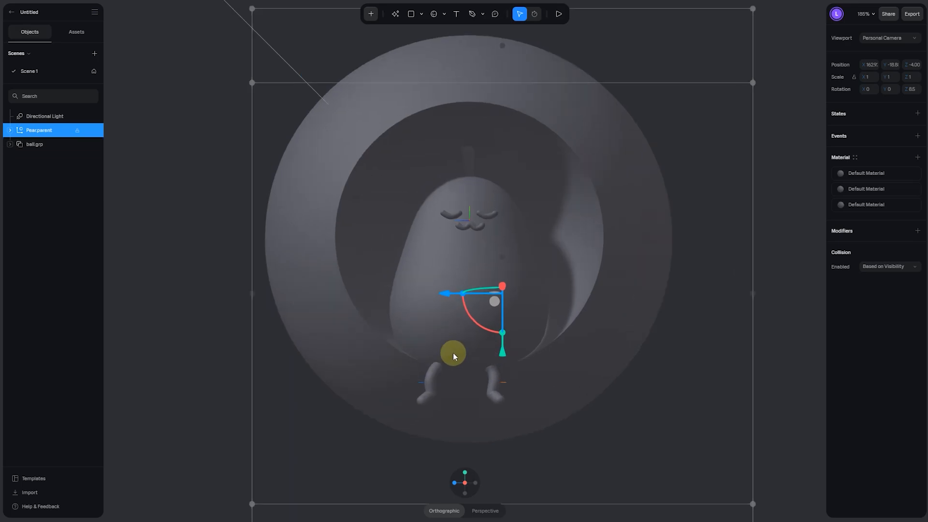
Expand Pear.parent and Pear.body, and duplicate the leg group leg.grp
{"action": "middle_click_drag", "start_coordinate": [508, 385], "coordinate": [570, 310]}
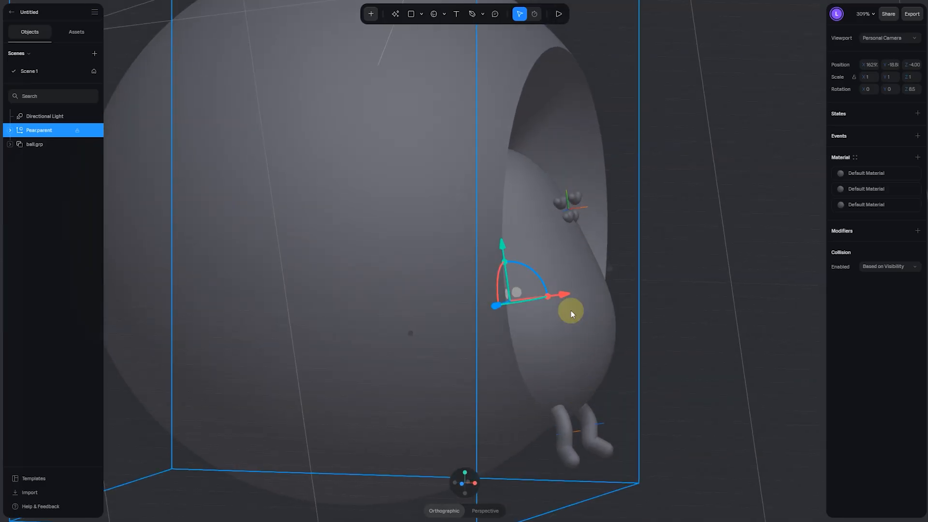
{"action": "left_click", "coordinate": [10, 130]}
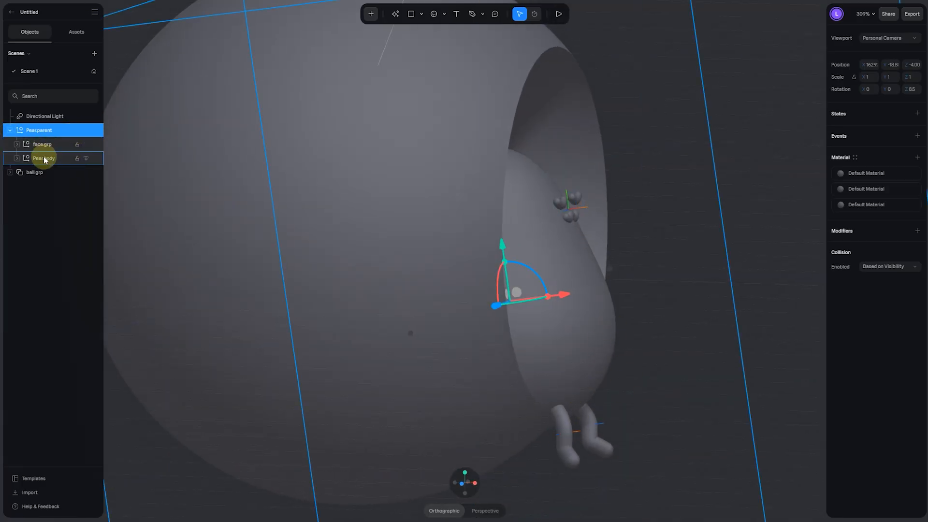
{"action": "left_click", "coordinate": [17, 158]}
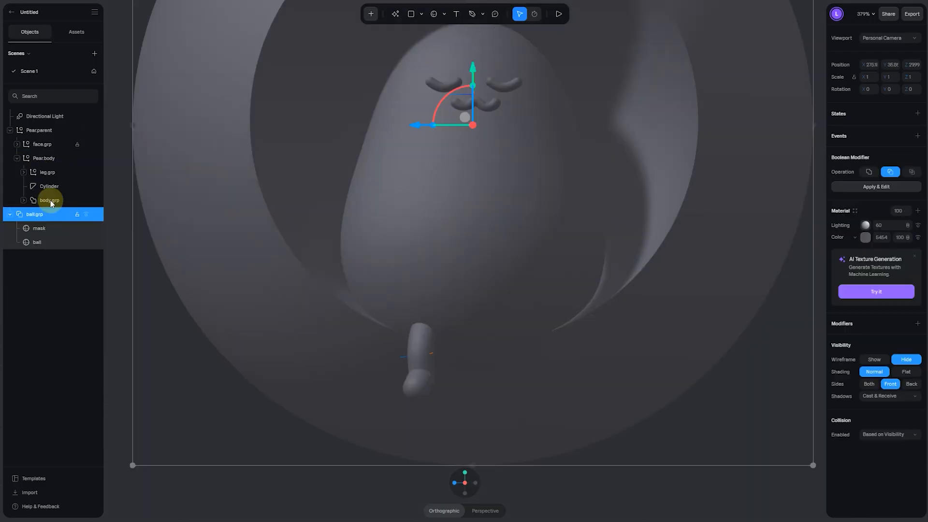
{"action": "left_click", "coordinate": [46, 172]}
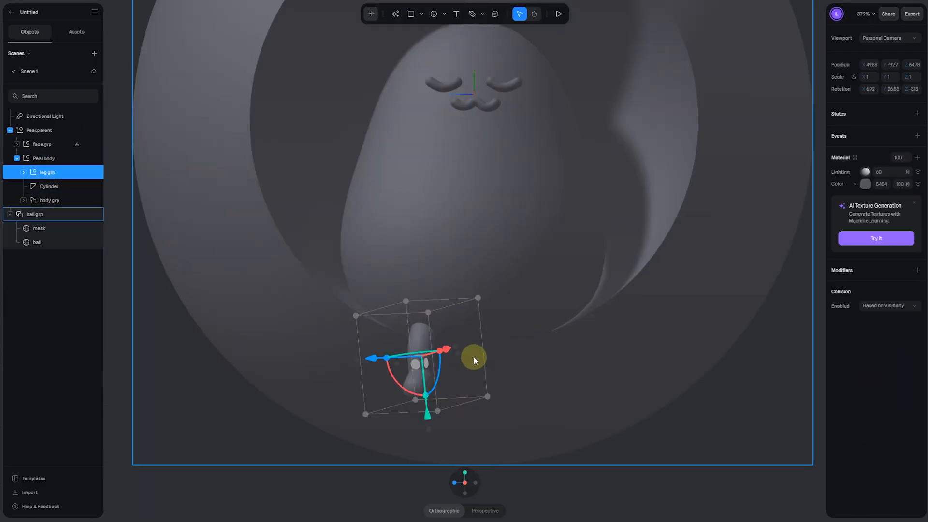
{"action": "key", "text": "ctrl+d"}
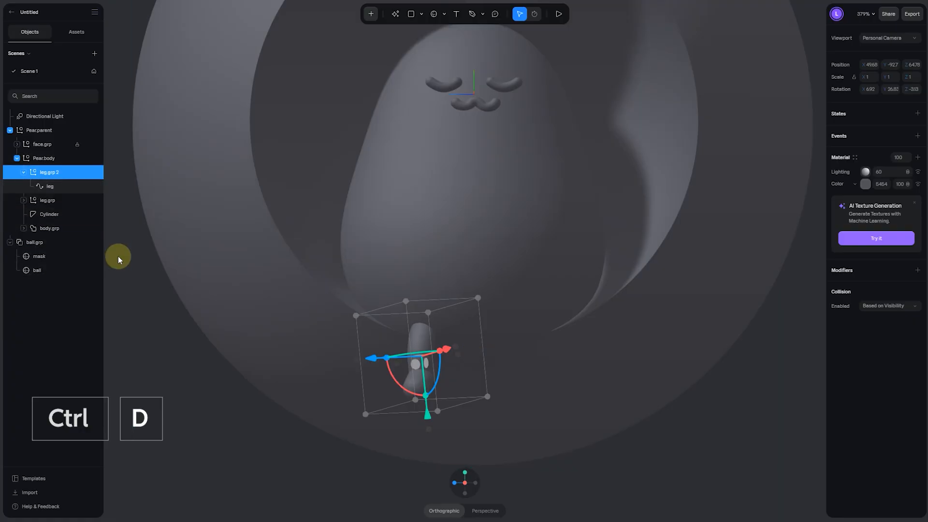
Rename the duplicated leg group as leg.grp R and collapse it
{"action": "double_click", "coordinate": [57, 172]}
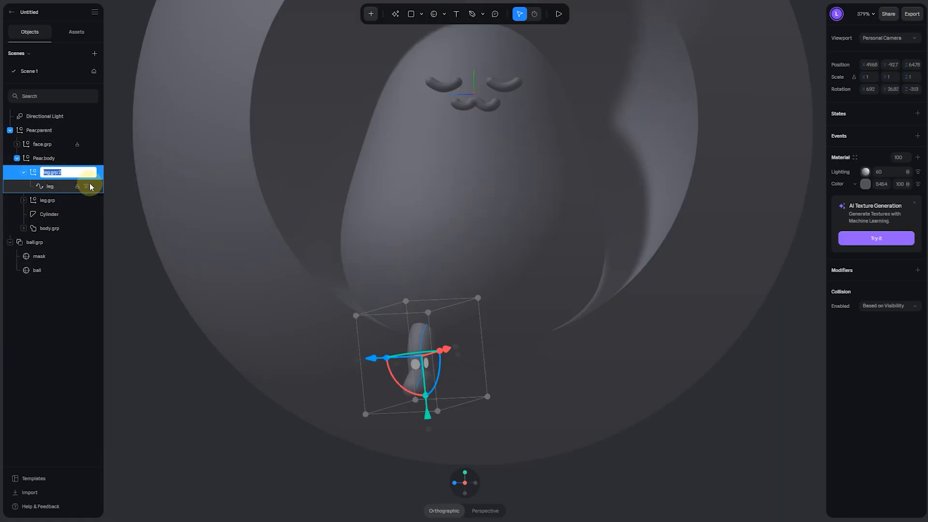
{"action": "key", "text": "Right"}
{"action": "type", "text": "R"}
{"action": "key", "text": "Return"}
{"action": "left_click", "coordinate": [23, 173]}
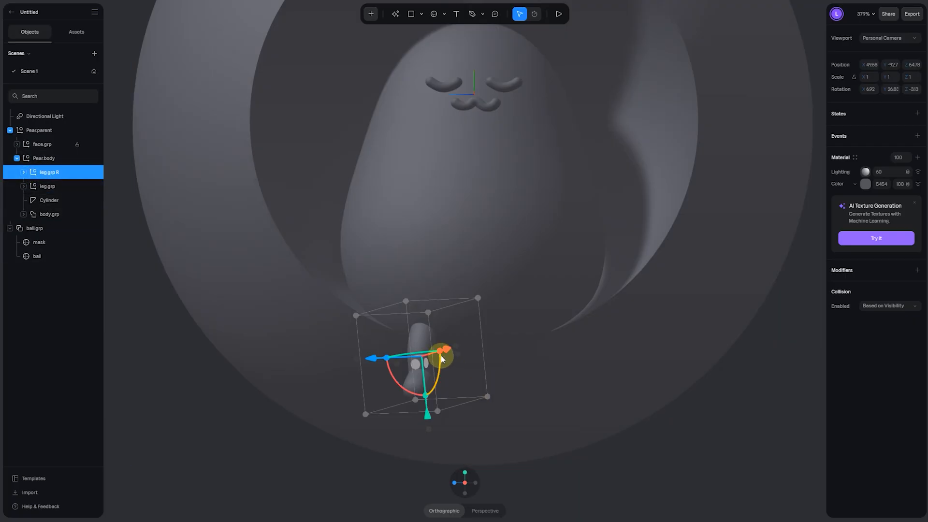
Wrap leg.grp R in a new group, shift it to about 18.4 on Z, and set its Y rotation to 23
{"action": "key", "text": "ctrl+g"}
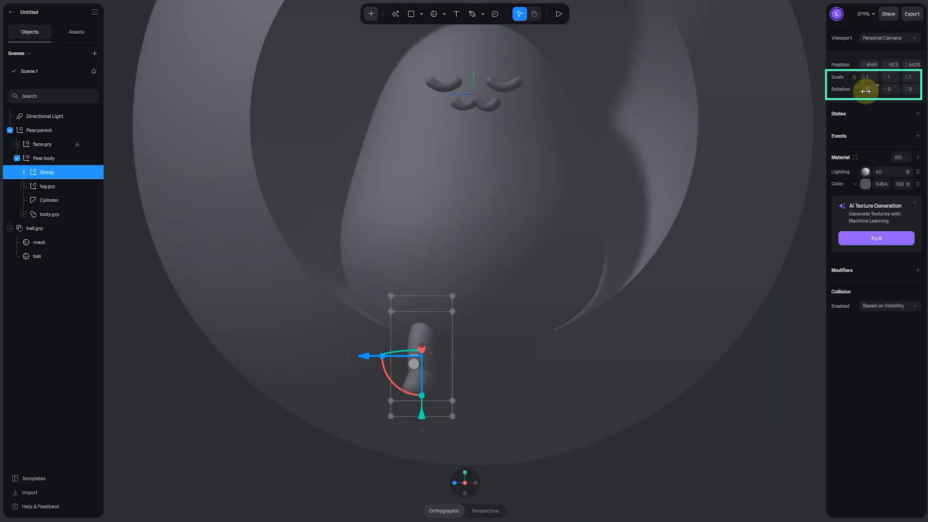
{"action": "left_click_drag", "start_coordinate": [369, 353], "coordinate": [445, 364]}
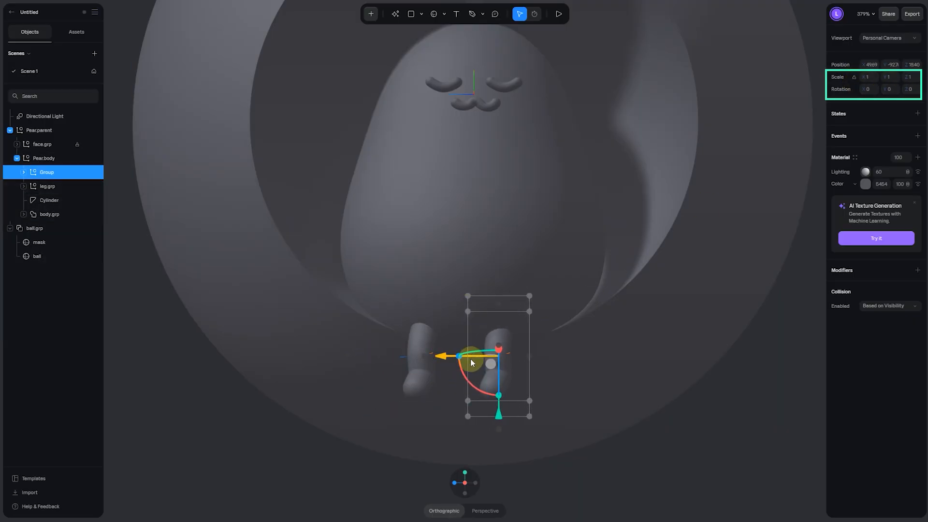
{"action": "mouse_move", "coordinate": [883, 89]}
{"action": "left_mouse_down"}
{"action": "mouse_move", "coordinate": [901, 91]}
{"action": "mouse_move", "coordinate": [890, 90]}
{"action": "left_mouse_up"}
{"action": "left_click", "coordinate": [725, 336]}
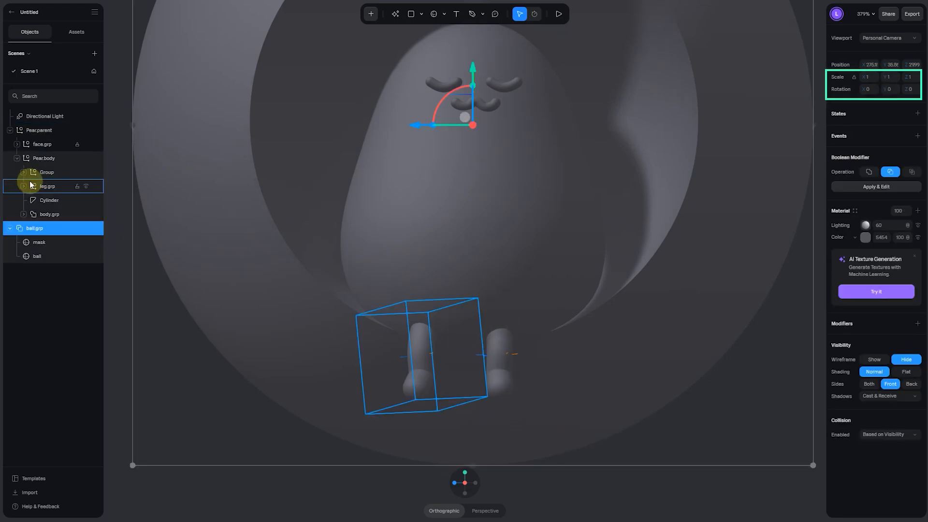
Rename the new wrapper group as leg.grp R, reusing the name of leg.grp
{"action": "double_click", "coordinate": [50, 186]}
{"action": "key", "text": "ctrl+c"}
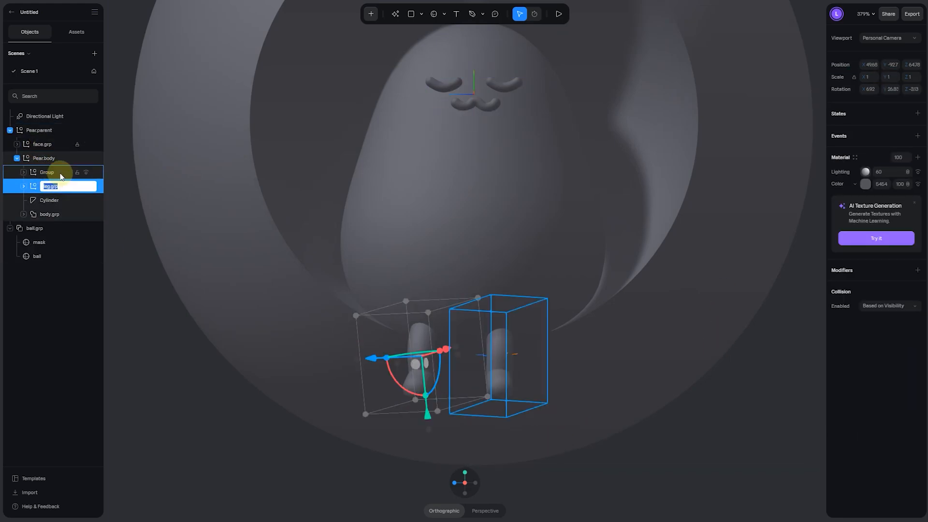
{"action": "double_click", "coordinate": [62, 175]}
{"action": "key", "text": "ctrl+v"}
{"action": "type", "text": "R"}
{"action": "key", "text": "Return"}
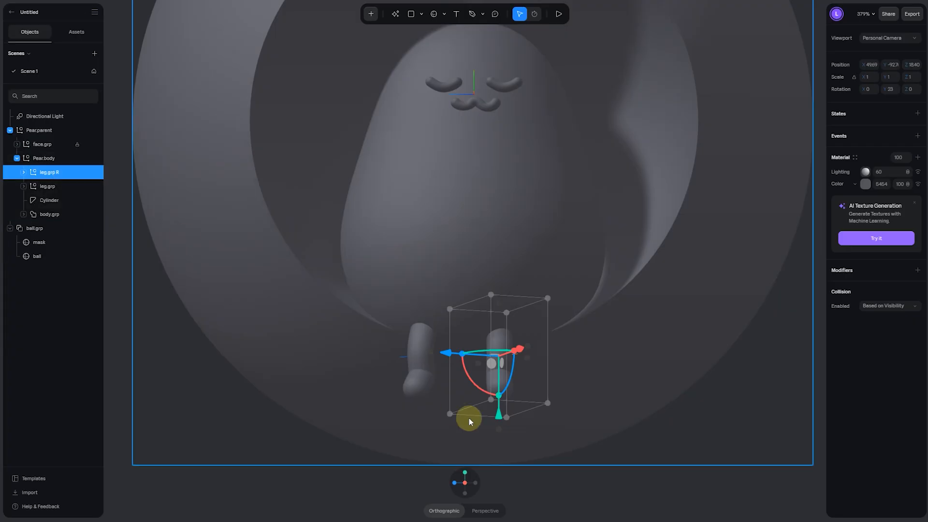
Nudge leg.grp R to about 48.5 on X and 15.6 on Z, and turn it to about 36 on Y
{"action": "scroll", "coordinate": [456, 367], "scroll_direction": "up", "scroll_amount": 3}
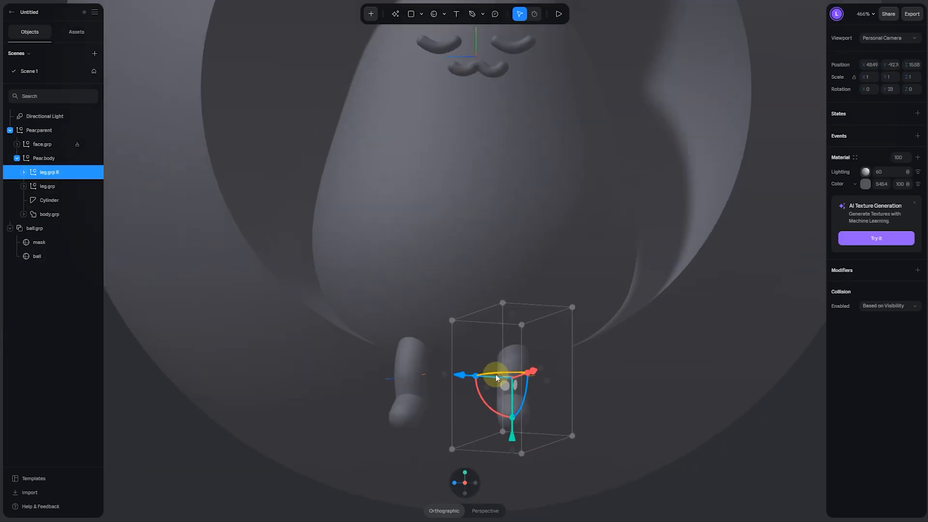
{"action": "scroll", "coordinate": [495, 374], "scroll_direction": "up", "scroll_amount": 5}
{"action": "left_click_drag", "start_coordinate": [532, 379], "coordinate": [544, 377]}
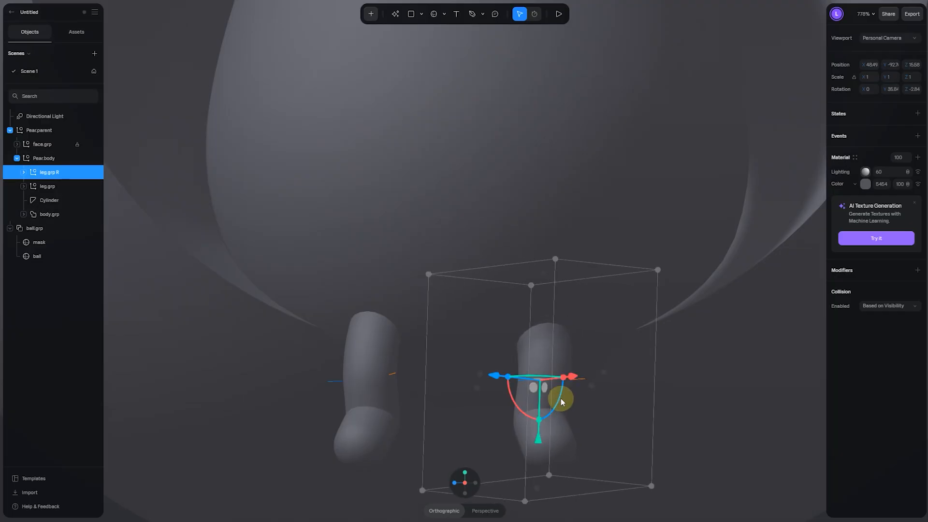
{"action": "scroll", "coordinate": [575, 375], "scroll_direction": "down", "scroll_amount": 8}
{"action": "left_click", "coordinate": [590, 417]}
{"action": "left_click", "coordinate": [54, 171]}
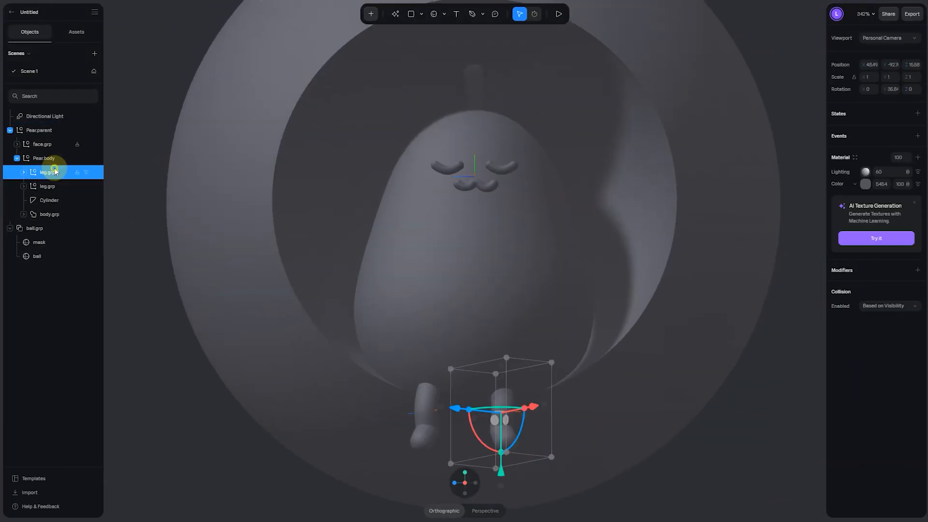
Move leg.grp R to about 52 on X and 20.4 on Z, and shift both leg groups together sideways to centre them under the pear
{"action": "scroll", "coordinate": [476, 368], "scroll_direction": "up", "scroll_amount": 5}
{"action": "middle_click_drag", "start_coordinate": [525, 276], "coordinate": [527, 186]}
{"action": "left_click_drag", "start_coordinate": [480, 348], "coordinate": [462, 343]}
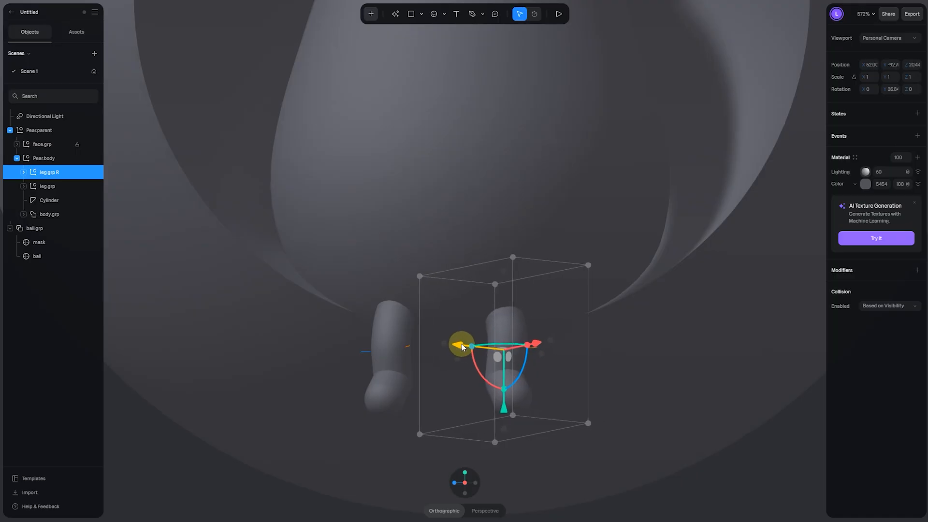
{"action": "left_click", "coordinate": [393, 376], "text": "shift"}
{"action": "left_click_drag", "start_coordinate": [397, 353], "coordinate": [401, 352]}
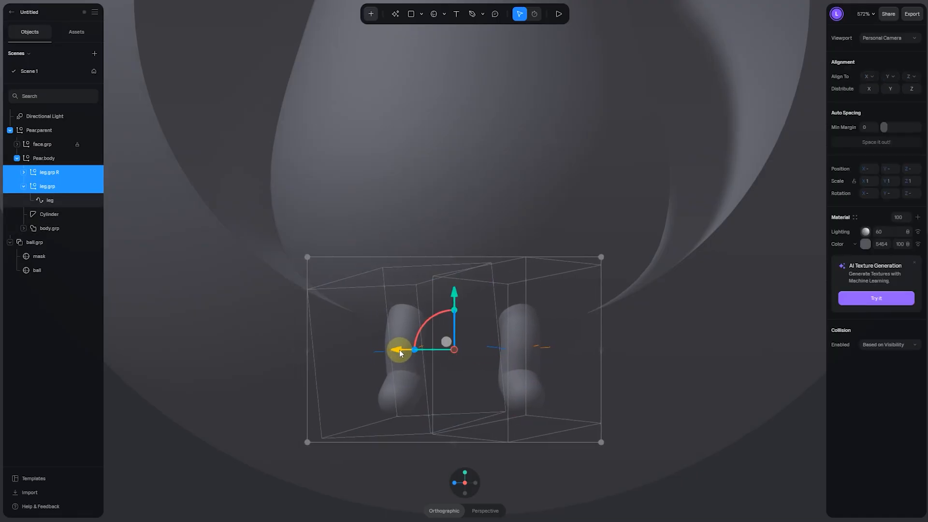
{"action": "scroll", "coordinate": [555, 356], "scroll_direction": "down", "scroll_amount": 4}
{"action": "left_click", "coordinate": [635, 332]}
{"action": "middle_click_drag", "start_coordinate": [628, 359], "coordinate": [619, 421]}
{"action": "left_click_drag", "start_coordinate": [618, 421], "coordinate": [596, 432], "text": "alt"}
{"action": "left_click", "coordinate": [468, 485]}
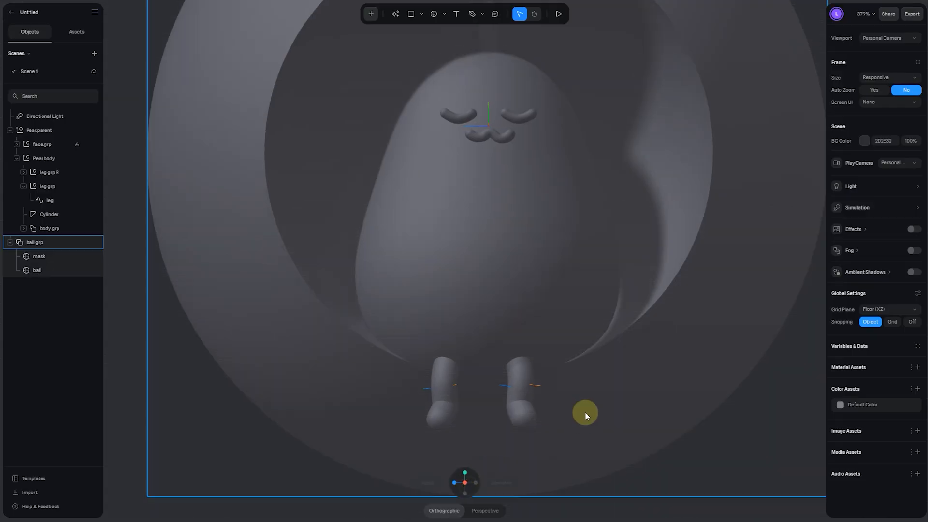
{"action": "scroll", "coordinate": [595, 416], "scroll_direction": "up", "scroll_amount": 5}
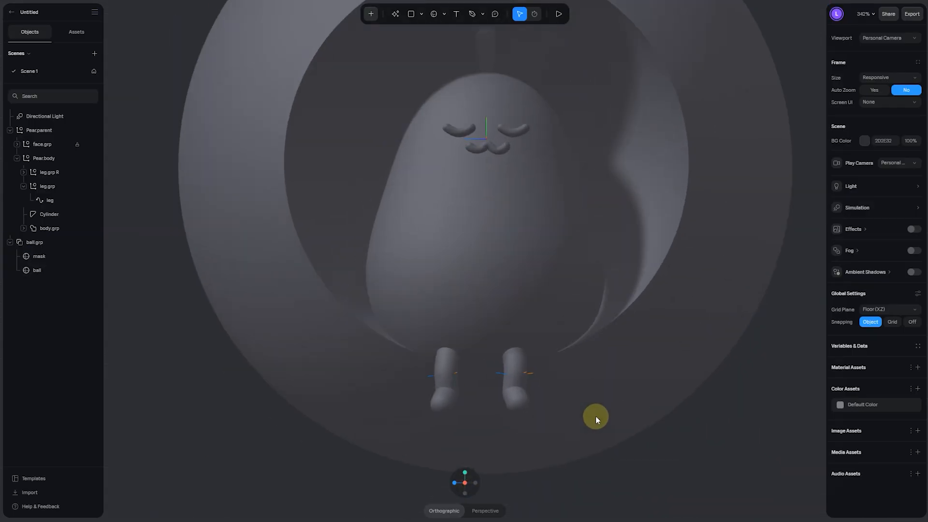
Rename the other leg group, leg.grp, as leg.grp L and collapse it
{"action": "double_click", "coordinate": [58, 173]}
{"action": "double_click", "coordinate": [63, 187]}
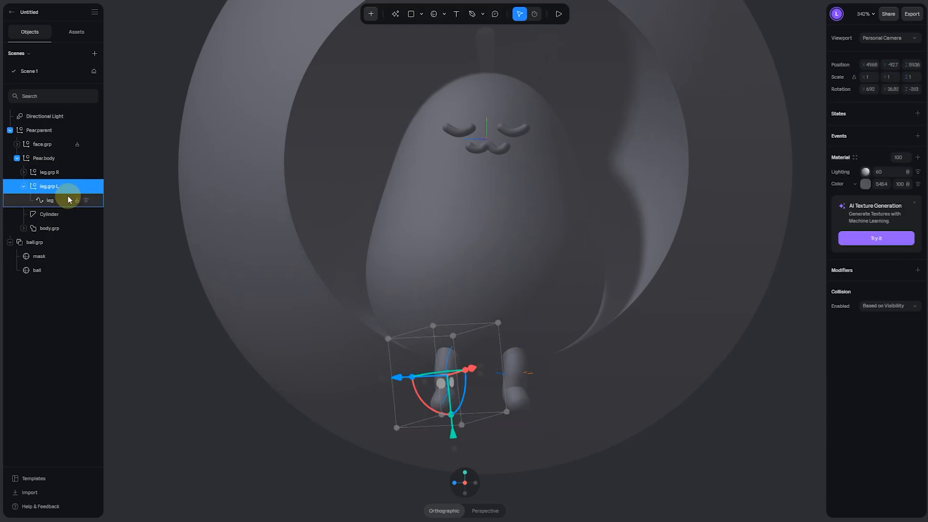
{"action": "left_click", "coordinate": [23, 186]}
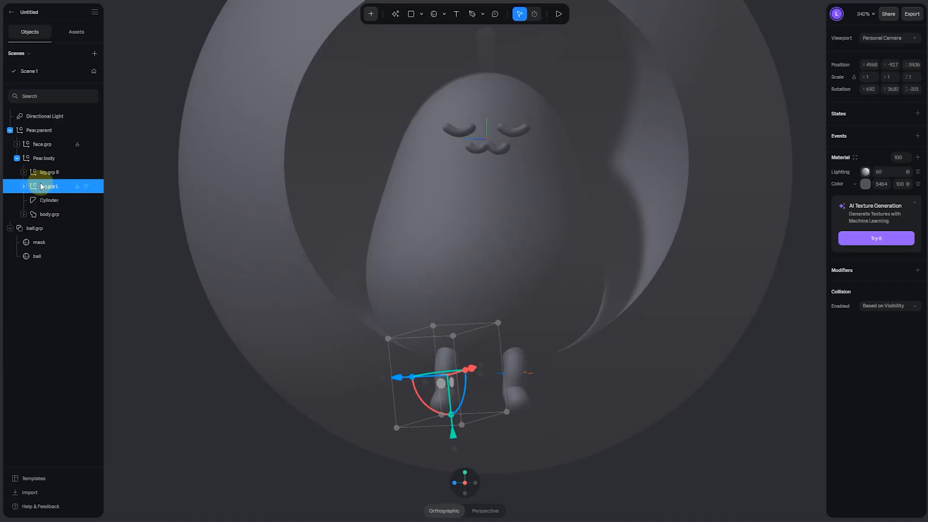
Wrap leg.grp L in a new group, name it leg.grp L root and collapse it
{"action": "key", "text": "ctrl+g"}
{"action": "left_click", "coordinate": [24, 186]}
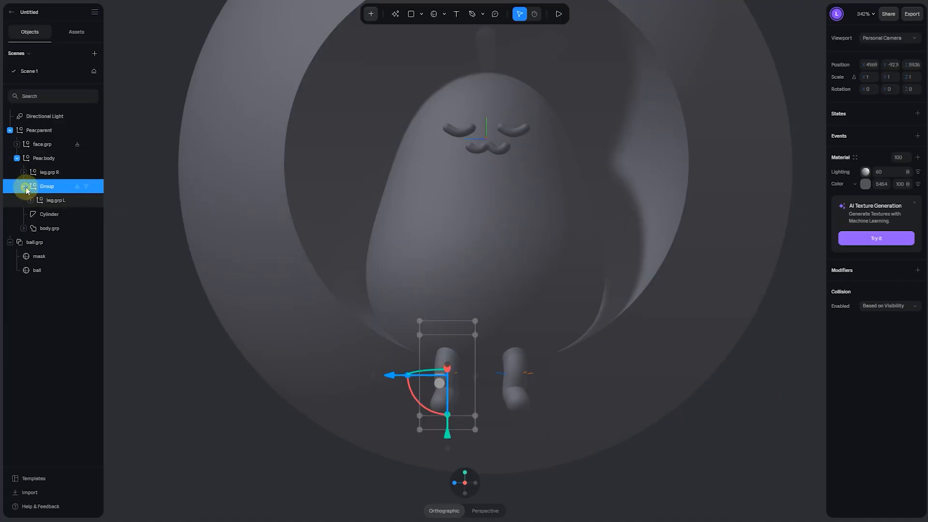
{"action": "double_click", "coordinate": [50, 200]}
{"action": "key", "text": "ctrl+c"}
{"action": "double_click", "coordinate": [47, 187]}
{"action": "key", "text": "ctrl+v"}
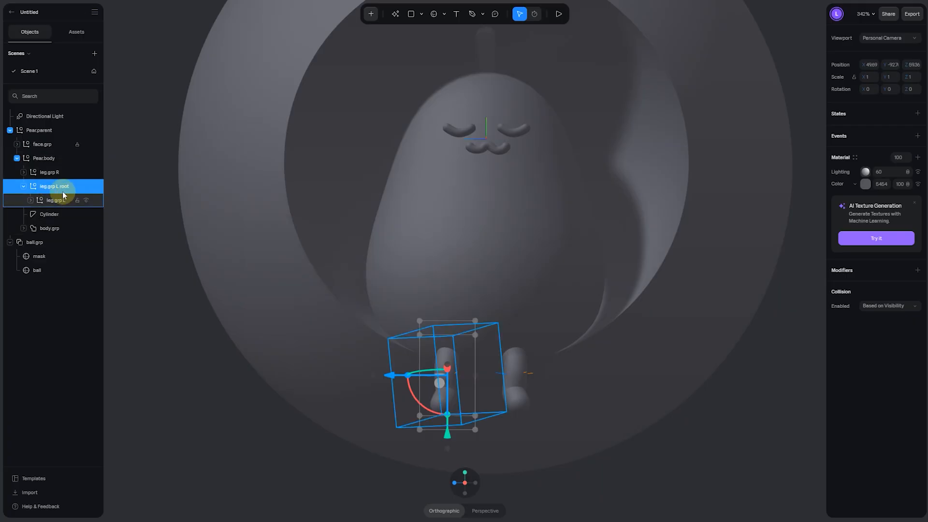
{"action": "left_click", "coordinate": [23, 187]}
Move only the pivot of leg.grp L root to the top of the leg, about 48.3 on X and -74.5 on Y
{"action": "scroll", "coordinate": [478, 387], "scroll_direction": "up", "scroll_amount": 2, "text": "alt"}
{"action": "scroll", "coordinate": [478, 387], "scroll_direction": "up", "scroll_amount": 2, "text": "alt"}
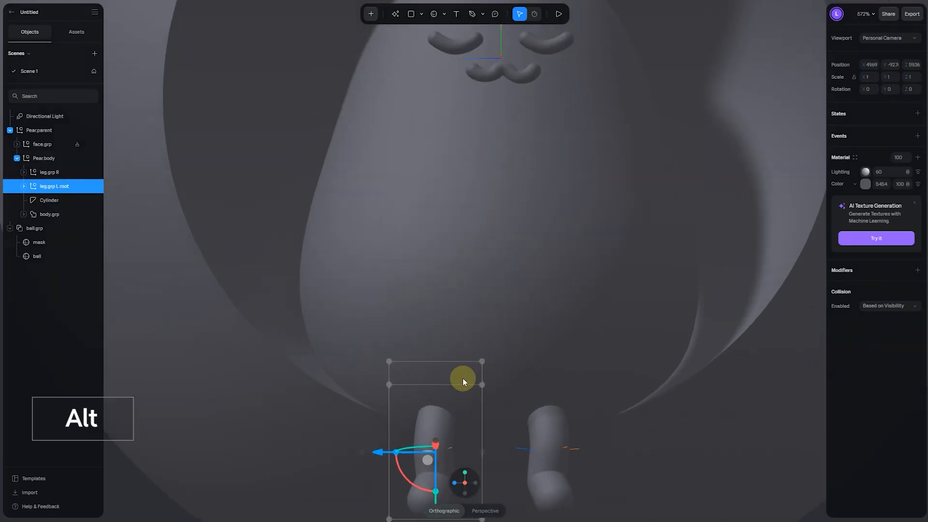
{"action": "scroll", "coordinate": [463, 378], "scroll_direction": "up", "scroll_amount": 2, "text": "alt"}
{"action": "left_click", "coordinate": [193, 369]}
{"action": "left_click", "coordinate": [58, 186]}
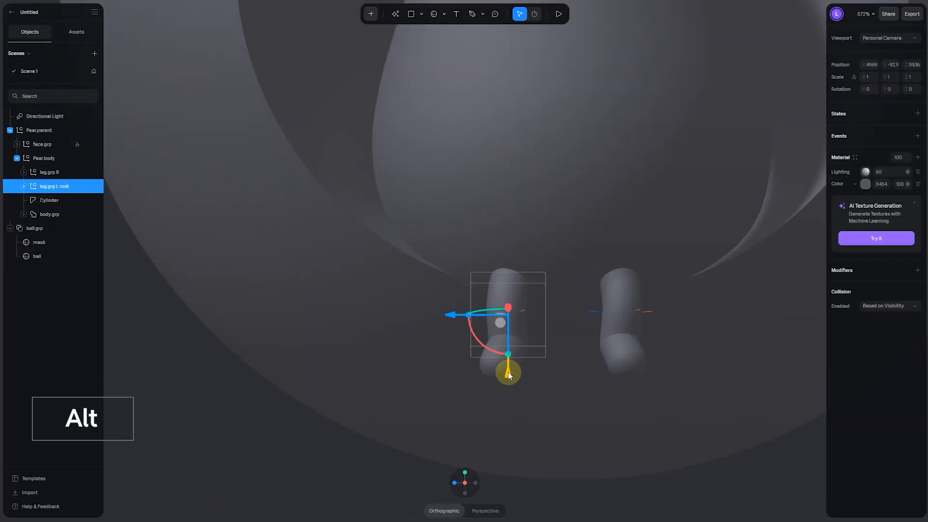
{"action": "left_click_drag", "start_coordinate": [508, 375], "coordinate": [549, 333]}
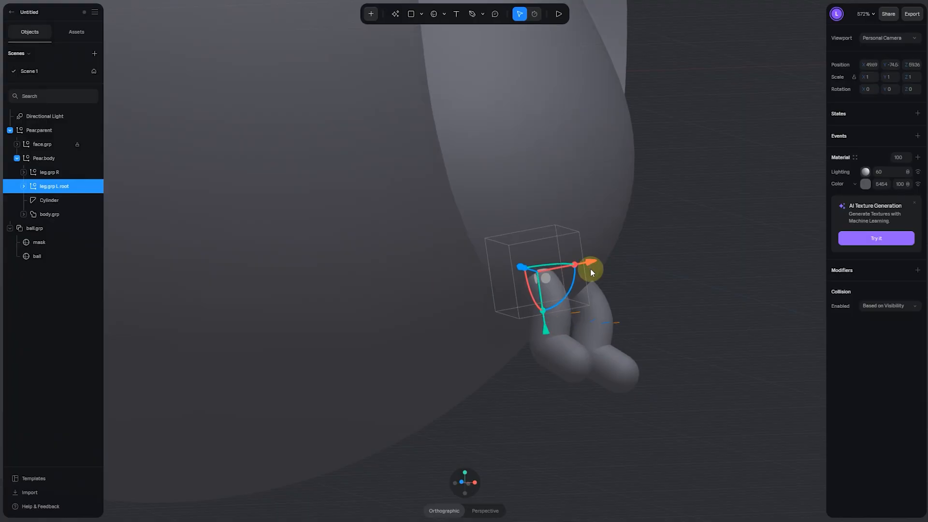
{"action": "left_click_drag", "start_coordinate": [590, 267], "coordinate": [586, 261]}
{"action": "left_click", "coordinate": [473, 482]}
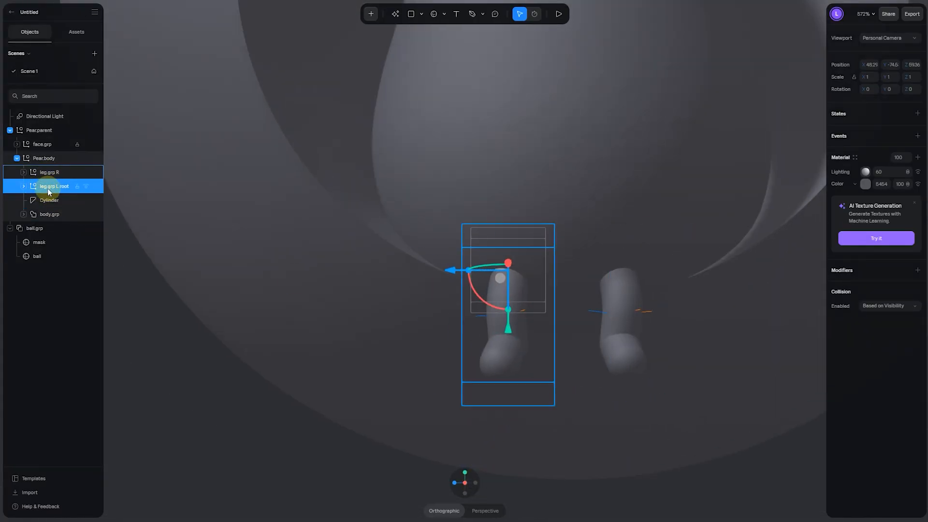
Add a state to leg.grp L root, test rotating the leg about its pivot, and discard both the rotation and the state
{"action": "left_click", "coordinate": [917, 113]}
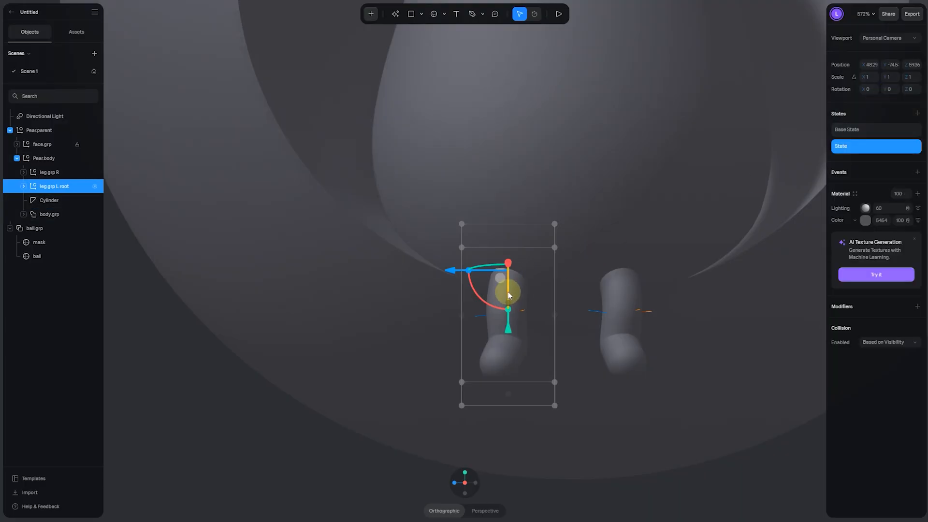
{"action": "mouse_move", "coordinate": [503, 284]}
{"action": "right_mouse_down"}
{"action": "mouse_move", "coordinate": [513, 293]}
{"action": "mouse_move", "coordinate": [505, 287]}
{"action": "right_mouse_up"}
{"action": "left_click_drag", "start_coordinate": [485, 297], "coordinate": [481, 291]}
{"action": "key", "text": "ctrl+z"}
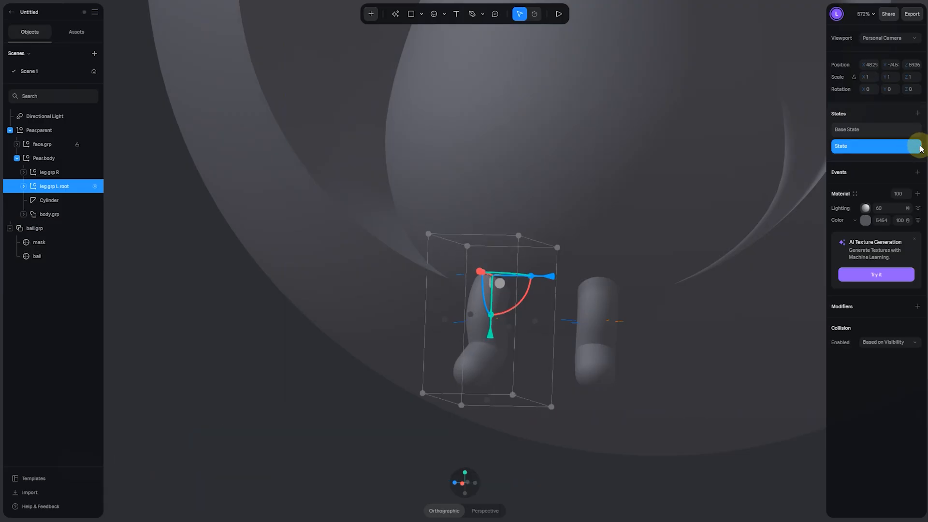
{"action": "left_click", "coordinate": [923, 148]}
Raise only the pivot of leg.grp R to the top of the leg, about -76 on Y
{"action": "left_click", "coordinate": [592, 303]}
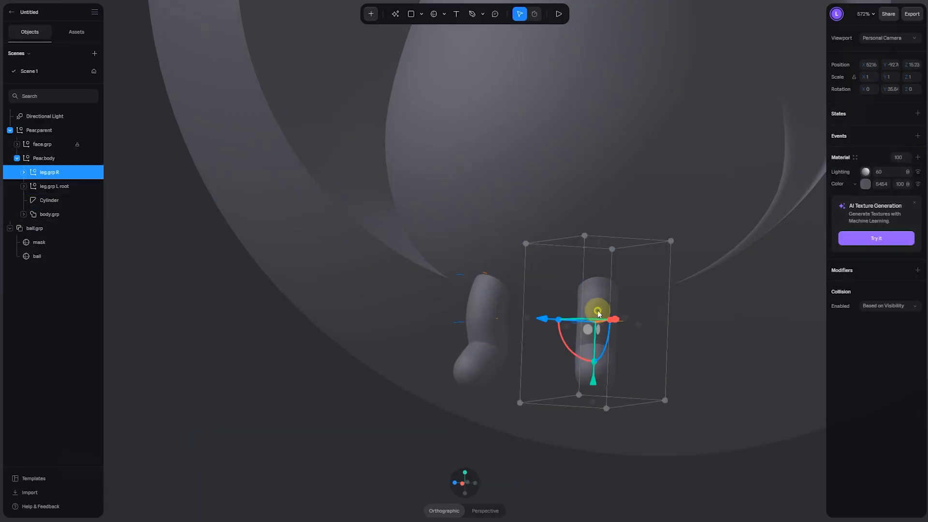
{"action": "left_click", "coordinate": [146, 224], "text": "alt"}
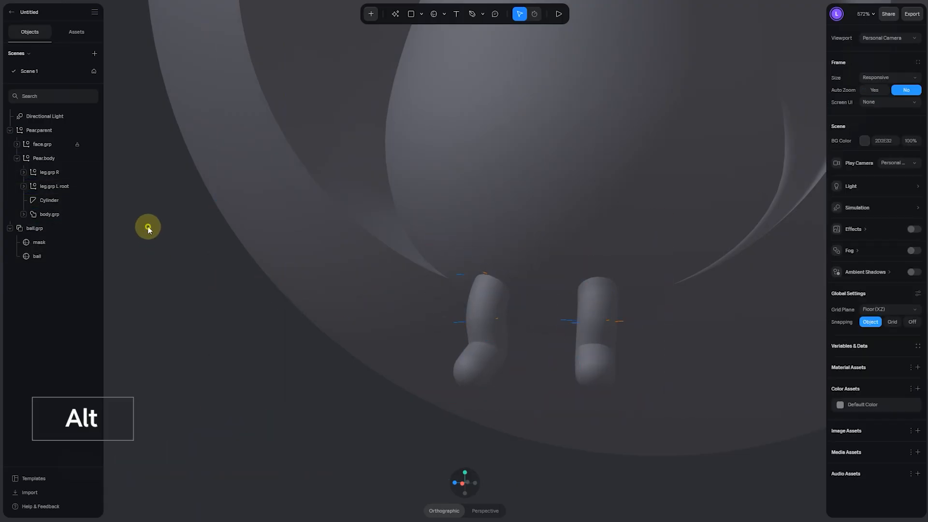
{"action": "left_click", "coordinate": [57, 172]}
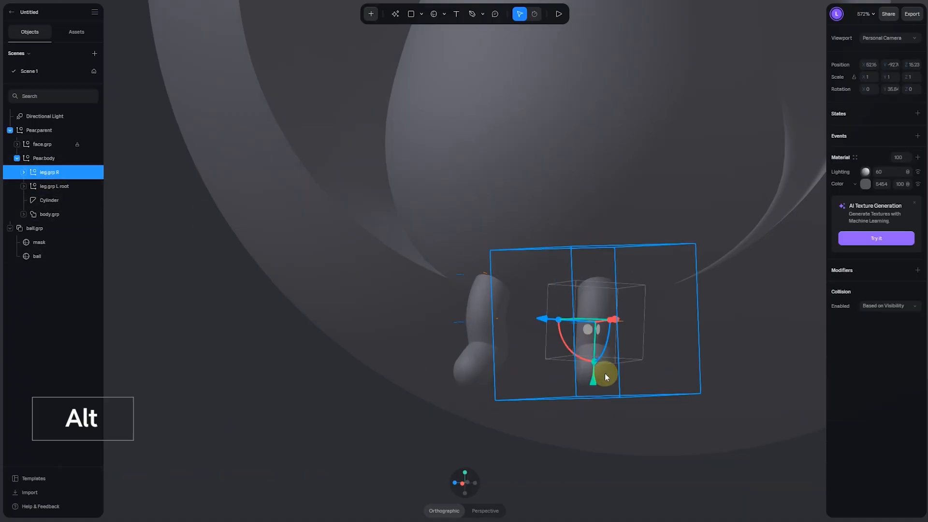
{"action": "mouse_move", "coordinate": [594, 376]}
{"action": "left_mouse_down"}
{"action": "mouse_move", "coordinate": [593, 334]}
{"action": "mouse_move", "coordinate": [580, 376]}
{"action": "mouse_move", "coordinate": [533, 372]}
{"action": "mouse_move", "coordinate": [592, 386]}
{"action": "left_mouse_up"}
{"action": "left_click", "coordinate": [457, 483]}
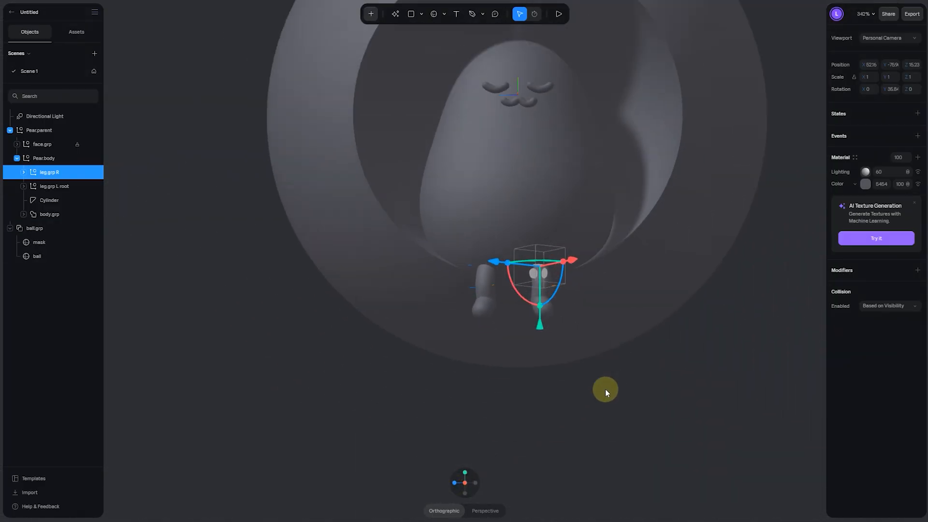
{"action": "left_click", "coordinate": [605, 389]}
{"action": "scroll", "coordinate": [590, 365], "scroll_direction": "down", "scroll_amount": 3}
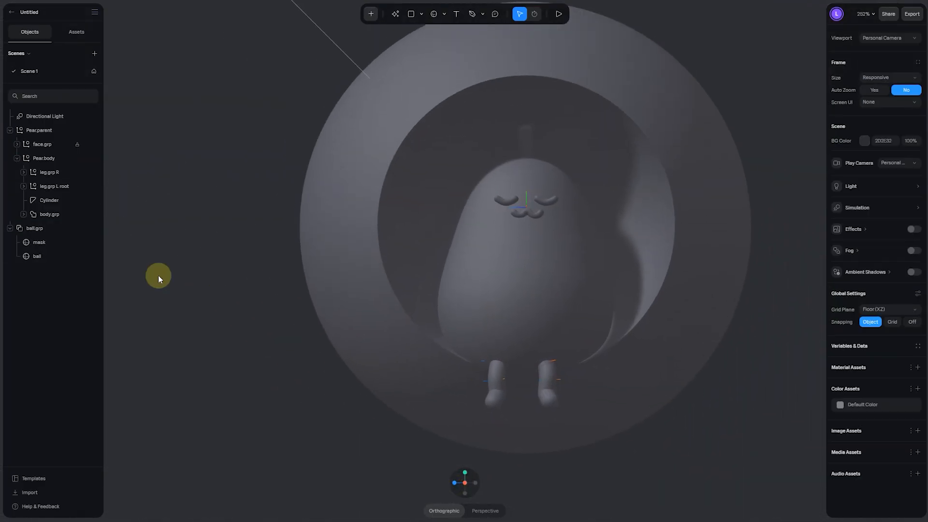
Lower the blending of the head shape inside body.grp to about 45 and collapse the group
{"action": "left_click", "coordinate": [28, 213]}
{"action": "left_click", "coordinate": [24, 214]}
{"action": "left_click", "coordinate": [49, 230]}
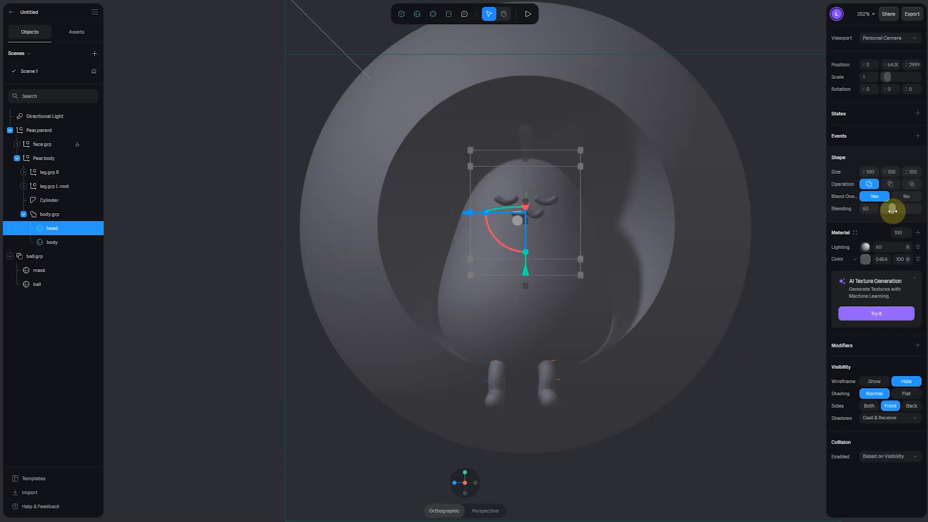
{"action": "left_click_drag", "start_coordinate": [894, 210], "coordinate": [889, 211]}
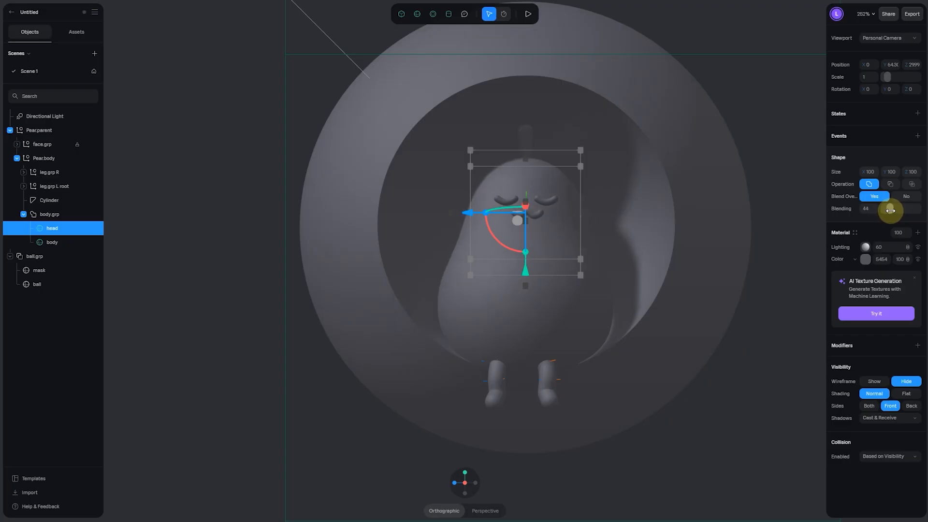
{"action": "left_click", "coordinate": [783, 251]}
{"action": "left_click_drag", "start_coordinate": [773, 322], "coordinate": [738, 315]}
{"action": "left_click", "coordinate": [642, 297]}
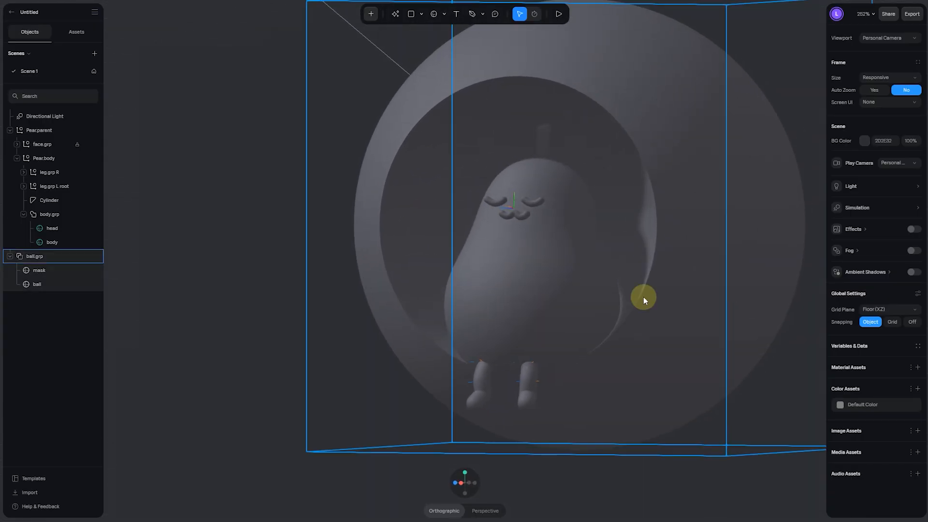
{"action": "left_click", "coordinate": [64, 231]}
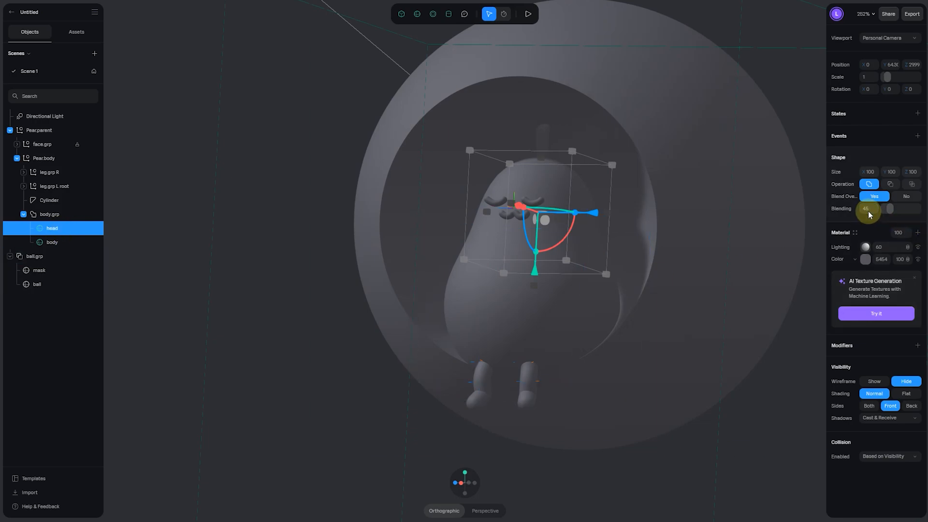
{"action": "left_click", "coordinate": [24, 215]}
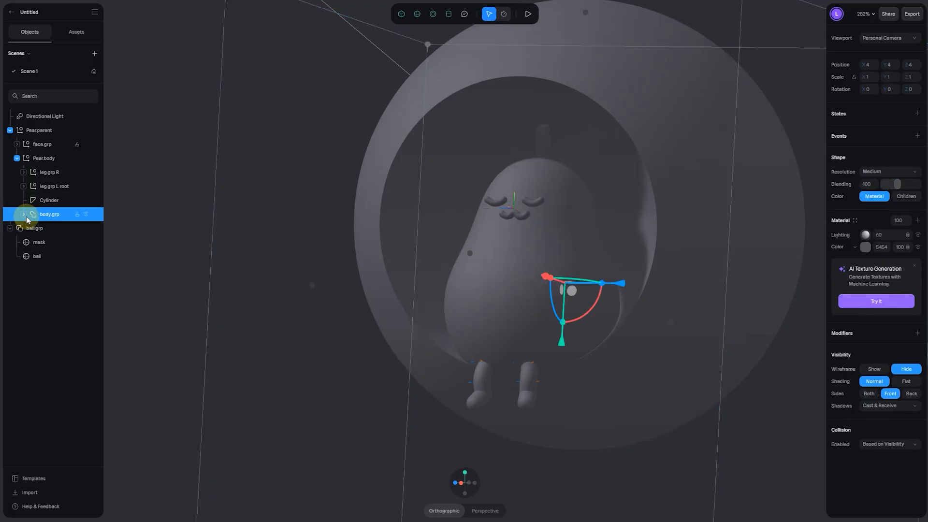
Set the path extrusion size of Eye L to 4
{"action": "left_click", "coordinate": [462, 482]}
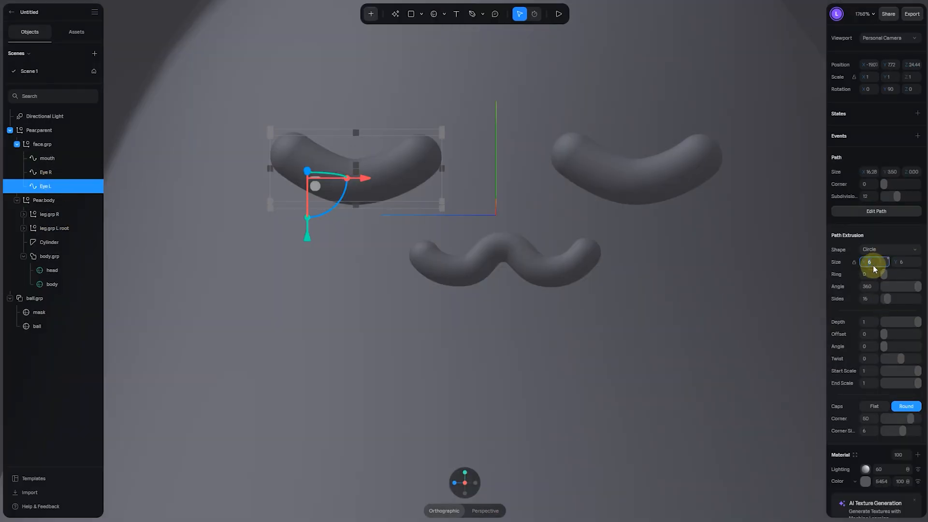
{"action": "type", "text": "4"}
{"action": "key", "text": "Return"}
Edit Eye L's path, moving its outer point inward to about 13.7 wide and recentring and lowering the middle of the curve
{"action": "left_click", "coordinate": [890, 211]}
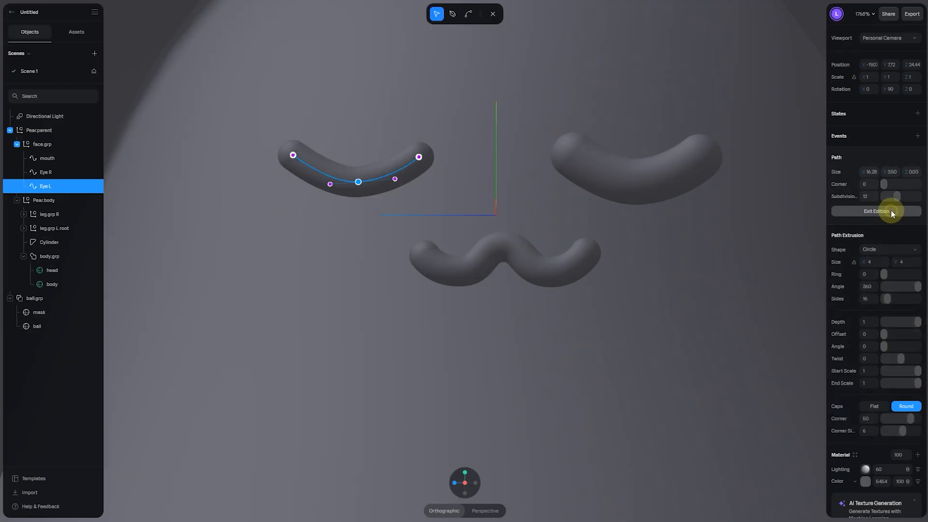
{"action": "left_click_drag", "start_coordinate": [297, 155], "coordinate": [270, 159]}
{"action": "left_click", "coordinate": [418, 157]}
{"action": "left_click", "coordinate": [305, 159]}
{"action": "left_click", "coordinate": [358, 183]}
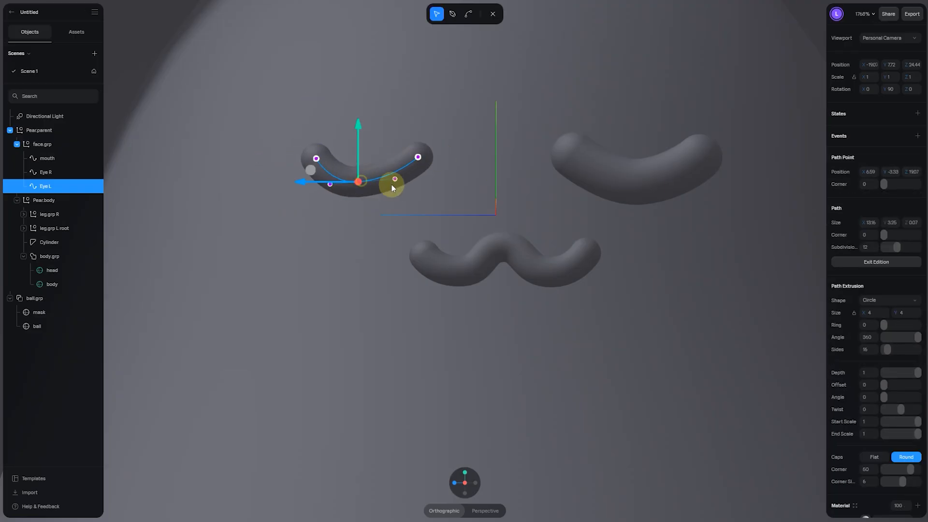
{"action": "mouse_move", "coordinate": [394, 180]}
{"action": "left_mouse_down"}
{"action": "mouse_move", "coordinate": [365, 183]}
{"action": "mouse_move", "coordinate": [399, 184]}
{"action": "left_mouse_up"}
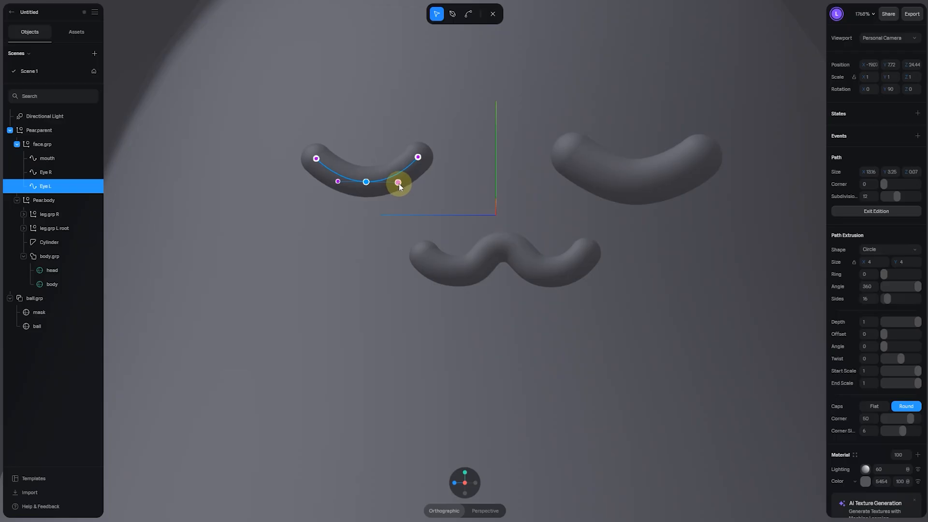
{"action": "key", "text": "Escape"}
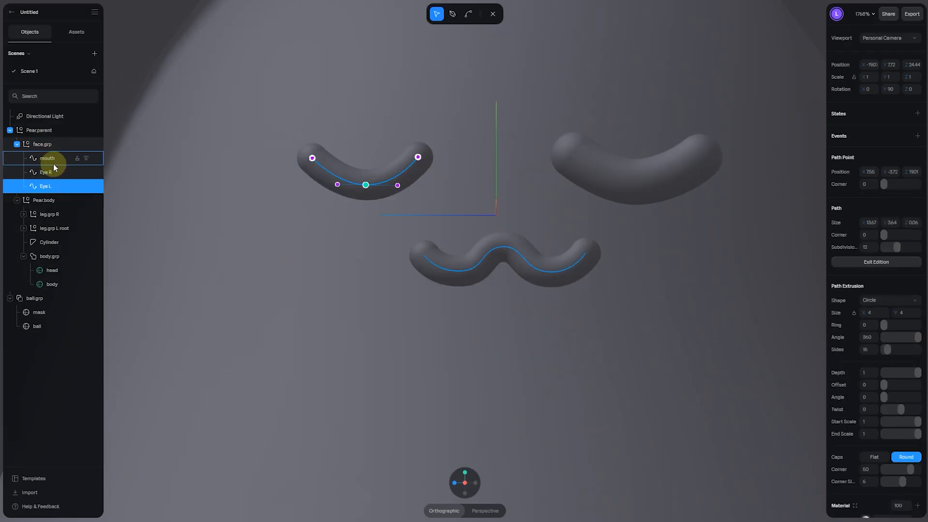
Replace the old Eye R with a duplicate of Eye L named Eye R, placed across the face at about -9.32 on Z
{"action": "left_click", "coordinate": [50, 172]}
{"action": "left_click", "coordinate": [46, 187]}
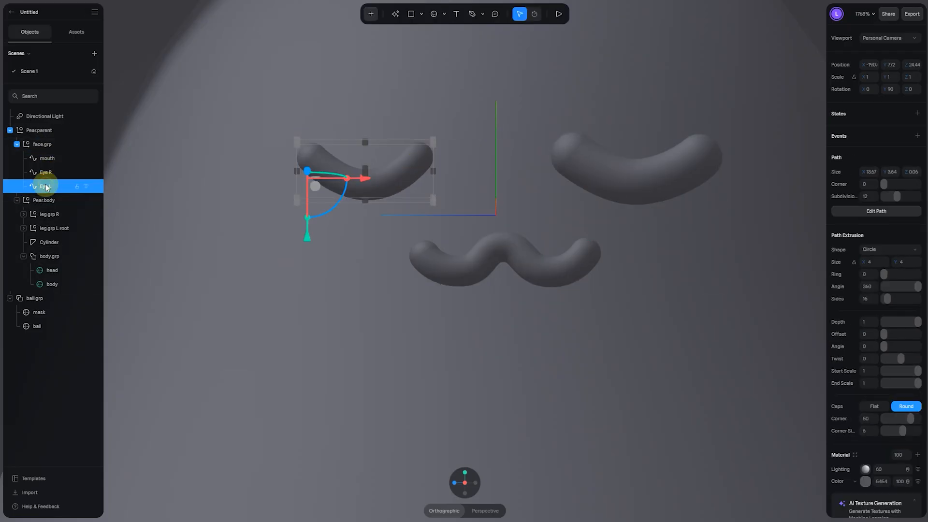
{"action": "key", "text": "ctrl+d"}
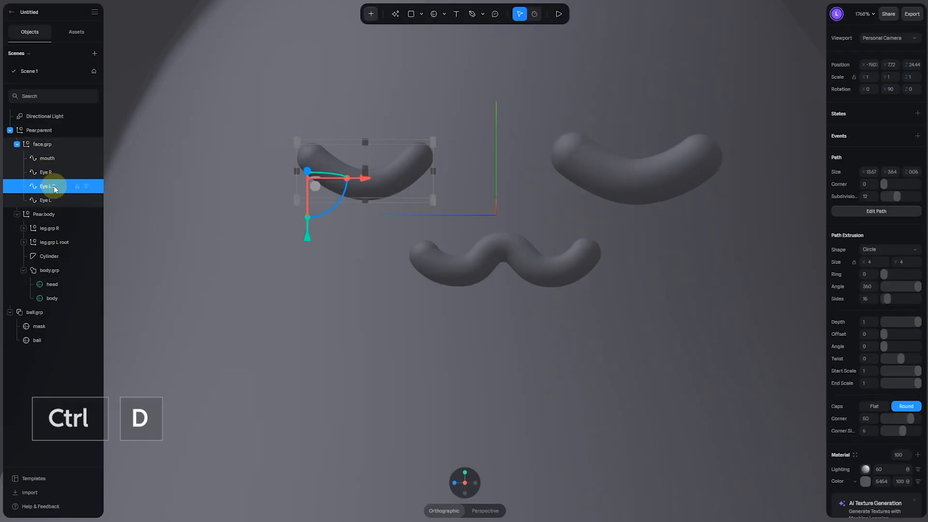
{"action": "double_click", "coordinate": [68, 186]}
{"action": "key", "text": "BackSpace"}
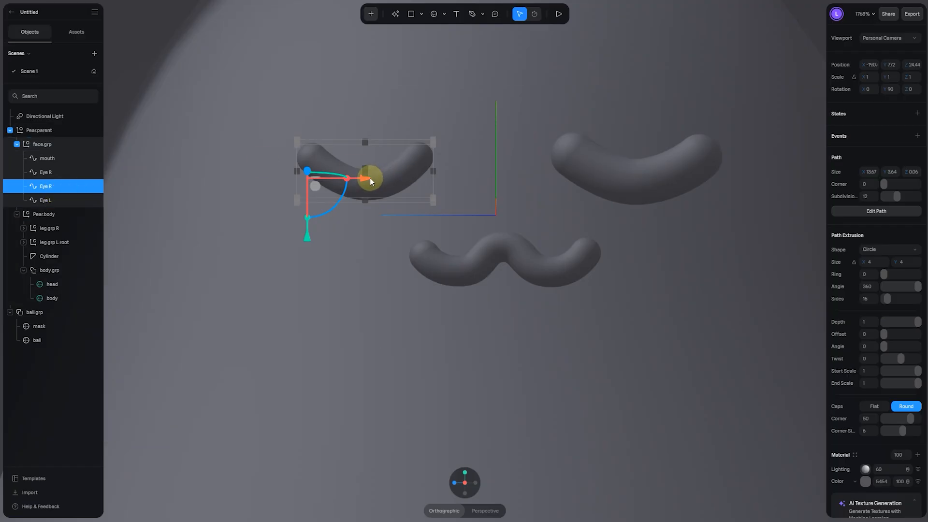
{"action": "left_click_drag", "start_coordinate": [370, 177], "coordinate": [628, 212]}
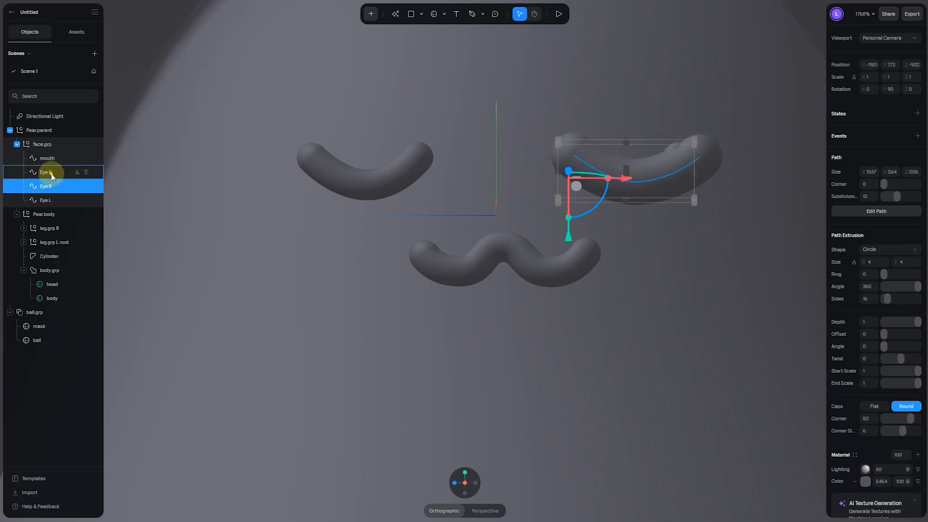
{"action": "key", "text": "Delete"}
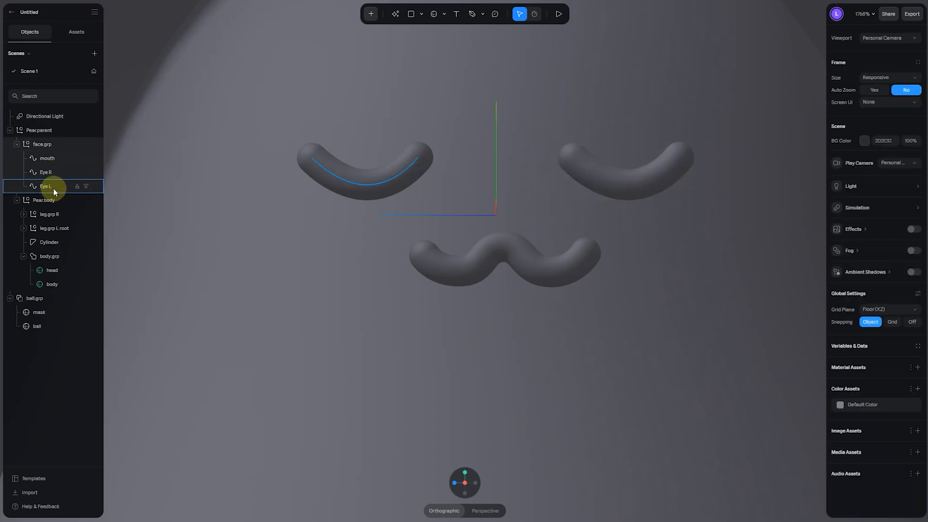
Collapse body.grp, Pear.body, face.grp and Pear.parent in the object list
{"action": "left_click", "coordinate": [53, 187]}
{"action": "left_click_drag", "start_coordinate": [493, 281], "coordinate": [496, 416], "text": "alt"}
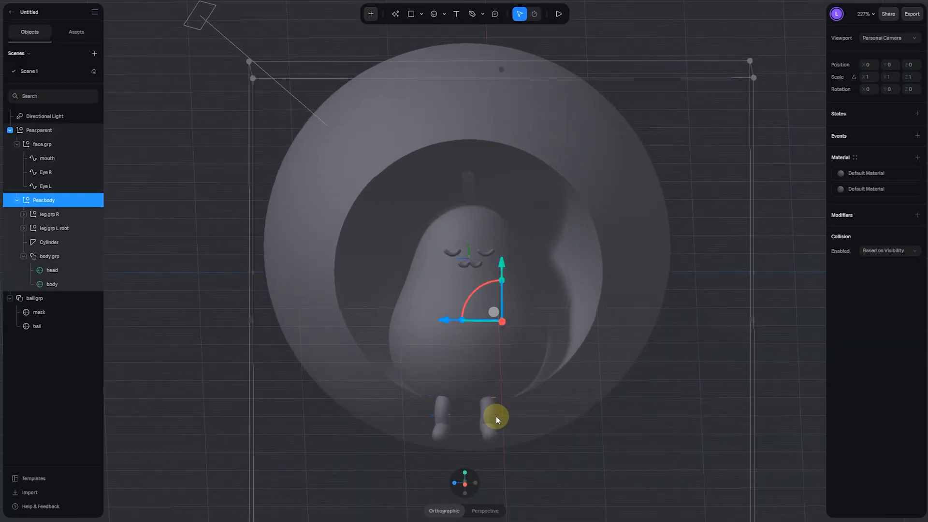
{"action": "left_click", "coordinate": [24, 256]}
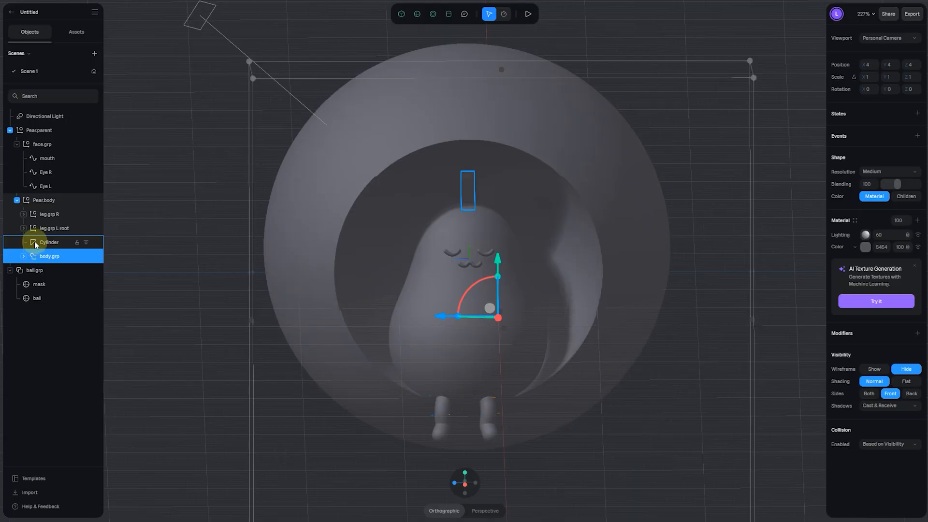
{"action": "left_click", "coordinate": [17, 201]}
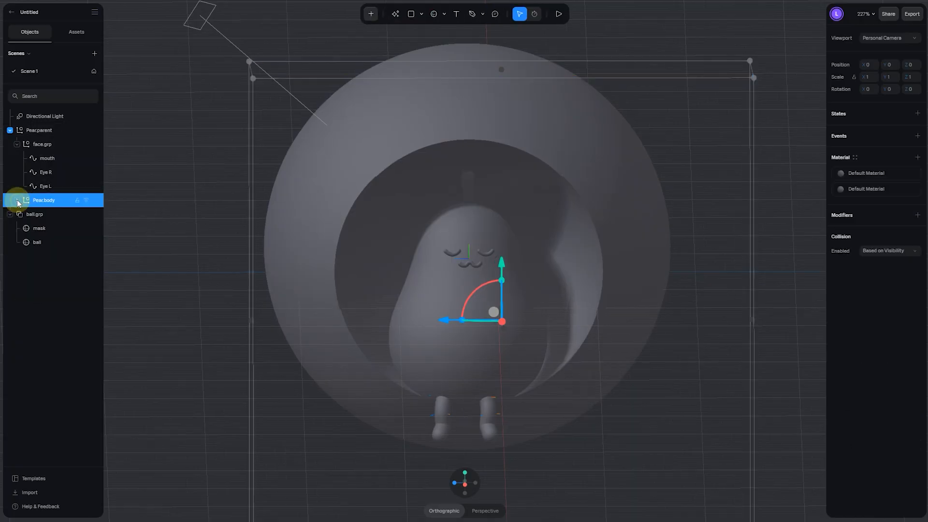
{"action": "left_click", "coordinate": [18, 144]}
{"action": "left_click", "coordinate": [10, 131]}
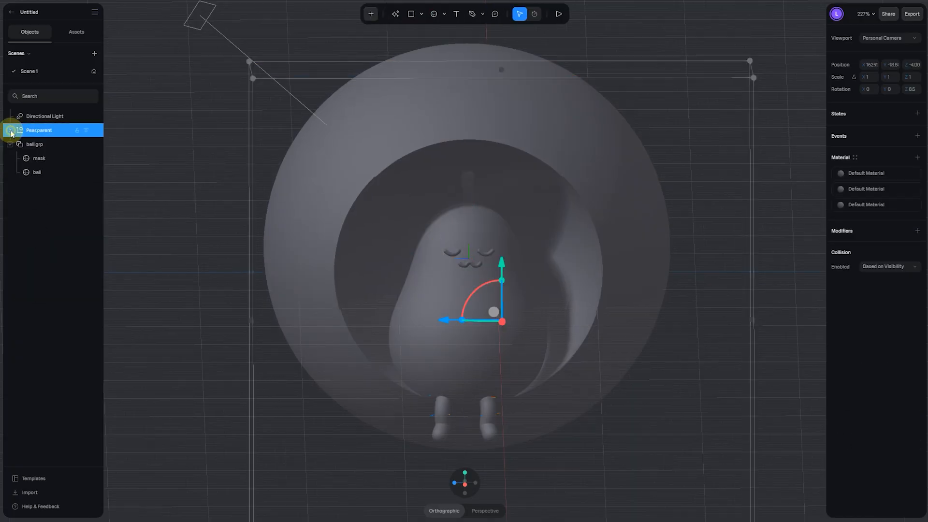
Add a sphere of about 42 and place it over the ball's top centre, about 240 on Y and 29.99 on Z
{"action": "left_click", "coordinate": [464, 488]}
{"action": "scroll", "coordinate": [640, 160], "scroll_direction": "down", "scroll_amount": 4}
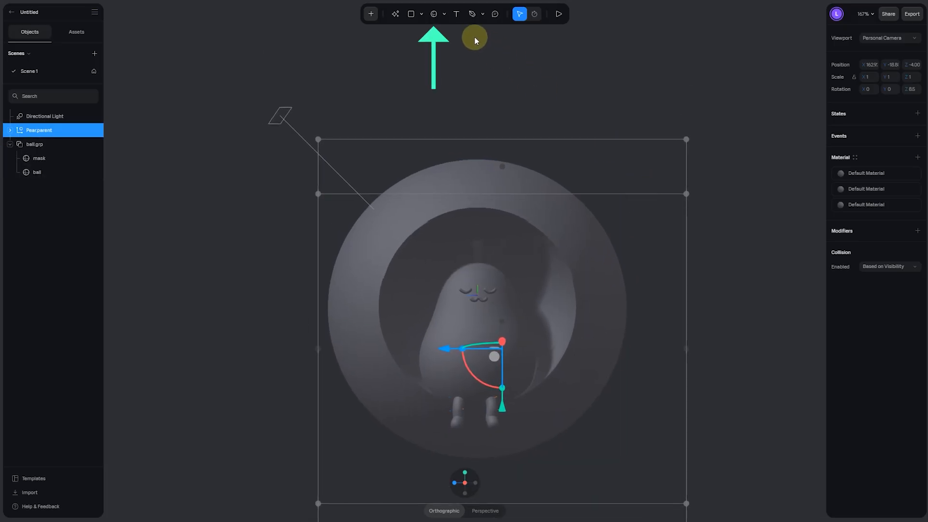
{"action": "left_click", "coordinate": [436, 13]}
{"action": "left_click", "coordinate": [521, 129]}
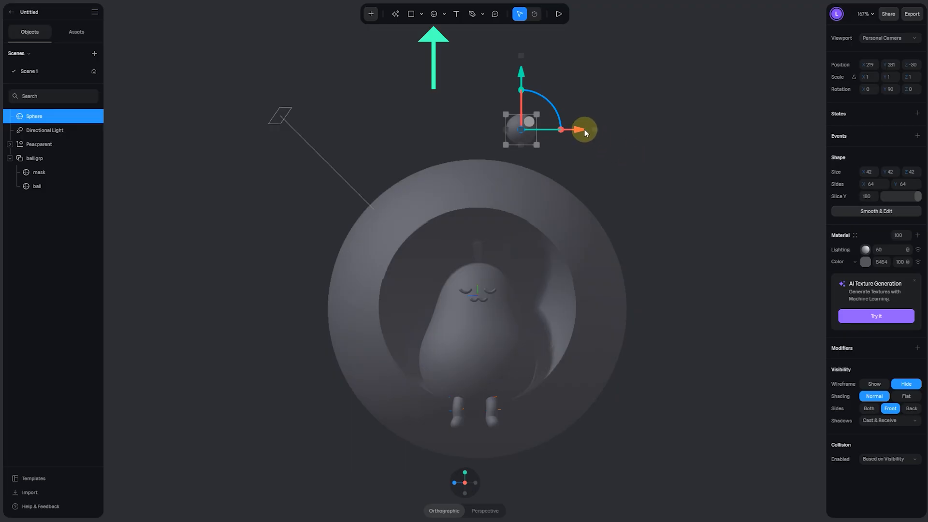
{"action": "left_click", "coordinate": [869, 172]}
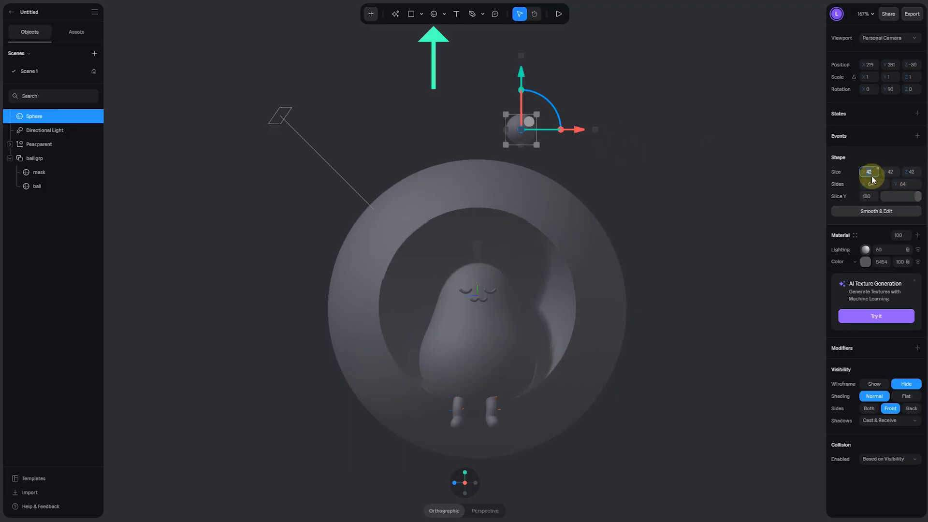
{"action": "left_click_drag", "start_coordinate": [573, 131], "coordinate": [522, 120]}
{"action": "left_click_drag", "start_coordinate": [475, 80], "coordinate": [476, 110]}
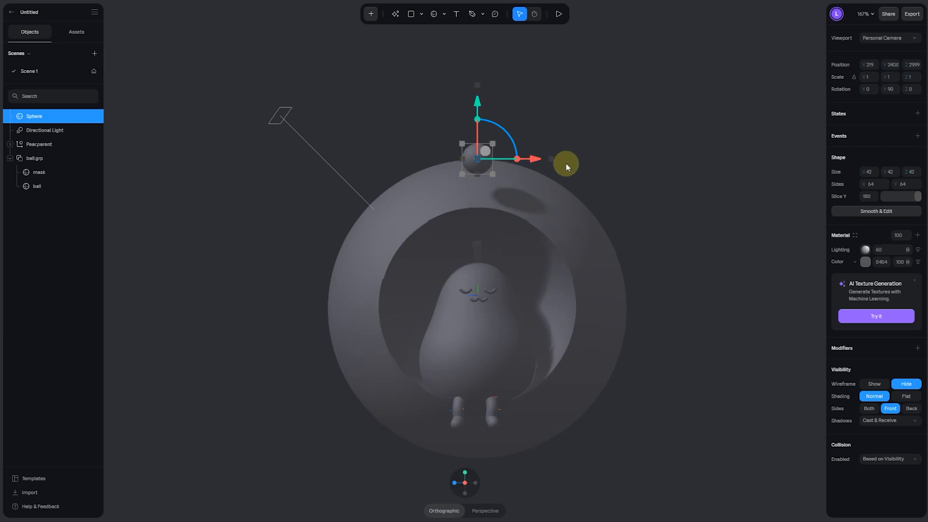
Move the sphere along X into the top of the ball, at about 59.4
{"action": "left_click_drag", "start_coordinate": [566, 164], "coordinate": [514, 177], "text": "alt"}
{"action": "left_click", "coordinate": [455, 484]}
{"action": "scroll", "coordinate": [488, 269], "scroll_direction": "up", "scroll_amount": 4}
{"action": "left_click_drag", "start_coordinate": [484, 56], "coordinate": [486, 61]}
{"action": "left_click", "coordinate": [576, 85]}
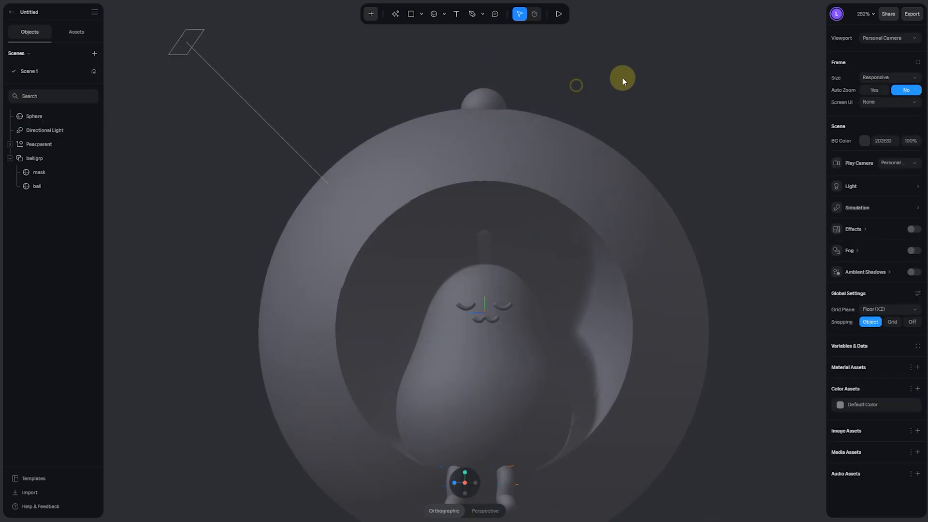
Draw a straight vertical line about 452 long with the Pen tool, from the top of the ball upward
{"action": "scroll", "coordinate": [623, 79], "scroll_direction": "down", "scroll_amount": 3}
{"action": "left_click", "coordinate": [485, 71]}
{"action": "scroll", "coordinate": [484, 70], "scroll_direction": "down", "scroll_amount": 4}
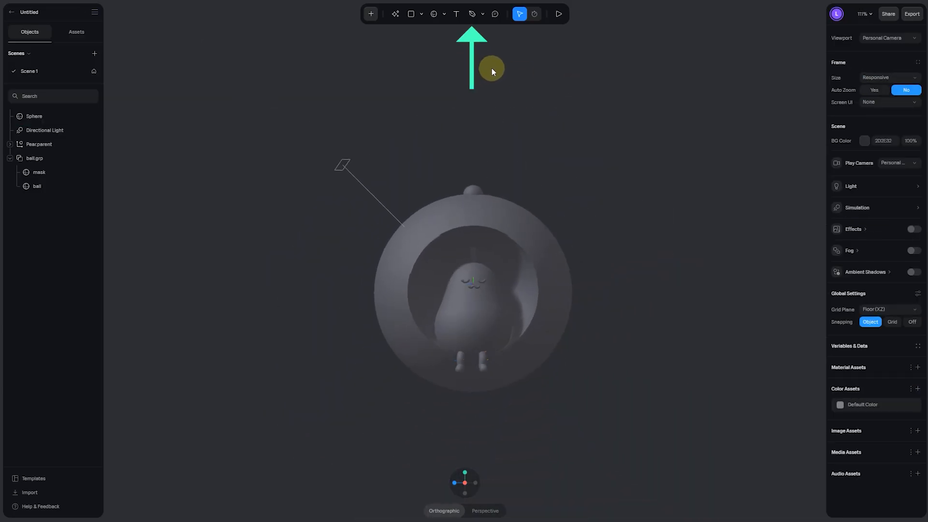
{"action": "middle_click_drag", "start_coordinate": [491, 68], "coordinate": [489, 117]}
{"action": "left_click", "coordinate": [476, 15]}
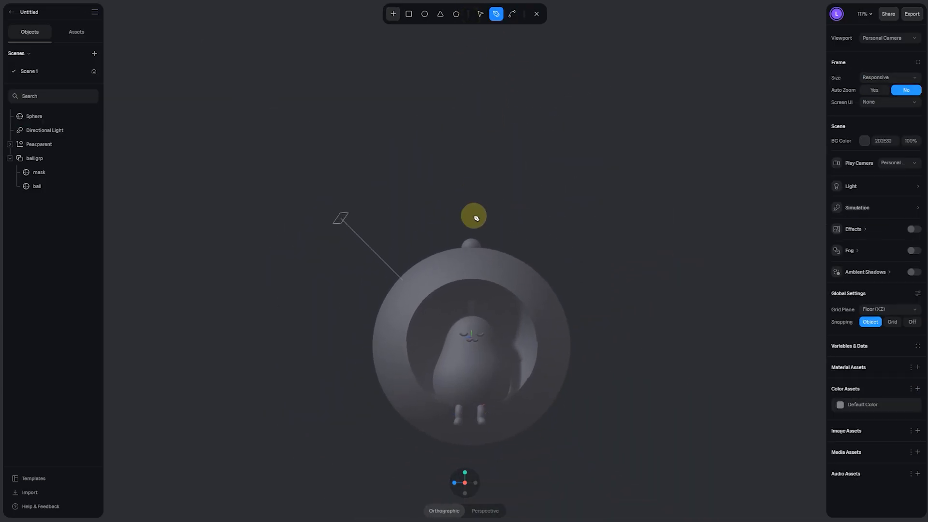
{"action": "left_click", "coordinate": [472, 248]}
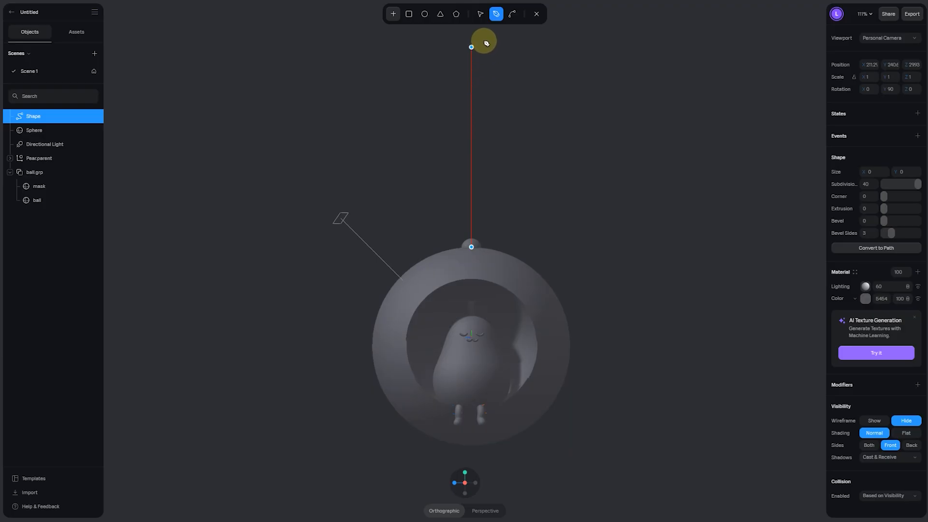
{"action": "left_click", "coordinate": [483, 30]}
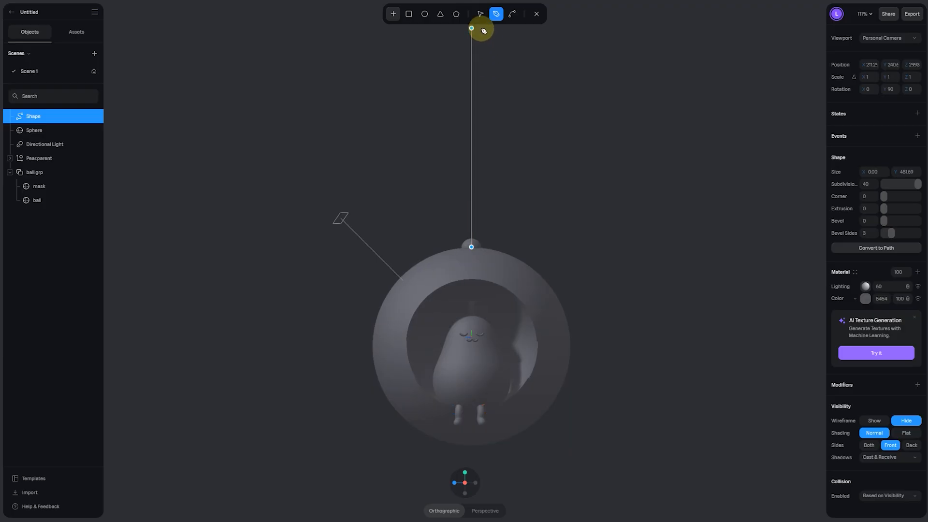
Convert the vertical line to a path with a circular extrusion of size 15
{"action": "left_click", "coordinate": [856, 248]}
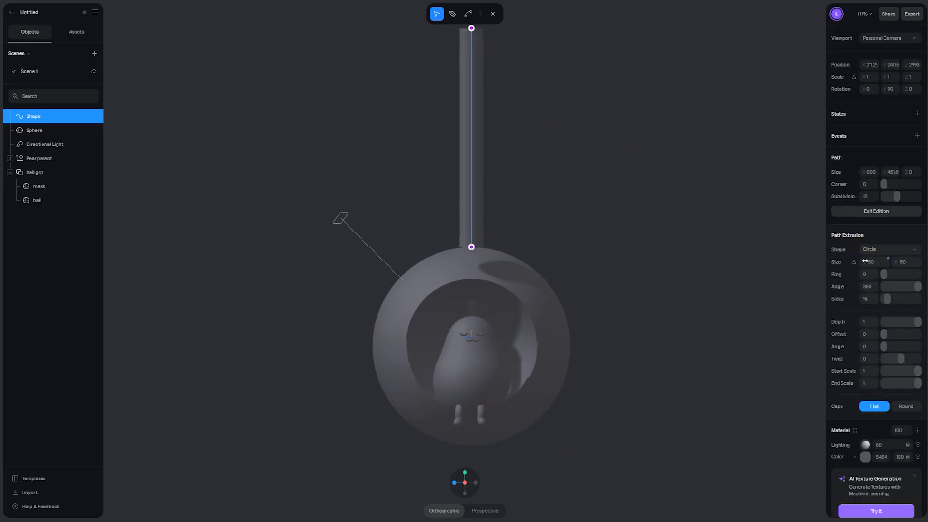
{"action": "left_click_drag", "start_coordinate": [865, 261], "coordinate": [858, 262]}
{"action": "scroll", "coordinate": [631, 234], "scroll_direction": "up", "scroll_amount": 10}
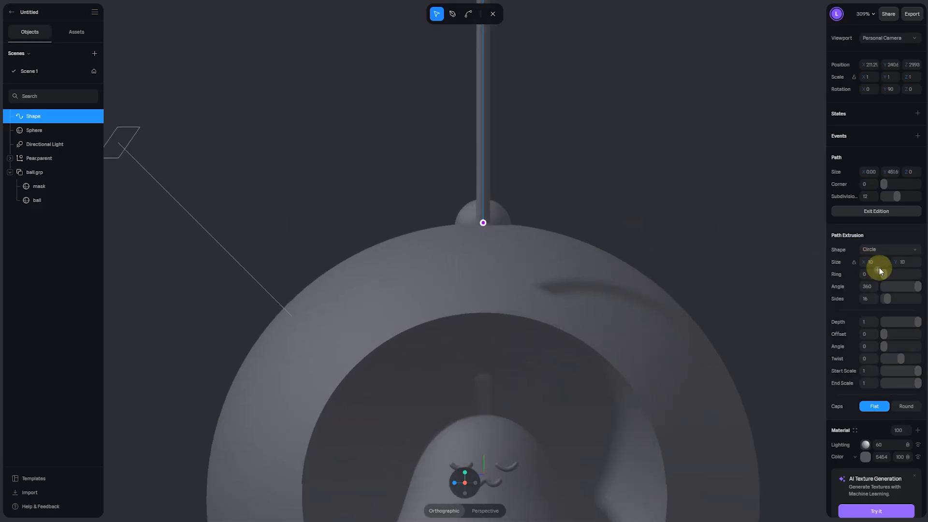
{"action": "key", "text": "Return"}
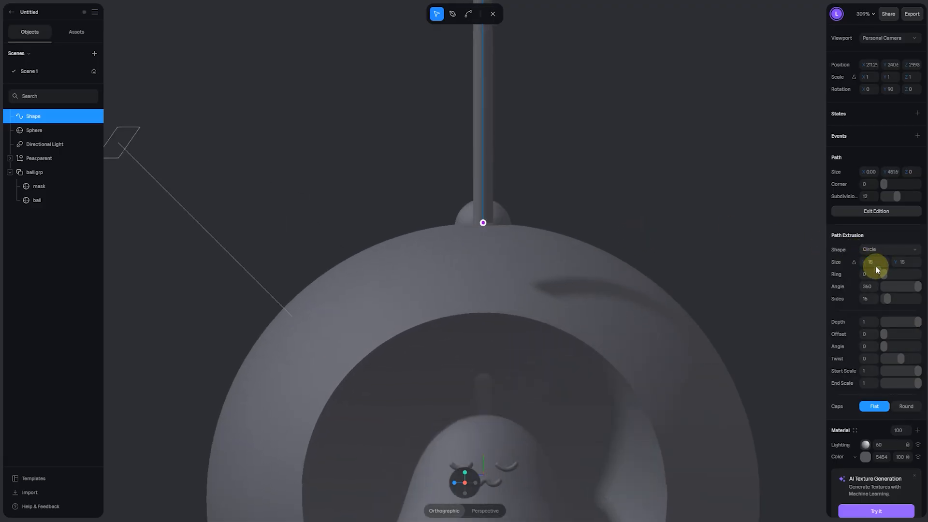
{"action": "key", "text": "Escape"}
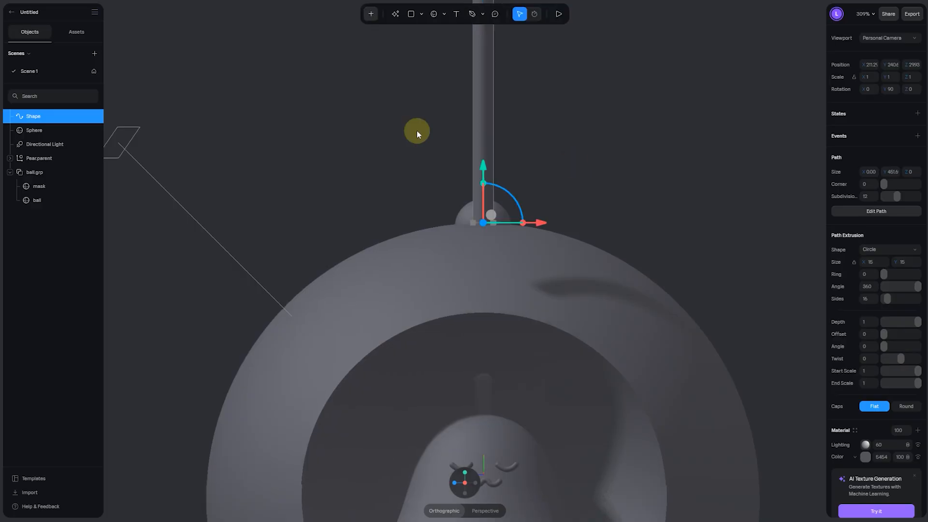
Rename the path as rope and move it along X to about 59.4, in line with the sphere
{"action": "double_click", "coordinate": [37, 117]}
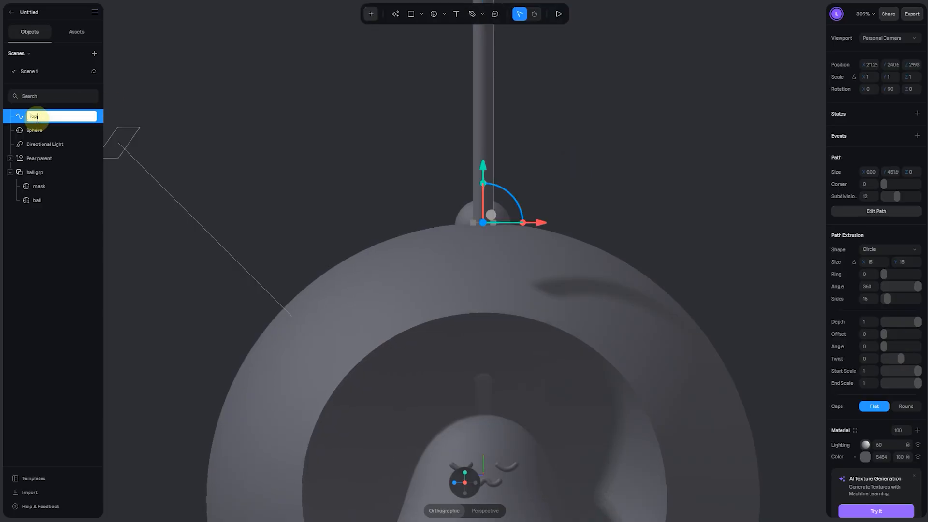
{"action": "key", "text": "Return"}
{"action": "left_click_drag", "start_coordinate": [630, 202], "coordinate": [581, 206]}
{"action": "left_click", "coordinate": [458, 430]}
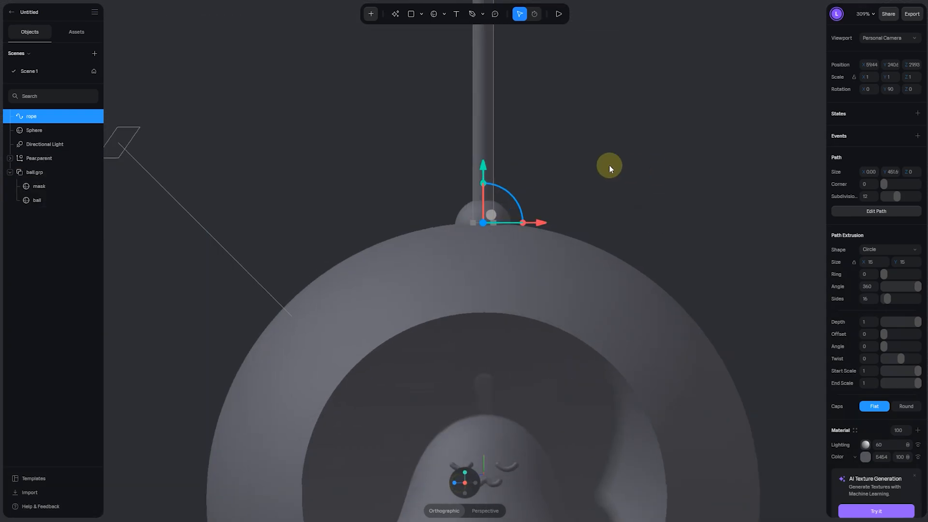
Group the rope and the sphere at the ball's top, and name the group rope.grp
{"action": "left_click", "coordinate": [476, 217], "text": "shift"}
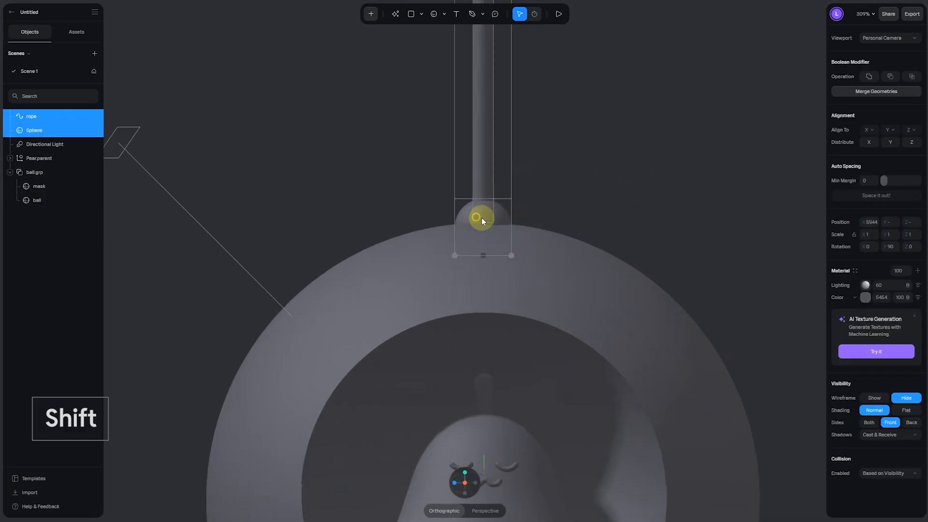
{"action": "middle_click_drag", "start_coordinate": [583, 198], "coordinate": [561, 219]}
{"action": "key", "text": "ctrl+g"}
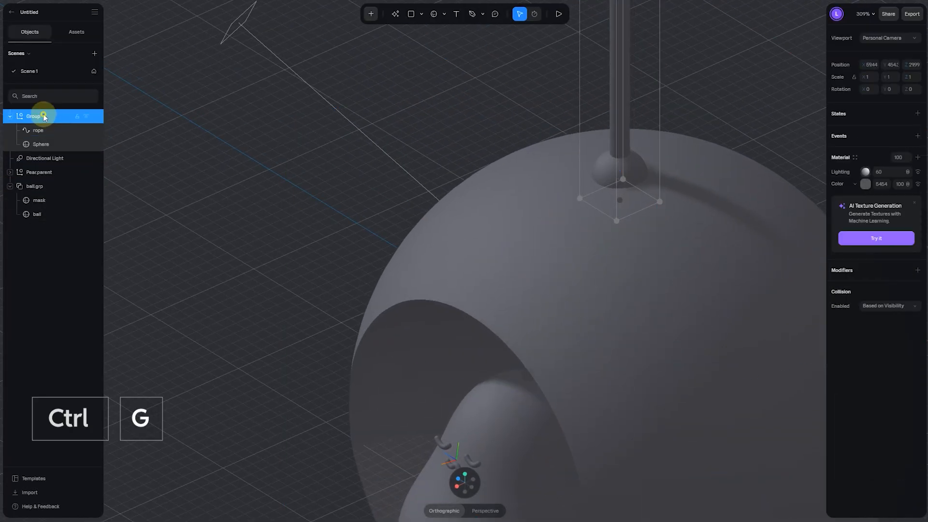
{"action": "double_click", "coordinate": [43, 116]}
{"action": "type", "text": "rope.g"}
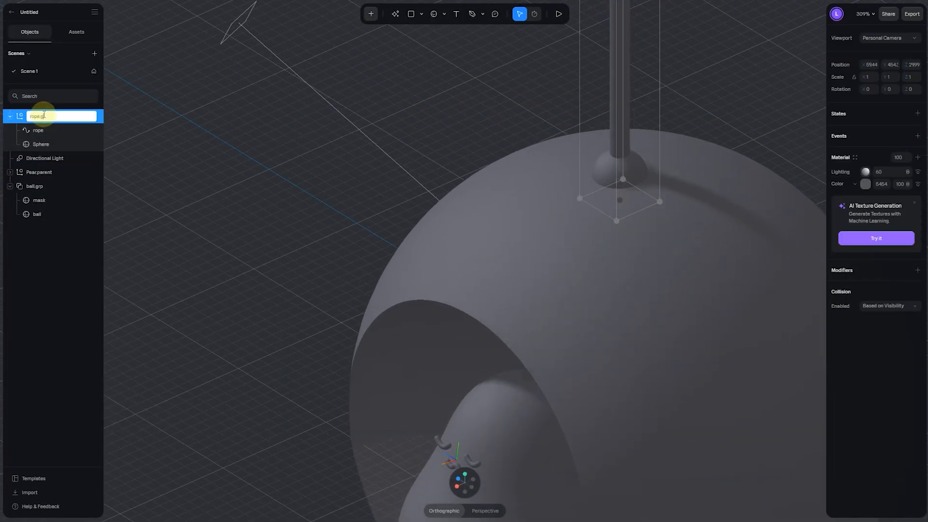
{"action": "type", "text": "rp"}
{"action": "key", "text": "Return"}
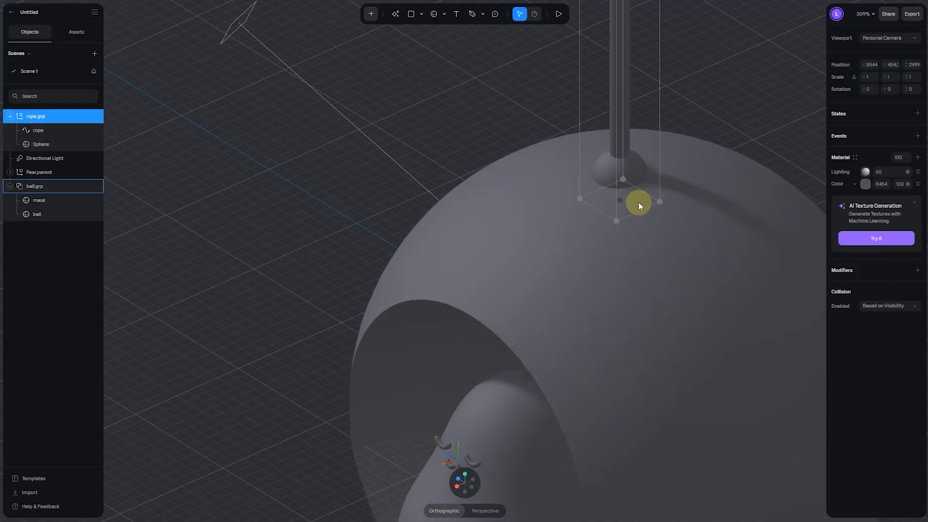
Raise rope.grp slightly along Y to about 460 above the ball
{"action": "left_click", "coordinate": [464, 484]}
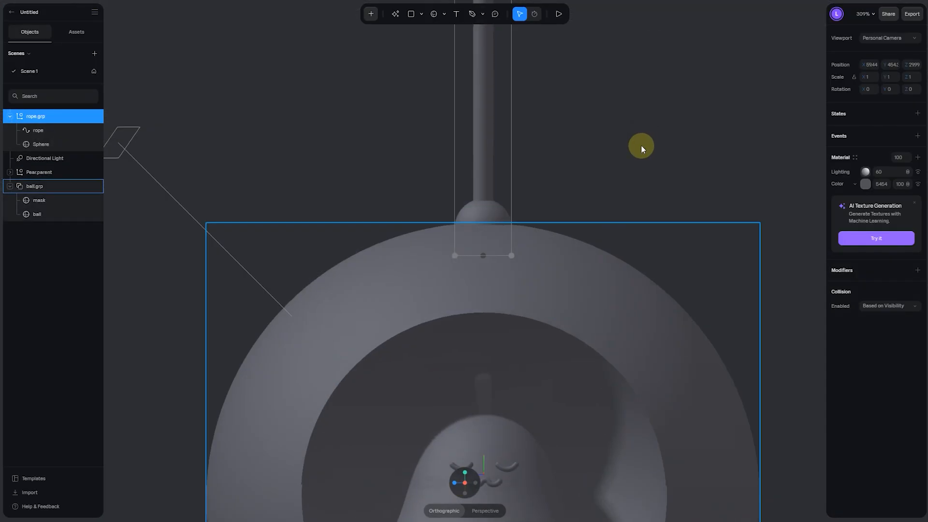
{"action": "scroll", "coordinate": [629, 143], "scroll_direction": "down", "scroll_amount": 5}
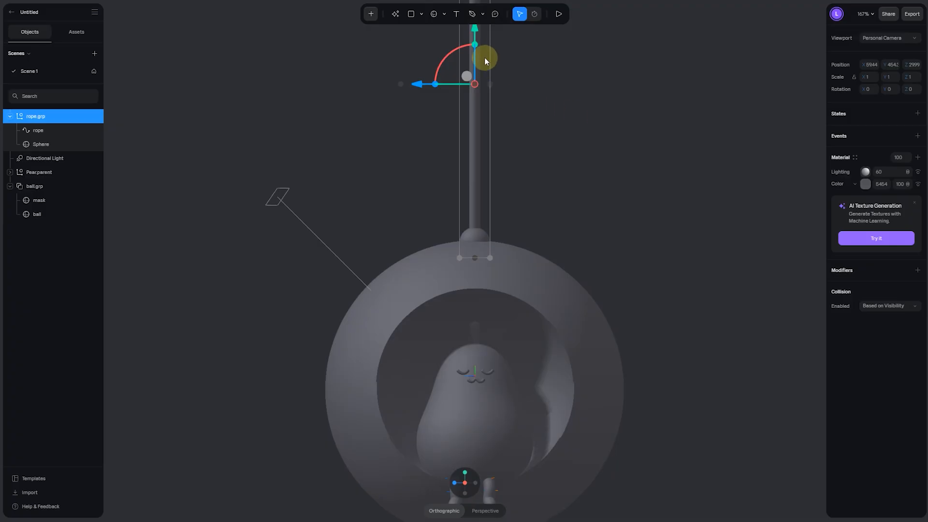
{"action": "left_click_drag", "start_coordinate": [474, 37], "coordinate": [474, 39]}
{"action": "scroll", "coordinate": [612, 233], "scroll_direction": "down", "scroll_amount": 3, "text": "alt"}
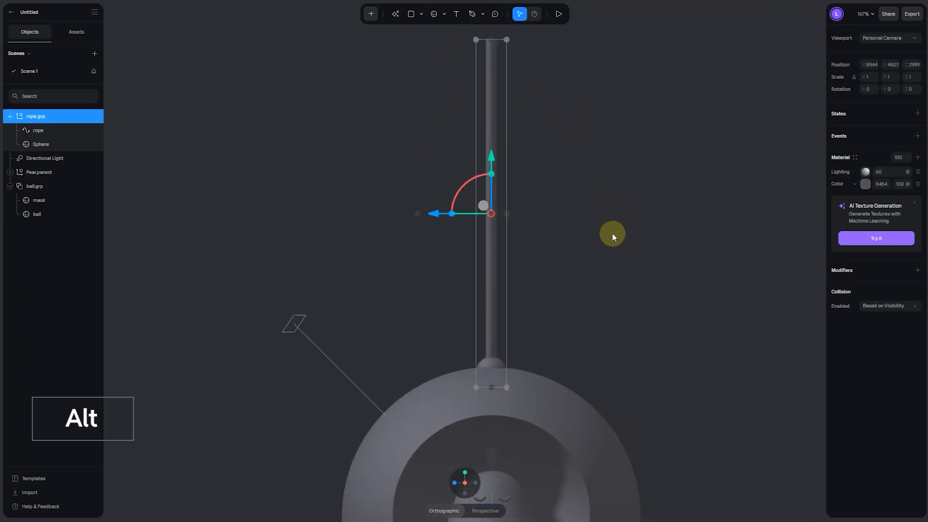
{"action": "left_click", "coordinate": [628, 219]}
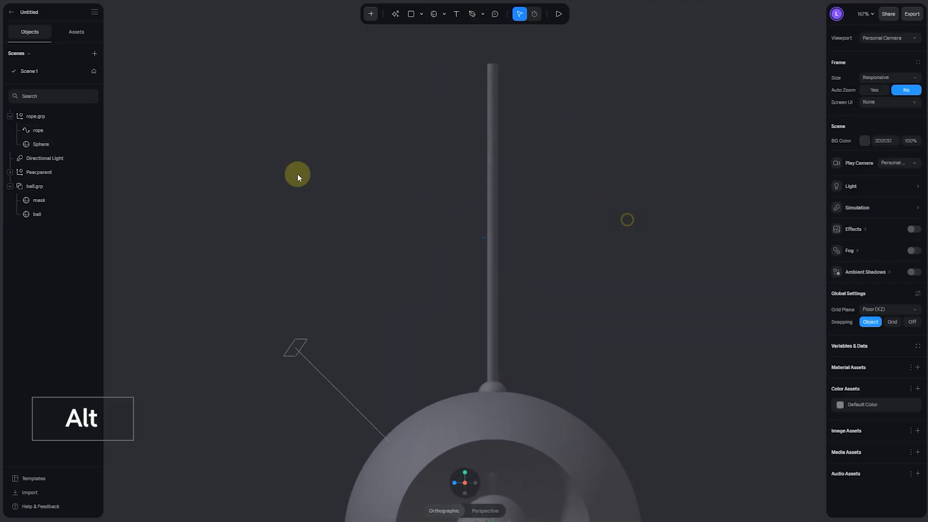
Move the pivot of rope.grp up to the rope's upper end
{"action": "left_click", "coordinate": [45, 115]}
{"action": "left_click_drag", "start_coordinate": [495, 184], "coordinate": [511, 27]}
{"action": "left_click", "coordinate": [522, 200]}
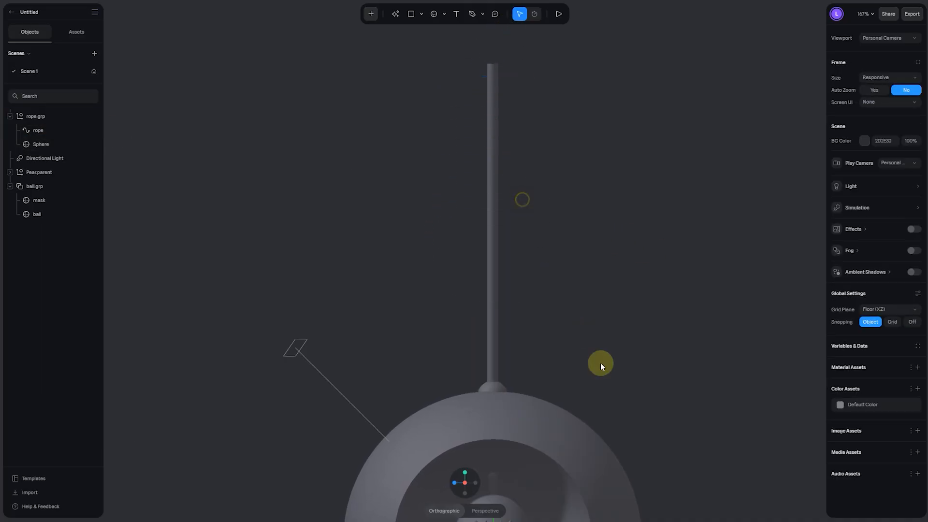
Set the material color of ball.grp to white, RGB 255, 255, 255
{"action": "middle_click_drag", "start_coordinate": [612, 411], "coordinate": [611, 220]}
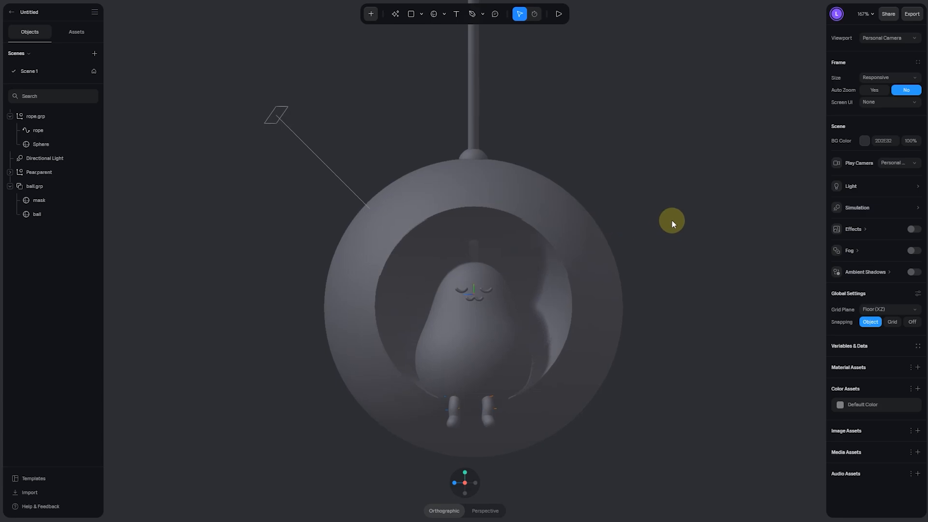
{"action": "middle_click_drag", "start_coordinate": [672, 220], "coordinate": [671, 212]}
{"action": "scroll", "coordinate": [670, 211], "scroll_direction": "up", "scroll_amount": 3}
{"action": "left_click", "coordinate": [634, 250]}
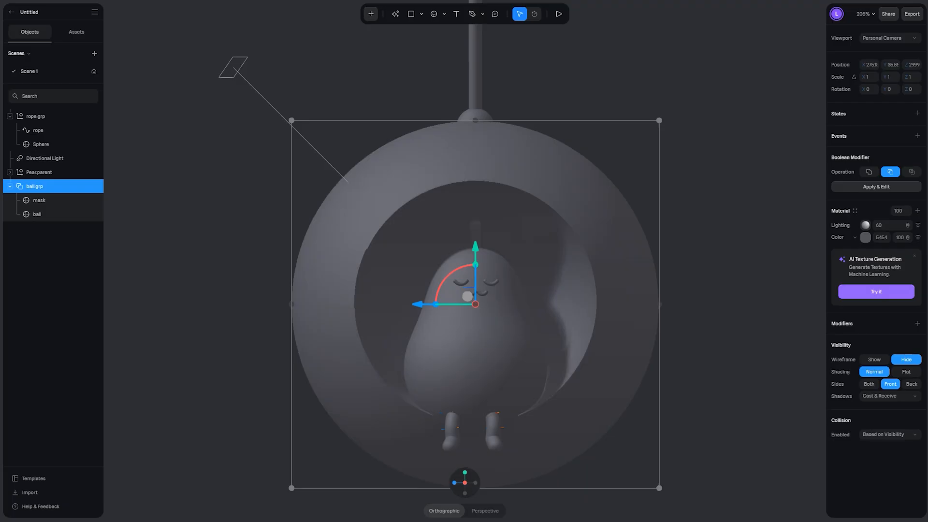
{"action": "left_click", "coordinate": [865, 237]}
{"action": "left_click_drag", "start_coordinate": [852, 304], "coordinate": [831, 270]}
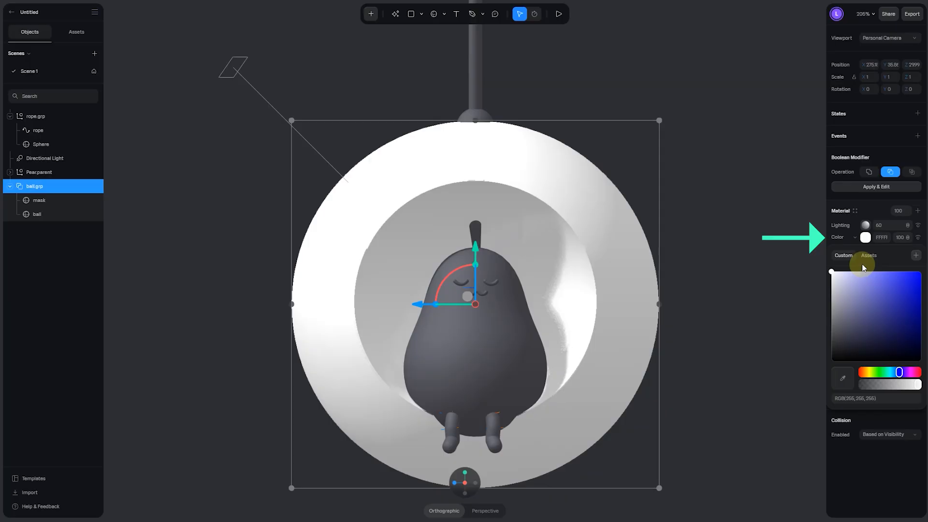
{"action": "left_click", "coordinate": [877, 215]}
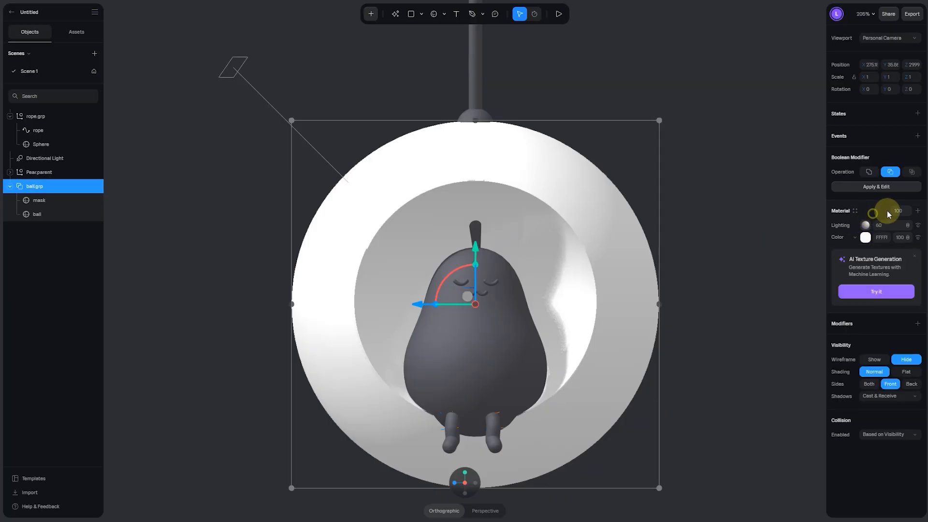
Add a Fresnel layer to the material of ball.grp
{"action": "left_click", "coordinate": [917, 213]}
{"action": "left_click", "coordinate": [863, 225]}
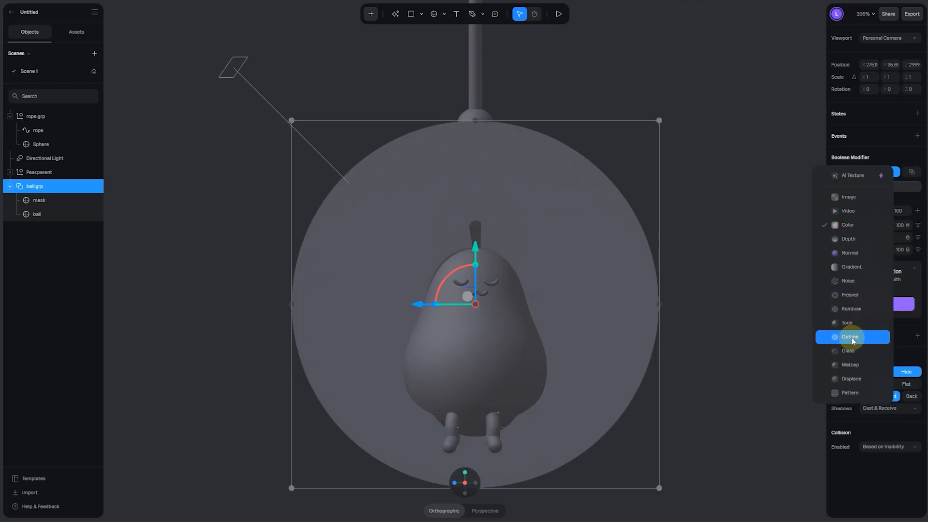
{"action": "left_click", "coordinate": [850, 295]}
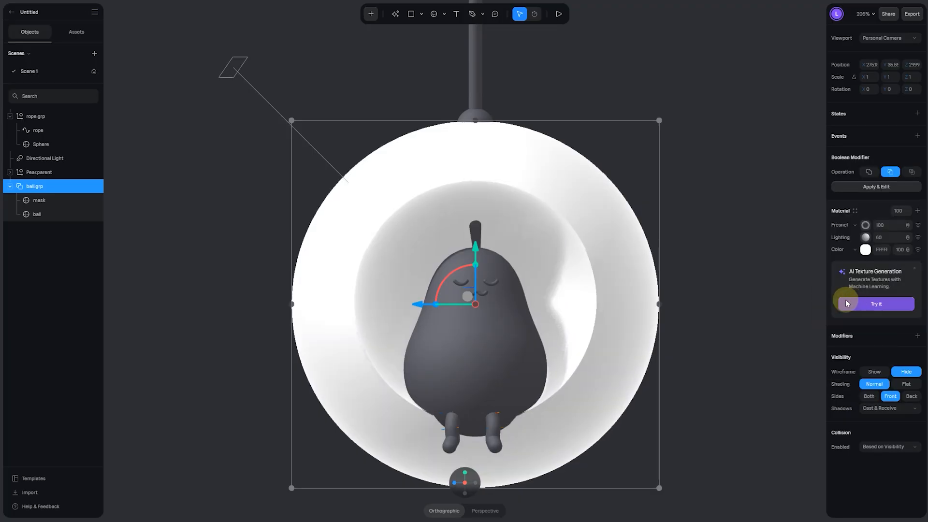
{"action": "left_click", "coordinate": [755, 301]}
Set the scene's background color to 0C153B
{"action": "scroll", "coordinate": [755, 300], "scroll_direction": "down", "scroll_amount": 3}
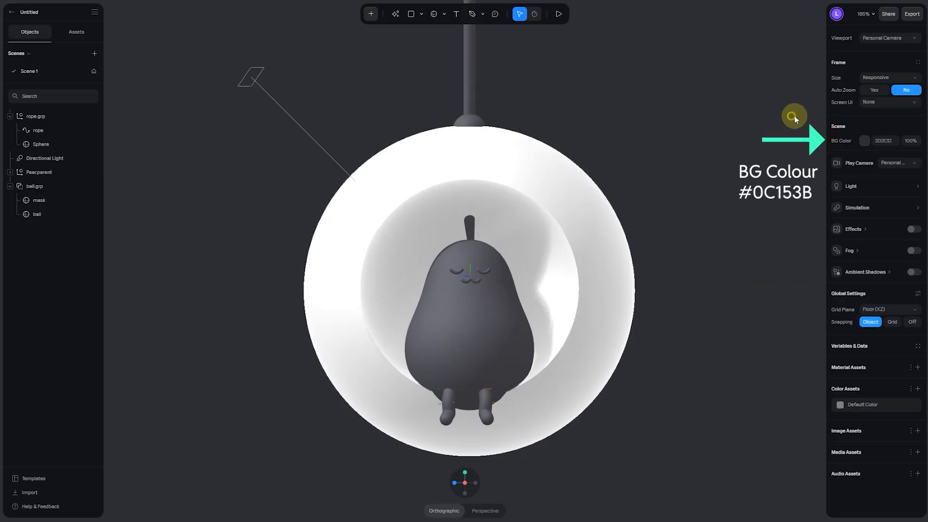
{"action": "left_click", "coordinate": [864, 141]}
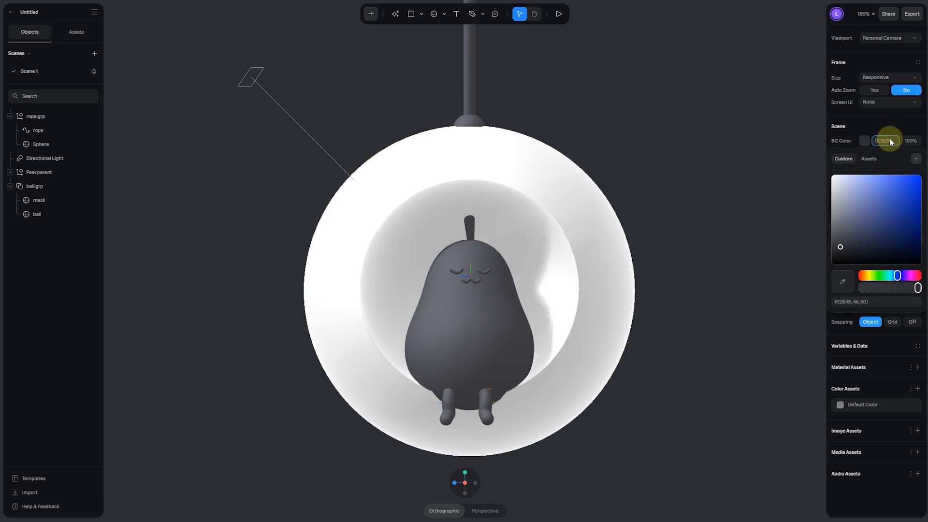
{"action": "key", "text": "Return"}
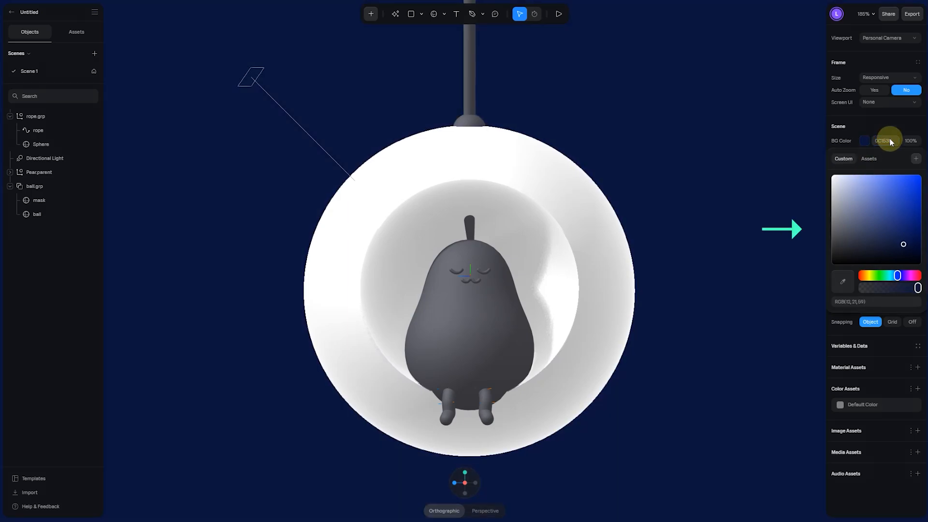
{"action": "left_click", "coordinate": [740, 184]}
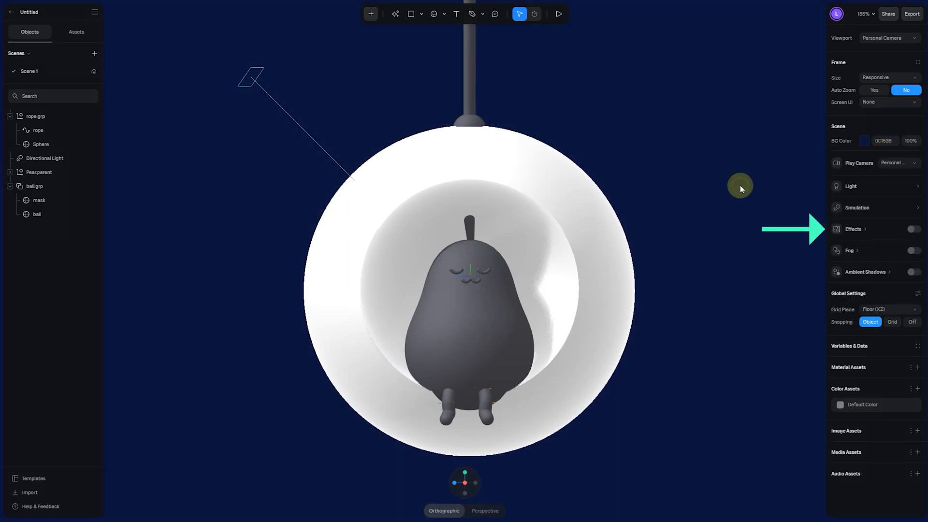
Enable the scene effects and turn on Bloom
{"action": "left_click", "coordinate": [913, 231]}
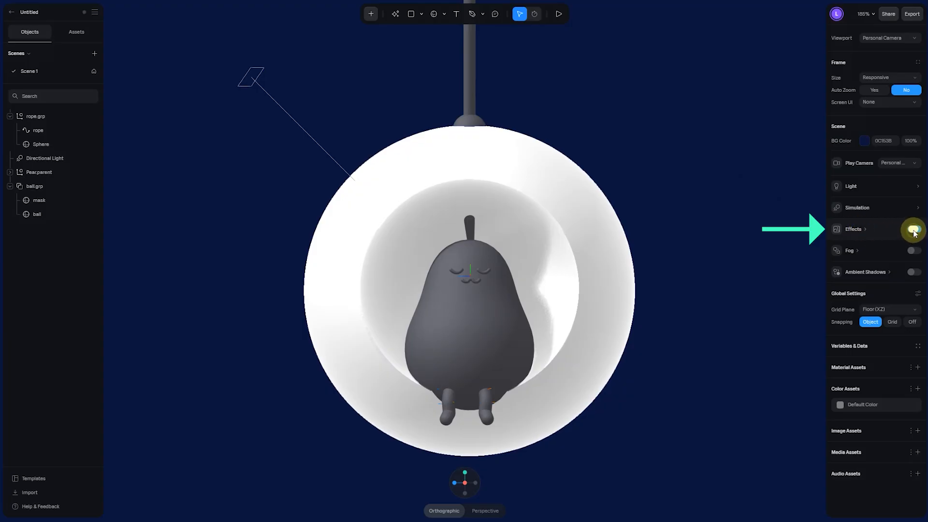
{"action": "left_click", "coordinate": [864, 230]}
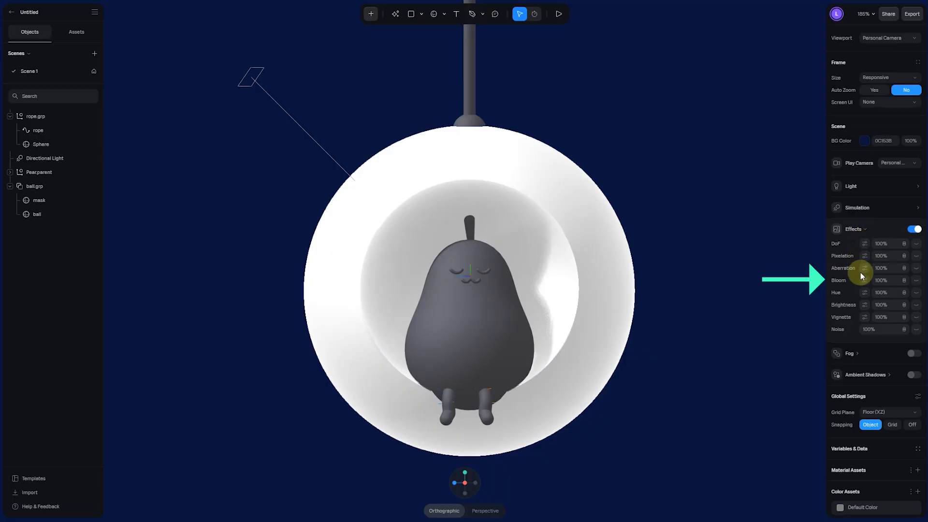
{"action": "left_click", "coordinate": [915, 280]}
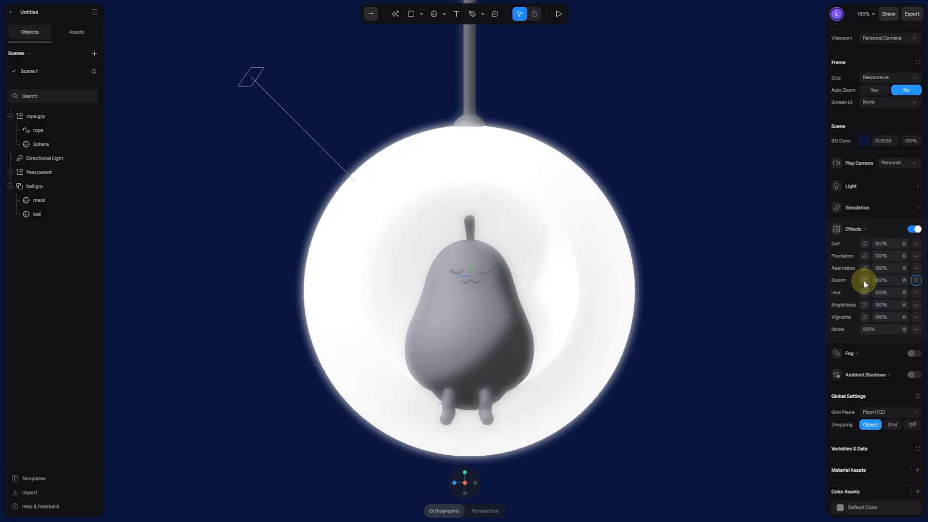
Set the Bloom size to Small and its intensity to 0.10, and turn on the DoF effect
{"action": "left_click", "coordinate": [864, 280]}
{"action": "left_click", "coordinate": [892, 300]}
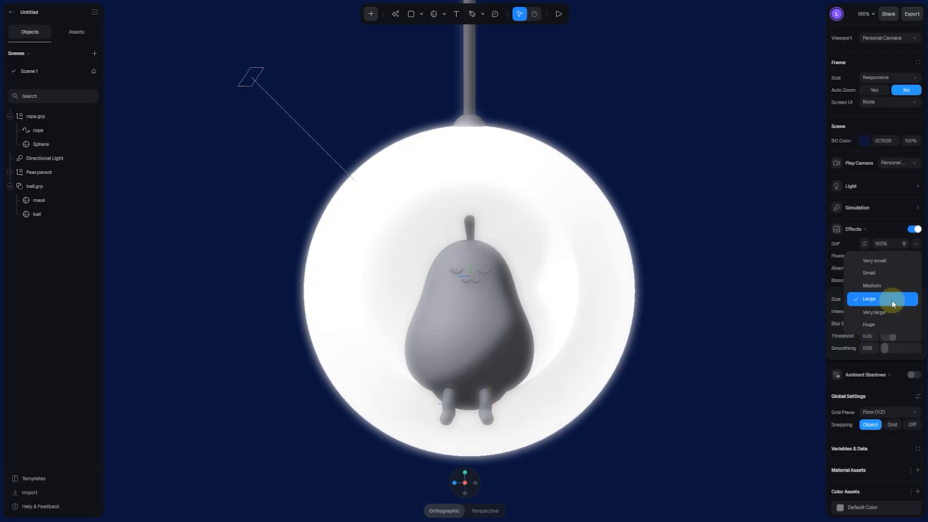
{"action": "left_click", "coordinate": [891, 274]}
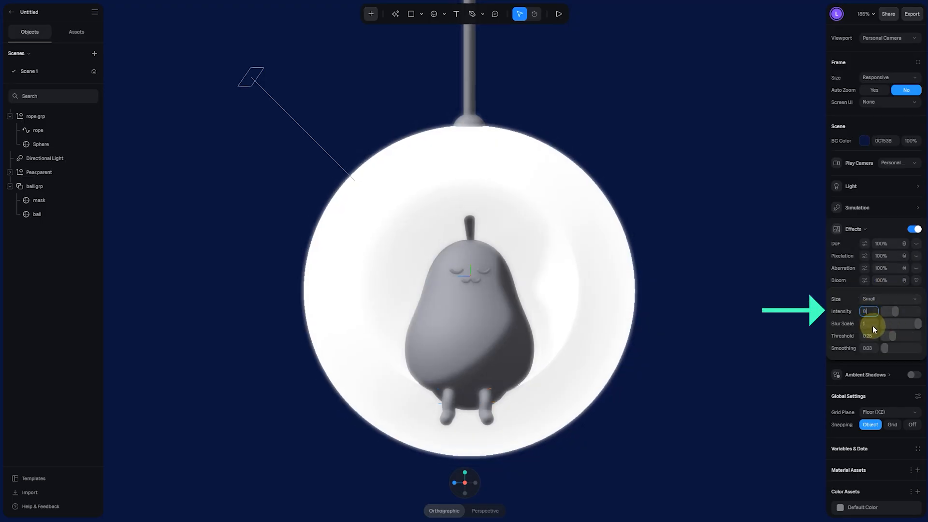
{"action": "type", "text": ".1"}
{"action": "key", "text": "Return"}
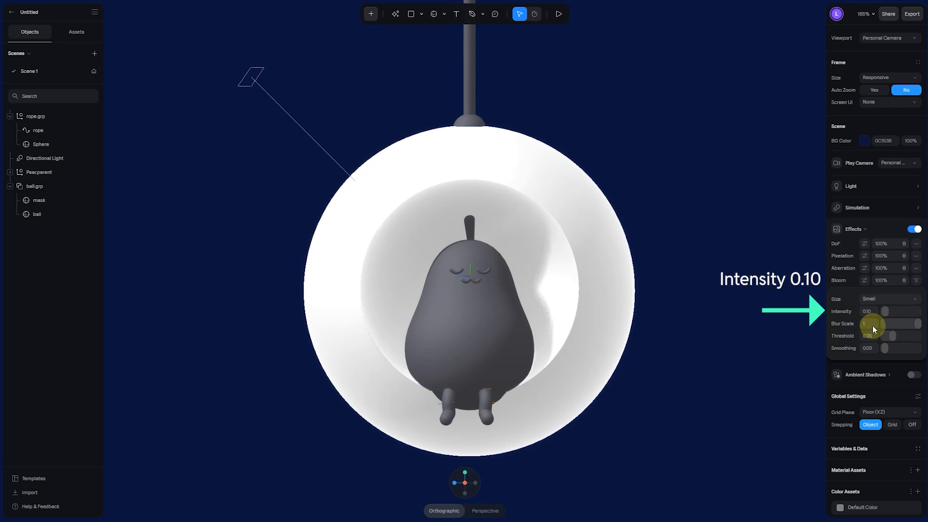
{"action": "left_click", "coordinate": [916, 243]}
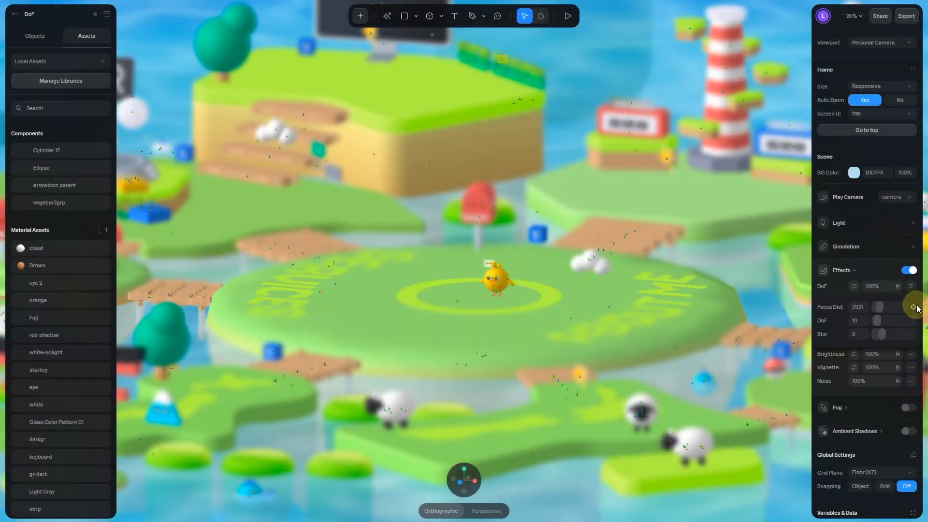
In the DoF example scene, try the focus picker on different objects to compare the blur, and play the scene
{"action": "left_click", "coordinate": [912, 307]}
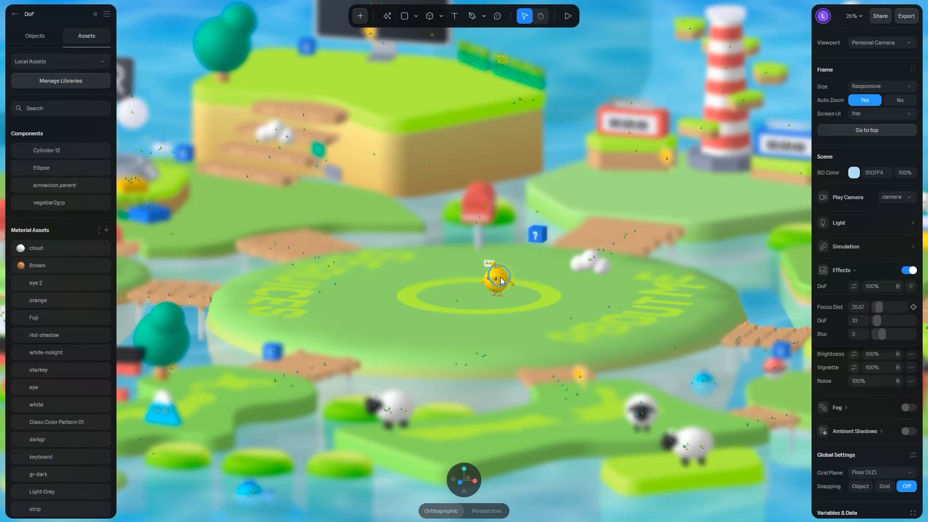
{"action": "left_click", "coordinate": [440, 339]}
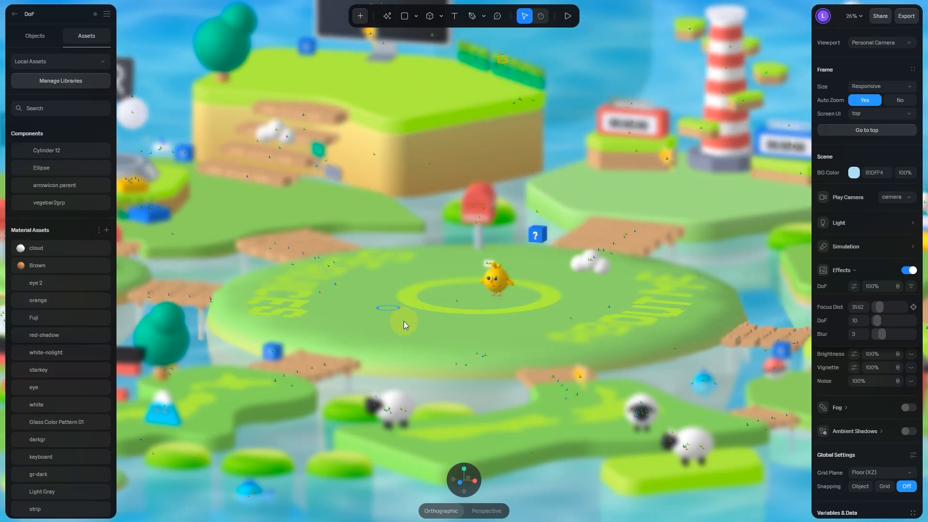
{"action": "left_click", "coordinate": [446, 337]}
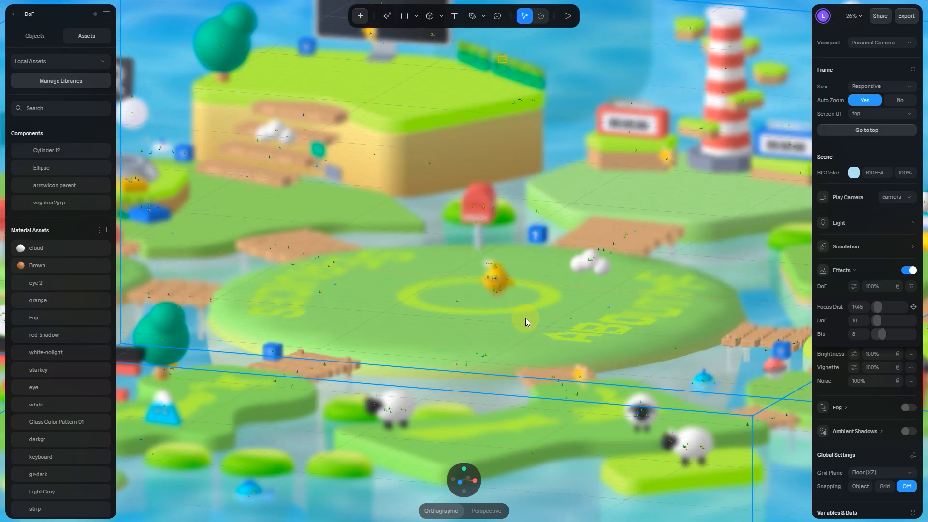
{"action": "left_click", "coordinate": [567, 16]}
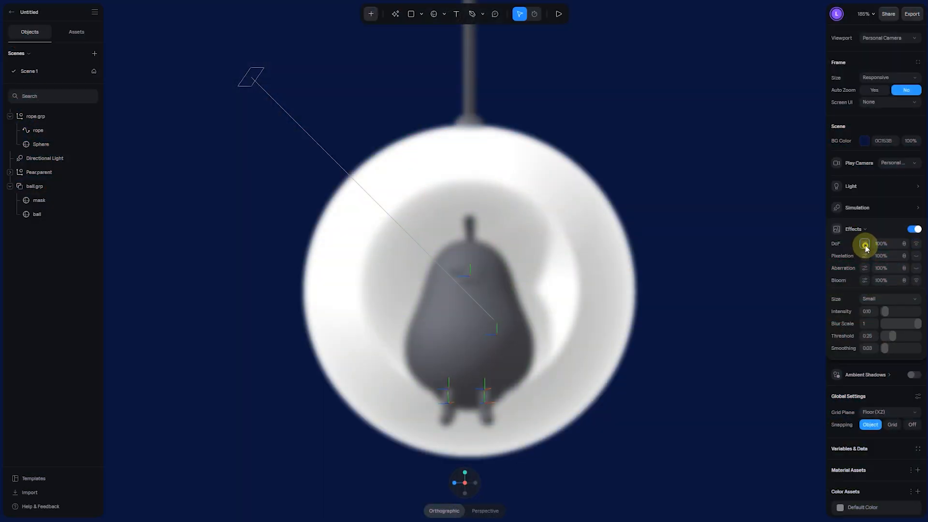
Focus the DoF effect of the pear scene on the pear, with focus distance 29 and DoF 58
{"action": "left_click", "coordinate": [864, 243]}
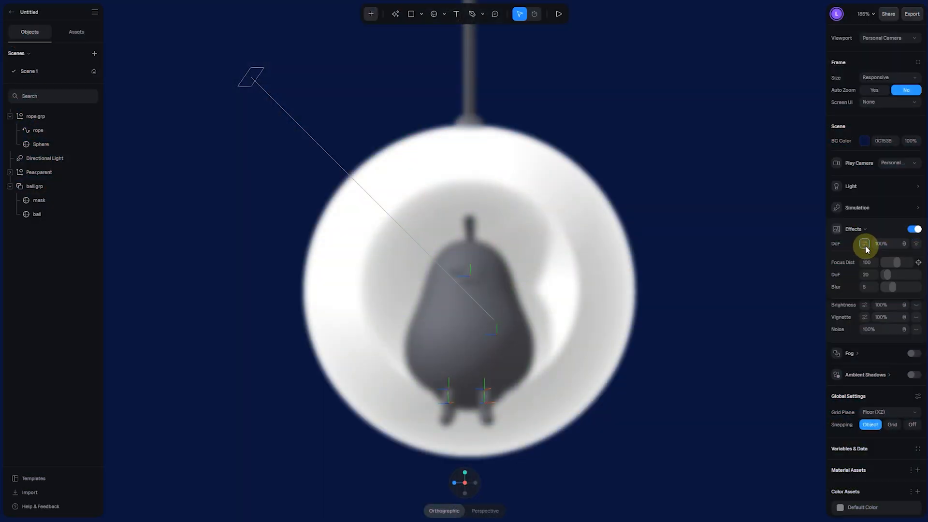
{"action": "left_click", "coordinate": [917, 263]}
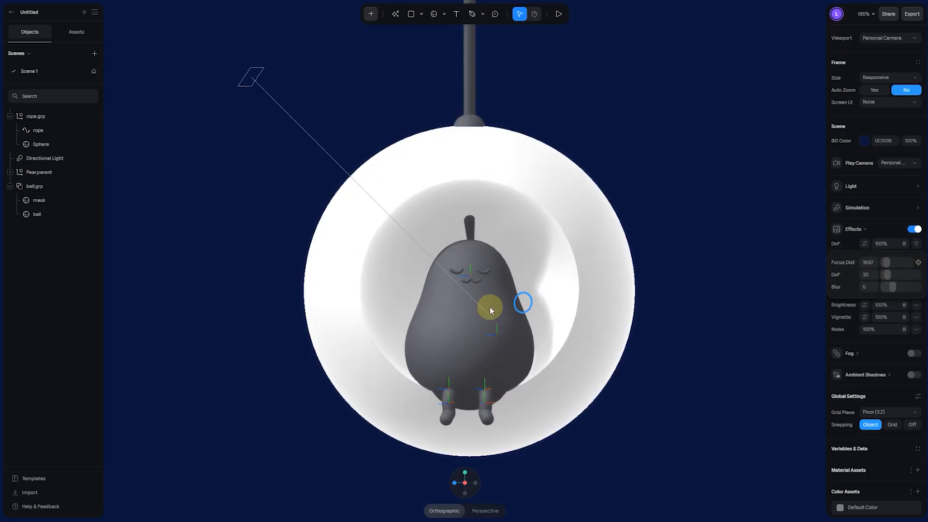
{"action": "left_click", "coordinate": [472, 324]}
{"action": "mouse_move", "coordinate": [886, 262]}
{"action": "left_mouse_down"}
{"action": "mouse_move", "coordinate": [904, 260]}
{"action": "mouse_move", "coordinate": [872, 264]}
{"action": "mouse_move", "coordinate": [909, 275]}
{"action": "mouse_move", "coordinate": [889, 272]}
{"action": "mouse_move", "coordinate": [887, 262]}
{"action": "mouse_move", "coordinate": [894, 273]}
{"action": "left_mouse_up"}
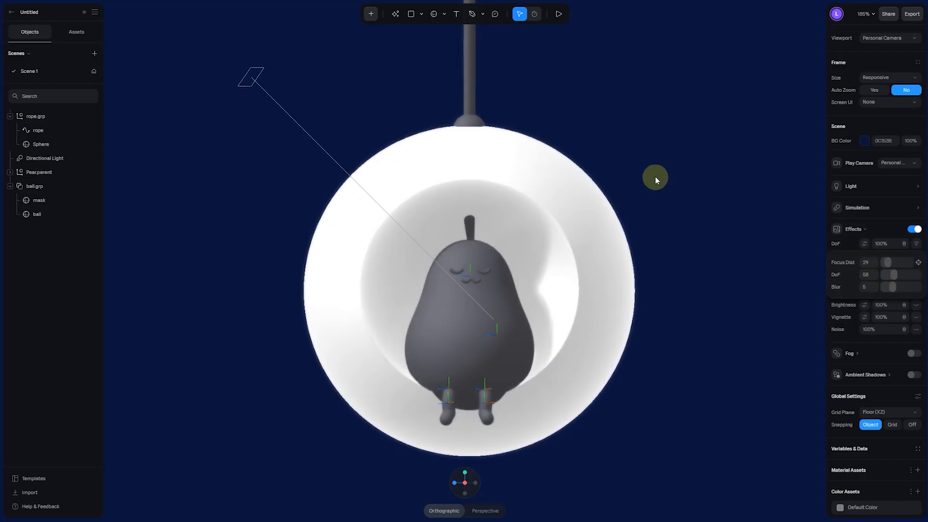
Add a sphere with a size of 40 and place it beside the ball's left side
{"action": "scroll", "coordinate": [654, 176], "scroll_direction": "down", "scroll_amount": 3}
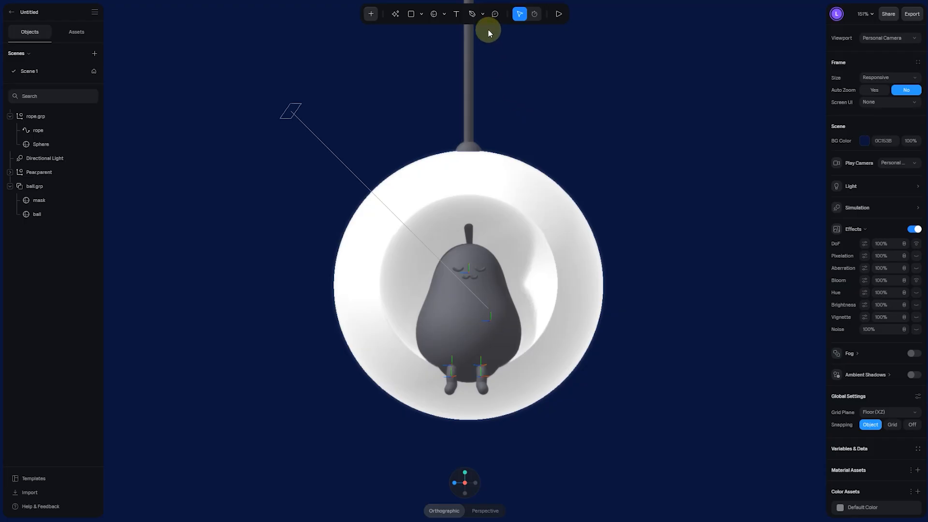
{"action": "left_click", "coordinate": [434, 14]}
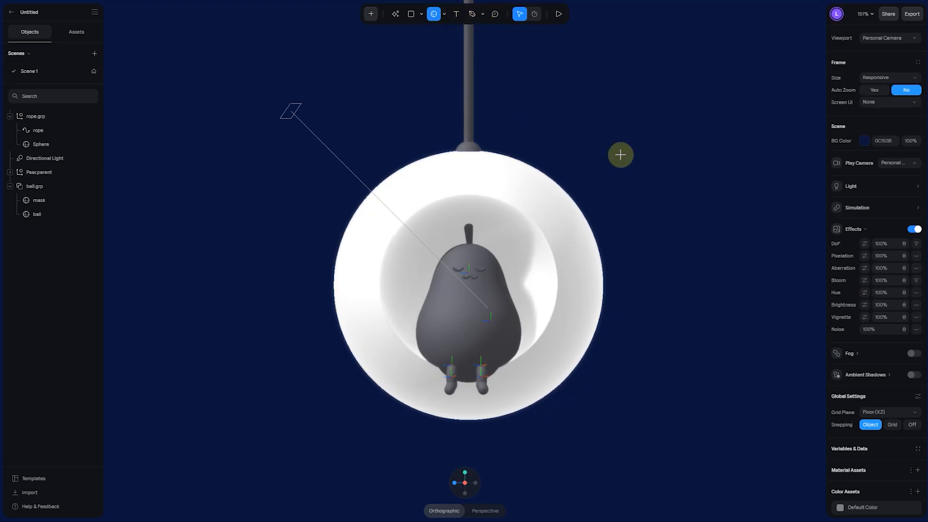
{"action": "left_click", "coordinate": [617, 154]}
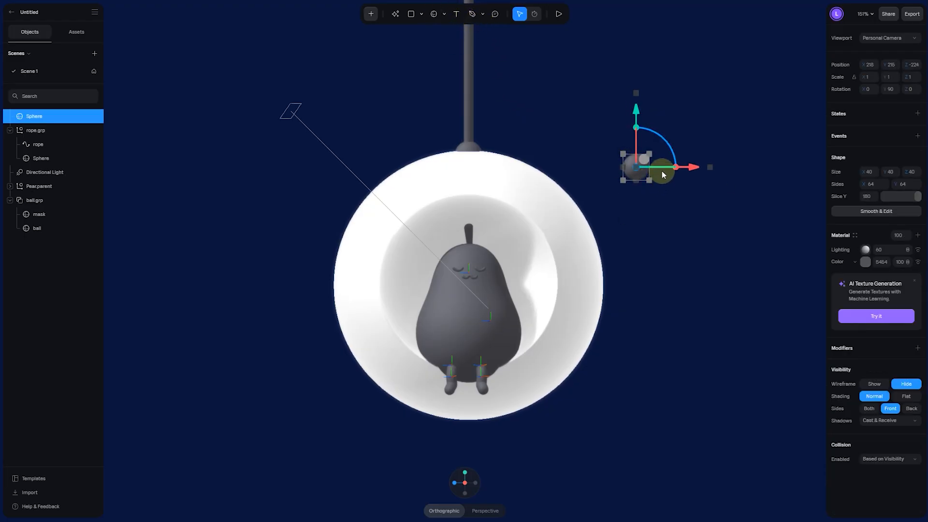
{"action": "key", "text": "ctrl+d"}
{"action": "left_click_drag", "start_coordinate": [695, 166], "coordinate": [293, 232]}
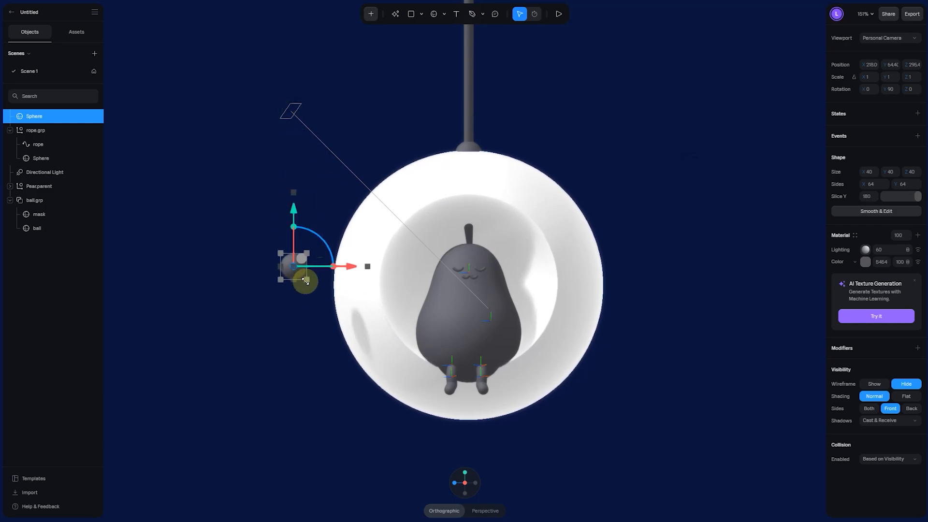
Enlarge the new sphere to about 65 and move it down and against the ball's left edge
{"action": "left_click_drag", "start_coordinate": [306, 279], "coordinate": [312, 297]}
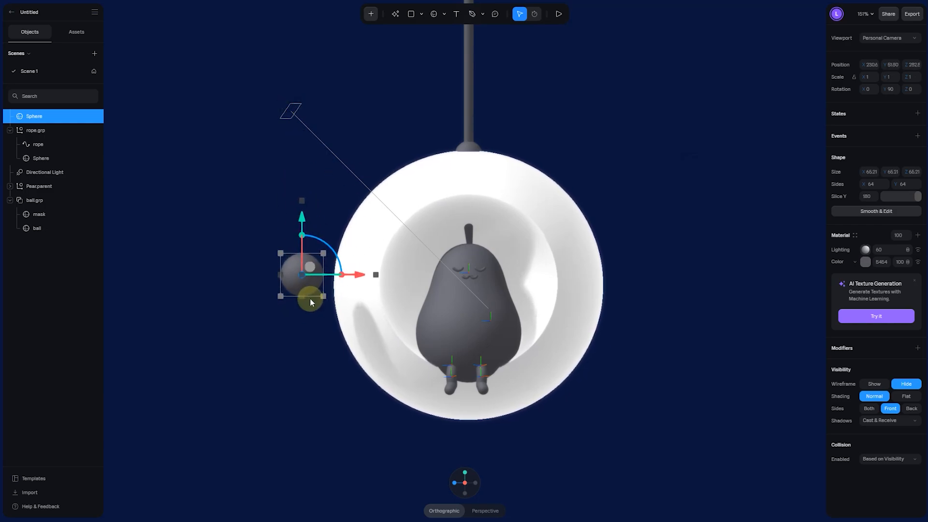
{"action": "left_click_drag", "start_coordinate": [305, 230], "coordinate": [304, 264]}
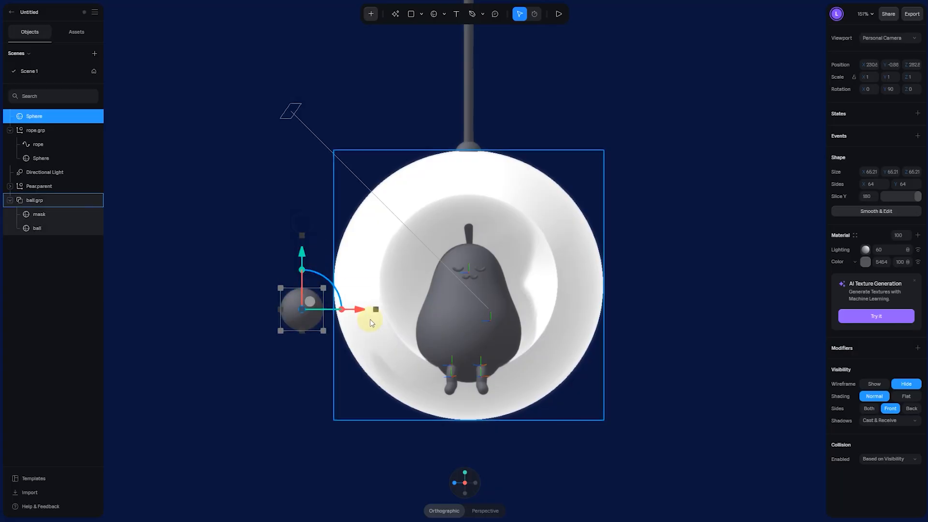
{"action": "left_click_drag", "start_coordinate": [362, 311], "coordinate": [380, 312]}
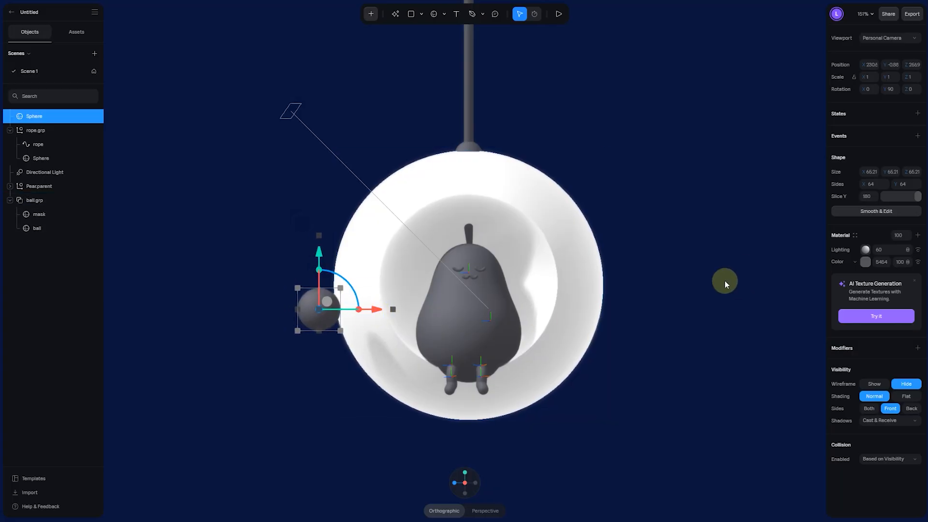
Duplicate the sphere, move the copy to the ball's upper right and shrink it to about 52.6
{"action": "key", "text": "ctrl+d"}
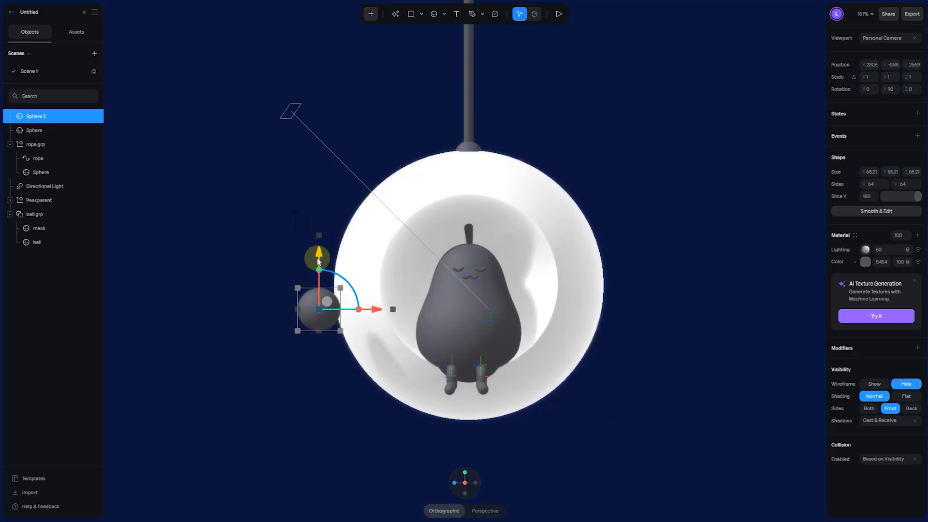
{"action": "left_click_drag", "start_coordinate": [318, 261], "coordinate": [317, 134]}
{"action": "left_click_drag", "start_coordinate": [375, 184], "coordinate": [638, 184]}
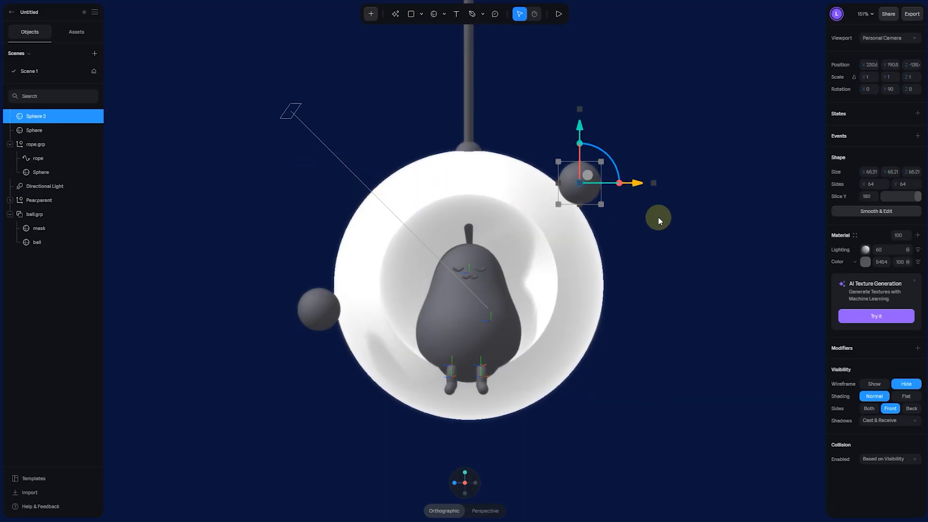
{"action": "left_click_drag", "start_coordinate": [658, 218], "coordinate": [626, 195]}
{"action": "left_click_drag", "start_coordinate": [906, 65], "coordinate": [890, 64]}
{"action": "key", "text": "ctrl+z"}
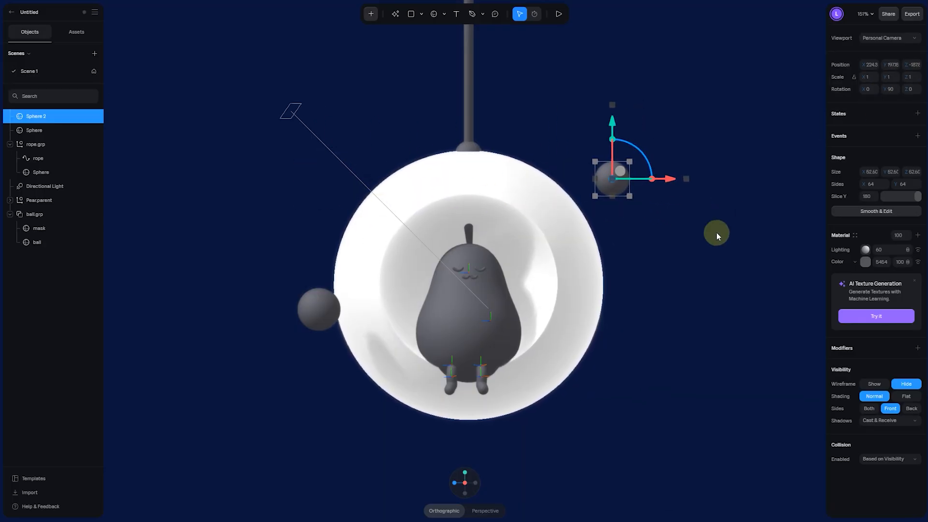
Push the upper-right sphere back in depth along X, then shift it slightly closer to the ball in the front view
{"action": "left_click_drag", "start_coordinate": [716, 232], "coordinate": [651, 280], "text": "alt"}
{"action": "left_click_drag", "start_coordinate": [519, 268], "coordinate": [660, 192]}
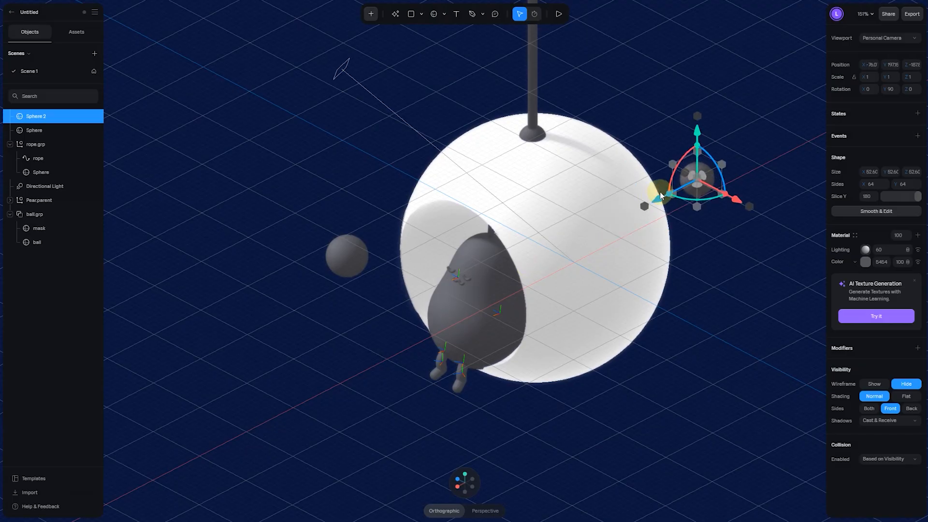
{"action": "left_click", "coordinate": [456, 487]}
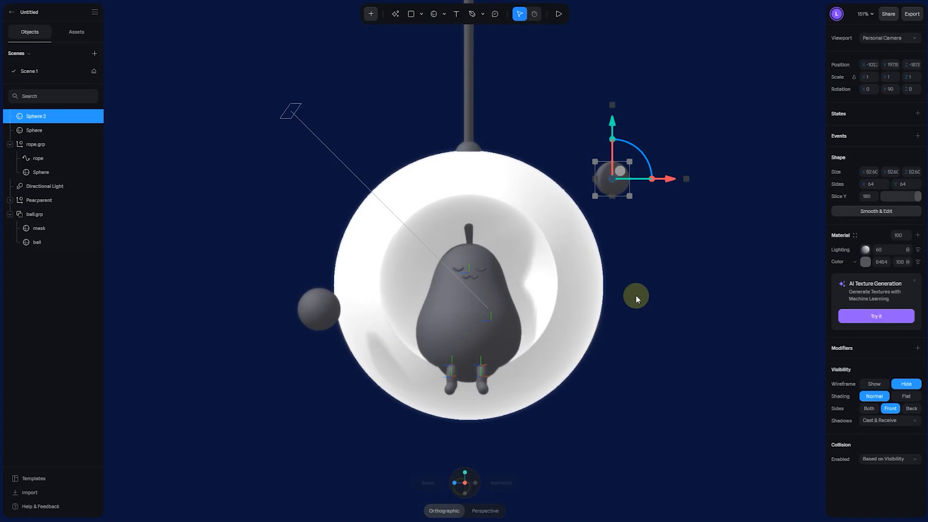
{"action": "left_click", "coordinate": [662, 236]}
{"action": "left_click", "coordinate": [657, 183]}
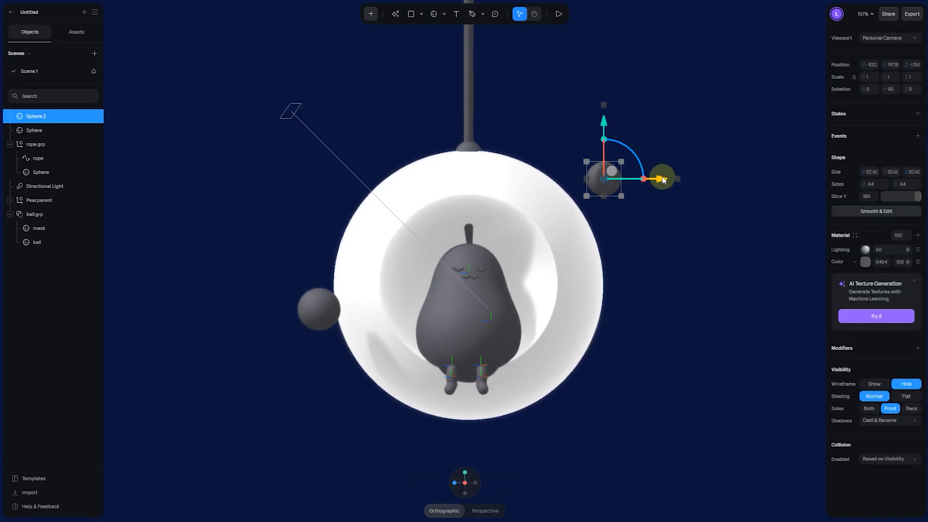
Set the upper-right sphere's material color to FFBC55
{"action": "left_click", "coordinate": [865, 261]}
{"action": "mouse_move", "coordinate": [880, 397]}
{"action": "left_mouse_down"}
{"action": "mouse_move", "coordinate": [909, 398]}
{"action": "mouse_move", "coordinate": [871, 398]}
{"action": "left_mouse_up"}
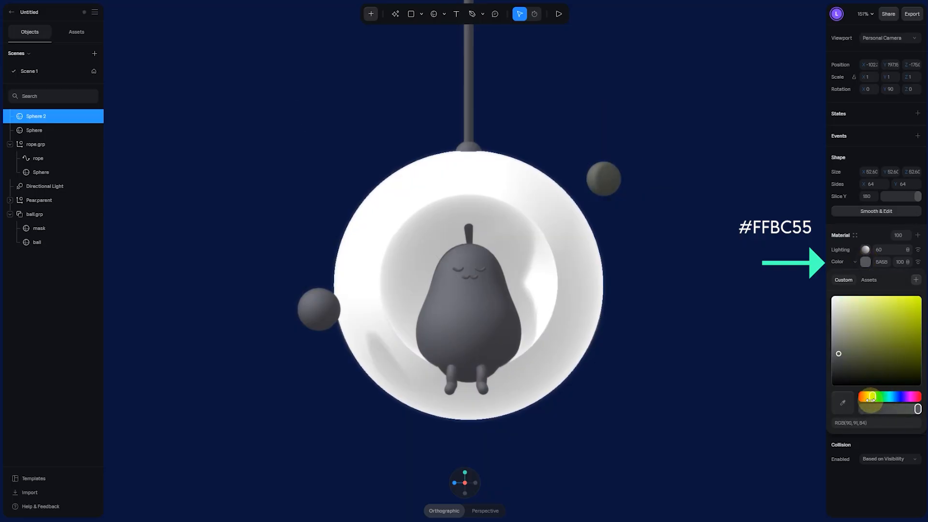
{"action": "left_click", "coordinate": [889, 308]}
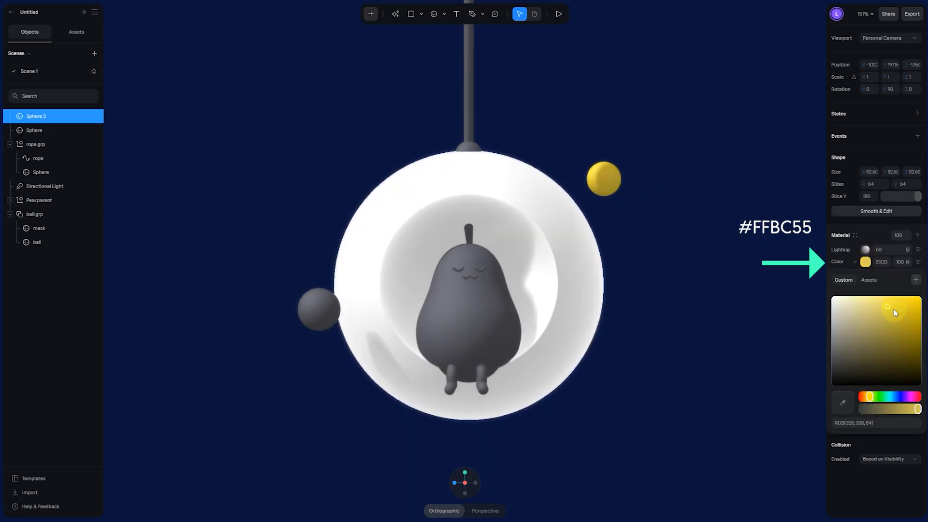
{"action": "left_click_drag", "start_coordinate": [894, 309], "coordinate": [896, 277]}
{"action": "left_click", "coordinate": [883, 262]}
{"action": "type", "text": "FFBC55"}
{"action": "key", "text": "Return"}
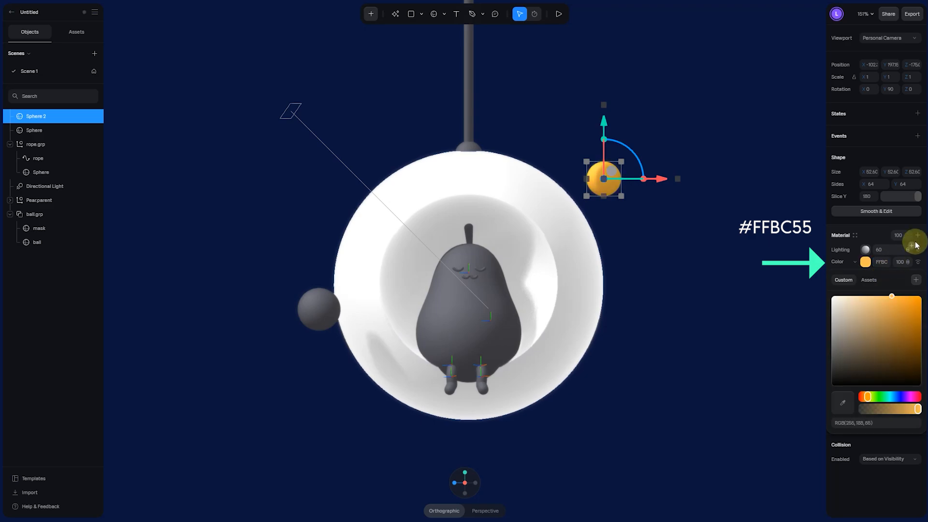
Add a Fresnel layer to the upper-right sphere's material with color FFE492 and bias 0.6
{"action": "left_click", "coordinate": [917, 236]}
{"action": "left_click", "coordinate": [852, 248]}
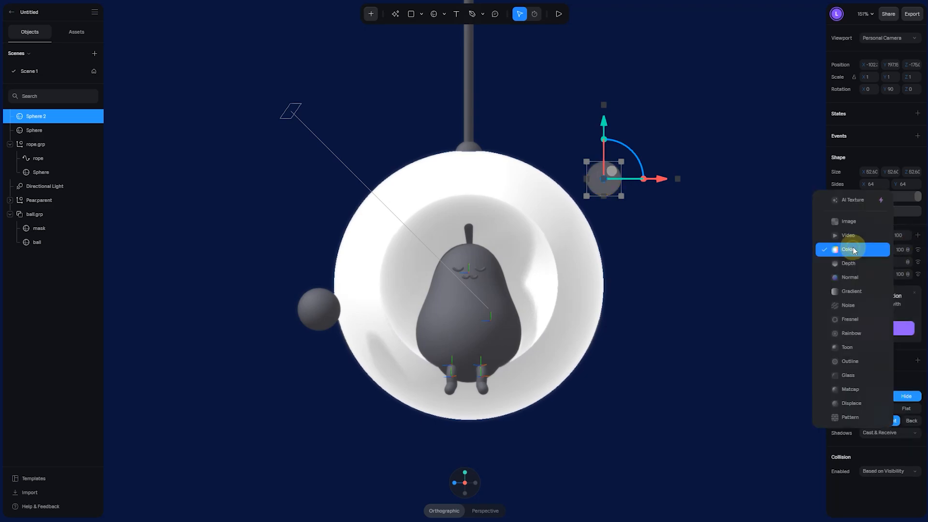
{"action": "left_click", "coordinate": [850, 319]}
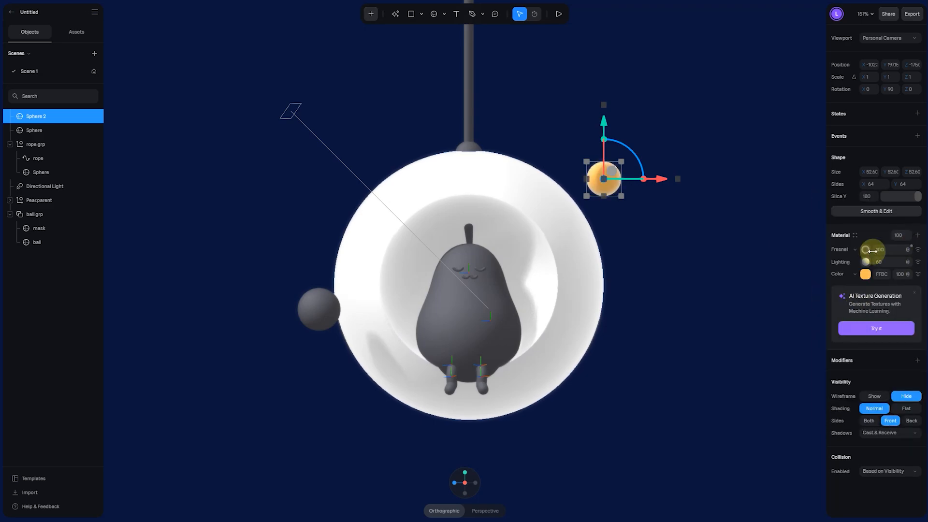
{"action": "type", "text": "FFE492"}
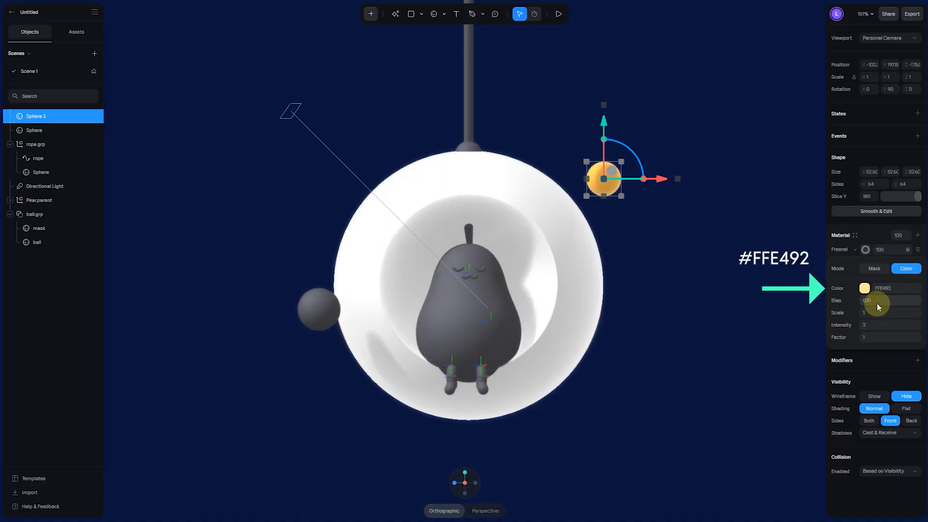
{"action": "left_click", "coordinate": [877, 301]}
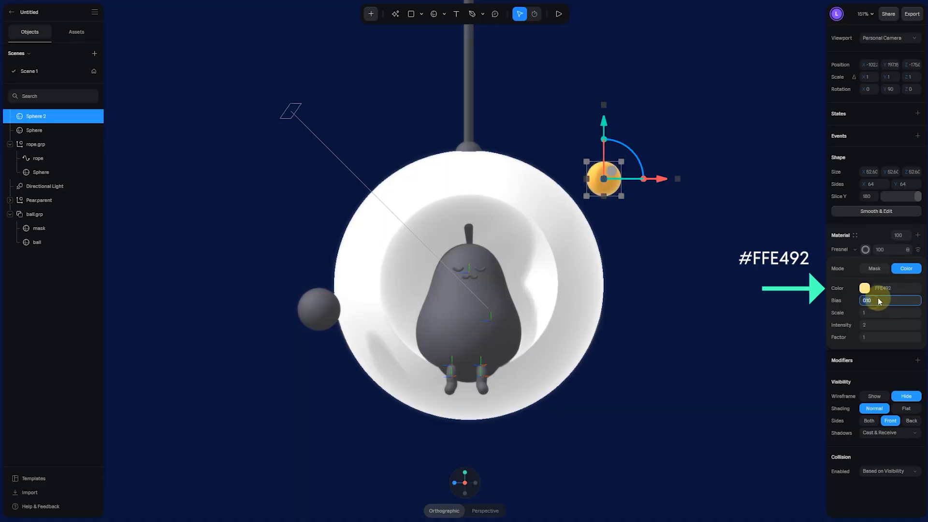
{"action": "type", "text": "0.6"}
{"action": "key", "text": "Return"}
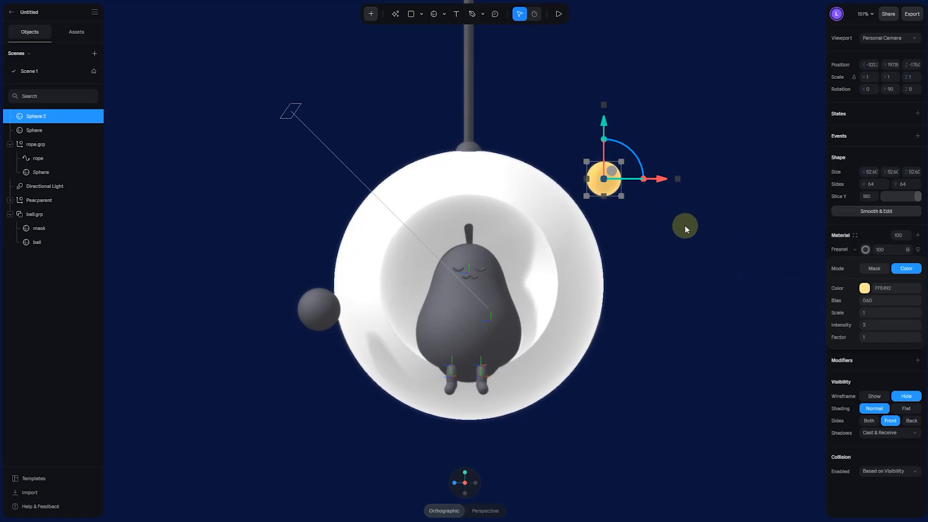
Save the upper-right sphere's material as a reusable material asset named "light"
{"action": "left_click", "coordinate": [856, 237]}
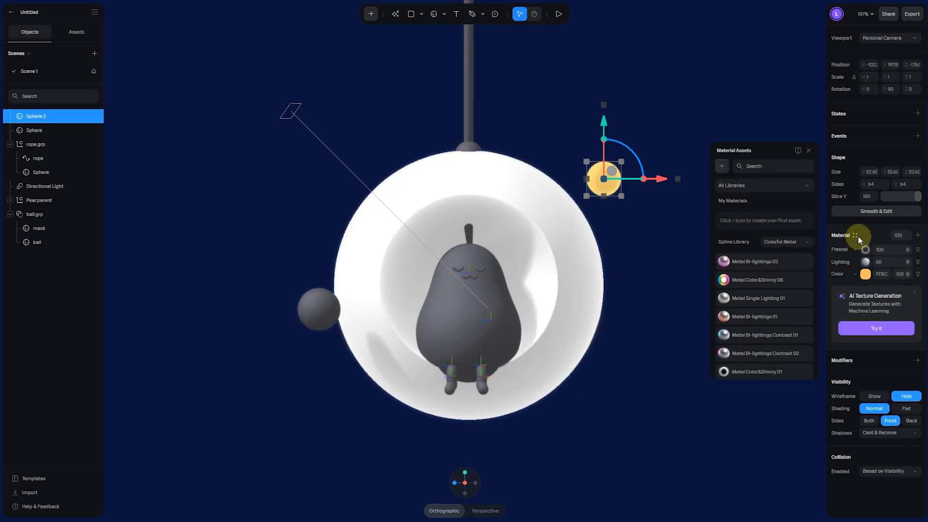
{"action": "left_click", "coordinate": [721, 166]}
{"action": "double_click", "coordinate": [751, 218]}
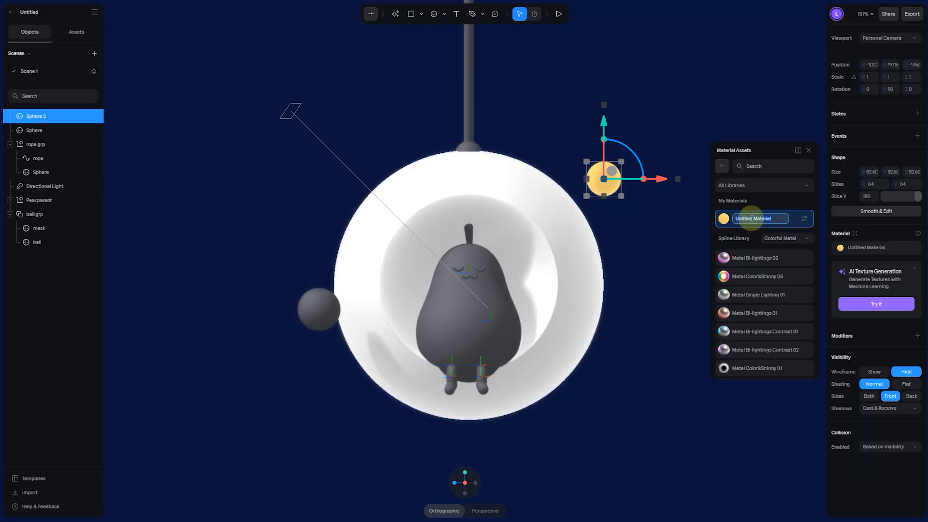
{"action": "type", "text": "light"}
Apply the "light" material asset to the sphere at the ball's left edge
{"action": "left_click", "coordinate": [317, 303]}
{"action": "left_click", "coordinate": [855, 235]}
{"action": "left_click_drag", "start_coordinate": [760, 222], "coordinate": [285, 312]}
{"action": "left_click", "coordinate": [272, 384]}
Duplicate the upper-right yellow sphere, shrink the copy to about 26, place it near the ball's upper edge and adjust its Z position
{"action": "left_click", "coordinate": [610, 179]}
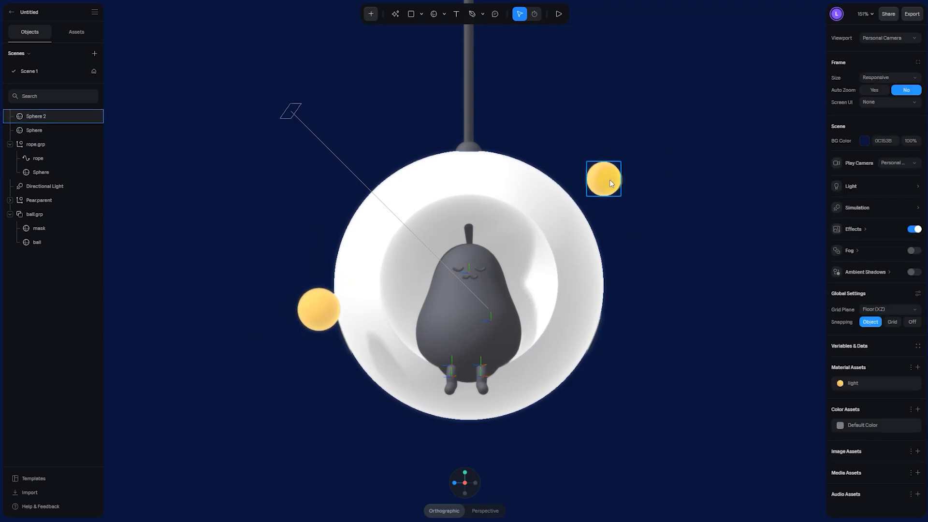
{"action": "left_click_drag", "start_coordinate": [621, 196], "coordinate": [590, 169]}
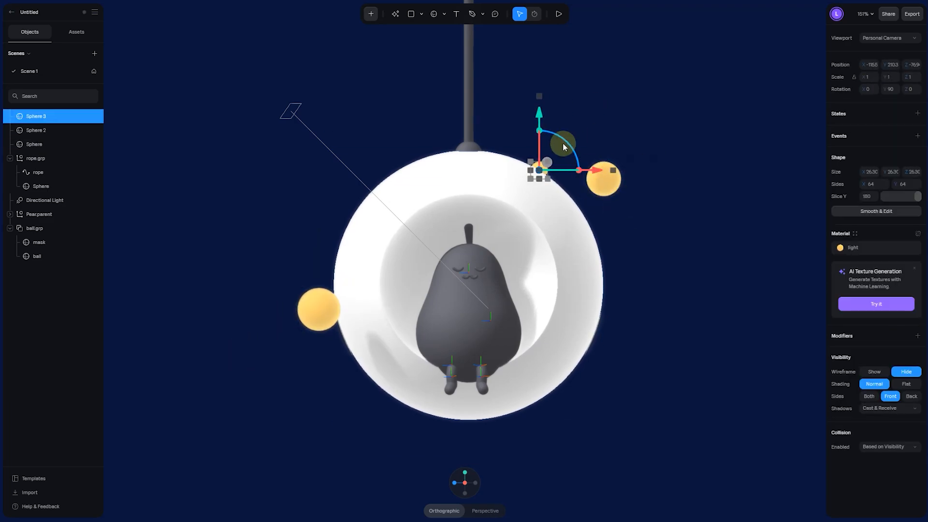
{"action": "left_click", "coordinate": [904, 68]}
{"action": "left_click", "coordinate": [907, 66]}
{"action": "left_click_drag", "start_coordinate": [906, 68], "coordinate": [880, 81], "text": "alt"}
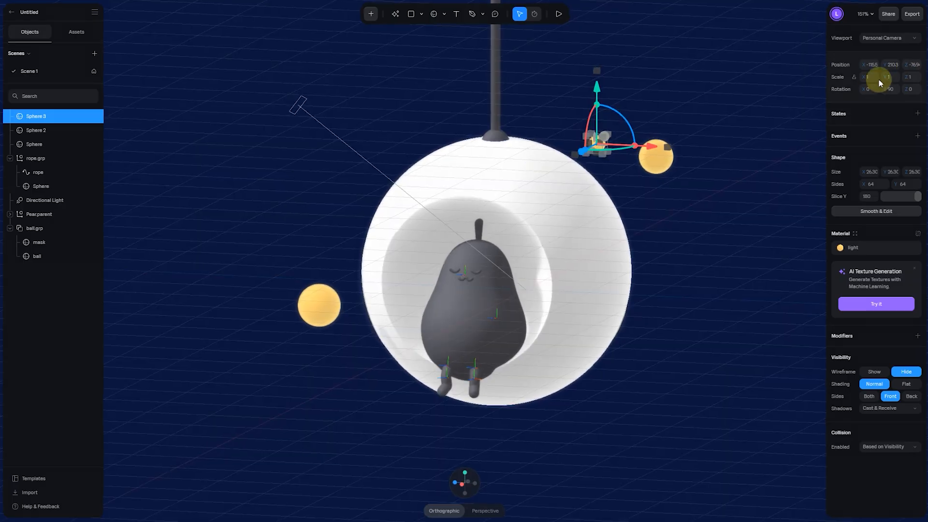
{"action": "left_click", "coordinate": [905, 67]}
{"action": "left_click", "coordinate": [905, 66]}
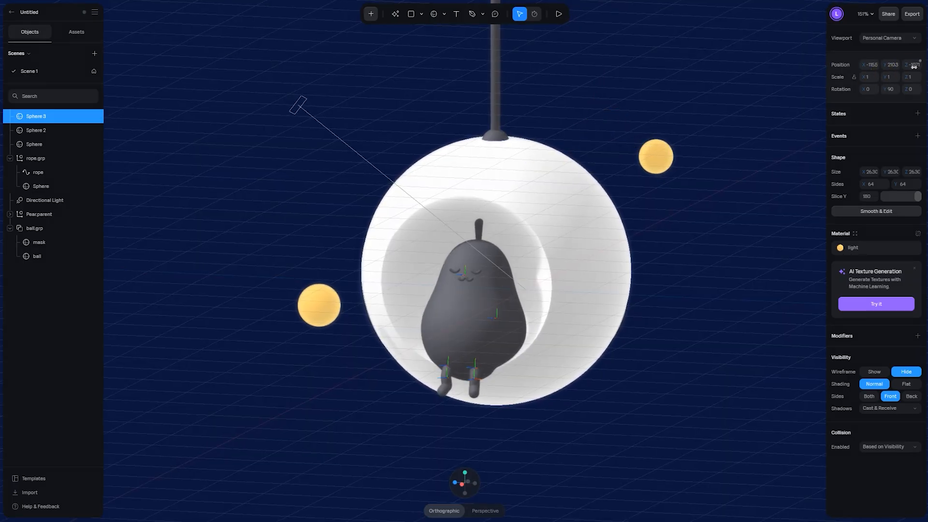
Shrink Sphere 3 to about 18 in size and place it above the ball's upper right, adjusting its depth
{"action": "left_click_drag", "start_coordinate": [907, 67], "coordinate": [919, 67]}
{"action": "left_click_drag", "start_coordinate": [887, 67], "coordinate": [172, 66]}
{"action": "left_click_drag", "start_coordinate": [565, 163], "coordinate": [587, 163]}
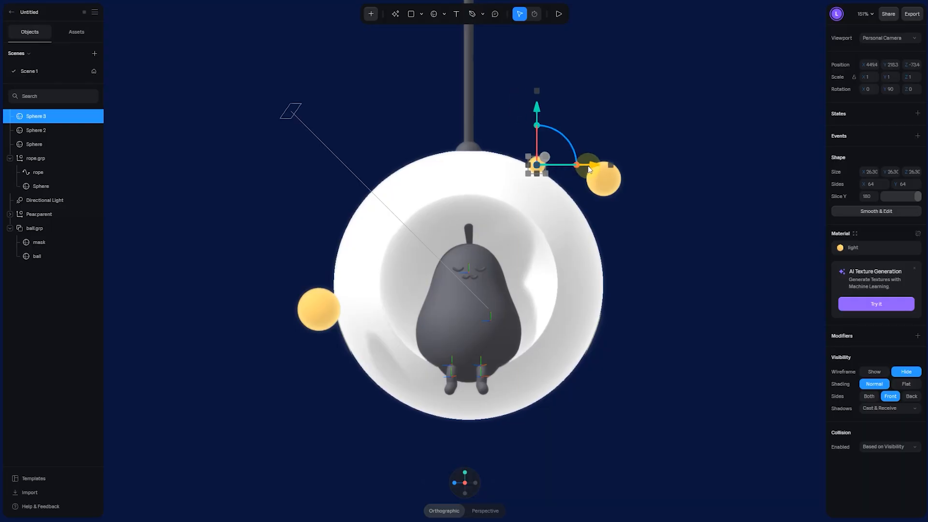
{"action": "left_click_drag", "start_coordinate": [536, 112], "coordinate": [537, 77]}
{"action": "left_click_drag", "start_coordinate": [544, 141], "coordinate": [539, 135], "text": "shift"}
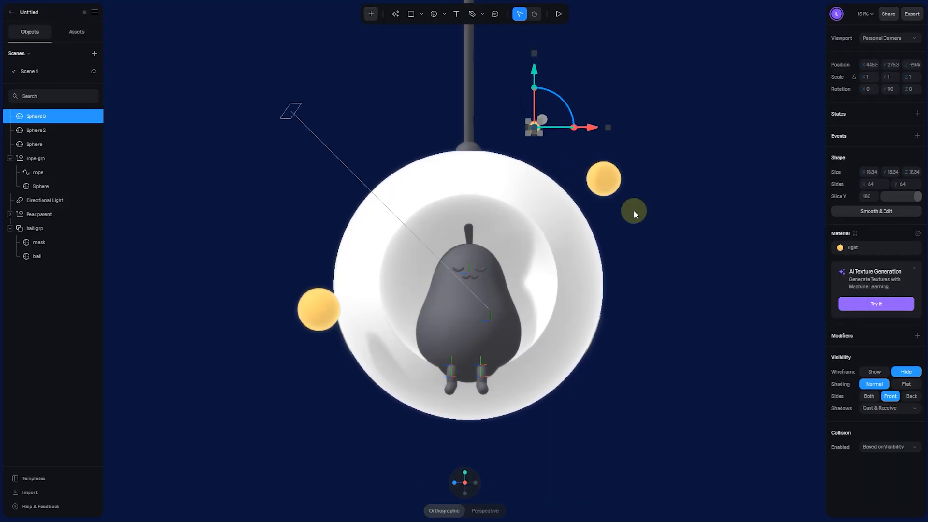
{"action": "left_click_drag", "start_coordinate": [634, 211], "coordinate": [547, 241], "text": "alt"}
{"action": "left_click_drag", "start_coordinate": [310, 194], "coordinate": [700, 95]}
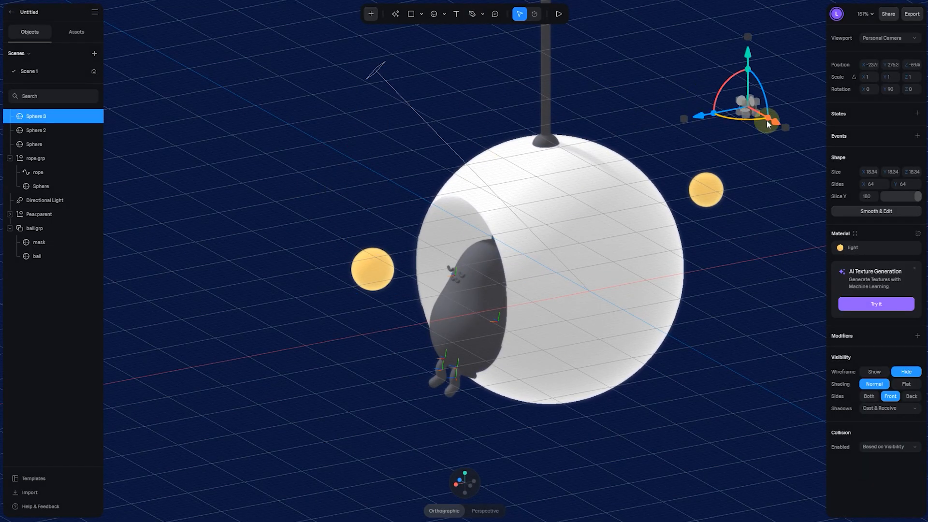
{"action": "left_click_drag", "start_coordinate": [771, 121], "coordinate": [754, 112]}
{"action": "left_click", "coordinate": [457, 484]}
Duplicate the small sphere and move the copy below the ball's lower-right edge
{"action": "key", "text": "ctrl+d"}
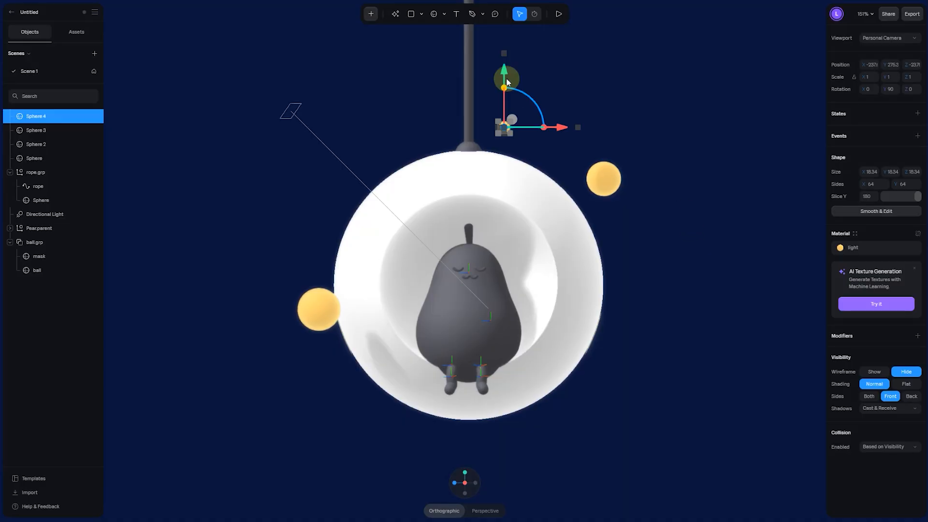
{"action": "left_click_drag", "start_coordinate": [505, 75], "coordinate": [506, 365]}
{"action": "left_click_drag", "start_coordinate": [559, 416], "coordinate": [616, 416]}
{"action": "left_click_drag", "start_coordinate": [657, 385], "coordinate": [598, 425], "text": "alt"}
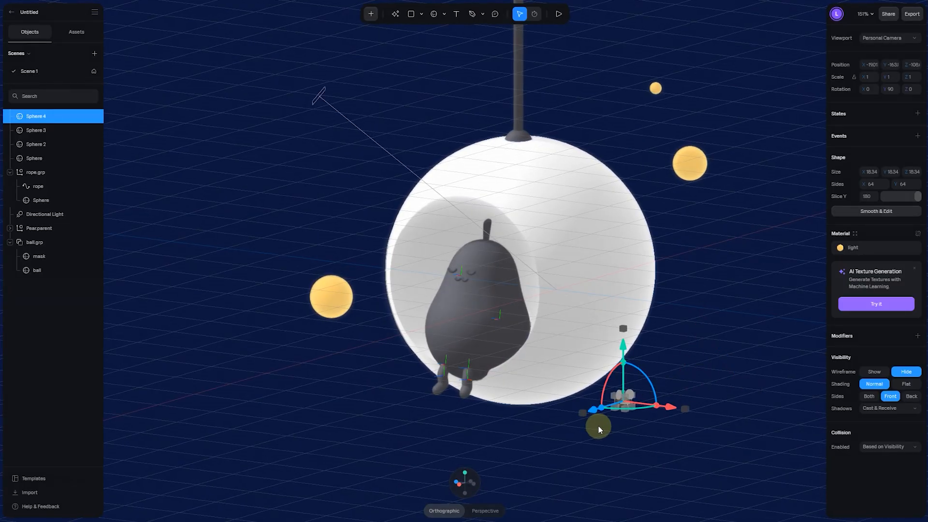
{"action": "left_click", "coordinate": [458, 485]}
Duplicate the small sphere, enlarge the copy at the ball's upper left, and place a second copy of it at the lower left
{"action": "key", "text": "ctrl+d"}
{"action": "left_click_drag", "start_coordinate": [563, 366], "coordinate": [563, 186]}
{"action": "left_click_drag", "start_coordinate": [617, 239], "coordinate": [339, 249]}
{"action": "left_click_drag", "start_coordinate": [328, 237], "coordinate": [351, 168]}
{"action": "key", "text": "ctrl+d"}
{"action": "left_click_drag", "start_coordinate": [351, 111], "coordinate": [351, 341]}
Duplicate the large sphere on the ball's left, size the copy to about 63, and position it in depth at the lower right
{"action": "left_click", "coordinate": [311, 298]}
{"action": "key", "text": "ctrl+d"}
{"action": "left_click_drag", "start_coordinate": [375, 304], "coordinate": [705, 311]}
{"action": "left_click_drag", "start_coordinate": [743, 286], "coordinate": [743, 298]}
{"action": "left_click_drag", "start_coordinate": [696, 358], "coordinate": [684, 363]}
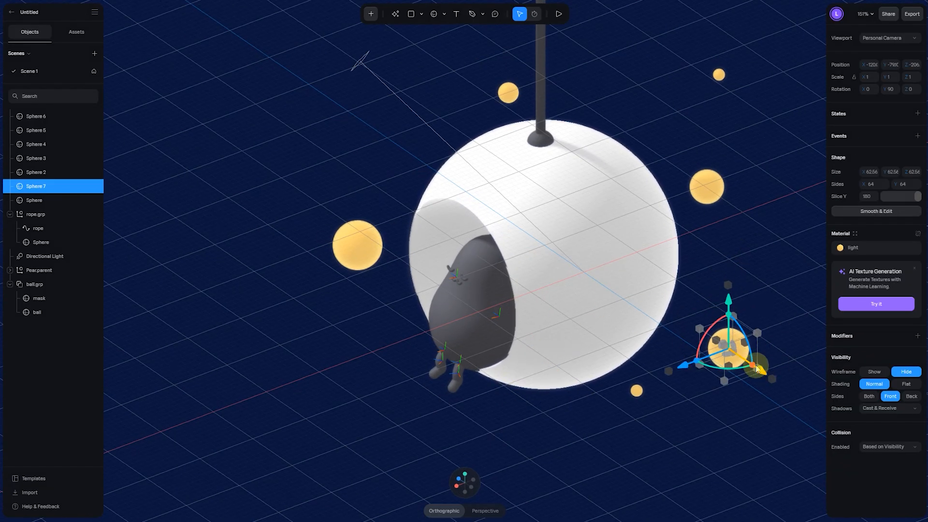
{"action": "left_click_drag", "start_coordinate": [759, 368], "coordinate": [734, 350]}
{"action": "left_click", "coordinate": [457, 485]}
{"action": "left_click_drag", "start_coordinate": [642, 361], "coordinate": [658, 361]}
{"action": "left_click_drag", "start_coordinate": [677, 312], "coordinate": [671, 344], "text": "alt"}
{"action": "left_click", "coordinate": [457, 484]}
{"action": "left_click", "coordinate": [685, 396]}
Open the depth of field effect's settings and pick the pear as the focus point
{"action": "left_click", "coordinate": [862, 230]}
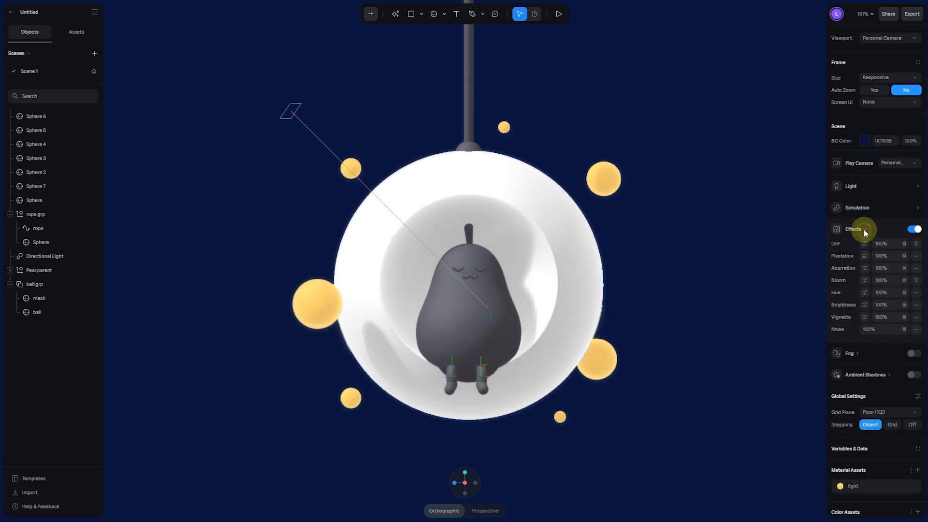
{"action": "left_click", "coordinate": [865, 244]}
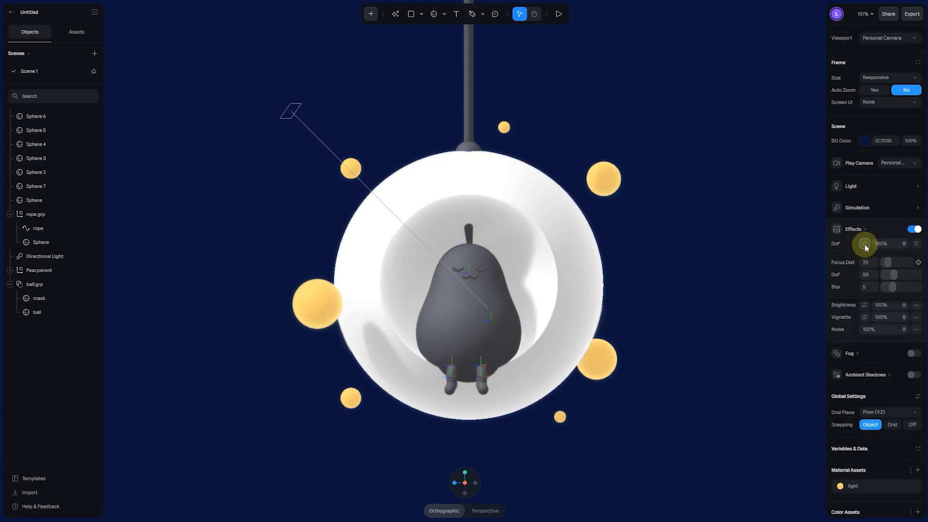
{"action": "left_click", "coordinate": [918, 262]}
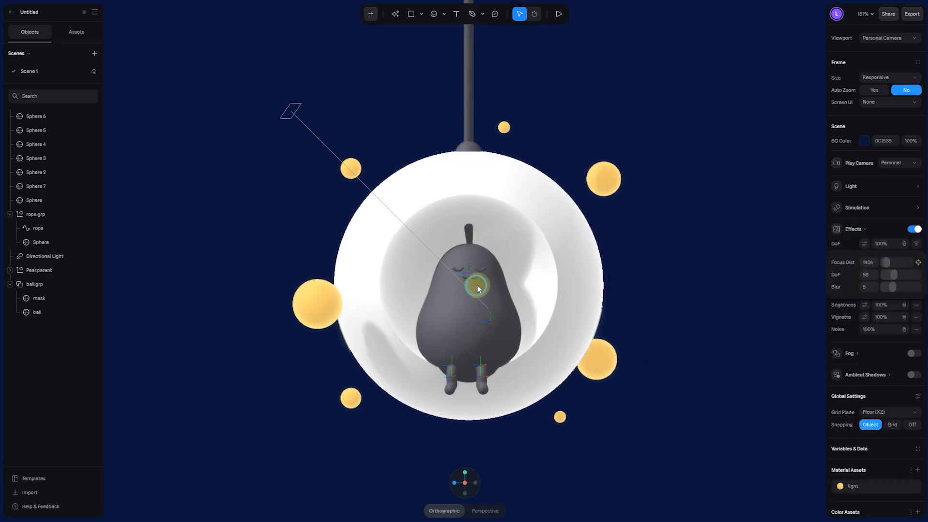
{"action": "left_click", "coordinate": [477, 284]}
Tune the depth of field with DoF 17 and Blur 8, refocusing on the pear and fine-tuning the focus distance
{"action": "left_click_drag", "start_coordinate": [886, 263], "coordinate": [902, 278]}
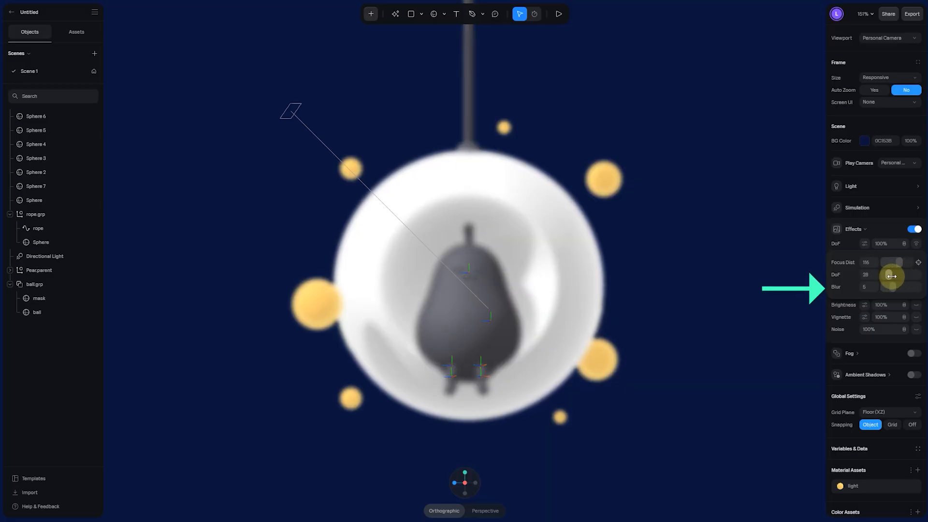
{"action": "left_click_drag", "start_coordinate": [892, 287], "coordinate": [888, 287]}
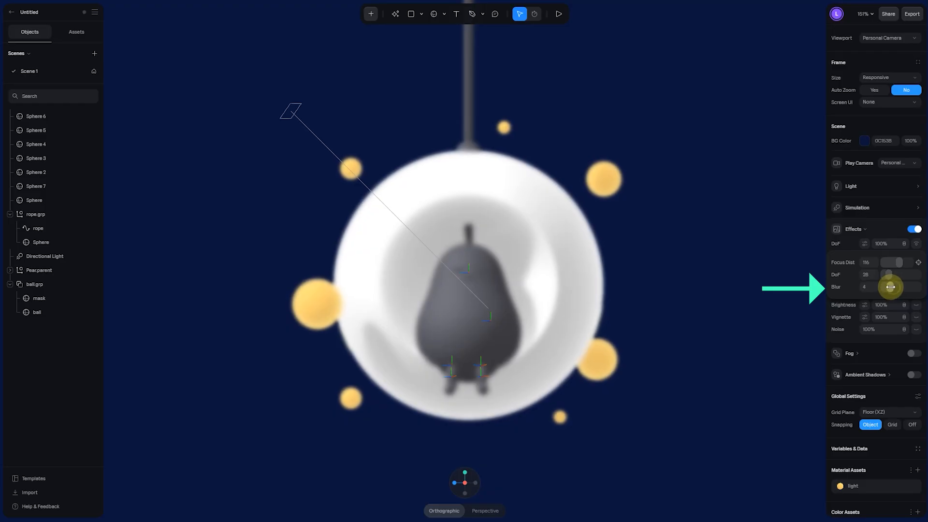
{"action": "left_click", "coordinate": [918, 264]}
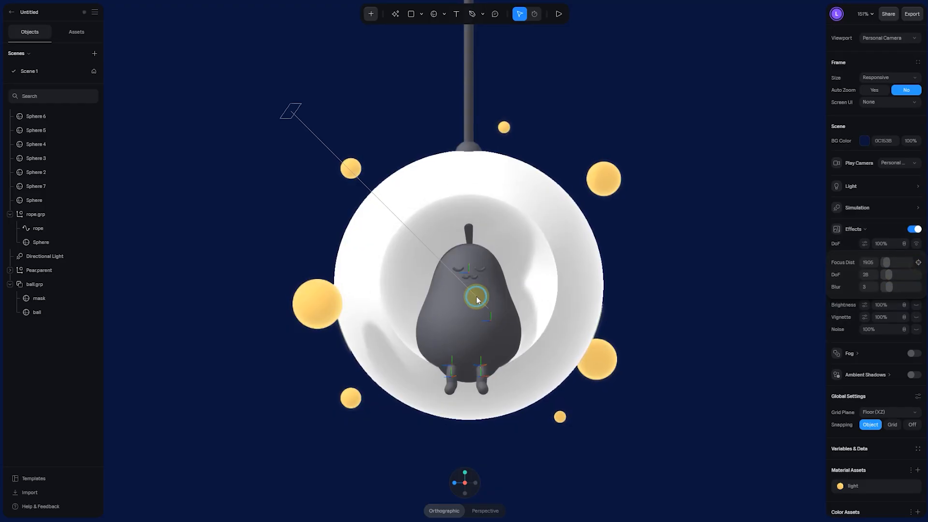
{"action": "left_click", "coordinate": [482, 286]}
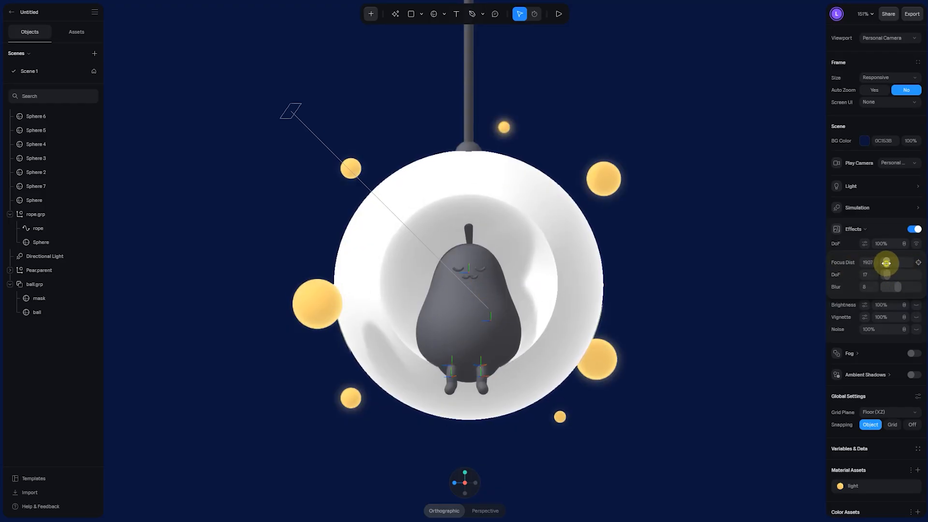
{"action": "left_click_drag", "start_coordinate": [887, 263], "coordinate": [886, 262]}
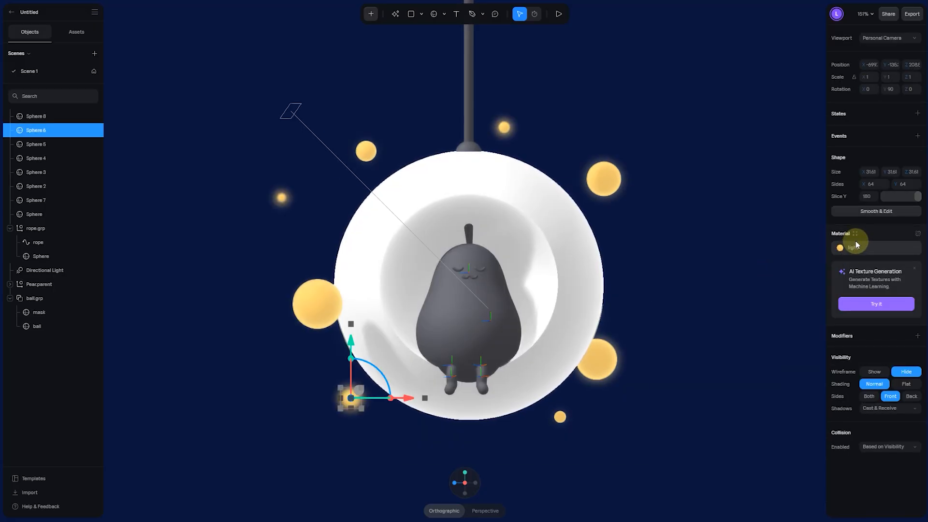
Duplicate the light material asset for the lower-left sphere and rename the copy light Orange
{"action": "left_click", "coordinate": [852, 236]}
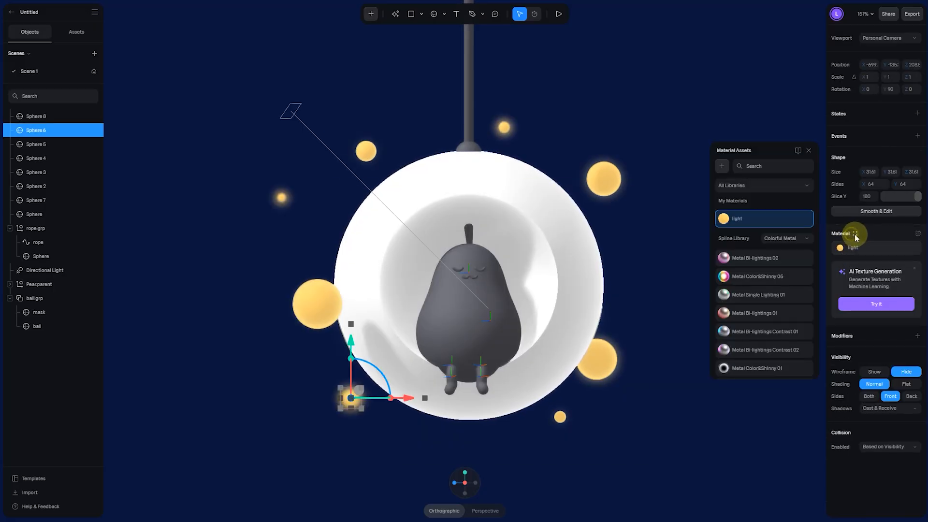
{"action": "right_click", "coordinate": [761, 221]}
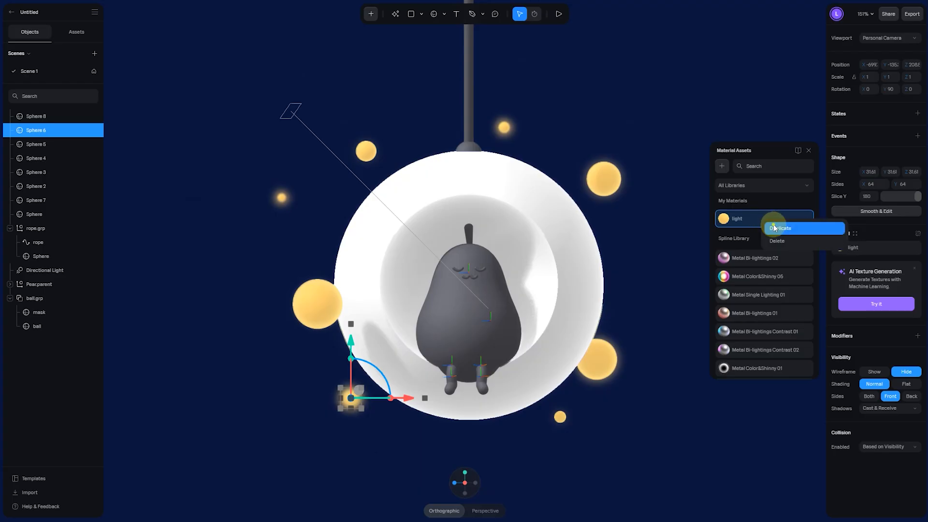
{"action": "left_click", "coordinate": [774, 228]}
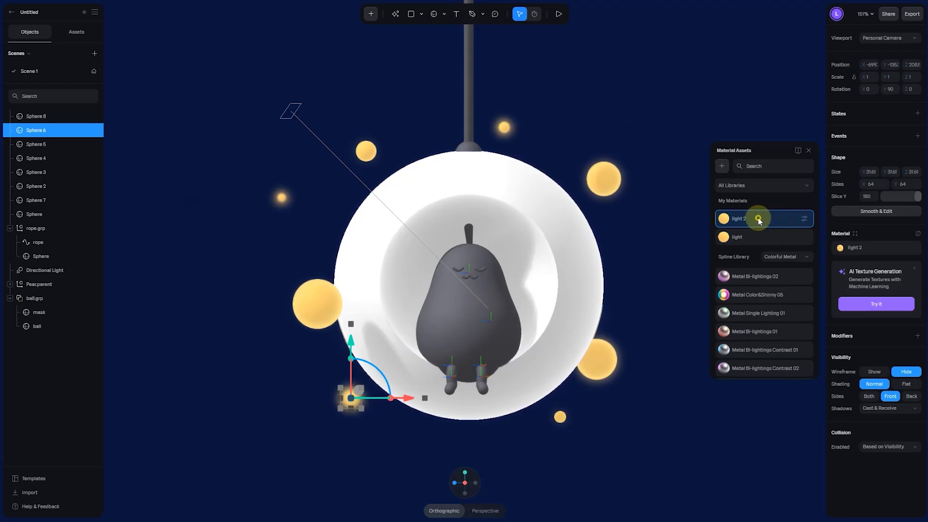
{"action": "double_click", "coordinate": [758, 219]}
{"action": "type", "text": "light"}
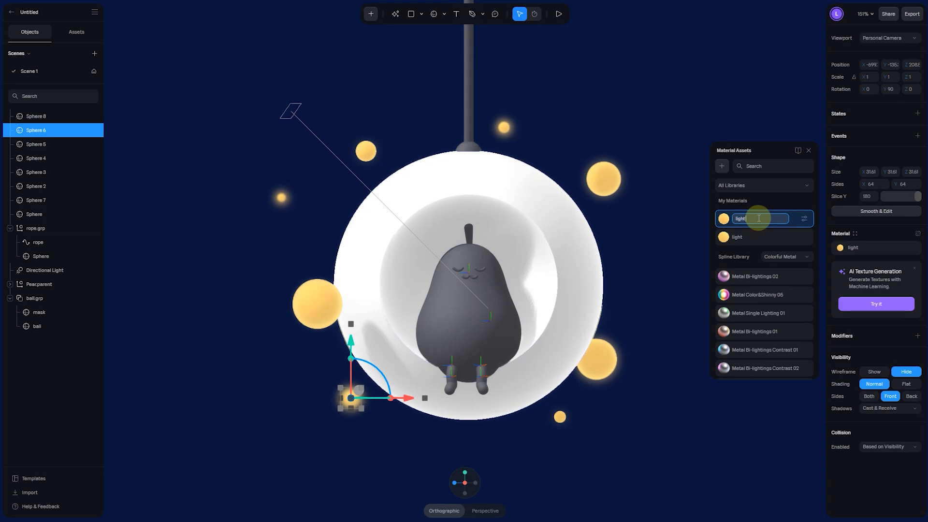
{"action": "type", "text": " Orange"}
Set the Color layer of the light Orange material to #ECA232
{"action": "left_click", "coordinate": [804, 219]}
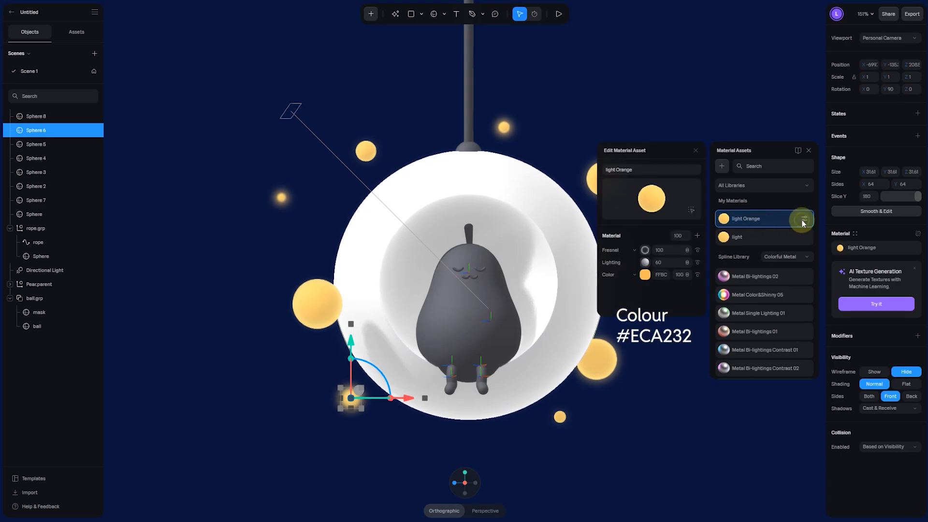
{"action": "left_click", "coordinate": [644, 275]}
{"action": "scroll", "coordinate": [677, 273], "scroll_direction": "down", "scroll_amount": 3}
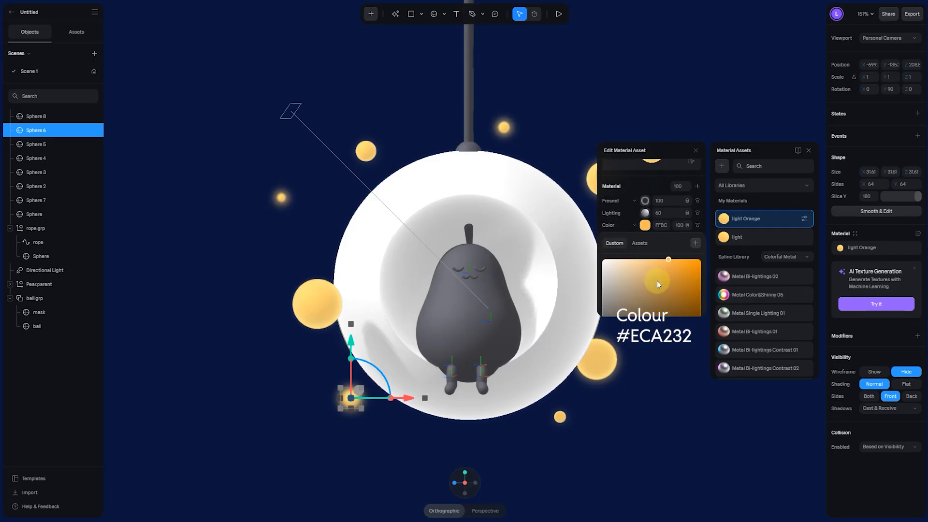
{"action": "left_click_drag", "start_coordinate": [675, 186], "coordinate": [679, 199]}
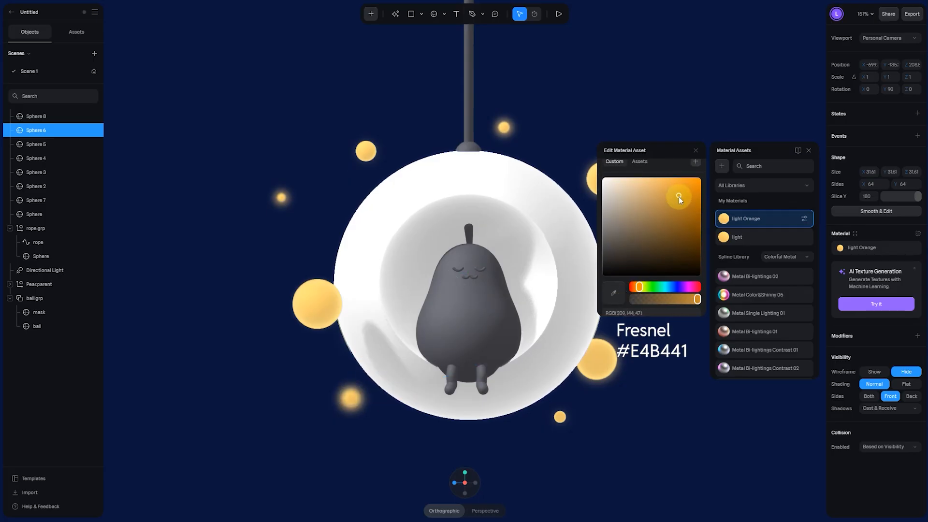
{"action": "scroll", "coordinate": [678, 203], "scroll_direction": "up", "scroll_amount": 2}
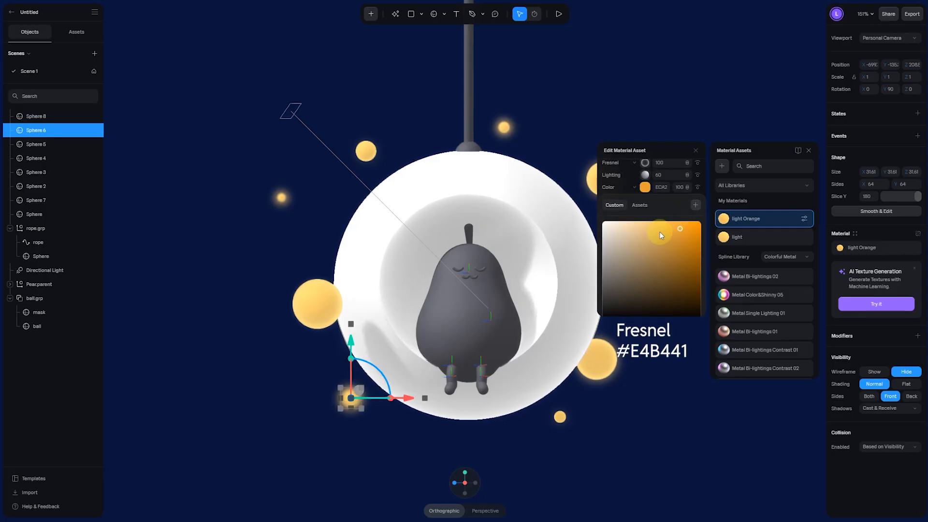
{"action": "scroll", "coordinate": [653, 218], "scroll_direction": "up", "scroll_amount": 2}
Set the Fresnel layer's color of the light Orange material to #E4B441
{"action": "left_click", "coordinate": [645, 207]}
{"action": "left_click", "coordinate": [636, 252]}
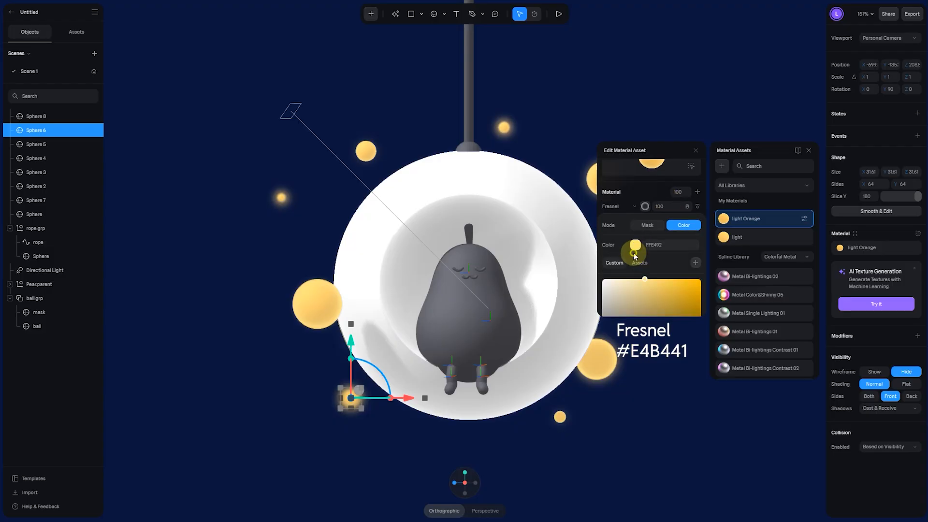
{"action": "scroll", "coordinate": [650, 220], "scroll_direction": "down", "scroll_amount": 2}
{"action": "scroll", "coordinate": [653, 222], "scroll_direction": "up", "scroll_amount": 1}
{"action": "left_click", "coordinate": [673, 246]}
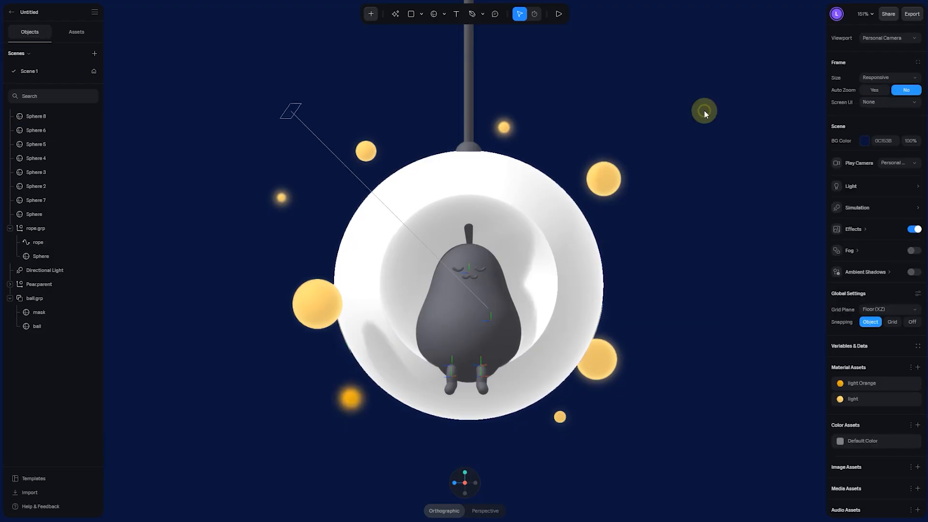
{"action": "left_click", "coordinate": [704, 111]}
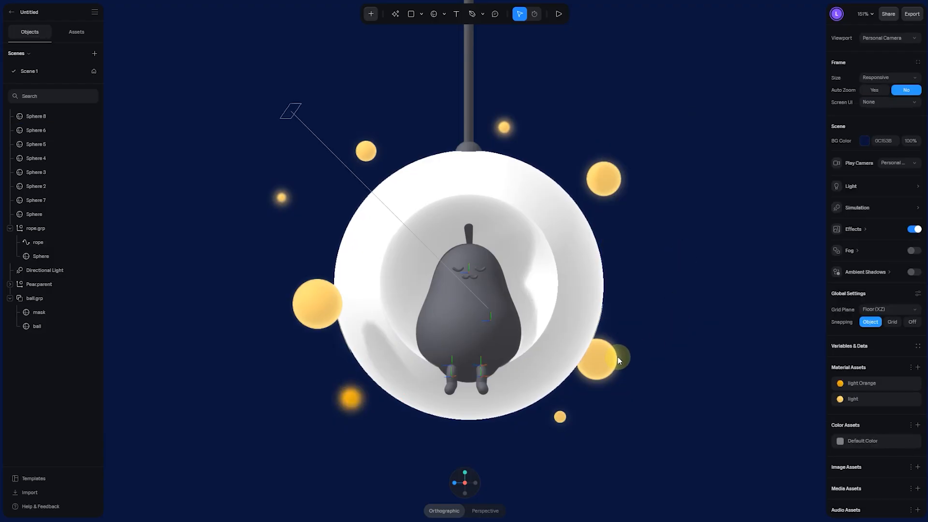
Apply the light Orange material to the large sphere at the ball's lower right
{"action": "left_click", "coordinate": [603, 179]}
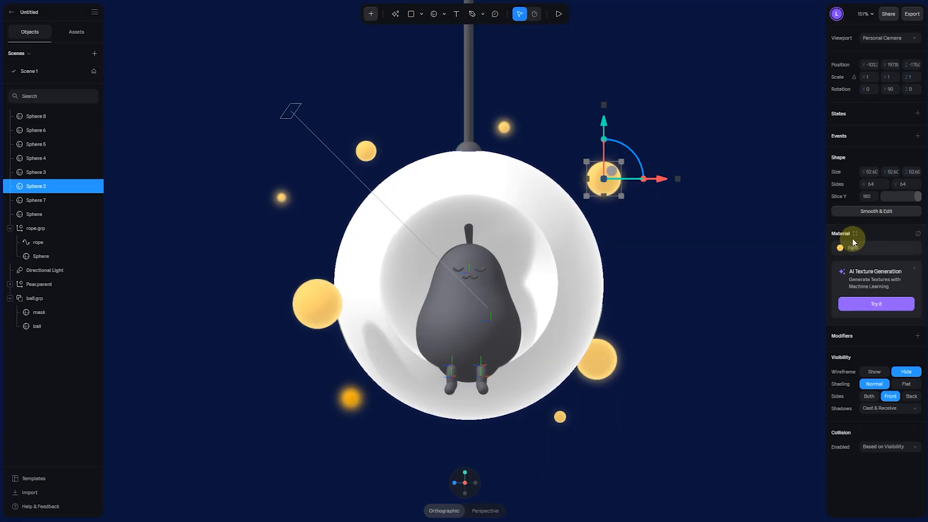
{"action": "left_click", "coordinate": [854, 233]}
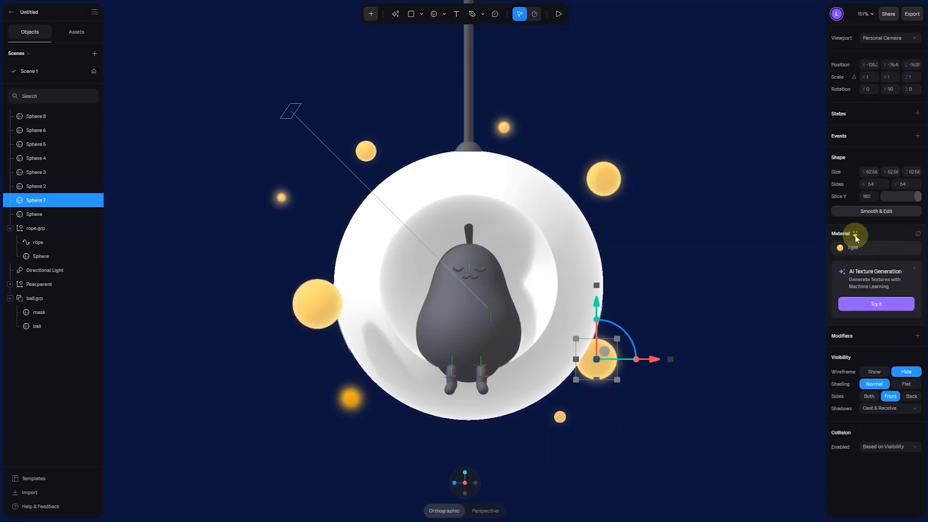
{"action": "left_click", "coordinate": [855, 234]}
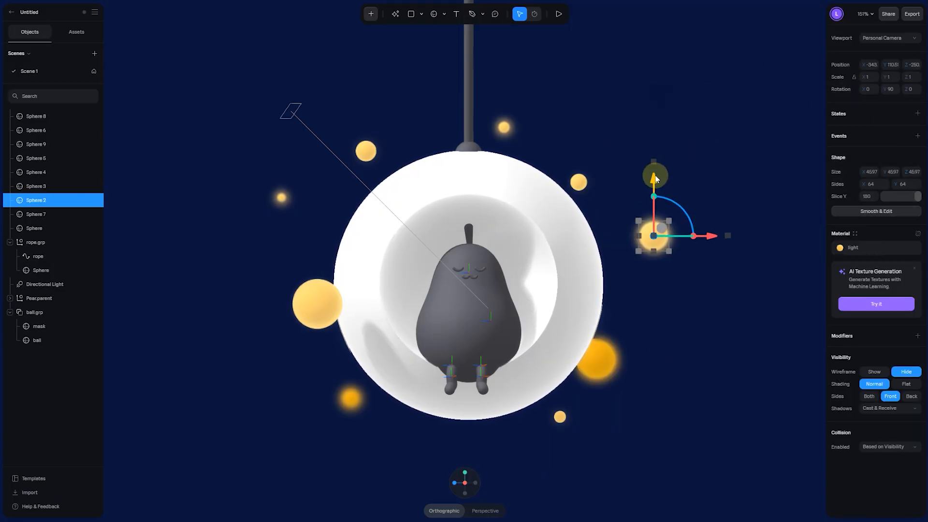
Fine-tune the position of Sphere 2 out to the right of the ball and deselect it
{"action": "left_click_drag", "start_coordinate": [655, 179], "coordinate": [633, 161]}
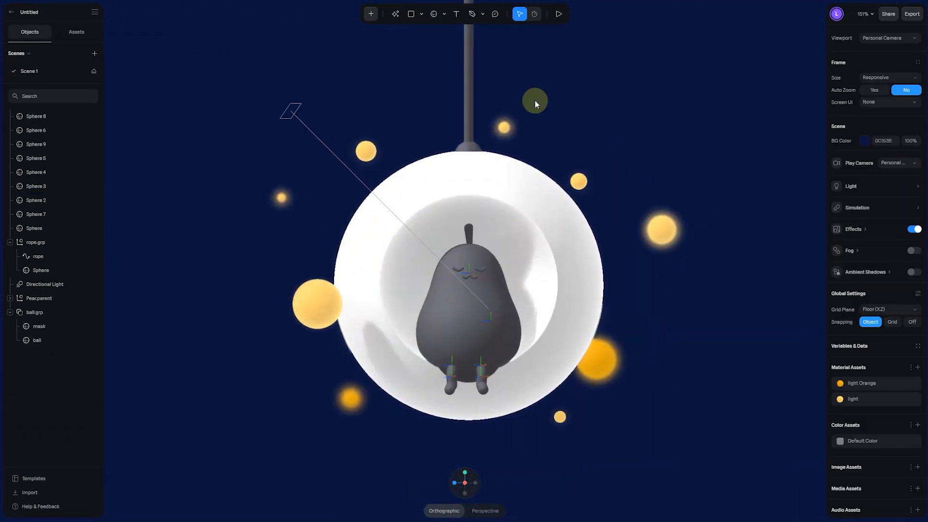
{"action": "left_click", "coordinate": [369, 266]}
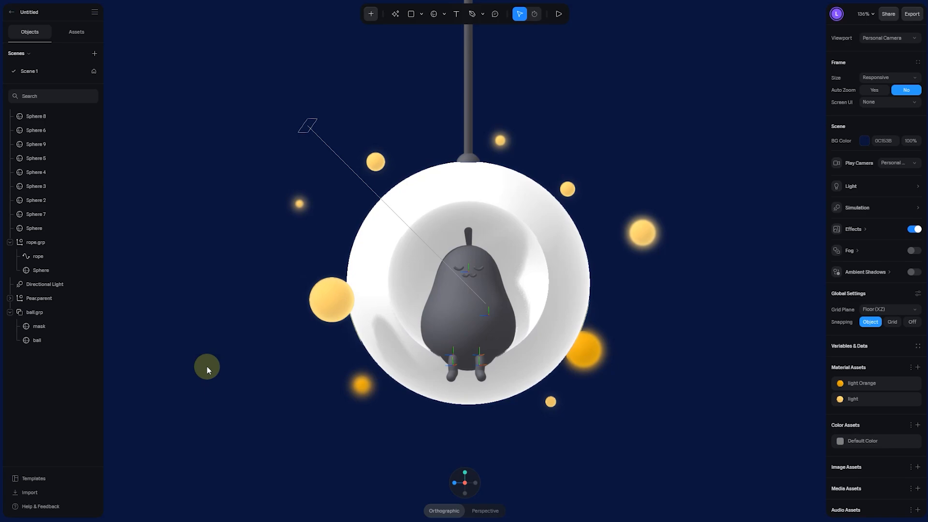
{"action": "scroll", "coordinate": [206, 366], "scroll_direction": "up", "scroll_amount": 3}
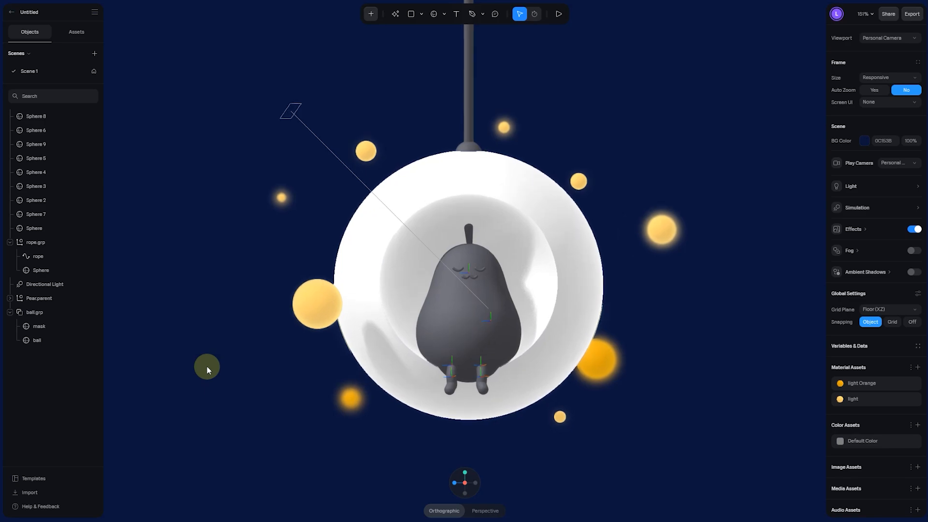
Draw a star of about 60 × 60 in the empty area beyond the ball's upper right
{"action": "left_click", "coordinate": [372, 14]}
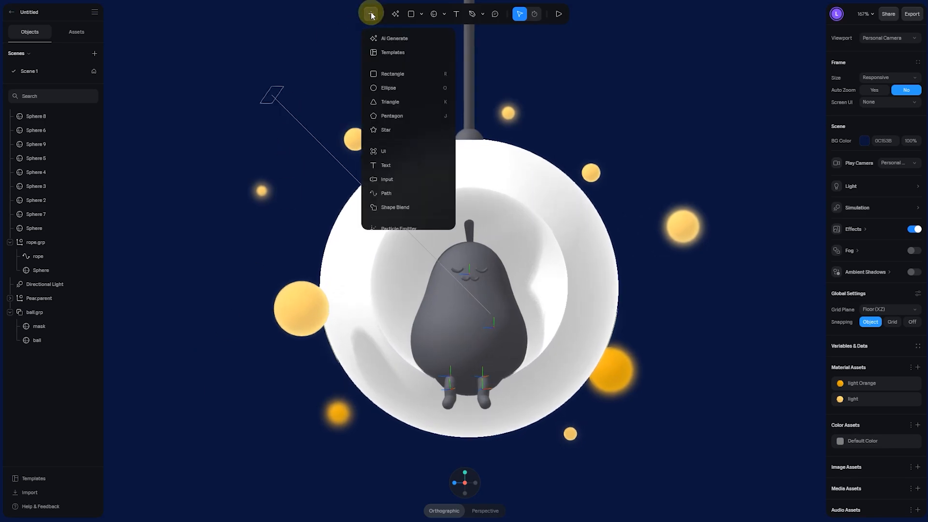
{"action": "left_click", "coordinate": [393, 130]}
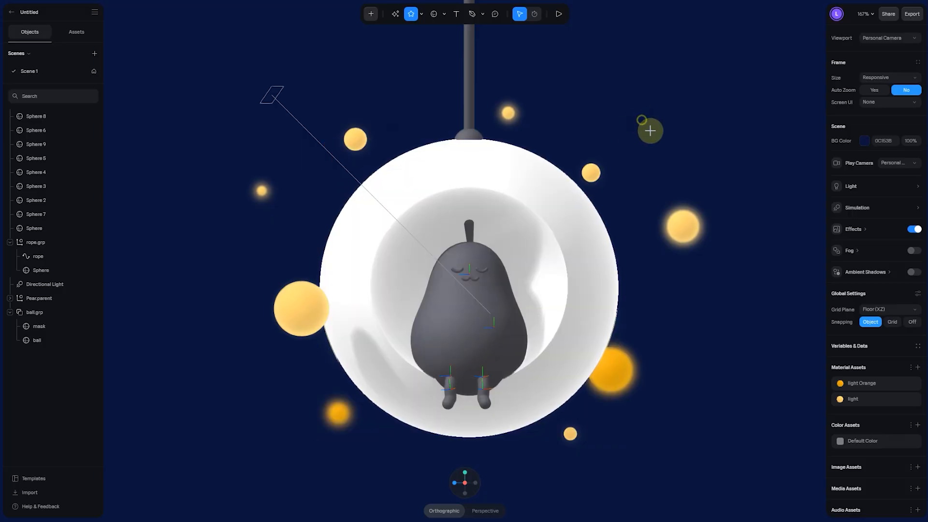
{"action": "left_click_drag", "start_coordinate": [642, 120], "coordinate": [685, 163]}
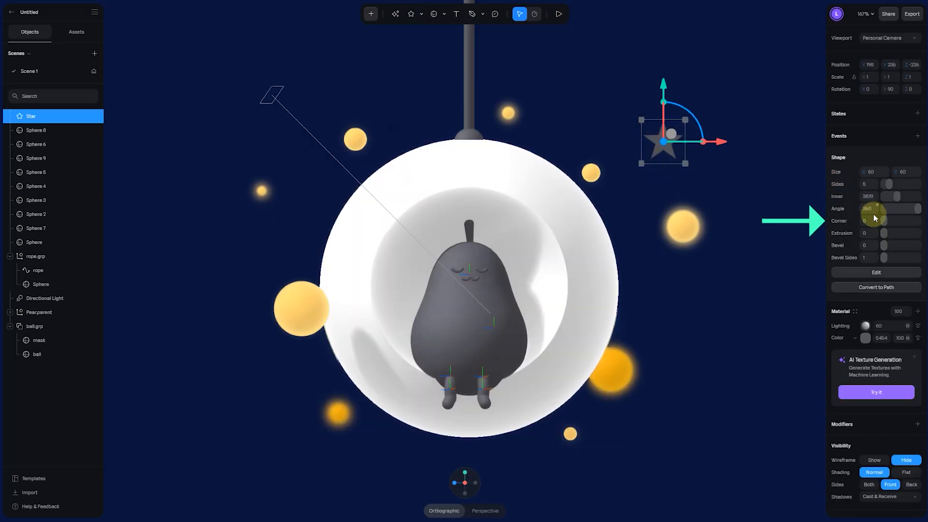
Round the star's corners to 5 and apply the light material to it
{"action": "left_click_drag", "start_coordinate": [885, 220], "coordinate": [886, 218]}
{"action": "left_click", "coordinate": [856, 310]}
{"action": "left_click", "coordinate": [776, 237]}
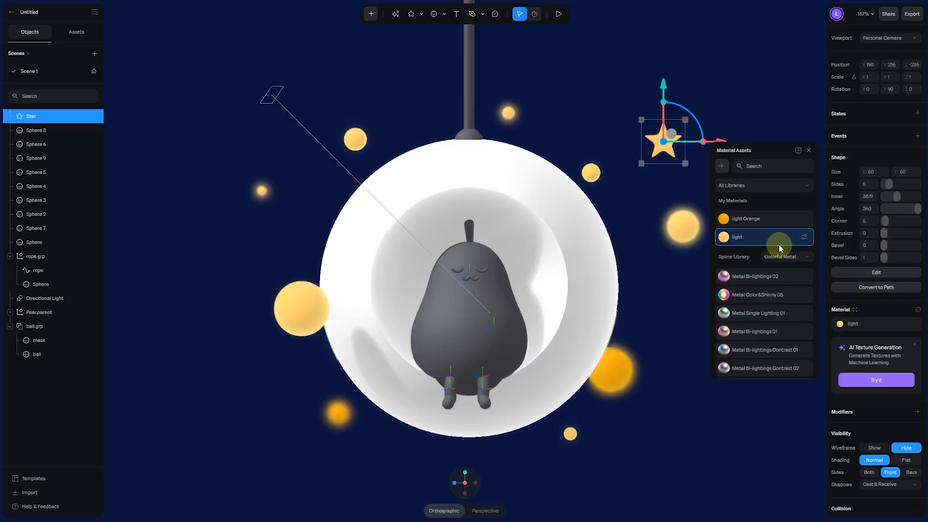
Give the star an extrusion of 6, a bevel of 4 and 2 bevel sides
{"action": "left_click", "coordinate": [868, 233]}
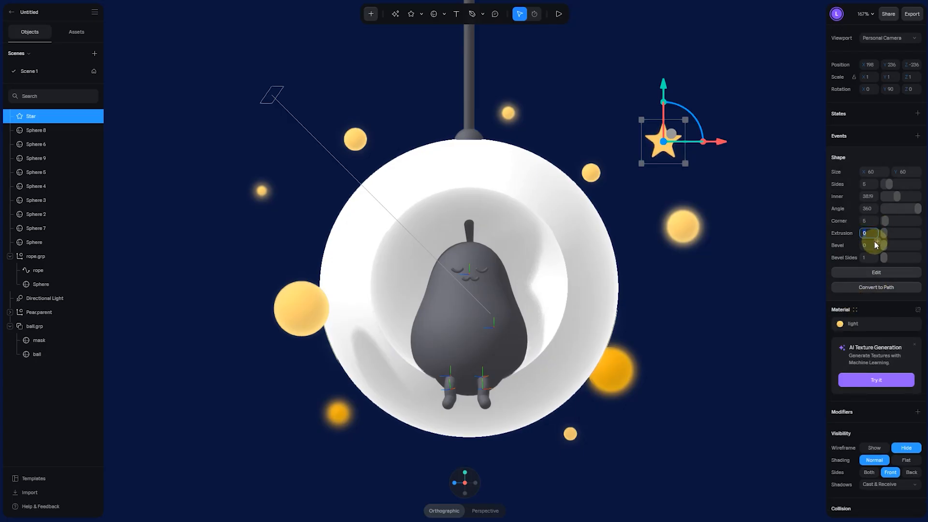
{"action": "type", "text": "6"}
{"action": "key", "text": "Return"}
{"action": "left_click_drag", "start_coordinate": [696, 142], "coordinate": [656, 146]}
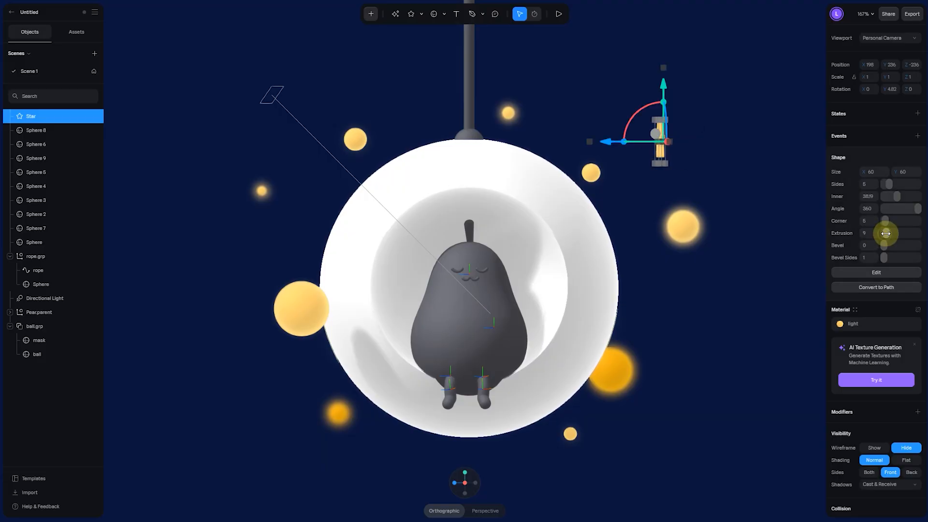
{"action": "left_click_drag", "start_coordinate": [884, 258], "coordinate": [888, 258]}
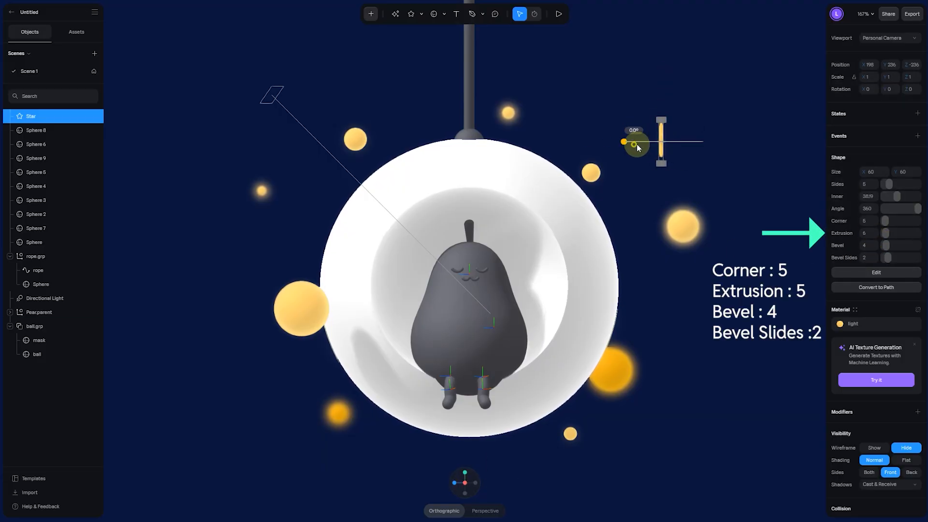
Place a duplicate of the star left of the ball, just above the large yellow sphere
{"action": "left_click", "coordinate": [647, 143]}
{"action": "left_click_drag", "start_coordinate": [647, 144], "coordinate": [276, 254], "text": "alt"}
{"action": "left_click_drag", "start_coordinate": [865, 65], "coordinate": [26, 65]}
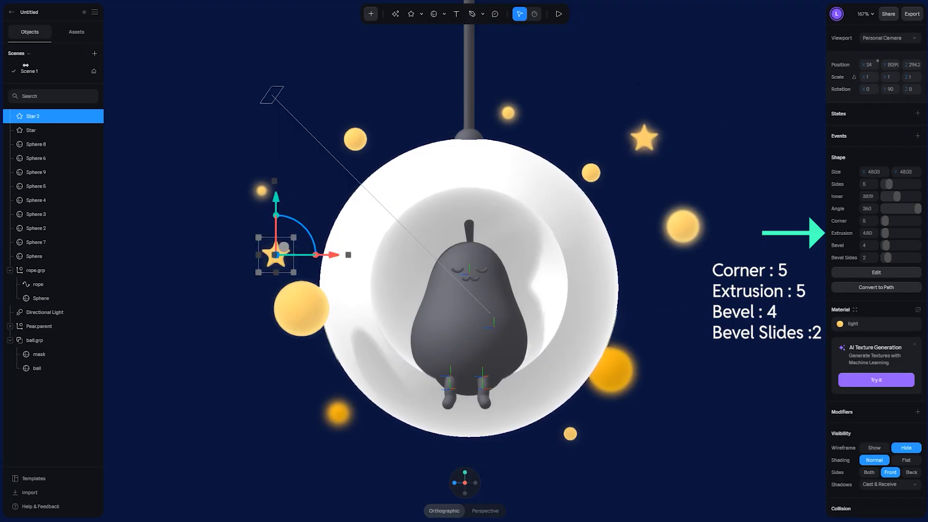
Shrink the duplicated star to about 32 × 32 and tilt it by about 18°
{"action": "left_click_drag", "start_coordinate": [295, 271], "coordinate": [280, 258]}
{"action": "left_click_drag", "start_coordinate": [297, 220], "coordinate": [305, 229]}
{"action": "left_click_drag", "start_coordinate": [333, 268], "coordinate": [353, 274]}
{"action": "left_click_drag", "start_coordinate": [312, 196], "coordinate": [325, 158]}
Fine-tune Star 2's position outside the ball's upper left, between the small and large yellow spheres, and deselect it
{"action": "left_click", "coordinate": [269, 254]}
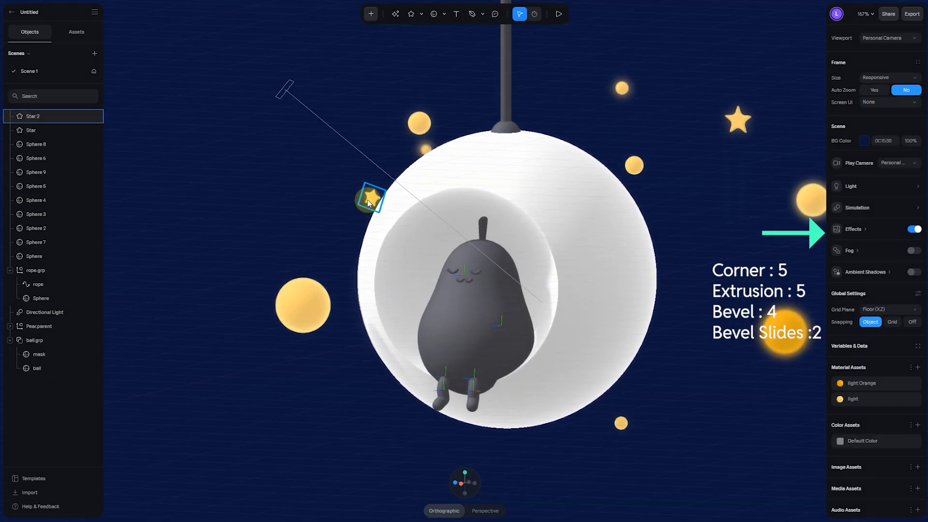
{"action": "left_click_drag", "start_coordinate": [367, 199], "coordinate": [311, 208]}
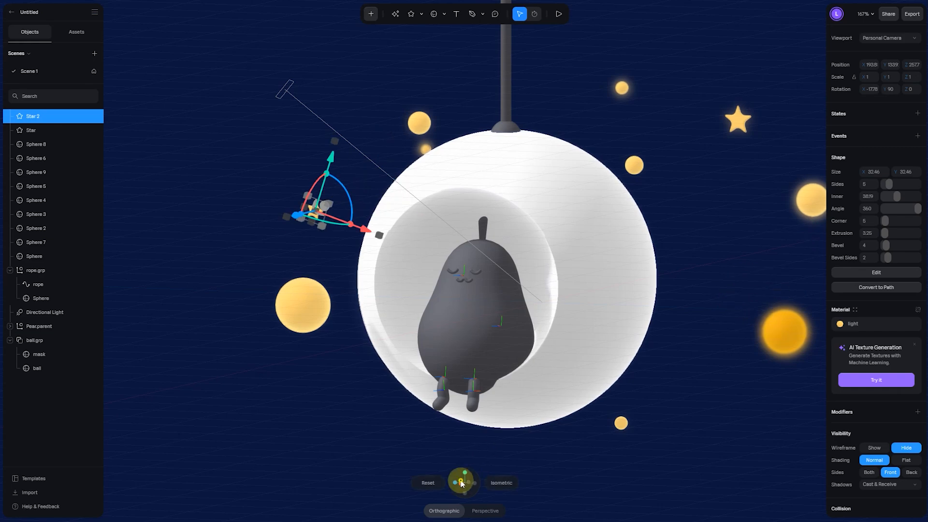
{"action": "left_click", "coordinate": [91, 368]}
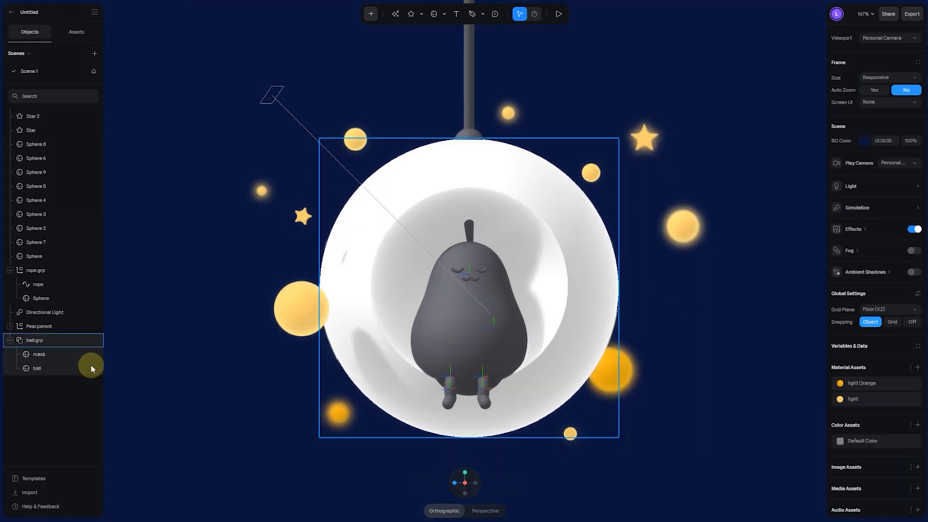
{"action": "left_click", "coordinate": [302, 217]}
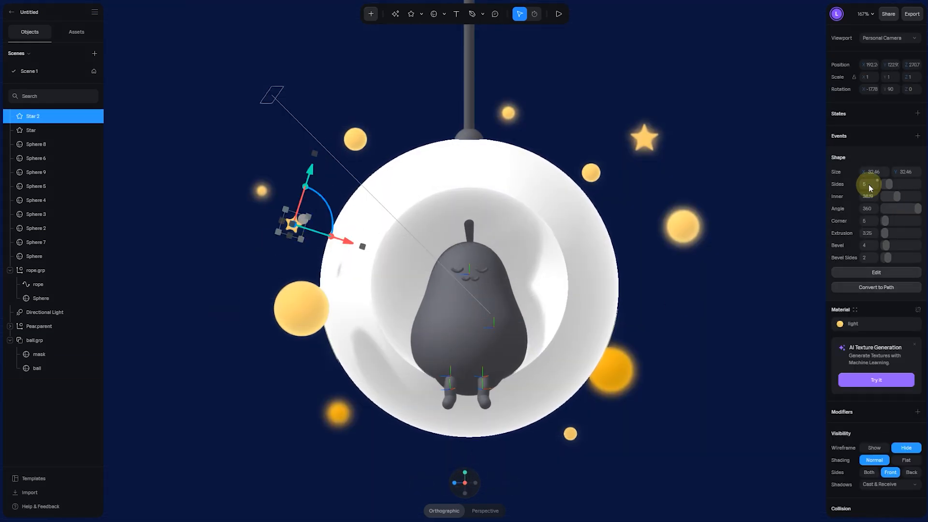
{"action": "left_click", "coordinate": [701, 328]}
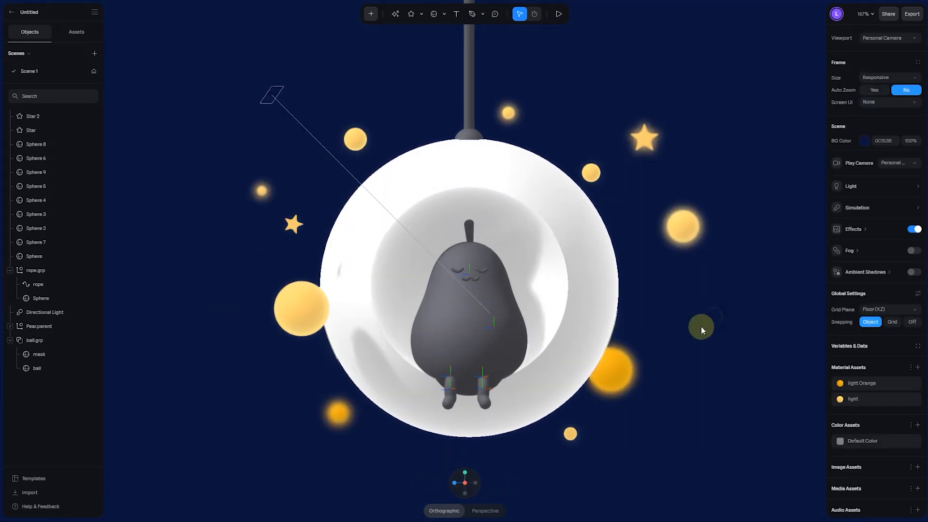
Tilt the upper-right star by about 11° and place a smaller duplicate of about 36 × 36 above the large orange sphere
{"action": "left_click", "coordinate": [646, 141]}
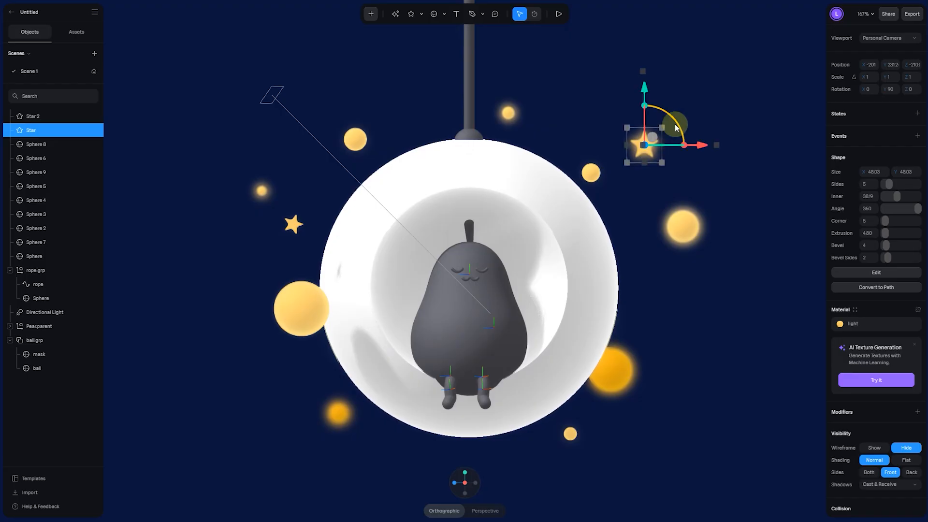
{"action": "left_click", "coordinate": [726, 85]}
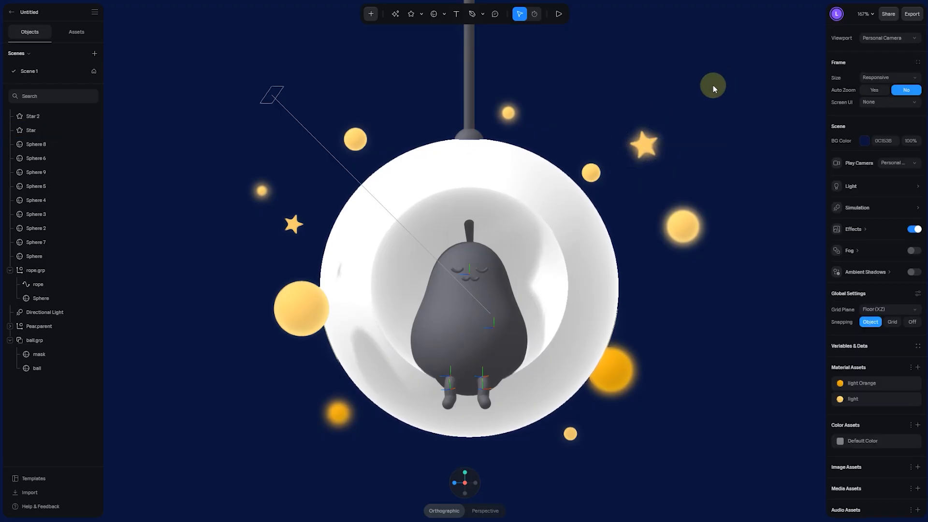
{"action": "left_click", "coordinate": [641, 143]}
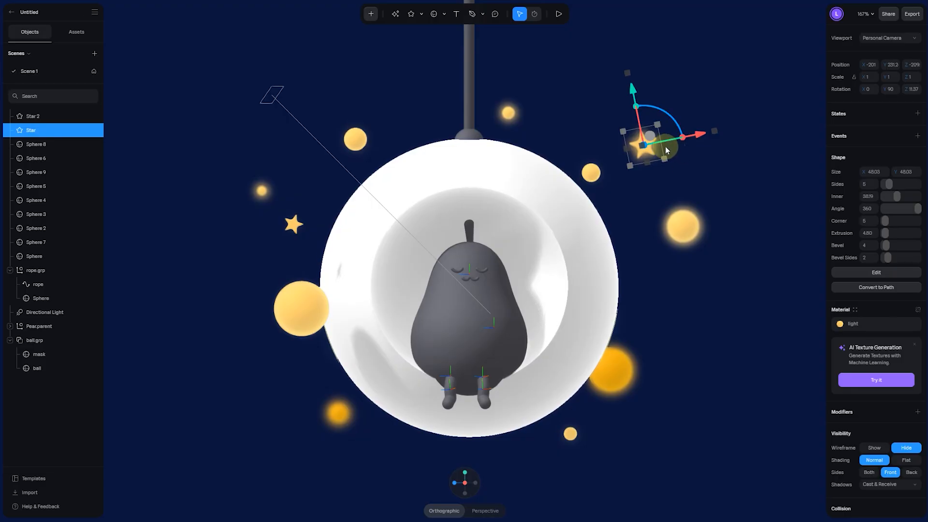
{"action": "key", "text": "ctrl+d"}
{"action": "left_click_drag", "start_coordinate": [679, 154], "coordinate": [672, 272]}
{"action": "left_click_drag", "start_coordinate": [672, 272], "coordinate": [652, 314]}
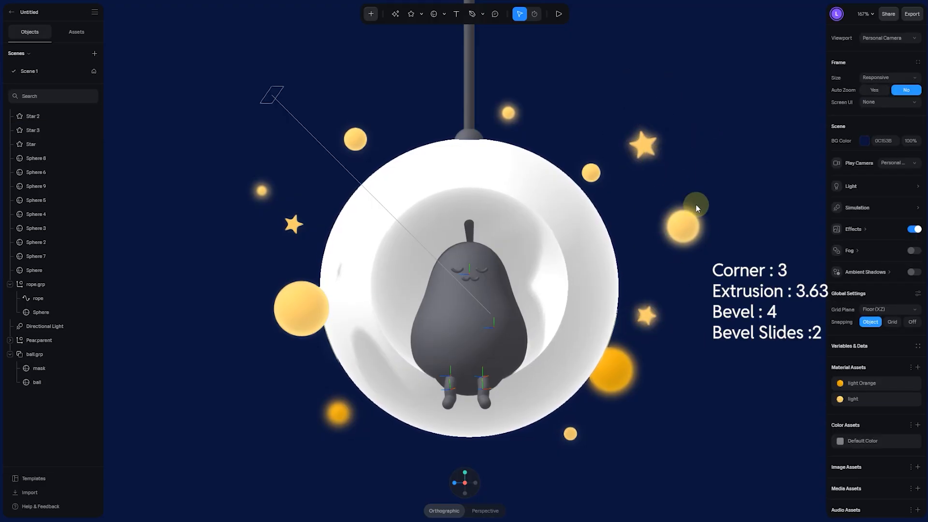
Move Star 3 in depth to an X position of about -132 and set its corner rounding to 3
{"action": "left_click", "coordinate": [646, 315]}
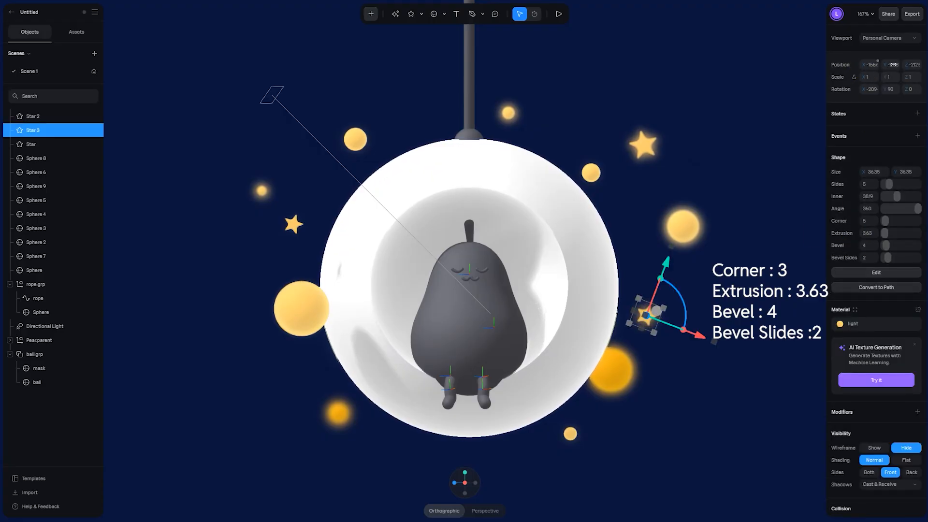
{"action": "left_click", "coordinate": [700, 289]}
{"action": "left_click", "coordinate": [646, 315]}
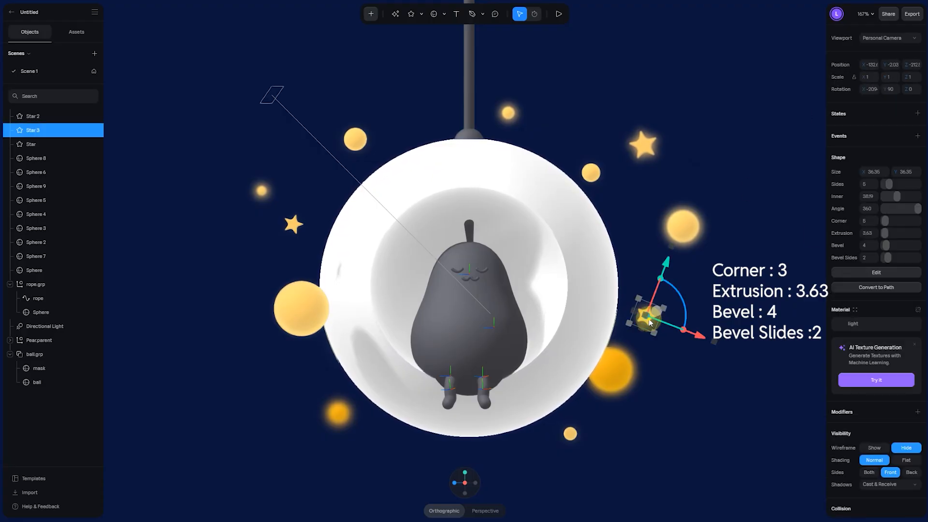
{"action": "left_click", "coordinate": [868, 239]}
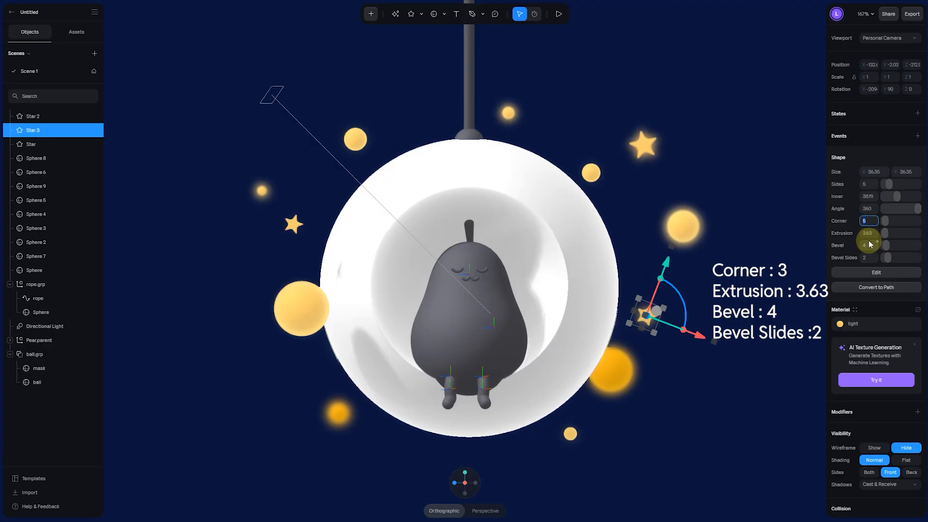
{"action": "left_click", "coordinate": [717, 287]}
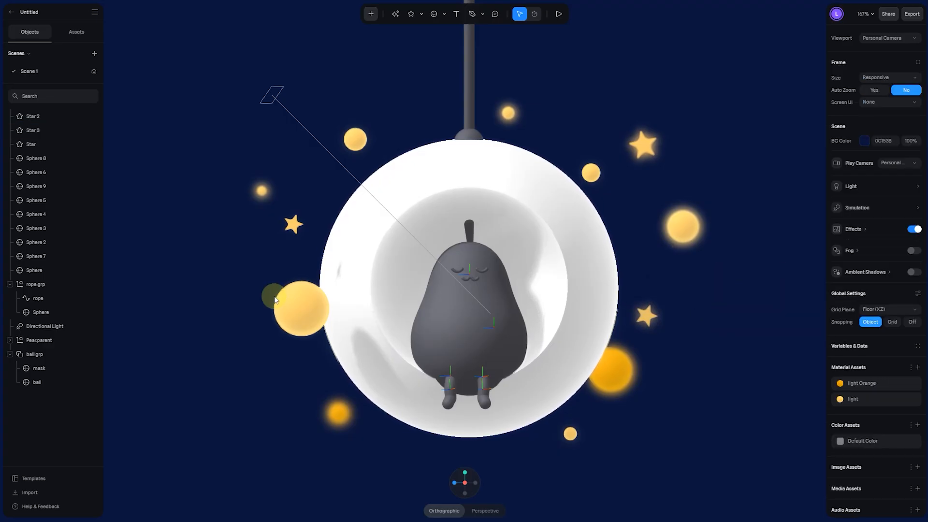
Enlarge the big yellow sphere at the ball's left to about 80 and nudge it slightly toward the ball
{"action": "left_click", "coordinate": [304, 304]}
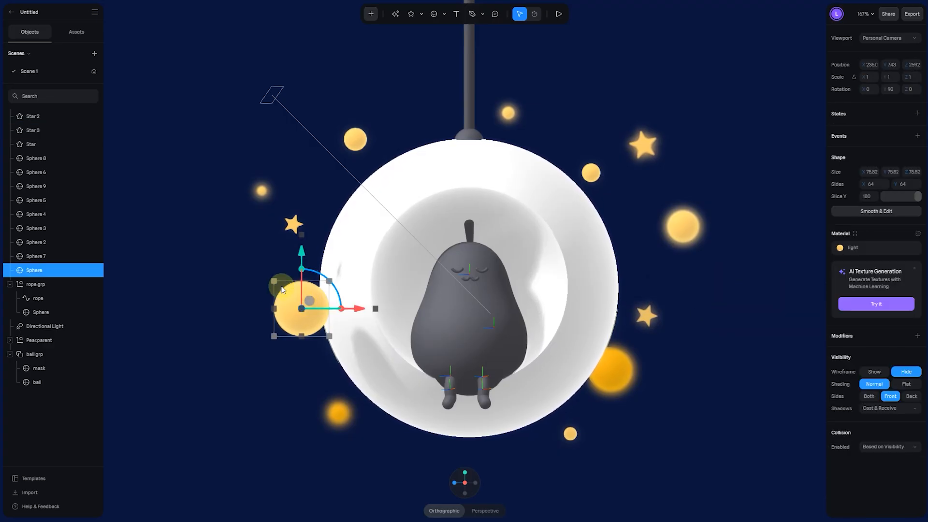
{"action": "left_click_drag", "start_coordinate": [272, 282], "coordinate": [270, 278]}
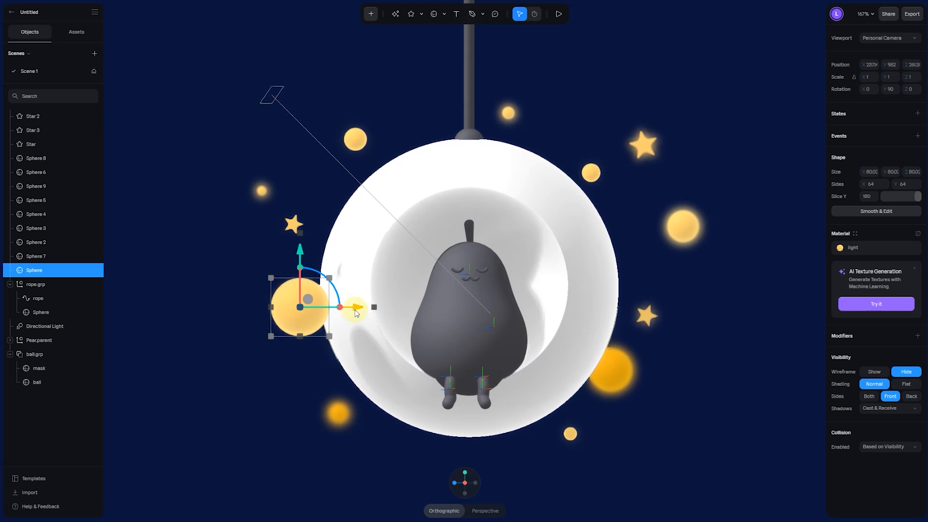
{"action": "left_click_drag", "start_coordinate": [357, 307], "coordinate": [360, 307]}
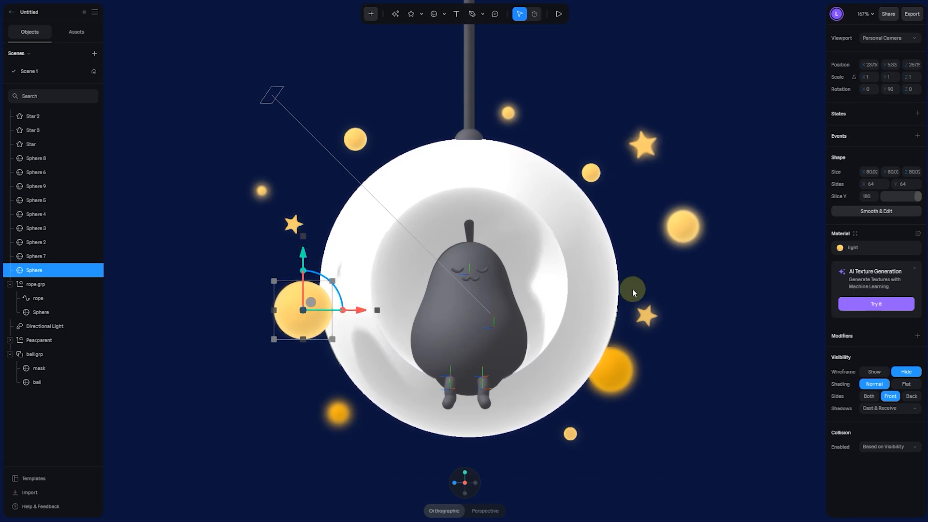
{"action": "left_click", "coordinate": [684, 321]}
Add a Point Light to the scene
{"action": "left_click", "coordinate": [372, 14]}
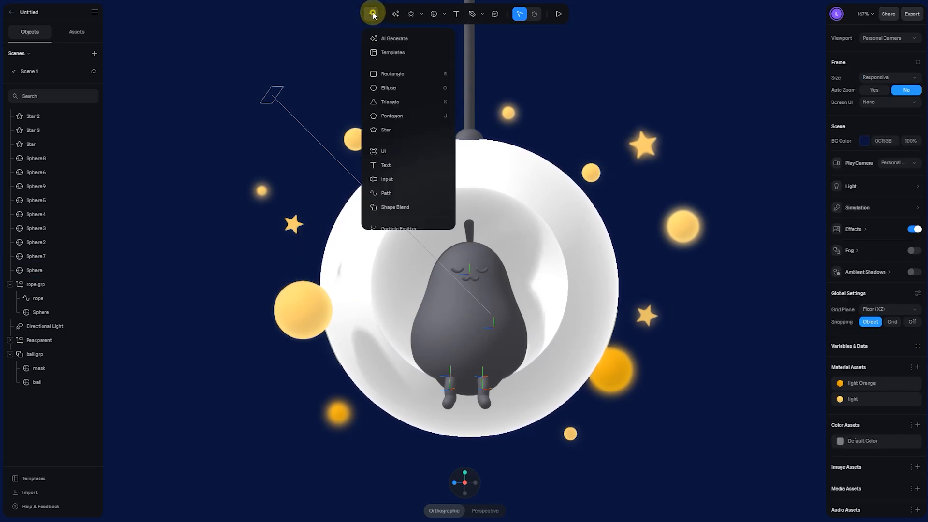
{"action": "scroll", "coordinate": [402, 64], "scroll_direction": "down", "scroll_amount": 8}
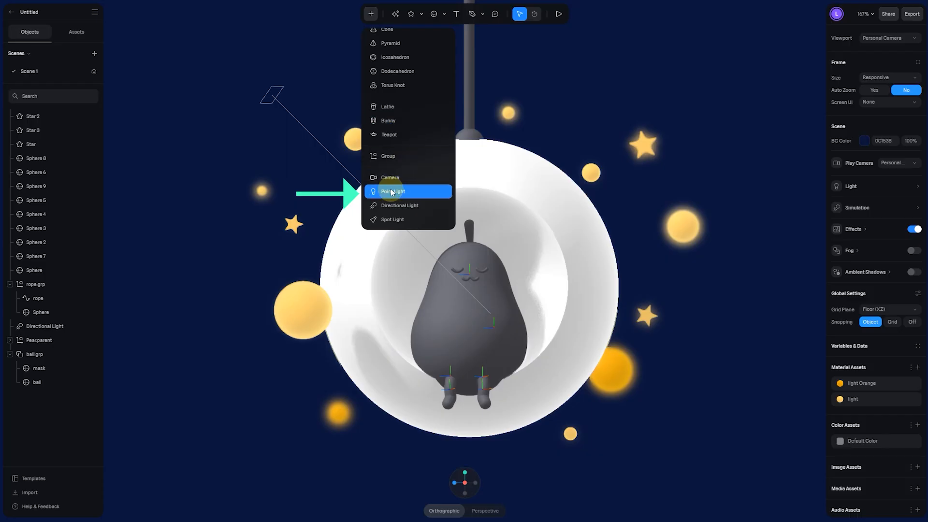
{"action": "left_click", "coordinate": [409, 191]}
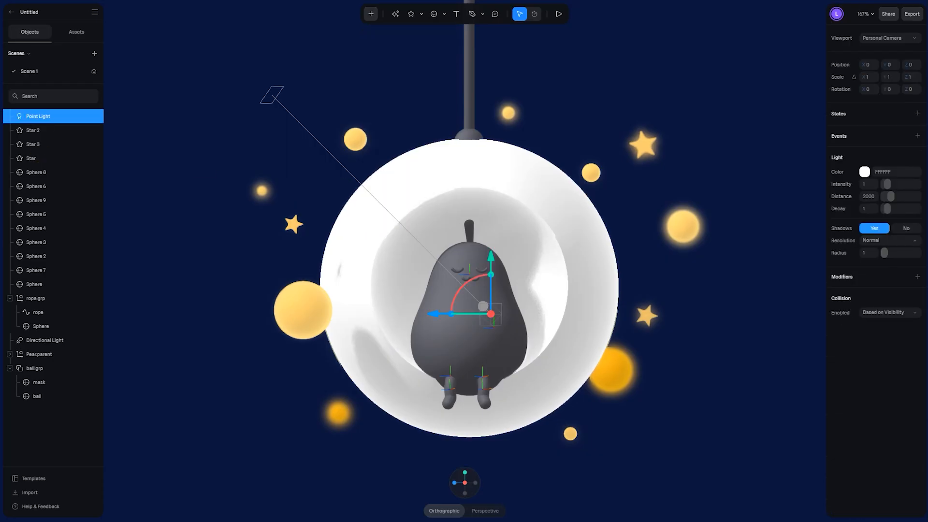
Group all the decorative stars and spheres, from Star 2 through Sphere
{"action": "left_click", "coordinate": [16, 298]}
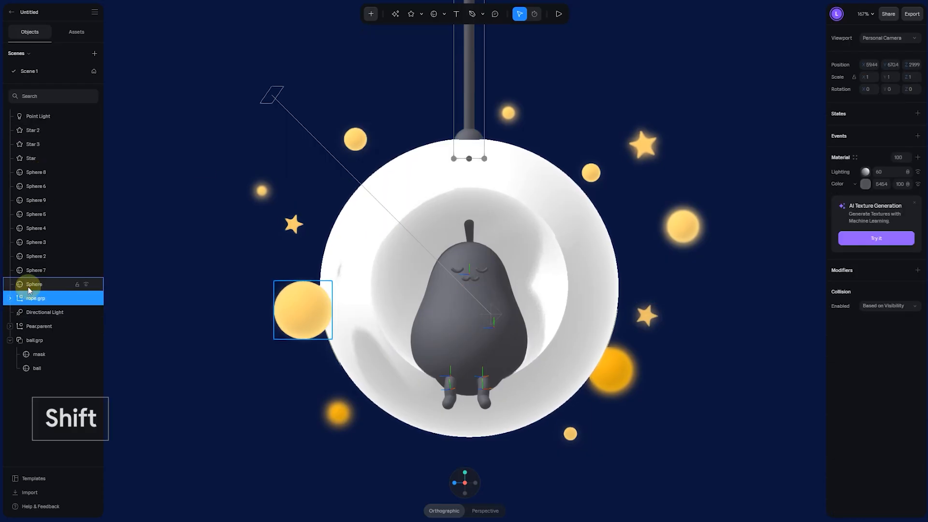
{"action": "left_click", "coordinate": [35, 284]}
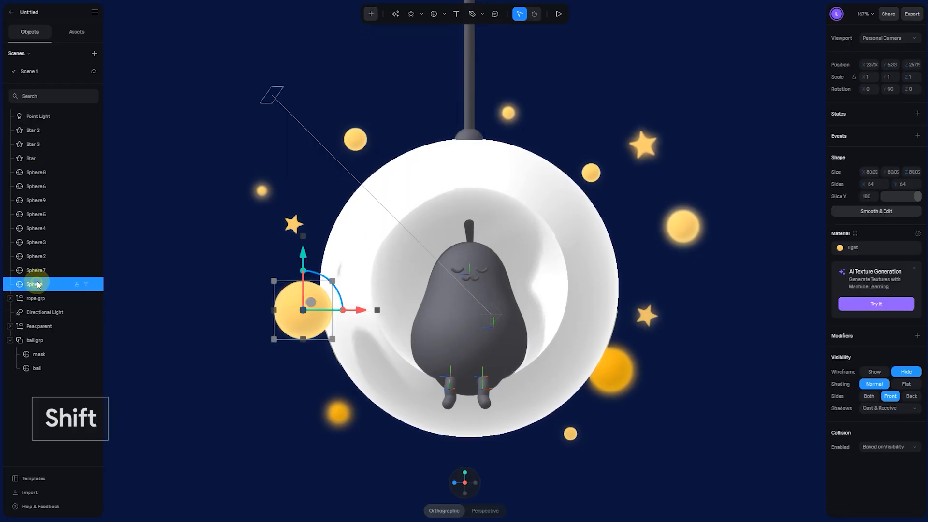
{"action": "left_click", "coordinate": [33, 130], "text": "shift"}
{"action": "key", "text": "ctrl+g"}
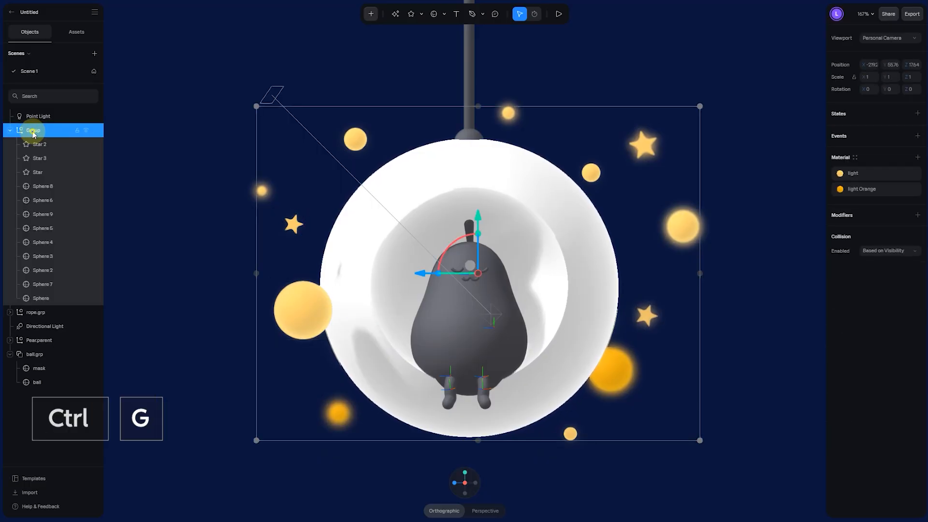
Rename the new group parts.grp and collapse it in the object list
{"action": "double_click", "coordinate": [34, 130]}
{"action": "type", "text": "part"}
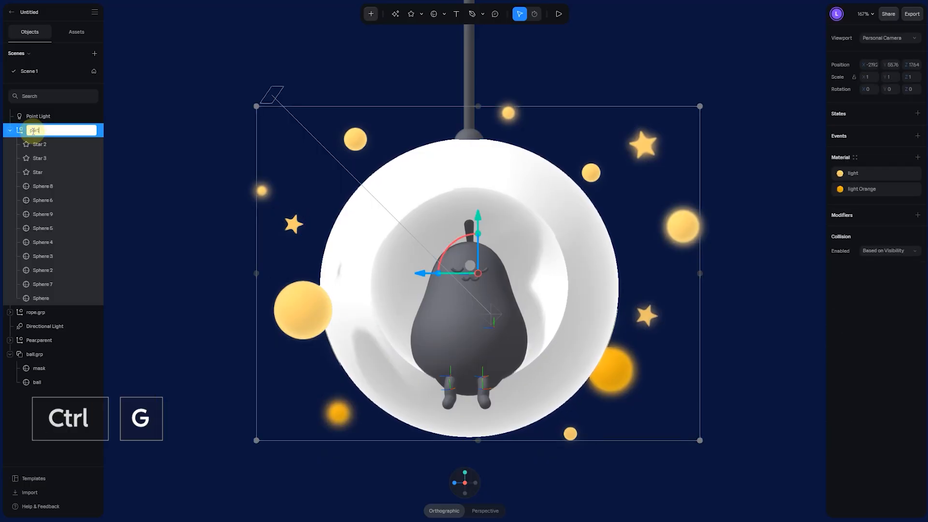
{"action": "type", "text": "s.grp"}
{"action": "key", "text": "Return"}
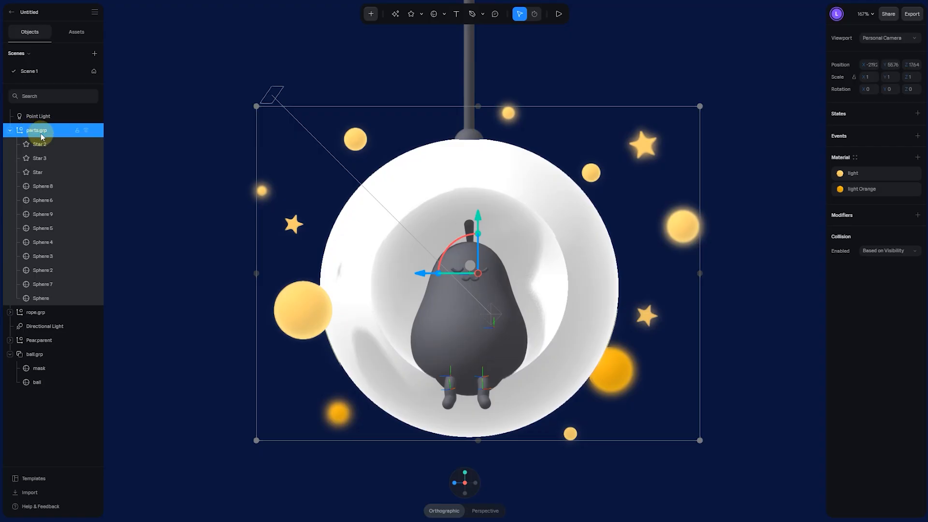
{"action": "left_click", "coordinate": [10, 130]}
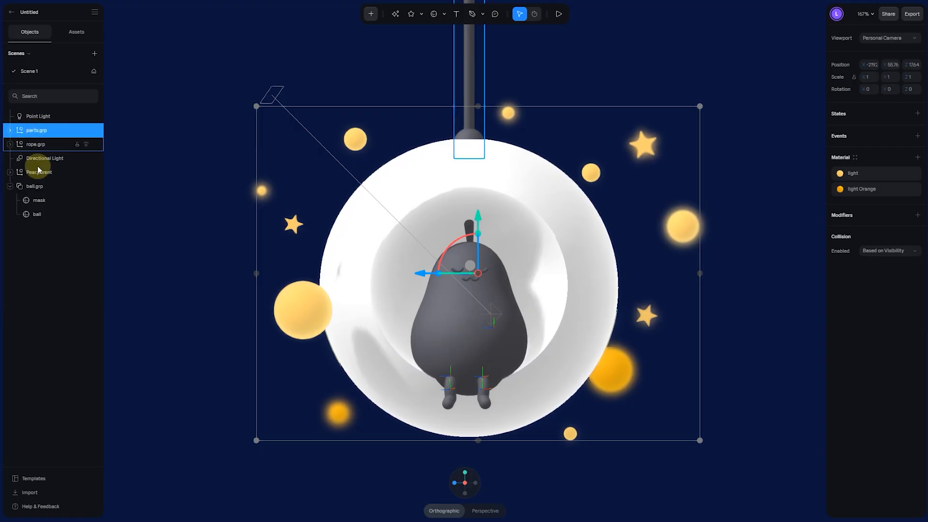
Collapse ball.grp and delete the Directional Light
{"action": "left_click", "coordinate": [10, 186]}
{"action": "left_click", "coordinate": [37, 188]}
{"action": "left_click", "coordinate": [41, 158]}
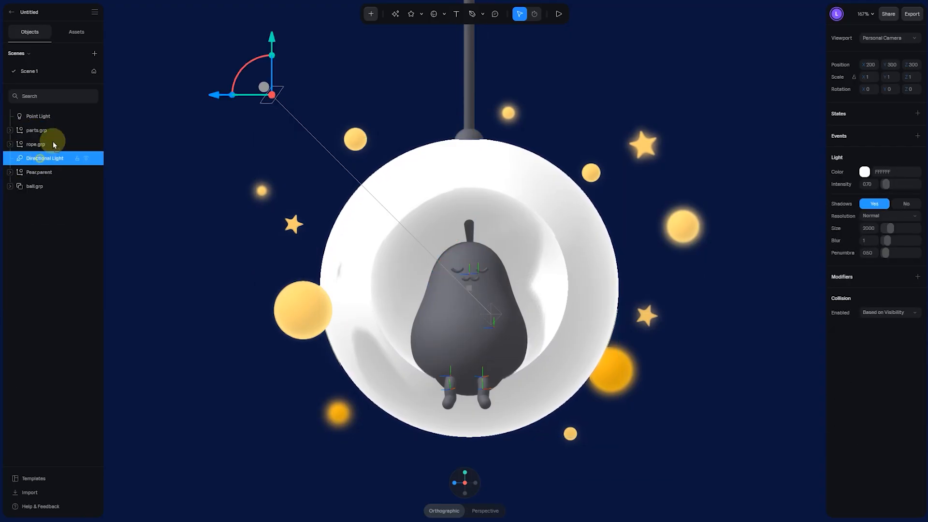
{"action": "key", "text": "Delete"}
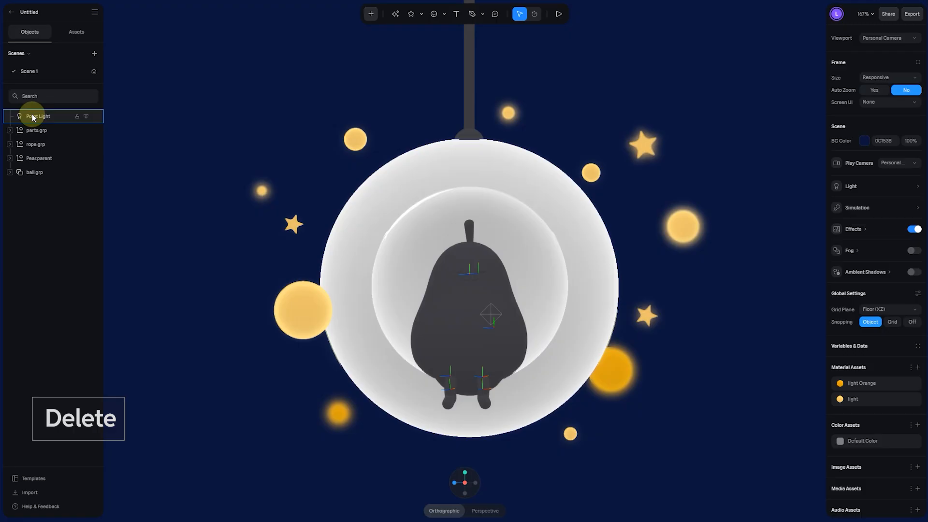
Lock the parts.grp group
{"action": "left_click", "coordinate": [37, 130]}
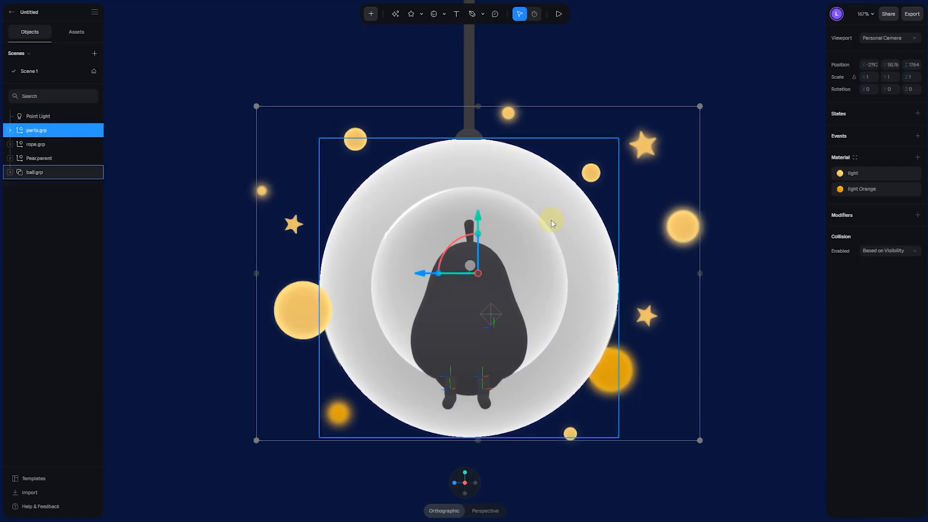
{"action": "left_click", "coordinate": [78, 131]}
Move the Point Light to the front and upper left of the ball, at about X 425, Y 171, Z 322
{"action": "left_click", "coordinate": [53, 116]}
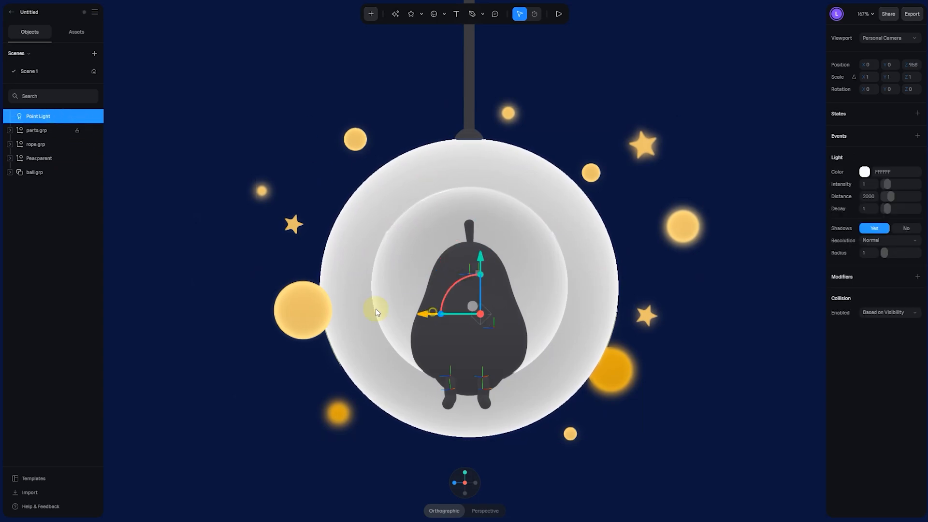
{"action": "left_click_drag", "start_coordinate": [376, 308], "coordinate": [259, 136]}
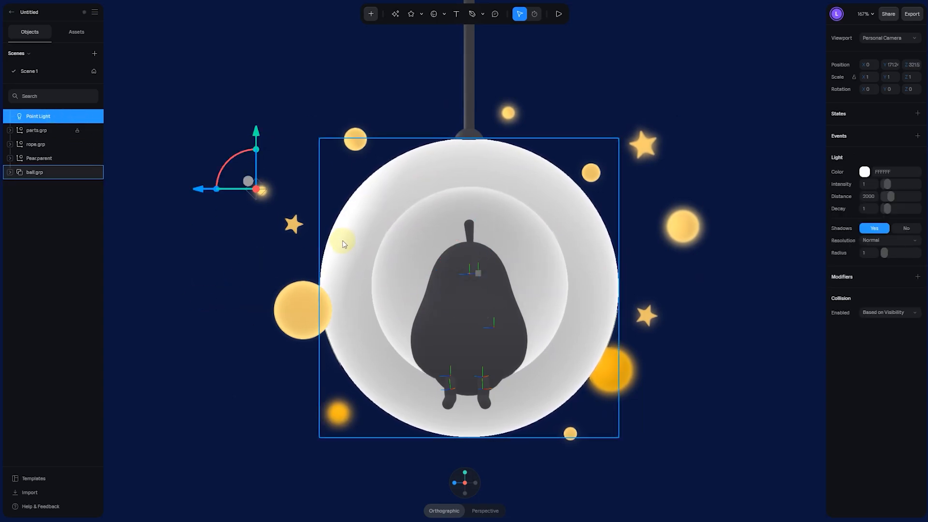
{"action": "left_click_drag", "start_coordinate": [343, 241], "coordinate": [315, 257], "text": "alt"}
{"action": "left_click_drag", "start_coordinate": [306, 150], "coordinate": [192, 231]}
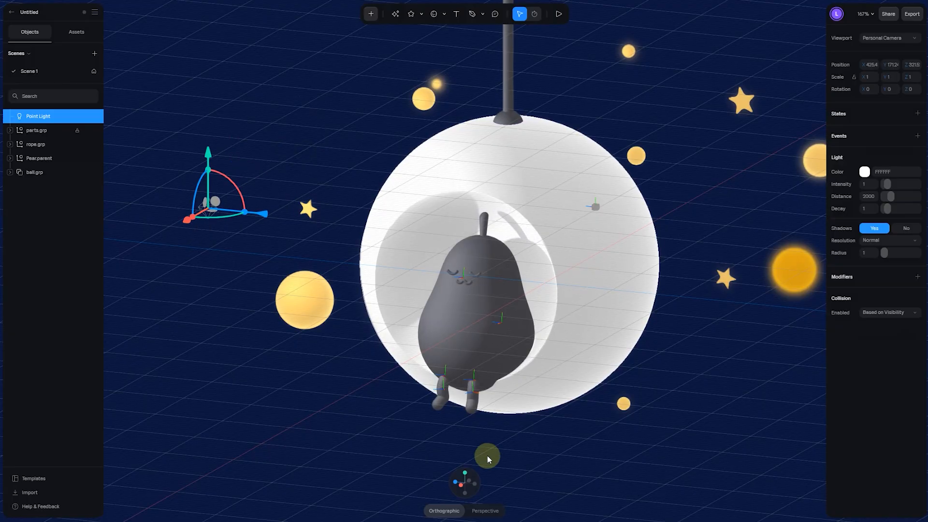
From the front view, set the scene's ambient light intensity to 0.20
{"action": "left_click", "coordinate": [462, 490]}
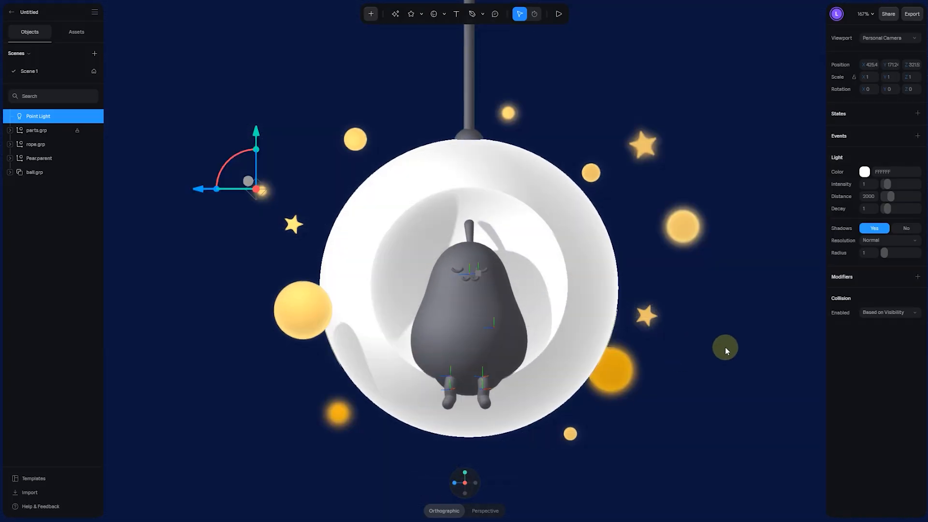
{"action": "left_click", "coordinate": [736, 338]}
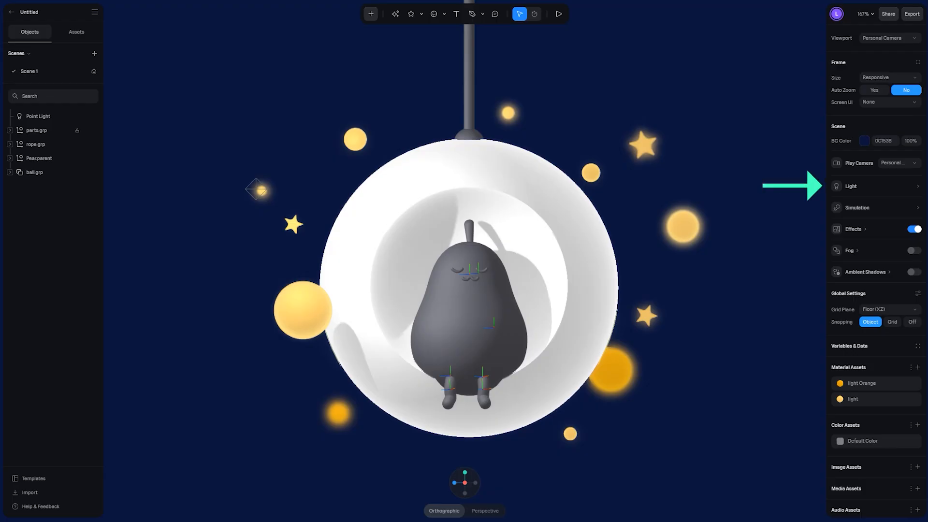
{"action": "left_click", "coordinate": [880, 186]}
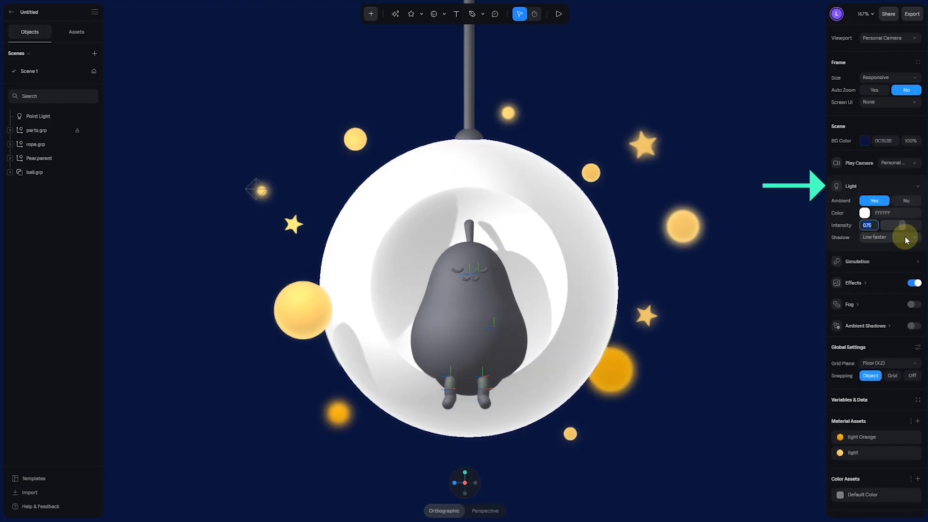
{"action": "key", "text": "Return"}
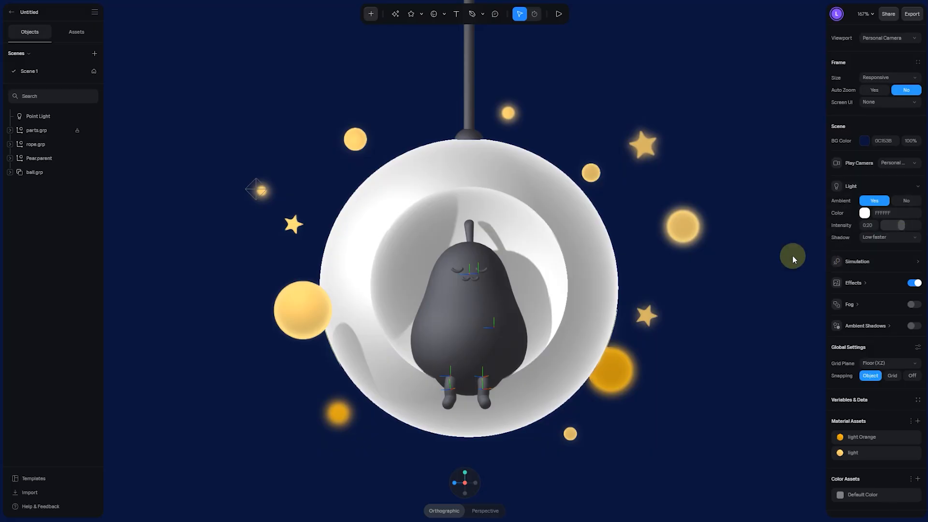
Give the Point Light the warm orange colour FFB43E and an intensity of 0.80
{"action": "left_click", "coordinate": [56, 115]}
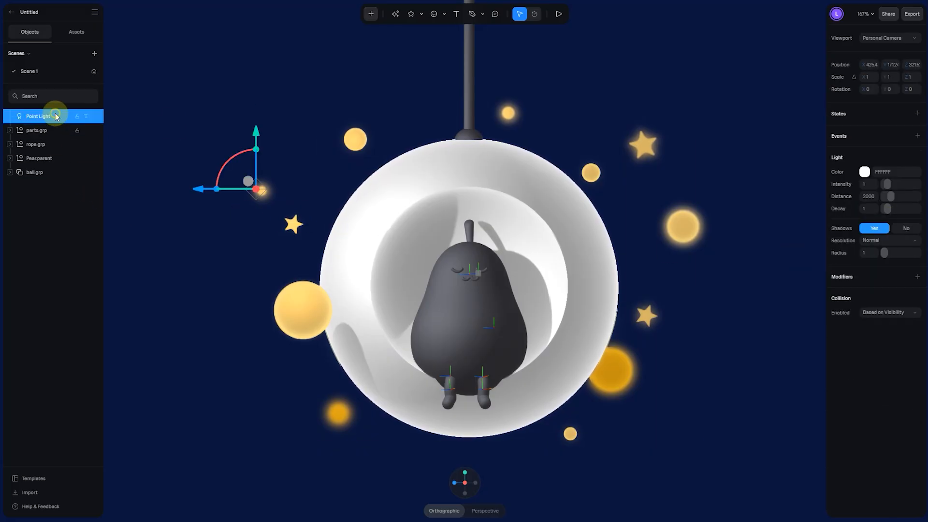
{"action": "left_click", "coordinate": [864, 172]}
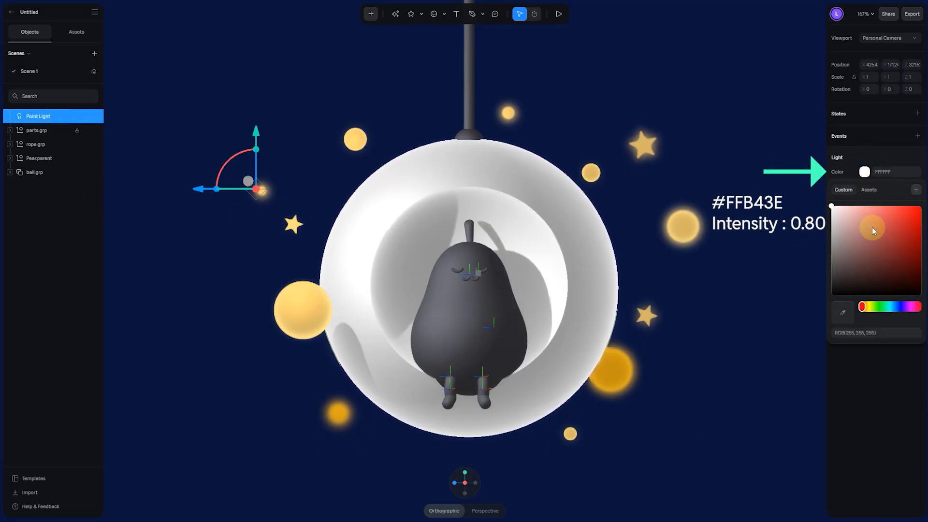
{"action": "type", "text": "FFB43E"}
{"action": "key", "text": "Return"}
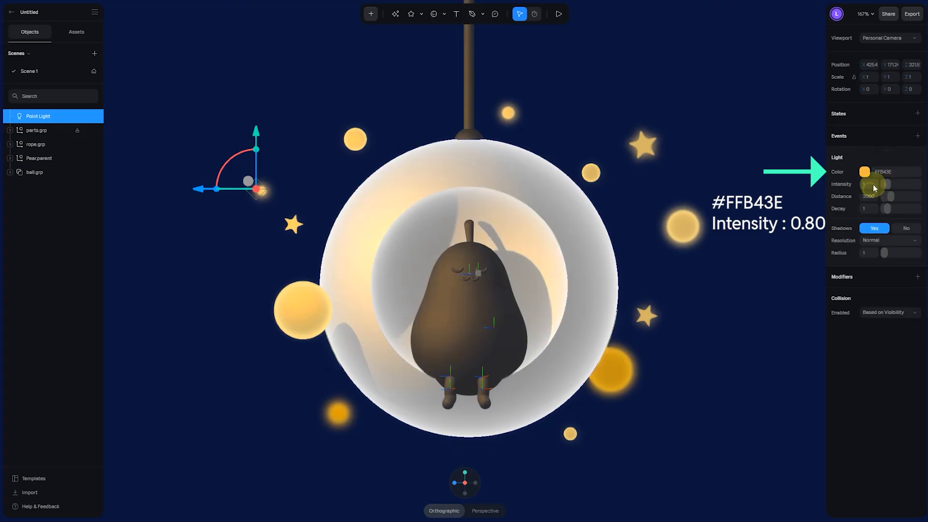
{"action": "left_click", "coordinate": [864, 186]}
{"action": "type", "text": "0.80"}
{"action": "key", "text": "Return"}
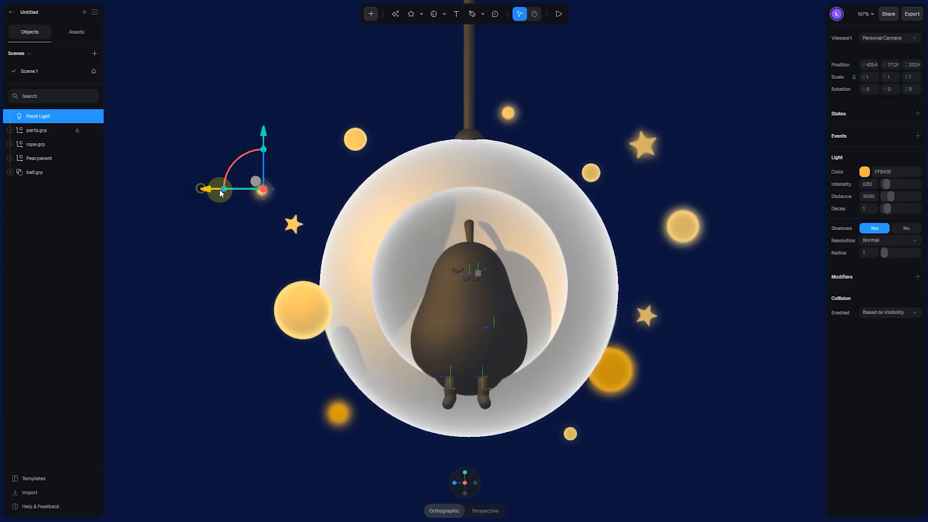
Move the Point Light to about X 449, Y 194, Z 117, with distance 4179 and shadow radius 42.03
{"action": "left_click_drag", "start_coordinate": [216, 190], "coordinate": [301, 222]}
{"action": "left_click_drag", "start_coordinate": [346, 180], "coordinate": [284, 195]}
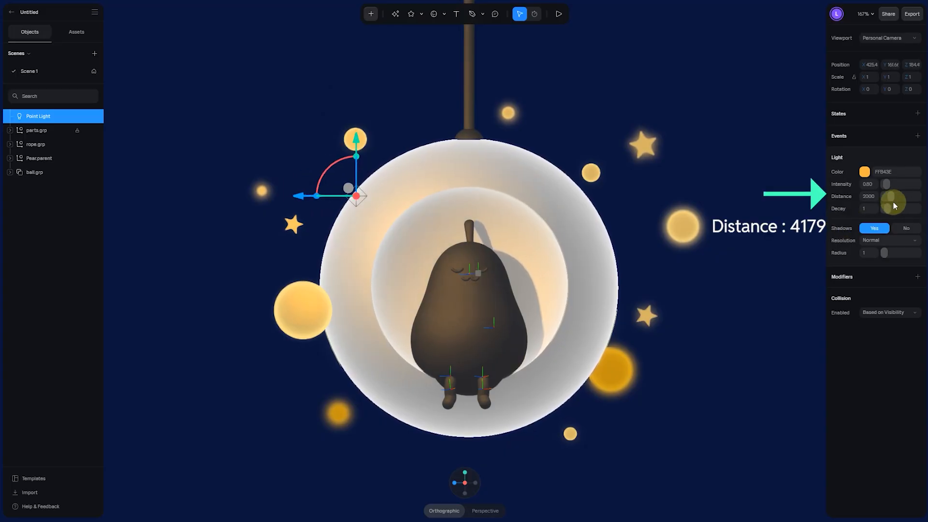
{"action": "left_click_drag", "start_coordinate": [890, 198], "coordinate": [897, 198]}
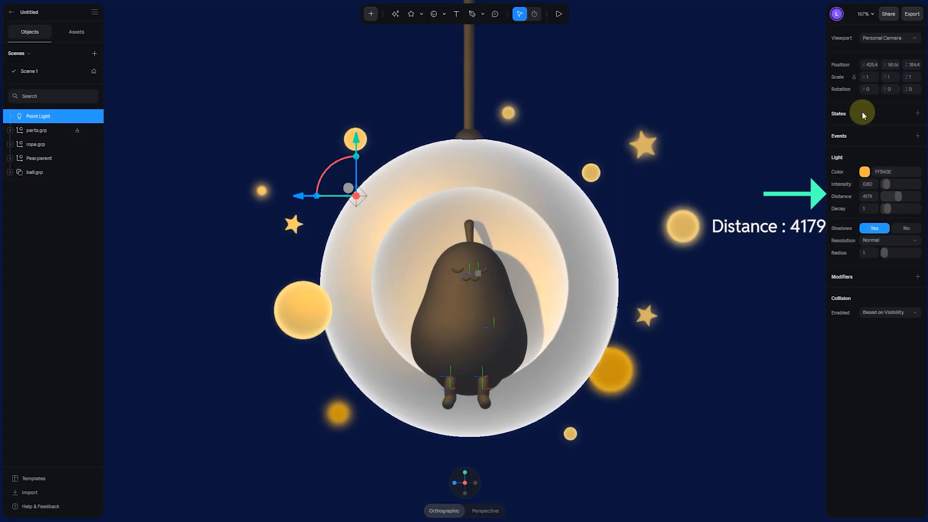
{"action": "left_click_drag", "start_coordinate": [908, 65], "coordinate": [847, 65]}
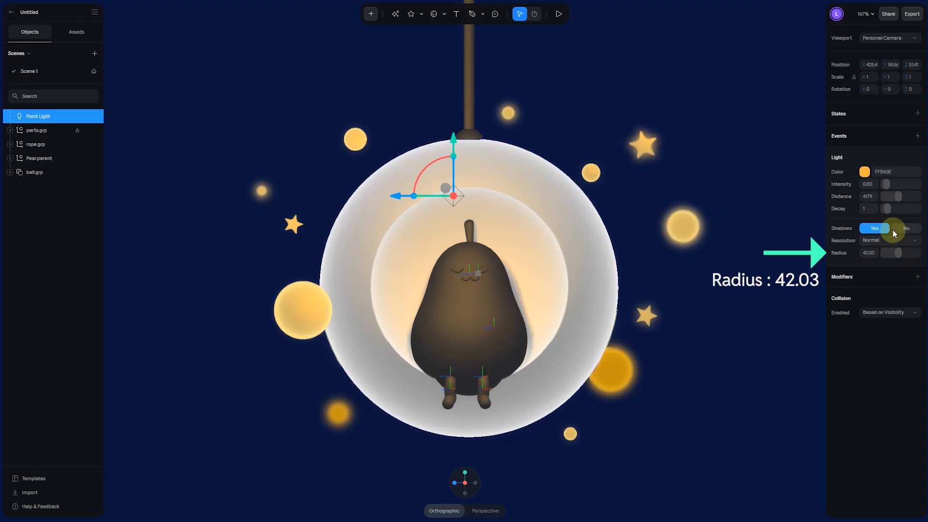
{"action": "left_click_drag", "start_coordinate": [864, 63], "coordinate": [924, 67]}
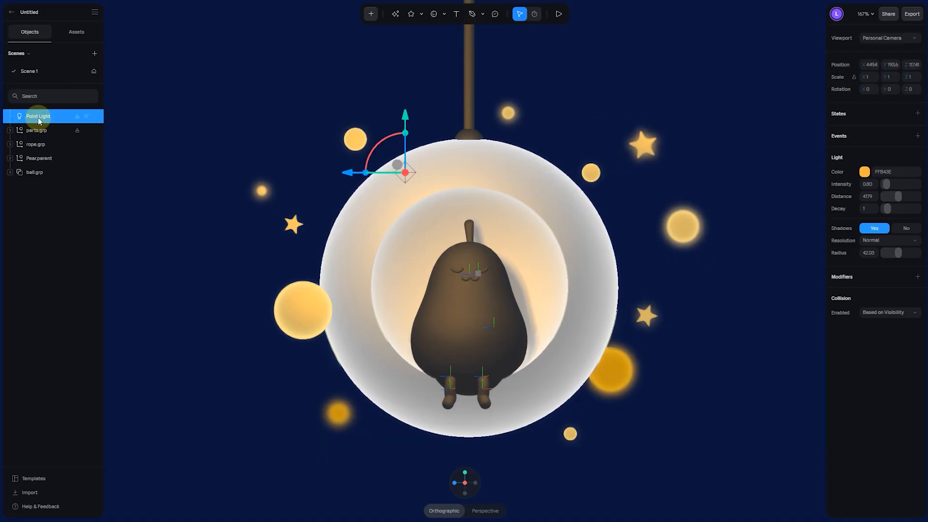
Nudge Pear.parent slightly upward inside the ball, to about X 161, Y -12, keeping the group collapsed, and return to the front view
{"action": "left_click", "coordinate": [413, 460]}
{"action": "left_click_drag", "start_coordinate": [414, 460], "coordinate": [499, 483]}
{"action": "left_click", "coordinate": [475, 399]}
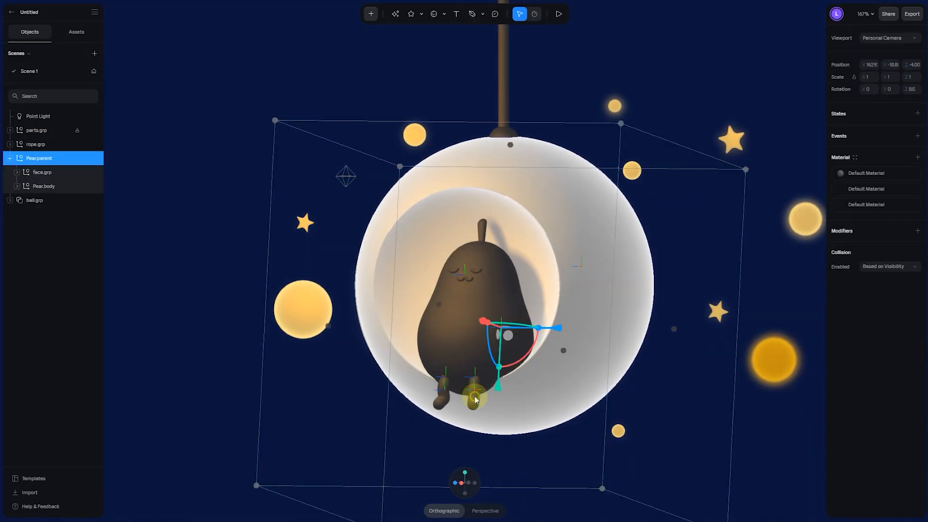
{"action": "double_click", "coordinate": [475, 397]}
{"action": "left_click", "coordinate": [31, 188]}
{"action": "left_click", "coordinate": [16, 186]}
{"action": "left_click", "coordinate": [39, 158]}
{"action": "left_click", "coordinate": [10, 158]}
{"action": "scroll", "coordinate": [476, 406], "scroll_direction": "up", "scroll_amount": 4}
{"action": "left_click_drag", "start_coordinate": [476, 407], "coordinate": [524, 369], "text": "alt"}
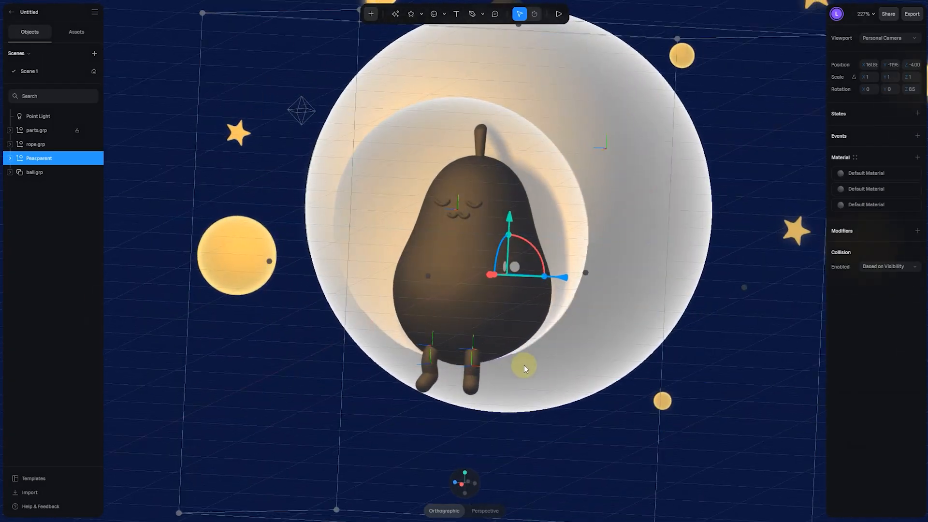
{"action": "left_click", "coordinate": [468, 479]}
{"action": "left_click", "coordinate": [627, 439]}
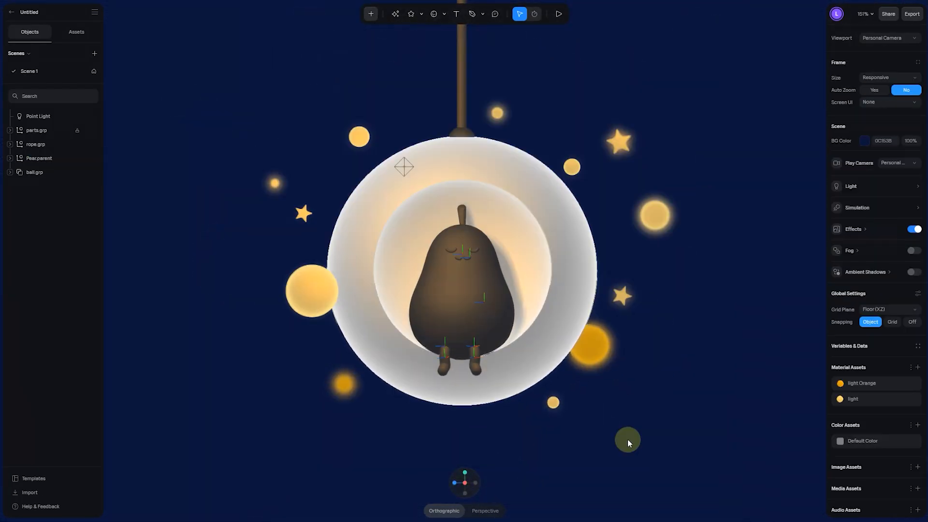
Change the material's Color layer to Depth on body.grp, inside Pear.body
{"action": "left_click", "coordinate": [482, 318]}
{"action": "left_click", "coordinate": [15, 174]}
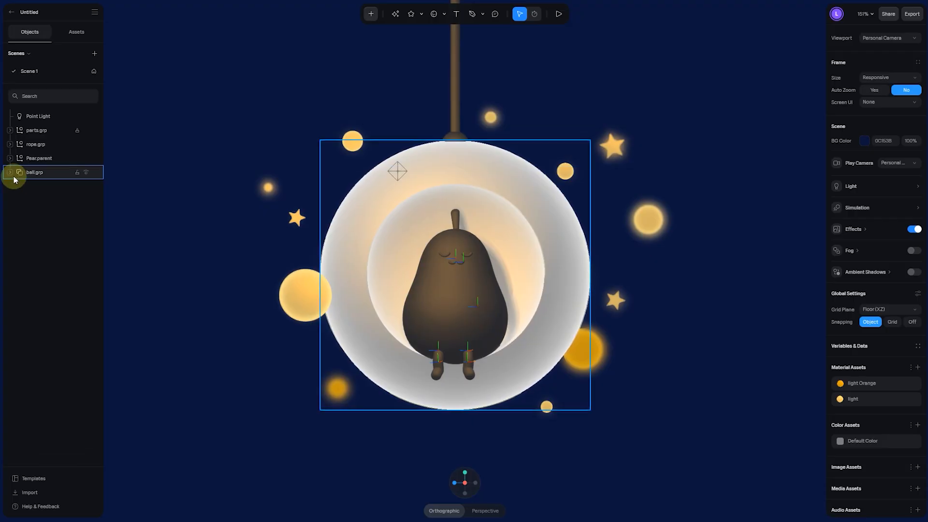
{"action": "left_click", "coordinate": [10, 160]}
{"action": "left_click", "coordinate": [37, 186]}
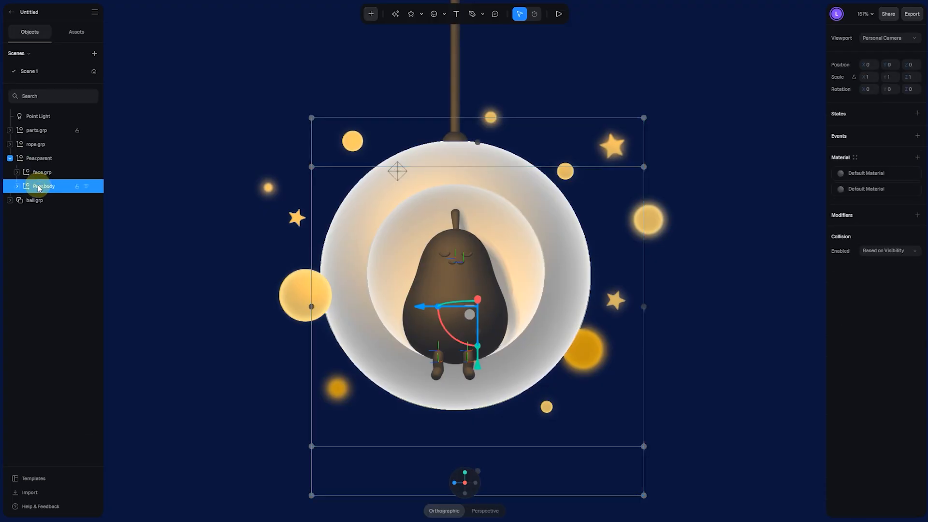
{"action": "left_click", "coordinate": [16, 187]}
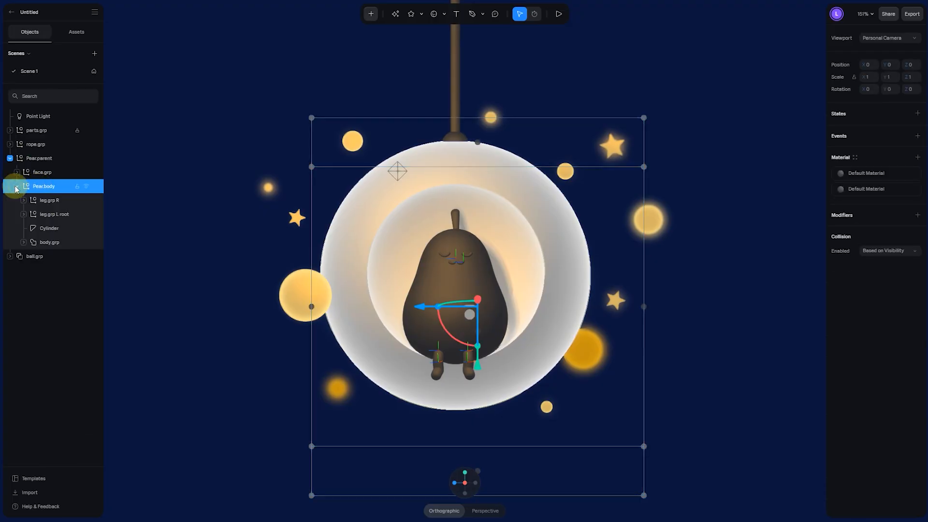
{"action": "left_click", "coordinate": [60, 245]}
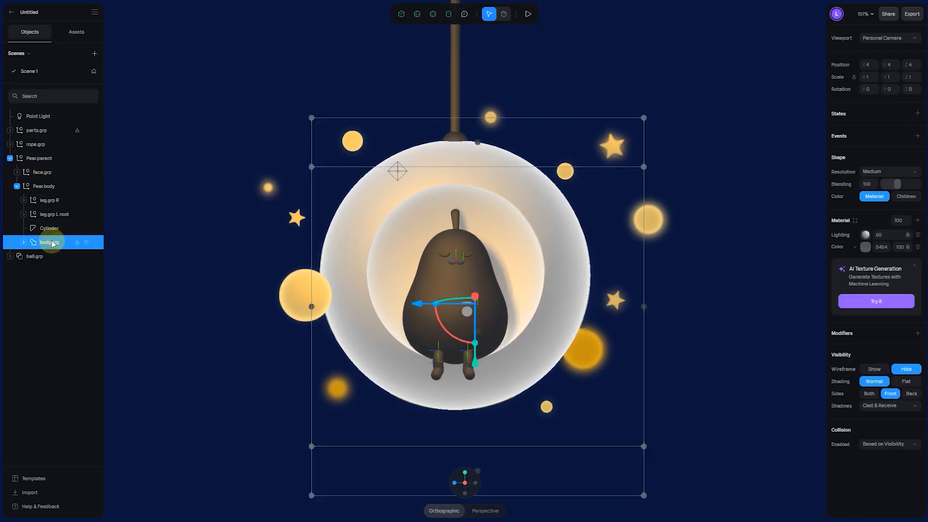
{"action": "left_click", "coordinate": [854, 246]}
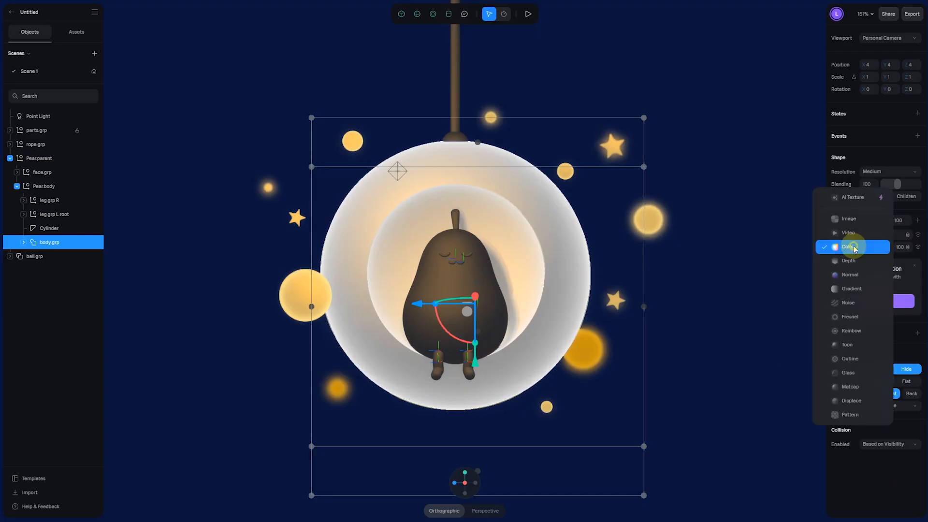
{"action": "left_click", "coordinate": [855, 261]}
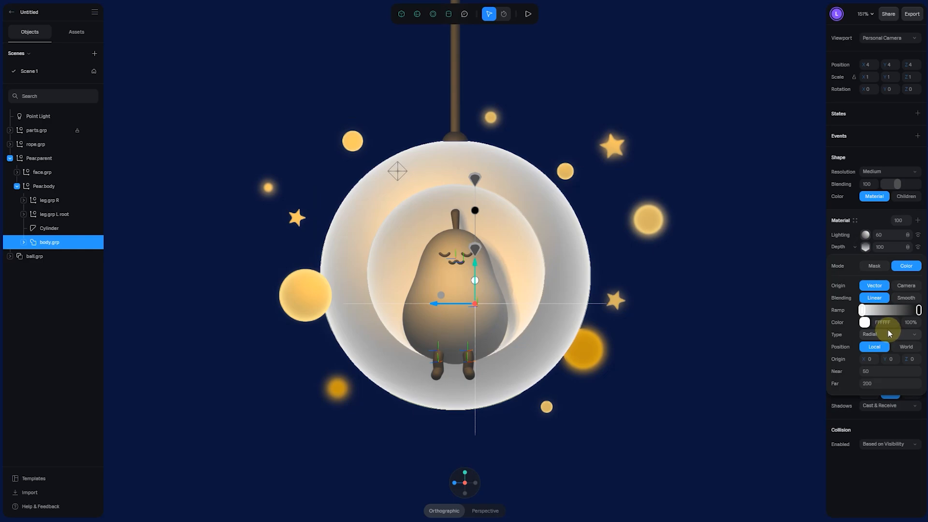
Add a black colour stop near the middle of the body's depth ramp, keeping white and black at its ends
{"action": "left_click_drag", "start_coordinate": [669, 370], "coordinate": [640, 378]}
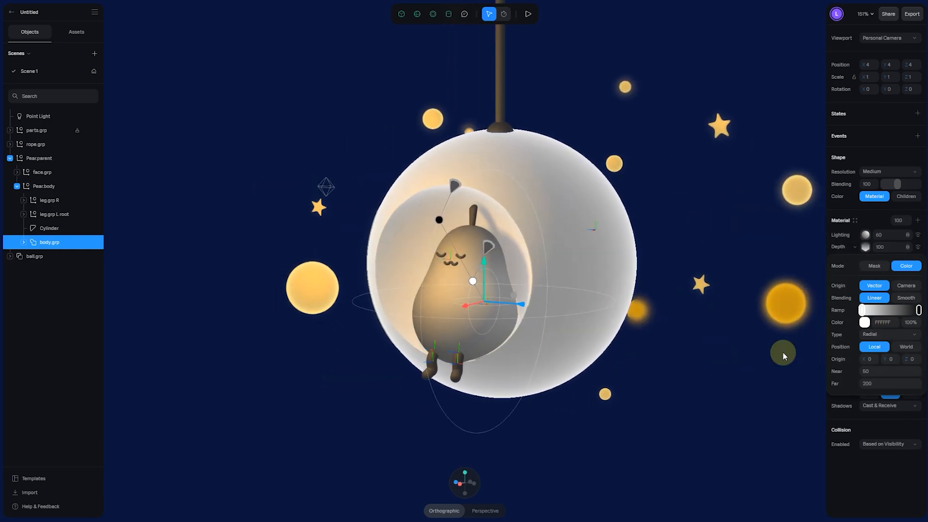
{"action": "left_click", "coordinate": [917, 309]}
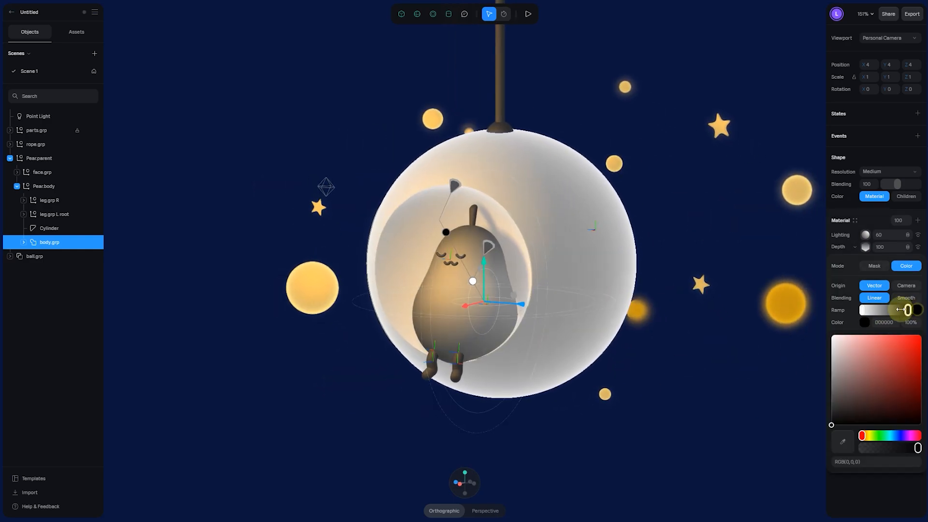
{"action": "left_click_drag", "start_coordinate": [916, 311], "coordinate": [921, 310]}
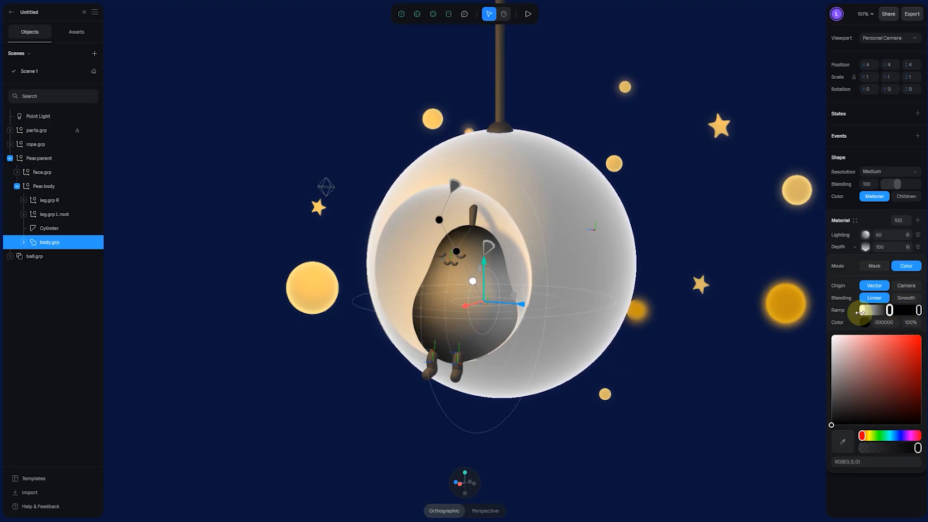
{"action": "left_click", "coordinate": [860, 311]}
{"action": "left_click", "coordinate": [849, 313]}
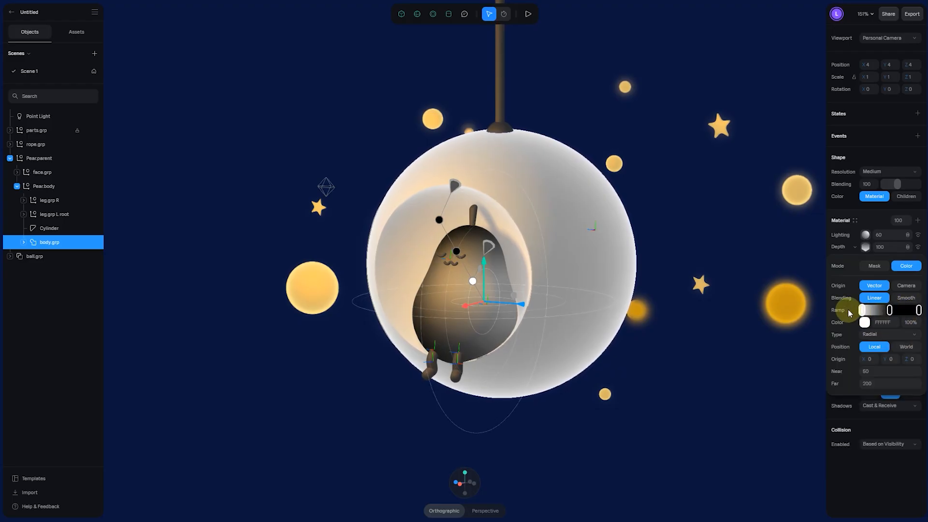
Shift the depth layer's origin toward the upper front of the pear, to Y 69, and set Near to 52
{"action": "mouse_move", "coordinate": [691, 376]}
{"action": "left_mouse_down", "text": "alt"}
{"action": "mouse_move", "coordinate": [715, 379]}
{"action": "mouse_move", "coordinate": [673, 380]}
{"action": "left_mouse_up", "text": "alt"}
{"action": "scroll", "coordinate": [633, 374], "scroll_direction": "up", "scroll_amount": 5}
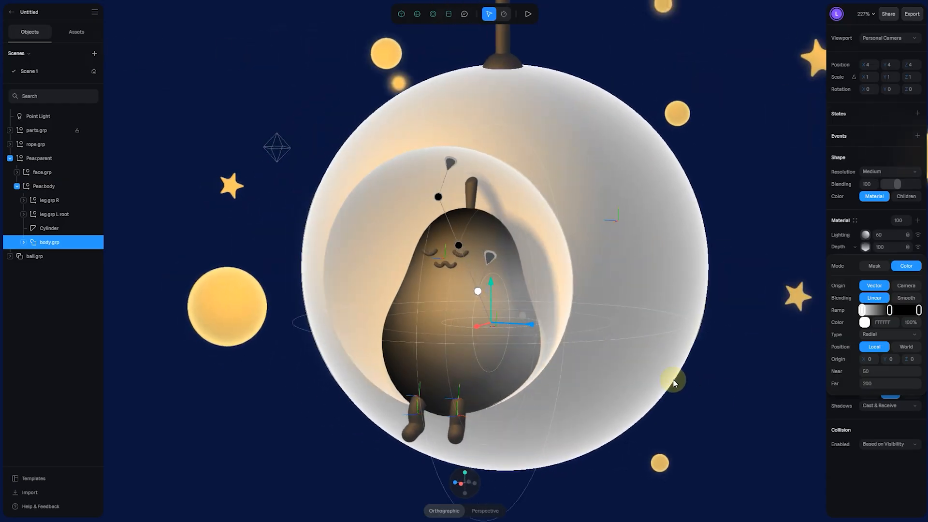
{"action": "mouse_move", "coordinate": [861, 370]}
{"action": "left_mouse_down"}
{"action": "mouse_move", "coordinate": [858, 356]}
{"action": "mouse_move", "coordinate": [905, 359]}
{"action": "mouse_move", "coordinate": [869, 359]}
{"action": "left_mouse_up"}
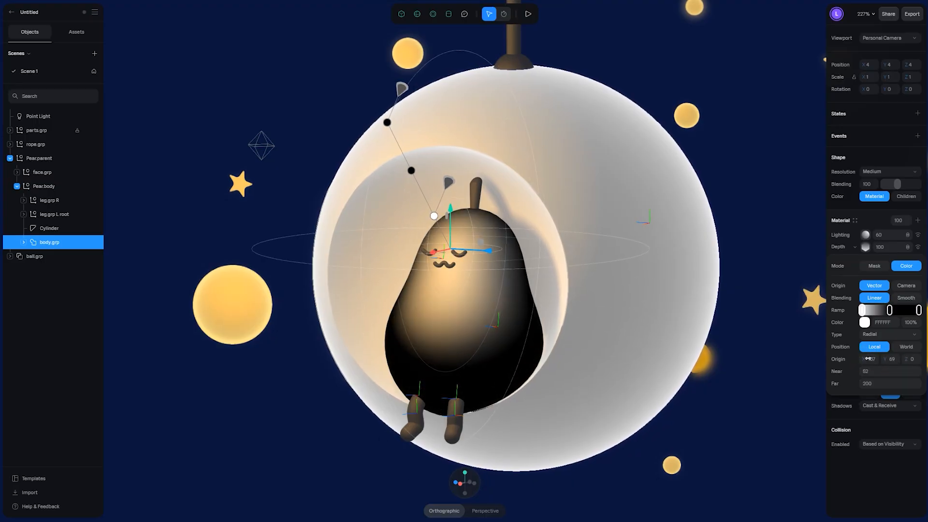
Colour the depth ramp's last stop red and set the layer's origin to X 106, Y 90, Near to 47 and Far to 207
{"action": "left_click", "coordinate": [918, 309]}
{"action": "left_click", "coordinate": [901, 335]}
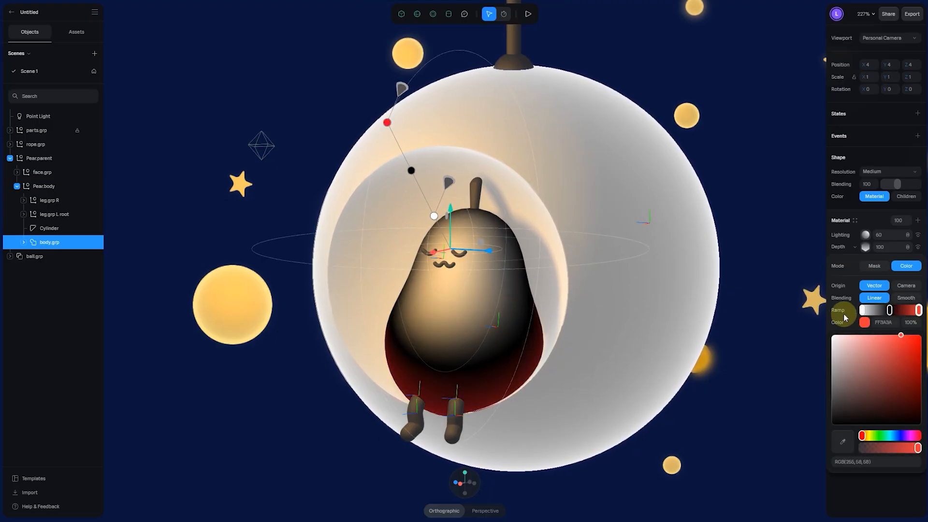
{"action": "left_click", "coordinate": [843, 313]}
{"action": "mouse_move", "coordinate": [880, 361]}
{"action": "left_mouse_down"}
{"action": "mouse_move", "coordinate": [905, 378]}
{"action": "mouse_move", "coordinate": [869, 383]}
{"action": "mouse_move", "coordinate": [852, 371]}
{"action": "mouse_move", "coordinate": [917, 362]}
{"action": "left_mouse_up"}
{"action": "left_click_drag", "start_coordinate": [794, 362], "coordinate": [608, 387], "text": "alt"}
Try a yellow-green first stop and a green middle stop on the pear body's depth ramp
{"action": "left_click", "coordinate": [862, 310]}
{"action": "left_click", "coordinate": [874, 436]}
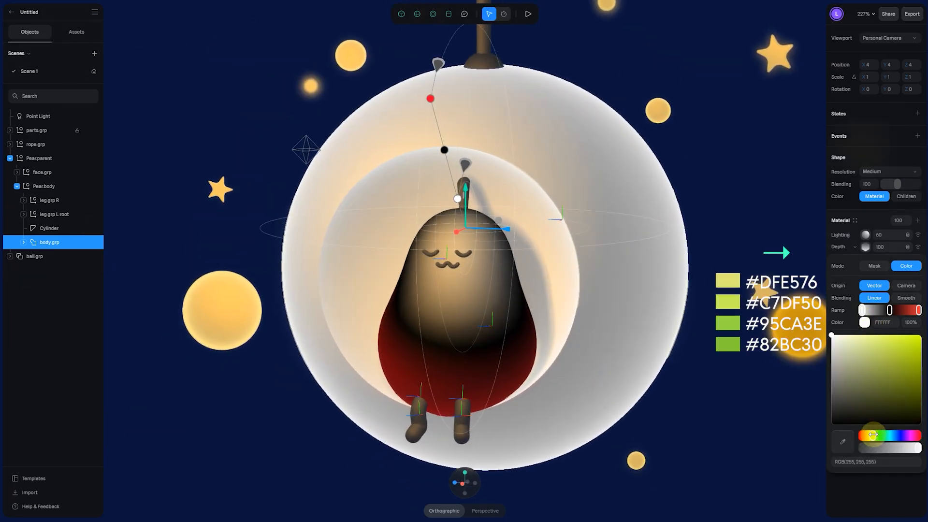
{"action": "left_click", "coordinate": [899, 338]}
{"action": "left_click", "coordinate": [889, 309]}
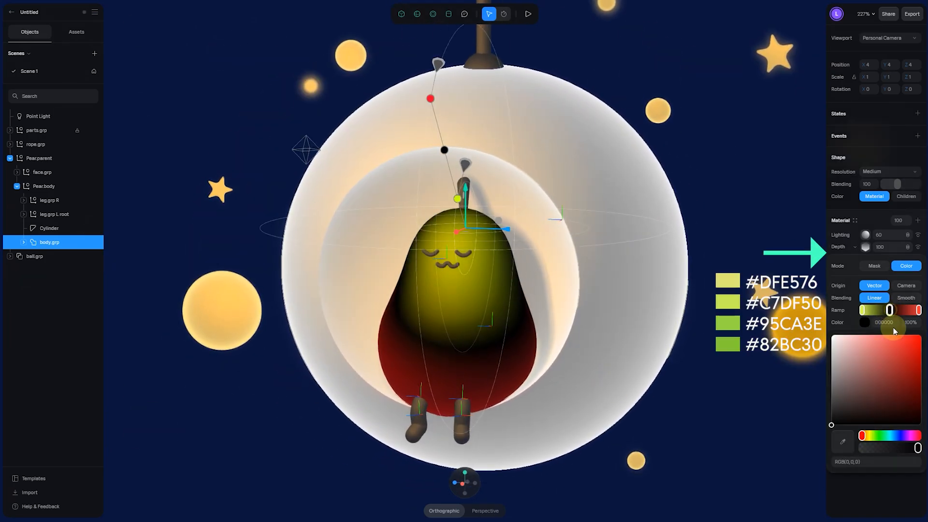
{"action": "left_click_drag", "start_coordinate": [862, 436], "coordinate": [876, 436]}
{"action": "left_click_drag", "start_coordinate": [895, 372], "coordinate": [890, 343]}
Recolour the depth ramp with DFE576 on the first stop, C7DF50 on the middle stop and green 74AC26 on the last
{"action": "left_click", "coordinate": [861, 310]}
{"action": "left_click_drag", "start_coordinate": [869, 432], "coordinate": [870, 435]}
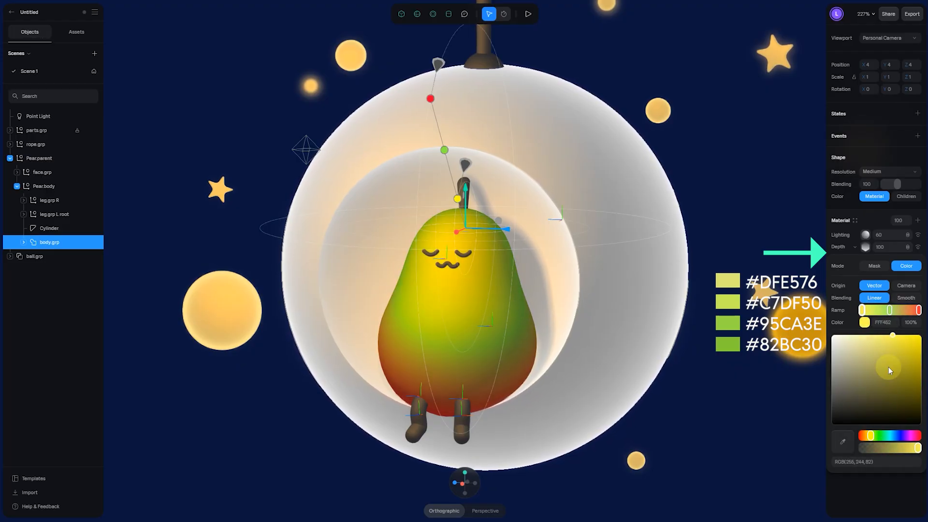
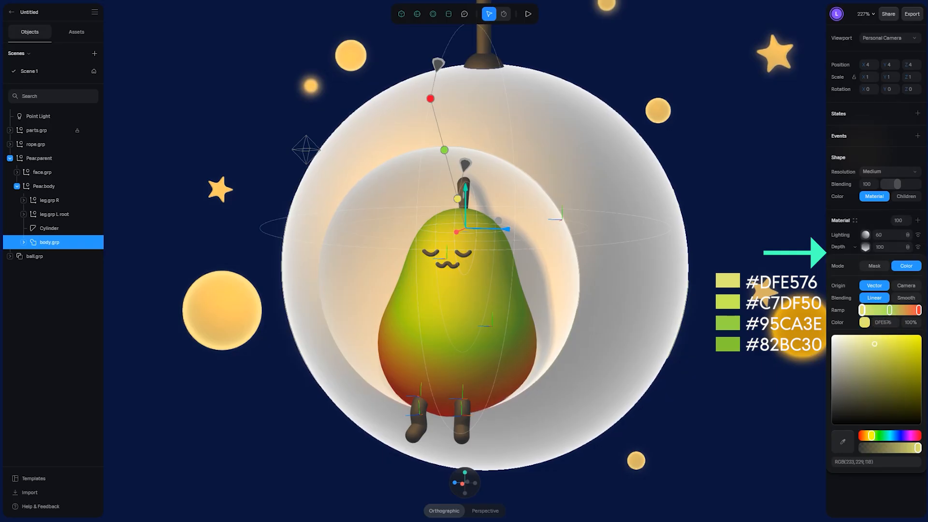
{"action": "left_click", "coordinate": [889, 310]}
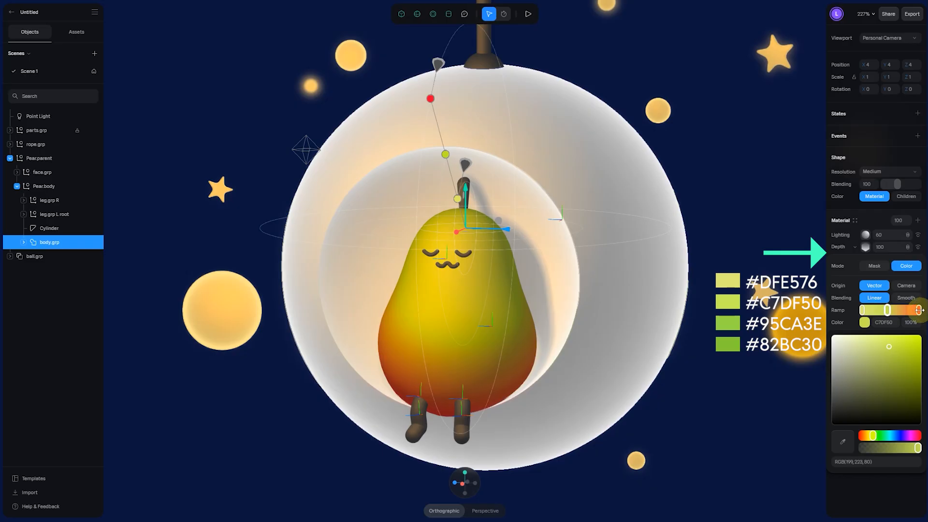
{"action": "left_click", "coordinate": [918, 310]}
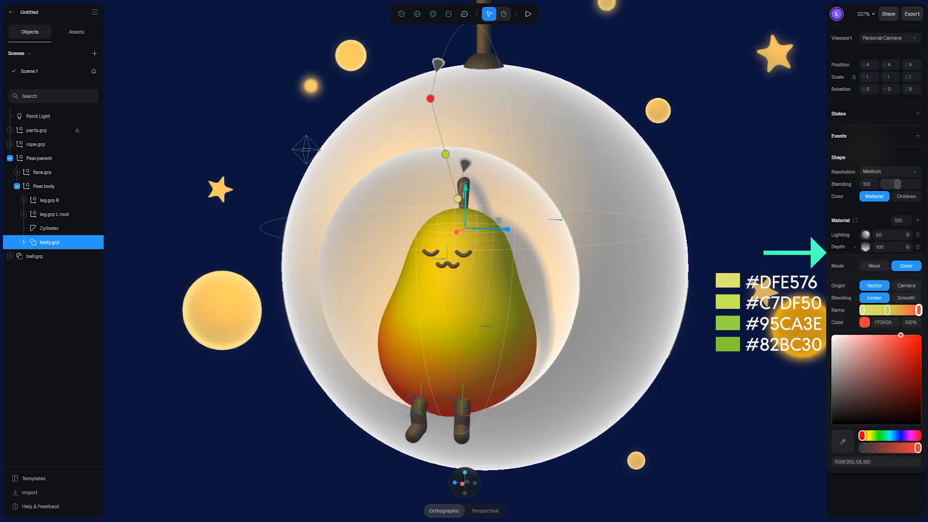
{"action": "left_click", "coordinate": [848, 323]}
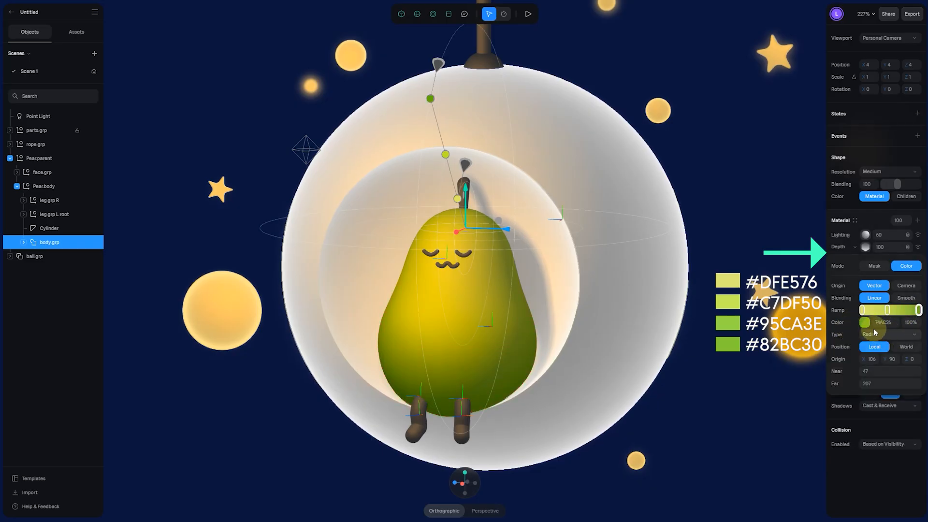
Recolour the depth ramp's last stop with green 87C236 and add another colour stop between the first two
{"action": "left_click", "coordinate": [865, 323]}
{"action": "left_click_drag", "start_coordinate": [898, 359], "coordinate": [896, 356]}
{"action": "left_click_drag", "start_coordinate": [712, 390], "coordinate": [775, 358], "text": "alt"}
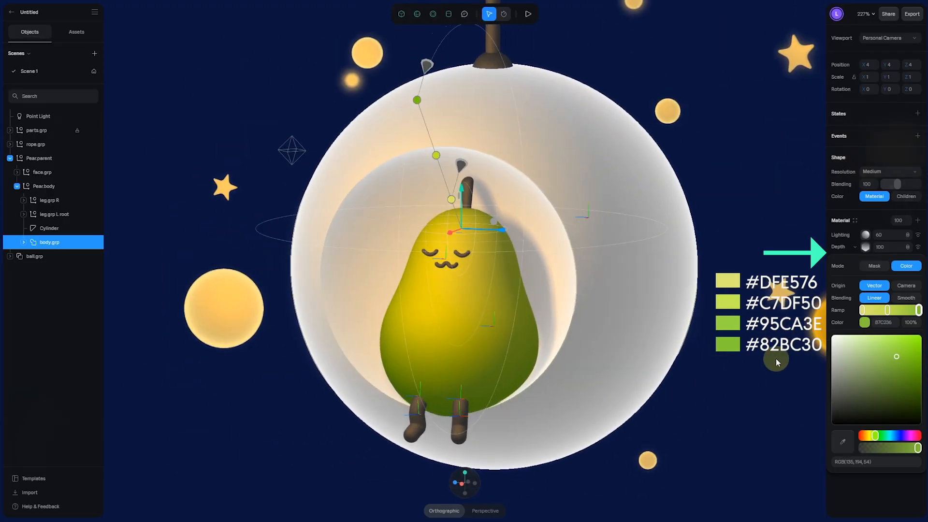
{"action": "left_click", "coordinate": [876, 310]}
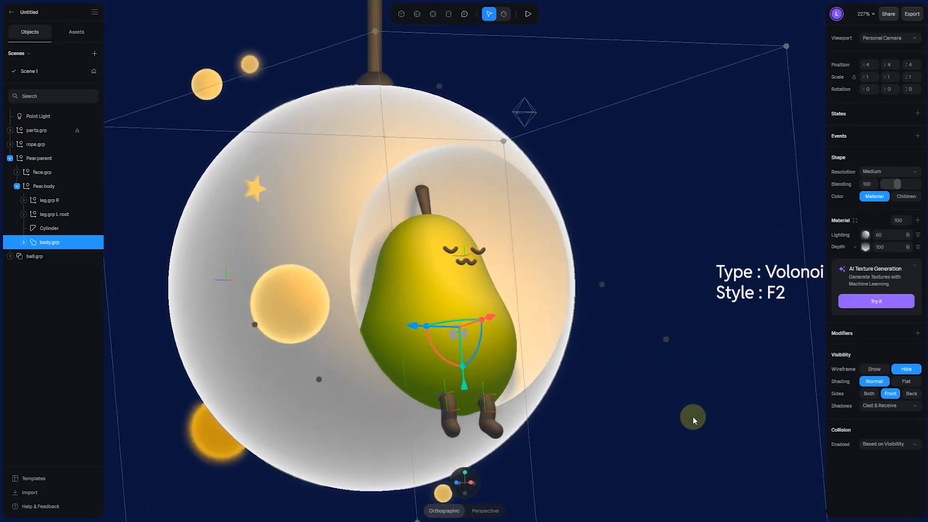
Add a Noise layer to the material of the pear's body.grp
{"action": "left_click_drag", "start_coordinate": [692, 416], "coordinate": [664, 419], "text": "alt"}
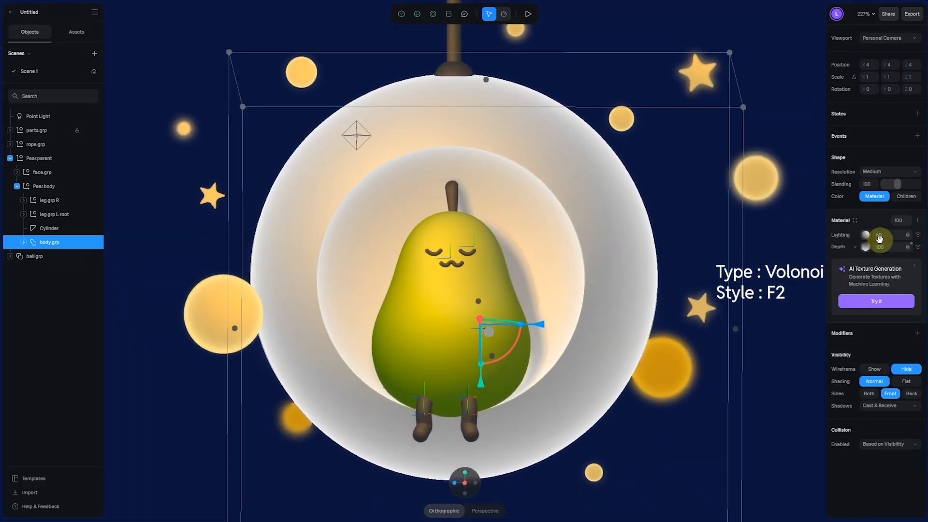
{"action": "left_click", "coordinate": [918, 222]}
{"action": "left_click", "coordinate": [851, 234]}
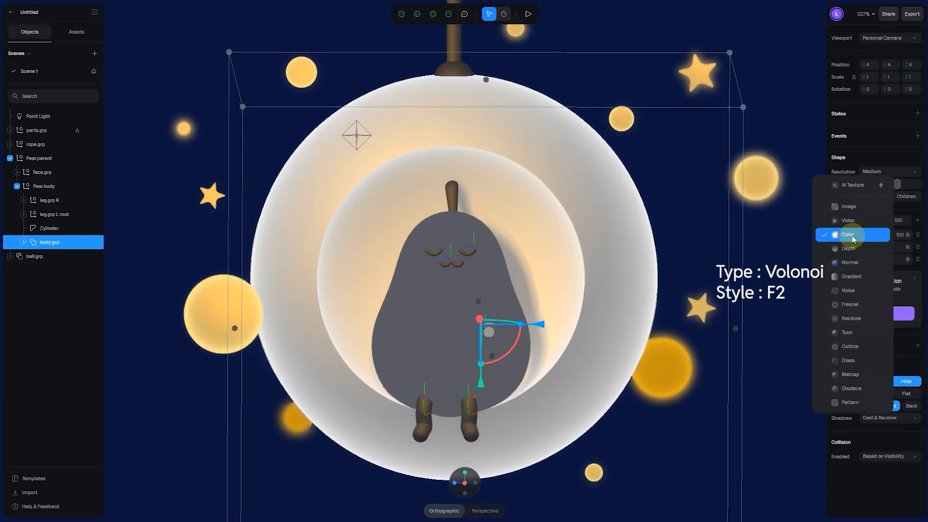
{"action": "left_click", "coordinate": [851, 291]}
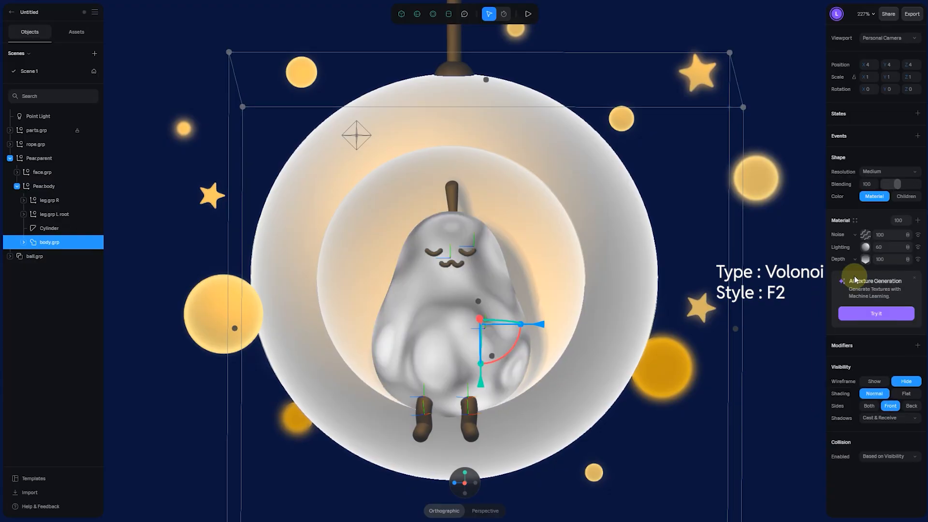
Set the noise layer to type Voronoi, style F2 and scale 1.08, and switch its mode to Mask
{"action": "left_click", "coordinate": [865, 235]}
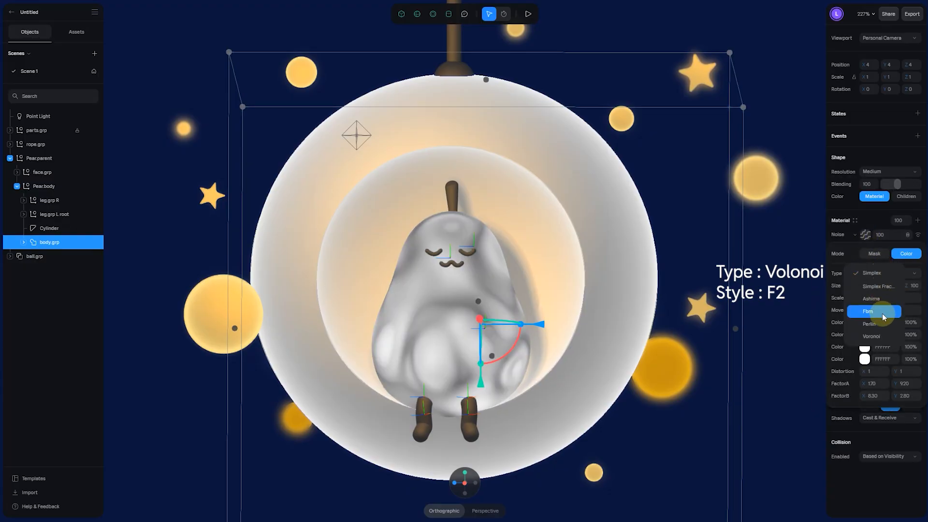
{"action": "left_click", "coordinate": [878, 336]}
{"action": "left_click", "coordinate": [889, 285]}
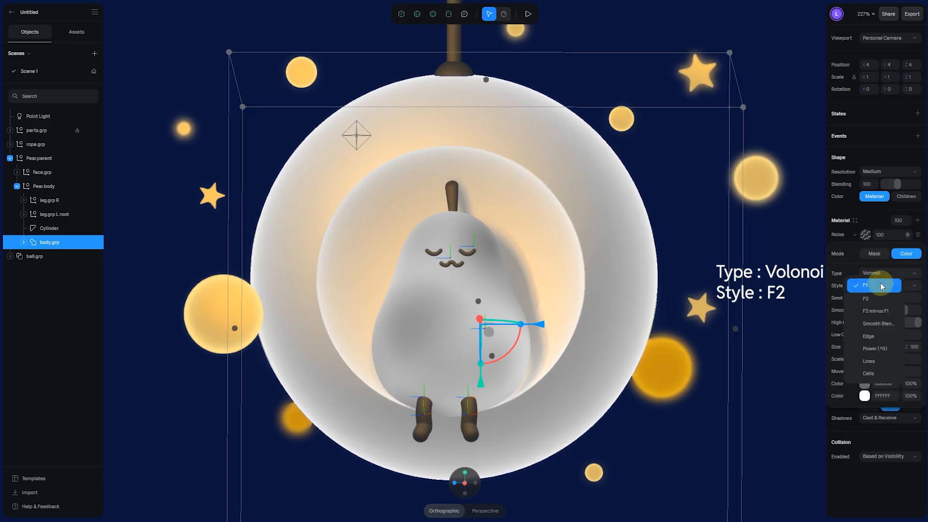
{"action": "left_click", "coordinate": [879, 300]}
{"action": "left_click_drag", "start_coordinate": [866, 360], "coordinate": [871, 365]}
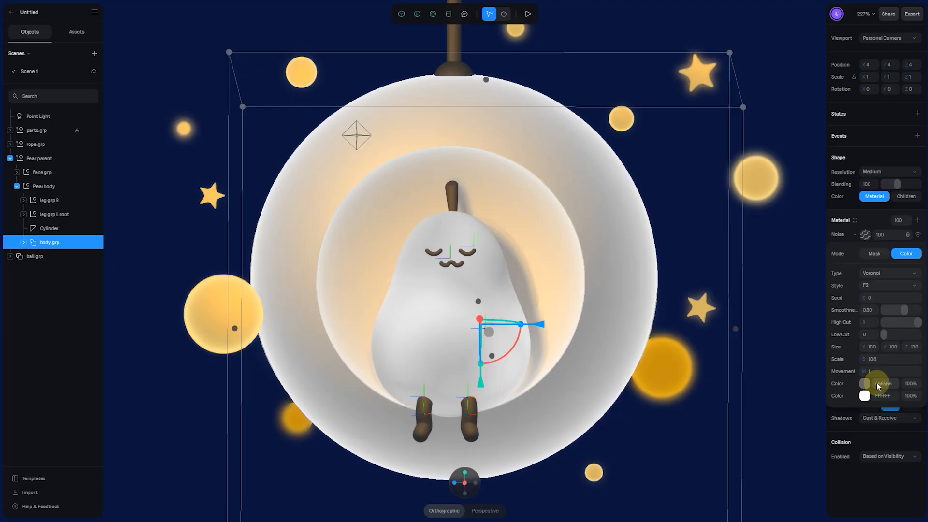
{"action": "left_click", "coordinate": [874, 254]}
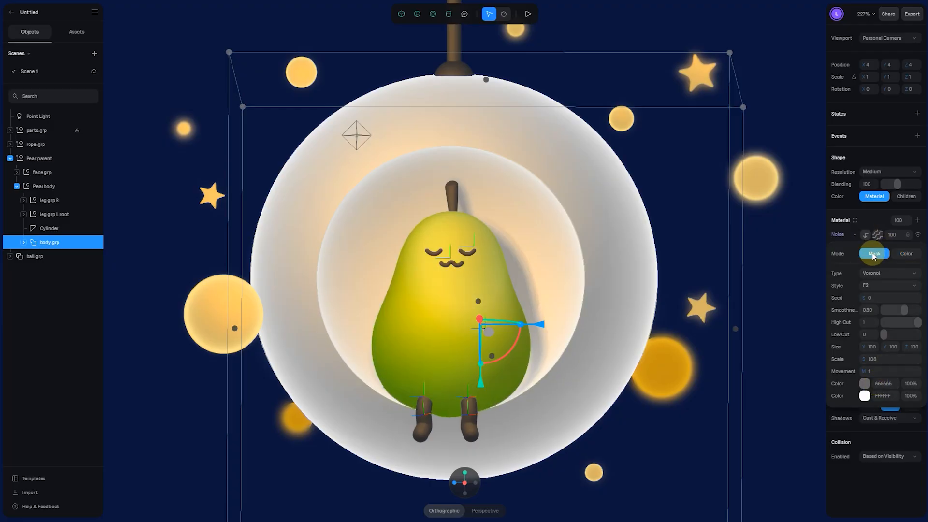
Colour the noise layer's first colour bright green A3FF33 and compare the pear with the noise toggled
{"action": "scroll", "coordinate": [604, 354], "scroll_direction": "up", "scroll_amount": 3}
{"action": "left_click", "coordinate": [864, 383]}
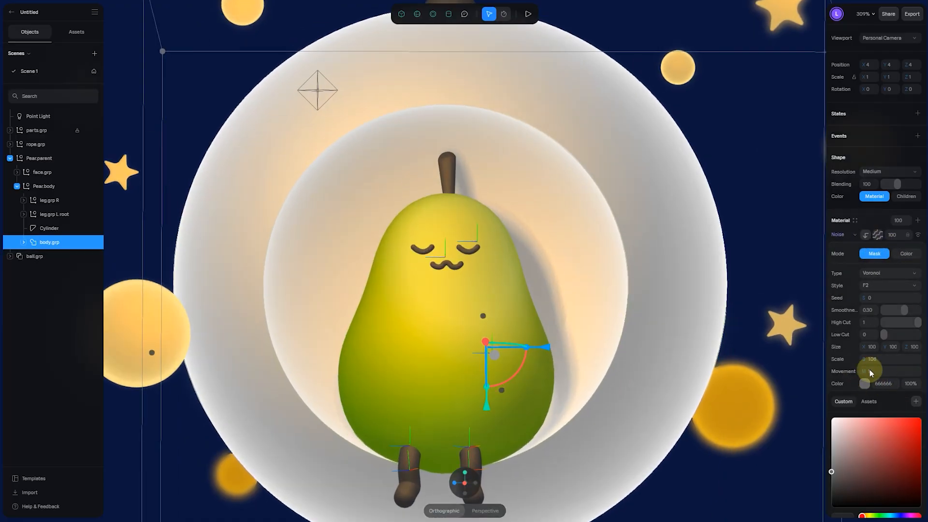
{"action": "left_click_drag", "start_coordinate": [862, 480], "coordinate": [874, 480]}
{"action": "left_click_drag", "start_coordinate": [889, 431], "coordinate": [903, 380]}
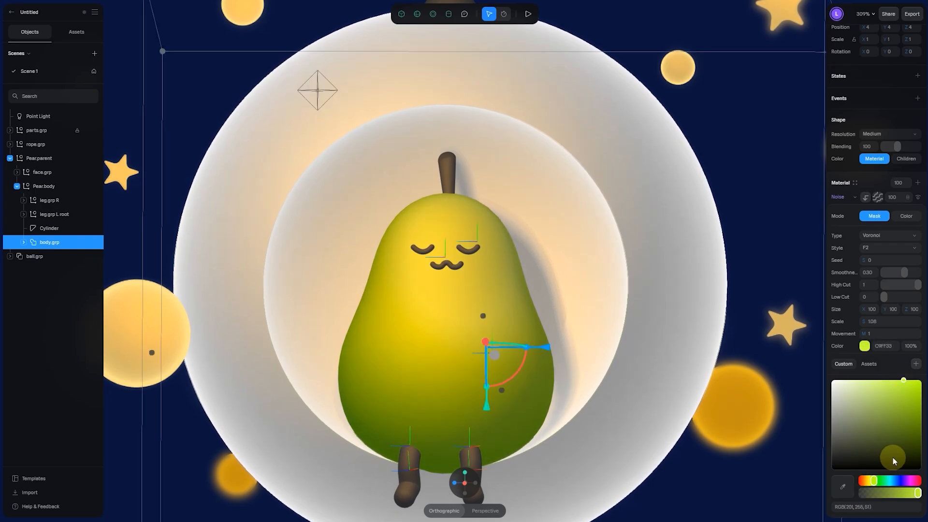
{"action": "left_click_drag", "start_coordinate": [874, 480], "coordinate": [875, 480]}
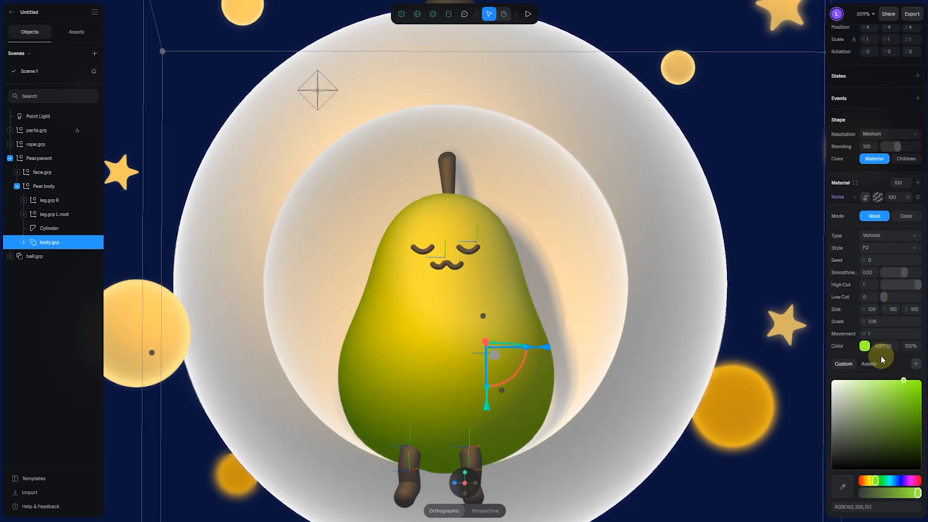
{"action": "scroll", "coordinate": [881, 359], "scroll_direction": "up", "scroll_amount": 1}
{"action": "left_click", "coordinate": [879, 235]}
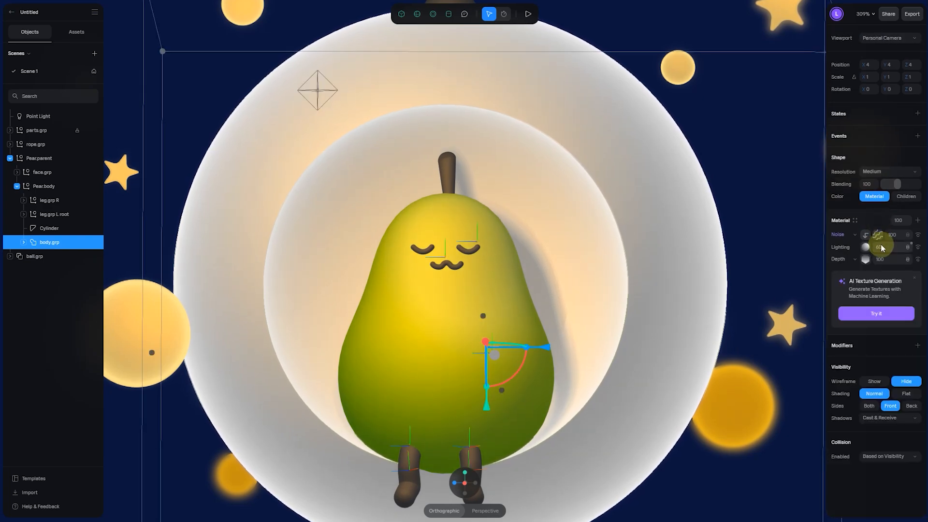
{"action": "left_click", "coordinate": [916, 236]}
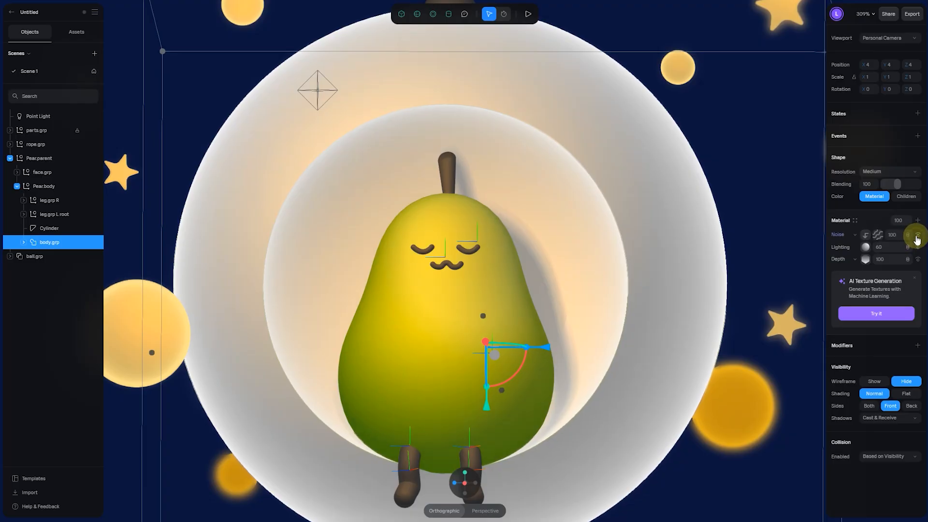
Darken the noise layer's first green and set its scale to 0.53 and movement to -0.11
{"action": "left_click", "coordinate": [873, 235]}
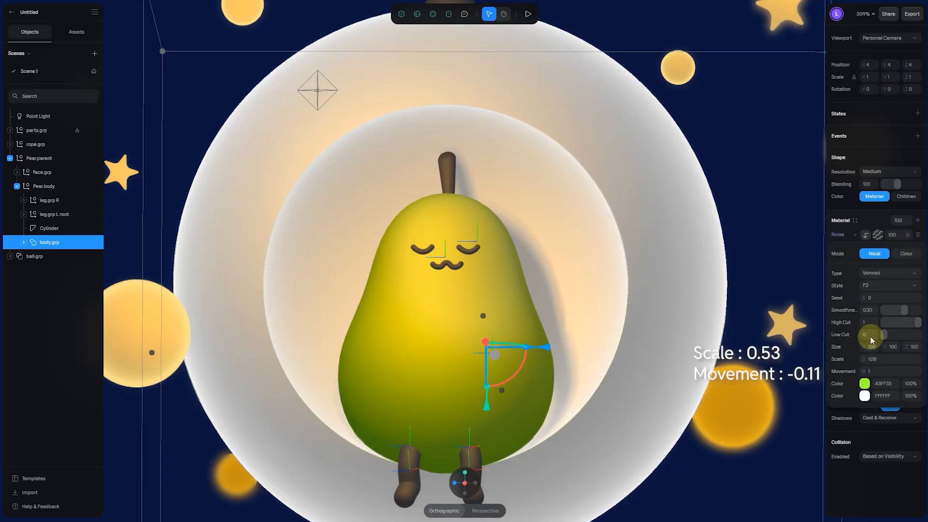
{"action": "left_click", "coordinate": [864, 383]}
{"action": "left_click", "coordinate": [903, 437]}
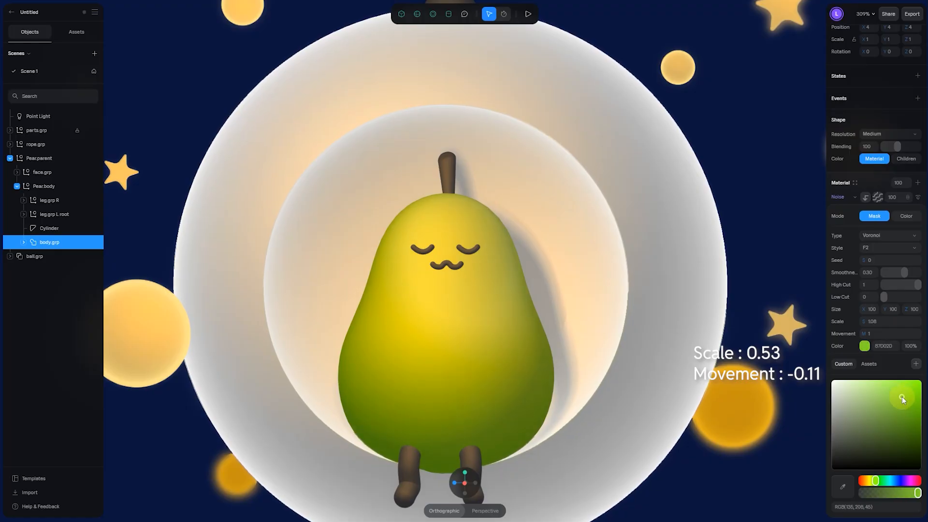
{"action": "left_click", "coordinate": [855, 317]}
{"action": "mouse_move", "coordinate": [864, 371]}
{"action": "left_mouse_down"}
{"action": "mouse_move", "coordinate": [817, 370]}
{"action": "mouse_move", "coordinate": [840, 355]}
{"action": "left_mouse_up"}
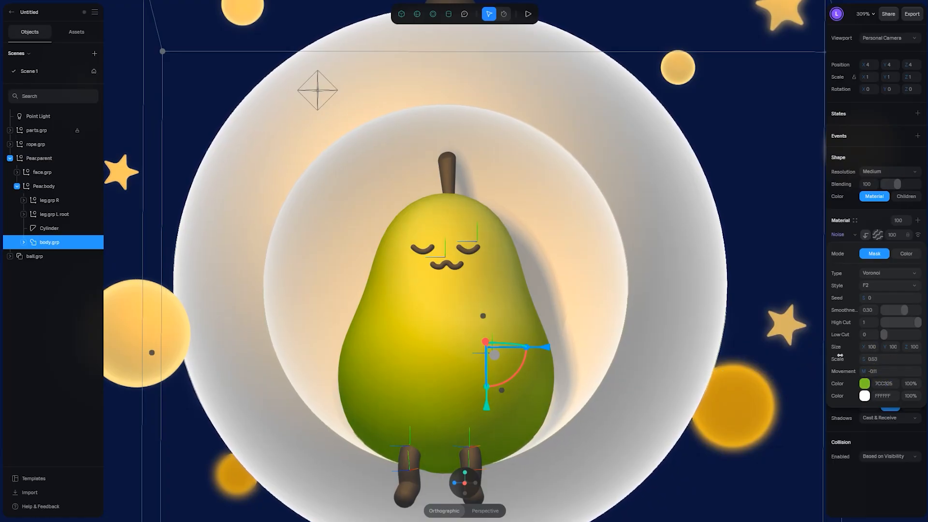
{"action": "left_click", "coordinate": [892, 383]}
{"action": "scroll", "coordinate": [738, 422], "scroll_direction": "down", "scroll_amount": 5}
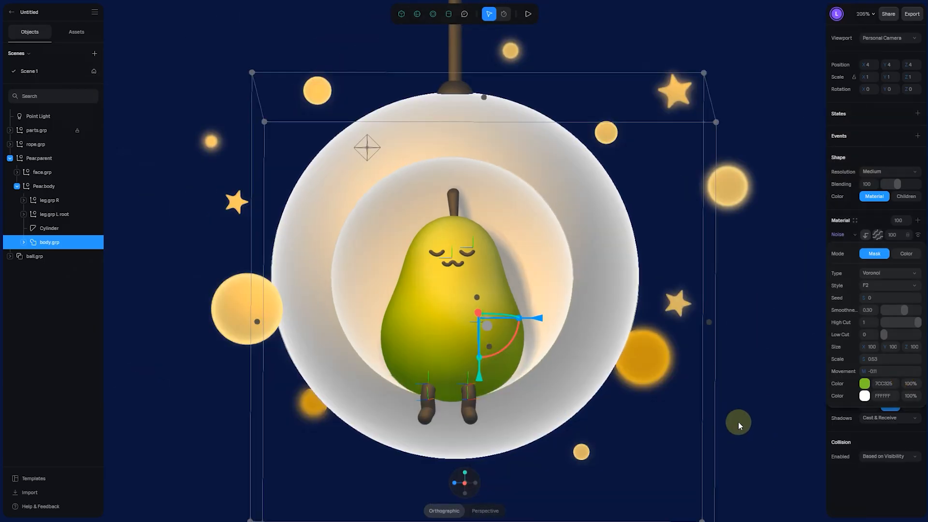
Fine-tune the green of the noise layer's first colour on the pear body
{"action": "left_click", "coordinate": [734, 422]}
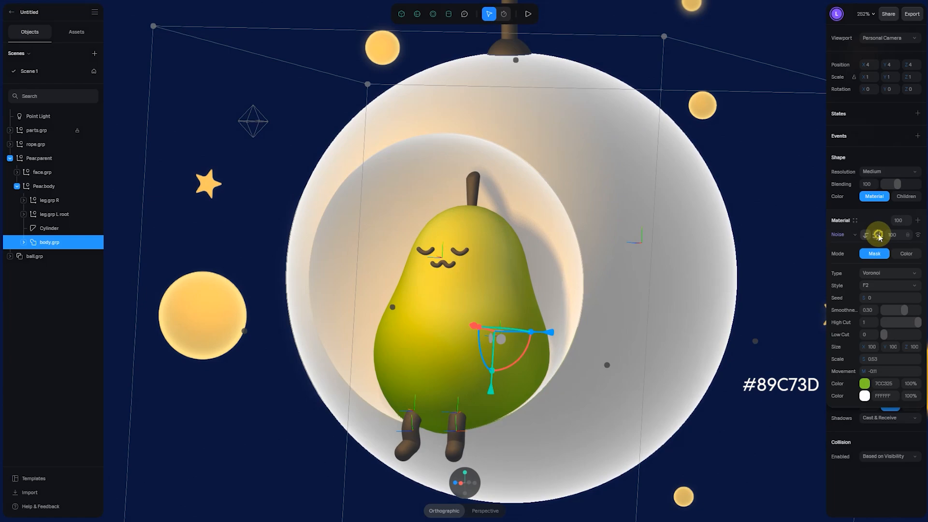
{"action": "left_click", "coordinate": [865, 384]}
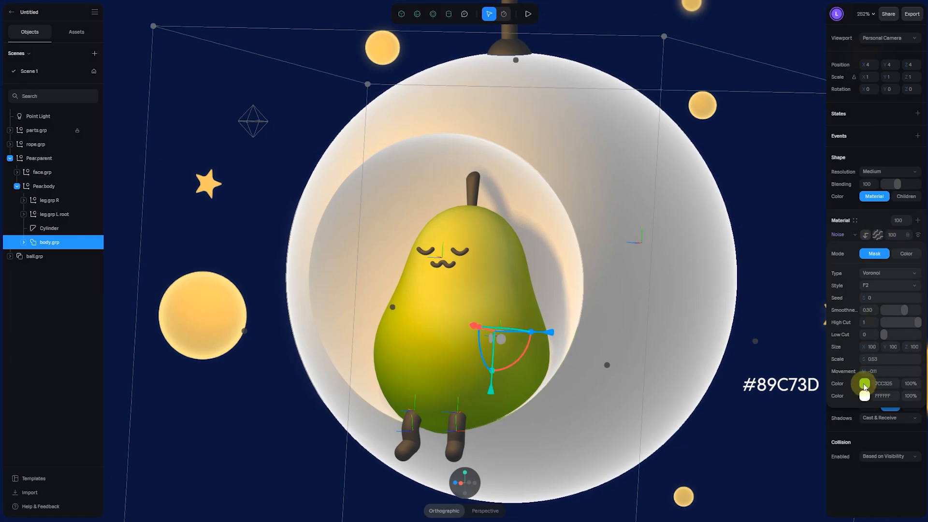
{"action": "left_click", "coordinate": [864, 382]}
{"action": "left_click_drag", "start_coordinate": [903, 436], "coordinate": [900, 447]}
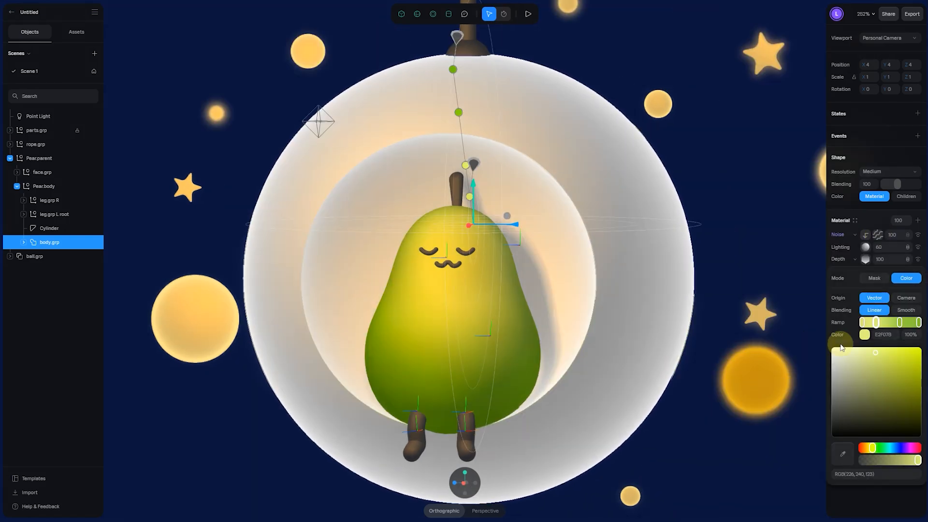
Set the second stop of the pear body's depth ramp to C7DF50
{"action": "left_click", "coordinate": [785, 358]}
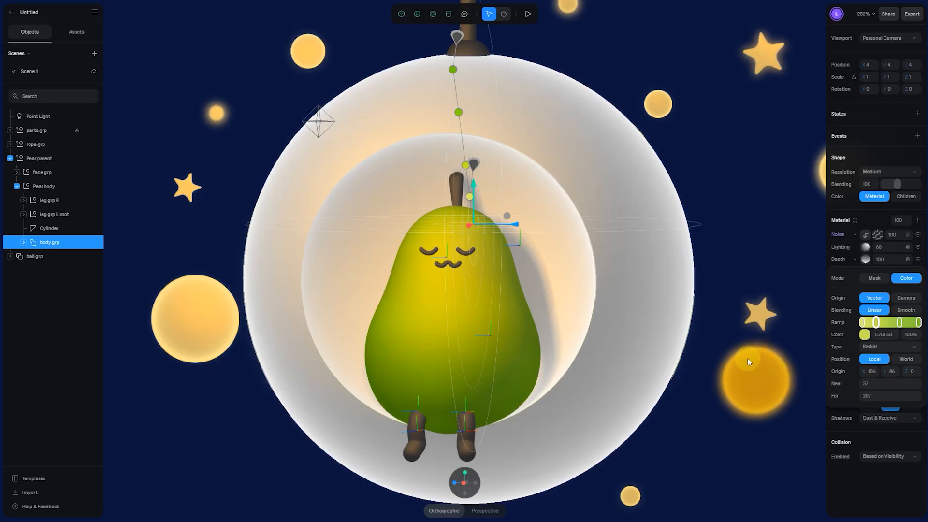
{"action": "scroll", "coordinate": [746, 412], "scroll_direction": "down", "scroll_amount": 3}
{"action": "left_click_drag", "start_coordinate": [746, 411], "coordinate": [722, 418], "text": "alt"}
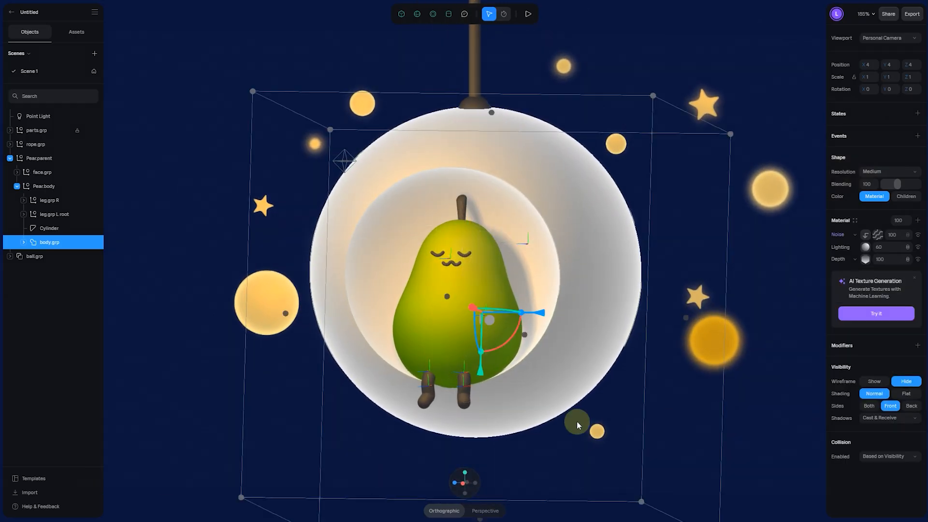
Save the pear body's material as a reusable material asset named body
{"action": "scroll", "coordinate": [470, 421], "scroll_direction": "up", "scroll_amount": 3}
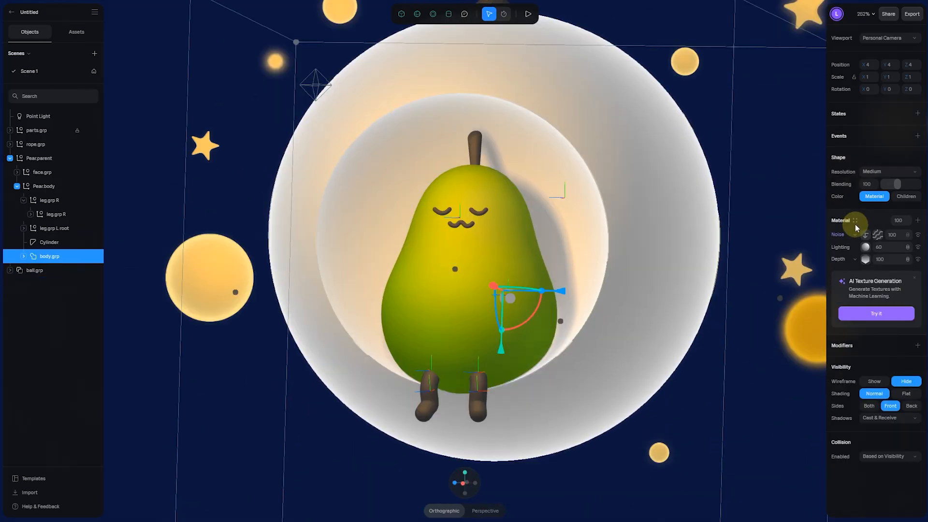
{"action": "left_click", "coordinate": [855, 221]}
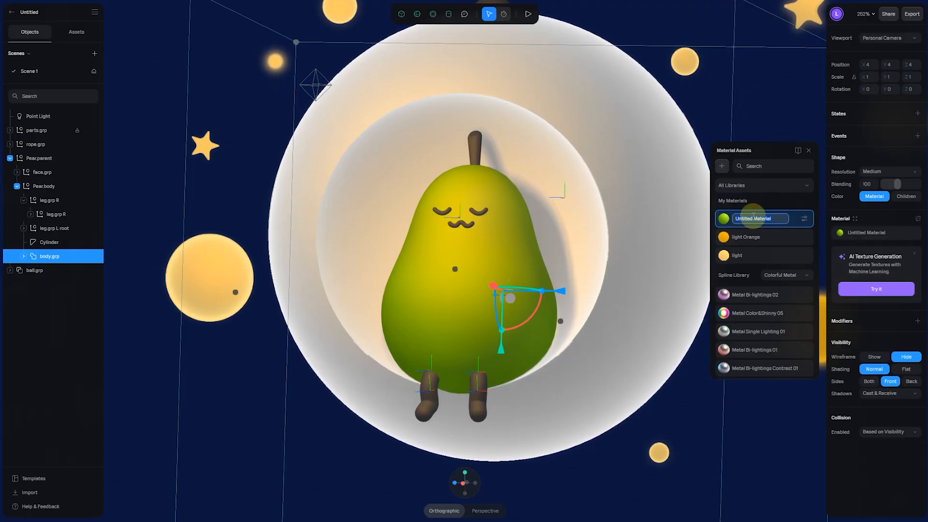
{"action": "type", "text": "body"}
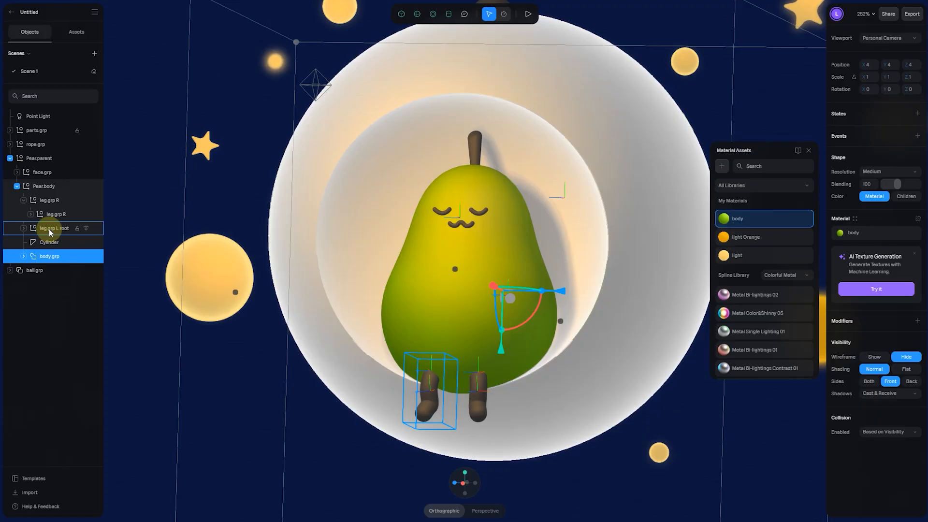
Recolour the outer leg.grp R group's material brown, 5A4533
{"action": "left_click", "coordinate": [49, 204]}
{"action": "scroll", "coordinate": [578, 307], "scroll_direction": "up", "scroll_amount": 5}
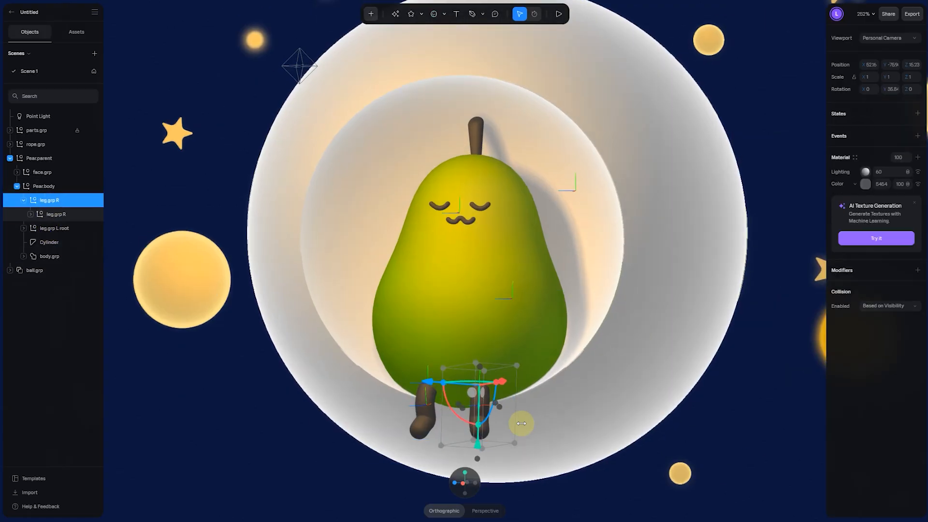
{"action": "scroll", "coordinate": [556, 328], "scroll_direction": "right", "scroll_amount": 1}
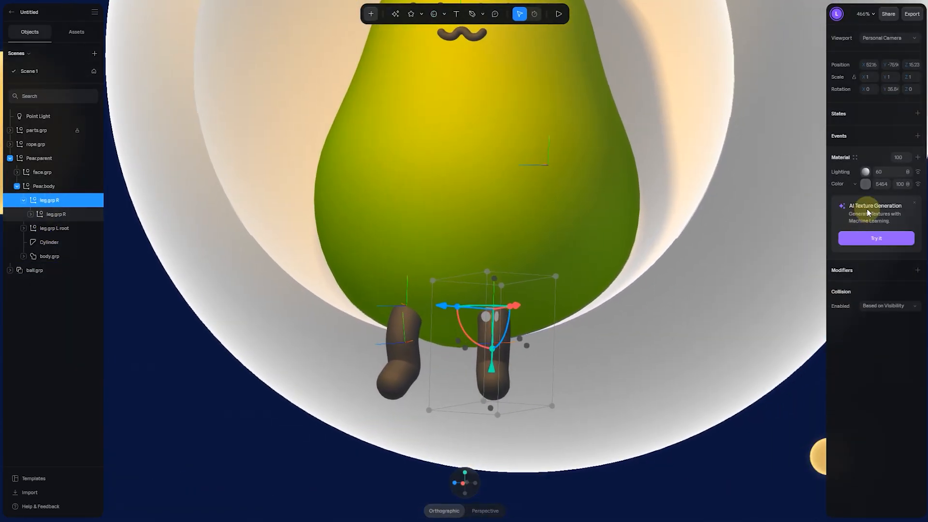
{"action": "left_click", "coordinate": [866, 184]}
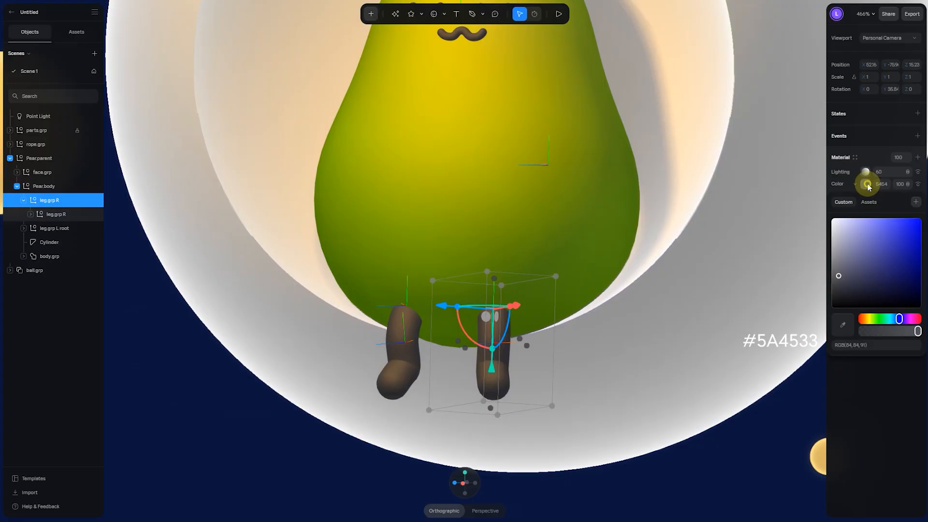
{"action": "left_click_drag", "start_coordinate": [869, 320], "coordinate": [866, 318]}
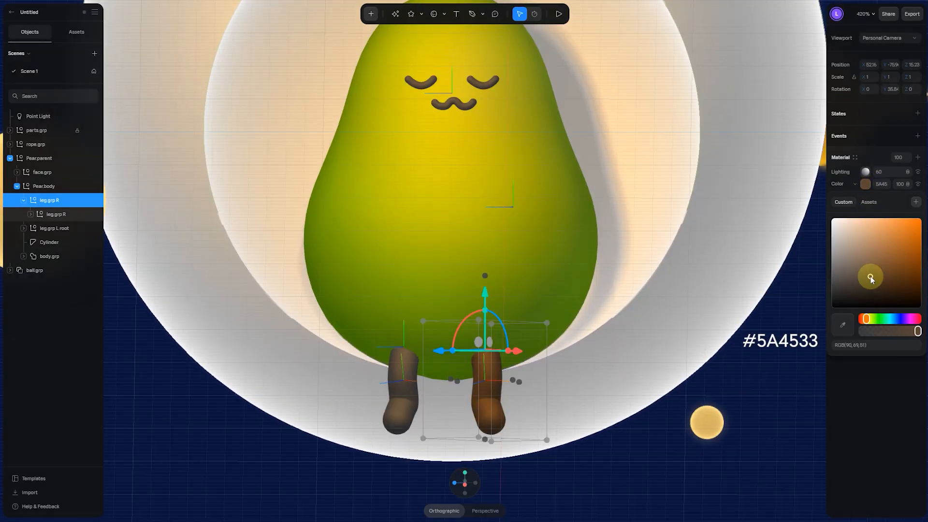
{"action": "left_click", "coordinate": [884, 185]}
{"action": "key", "text": "Return"}
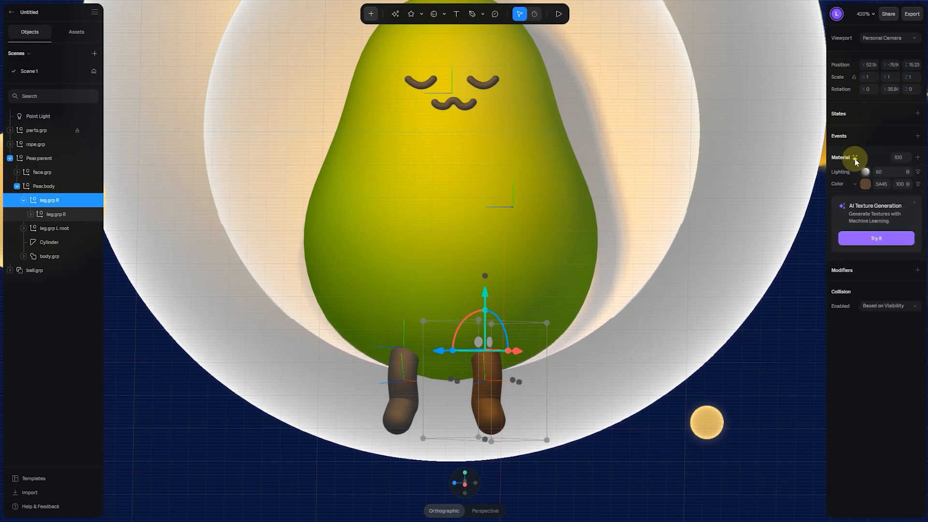
Save the leg's material as an asset named brown and select the nested leg.grp R group
{"action": "left_click", "coordinate": [855, 158]}
{"action": "left_click", "coordinate": [729, 167]}
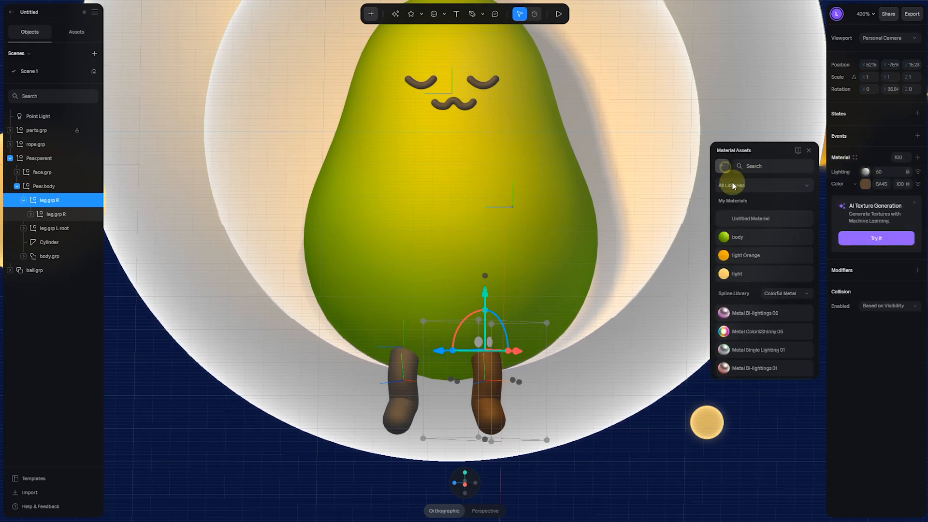
{"action": "double_click", "coordinate": [747, 220]}
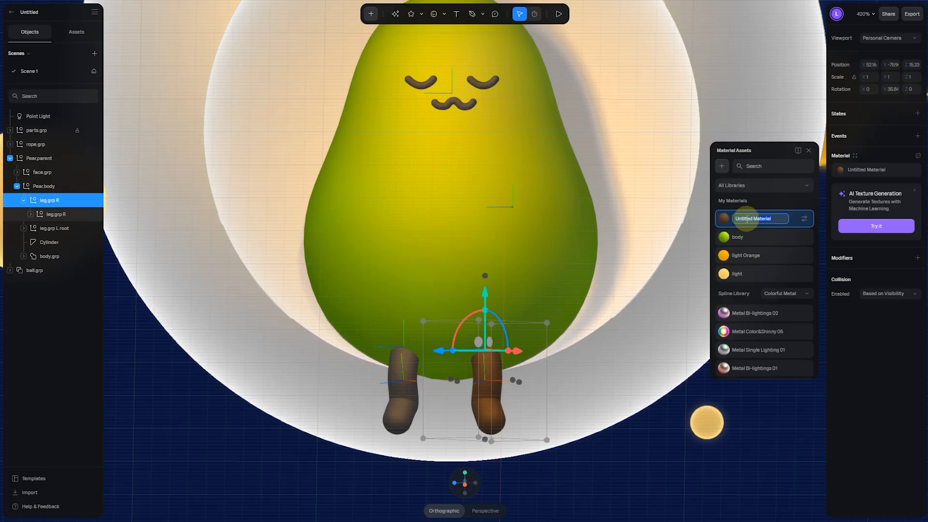
{"action": "type", "text": "brown"}
{"action": "key", "text": "Return"}
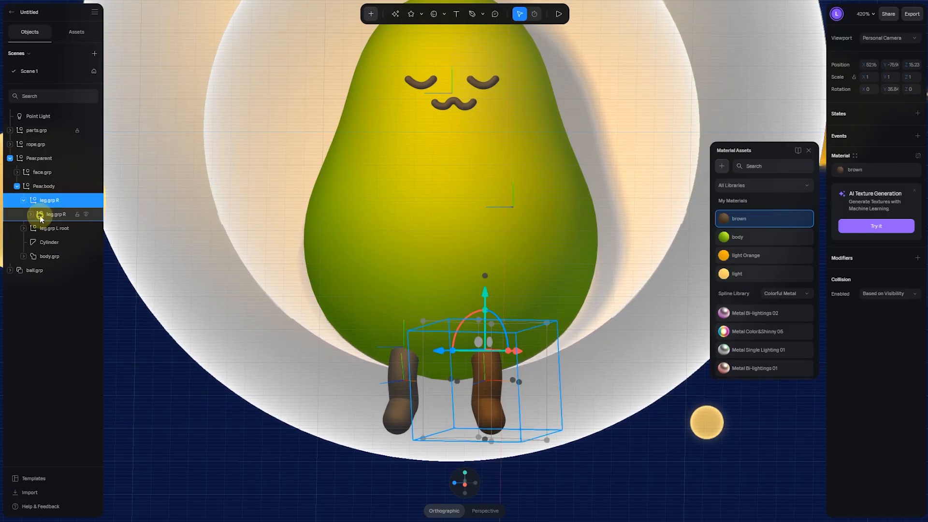
{"action": "left_click", "coordinate": [41, 215]}
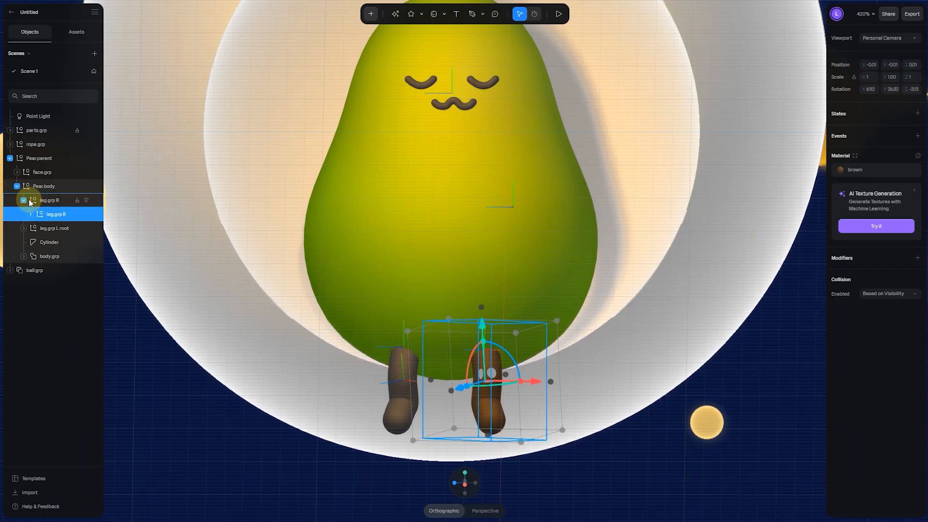
Apply the brown material asset to the leg.grp L root group
{"action": "left_click", "coordinate": [23, 200]}
{"action": "left_click", "coordinate": [46, 214]}
{"action": "left_click", "coordinate": [853, 157]}
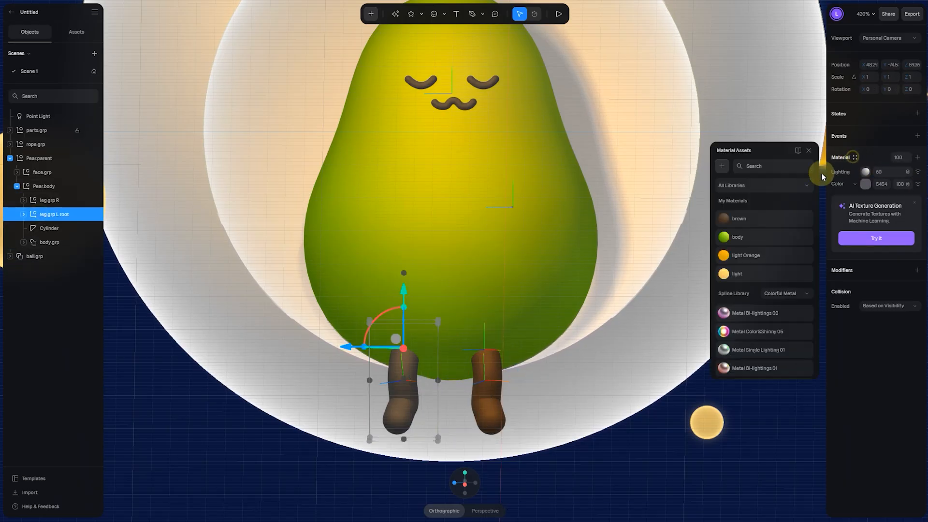
{"action": "left_click", "coordinate": [746, 218]}
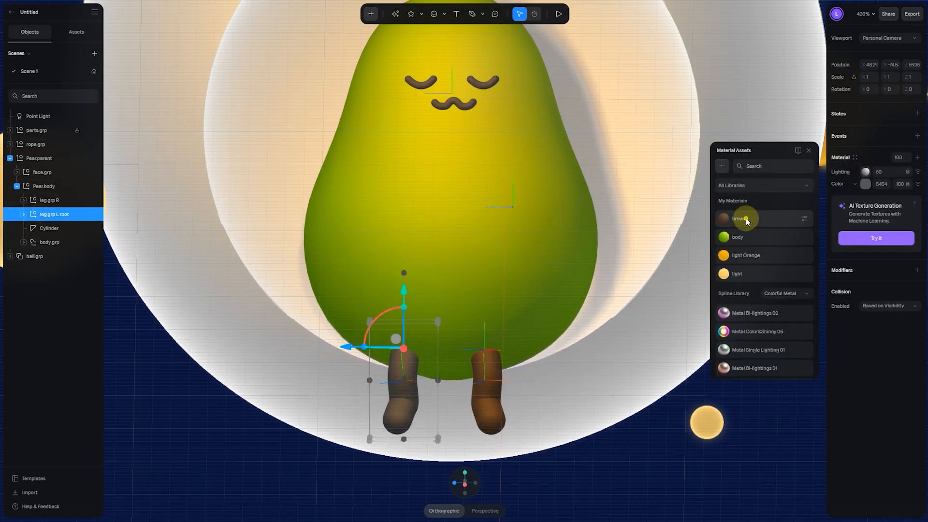
Apply the brown material asset to the Cylinder that forms the pear's stem
{"action": "left_click", "coordinate": [45, 228]}
{"action": "middle_click_drag", "start_coordinate": [491, 155], "coordinate": [494, 307]}
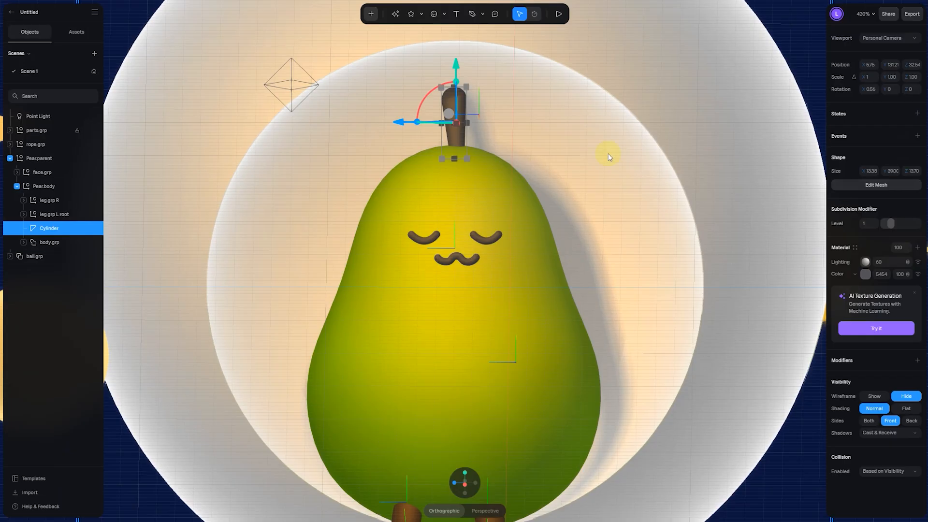
{"action": "left_click", "coordinate": [855, 247]}
{"action": "left_click", "coordinate": [757, 222]}
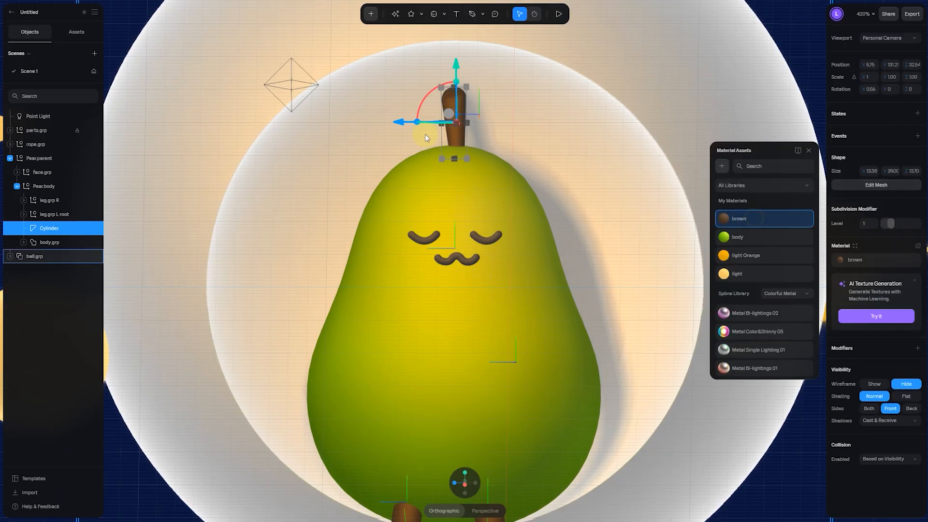
Apply the brown material asset to the face.grp group holding the eyes and mouth
{"action": "scroll", "coordinate": [432, 145], "scroll_direction": "up", "scroll_amount": 2}
{"action": "left_click_drag", "start_coordinate": [426, 81], "coordinate": [415, 113]}
{"action": "middle_click_drag", "start_coordinate": [559, 241], "coordinate": [552, 186]}
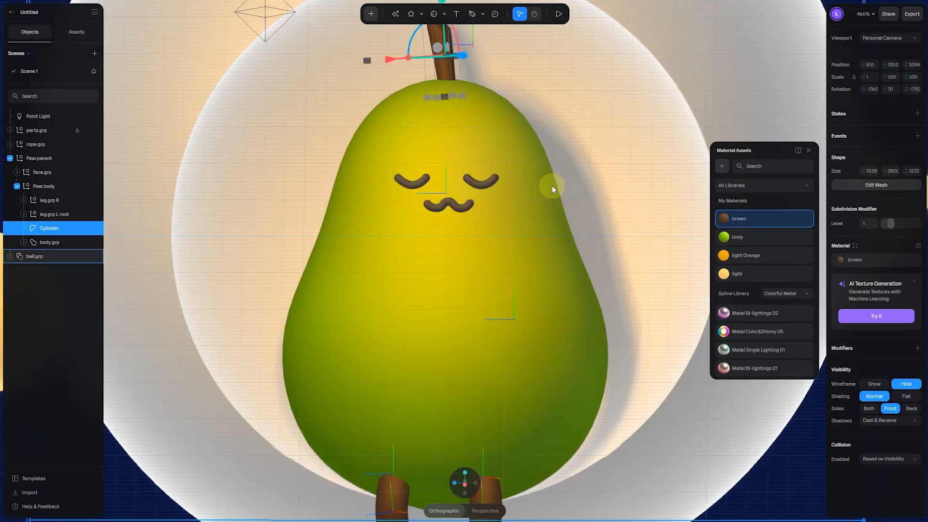
{"action": "left_click", "coordinate": [482, 184]}
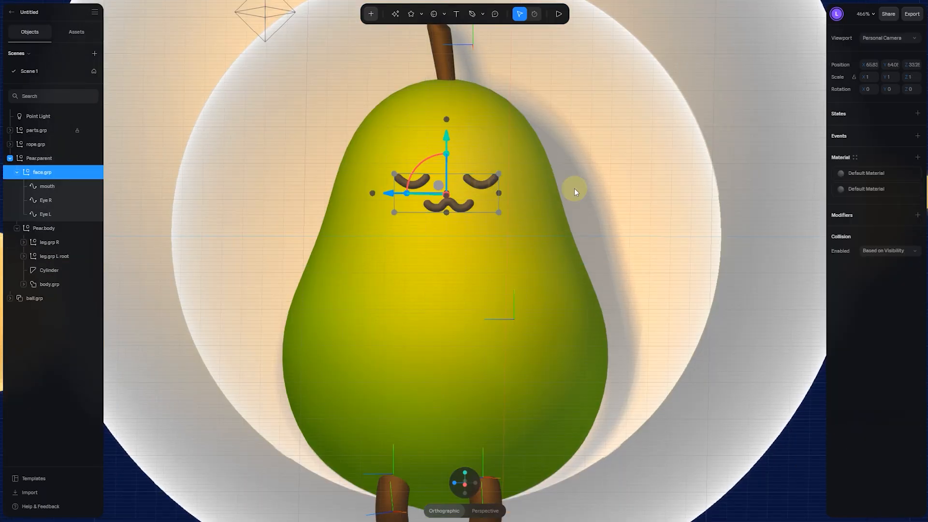
{"action": "left_click", "coordinate": [858, 178]}
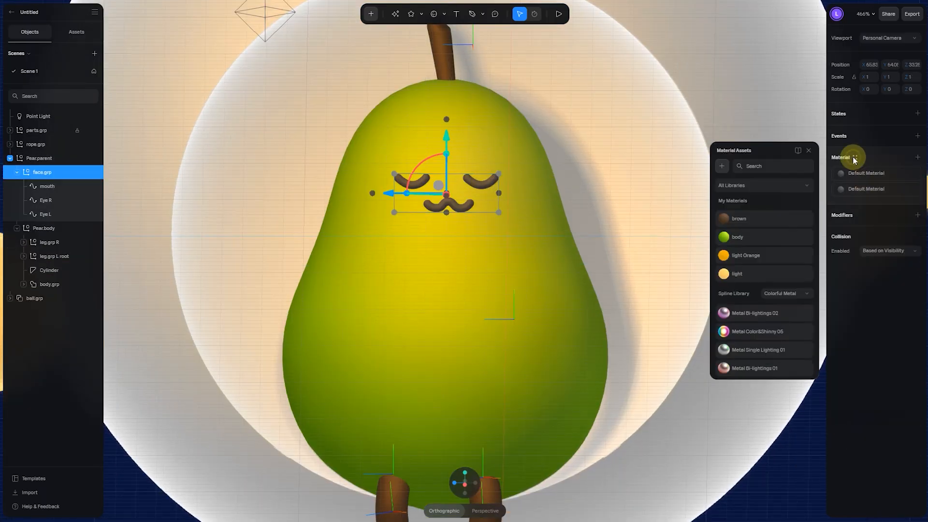
{"action": "left_click", "coordinate": [749, 222]}
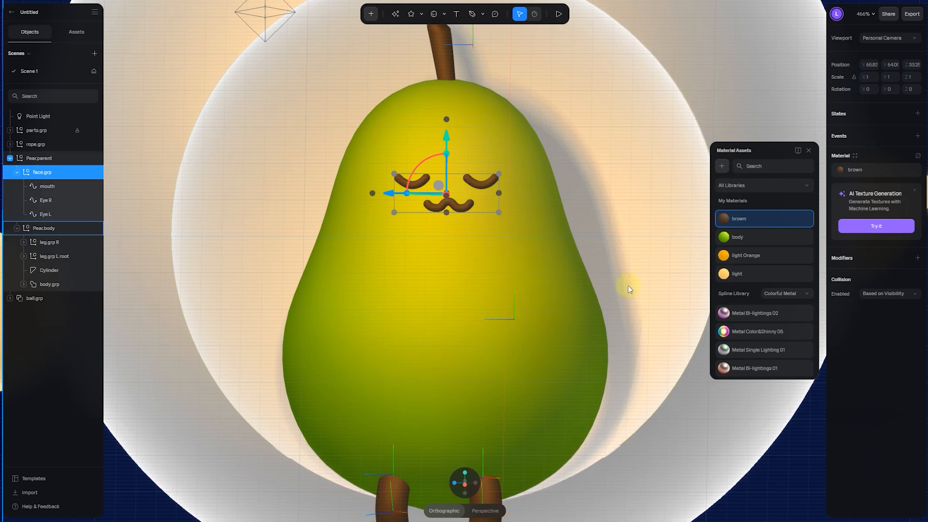
Duplicate the brown material asset for the face and rename the copy dark brown
{"action": "right_click", "coordinate": [771, 217]}
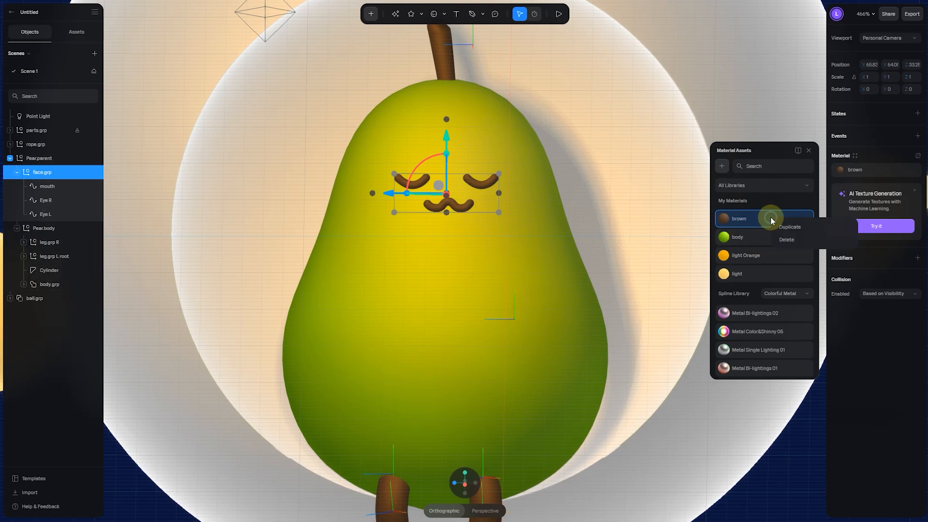
{"action": "left_click", "coordinate": [772, 218]}
{"action": "double_click", "coordinate": [751, 217]}
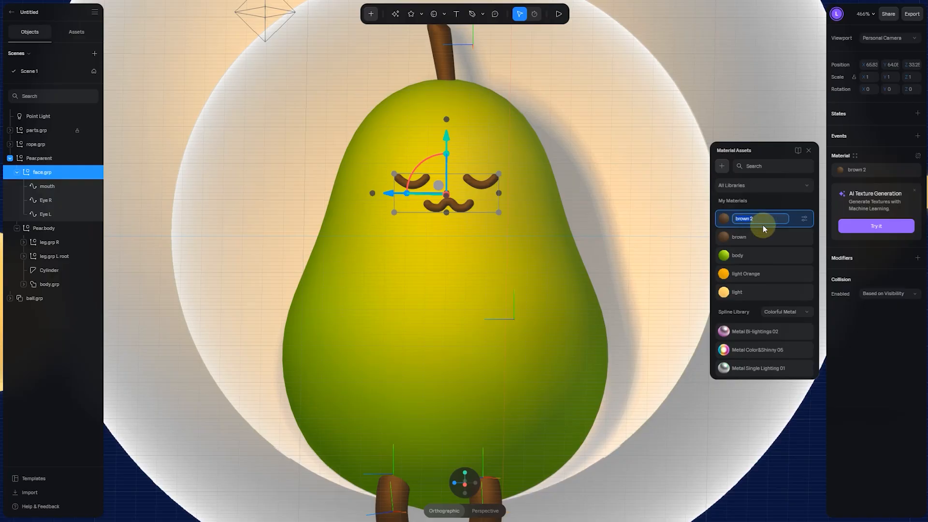
{"action": "key", "text": "BackSpace"}
{"action": "key", "text": "BackSpace"}
{"action": "type", "text": "dark"}
{"action": "key", "text": "Return"}
Change the dark brown material asset's colour to 362A20
{"action": "left_click", "coordinate": [803, 218]}
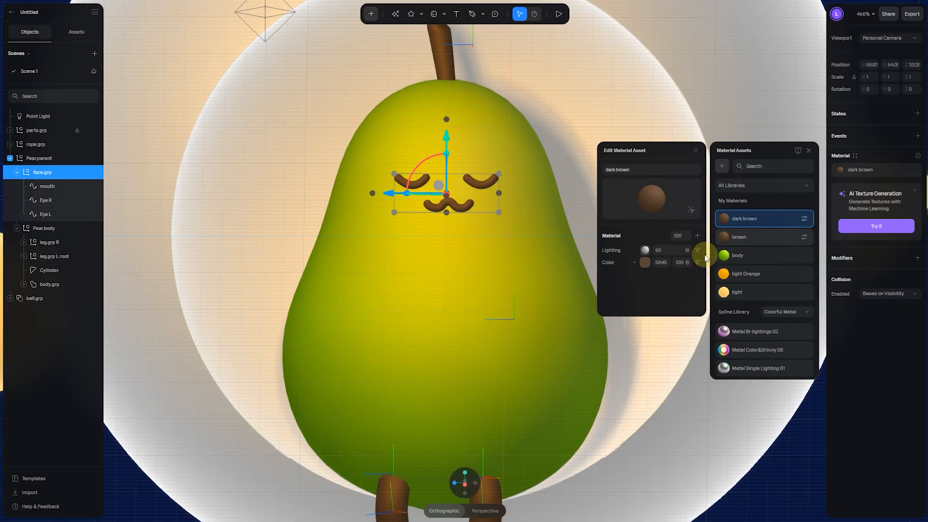
{"action": "left_click", "coordinate": [645, 262]}
{"action": "scroll", "coordinate": [512, 198], "scroll_direction": "up", "scroll_amount": 5}
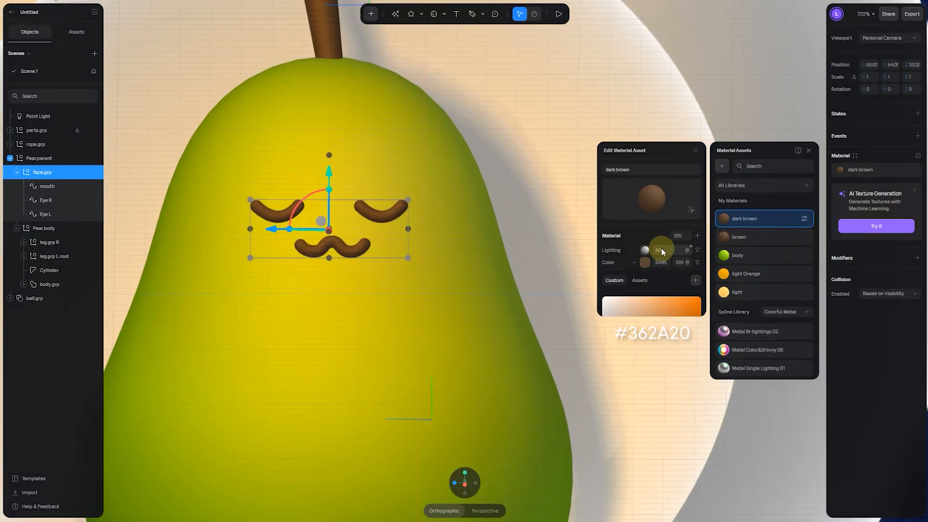
{"action": "scroll", "coordinate": [658, 251], "scroll_direction": "down", "scroll_amount": 2}
{"action": "left_click_drag", "start_coordinate": [642, 270], "coordinate": [642, 286]}
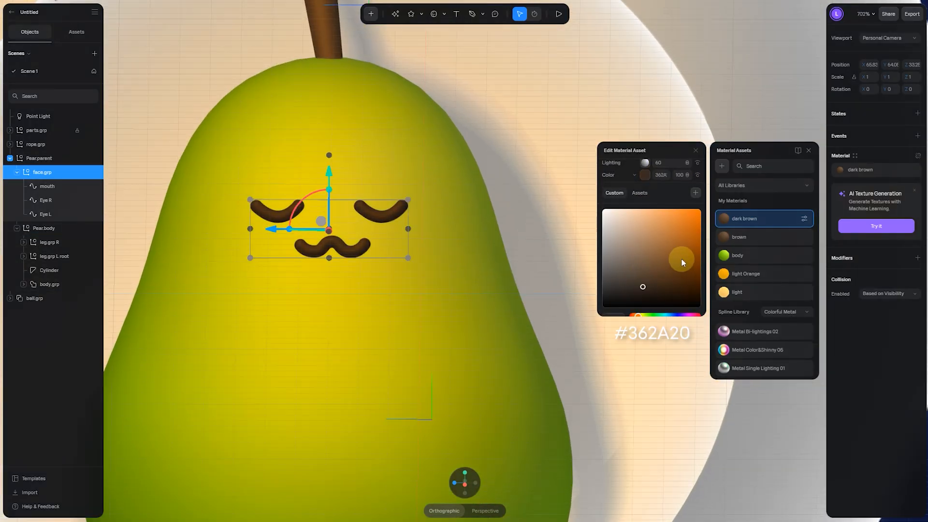
{"action": "scroll", "coordinate": [681, 259], "scroll_direction": "down", "scroll_amount": 2}
{"action": "scroll", "coordinate": [414, 309], "scroll_direction": "down", "scroll_amount": 8}
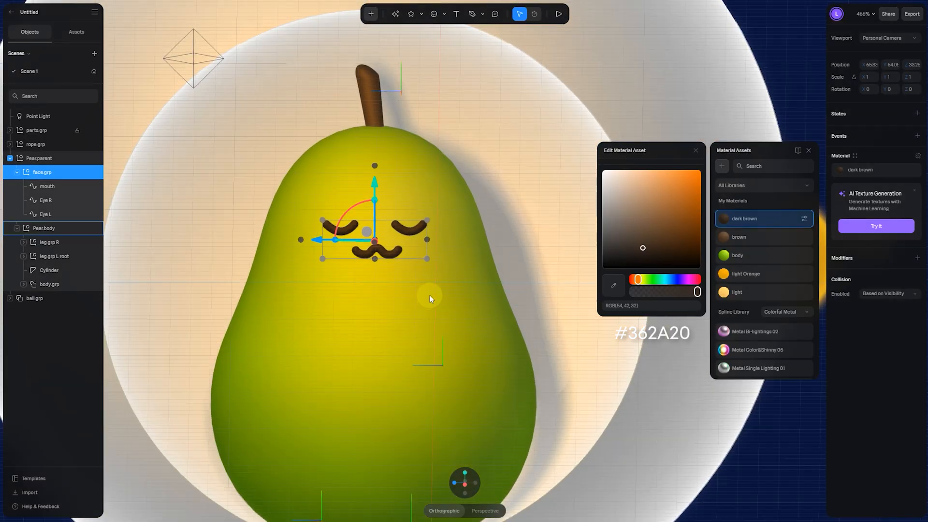
{"action": "scroll", "coordinate": [640, 380], "scroll_direction": "down", "scroll_amount": 2}
{"action": "left_click", "coordinate": [720, 428]}
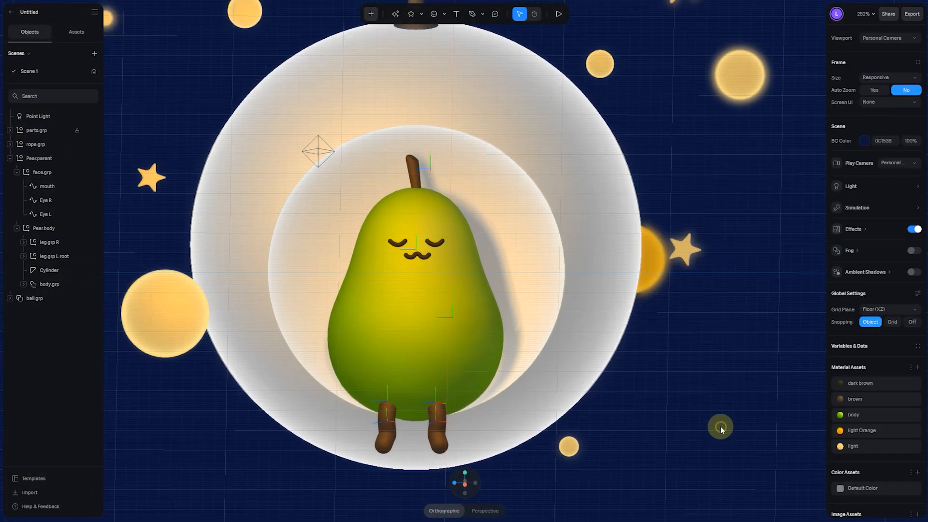
Try the light and body material assets on rope.grp and settle on brown
{"action": "middle_click_drag", "start_coordinate": [668, 403], "coordinate": [684, 416]}
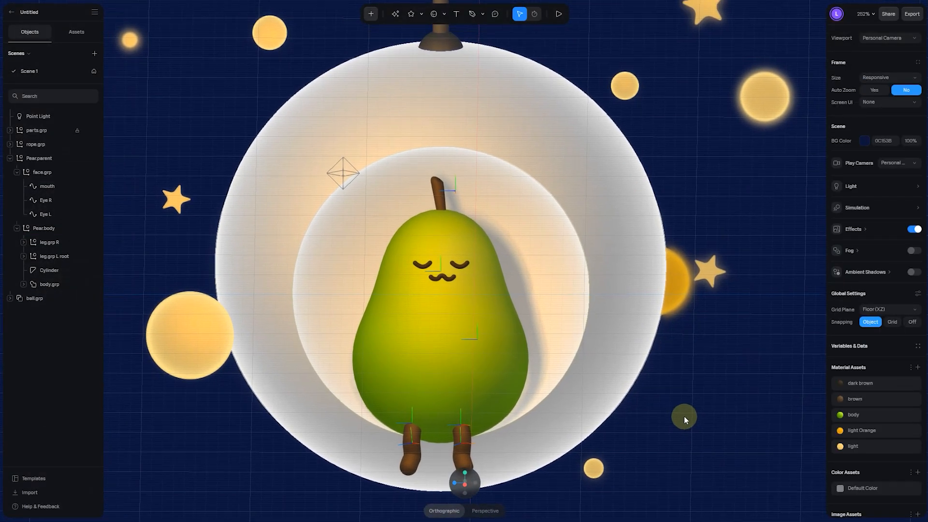
{"action": "scroll", "coordinate": [669, 297], "scroll_direction": "down", "scroll_amount": 2}
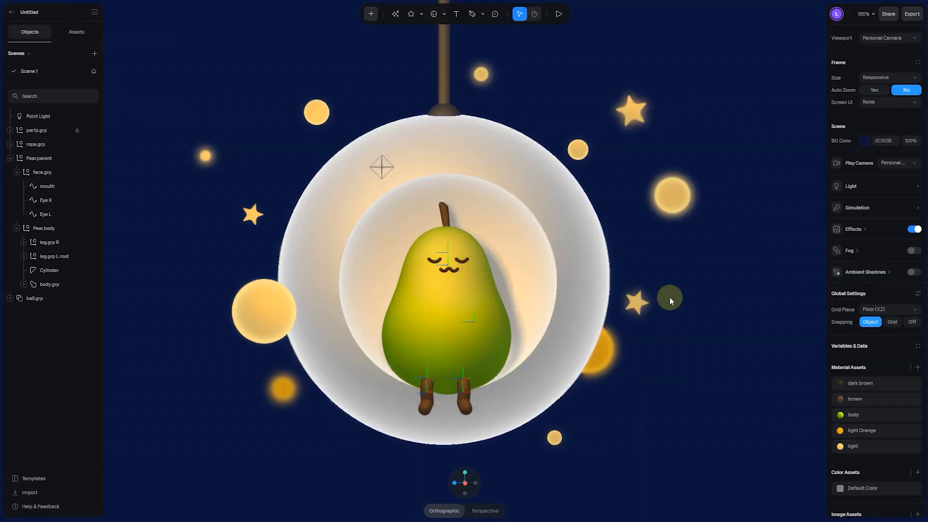
{"action": "middle_click_drag", "start_coordinate": [669, 297], "coordinate": [672, 363]}
{"action": "left_click", "coordinate": [452, 152]}
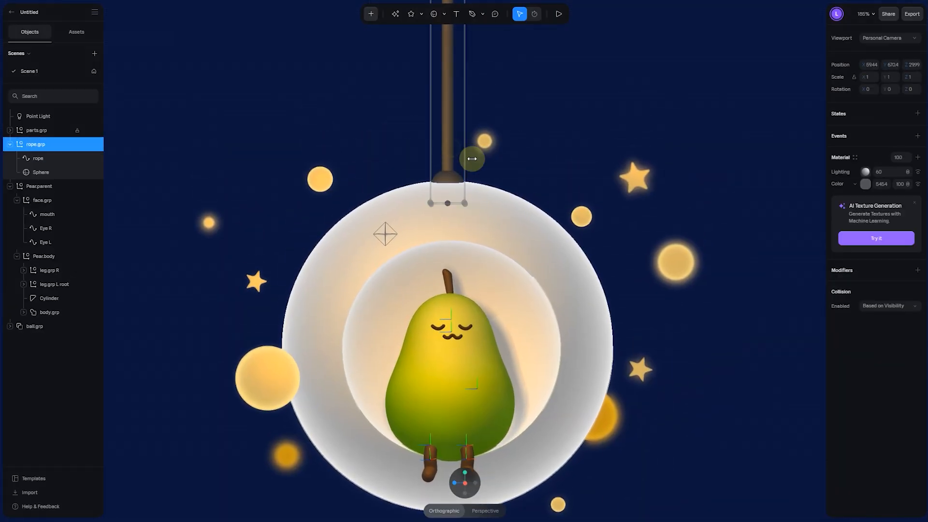
{"action": "left_click", "coordinate": [854, 157]}
{"action": "left_click", "coordinate": [750, 286]}
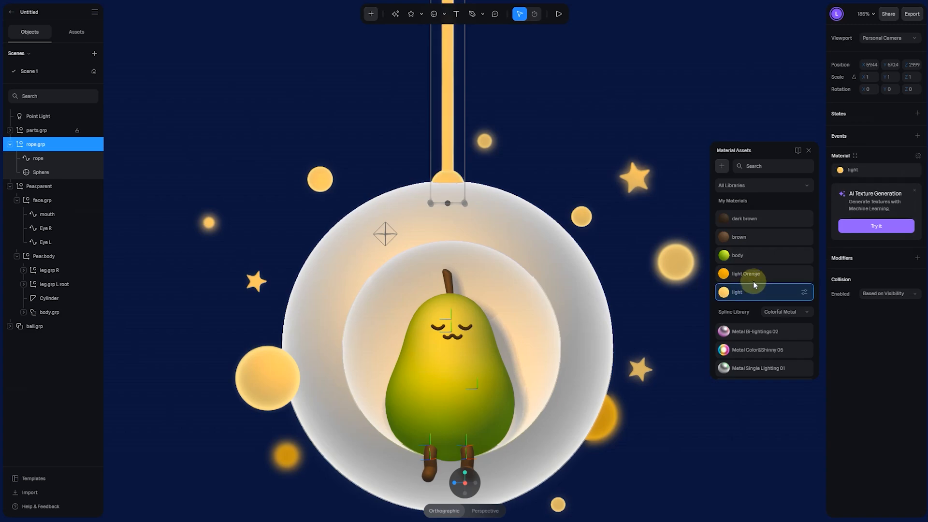
{"action": "left_click", "coordinate": [753, 254]}
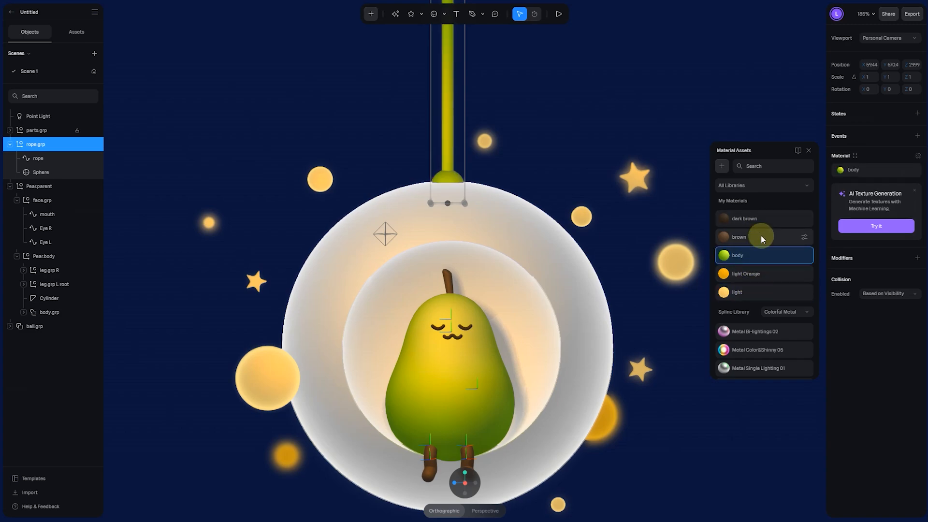
{"action": "left_click", "coordinate": [761, 239]}
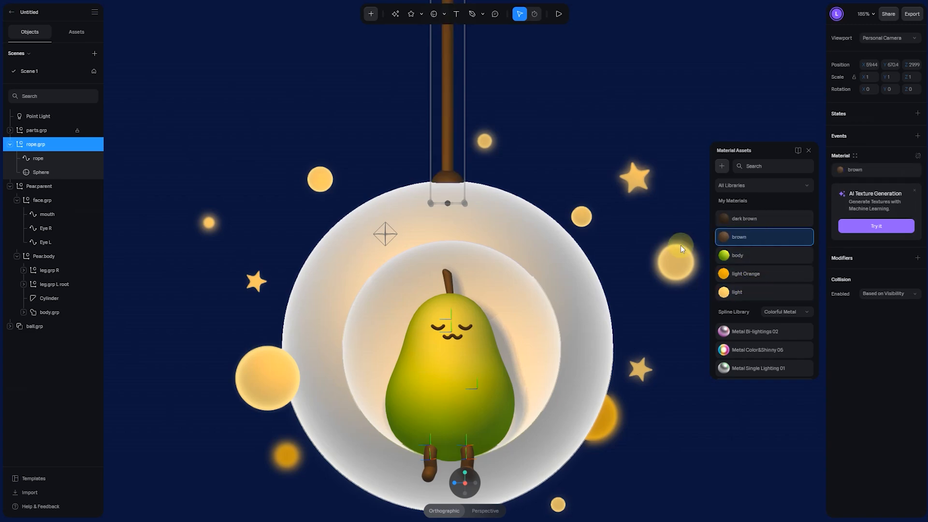
Set the Fresnel layer of ball.grp's material to colour FFEBD1 with a bias of 0.14
{"action": "left_click", "coordinate": [598, 265]}
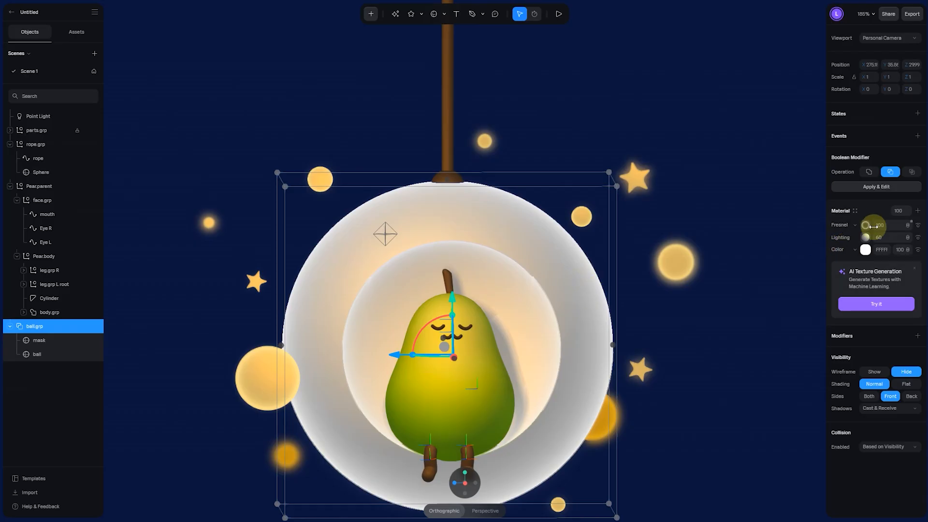
{"action": "left_click", "coordinate": [865, 226]}
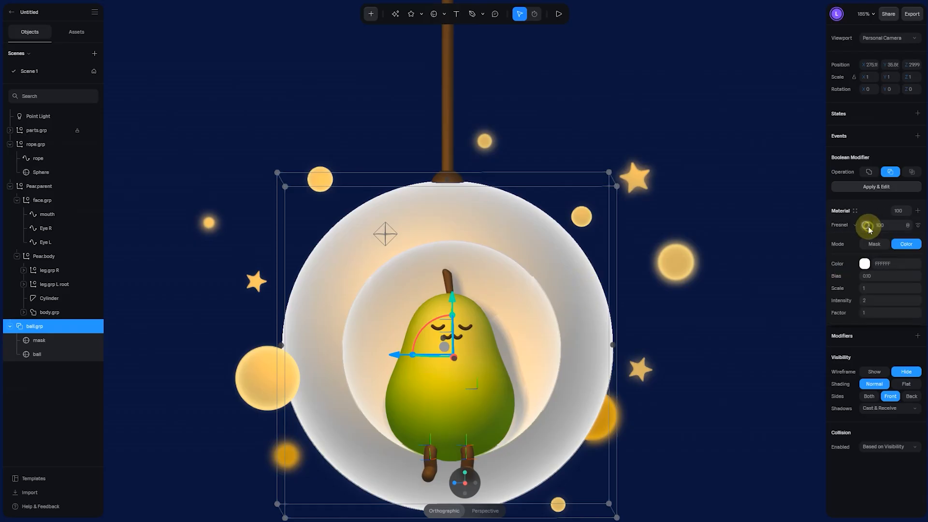
{"action": "left_click", "coordinate": [864, 264]}
{"action": "left_click", "coordinate": [868, 398]}
{"action": "left_click", "coordinate": [848, 298]}
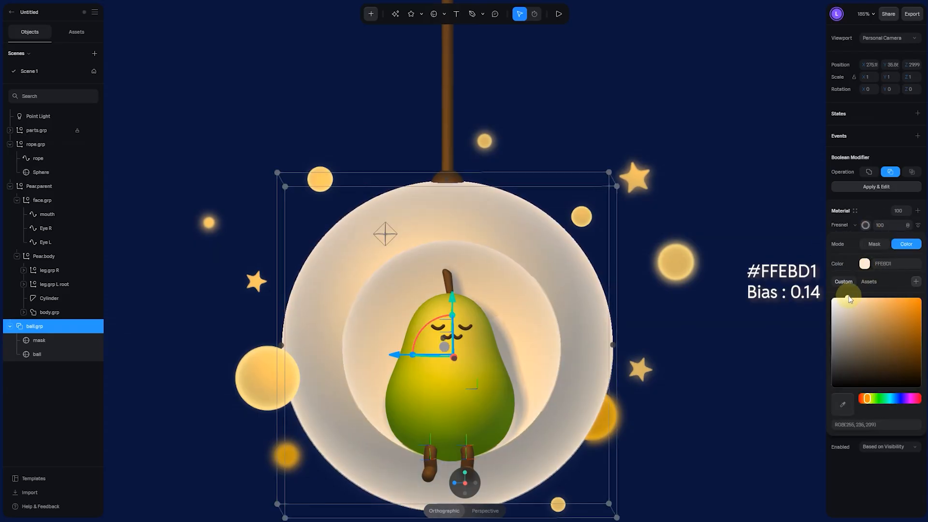
{"action": "left_click", "coordinate": [864, 264]}
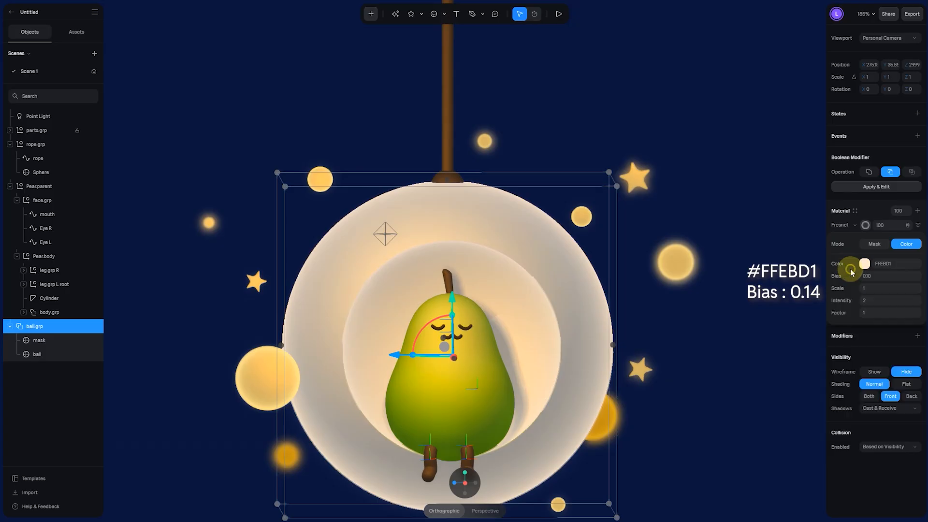
{"action": "left_click_drag", "start_coordinate": [860, 278], "coordinate": [861, 277]}
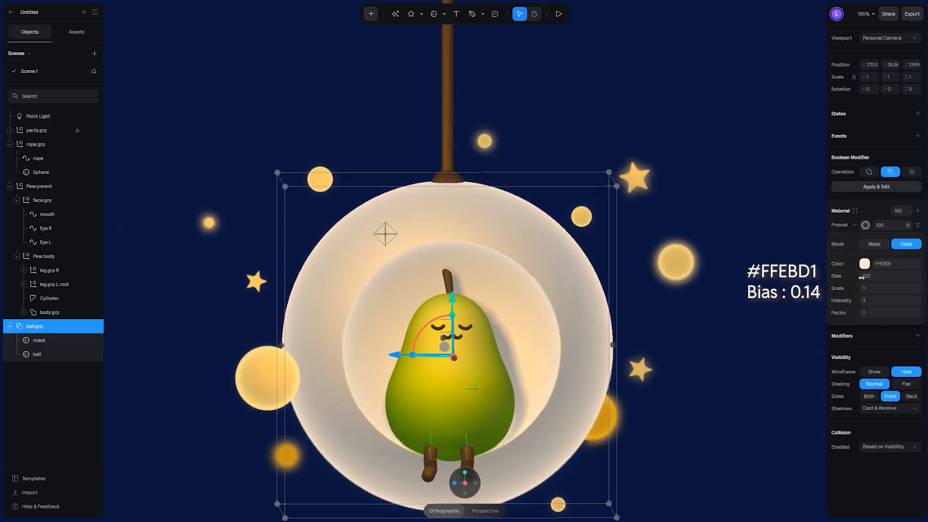
{"action": "mouse_move", "coordinate": [726, 362]}
{"action": "left_mouse_down", "text": "alt"}
{"action": "mouse_move", "coordinate": [708, 360]}
{"action": "mouse_move", "coordinate": [718, 370]}
{"action": "left_mouse_up", "text": "alt"}
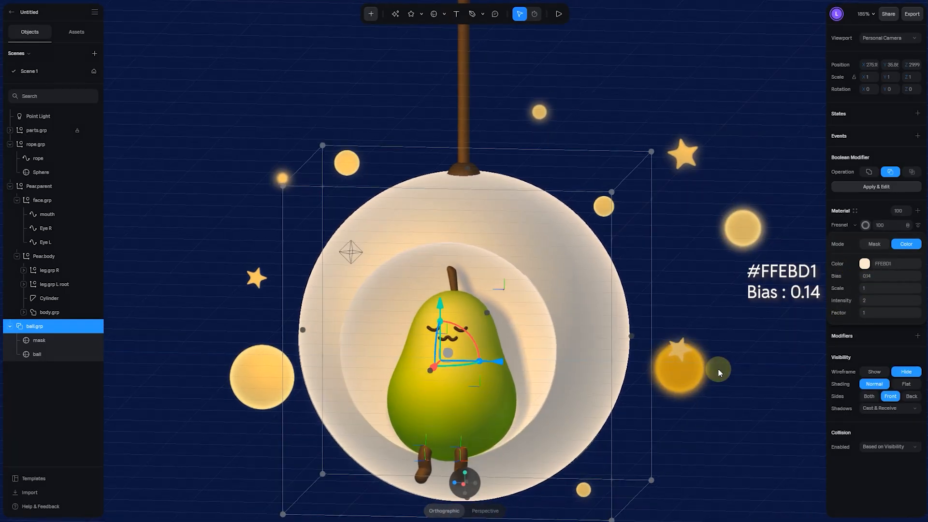
{"action": "left_click", "coordinate": [865, 225]}
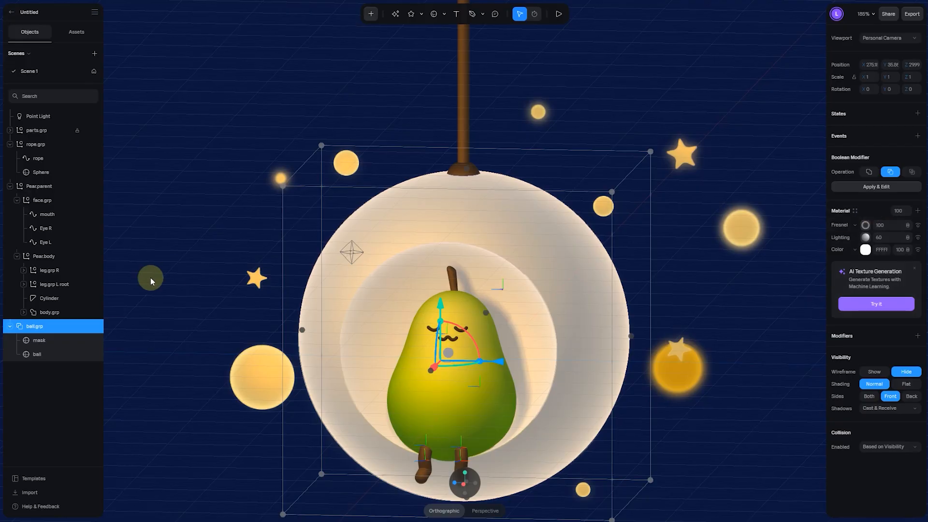
Save ball.grp's material as a reusable material asset named white
{"action": "left_click", "coordinate": [42, 341]}
{"action": "left_click", "coordinate": [36, 351]}
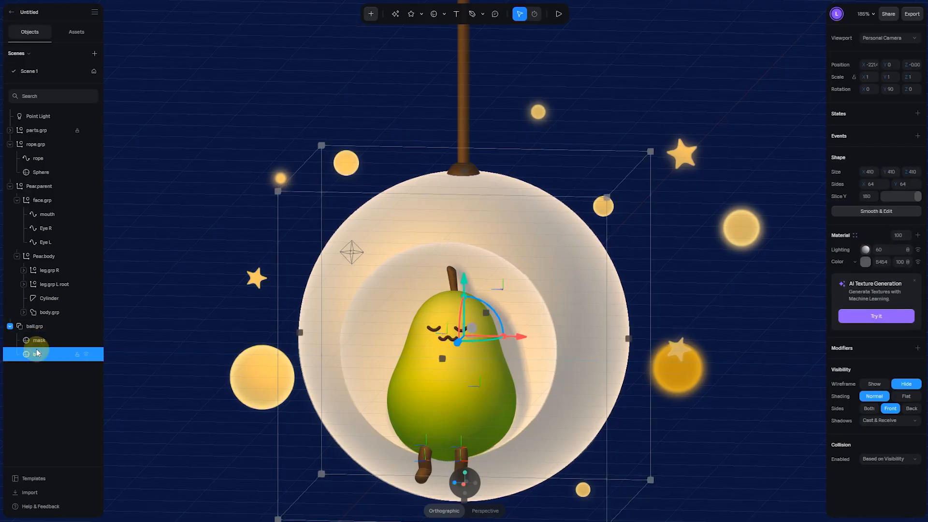
{"action": "left_click", "coordinate": [34, 326]}
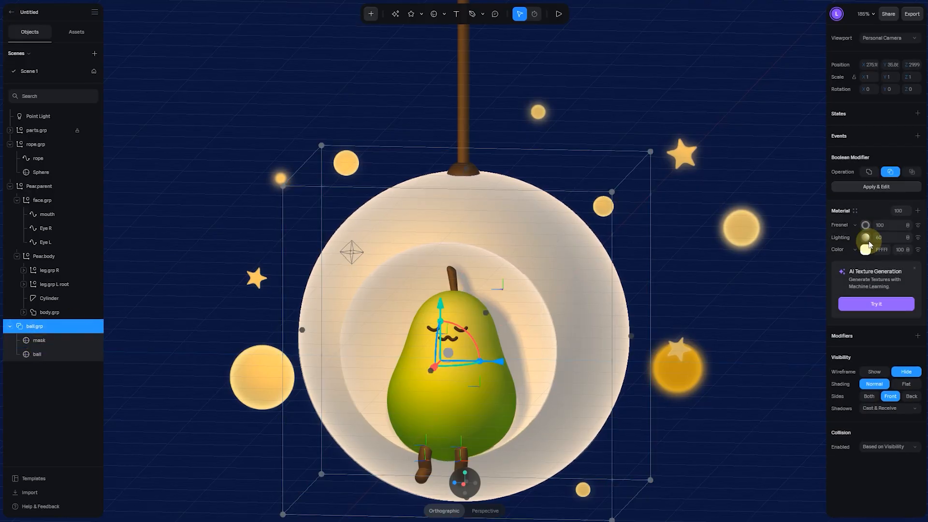
{"action": "left_click", "coordinate": [854, 211]}
{"action": "left_click", "coordinate": [722, 166]}
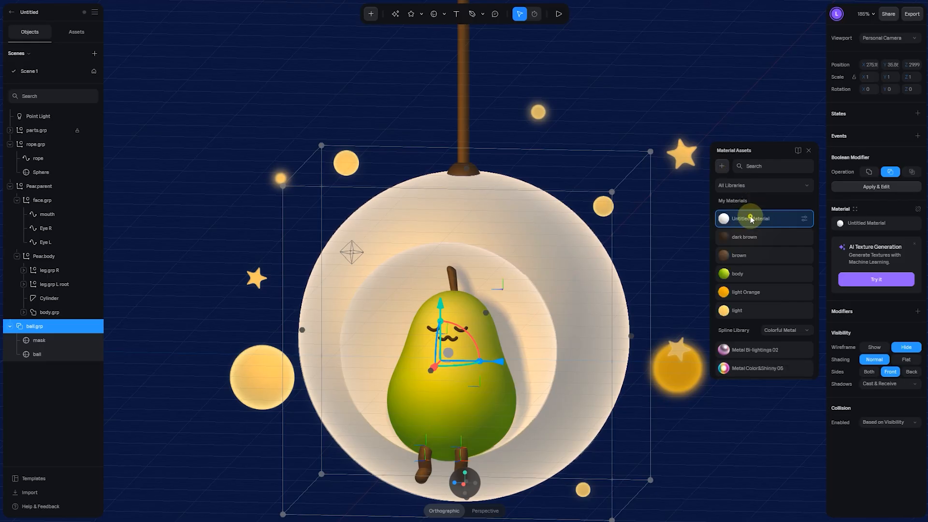
{"action": "double_click", "coordinate": [751, 217]}
{"action": "type", "text": "white"}
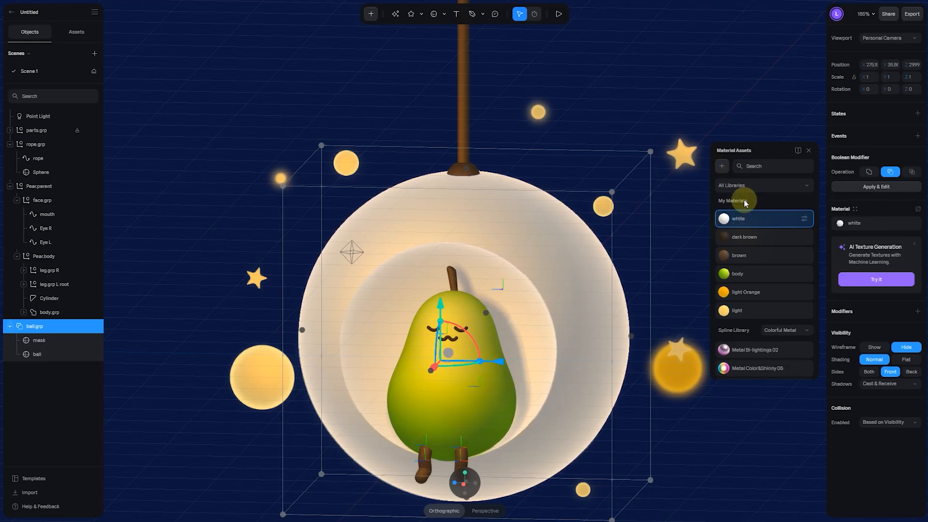
{"action": "left_click", "coordinate": [709, 92]}
Tune the scene's depth-of-field effect with Focus Dist 13, DoF 30 and Blur 8
{"action": "scroll", "coordinate": [614, 343], "scroll_direction": "down", "scroll_amount": 2}
{"action": "left_click", "coordinate": [464, 484]}
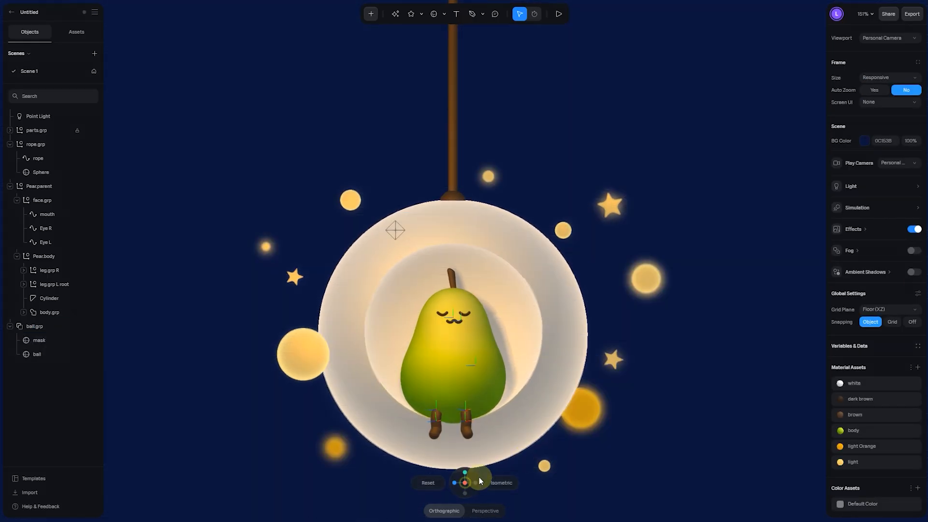
{"action": "scroll", "coordinate": [533, 450], "scroll_direction": "up", "scroll_amount": 2}
{"action": "middle_click_drag", "start_coordinate": [596, 445], "coordinate": [598, 382]}
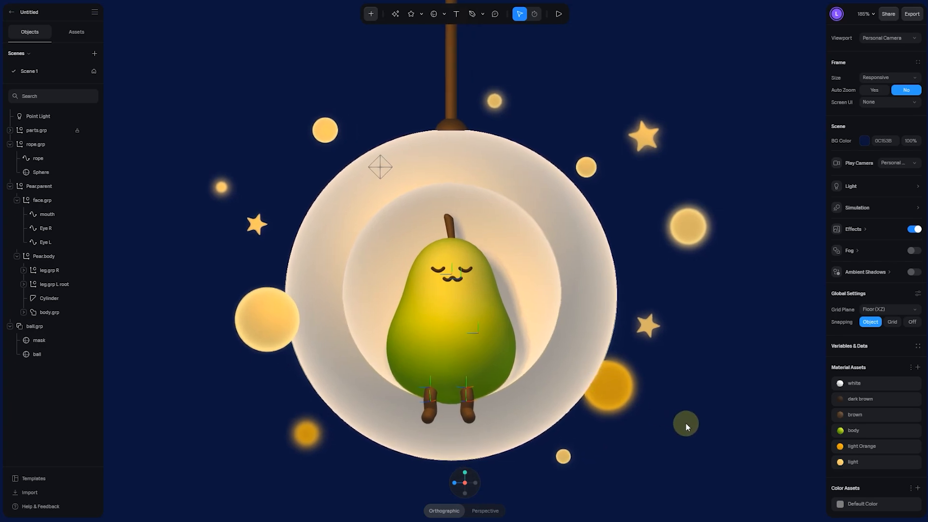
{"action": "middle_click_drag", "start_coordinate": [713, 437], "coordinate": [711, 434]}
{"action": "left_click", "coordinate": [862, 230]}
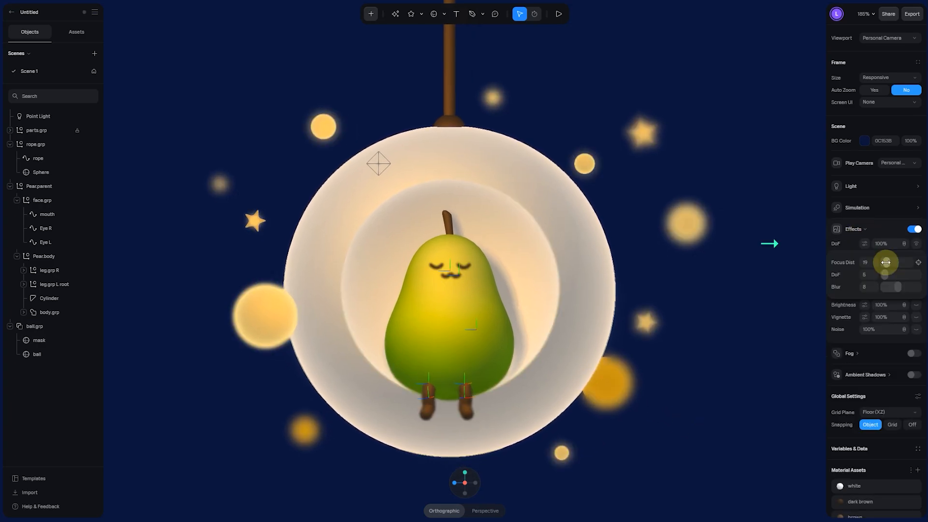
{"action": "left_click_drag", "start_coordinate": [885, 263], "coordinate": [917, 271]}
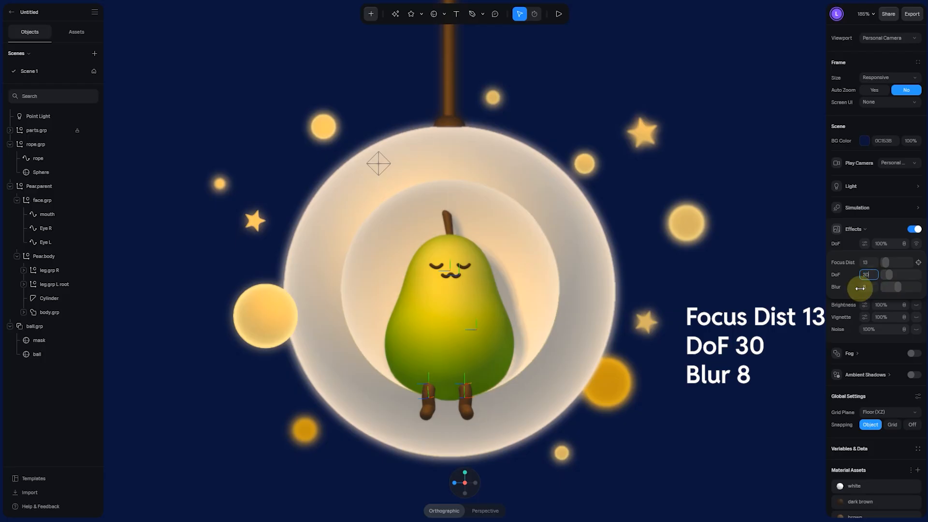
{"action": "left_click", "coordinate": [681, 309]}
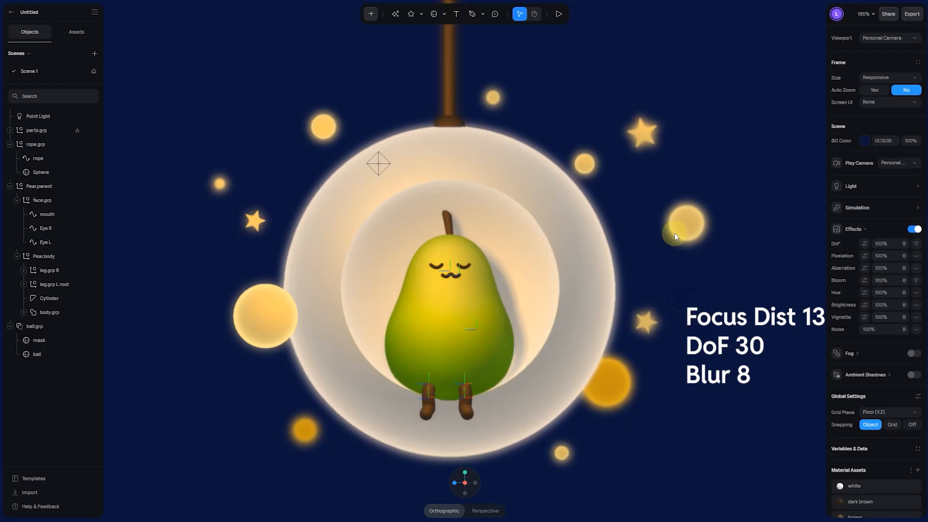
{"action": "left_click", "coordinate": [704, 289]}
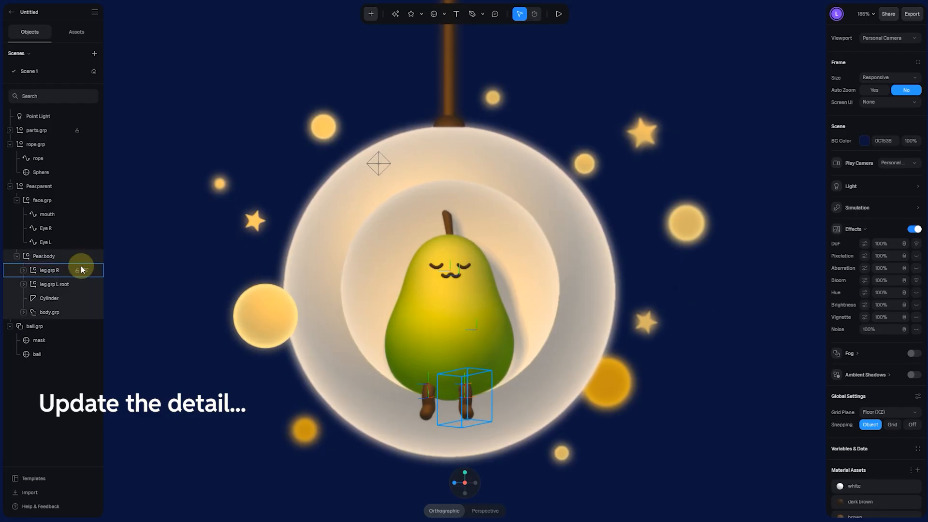
Move Sphere 7 and Sphere 6 in parts.grp outwards, away from the ball, and try raising Sphere 5
{"action": "left_click", "coordinate": [15, 144]}
{"action": "left_click", "coordinate": [21, 159]}
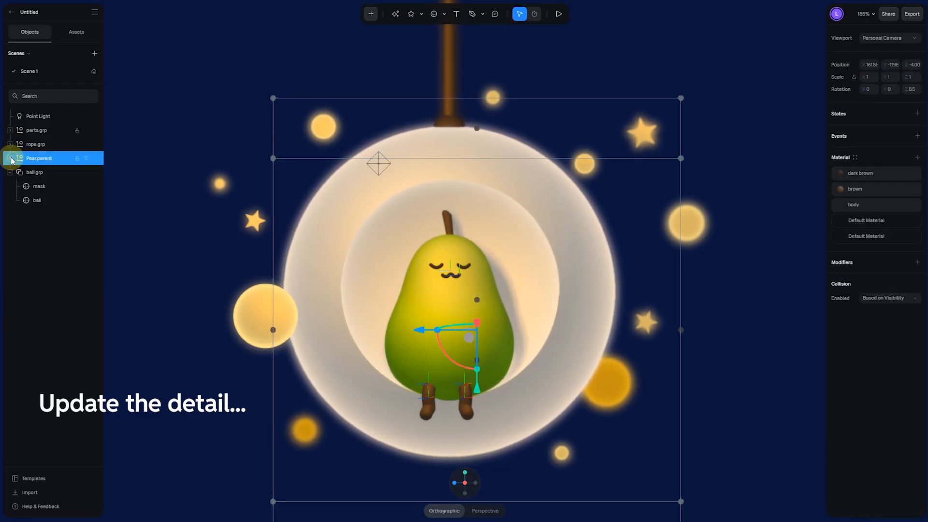
{"action": "left_click", "coordinate": [15, 135]}
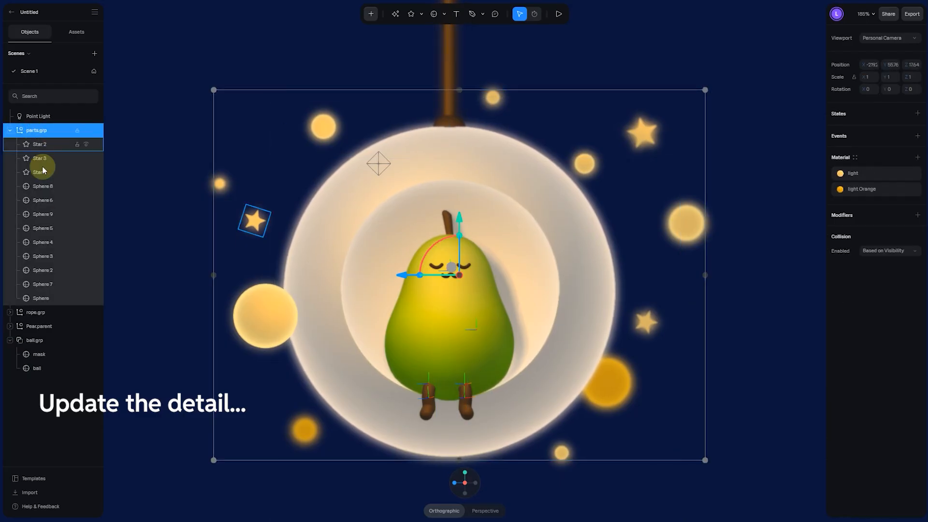
{"action": "left_click", "coordinate": [43, 284]}
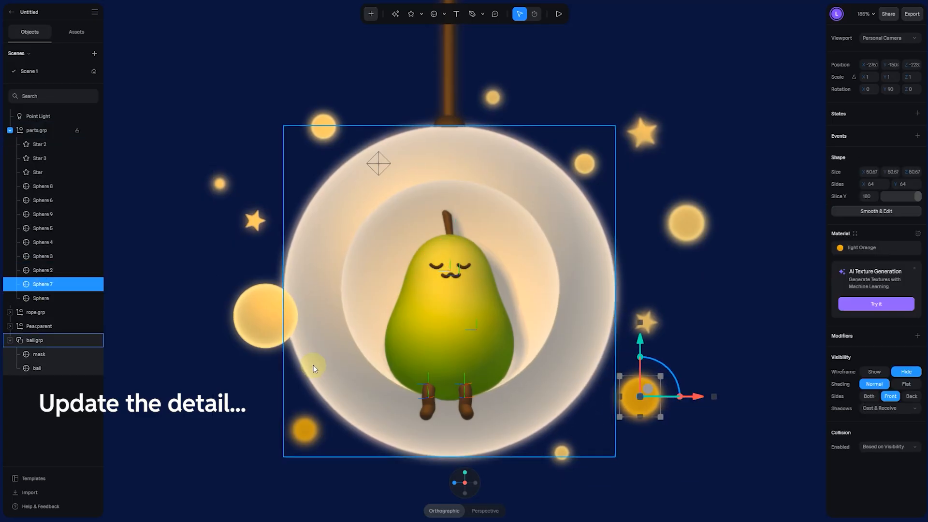
{"action": "left_click", "coordinate": [42, 201]}
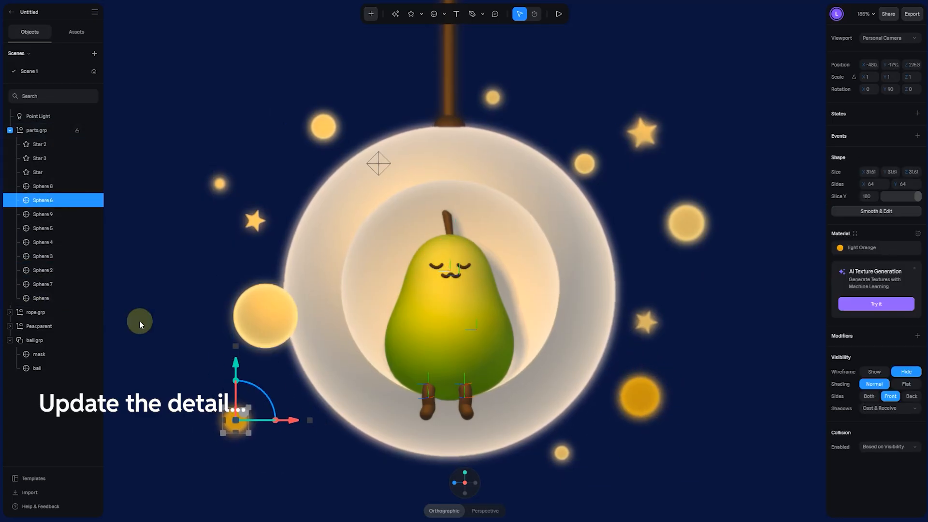
{"action": "left_click", "coordinate": [42, 242]}
{"action": "left_click", "coordinate": [38, 228]}
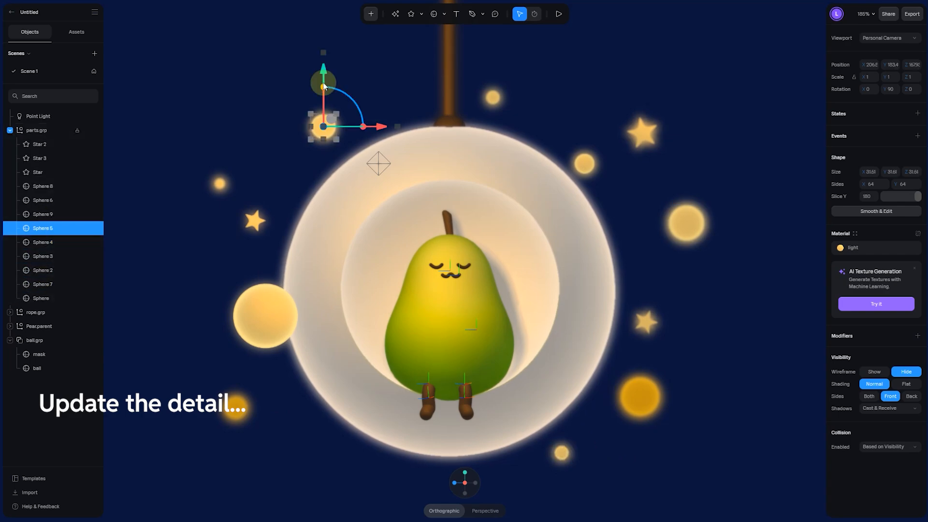
{"action": "left_click_drag", "start_coordinate": [323, 80], "coordinate": [323, 68]}
{"action": "left_click", "coordinate": [232, 111]}
{"action": "left_click", "coordinate": [32, 228]}
{"action": "left_click", "coordinate": [217, 129]}
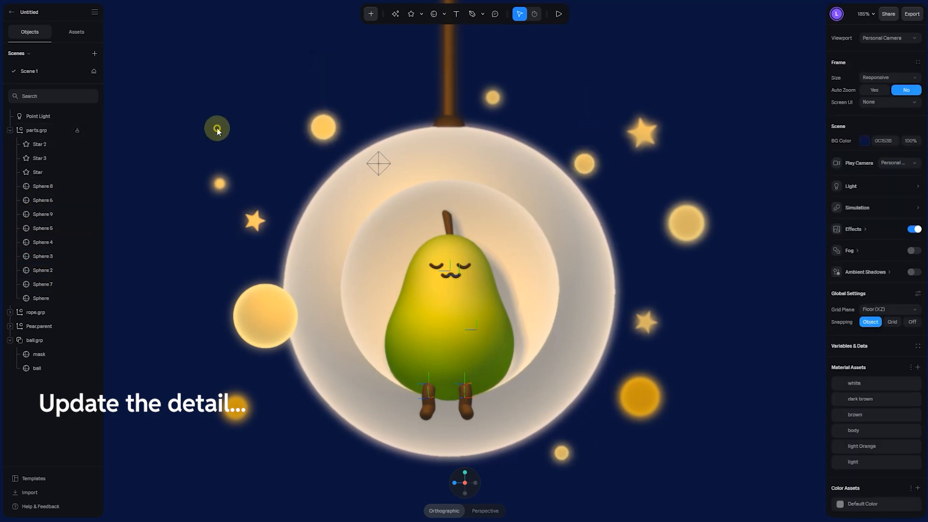
Collapse the parts.grp and ball.grp groups in the object list
{"action": "left_click", "coordinate": [10, 130]}
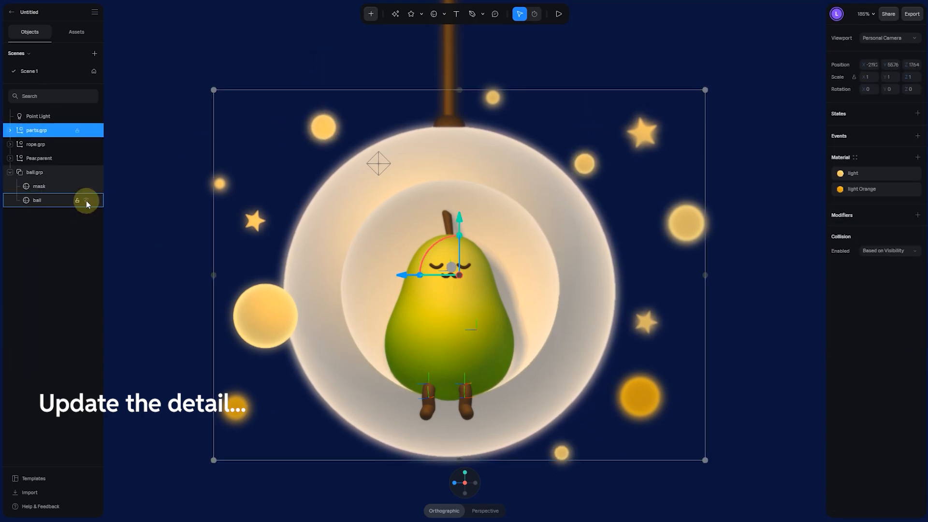
{"action": "left_click", "coordinate": [56, 174]}
{"action": "left_click", "coordinate": [10, 172]}
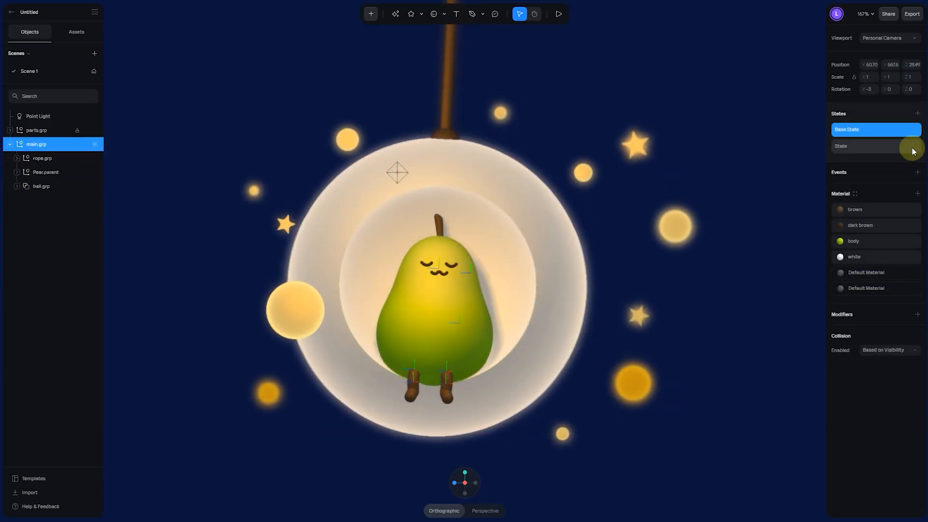
Compare main.grp's Base State and State, and extend its rotation animation on the timeline to about 4.7 seconds
{"action": "left_click", "coordinate": [863, 153]}
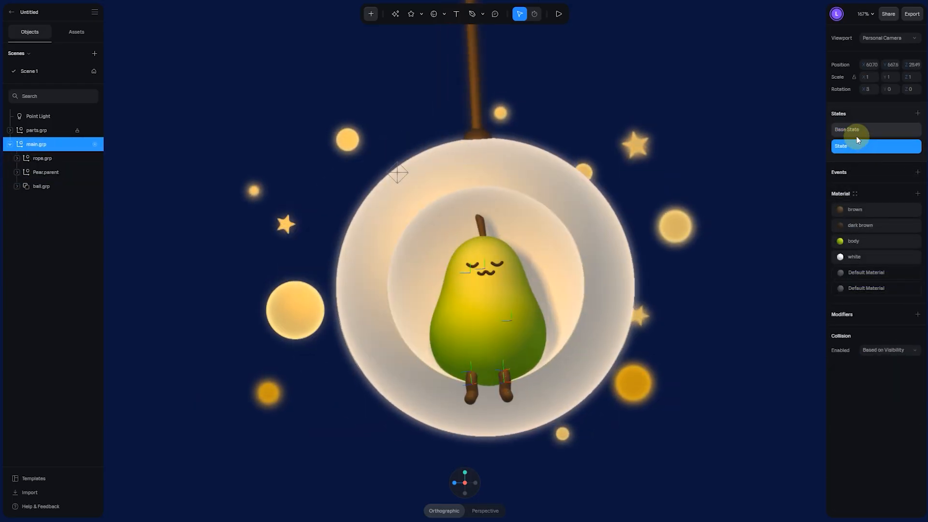
{"action": "left_click", "coordinate": [857, 138]}
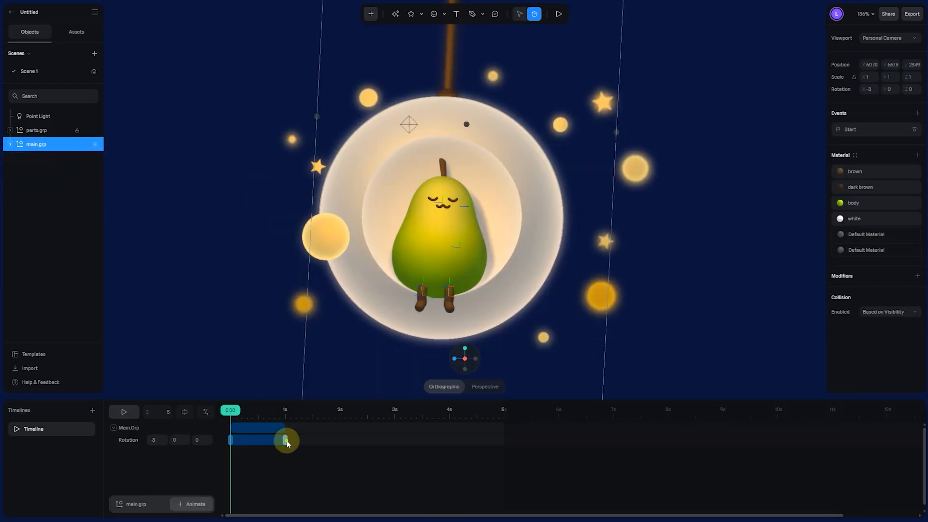
{"action": "left_click_drag", "start_coordinate": [284, 439], "coordinate": [488, 450]}
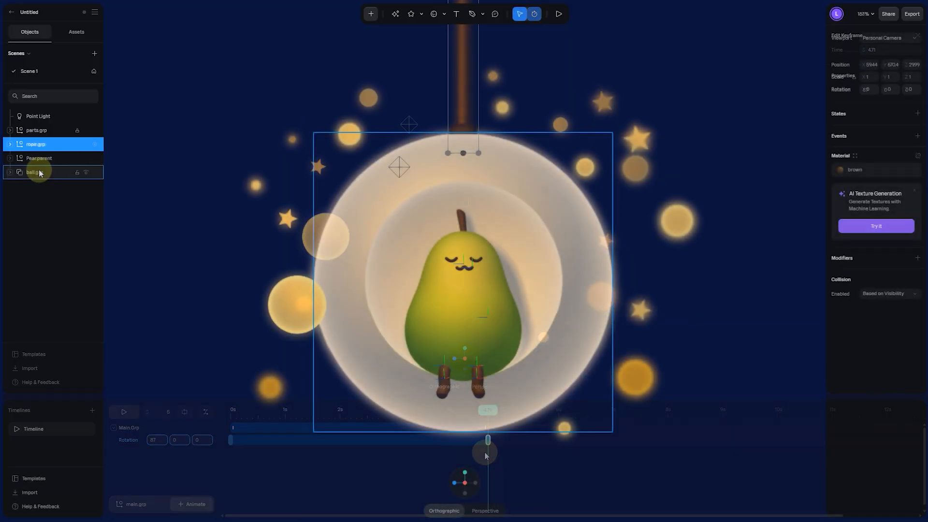
Group rope.grp, Pear.parent and ball.grp together and name the group main.grp
{"action": "left_click", "coordinate": [39, 172], "text": "shift"}
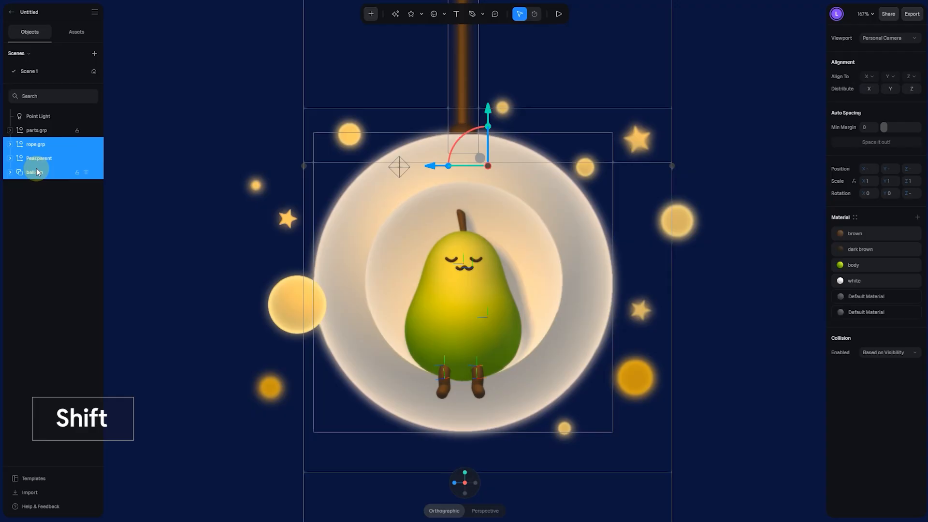
{"action": "key", "text": "ctrl+g"}
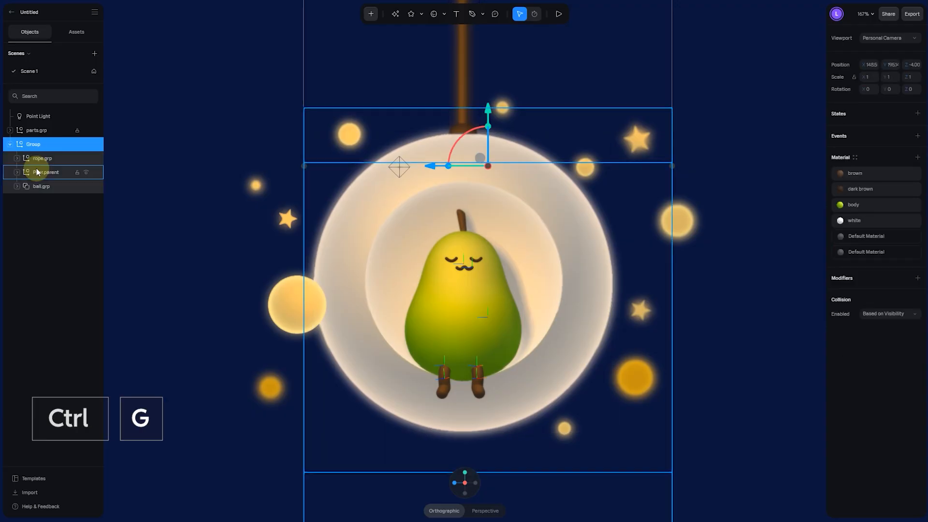
{"action": "double_click", "coordinate": [38, 144]}
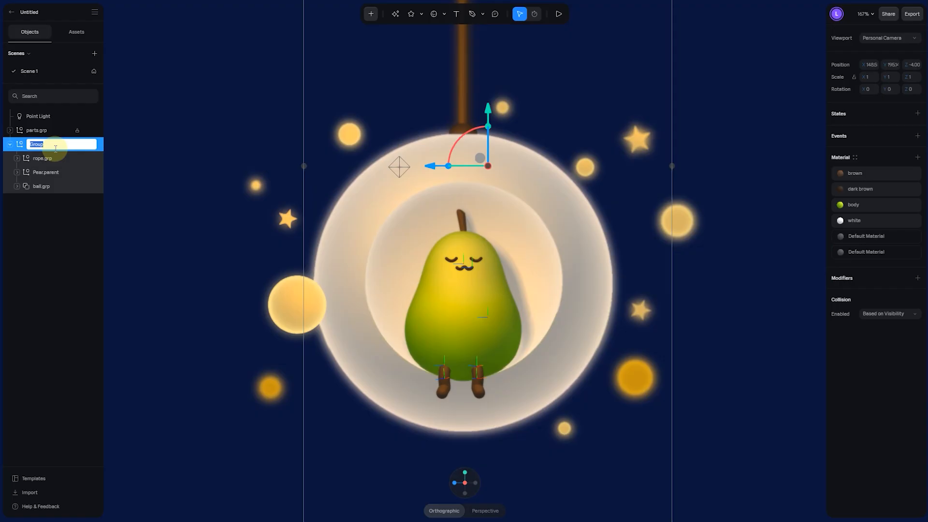
{"action": "type", "text": "main.grp"}
{"action": "key", "text": "Return"}
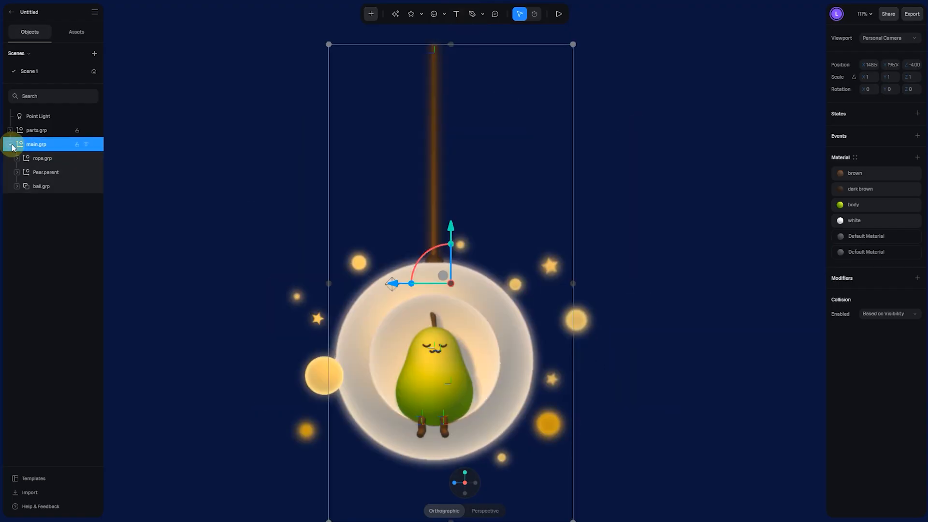
Move only main.grp's pivot, leaving its contents in place, up towards the top end of the rope
{"action": "key", "text": "alt"}
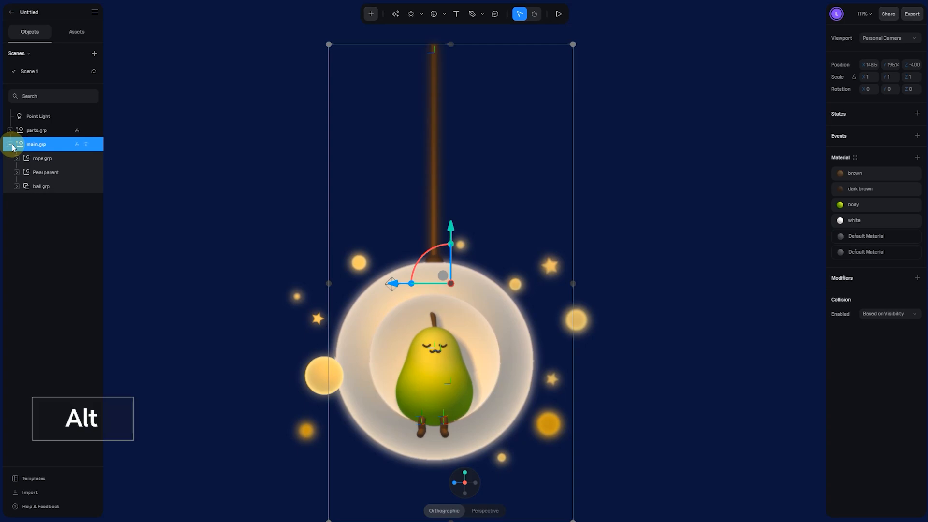
{"action": "left_click", "coordinate": [640, 131]}
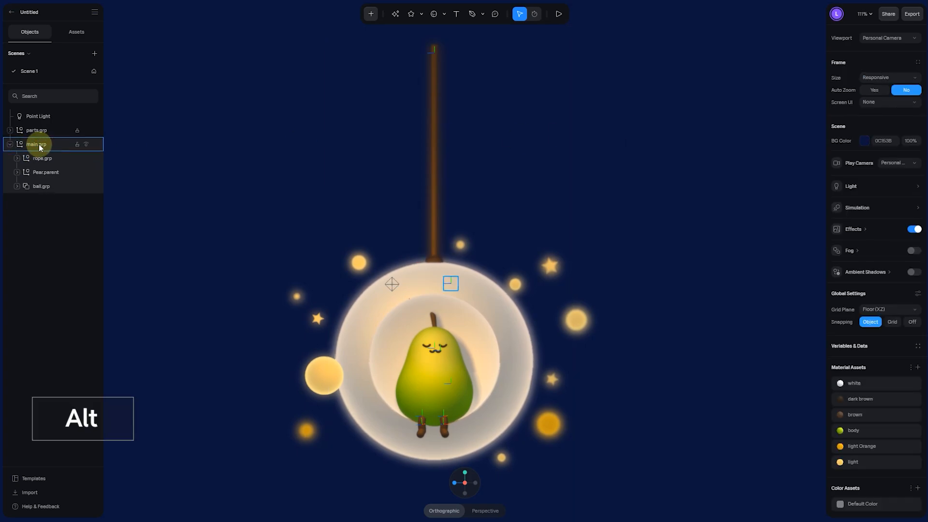
{"action": "left_click", "coordinate": [39, 145], "text": "alt"}
{"action": "left_click_drag", "start_coordinate": [395, 283], "coordinate": [378, 287], "text": "alt"}
{"action": "left_click_drag", "start_coordinate": [435, 223], "coordinate": [431, 2], "text": "alt"}
{"action": "left_click_drag", "start_coordinate": [565, 197], "coordinate": [508, 224], "text": "alt"}
Fine-tune main.grp's pivot from angled close-up views so it sits on the rope's upper end
{"action": "middle_click_drag", "start_coordinate": [404, 72], "coordinate": [357, 207]}
{"action": "left_click_drag", "start_coordinate": [367, 202], "coordinate": [398, 195], "text": "alt"}
{"action": "scroll", "coordinate": [420, 177], "scroll_direction": "up", "scroll_amount": 5}
{"action": "middle_click_drag", "start_coordinate": [433, 153], "coordinate": [457, 279]}
{"action": "scroll", "coordinate": [457, 279], "scroll_direction": "up", "scroll_amount": 6}
{"action": "left_click_drag", "start_coordinate": [405, 322], "coordinate": [415, 319], "text": "alt"}
{"action": "left_click_drag", "start_coordinate": [447, 258], "coordinate": [448, 230], "text": "alt"}
{"action": "left_click_drag", "start_coordinate": [479, 319], "coordinate": [453, 389], "text": "alt"}
{"action": "left_click", "coordinate": [467, 478]}
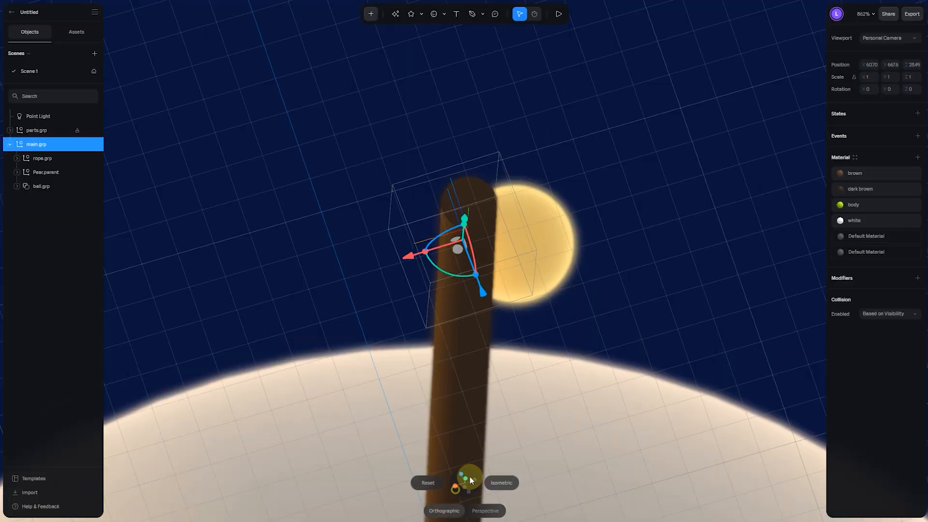
{"action": "scroll", "coordinate": [514, 361], "scroll_direction": "down", "scroll_amount": 10}
{"action": "scroll", "coordinate": [666, 309], "scroll_direction": "up", "scroll_amount": 4}
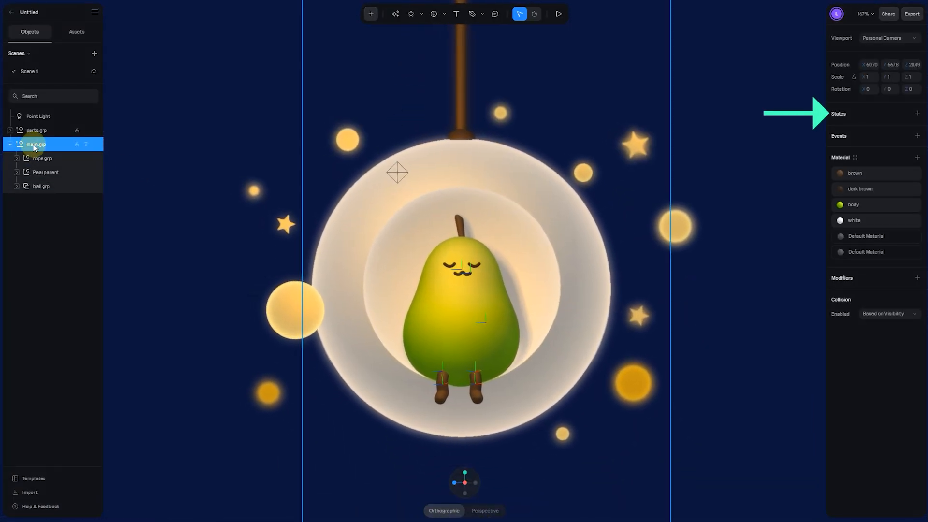
Add a second state to main.grp and set the X rotation of its Base State to -3
{"action": "left_click", "coordinate": [916, 114]}
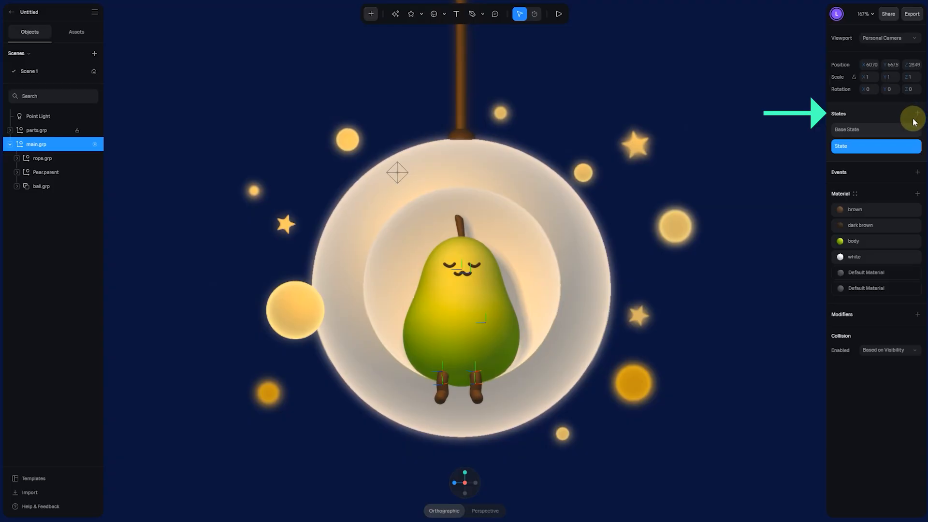
{"action": "left_click", "coordinate": [865, 130]}
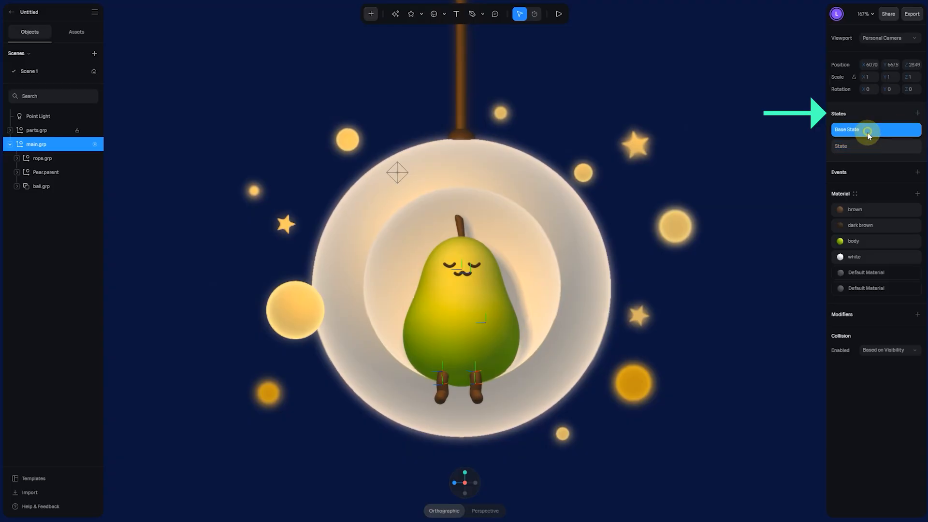
{"action": "left_click_drag", "start_coordinate": [867, 89], "coordinate": [873, 96]}
{"action": "left_click", "coordinate": [872, 89]}
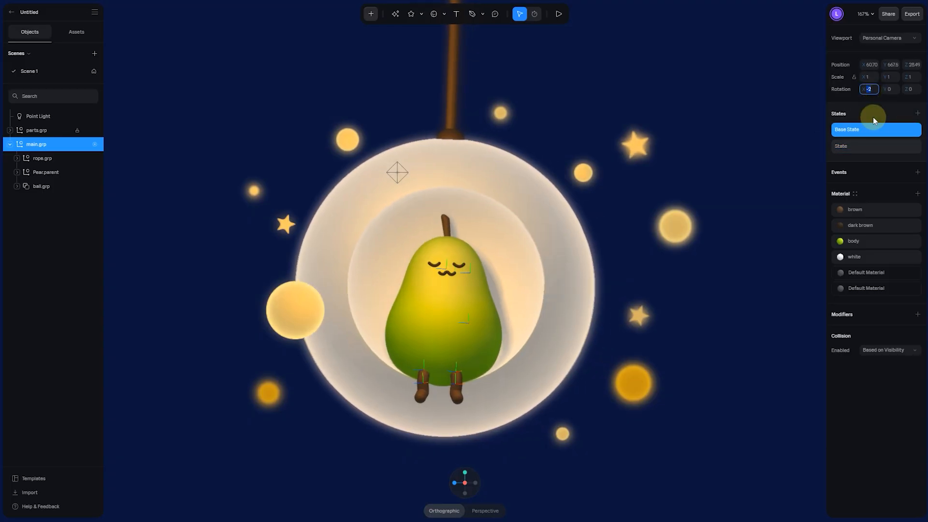
{"action": "type", "text": "-3"}
{"action": "key", "text": "Return"}
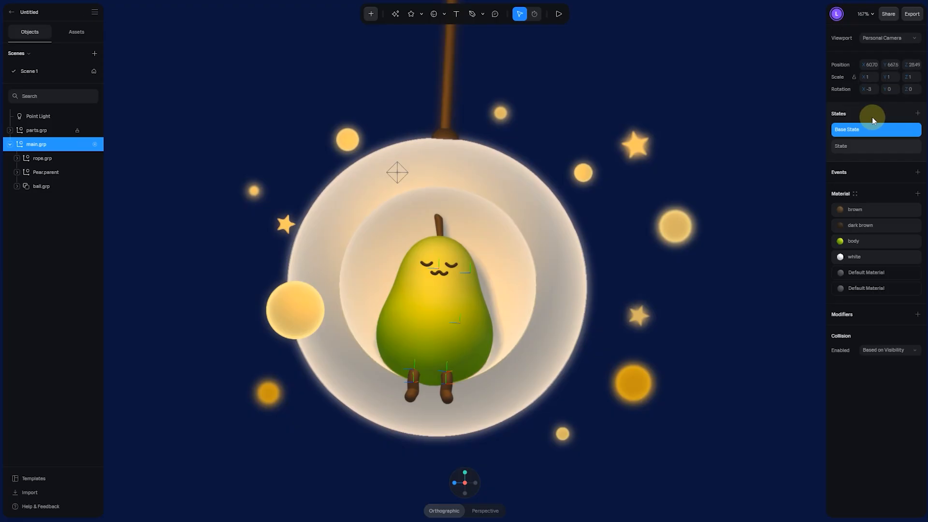
Set main.grp's X rotation to 3 in the added state, keeping its Z rotation at 0
{"action": "left_click", "coordinate": [873, 146]}
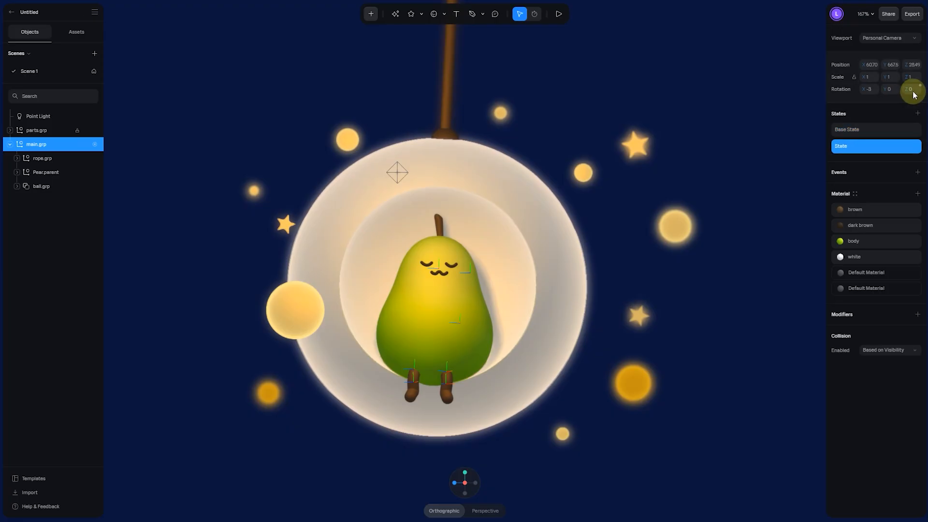
{"action": "type", "text": "3"}
{"action": "key", "text": "Return"}
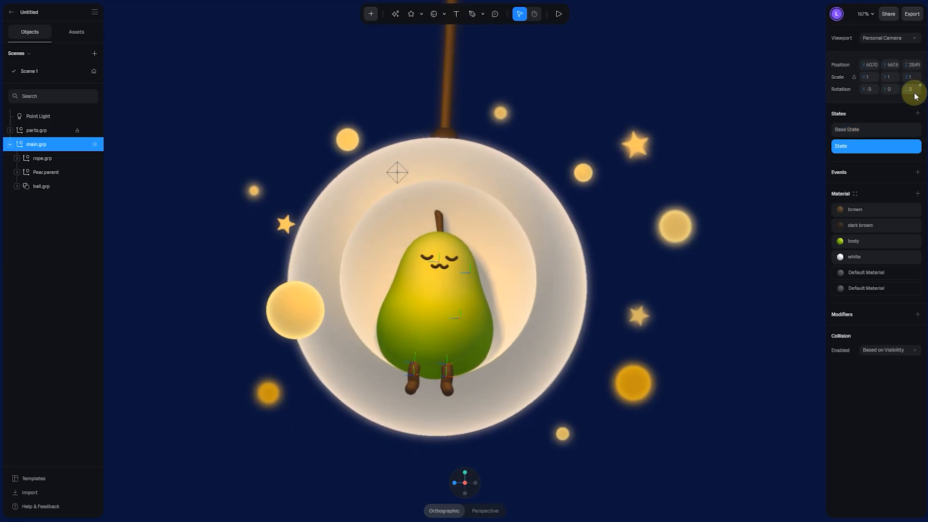
{"action": "left_click_drag", "start_coordinate": [915, 96], "coordinate": [874, 92]}
{"action": "type", "text": "3"}
{"action": "key", "text": "Return"}
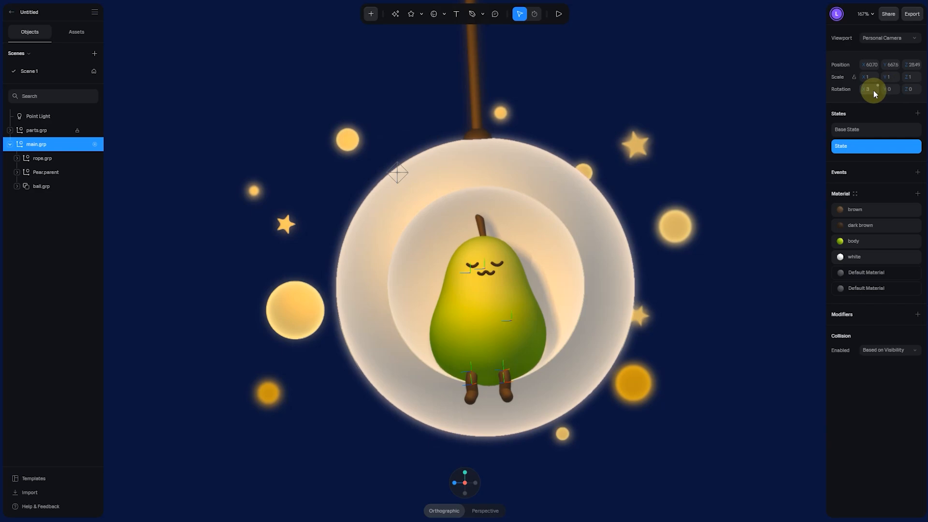
Switch main.grp back and forth between Base State and State to check the two swing poses
{"action": "left_click", "coordinate": [871, 129]}
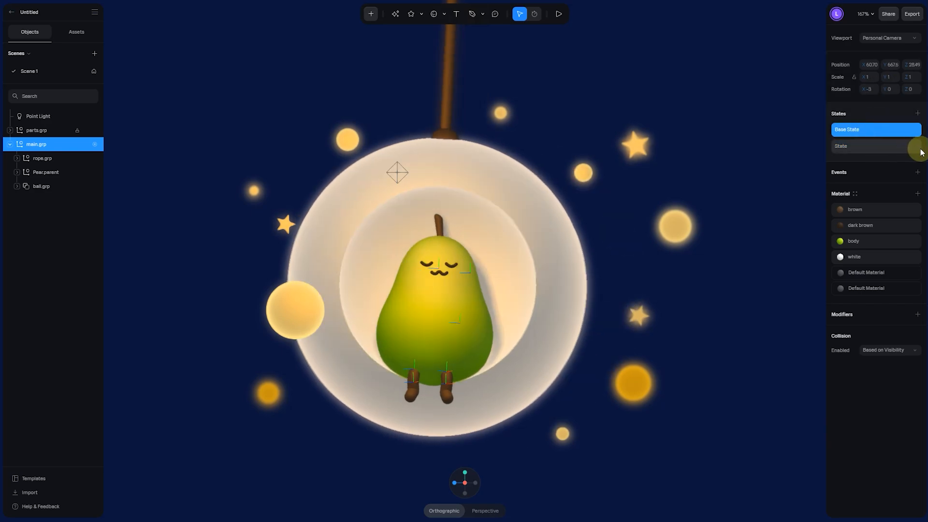
{"action": "left_click", "coordinate": [879, 146]}
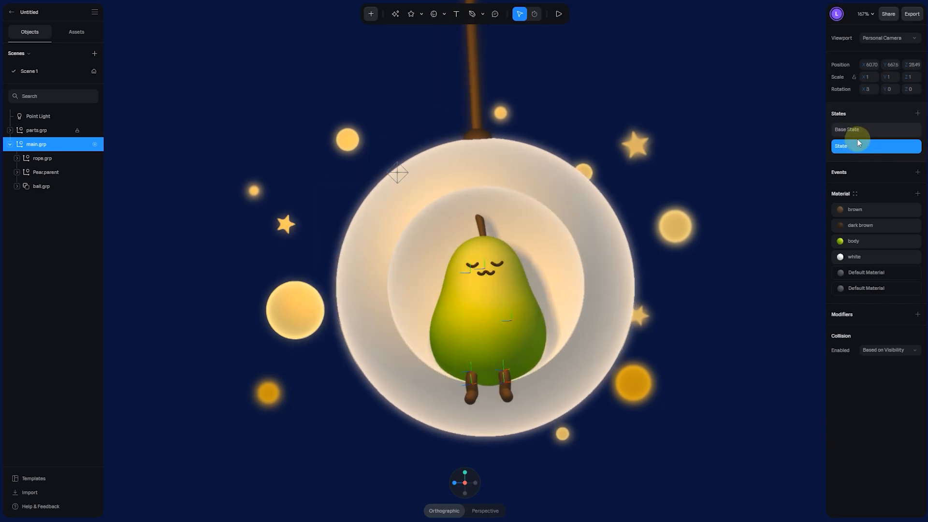
{"action": "left_click", "coordinate": [857, 134]}
{"action": "left_click", "coordinate": [854, 151]}
{"action": "left_click", "coordinate": [854, 130]}
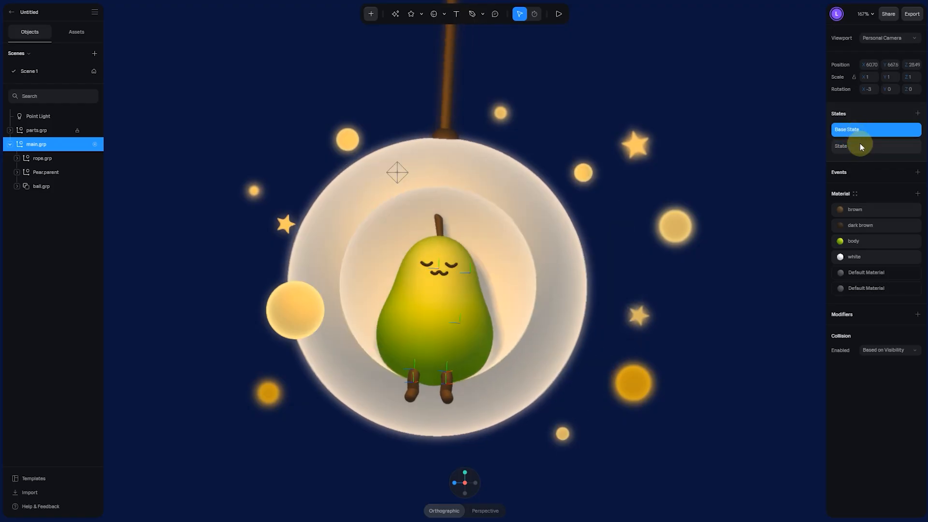
Add a Start event to main.grp with a Transition action running from Base State to State
{"action": "left_click", "coordinate": [858, 145]}
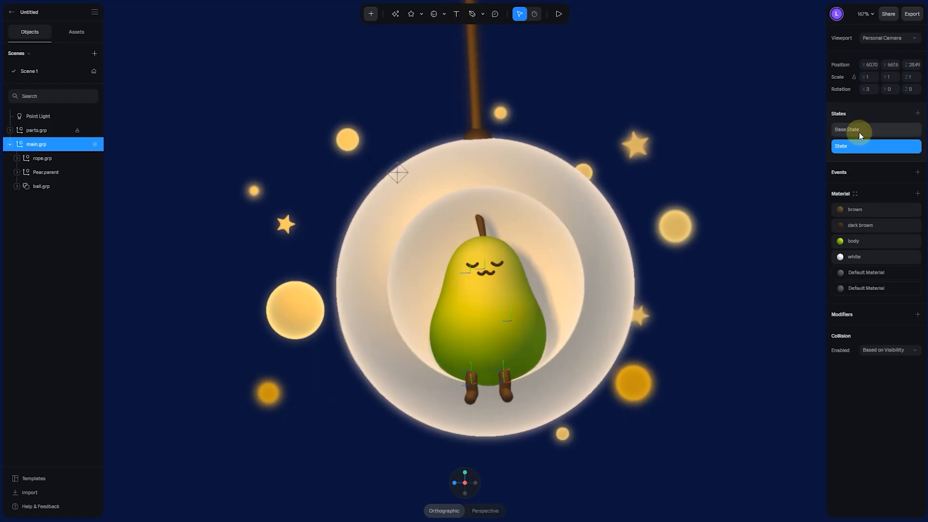
{"action": "left_click", "coordinate": [859, 131]}
{"action": "left_click", "coordinate": [862, 142]}
{"action": "left_click", "coordinate": [917, 172]}
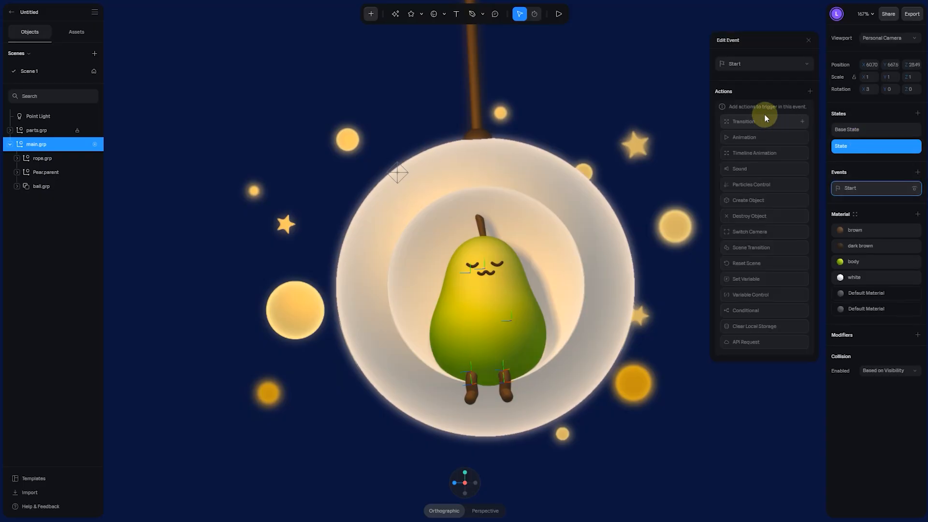
{"action": "left_click", "coordinate": [761, 119]}
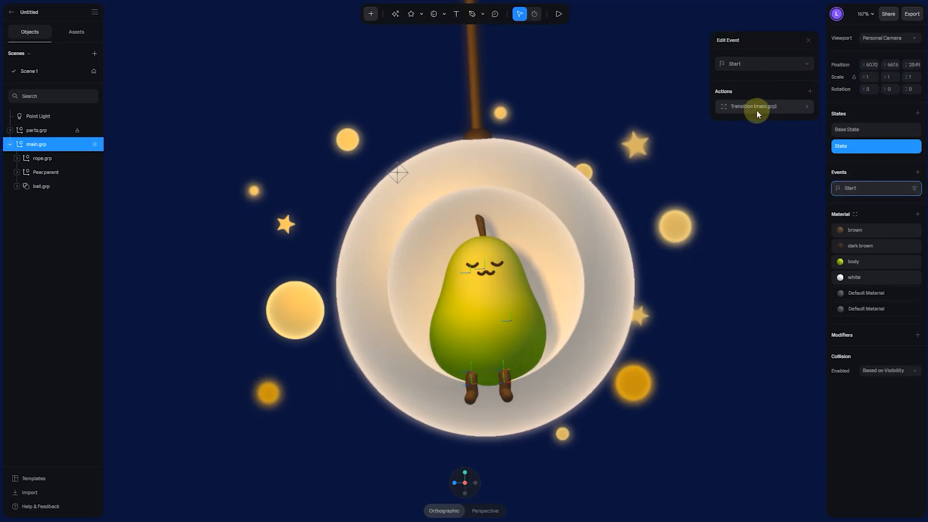
{"action": "left_click", "coordinate": [752, 156]}
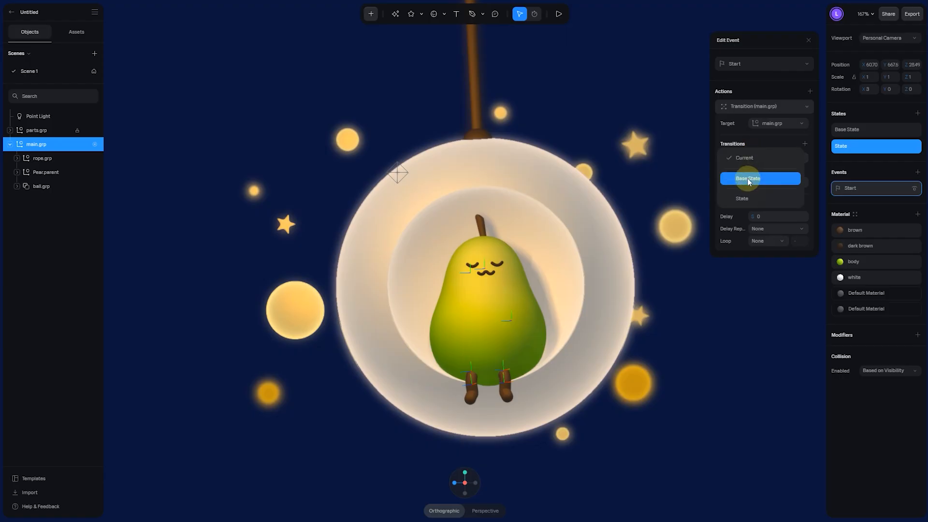
{"action": "left_click", "coordinate": [748, 179]}
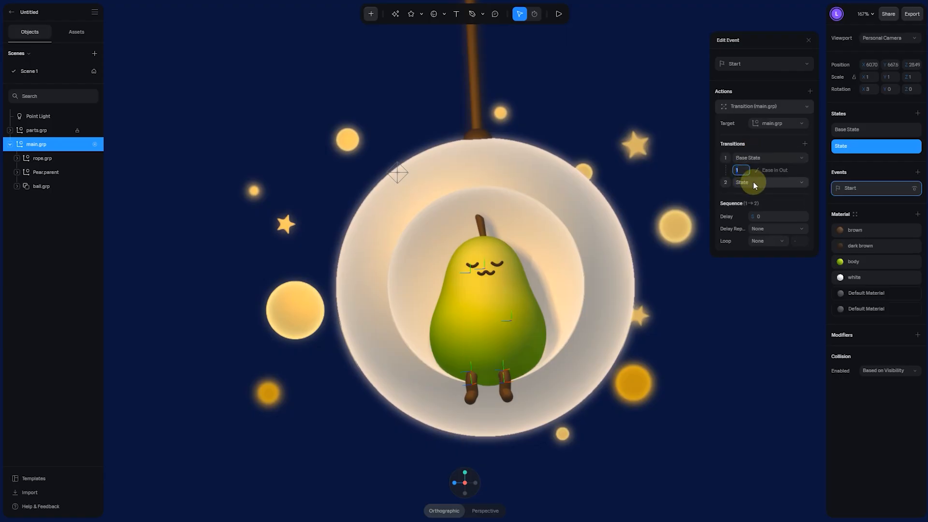
Set the transition's duration to 4, loop to Infinite and cycle to Ping Pong, and preview the swing
{"action": "key", "text": "Return"}
{"action": "left_click", "coordinate": [764, 241]}
{"action": "left_click", "coordinate": [763, 253]}
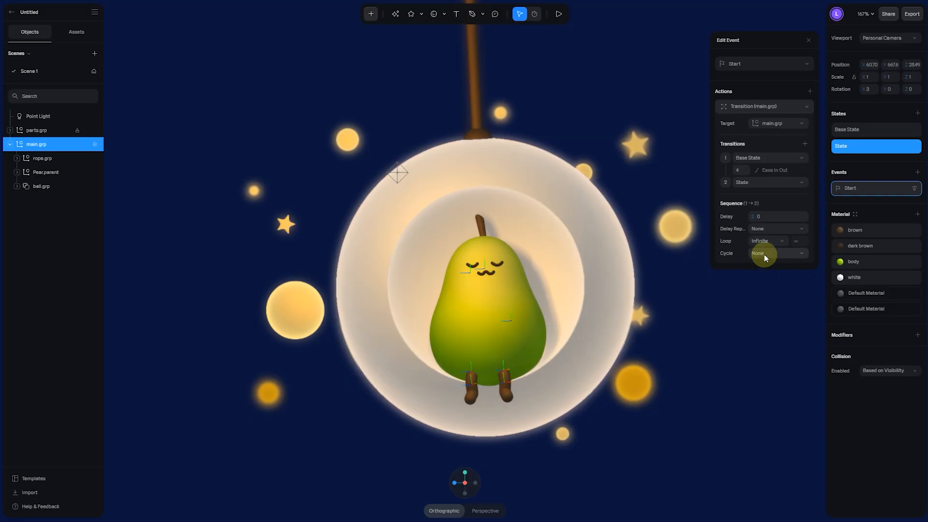
{"action": "left_click", "coordinate": [765, 252]}
{"action": "left_click", "coordinate": [762, 265]}
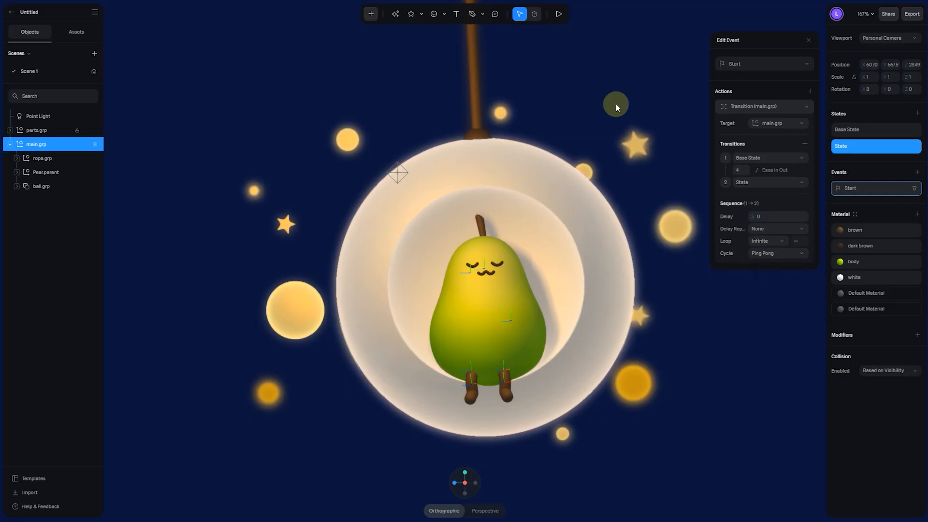
{"action": "left_click", "coordinate": [564, 14]}
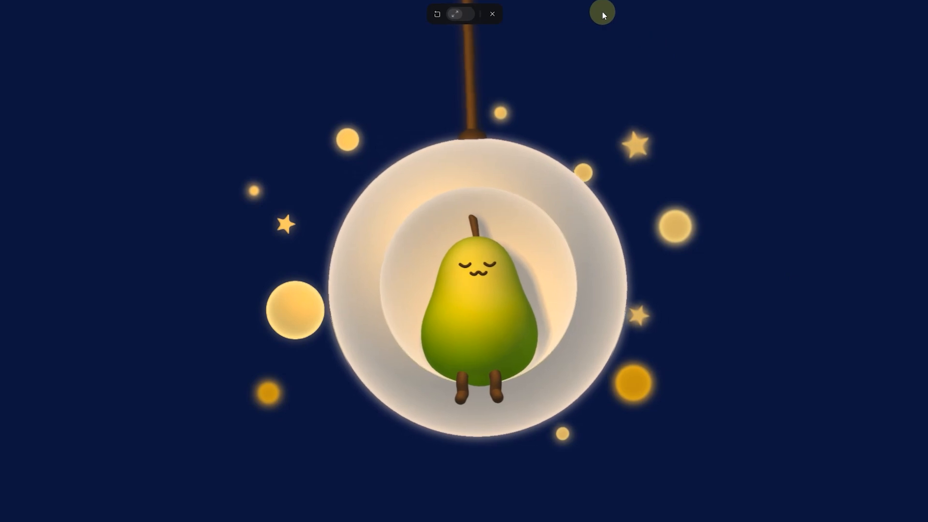
{"action": "left_click", "coordinate": [493, 16]}
Reshape the transition easing into a custom Bezier with controls near 0.72, 0.03 and 0.31, 0.98, and preview the swing
{"action": "left_click", "coordinate": [772, 170]}
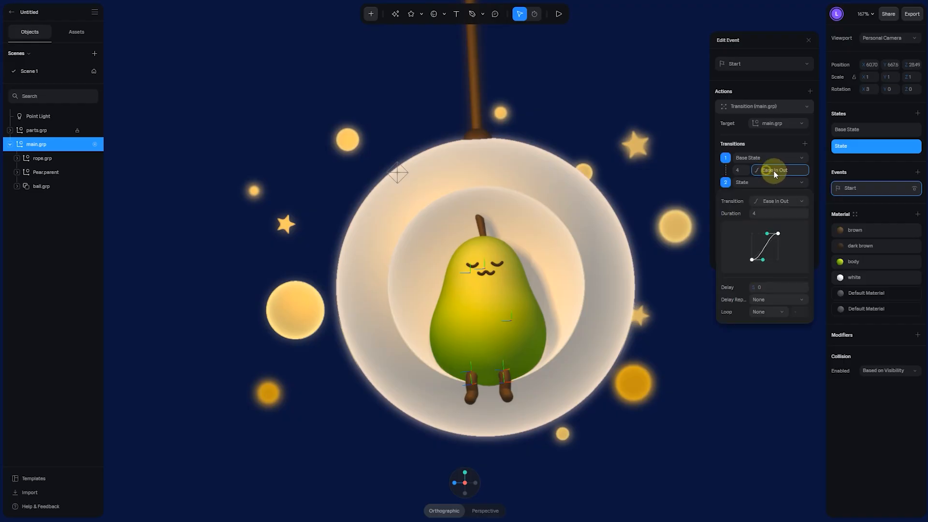
{"action": "left_click_drag", "start_coordinate": [766, 230], "coordinate": [772, 264]}
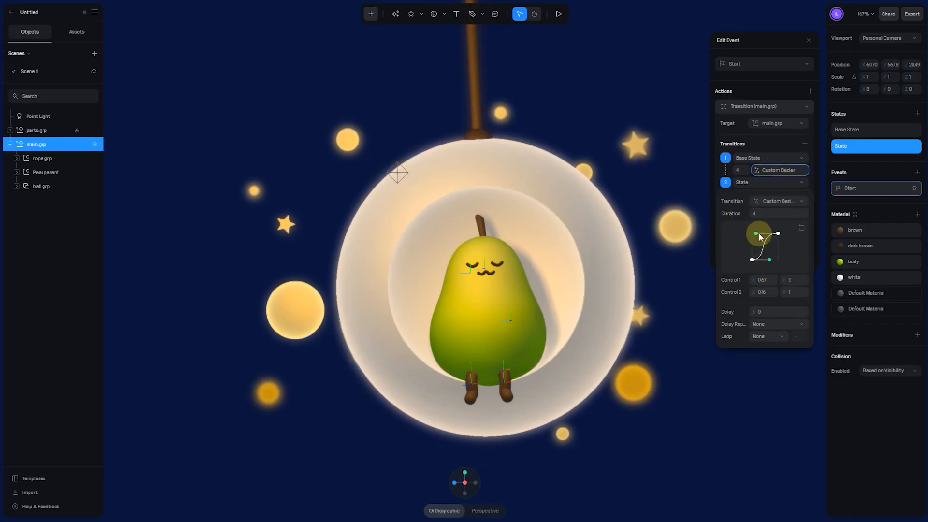
{"action": "left_click", "coordinate": [558, 14]}
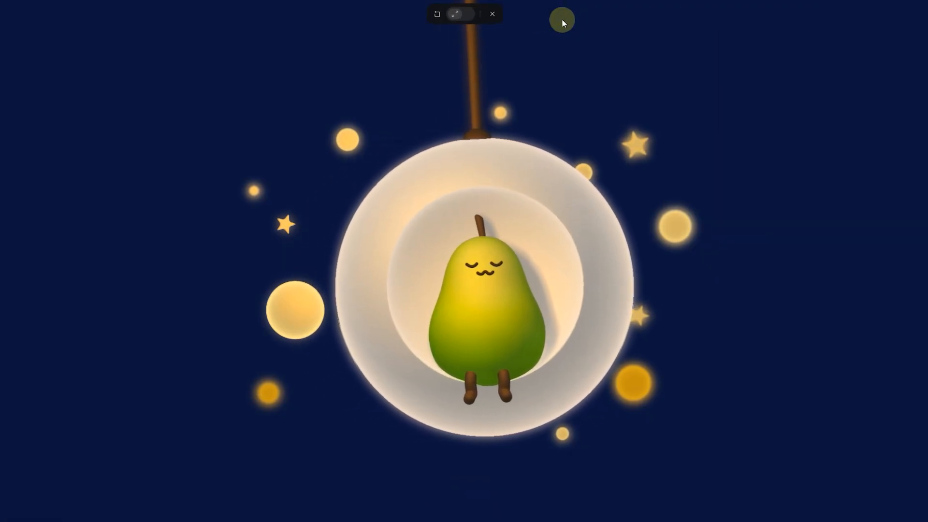
{"action": "left_click", "coordinate": [774, 167]}
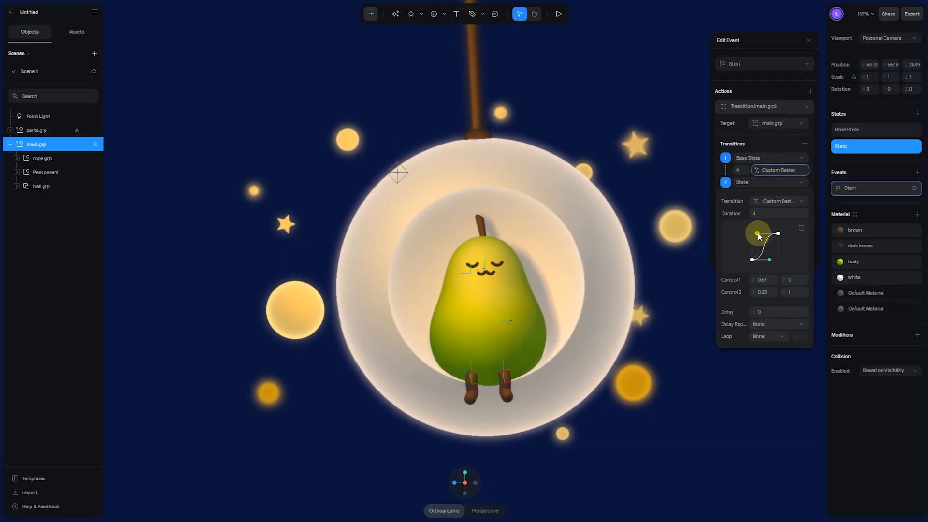
{"action": "left_click_drag", "start_coordinate": [760, 236], "coordinate": [768, 260]}
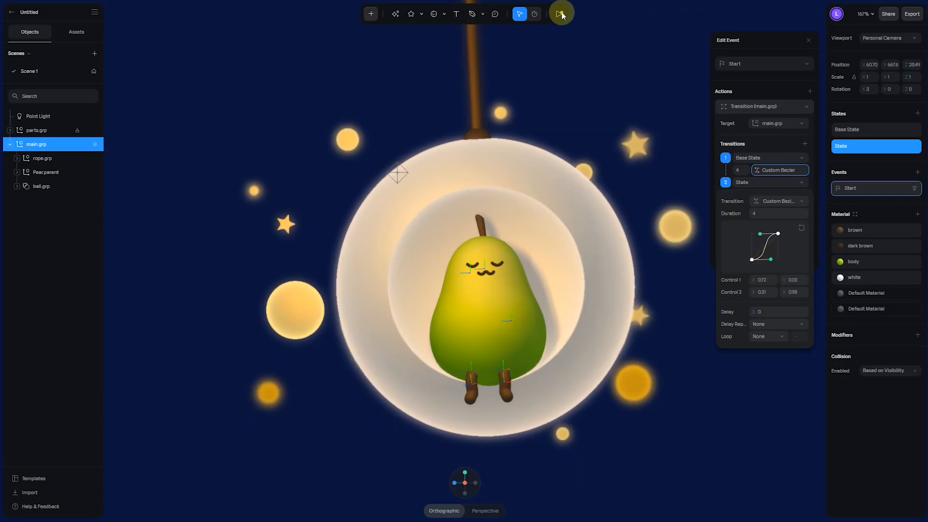
{"action": "left_click", "coordinate": [580, 71]}
{"action": "left_click", "coordinate": [564, 17]}
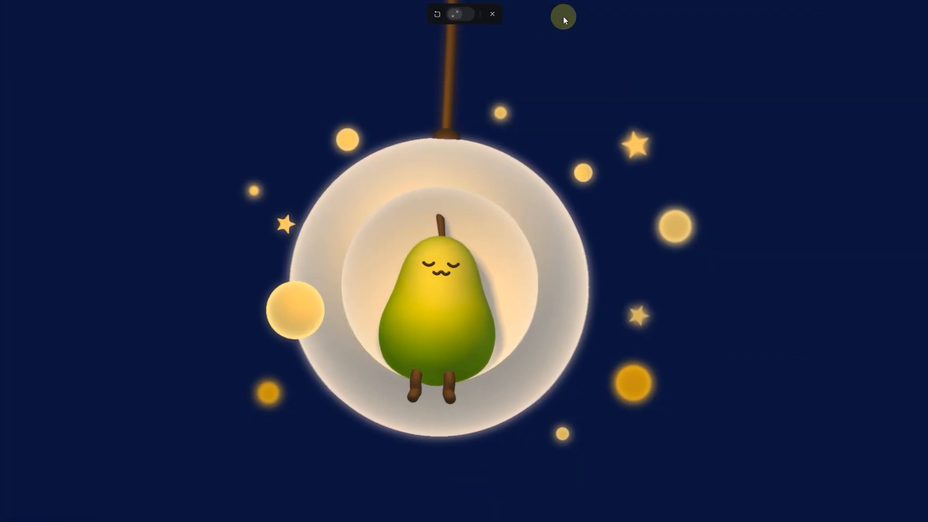
{"action": "left_click", "coordinate": [492, 15]}
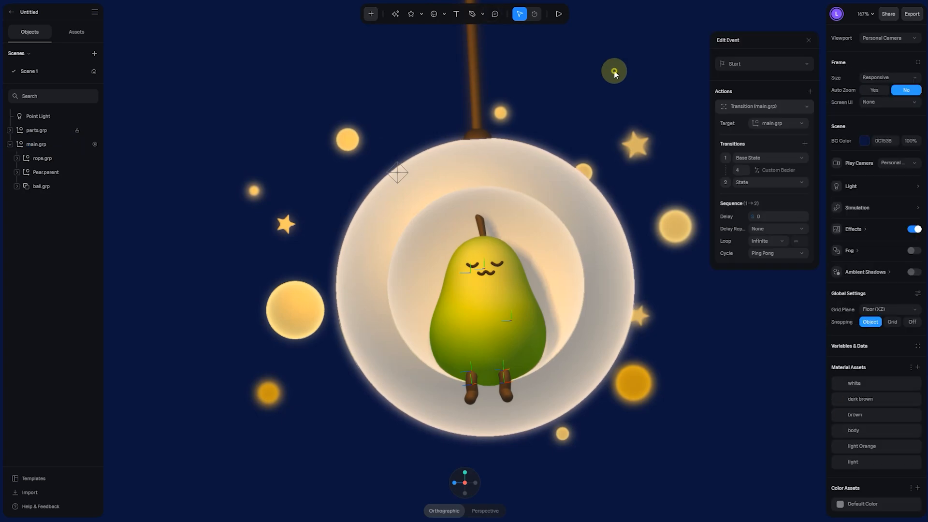
Collapse main.grp in the object list and switch to timeline animation mode with the whole ball in view
{"action": "left_click", "coordinate": [32, 154]}
{"action": "left_click", "coordinate": [10, 144]}
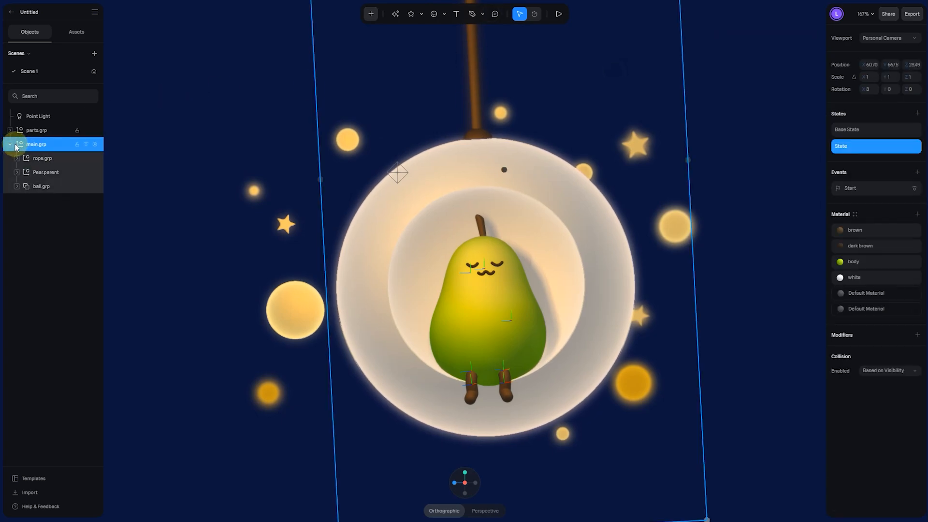
{"action": "left_click", "coordinate": [10, 145]}
{"action": "left_click", "coordinate": [46, 163]}
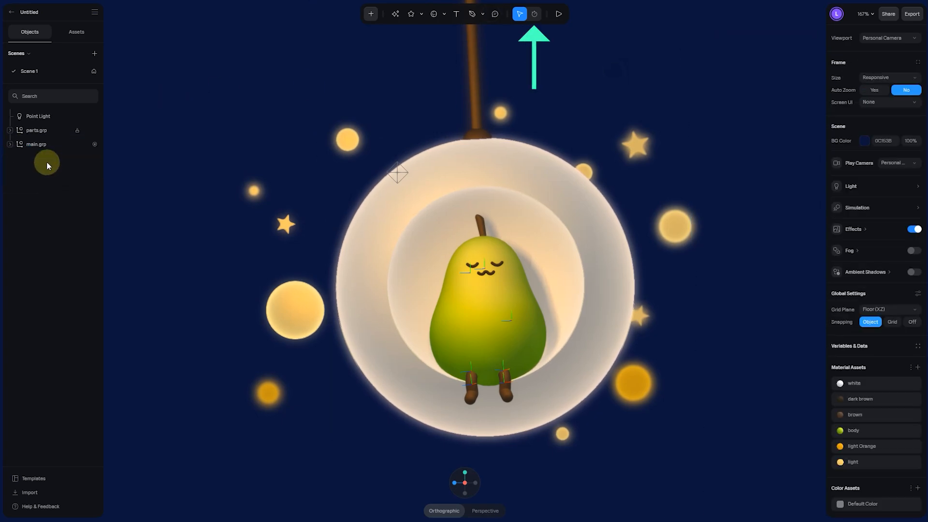
{"action": "left_click", "coordinate": [536, 15]}
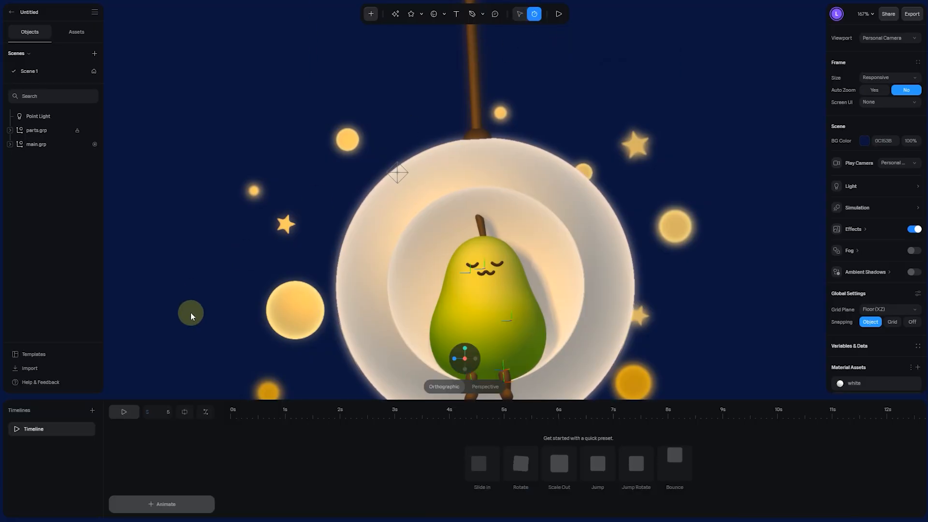
{"action": "scroll", "coordinate": [190, 312], "scroll_direction": "down", "scroll_amount": 2}
{"action": "scroll", "coordinate": [191, 312], "scroll_direction": "down", "scroll_amount": 2}
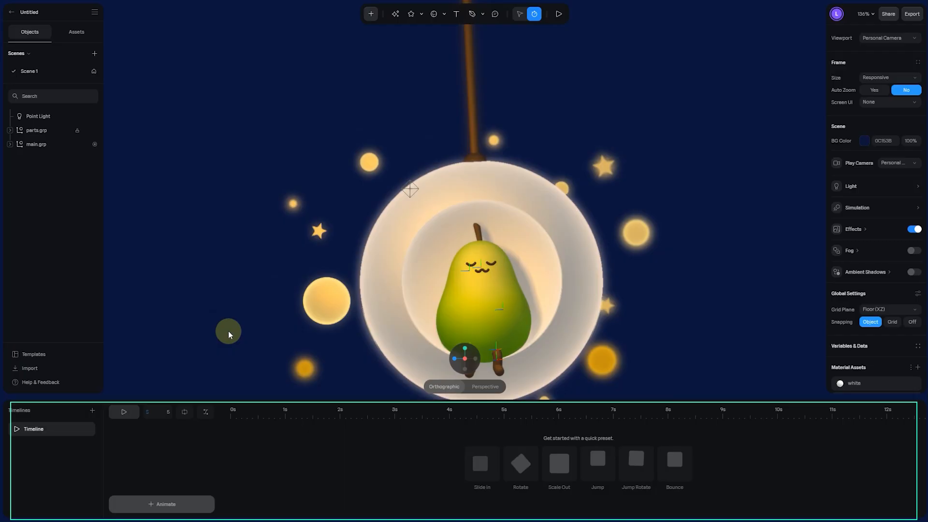
{"action": "middle_click_drag", "start_coordinate": [228, 331], "coordinate": [227, 267]}
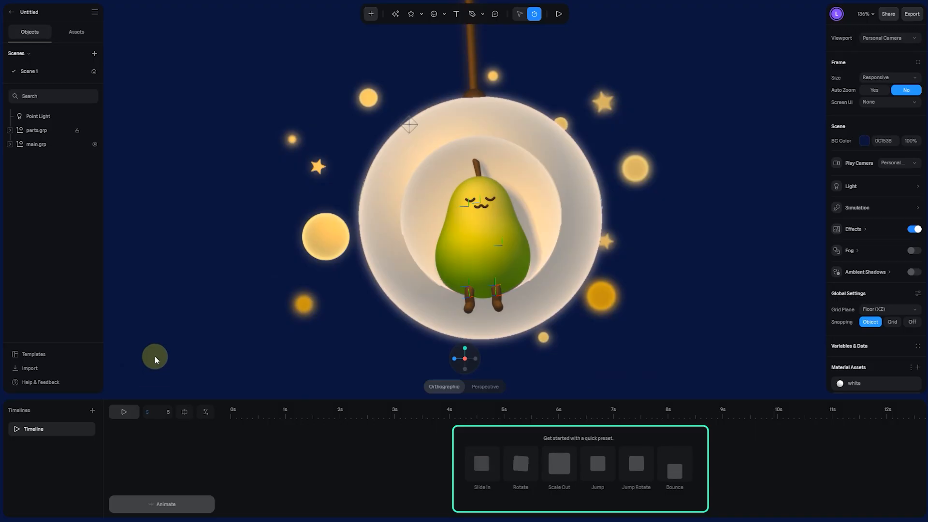
Add a Rotation animation for main.grp to the timeline
{"action": "left_click", "coordinate": [46, 148]}
{"action": "left_click", "coordinate": [47, 146]}
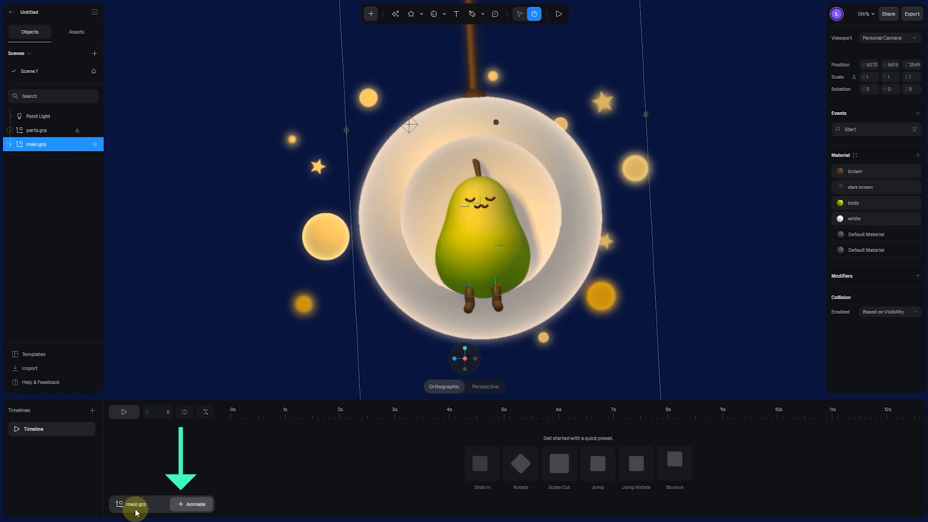
{"action": "left_click", "coordinate": [196, 504]}
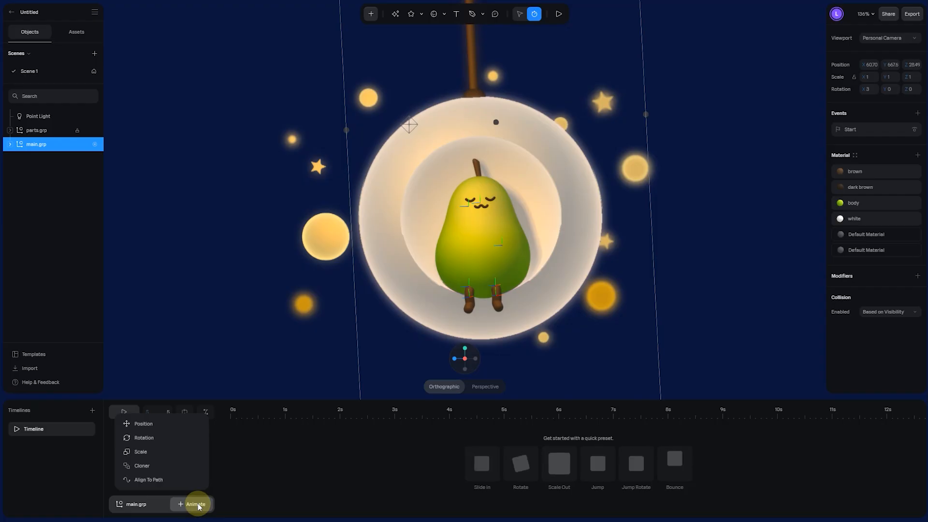
{"action": "left_click", "coordinate": [171, 439]}
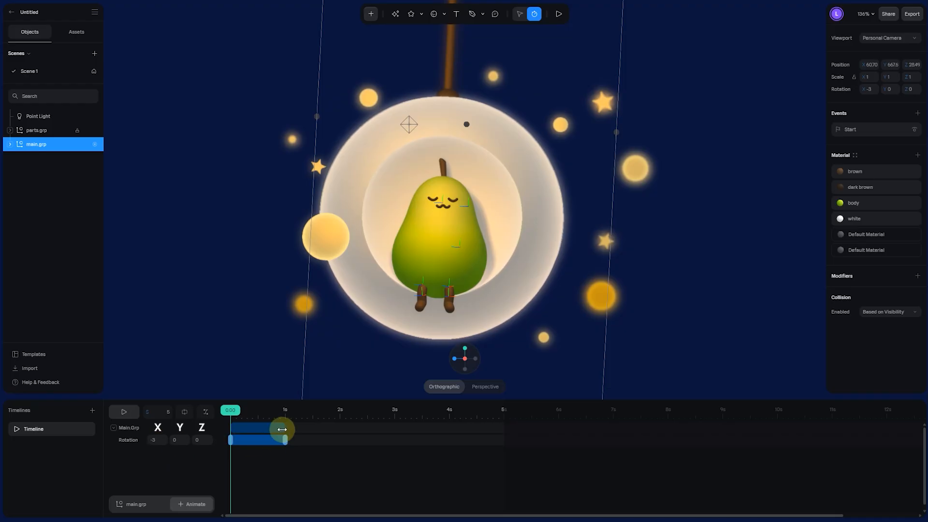
Extend main.grp's rotation animation to 4 seconds and set the X rotation of its end keyframe to 3
{"action": "left_click_drag", "start_coordinate": [285, 439], "coordinate": [451, 451]}
{"action": "left_click", "coordinate": [155, 441]}
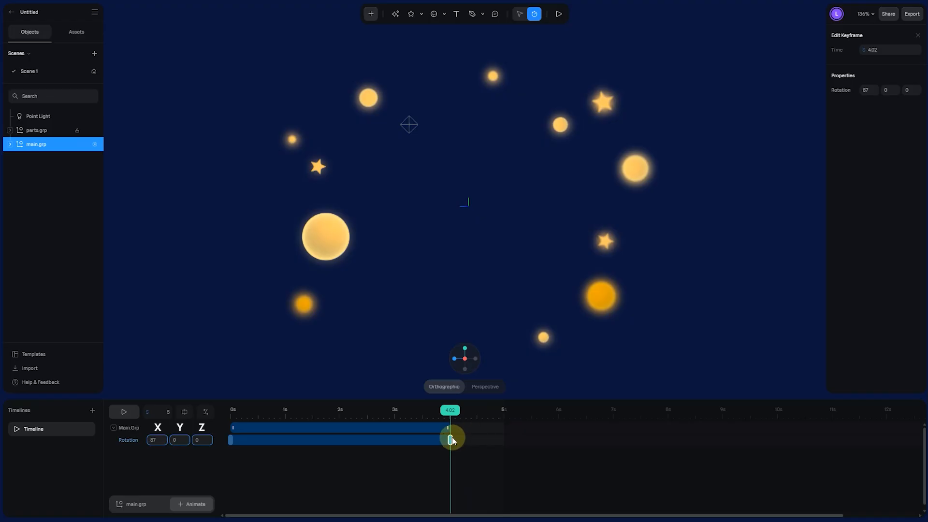
{"action": "left_click_drag", "start_coordinate": [449, 441], "coordinate": [451, 425]}
{"action": "left_click_drag", "start_coordinate": [277, 412], "coordinate": [448, 453]}
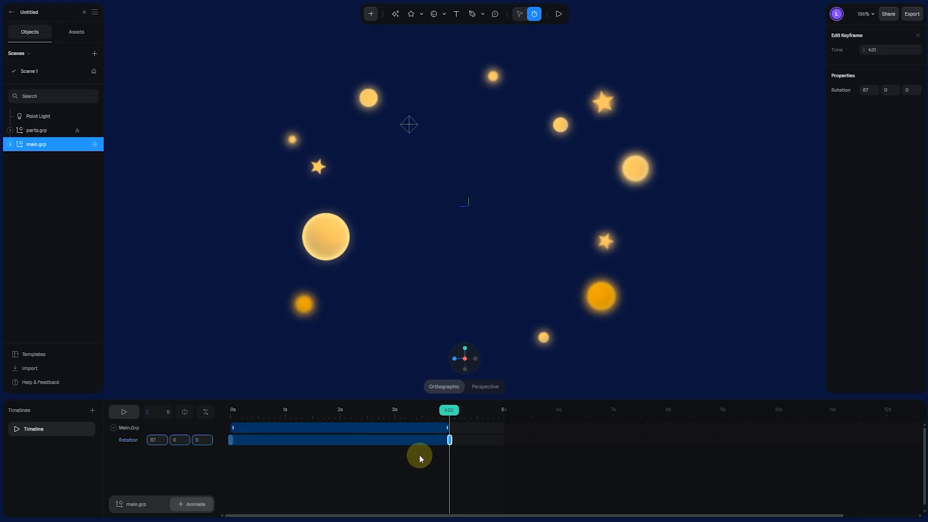
{"action": "left_click", "coordinate": [159, 440]}
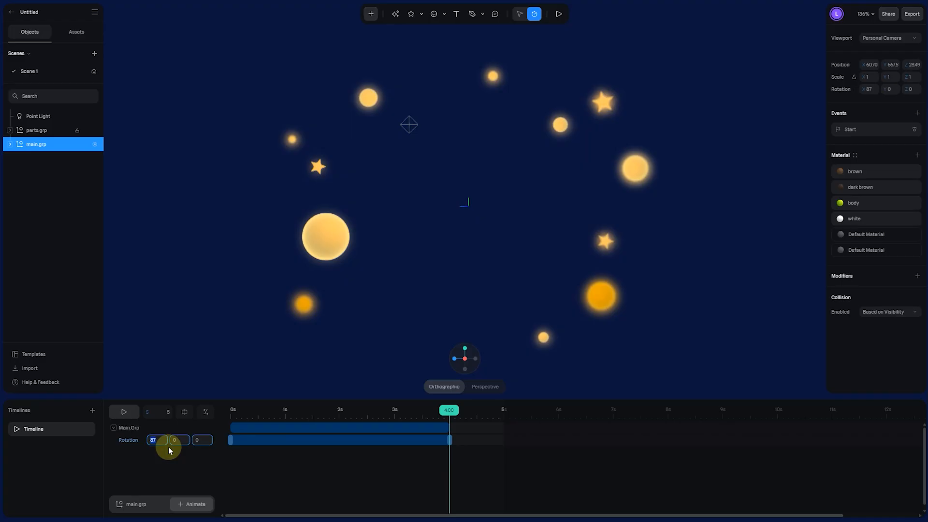
{"action": "key", "text": "Return"}
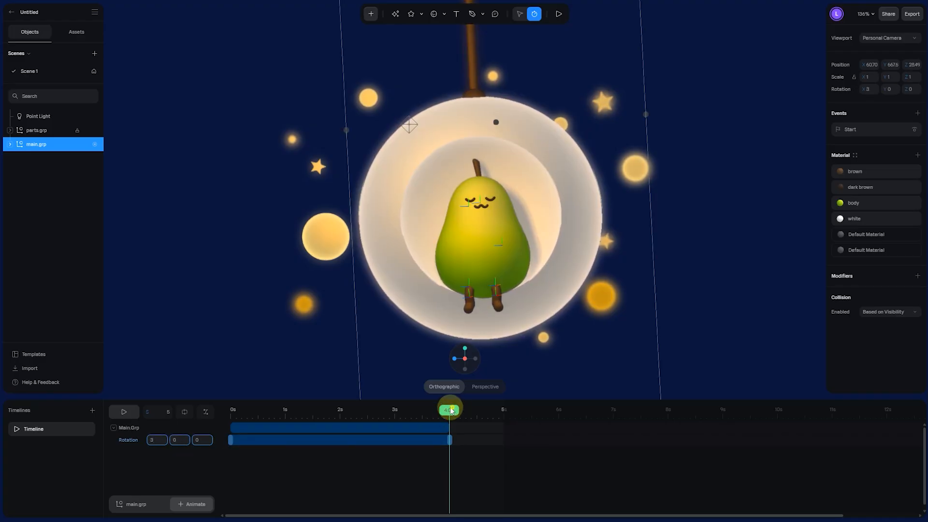
Move main.grp's end rotation keyframe to 2 seconds
{"action": "left_click_drag", "start_coordinate": [449, 411], "coordinate": [339, 460]}
{"action": "left_click_drag", "start_coordinate": [448, 440], "coordinate": [336, 453]}
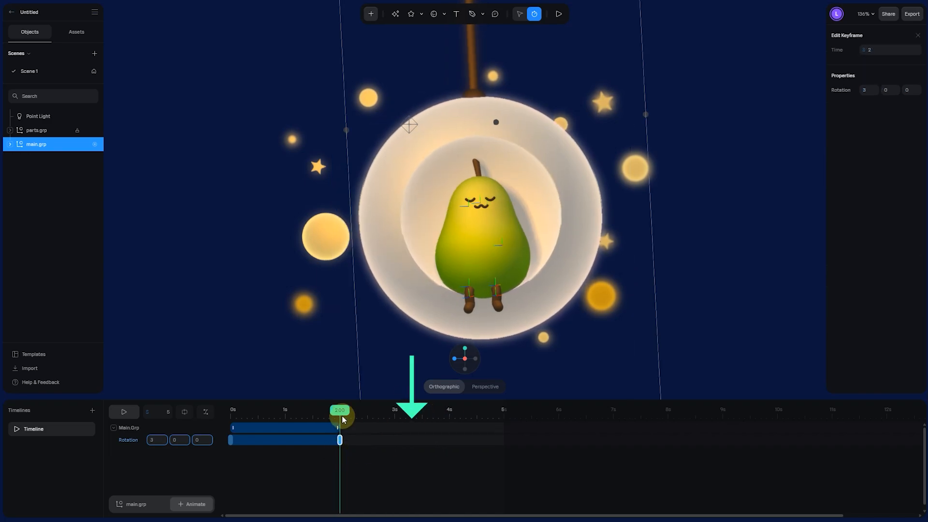
Return the playhead to 0, set the timeline's total duration to 4 seconds and turn on looping
{"action": "left_click_drag", "start_coordinate": [341, 416], "coordinate": [219, 422]}
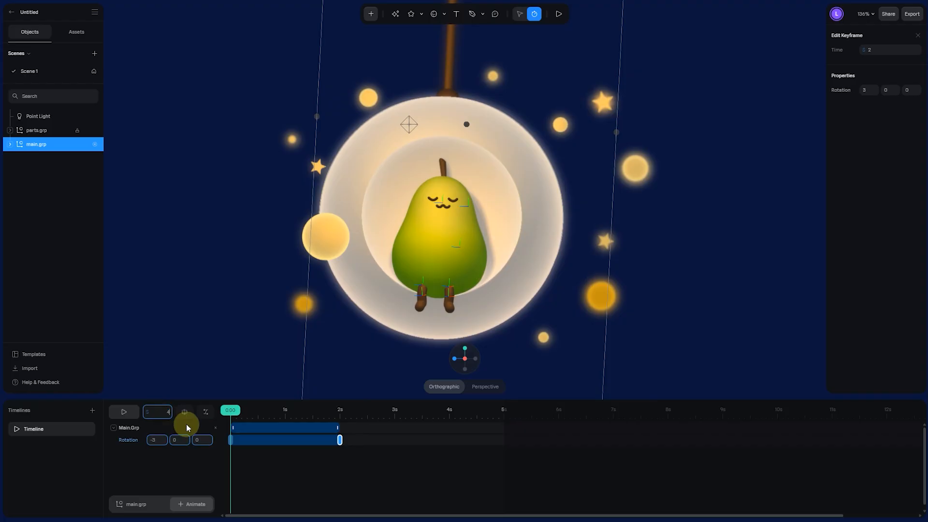
{"action": "key", "text": "Return"}
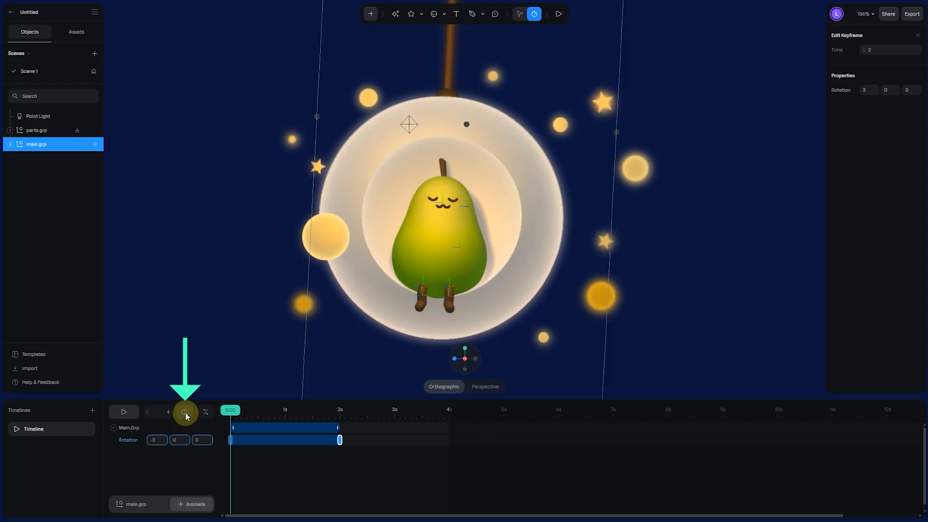
{"action": "left_click", "coordinate": [185, 413]}
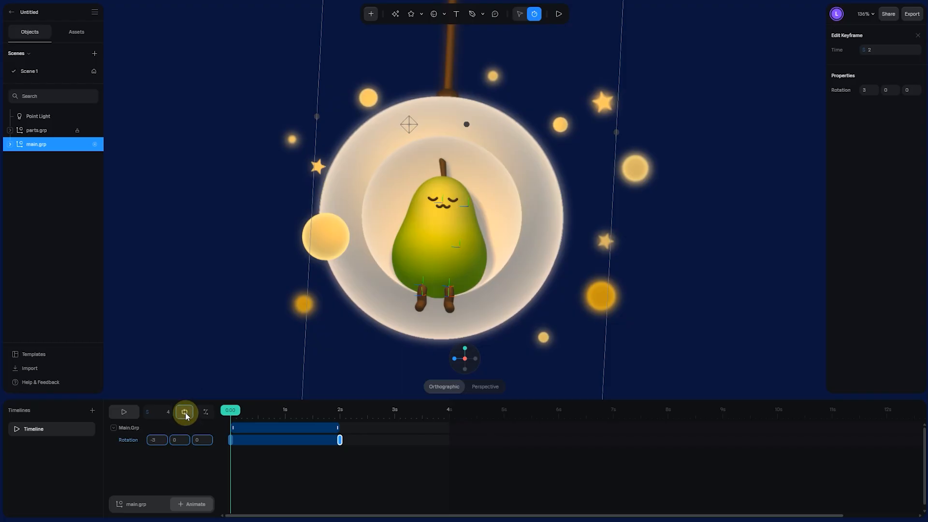
Copy main.grp's rotation segment and paste the copy at the 2-second mark of the timeline
{"action": "left_click_drag", "start_coordinate": [356, 450], "coordinate": [225, 426]}
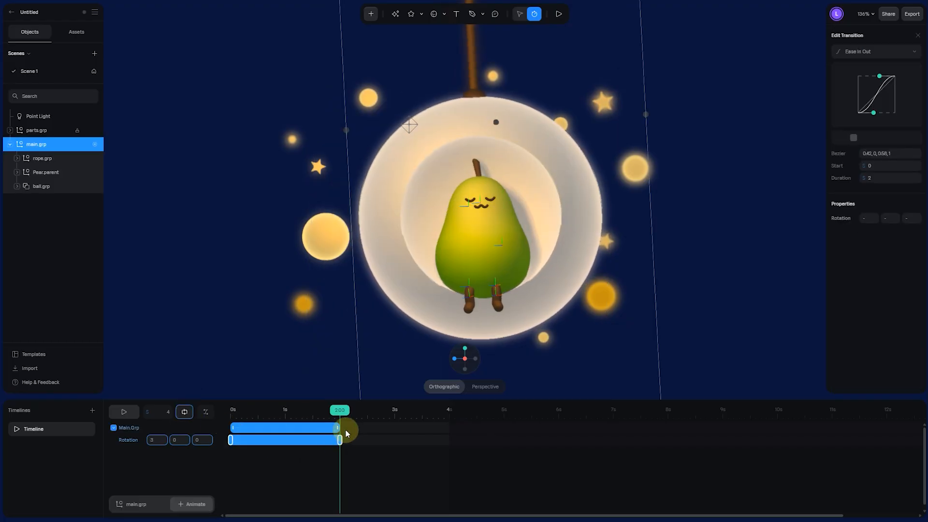
{"action": "key", "text": "ctrl+c"}
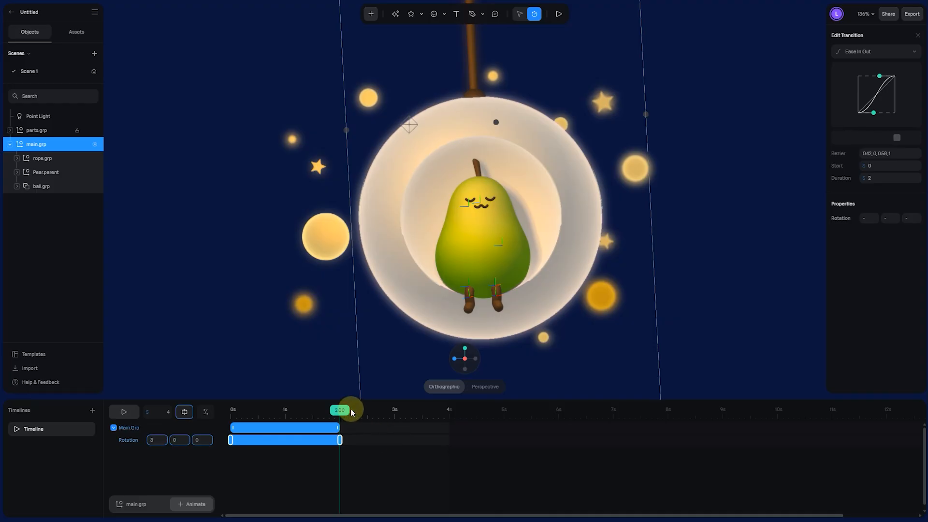
{"action": "key", "text": "ctrl+v"}
{"action": "left_click_drag", "start_coordinate": [340, 410], "coordinate": [341, 413]}
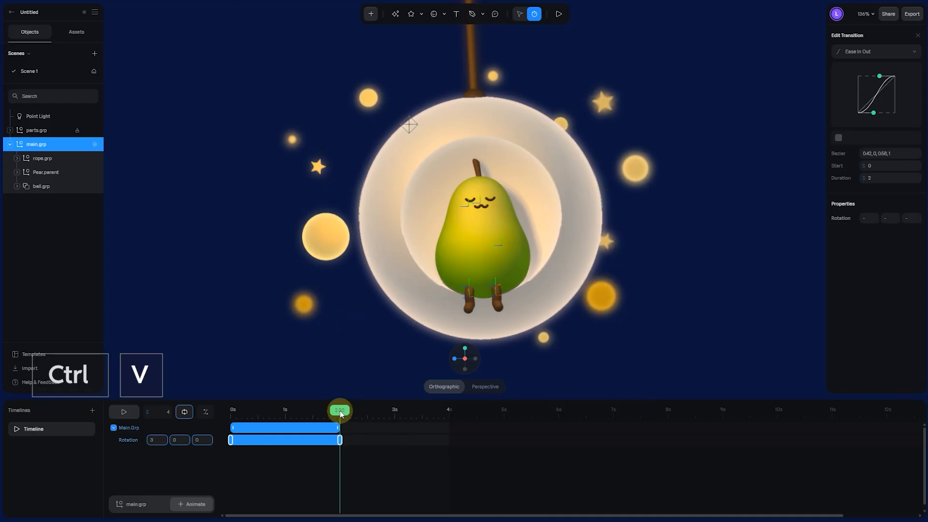
{"action": "key", "text": "ctrl+v"}
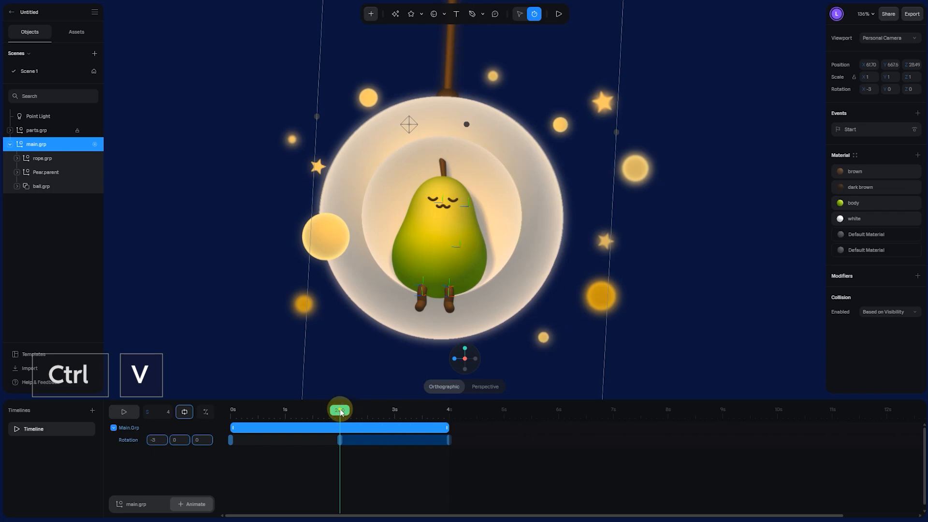
Select main.grp's rotation keyframe at 2 seconds and set its X rotation to 3
{"action": "left_click_drag", "start_coordinate": [341, 411], "coordinate": [338, 445]}
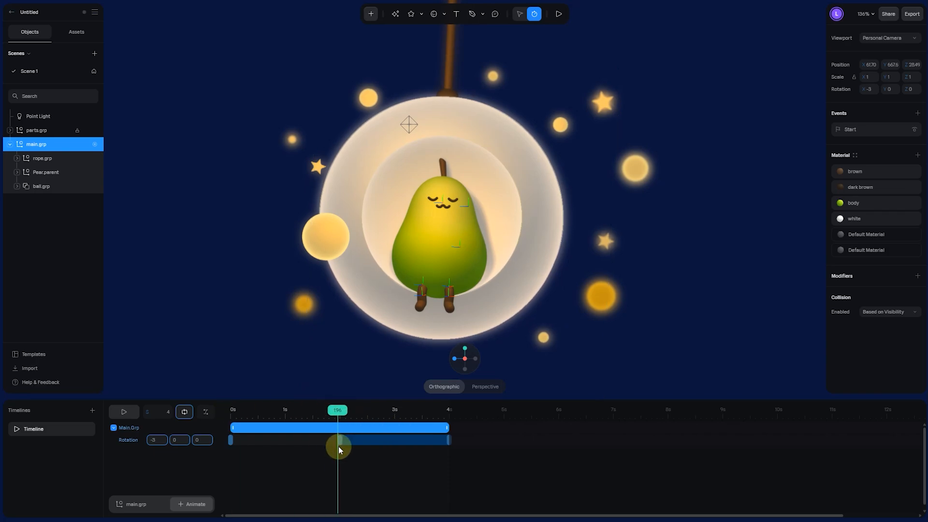
{"action": "left_click", "coordinate": [340, 440]}
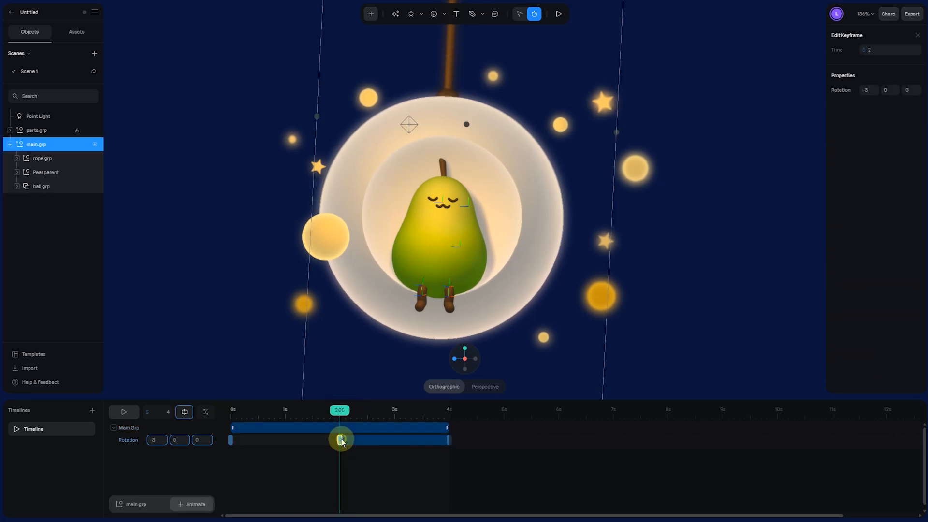
{"action": "left_click", "coordinate": [158, 440]}
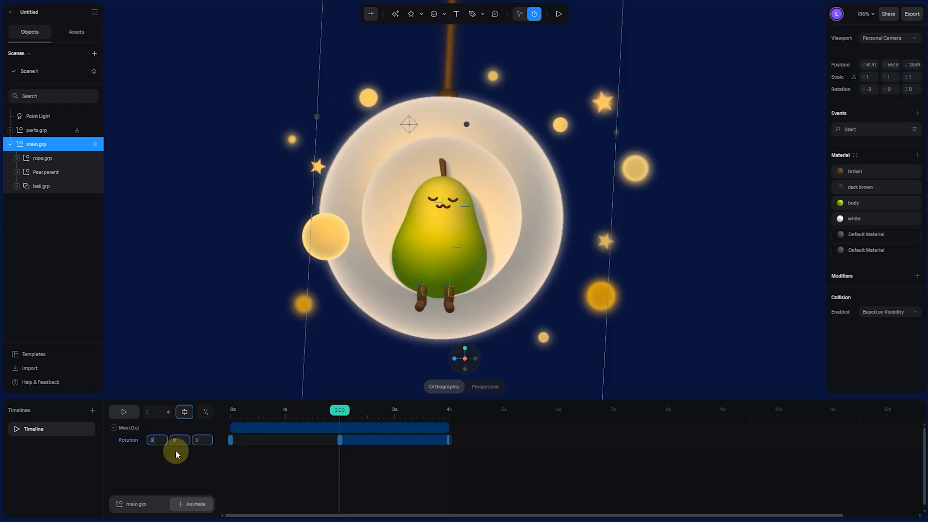
Set the X rotation of main.grp's end keyframe at 4 seconds to -3
{"action": "left_click_drag", "start_coordinate": [339, 409], "coordinate": [449, 460]}
{"action": "left_click", "coordinate": [156, 440]}
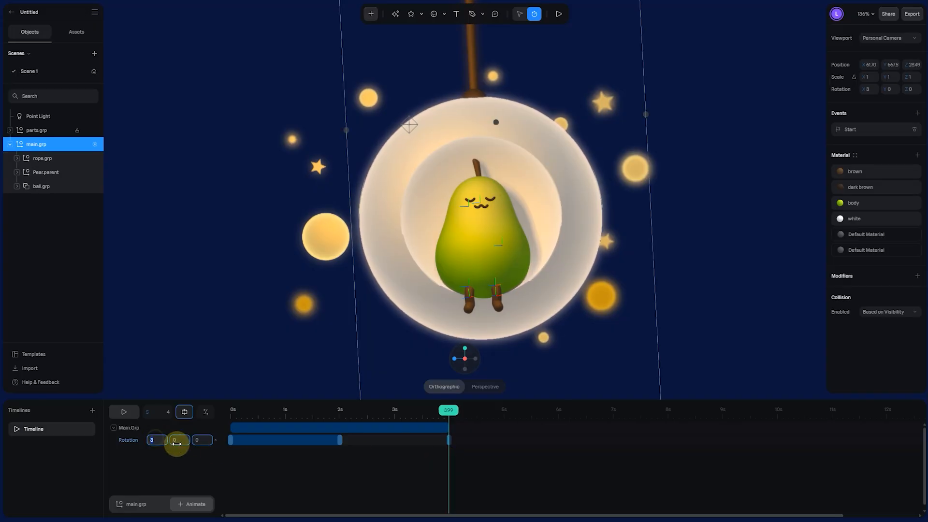
{"action": "type", "text": "-3"}
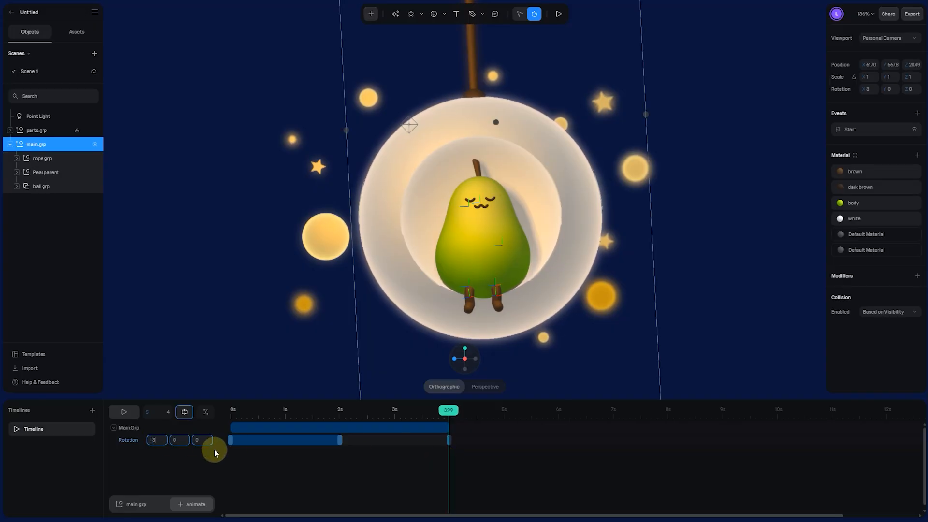
{"action": "key", "text": "Return"}
Return the playhead to 0 and play the timeline to check main.grp's swing
{"action": "left_click_drag", "start_coordinate": [400, 420], "coordinate": [215, 452]}
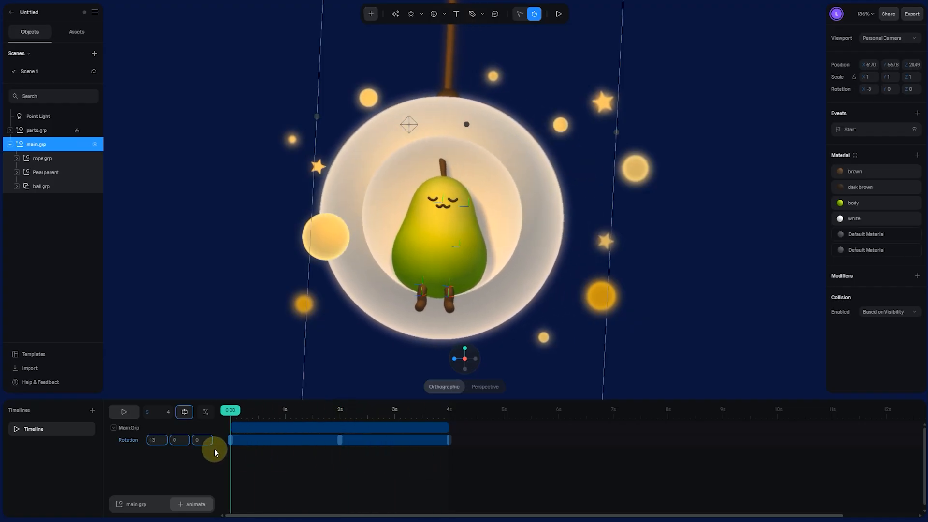
{"action": "left_click", "coordinate": [124, 412]}
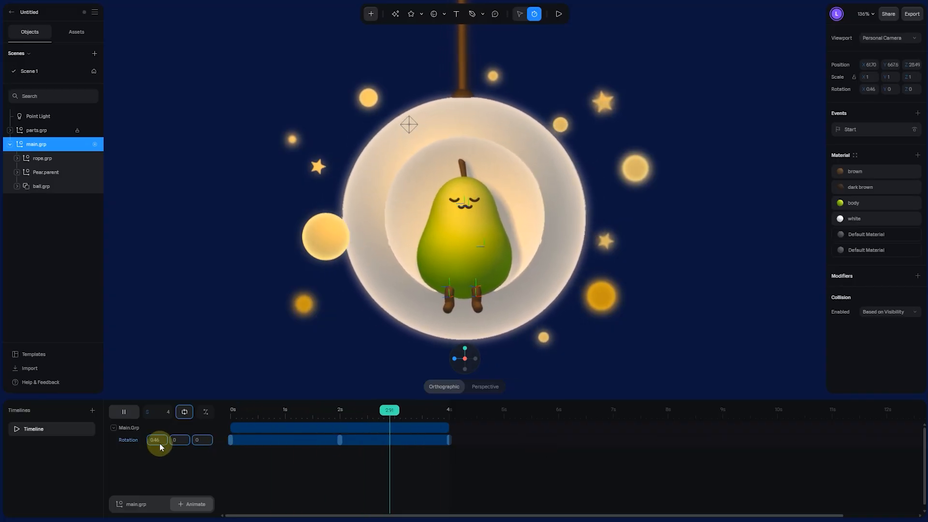
{"action": "left_click", "coordinate": [127, 412]}
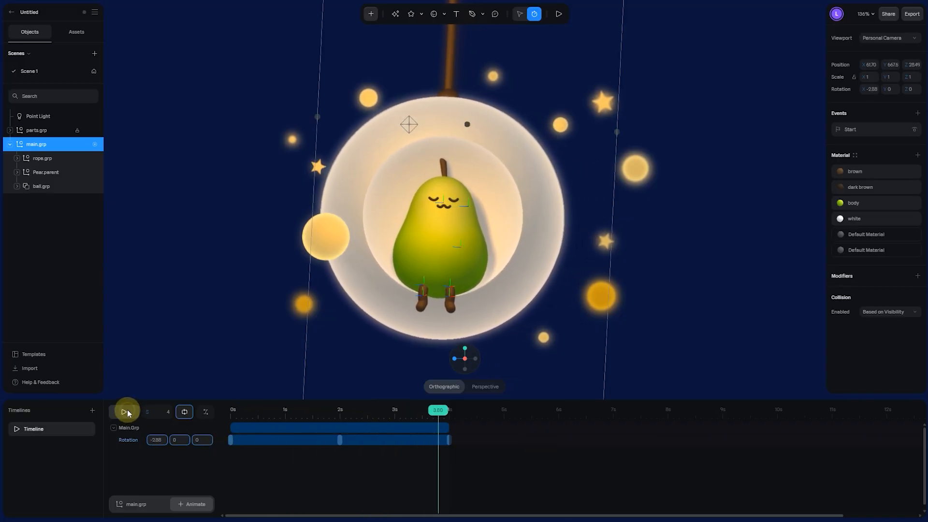
Show the rotation as curves and, during playback, lower the middle X rotation keyframe to about 1.38, slightly before 2 seconds
{"action": "left_click", "coordinate": [206, 412]}
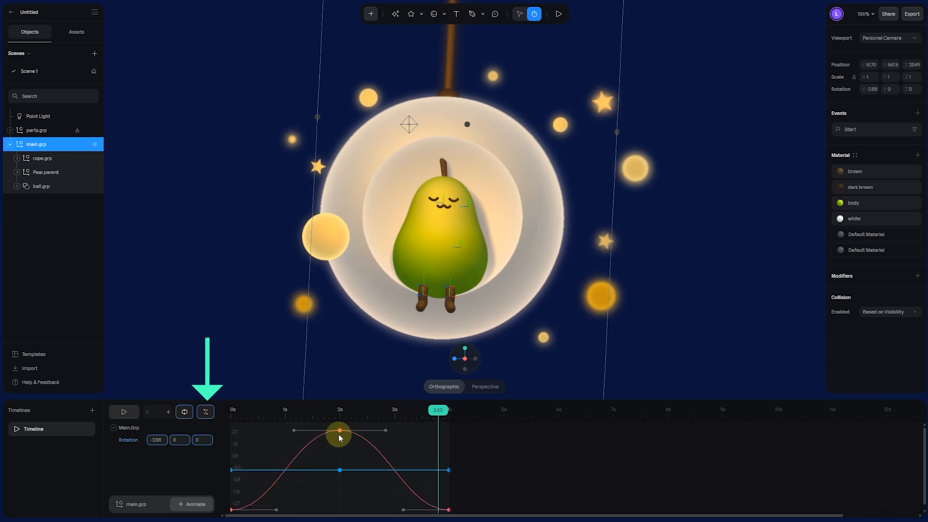
{"action": "left_click", "coordinate": [123, 412]}
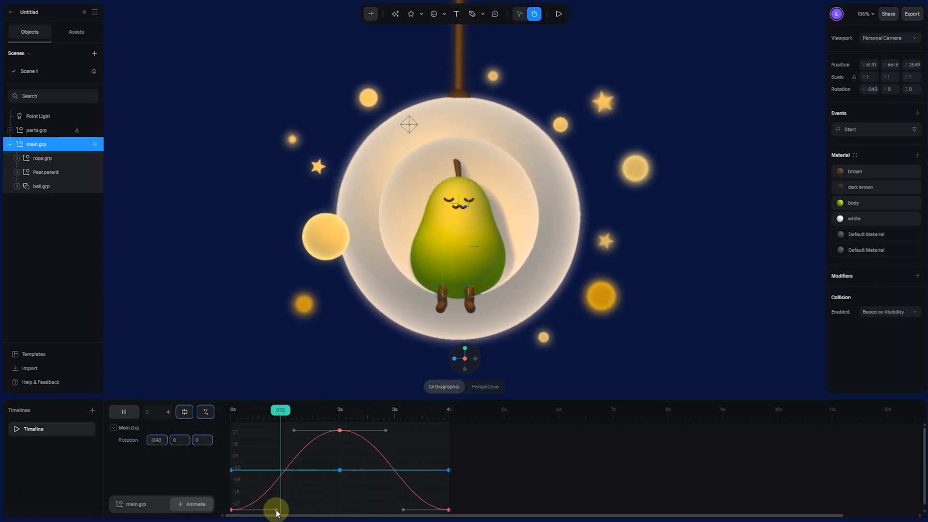
{"action": "mouse_move", "coordinate": [339, 430]}
{"action": "left_mouse_down"}
{"action": "mouse_move", "coordinate": [335, 450]}
{"action": "mouse_move", "coordinate": [338, 433]}
{"action": "left_mouse_up"}
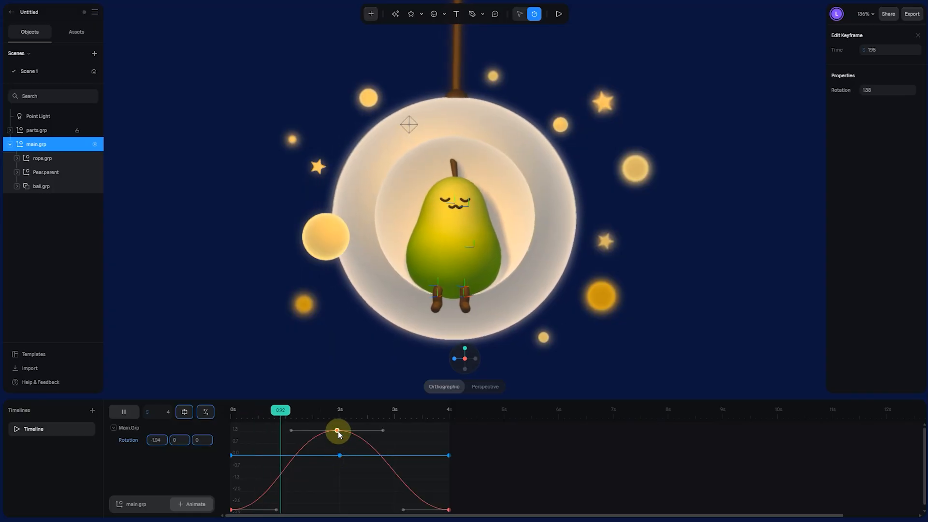
Try steeper easing handles at the start and end of the X rotation curve, undo both changes and stop playback
{"action": "left_click_drag", "start_coordinate": [276, 509], "coordinate": [256, 502]}
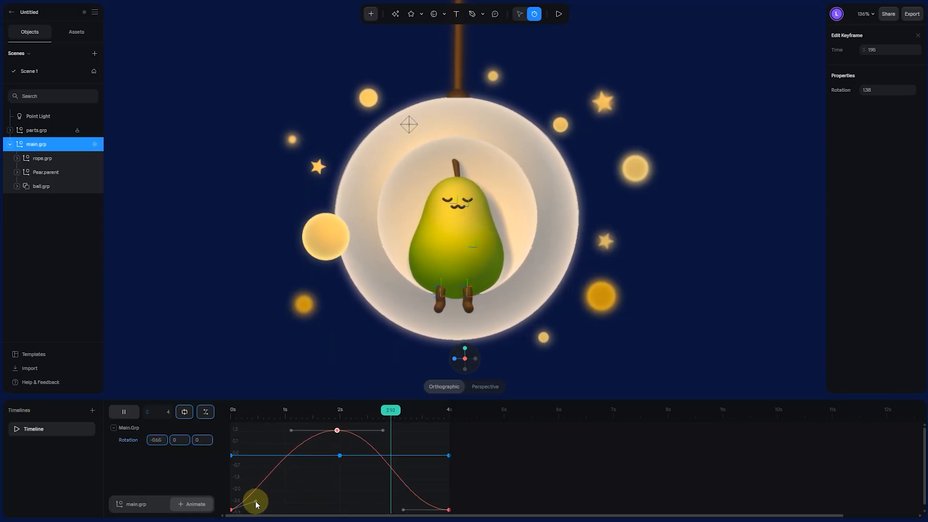
{"action": "left_click_drag", "start_coordinate": [403, 510], "coordinate": [413, 490]}
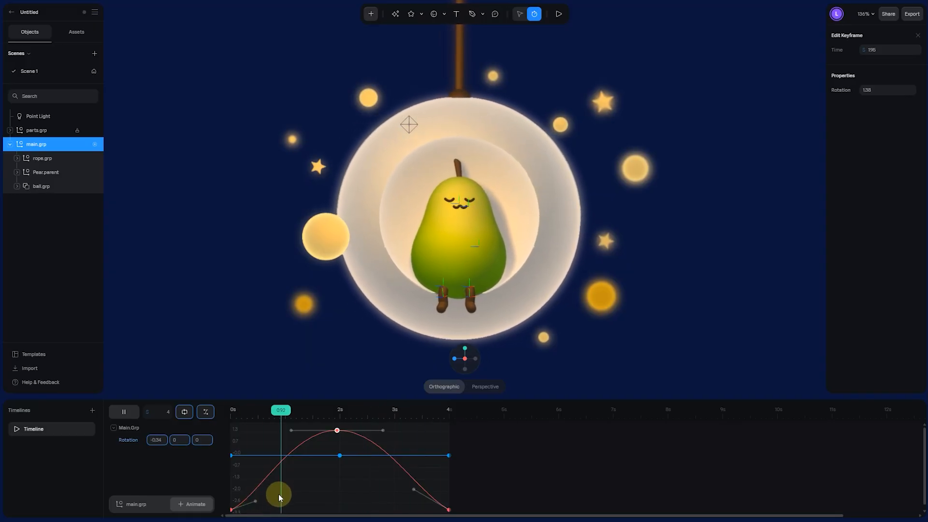
{"action": "key", "text": "ctrl+z"}
{"action": "key", "text": "ctrl+z"}
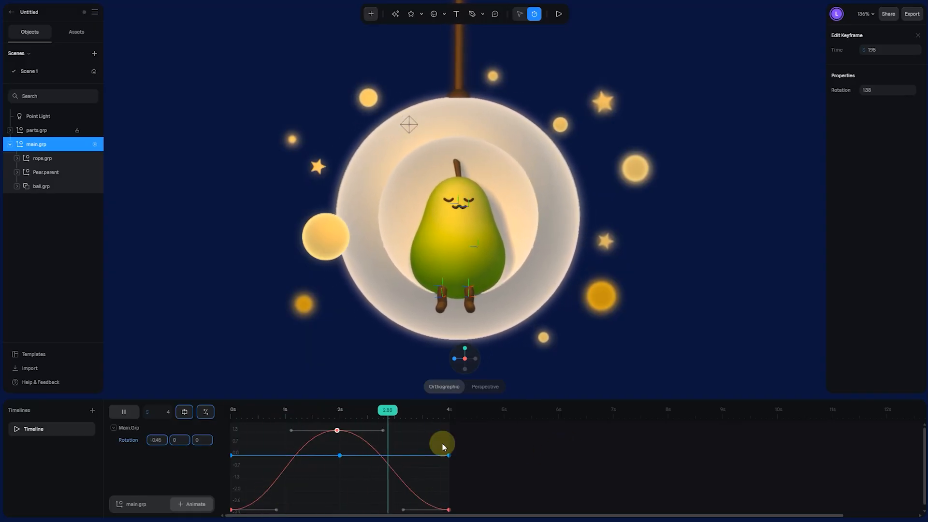
{"action": "left_click", "coordinate": [123, 411]}
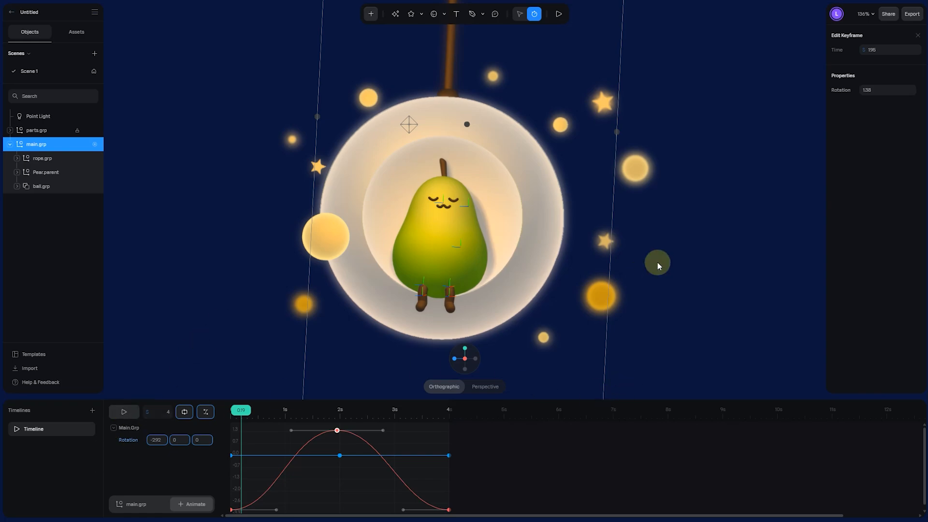
Review the transition action in main.grp's existing Start event and preview the scene
{"action": "left_click", "coordinate": [777, 253]}
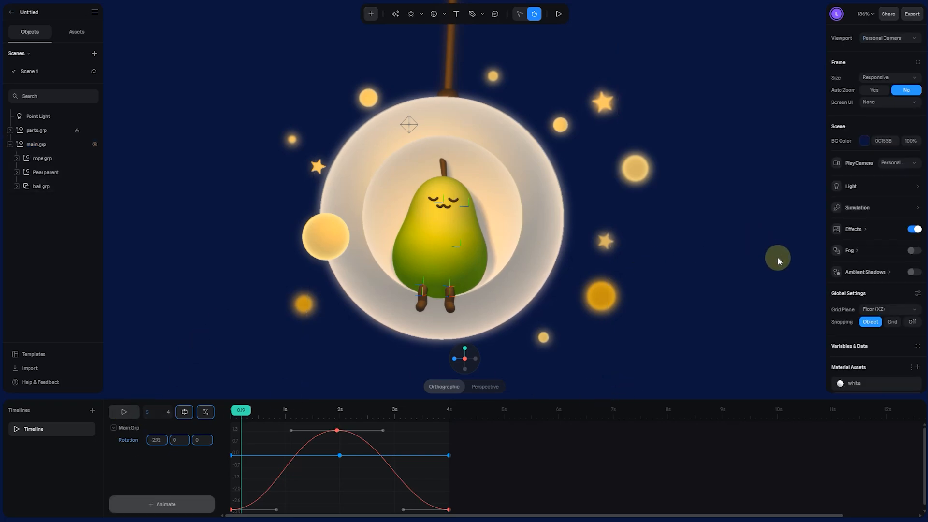
{"action": "left_click", "coordinate": [43, 144]}
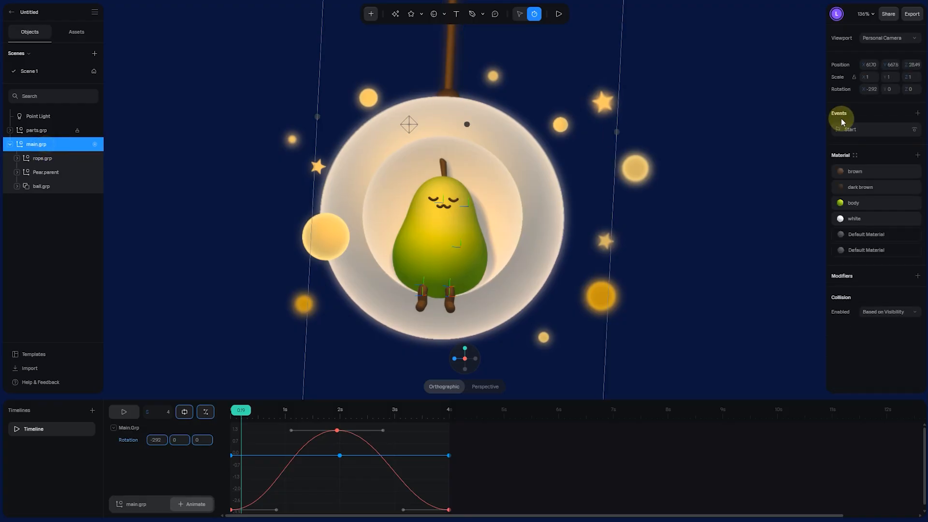
{"action": "left_click", "coordinate": [868, 128]}
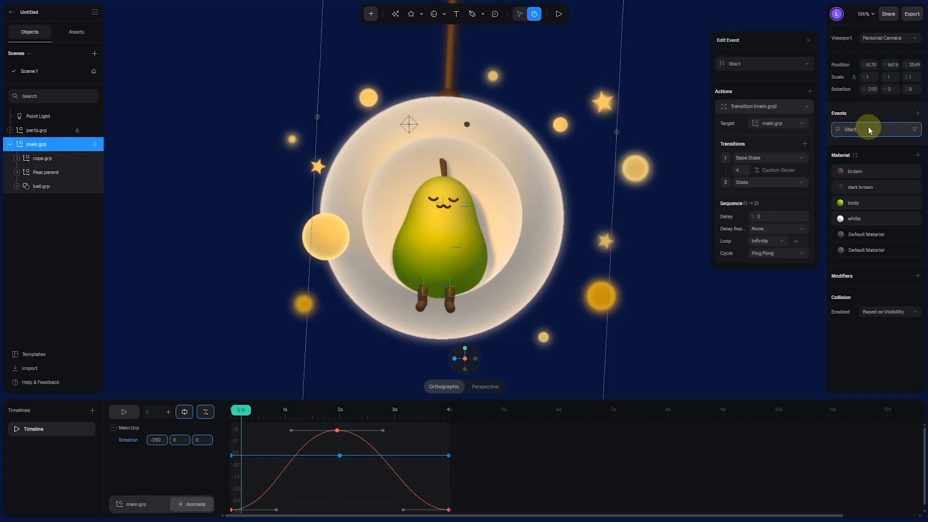
{"action": "left_click", "coordinate": [768, 105]}
{"action": "left_click", "coordinate": [557, 17]}
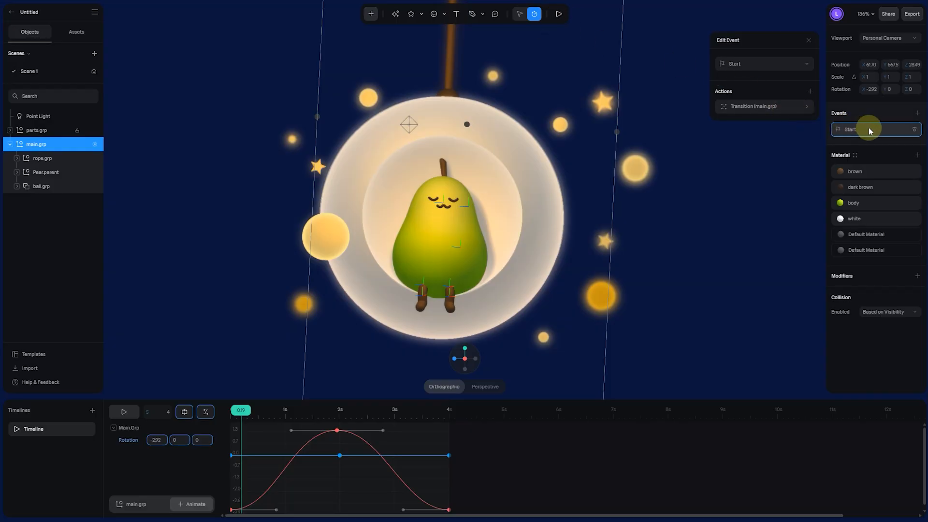
Add a second Start event with a Timeline Animation action to main.grp and rename the timeline main.rotationLoop
{"action": "left_click", "coordinate": [917, 114]}
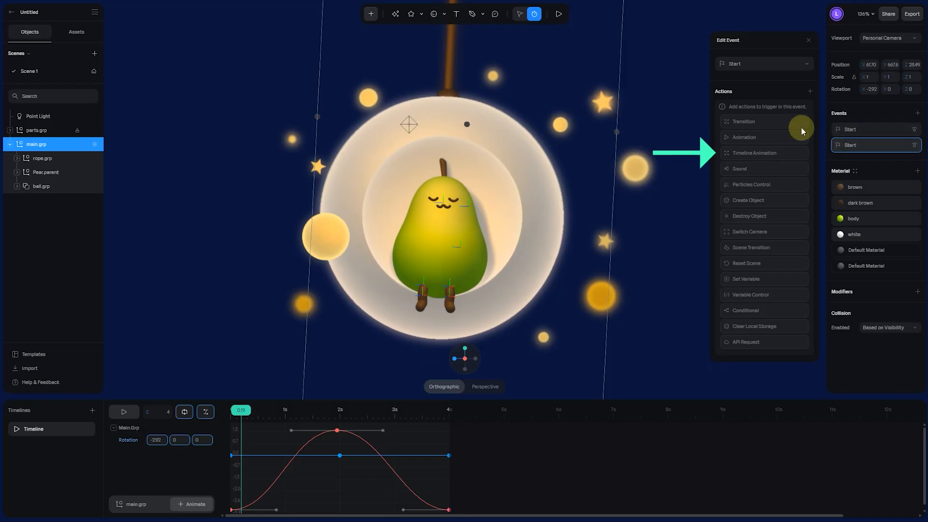
{"action": "left_click", "coordinate": [758, 153]}
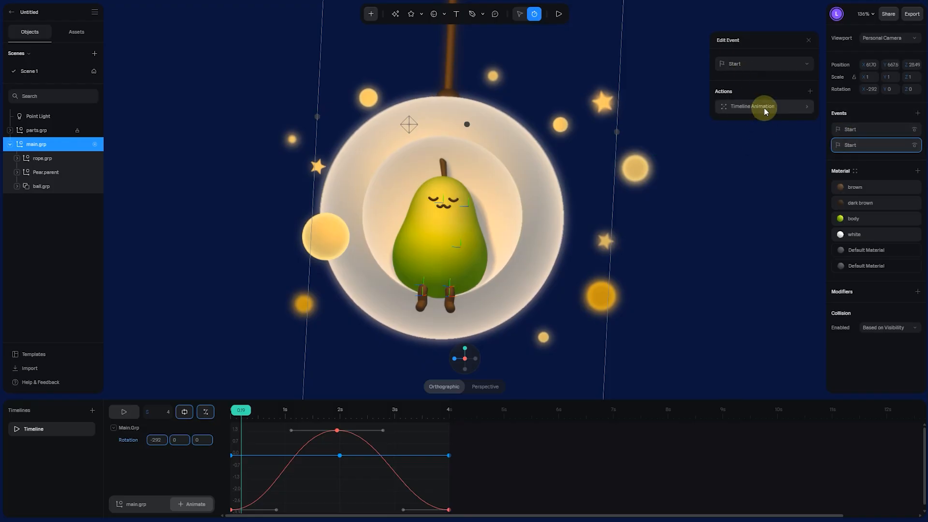
{"action": "double_click", "coordinate": [40, 428]}
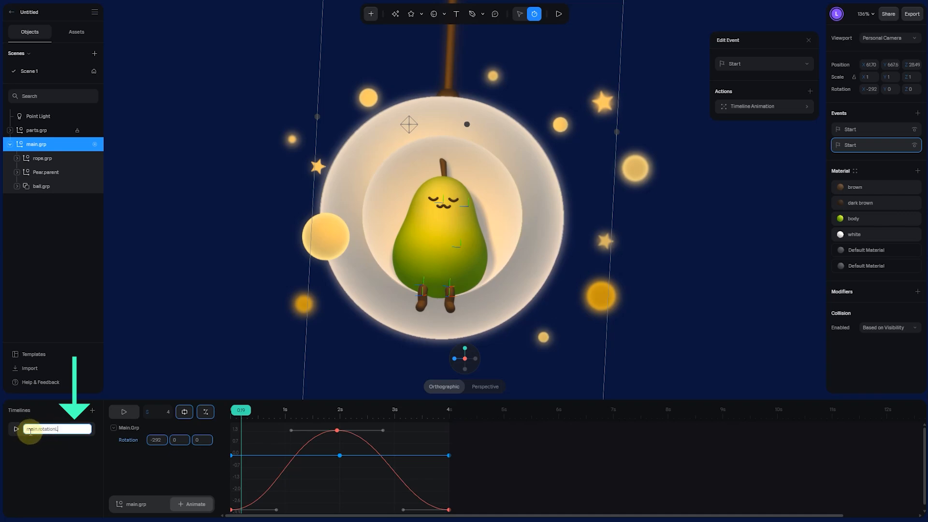
{"action": "key", "text": "Return"}
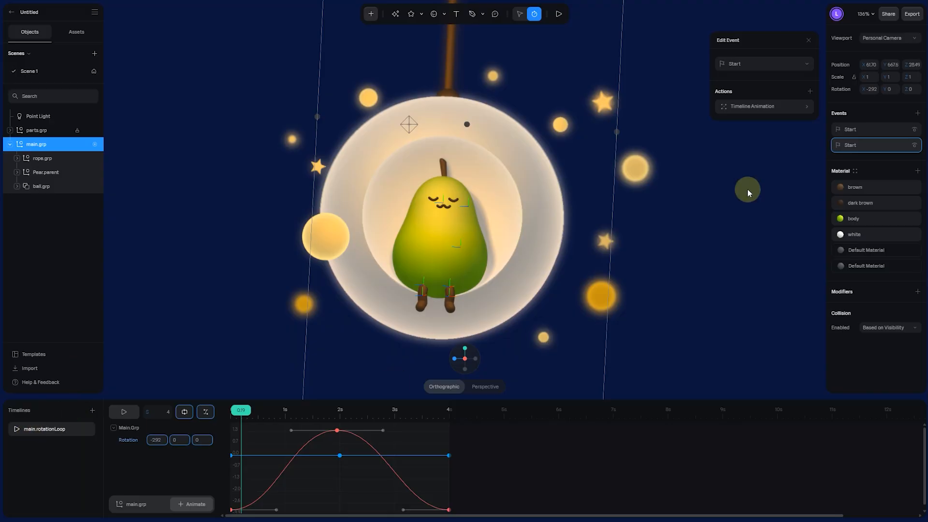
Assign the main.rotationLoop timeline to the Timeline Animation action and set its loop to Infinite
{"action": "left_click", "coordinate": [762, 106]}
{"action": "left_click", "coordinate": [770, 124]}
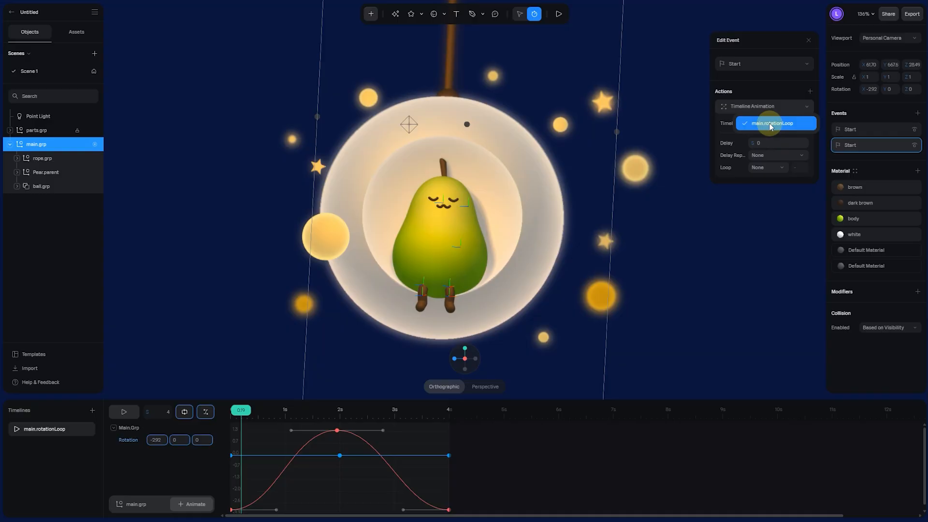
{"action": "left_click", "coordinate": [767, 123]}
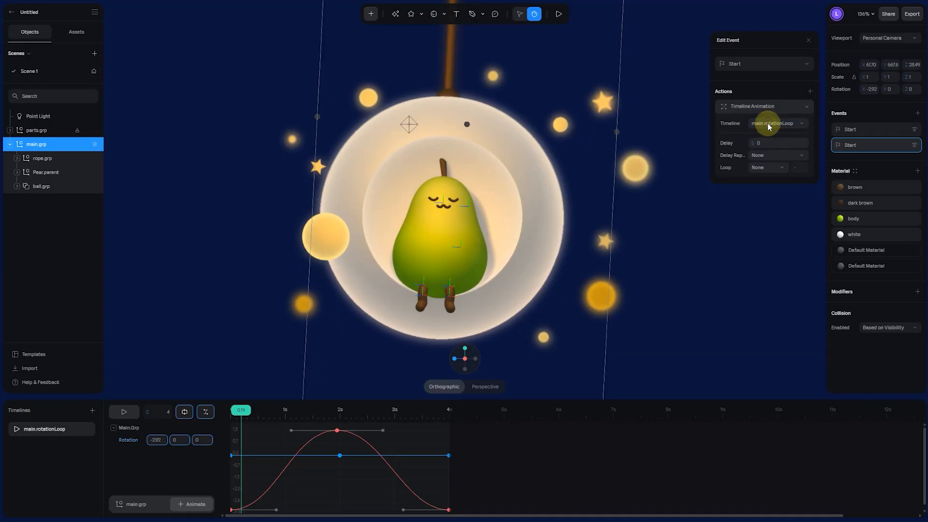
{"action": "left_click", "coordinate": [764, 169]}
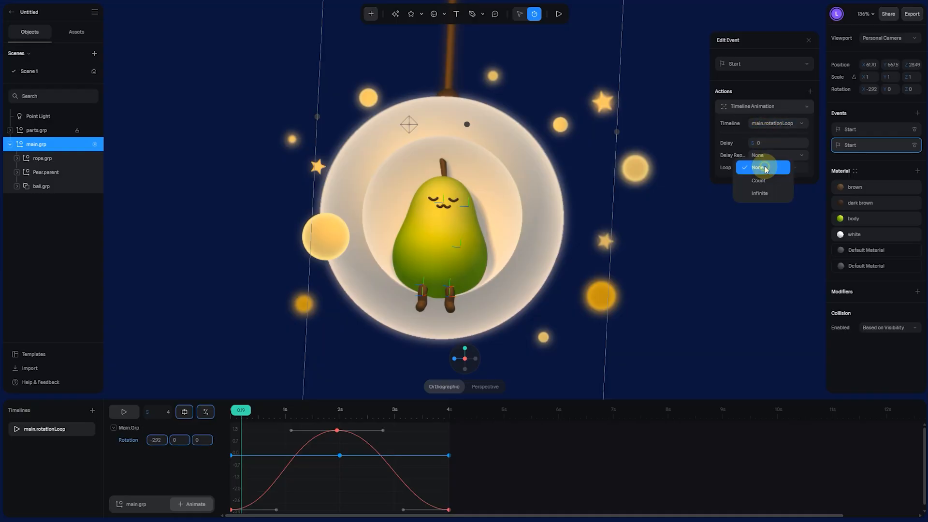
{"action": "left_click", "coordinate": [762, 193]}
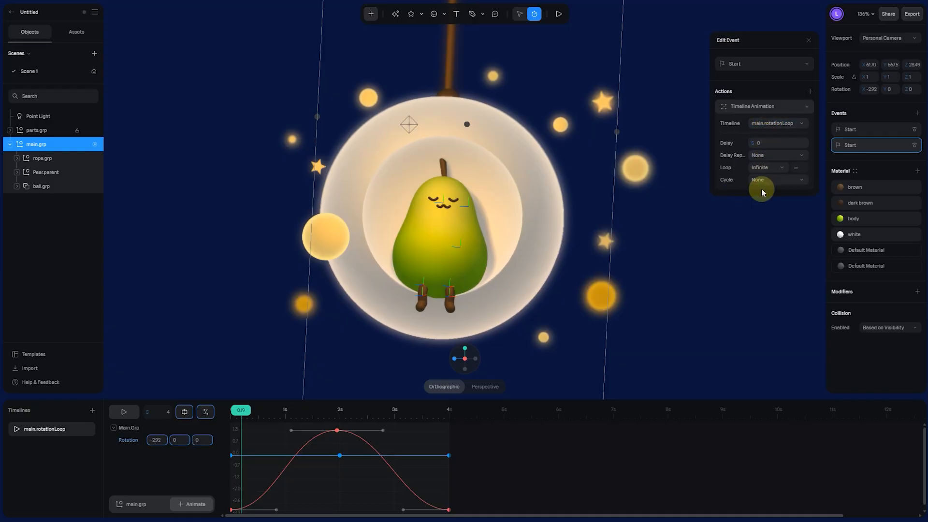
Check the transition action of main.grp's first Start event and disable that event
{"action": "left_click", "coordinate": [871, 129]}
{"action": "left_click", "coordinate": [776, 106]}
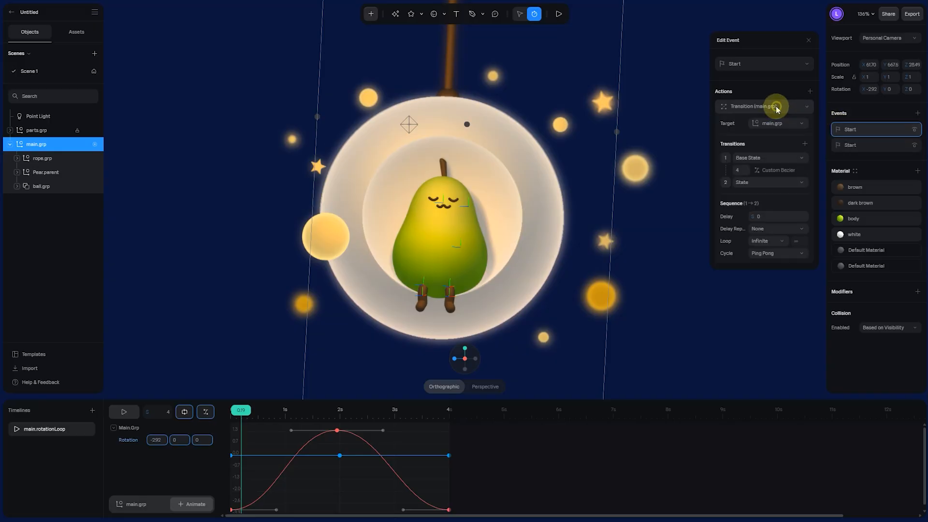
{"action": "left_click", "coordinate": [775, 106]}
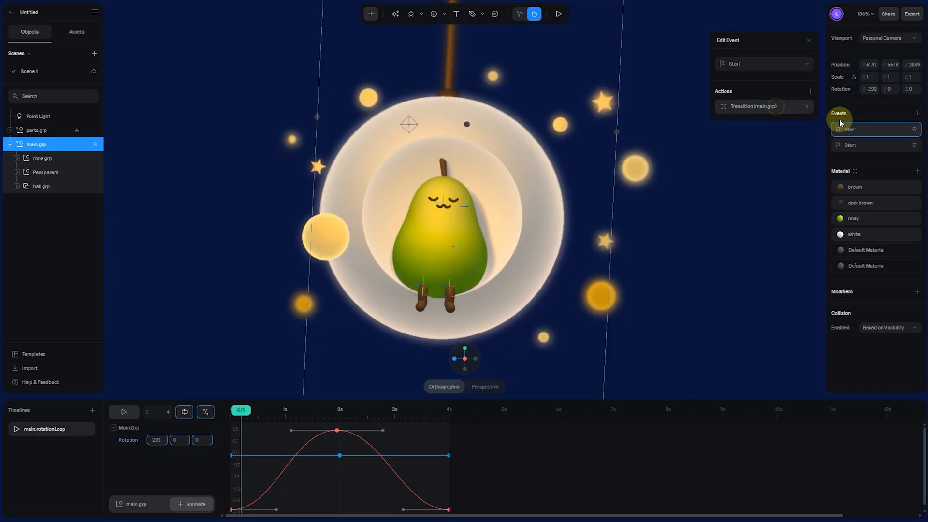
{"action": "left_click", "coordinate": [914, 134]}
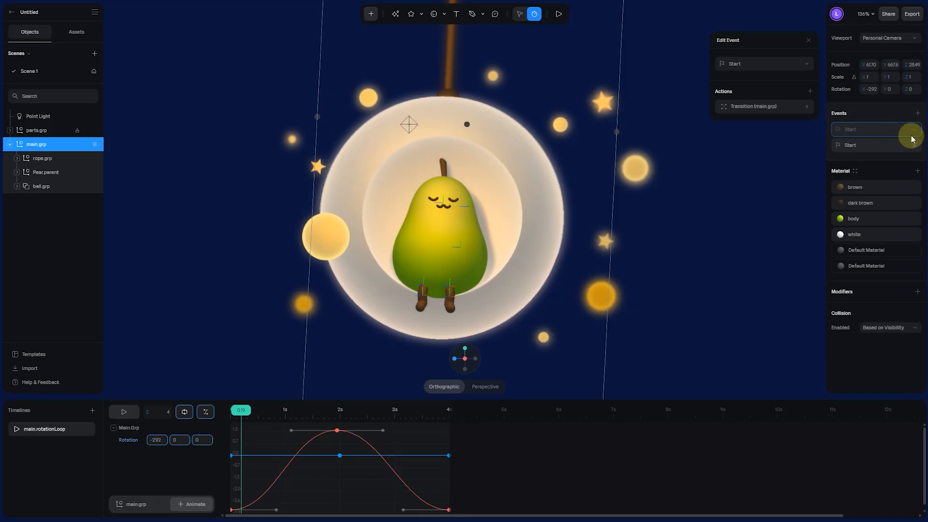
Select the Start event with the timeline animation, preview the scene and close the preview
{"action": "left_click", "coordinate": [885, 145]}
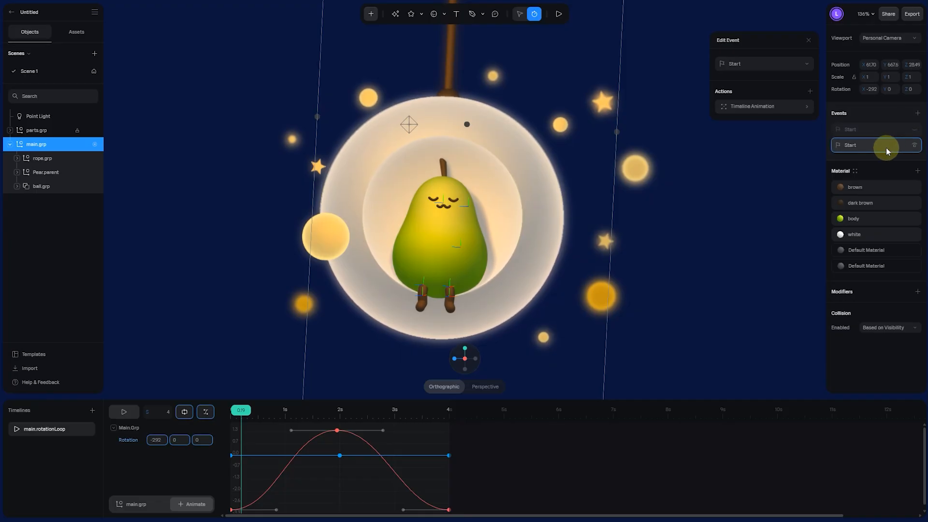
{"action": "left_click", "coordinate": [559, 14]}
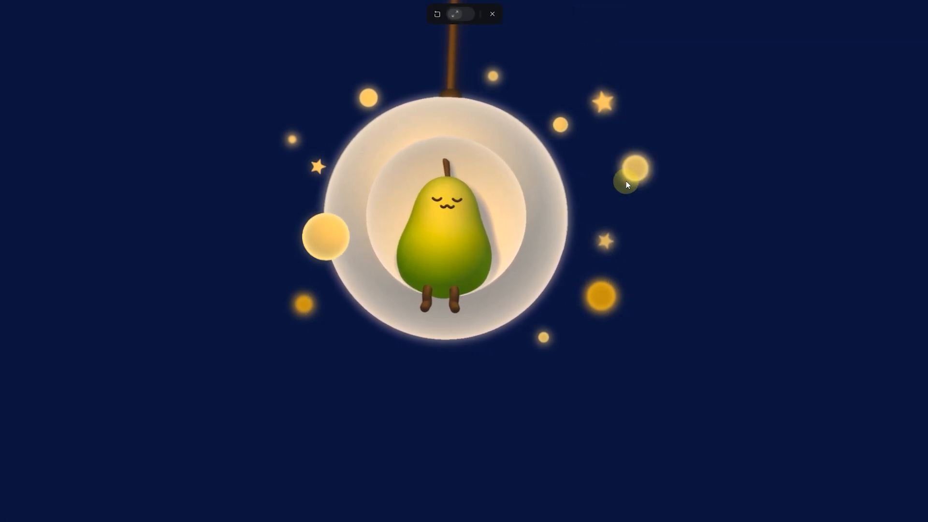
{"action": "left_click", "coordinate": [492, 16]}
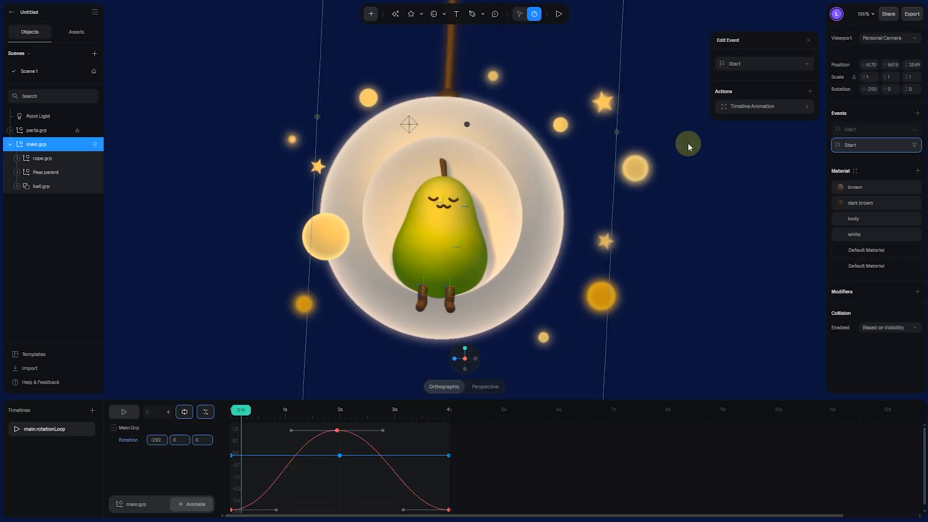
Disable the timeline Start event, switch the transition Start event back on and preview the scene
{"action": "left_click", "coordinate": [880, 129]}
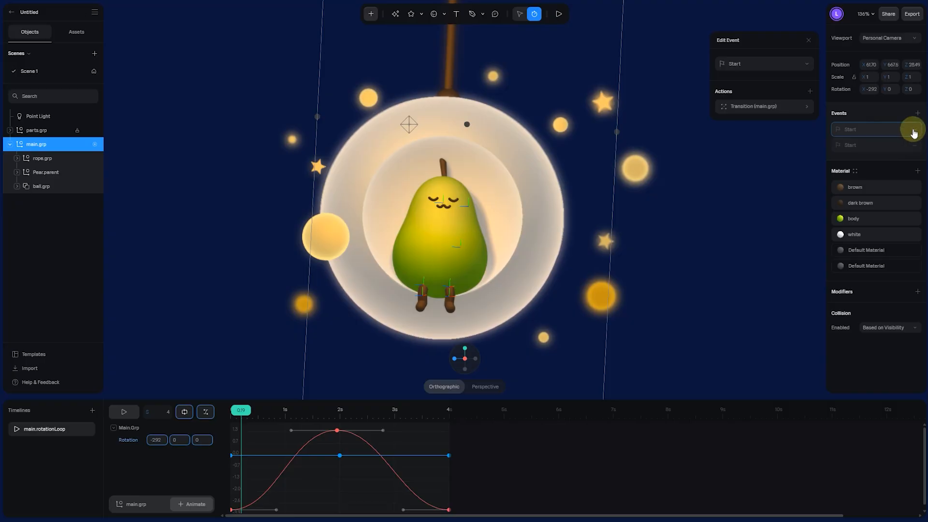
{"action": "left_click", "coordinate": [558, 15]}
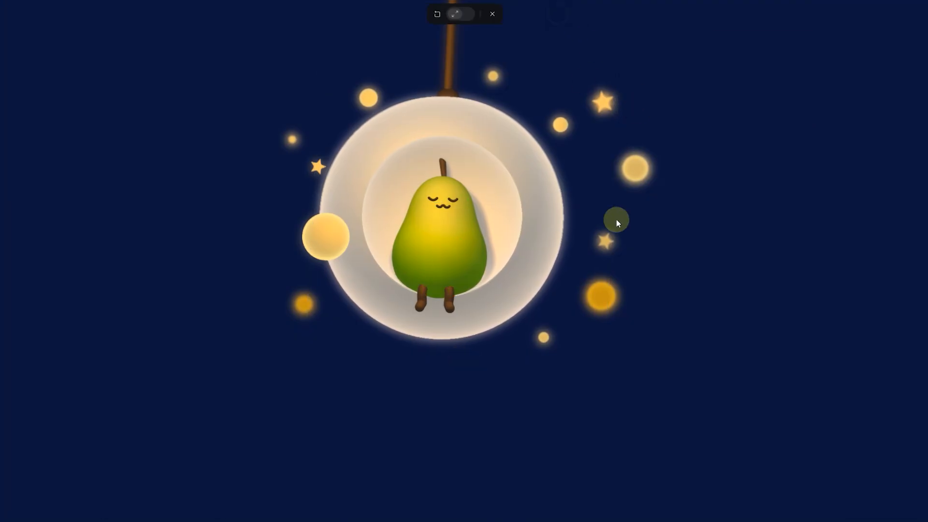
Set the state transition's duration to 2 seconds, preview the scene and close the preview
{"action": "left_click", "coordinate": [499, 16]}
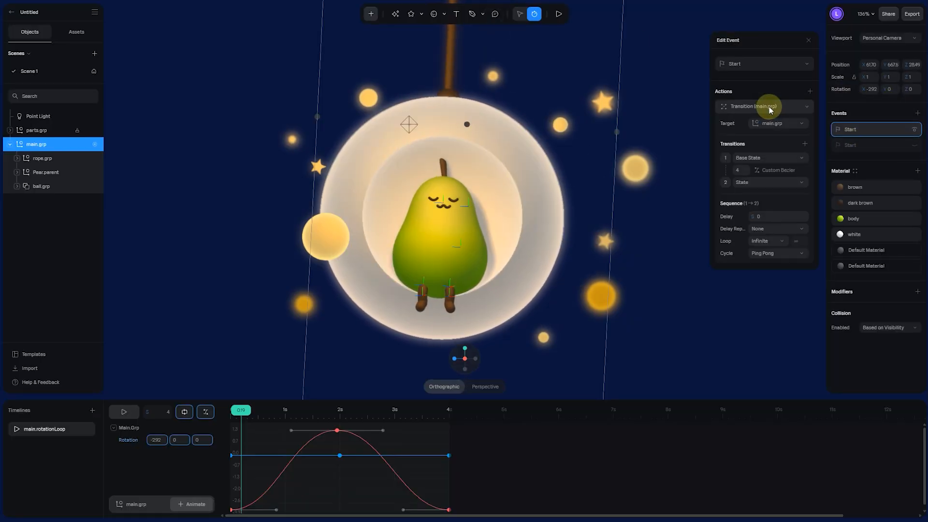
{"action": "left_click", "coordinate": [741, 171]}
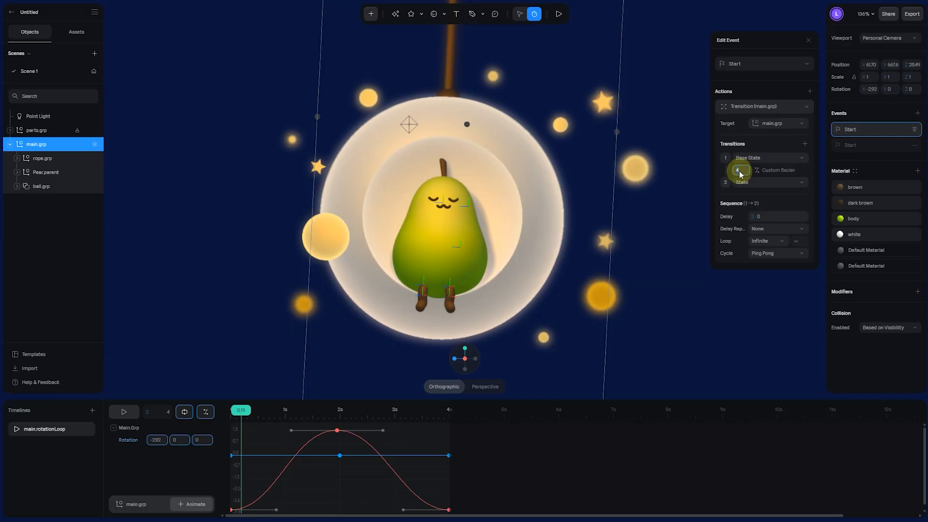
{"action": "left_click", "coordinate": [558, 15]}
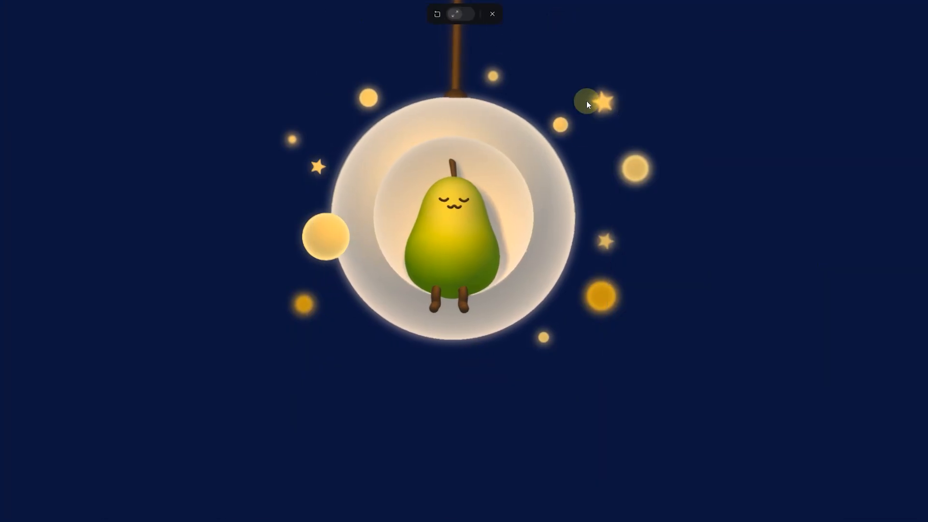
{"action": "left_click", "coordinate": [492, 14]}
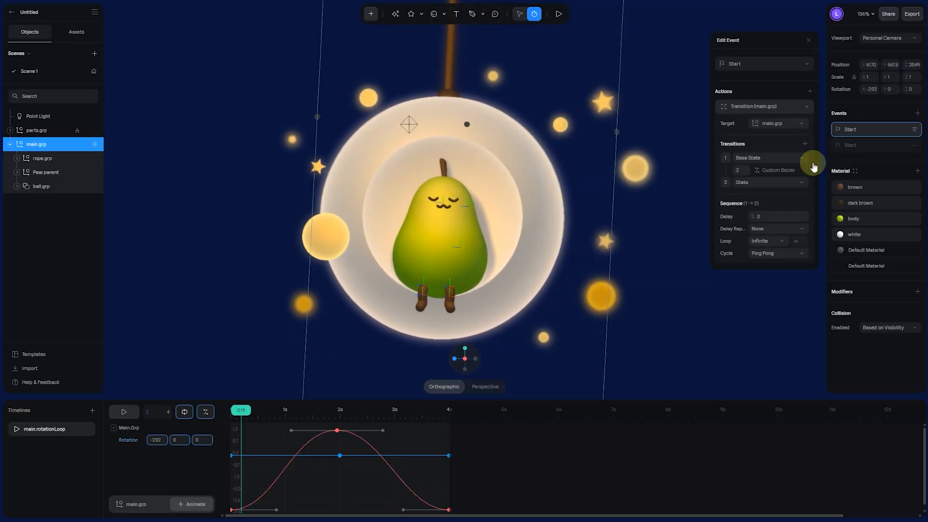
Reshape the transition's Custom Bezier curve to control points of about 0.47, 0.02 and 0.43, 0.93, and preview the scene
{"action": "left_click", "coordinate": [780, 170]}
{"action": "left_click_drag", "start_coordinate": [761, 234], "coordinate": [766, 263]}
{"action": "left_click", "coordinate": [763, 236]}
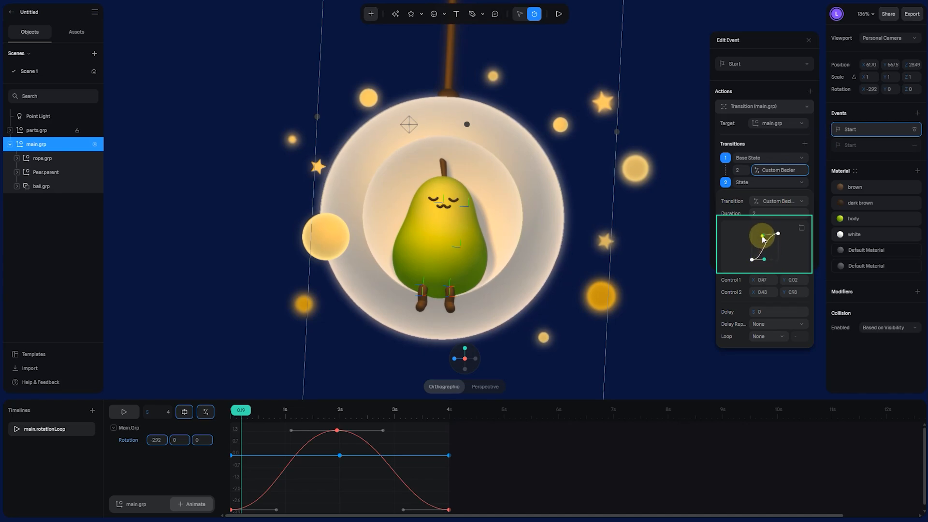
{"action": "left_click", "coordinate": [559, 14]}
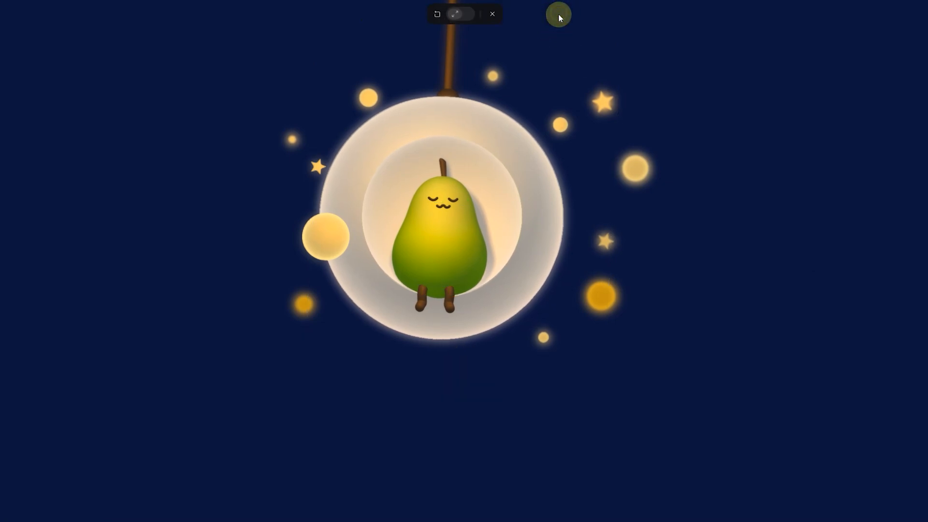
{"action": "left_click", "coordinate": [493, 14]}
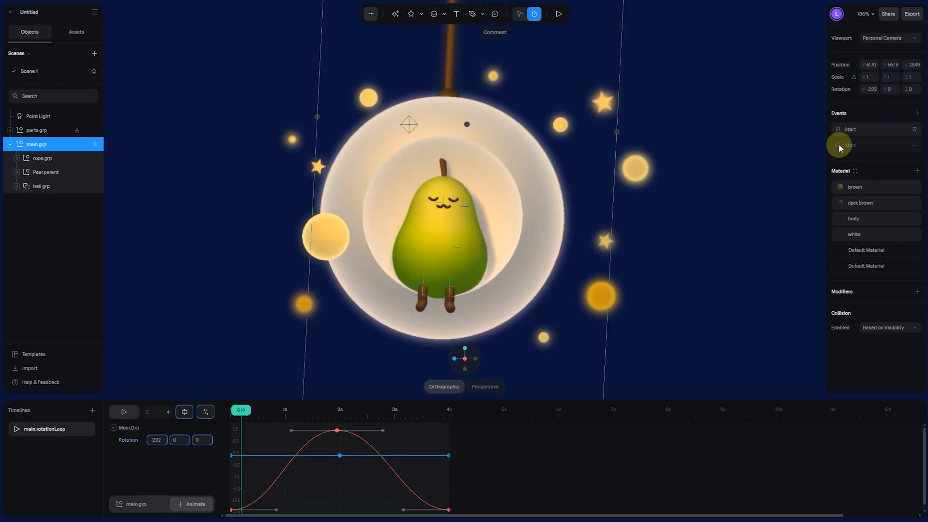
Set the Start event's transition duration to 2.50 seconds, preview the swing and close the preview
{"action": "left_click", "coordinate": [865, 131]}
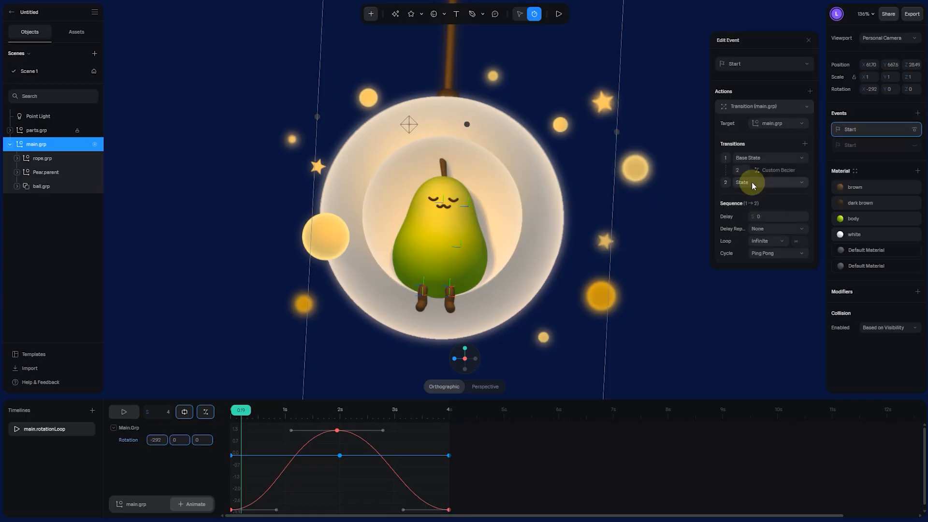
{"action": "left_click", "coordinate": [740, 170]}
{"action": "type", "text": "50"}
{"action": "key", "text": "Return"}
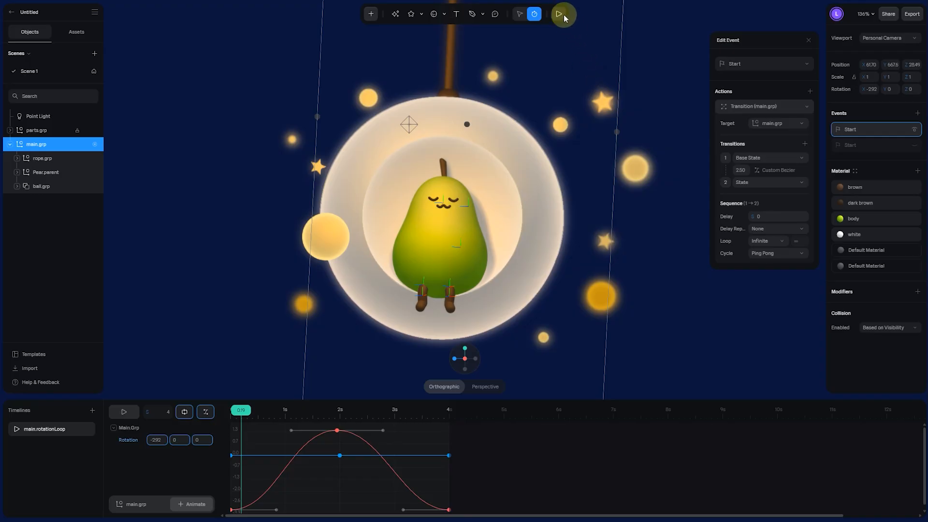
{"action": "left_click", "coordinate": [560, 15]}
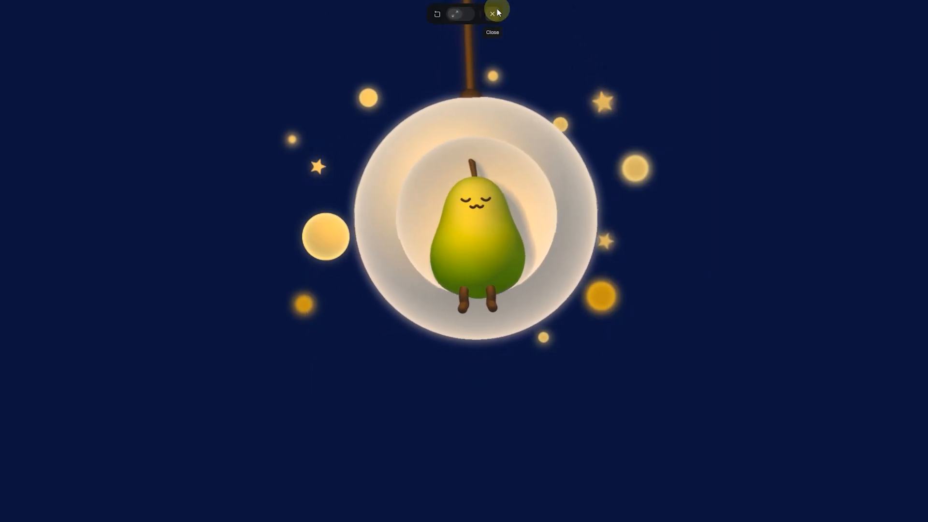
{"action": "left_click", "coordinate": [493, 13]}
Leave timeline mode and set the scene frame's Auto Zoom to Yes
{"action": "left_click", "coordinate": [163, 382]}
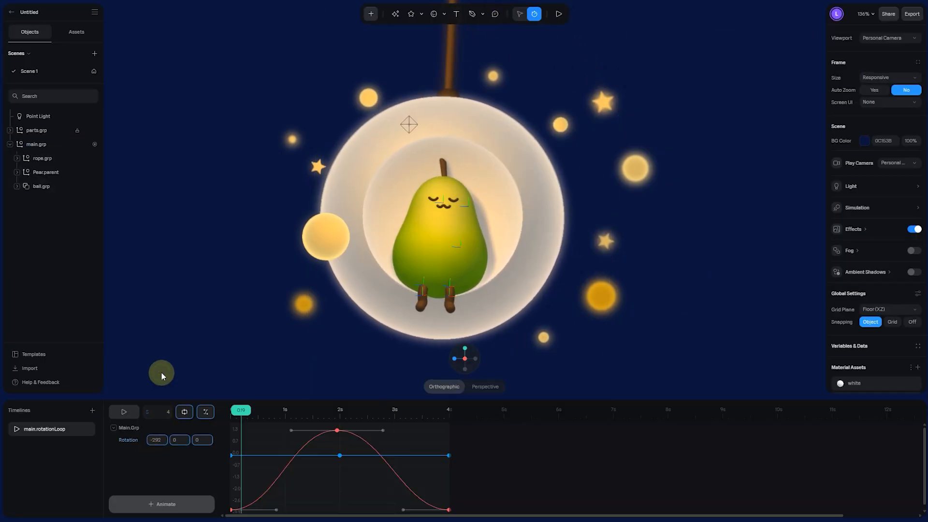
{"action": "left_click", "coordinate": [520, 16]}
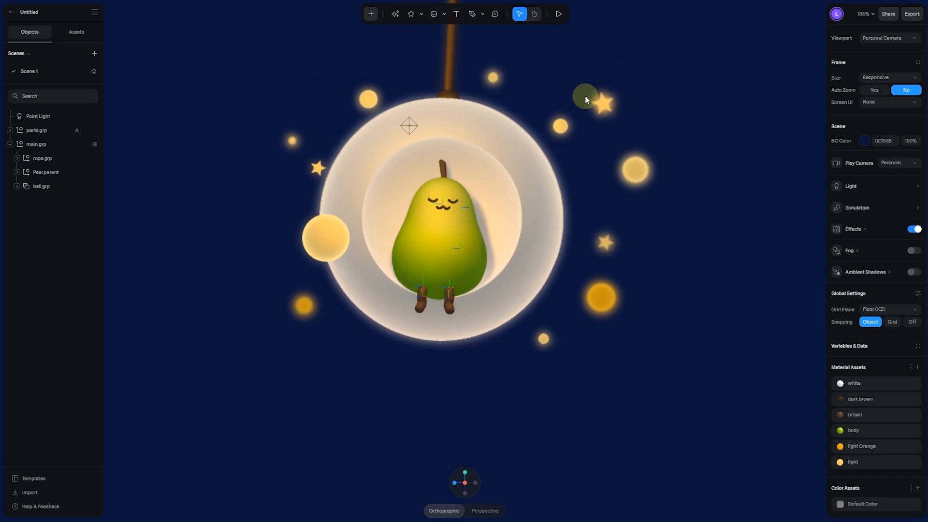
{"action": "middle_click_drag", "start_coordinate": [585, 96], "coordinate": [607, 156]}
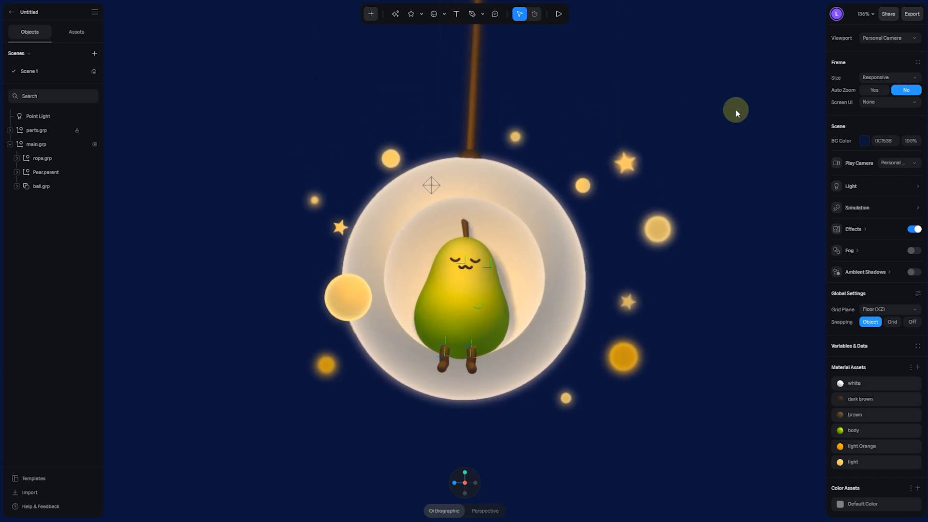
{"action": "left_click", "coordinate": [877, 90]}
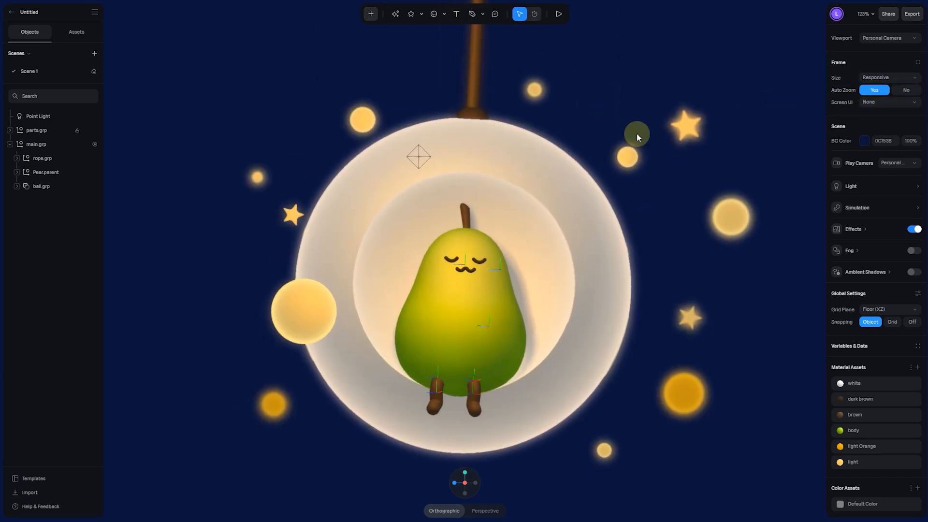
{"action": "left_click", "coordinate": [636, 133]}
Add a camera to the scene and use it as the viewport camera
{"action": "left_click", "coordinate": [371, 14]}
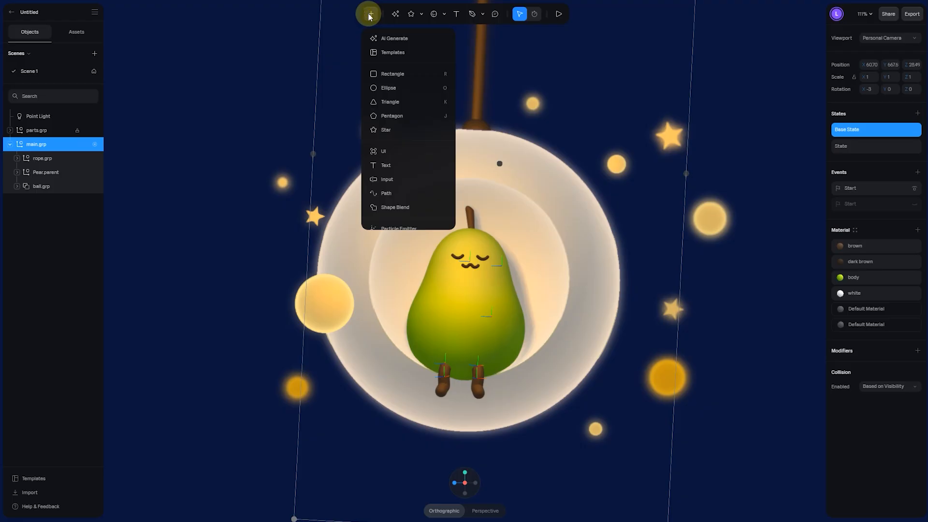
{"action": "scroll", "coordinate": [402, 83], "scroll_direction": "down", "scroll_amount": 10}
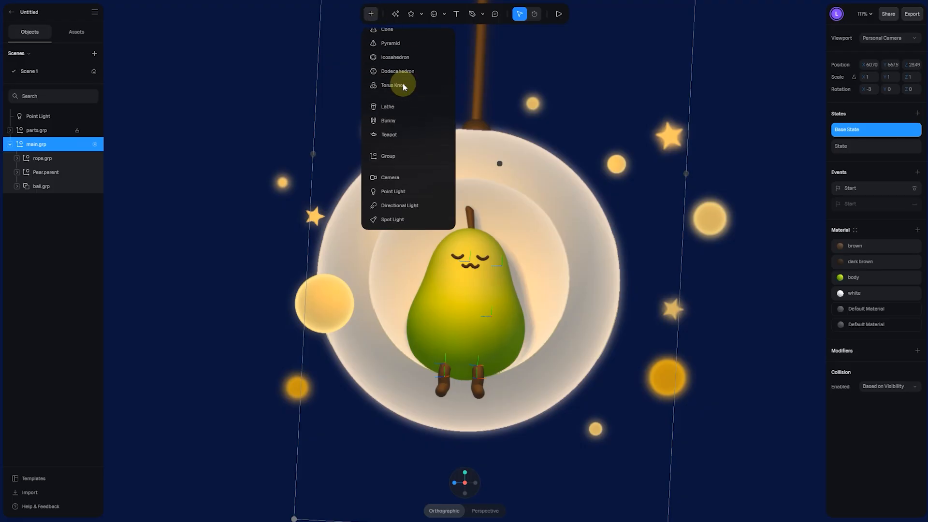
{"action": "left_click", "coordinate": [390, 177]}
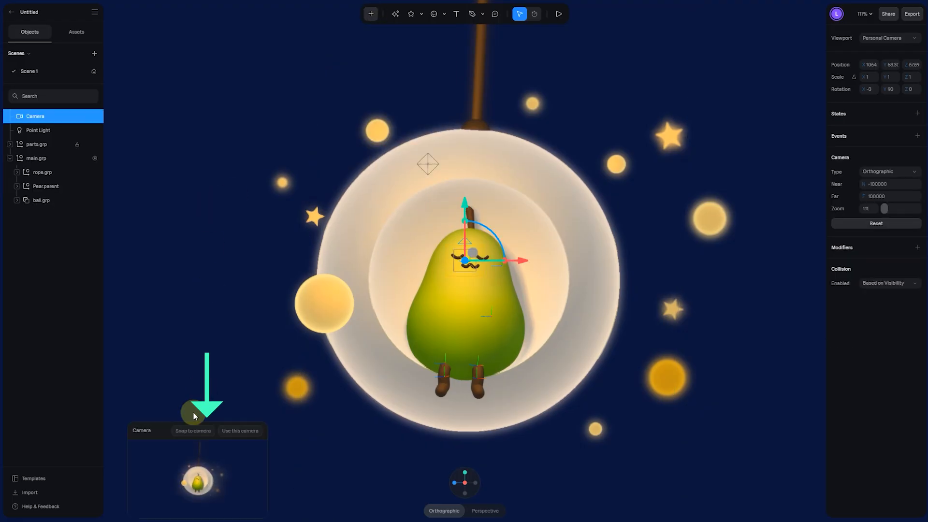
{"action": "left_click", "coordinate": [232, 431]}
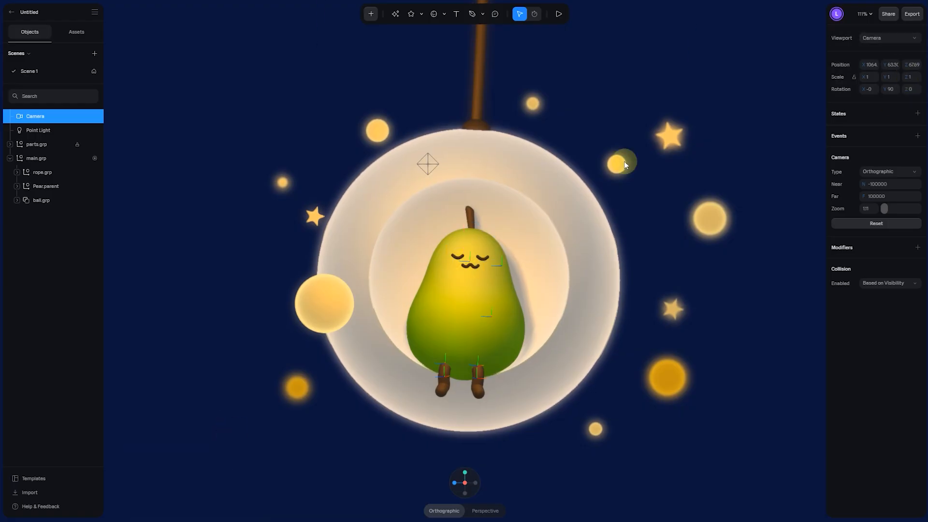
Frame the hanging ball through the new camera at zoom 1.00, preview the scene and close the preview
{"action": "scroll", "coordinate": [615, 171], "scroll_direction": "down", "scroll_amount": 5}
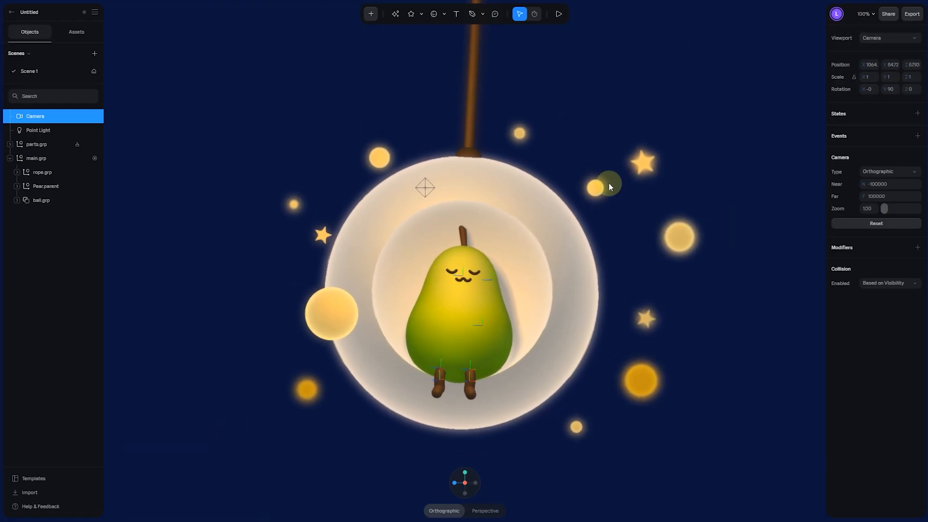
{"action": "middle_click_drag", "start_coordinate": [609, 183], "coordinate": [609, 182]}
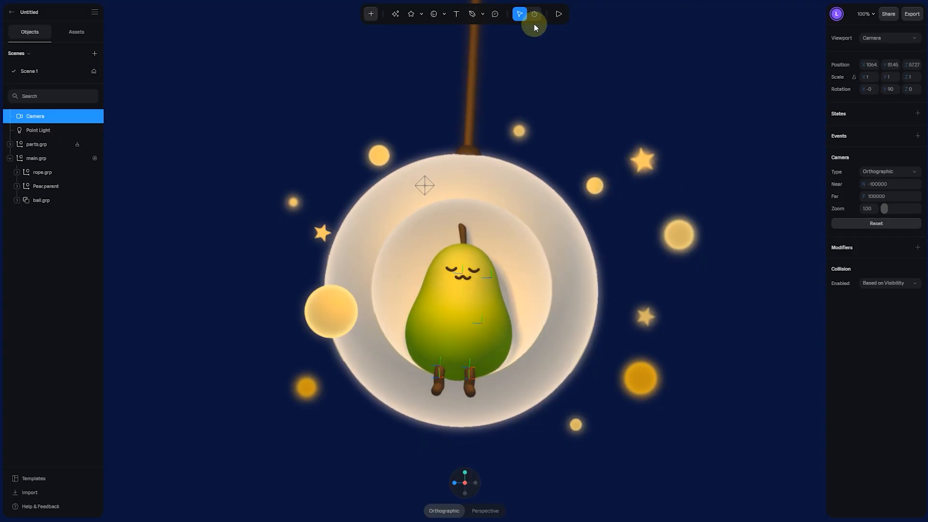
{"action": "left_click", "coordinate": [559, 13]}
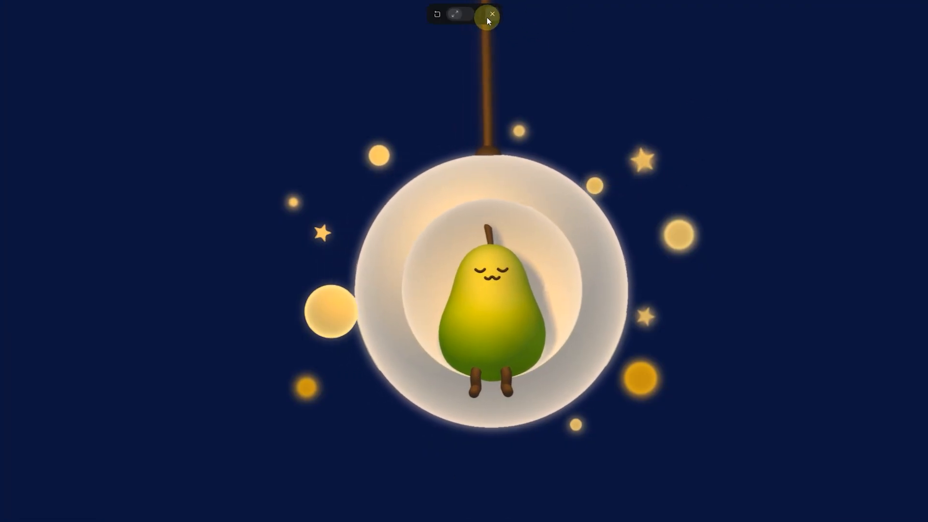
{"action": "left_click", "coordinate": [489, 15]}
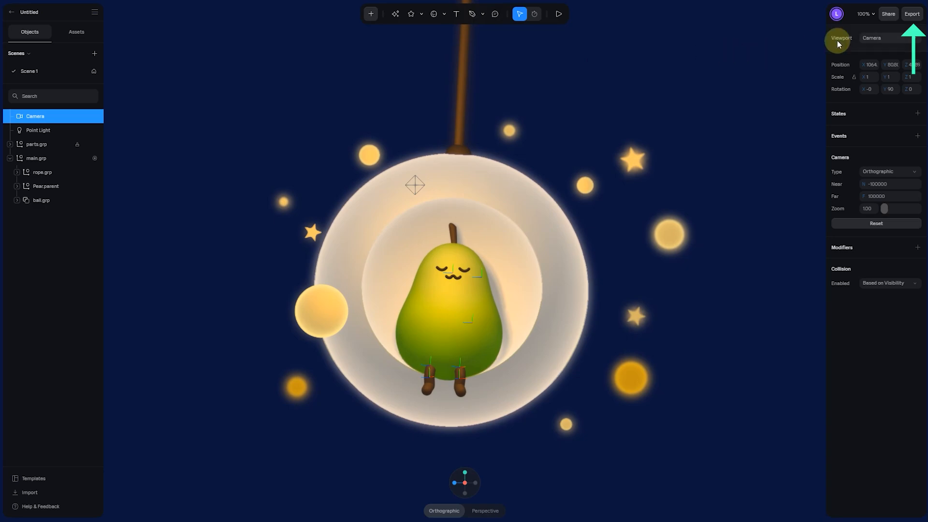
In the Public URL export's play settings, set Pan and Zoom to No
{"action": "left_click", "coordinate": [911, 15]}
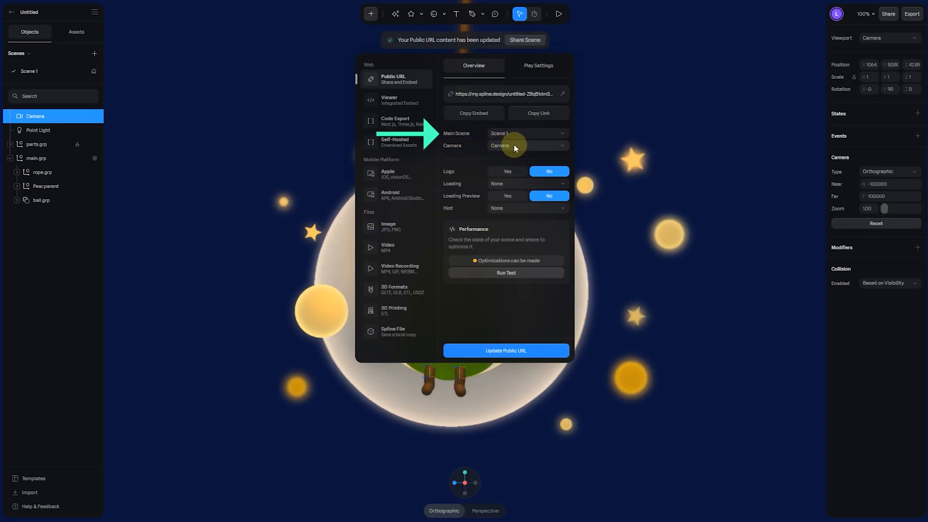
{"action": "left_click", "coordinate": [538, 66]}
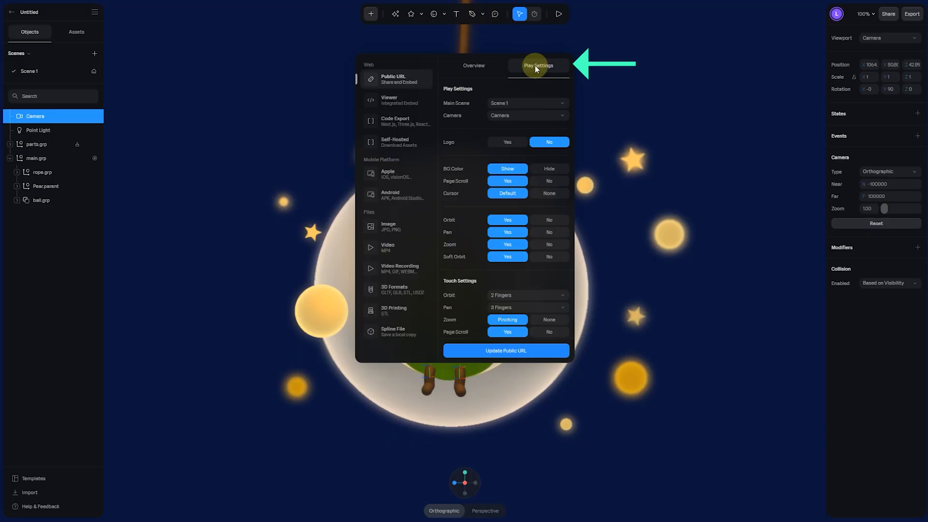
{"action": "scroll", "coordinate": [475, 215], "scroll_direction": "down", "scroll_amount": 1}
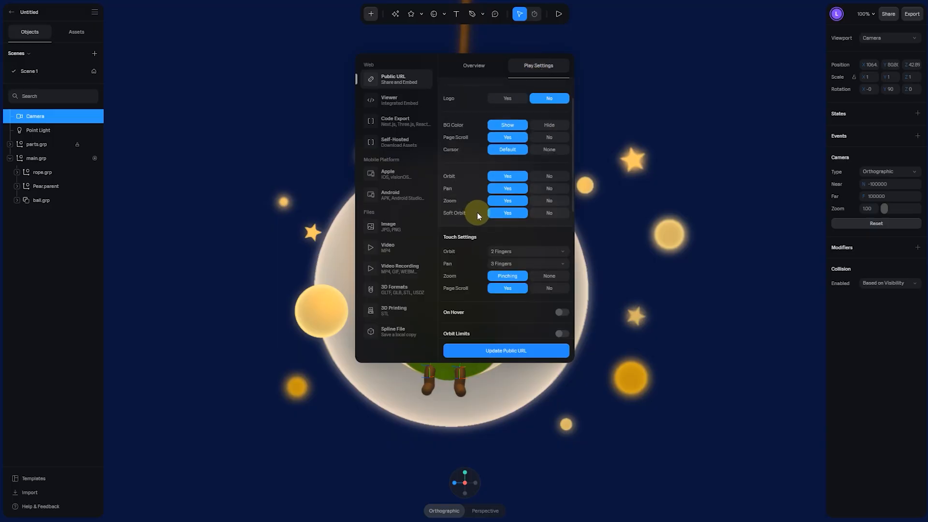
{"action": "left_click", "coordinate": [549, 188]}
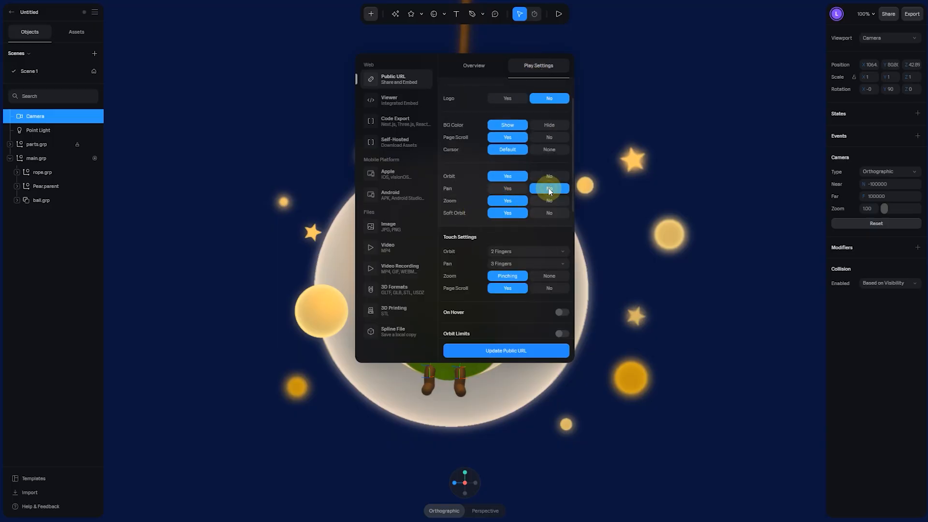
{"action": "left_click", "coordinate": [550, 201]}
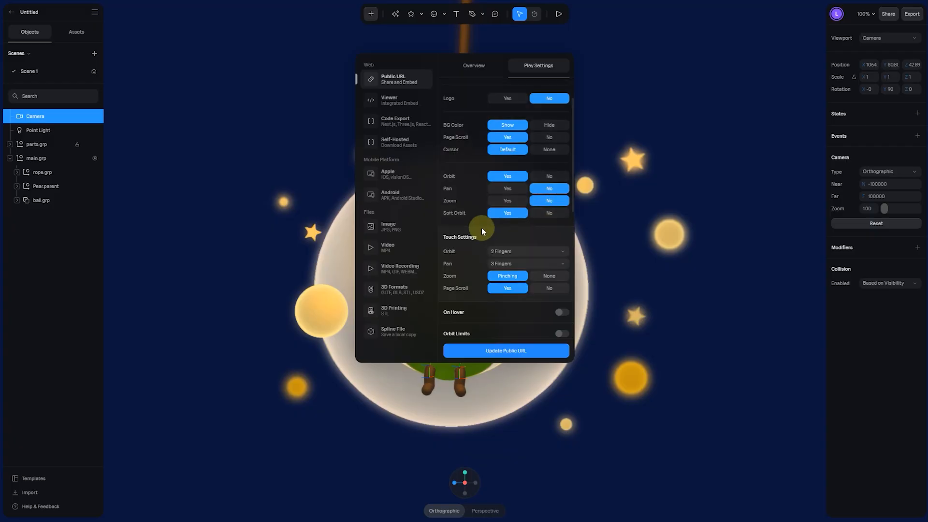
In the touch settings, set Pan to Disabled, Orbit to 1 Finger and Zoom to None
{"action": "scroll", "coordinate": [481, 226], "scroll_direction": "down", "scroll_amount": 2}
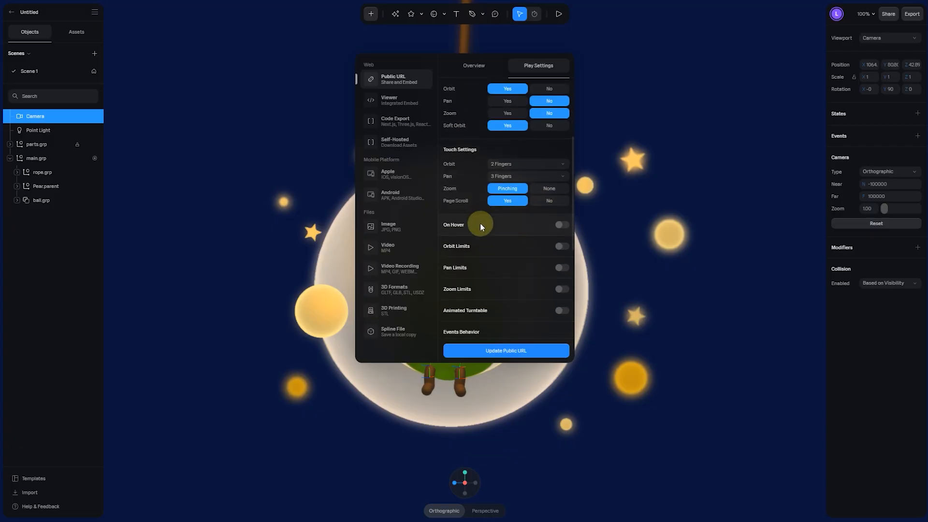
{"action": "left_click", "coordinate": [506, 175]}
{"action": "left_click", "coordinate": [511, 189]}
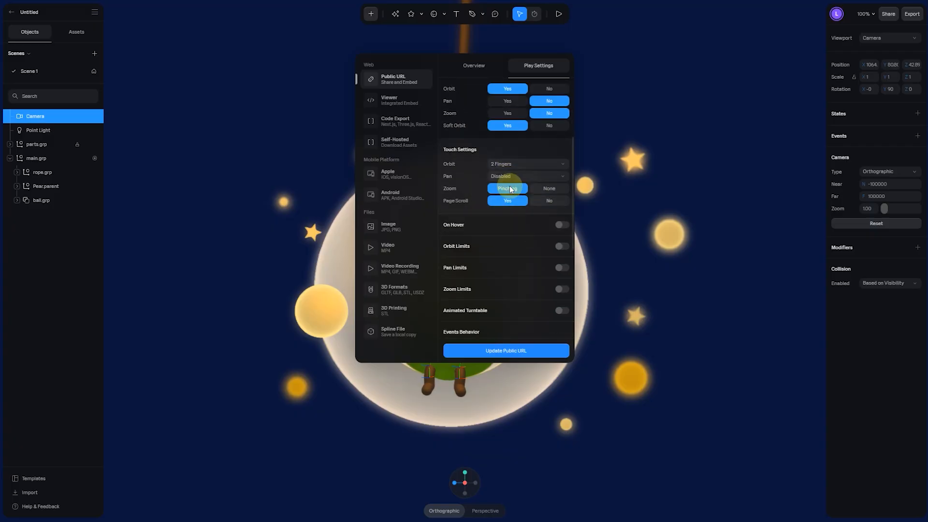
{"action": "left_click", "coordinate": [509, 164]}
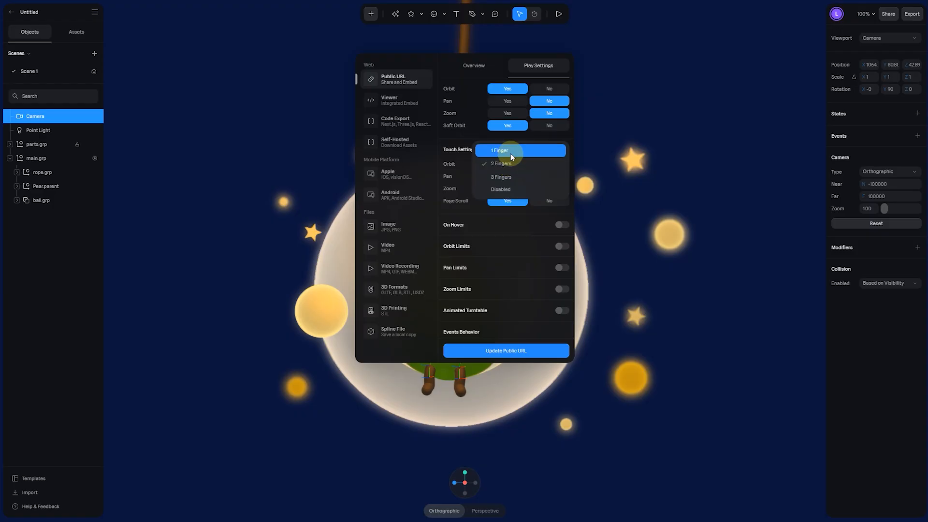
{"action": "left_click", "coordinate": [510, 152]}
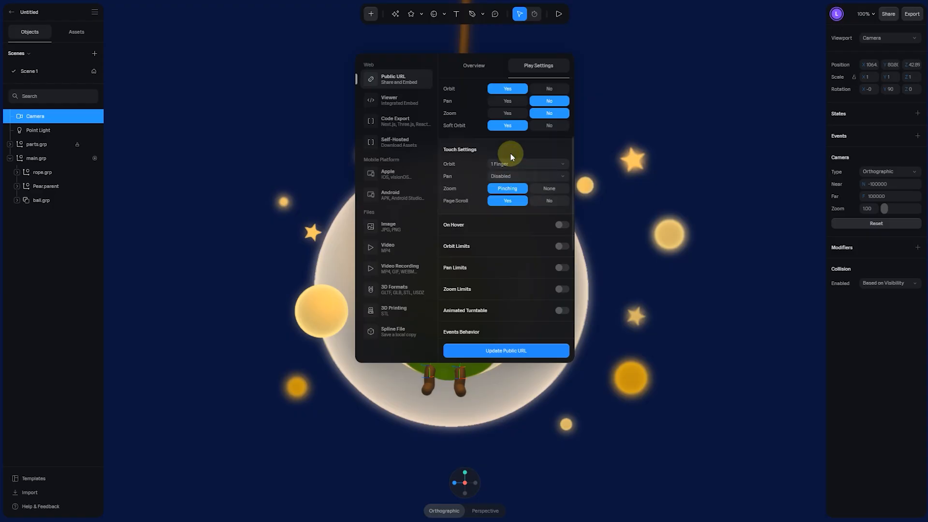
{"action": "left_click", "coordinate": [548, 188]}
Enable Orbit Limits in the play settings with Direction Horizontal, Left 30, Right 30 and Soft Limit None
{"action": "scroll", "coordinate": [515, 230], "scroll_direction": "down", "scroll_amount": 2}
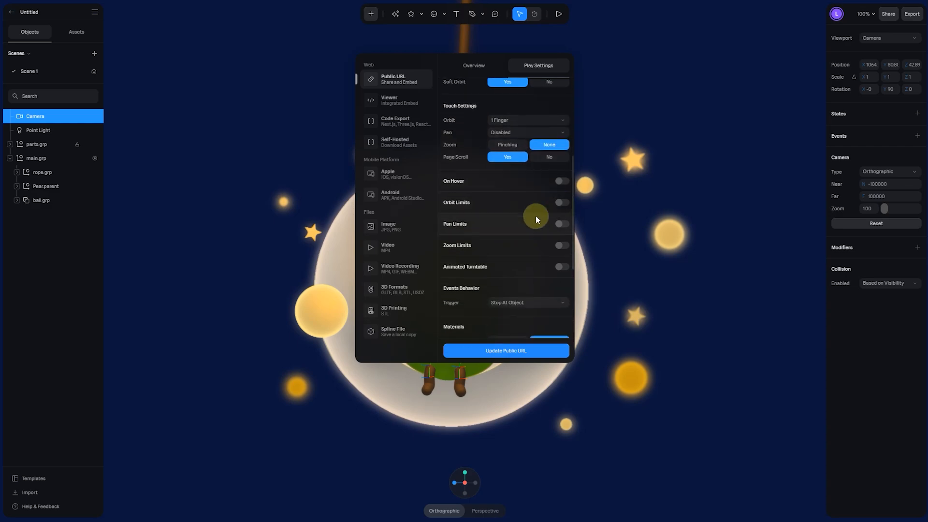
{"action": "left_click", "coordinate": [559, 203]}
{"action": "left_click", "coordinate": [529, 216]}
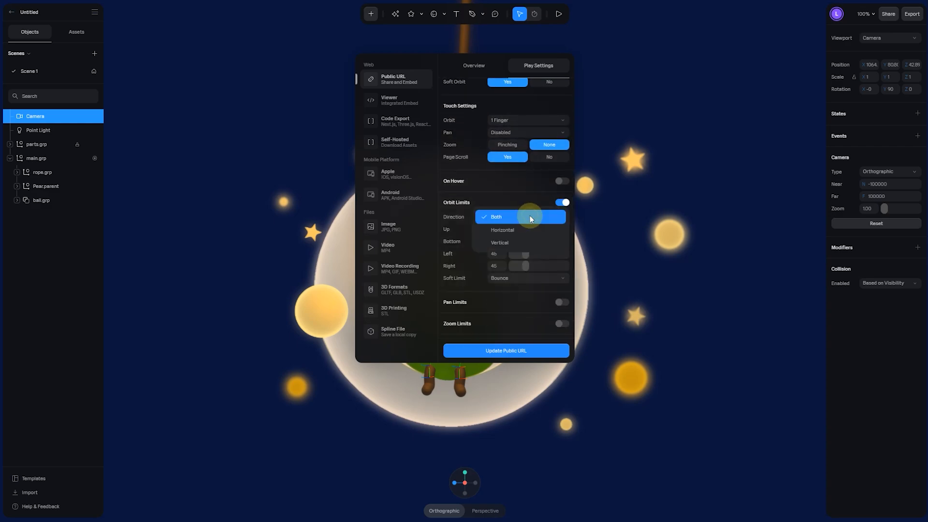
{"action": "left_click", "coordinate": [526, 227]}
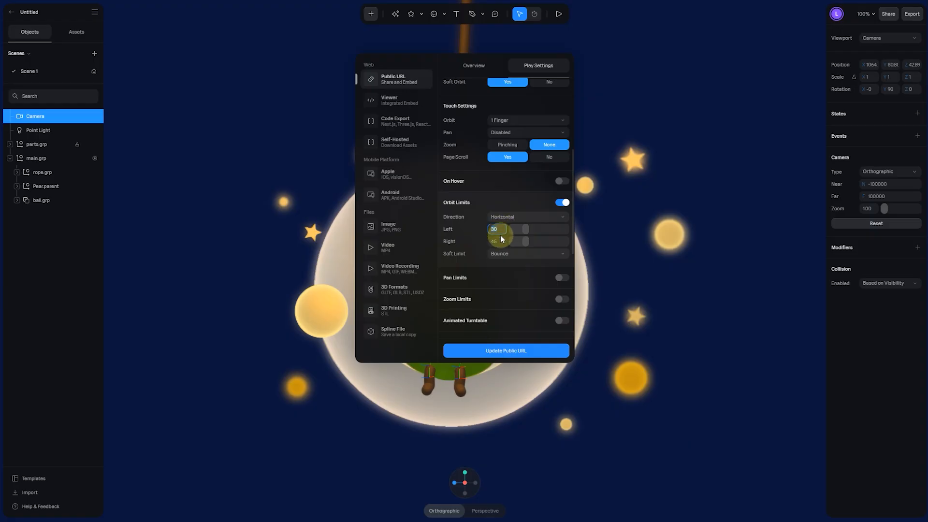
{"action": "left_click", "coordinate": [515, 254]}
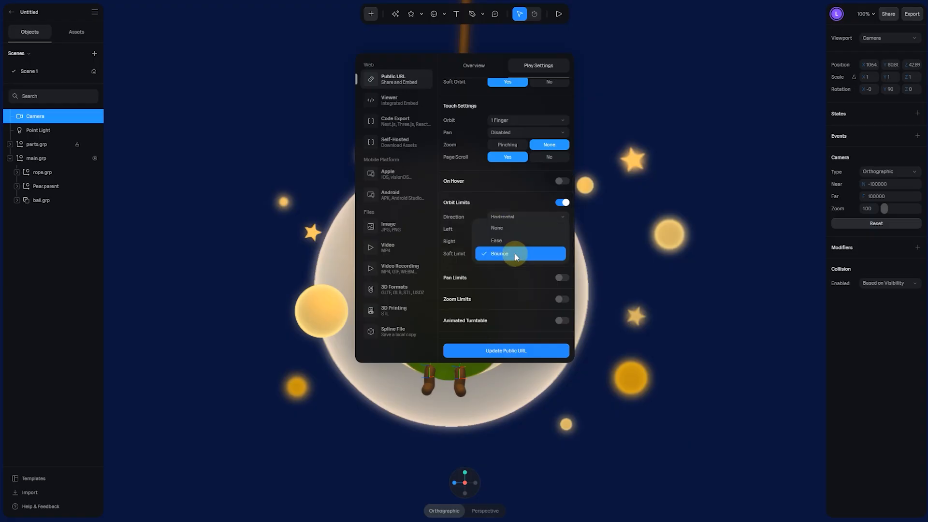
{"action": "left_click", "coordinate": [517, 227]}
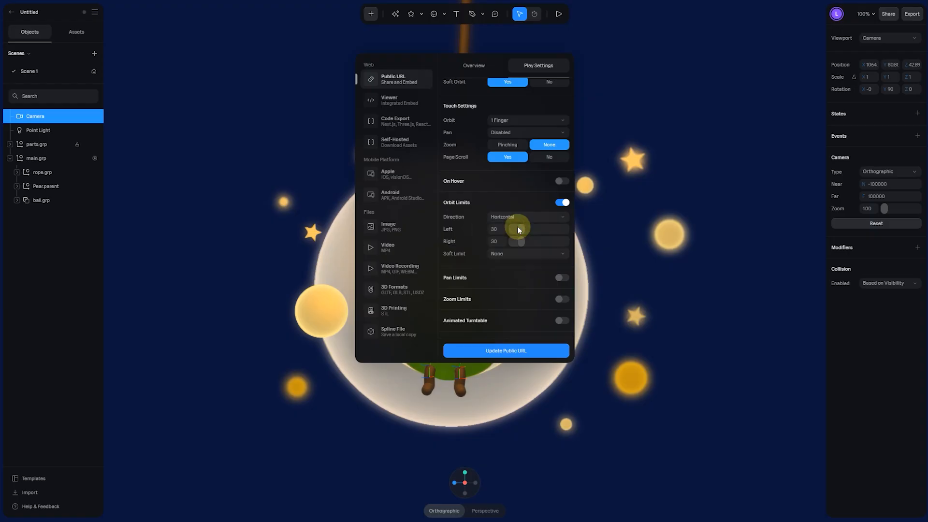
Enable On Hover with the Orbit Camera behavior, Sensitivity 15 and Damping 2
{"action": "left_click", "coordinate": [560, 181]}
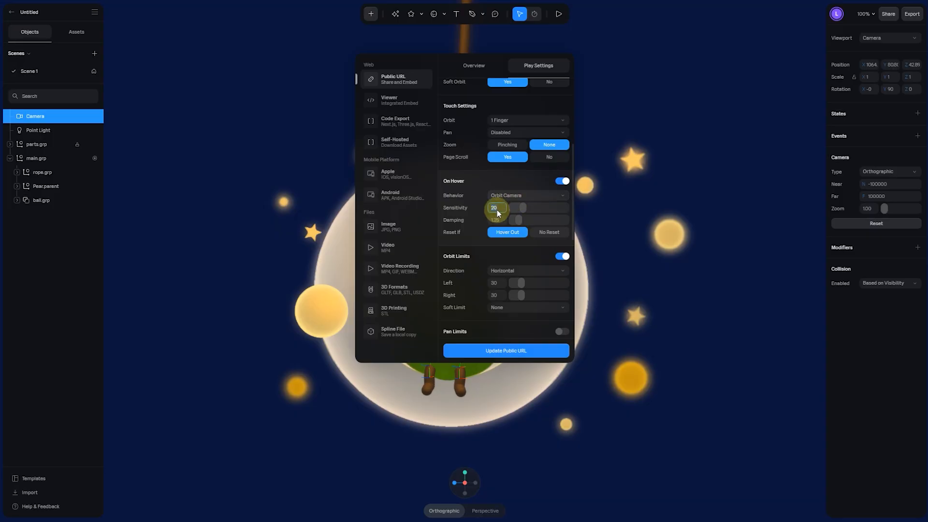
{"action": "type", "text": "15"}
{"action": "left_click", "coordinate": [498, 220]}
Update the public URL from the export overview and open the published scene
{"action": "scroll", "coordinate": [491, 269], "scroll_direction": "down", "scroll_amount": 10}
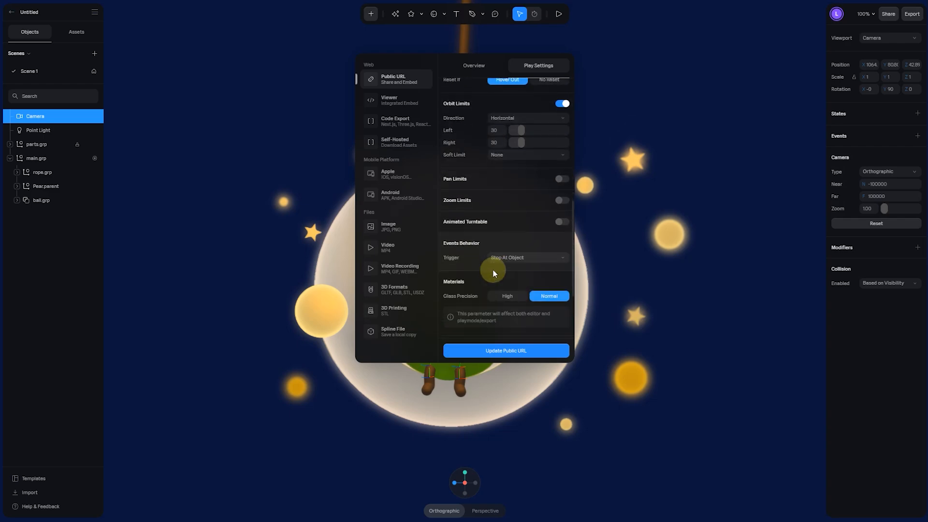
{"action": "scroll", "coordinate": [494, 270], "scroll_direction": "up", "scroll_amount": 5}
{"action": "left_click", "coordinate": [489, 64]}
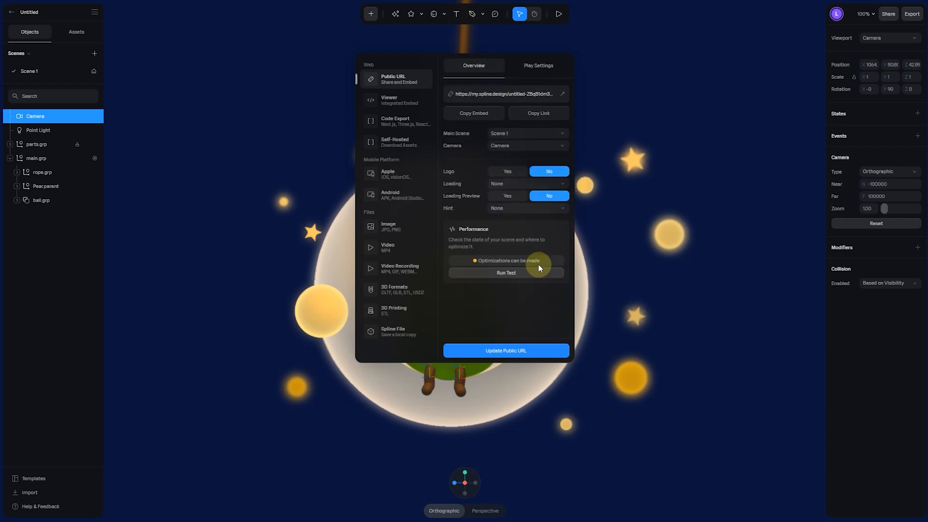
{"action": "left_click", "coordinate": [543, 349]}
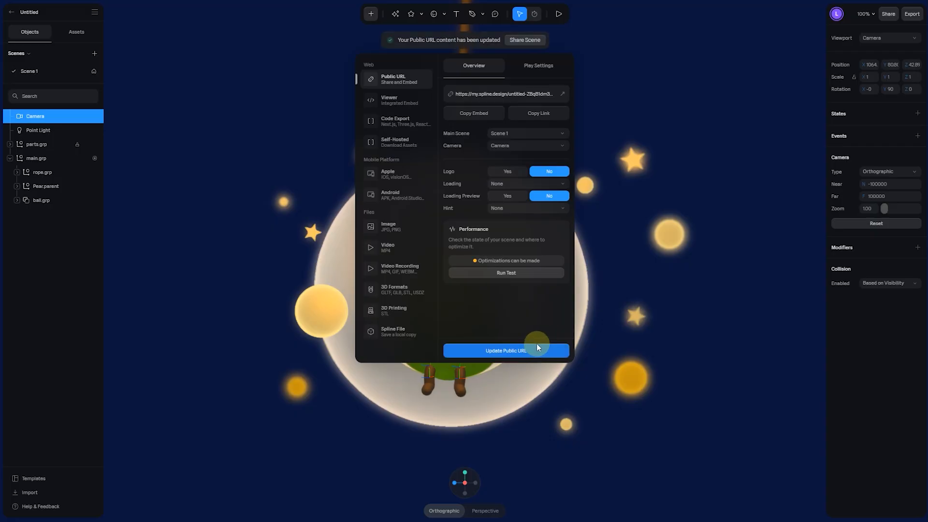
{"action": "left_click", "coordinate": [564, 93]}
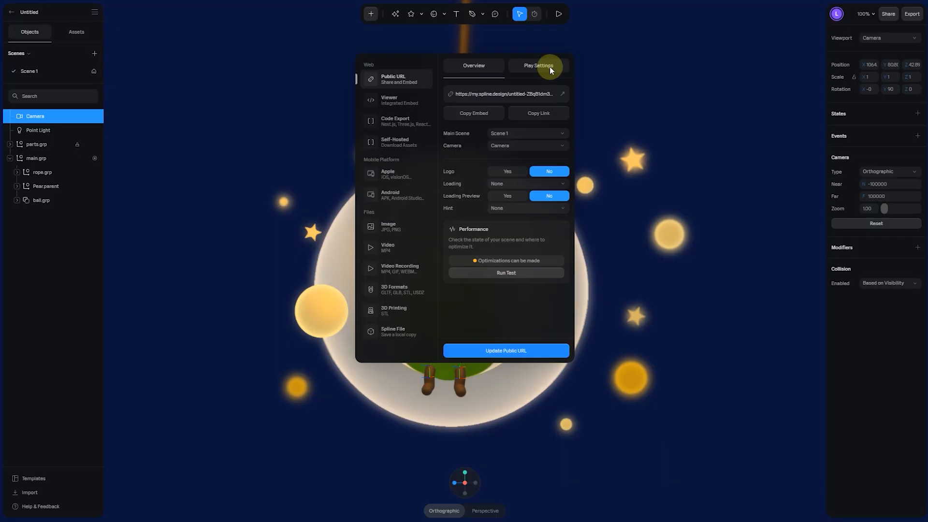
Change the On Hover reset behavior in the play settings to No Reset
{"action": "left_click", "coordinate": [549, 66]}
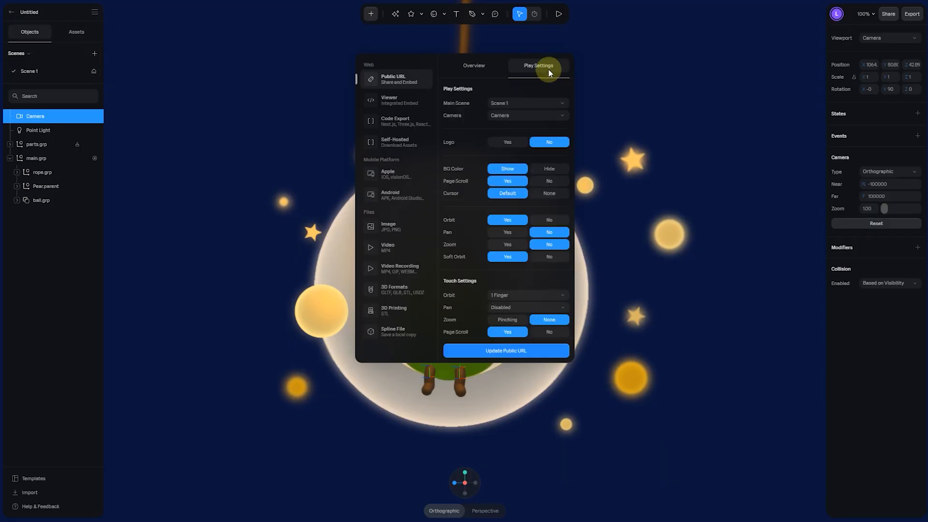
{"action": "scroll", "coordinate": [477, 221], "scroll_direction": "down", "scroll_amount": 5}
{"action": "scroll", "coordinate": [477, 219], "scroll_direction": "down", "scroll_amount": 2}
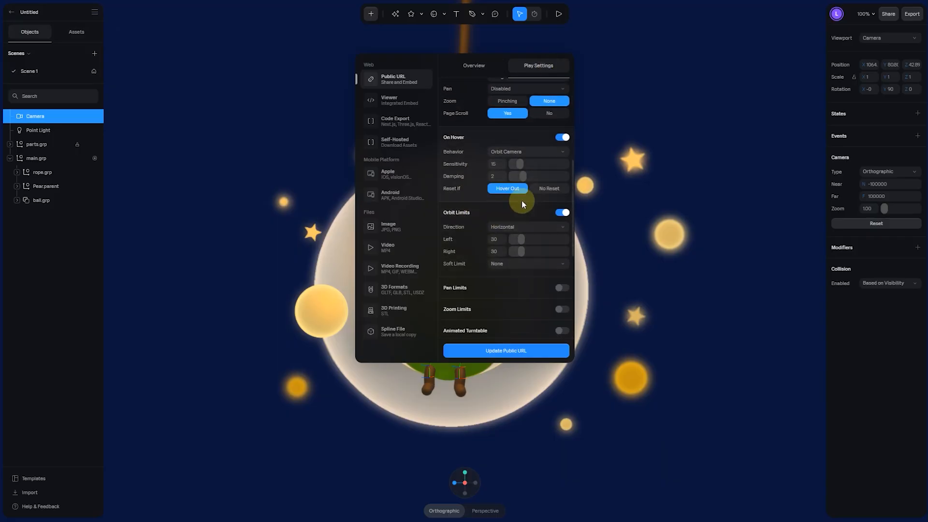
{"action": "left_click", "coordinate": [556, 189]}
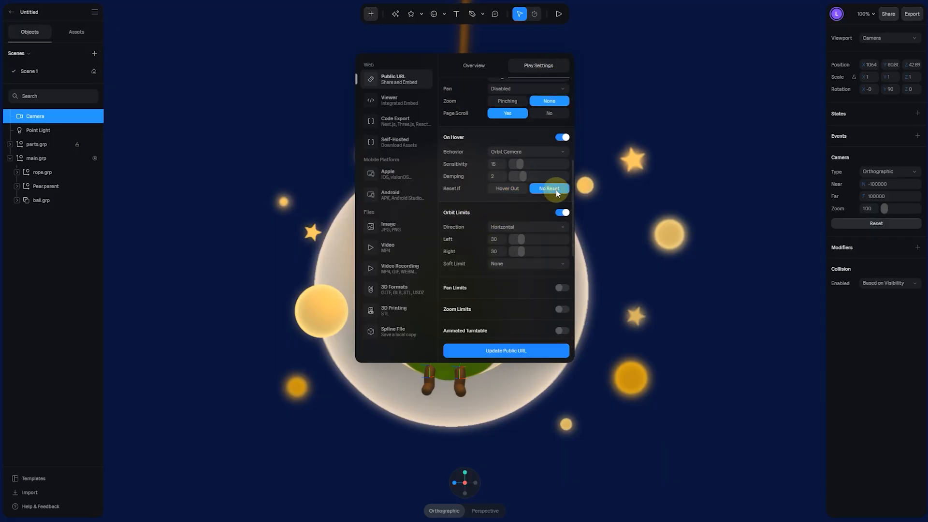
Publish the changed hover setting to the public URL and check the scene through its link
{"action": "left_click", "coordinate": [526, 353]}
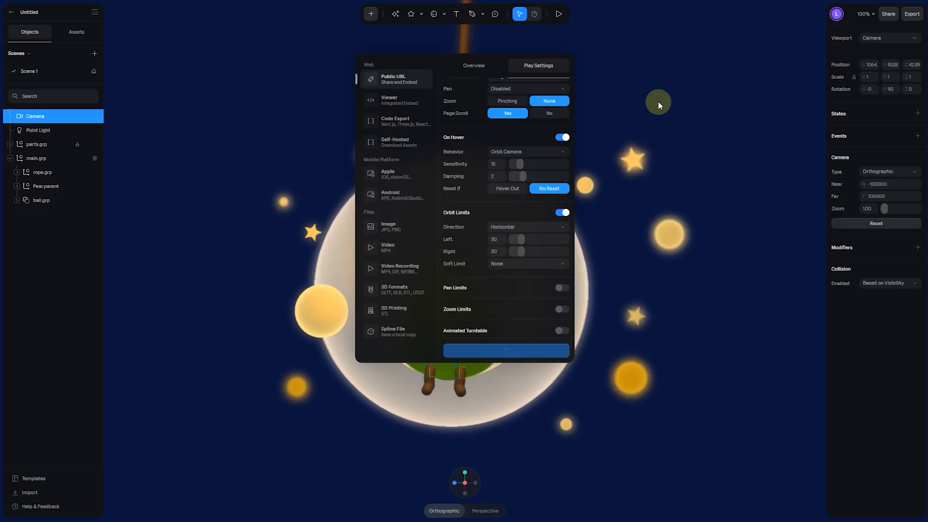
{"action": "scroll", "coordinate": [535, 227], "scroll_direction": "up", "scroll_amount": 8}
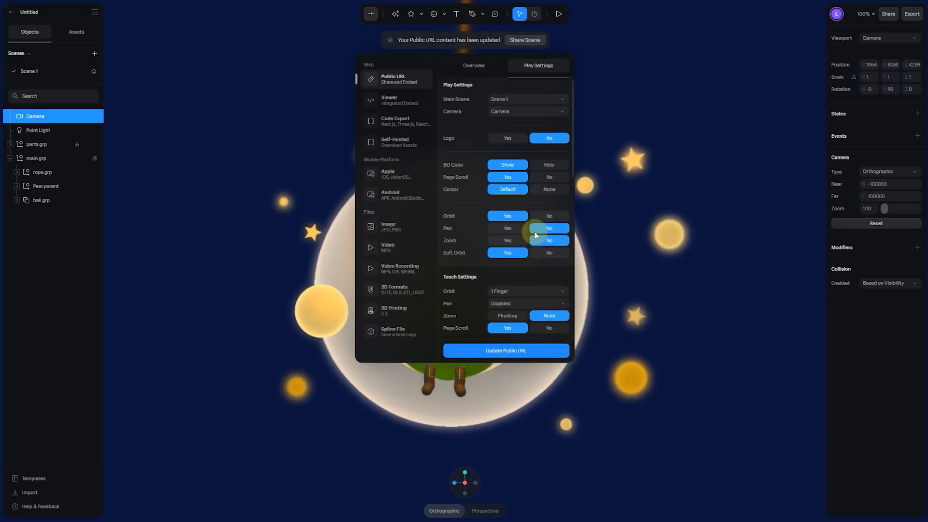
{"action": "left_click", "coordinate": [473, 66]}
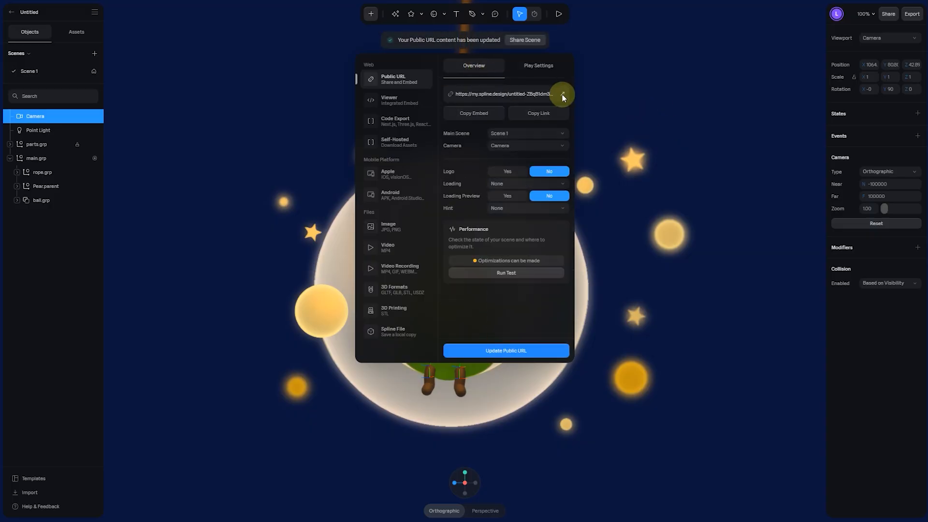
{"action": "left_click", "coordinate": [562, 95]}
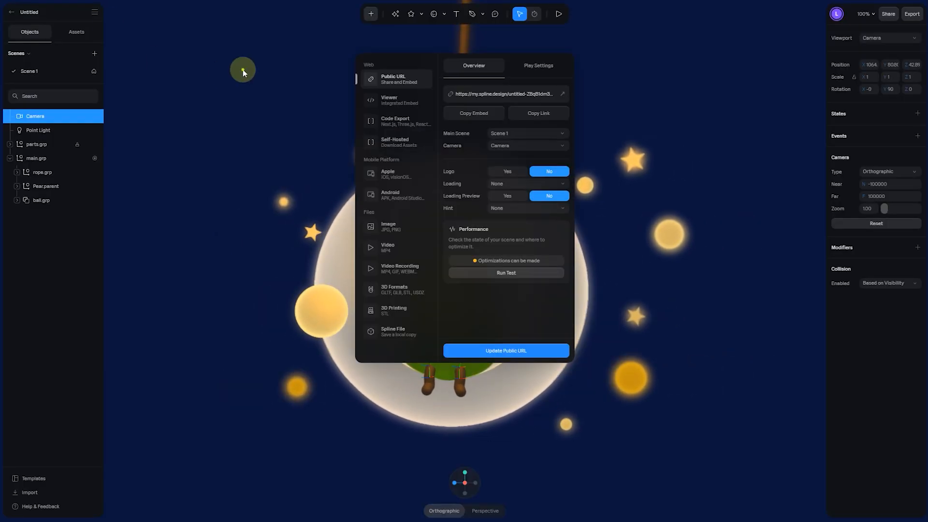
Rename the file as "Sleepimg Pear" and update its public URL
{"action": "left_click", "coordinate": [242, 70]}
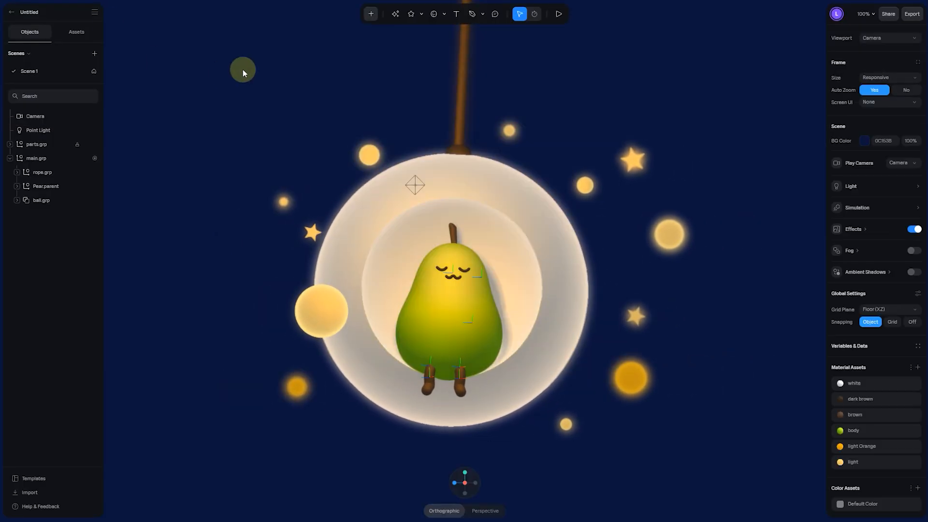
{"action": "double_click", "coordinate": [32, 12]}
{"action": "type", "text": "Sleepim"}
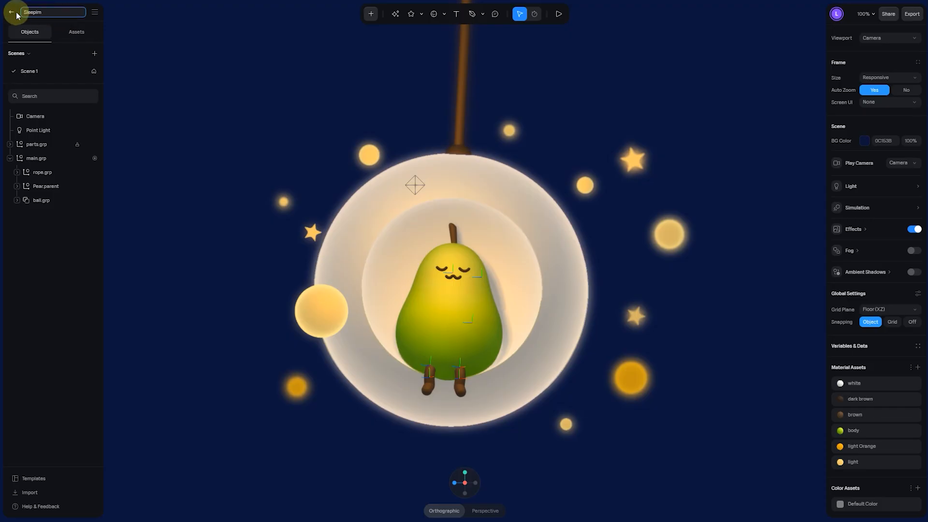
{"action": "type", "text": "g Pear"}
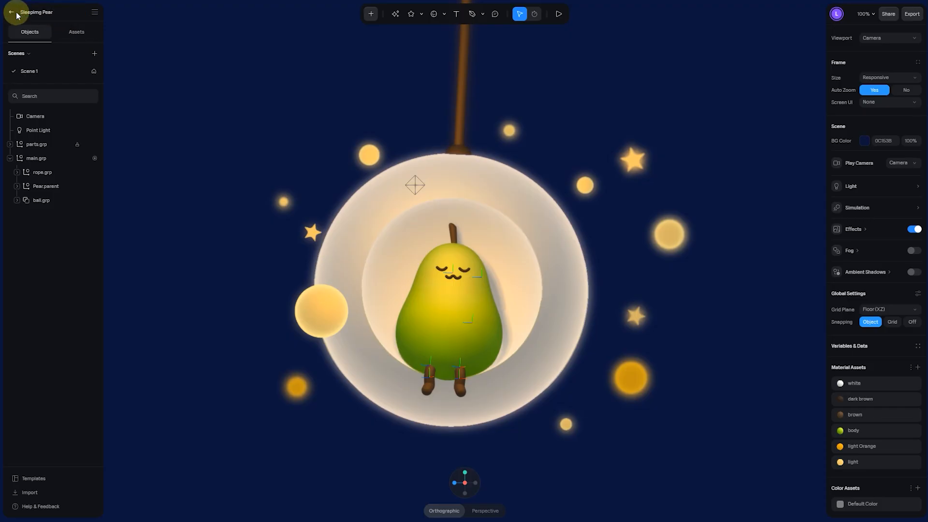
{"action": "left_click", "coordinate": [907, 26]}
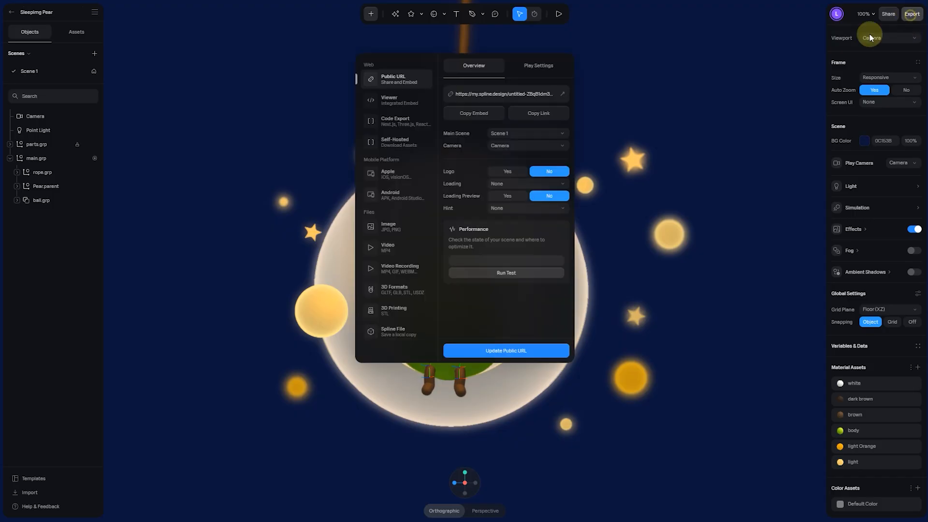
{"action": "left_click", "coordinate": [505, 346]}
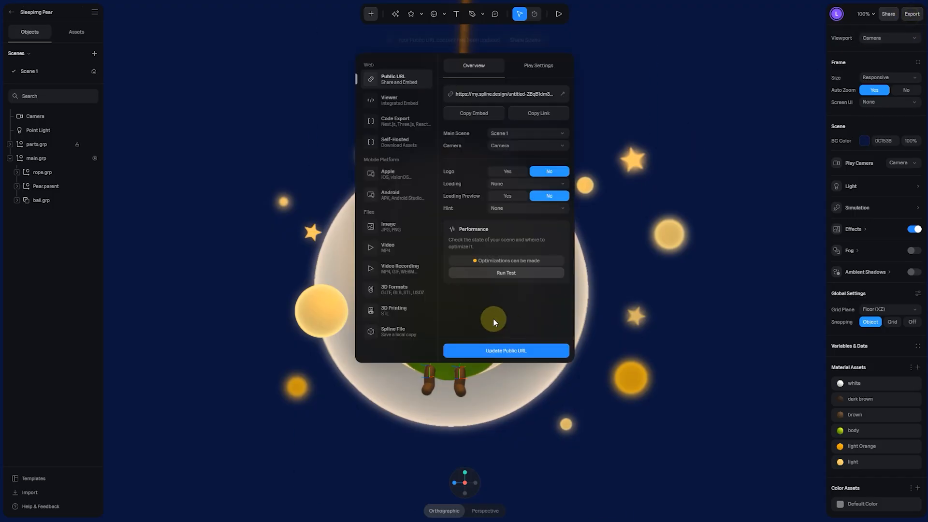
Examine the Image and Video export options, return to Public URL and close the export dialog
{"action": "left_click", "coordinate": [403, 226]}
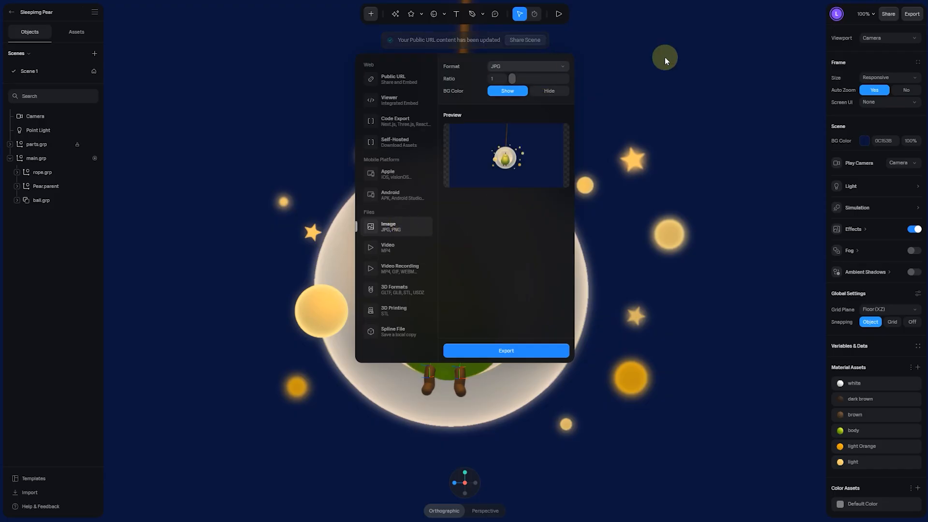
{"action": "left_click", "coordinate": [414, 248]}
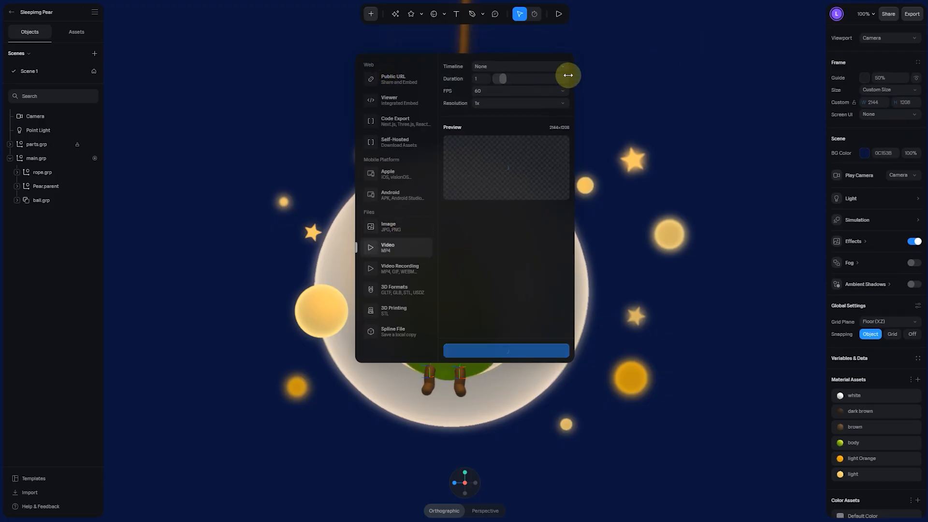
{"action": "left_click", "coordinate": [408, 77]}
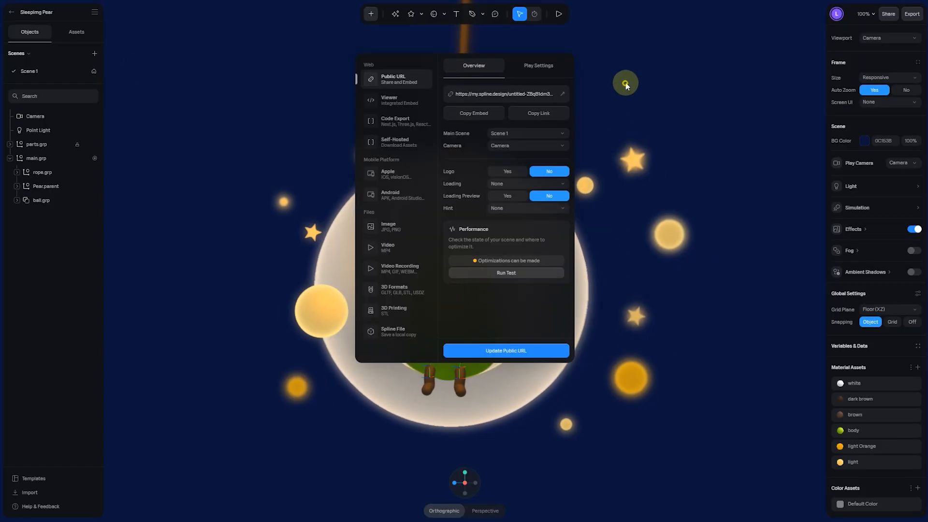
{"action": "left_click", "coordinate": [625, 83]}
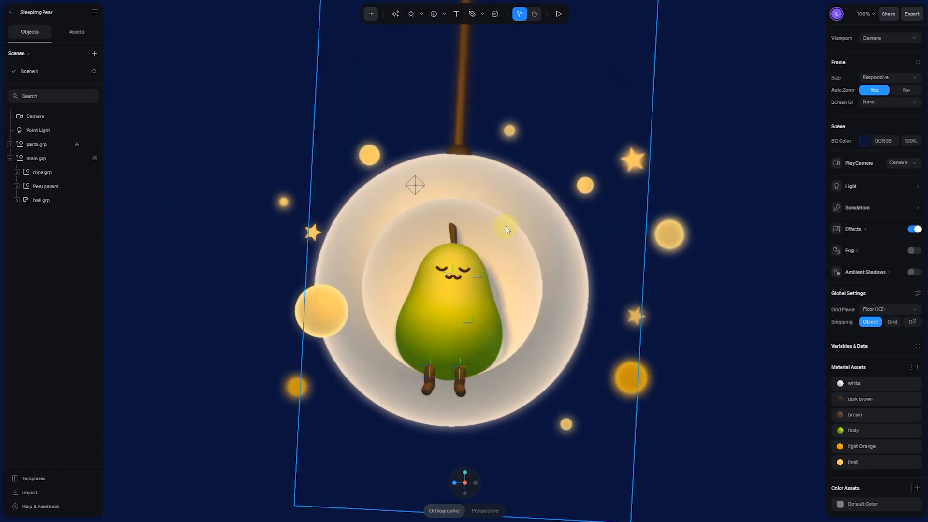
Select leg.grp R inside Pear.body and switch the viewport to the Personal Camera for a close view of the legs
{"action": "left_click", "coordinate": [396, 408]}
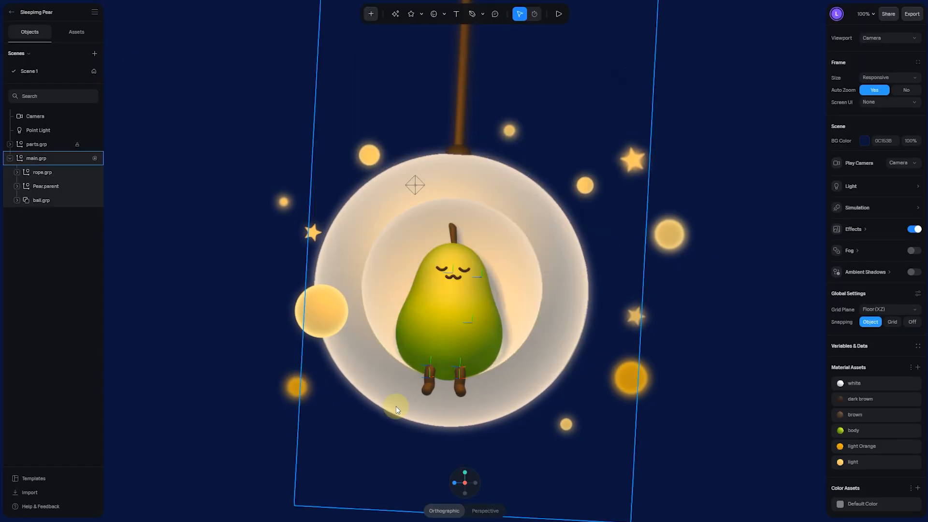
{"action": "left_click", "coordinate": [19, 188]}
{"action": "left_click", "coordinate": [18, 188]}
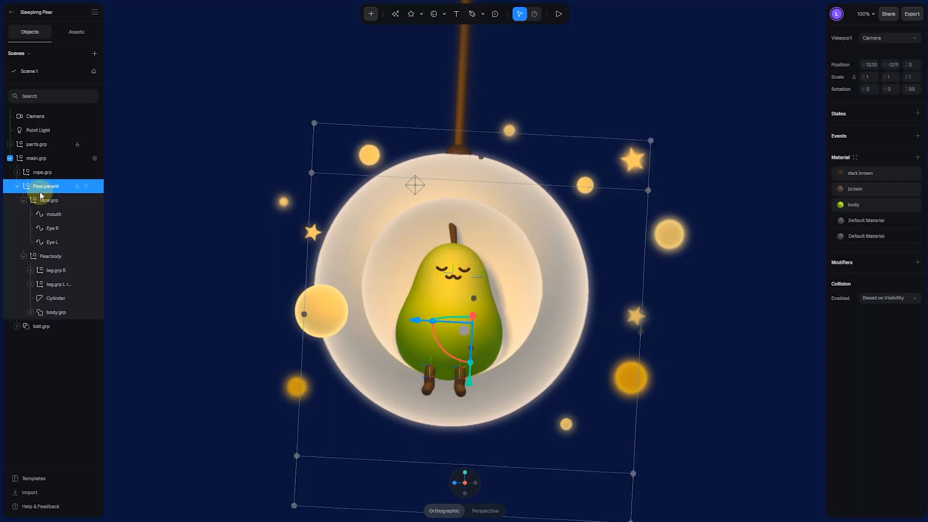
{"action": "left_click", "coordinate": [23, 199]}
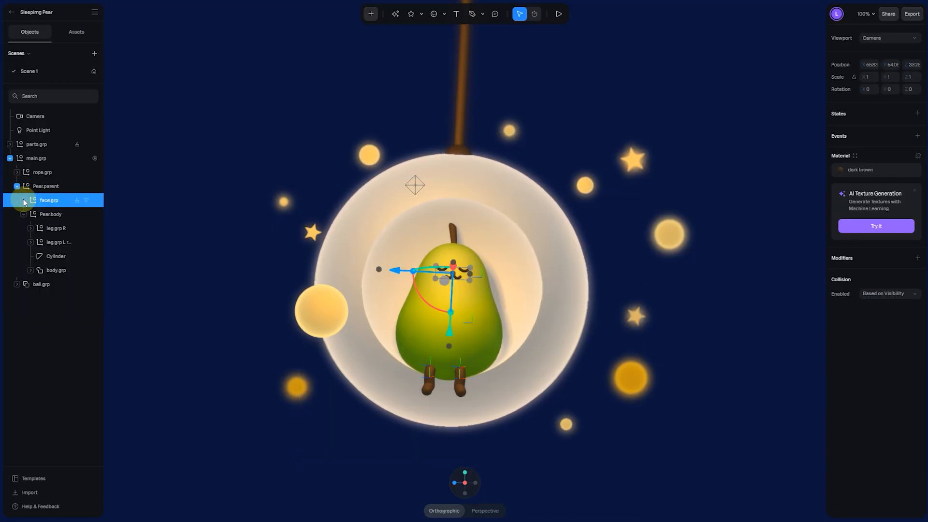
{"action": "left_click", "coordinate": [52, 227]}
{"action": "left_click", "coordinate": [889, 37]}
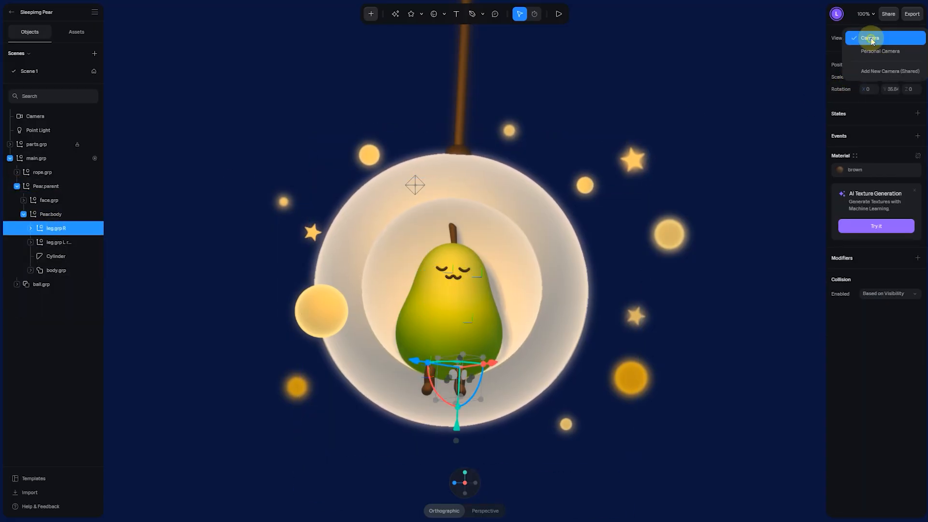
{"action": "left_click", "coordinate": [873, 53]}
{"action": "scroll", "coordinate": [483, 390], "scroll_direction": "up", "scroll_amount": 5}
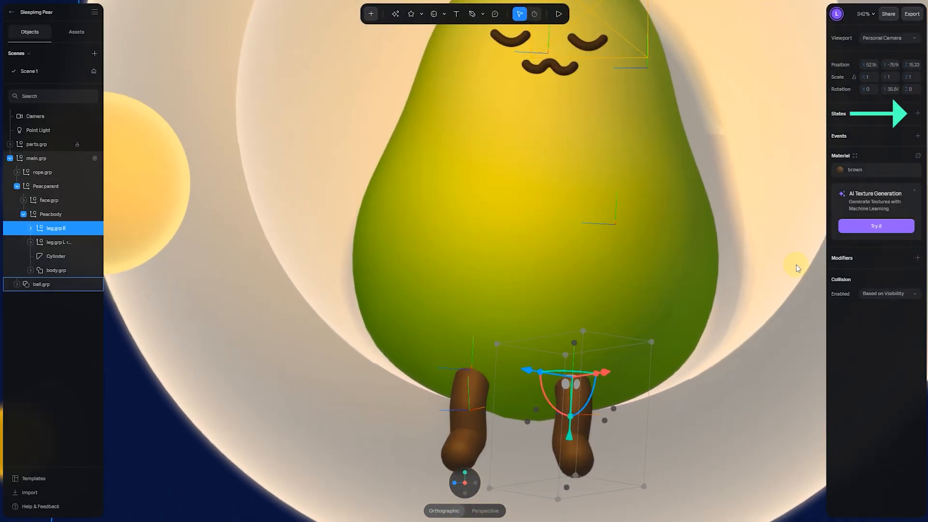
Add a new state to leg.grp R and set its Z rotation to 10 in that state
{"action": "left_click", "coordinate": [917, 114]}
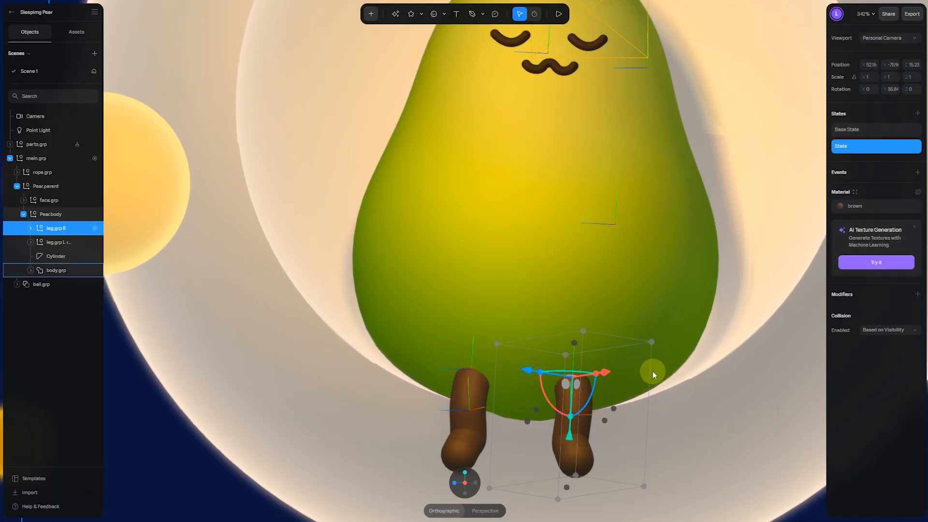
{"action": "left_click_drag", "start_coordinate": [587, 401], "coordinate": [594, 395]}
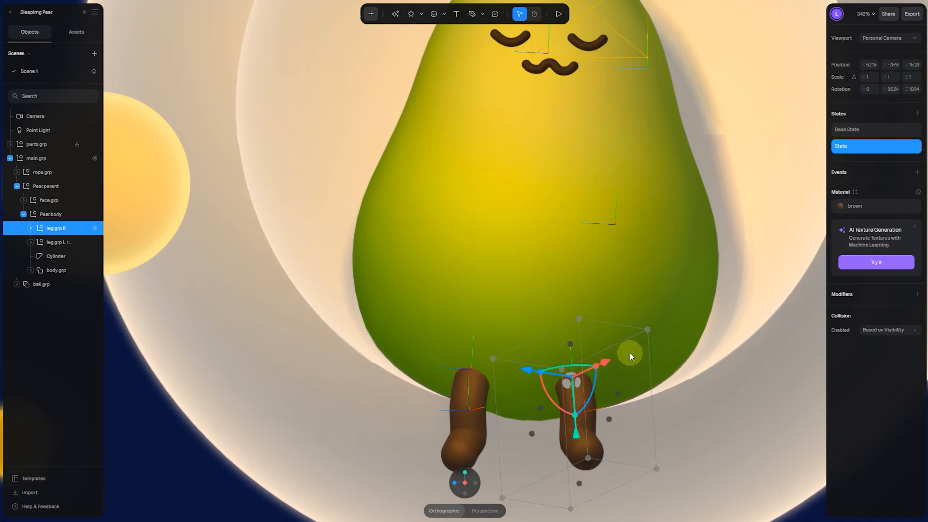
{"action": "left_click", "coordinate": [866, 127]}
{"action": "left_click", "coordinate": [864, 146]}
{"action": "left_click", "coordinate": [911, 89]}
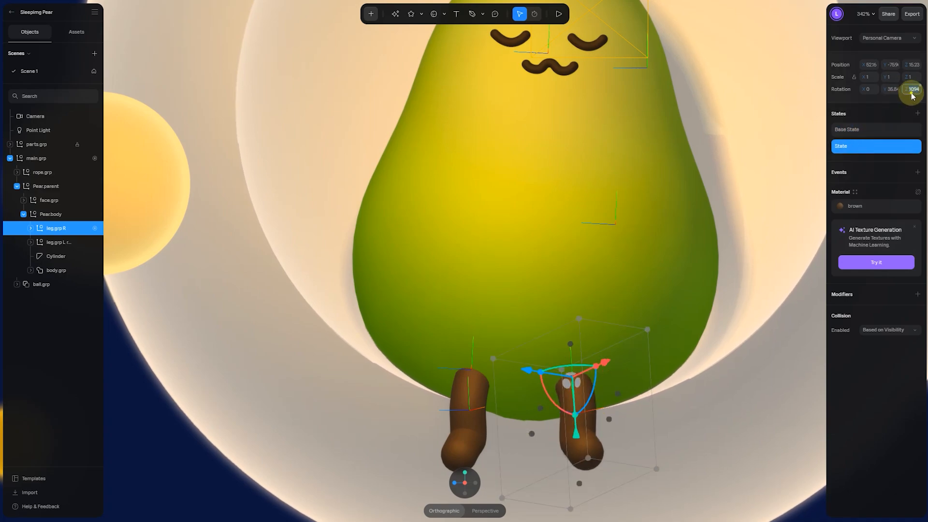
{"action": "type", "text": "10"}
{"action": "key", "text": "Return"}
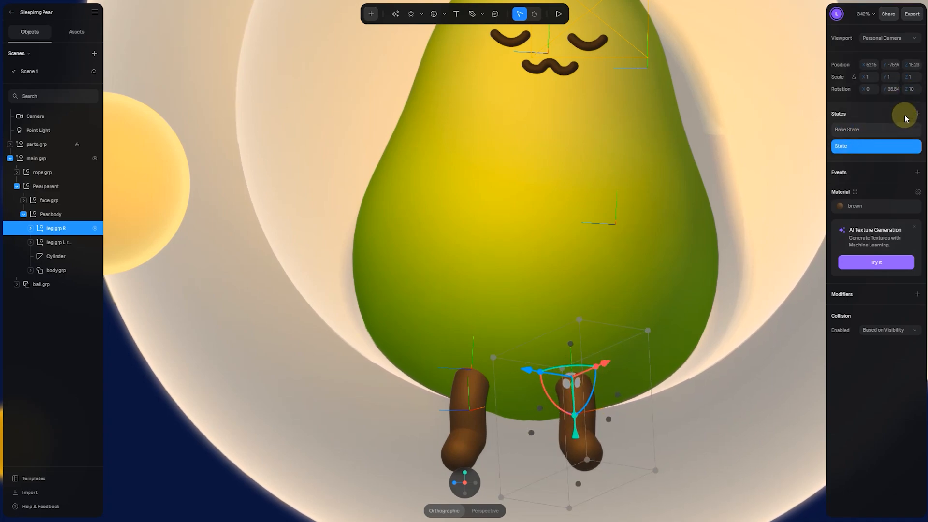
Set the Z rotation of leg.grp R to 12 in its added state and switch the group back to Base State
{"action": "left_click", "coordinate": [857, 131]}
{"action": "left_click", "coordinate": [861, 144]}
{"action": "left_click", "coordinate": [912, 90]}
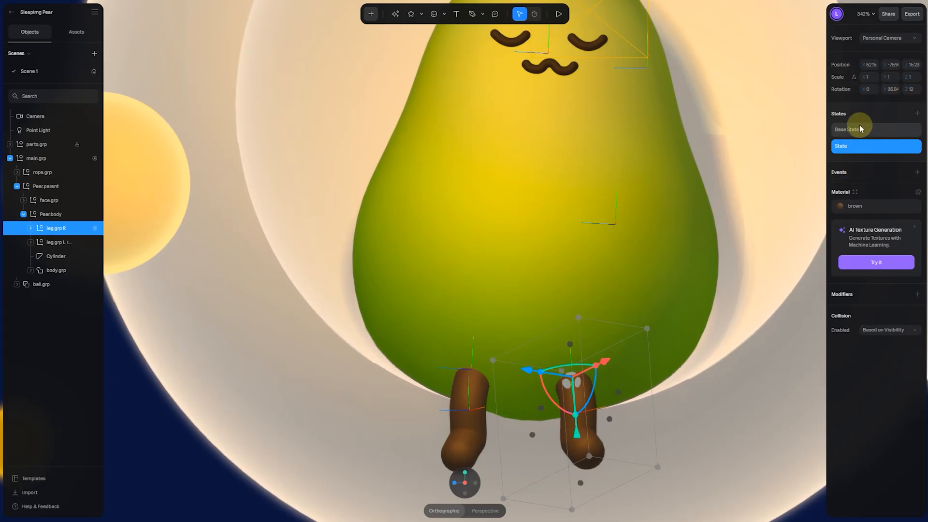
{"action": "left_click", "coordinate": [859, 129]}
Add a state to leg.grp L root that rotates the leg around Z opposite to leg.grp R's state, and compare it with Base State
{"action": "left_click", "coordinate": [471, 401]}
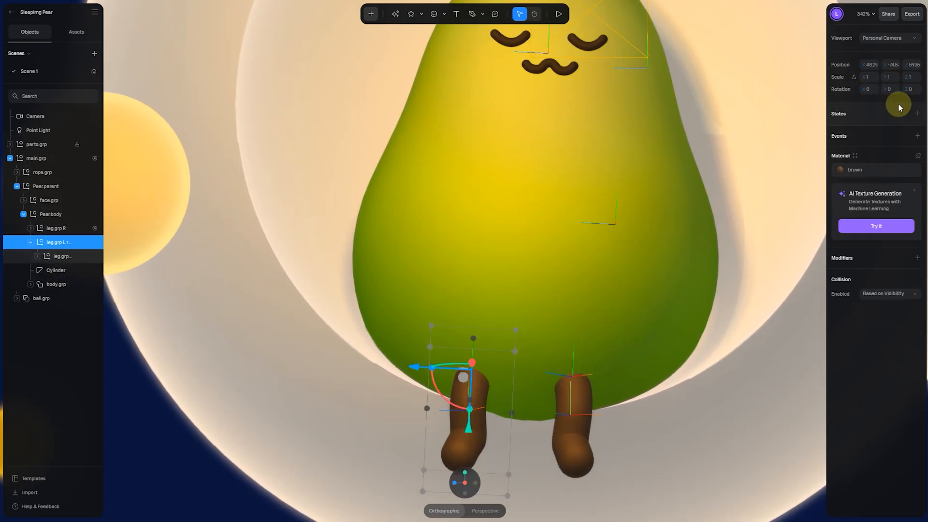
{"action": "left_click", "coordinate": [918, 114]}
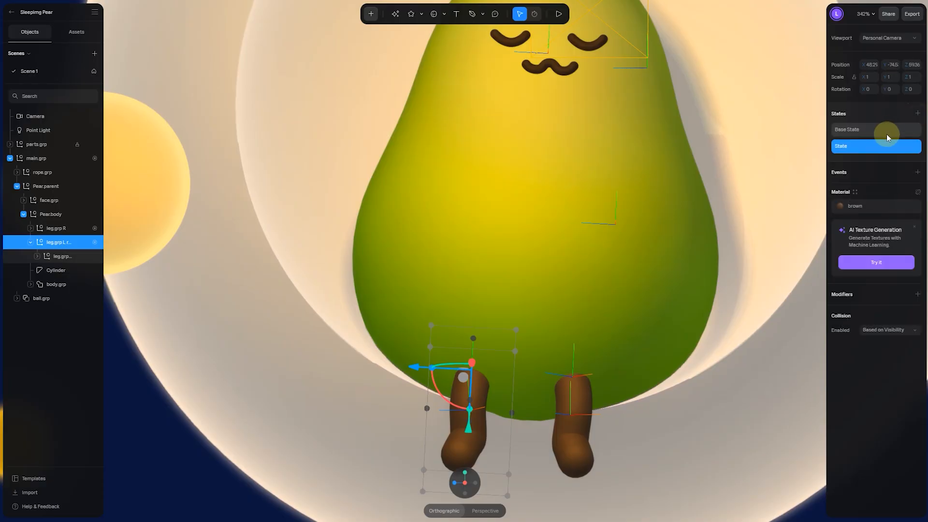
{"action": "left_click", "coordinate": [878, 130]}
{"action": "left_click", "coordinate": [870, 146]}
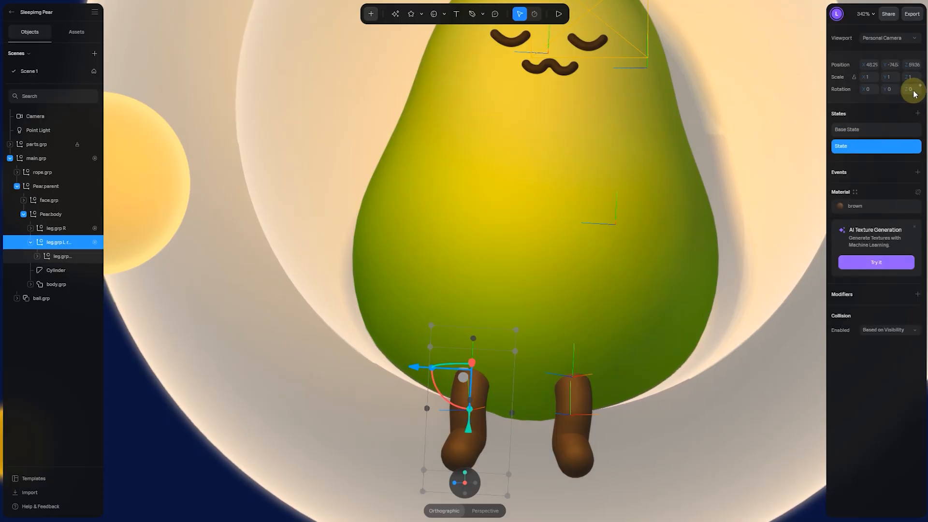
{"action": "left_click_drag", "start_coordinate": [910, 91], "coordinate": [914, 94]}
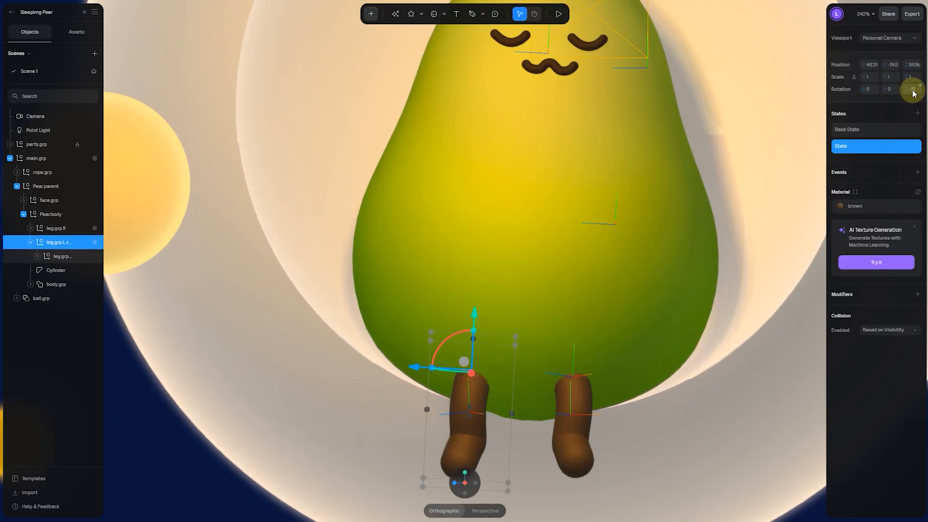
{"action": "left_click", "coordinate": [865, 129]}
{"action": "left_click", "coordinate": [862, 147]}
{"action": "left_click", "coordinate": [865, 129]}
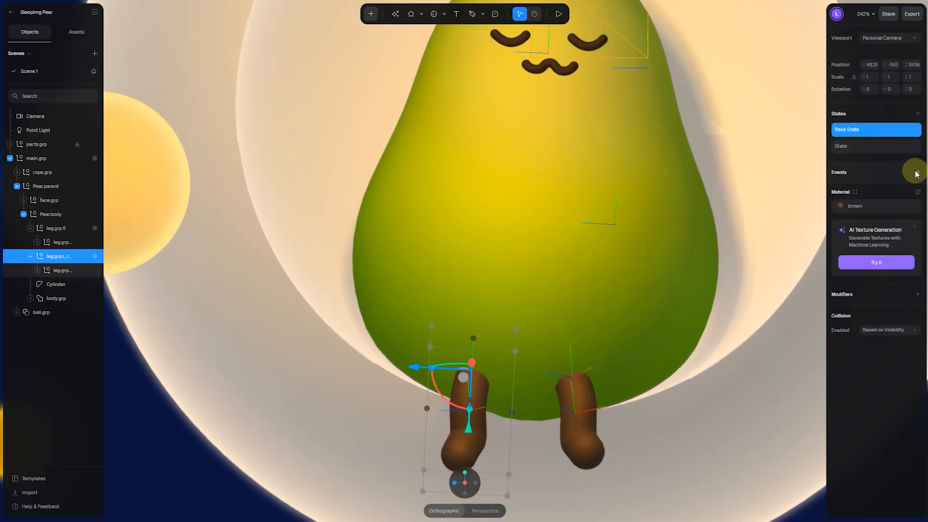
Add a Start event to leg.grp L root with a 2-second transition from Base State to State, looping infinitely in Ping Pong cycle
{"action": "left_click", "coordinate": [916, 172]}
{"action": "left_click", "coordinate": [750, 119]}
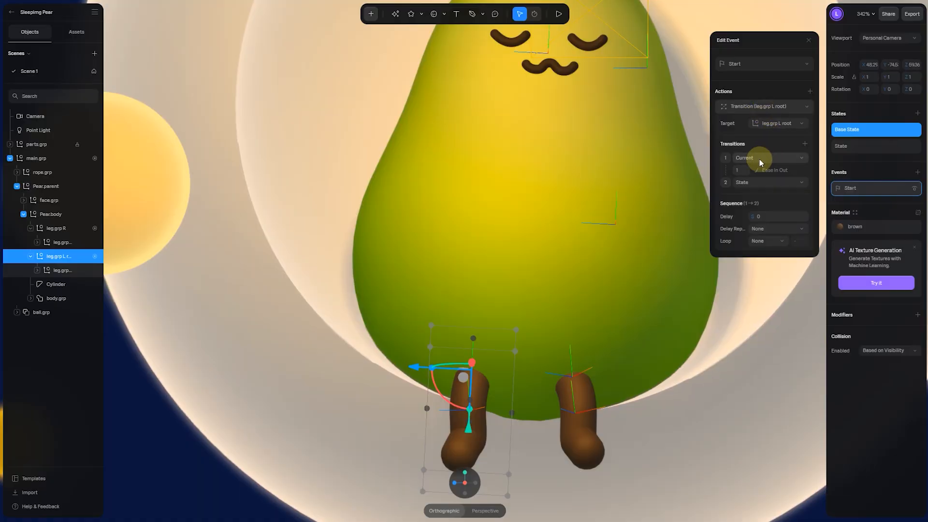
{"action": "left_click", "coordinate": [760, 158]}
{"action": "left_click", "coordinate": [760, 177]}
{"action": "left_click", "coordinate": [768, 240]}
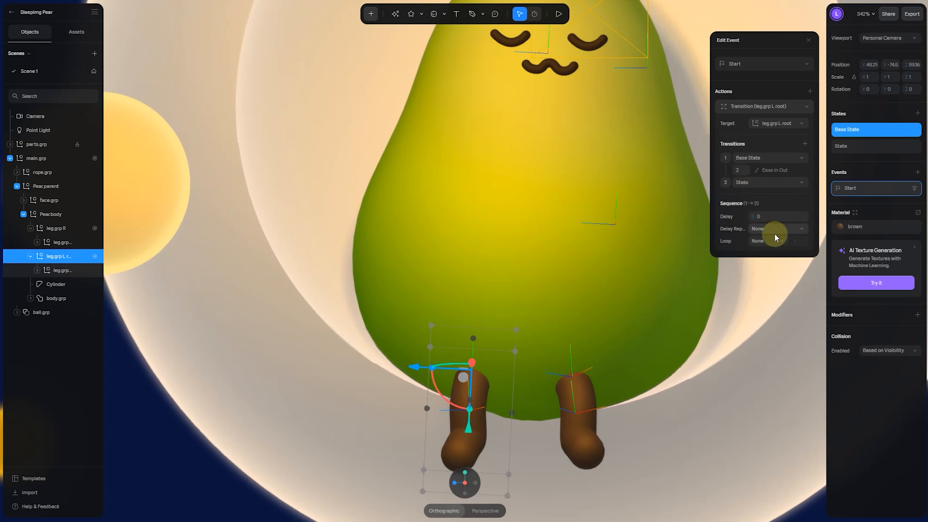
{"action": "left_click", "coordinate": [760, 263]}
{"action": "left_click", "coordinate": [760, 253]}
{"action": "left_click", "coordinate": [762, 263]}
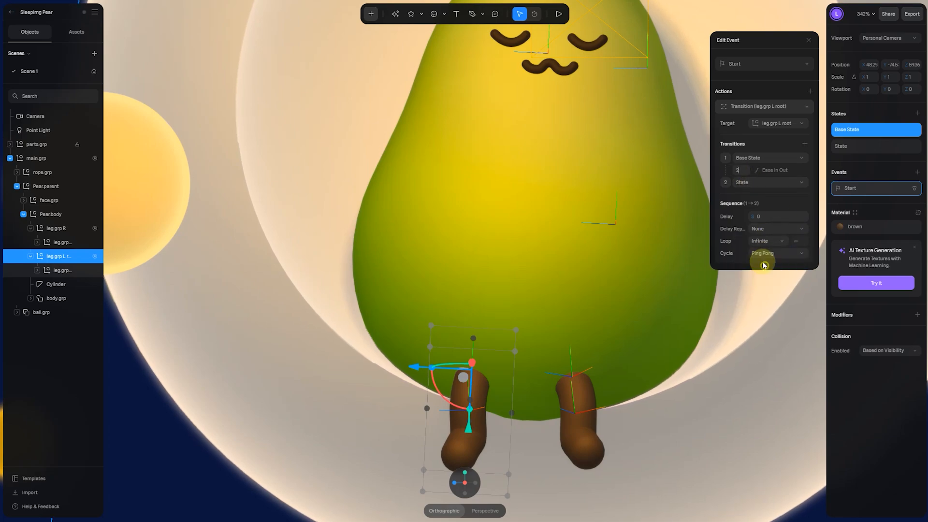
Duplicate the leg.grp L root transition action within the Start event and set the copy's target to leg.grp R
{"action": "left_click", "coordinate": [765, 107]}
{"action": "right_click", "coordinate": [765, 106]}
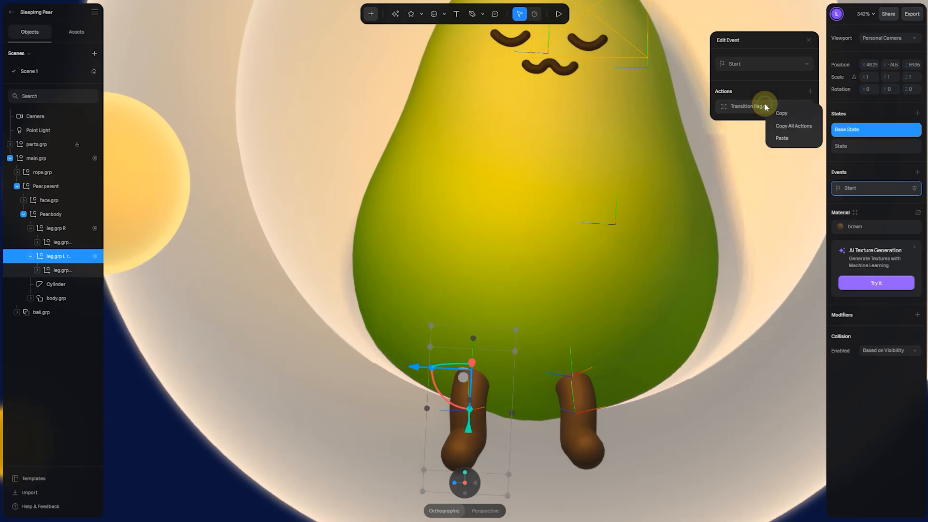
{"action": "left_click", "coordinate": [795, 112]}
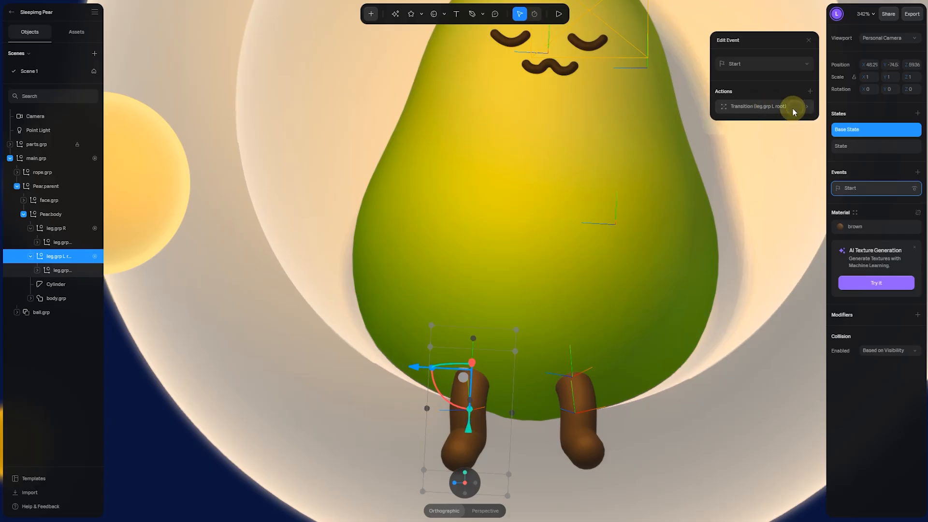
{"action": "right_click", "coordinate": [791, 111]}
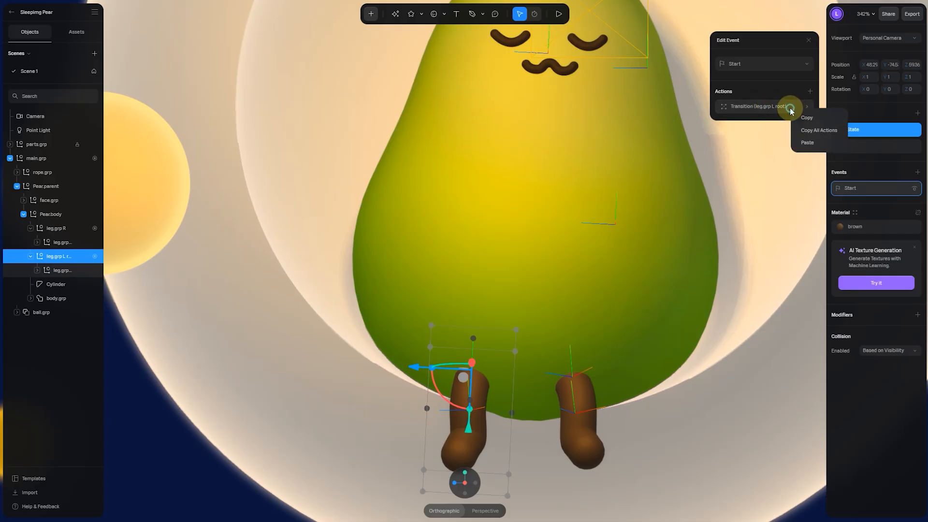
{"action": "left_click", "coordinate": [803, 143]}
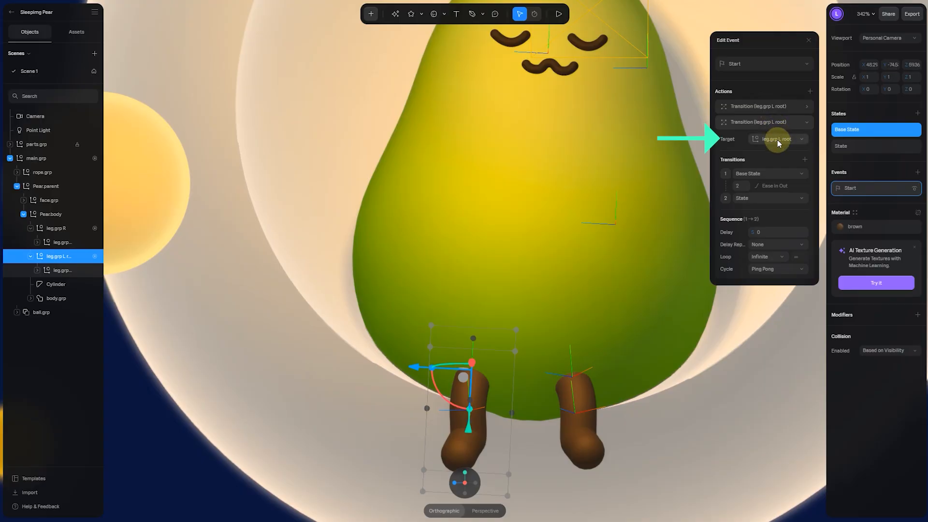
{"action": "left_click", "coordinate": [770, 139]}
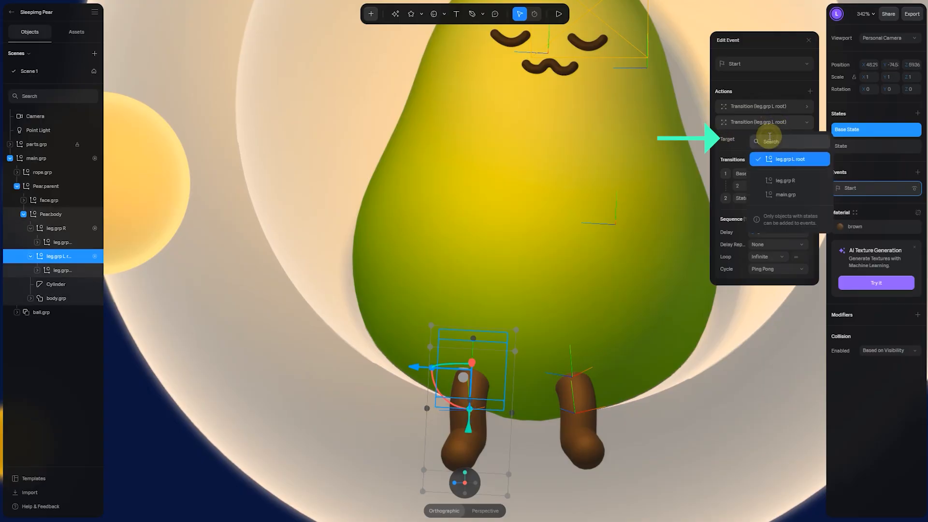
{"action": "left_click", "coordinate": [789, 179]}
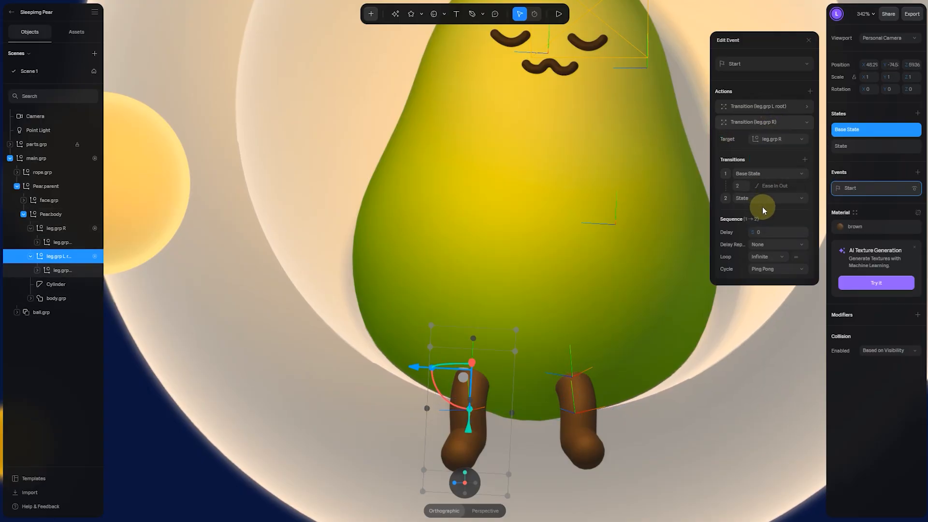
{"action": "left_click", "coordinate": [763, 126]}
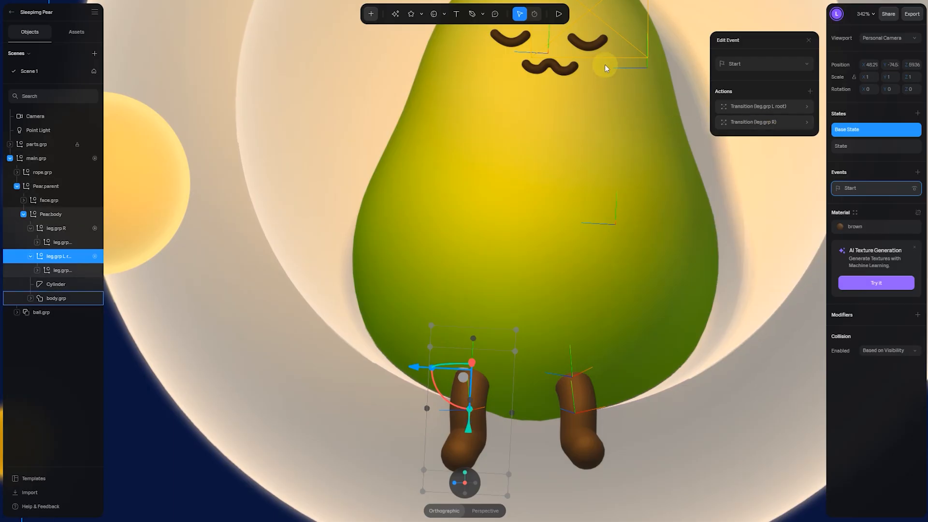
Preview the leg animation in play mode, and inspect the Start event's transition settings on main.grp
{"action": "left_click", "coordinate": [559, 14]}
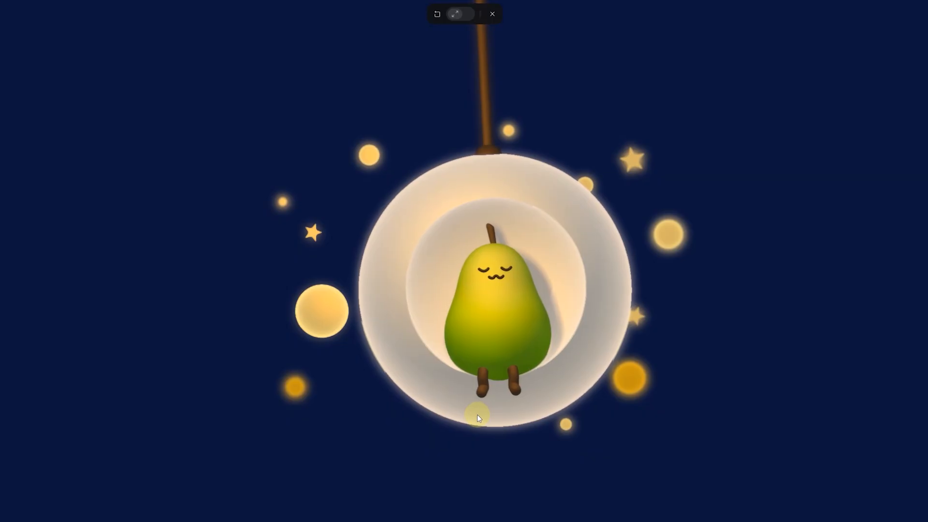
{"action": "left_click", "coordinate": [493, 15]}
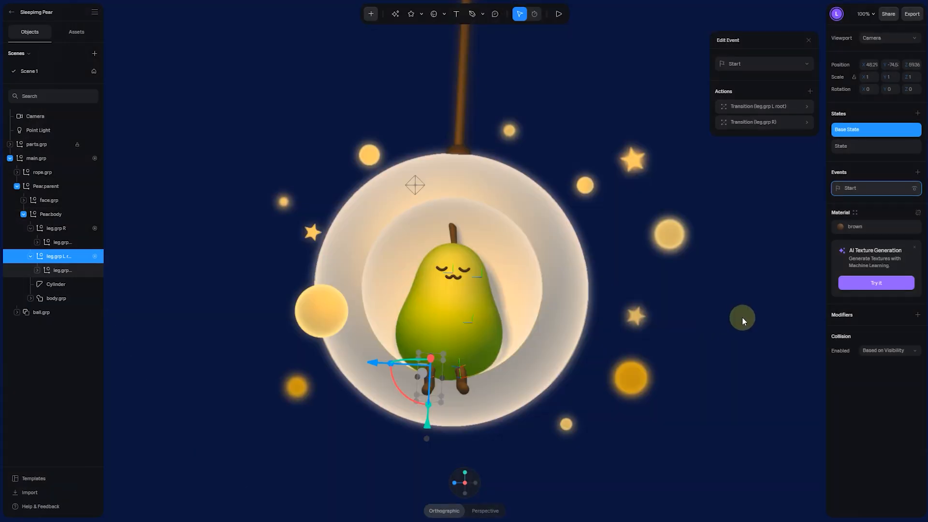
{"action": "left_click", "coordinate": [741, 317]}
{"action": "left_click", "coordinate": [523, 211]}
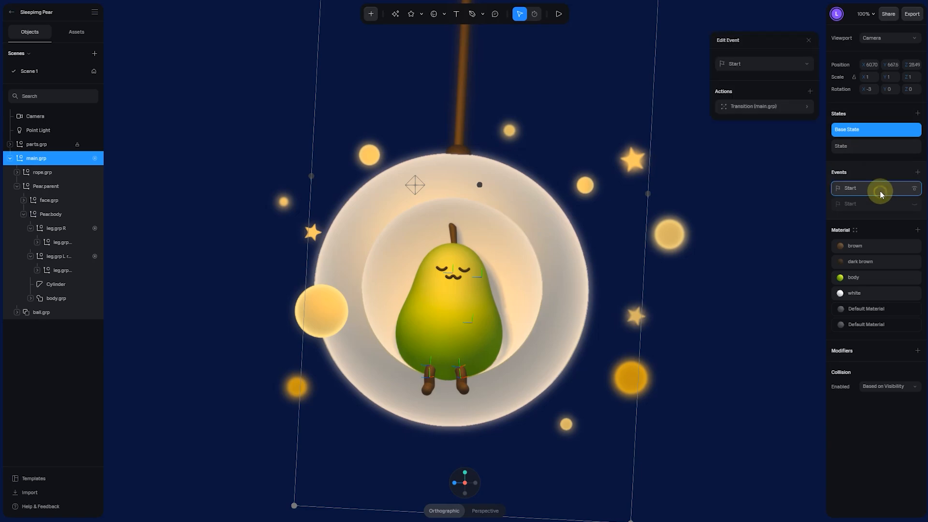
{"action": "left_click", "coordinate": [765, 107]}
{"action": "left_click", "coordinate": [766, 107]}
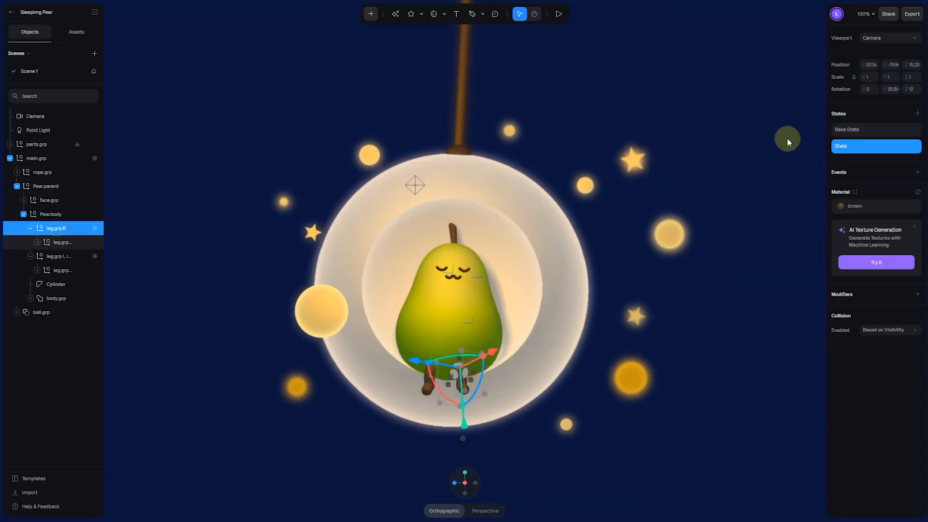
Adjust the Start event's leg transition durations, setting the one for leg.grp L root to 2.5 seconds, and play the scene
{"action": "left_click", "coordinate": [71, 257]}
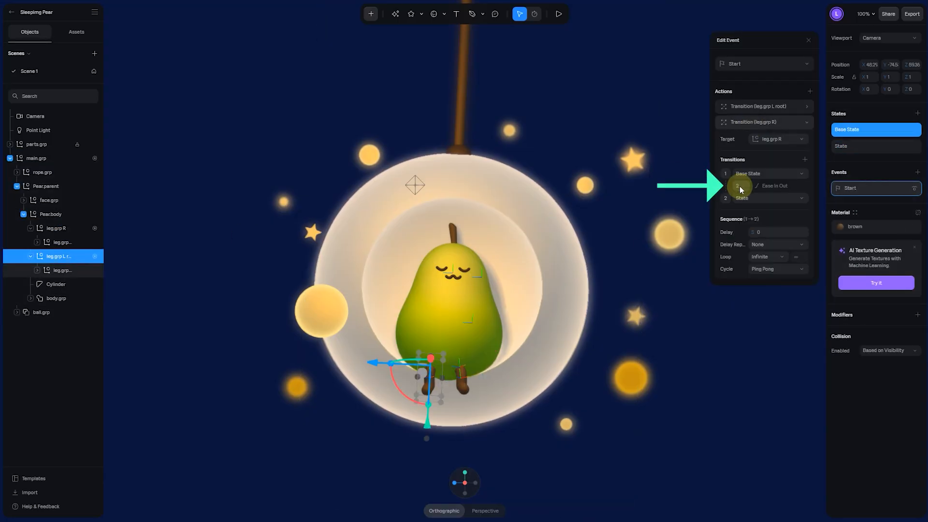
{"action": "left_click", "coordinate": [757, 108]}
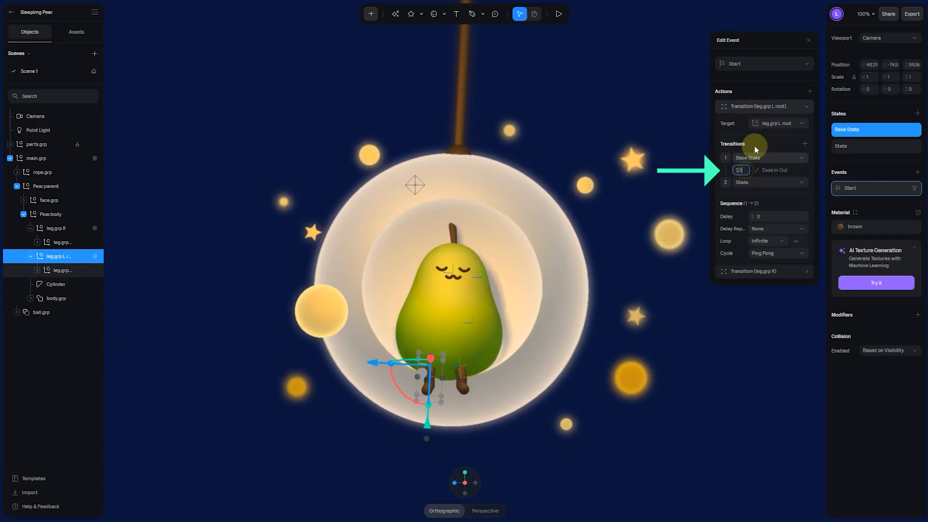
{"action": "left_click", "coordinate": [558, 14]}
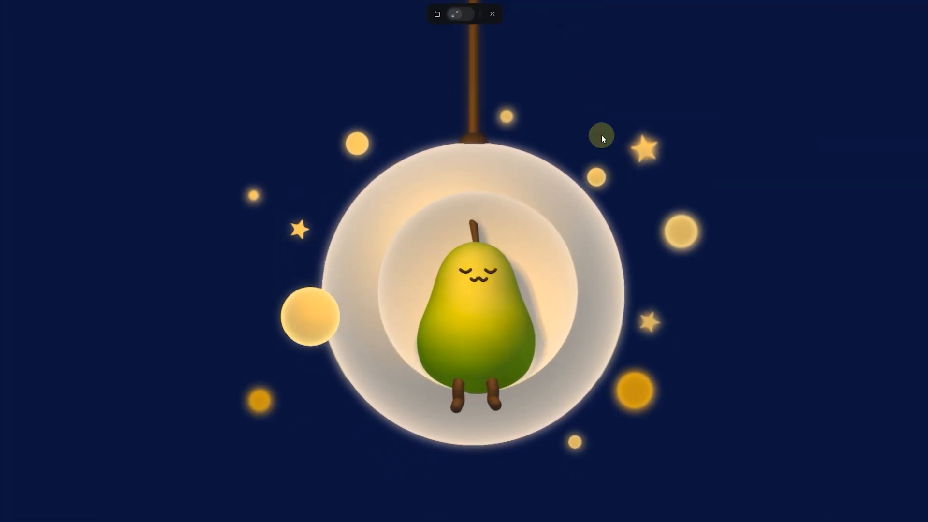